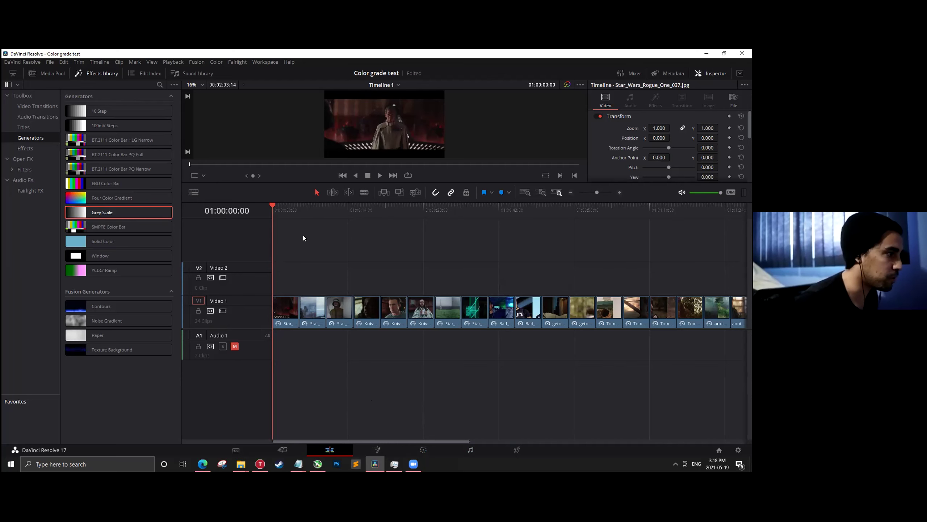
# Show the Media Pool with its imported stills and enlarge the viewer to preview the first timeline clips.
pyautogui.click(56, 75)
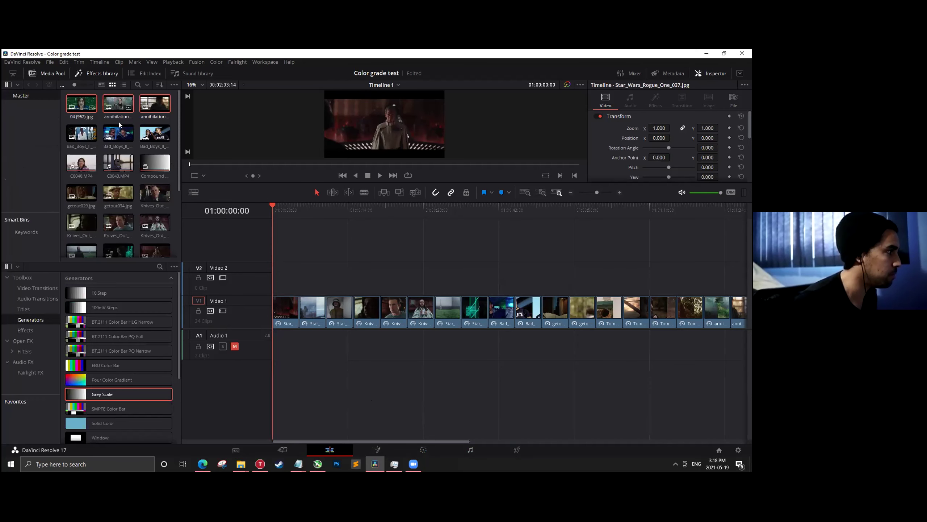
pyautogui.scroll(-3, 84, 119)
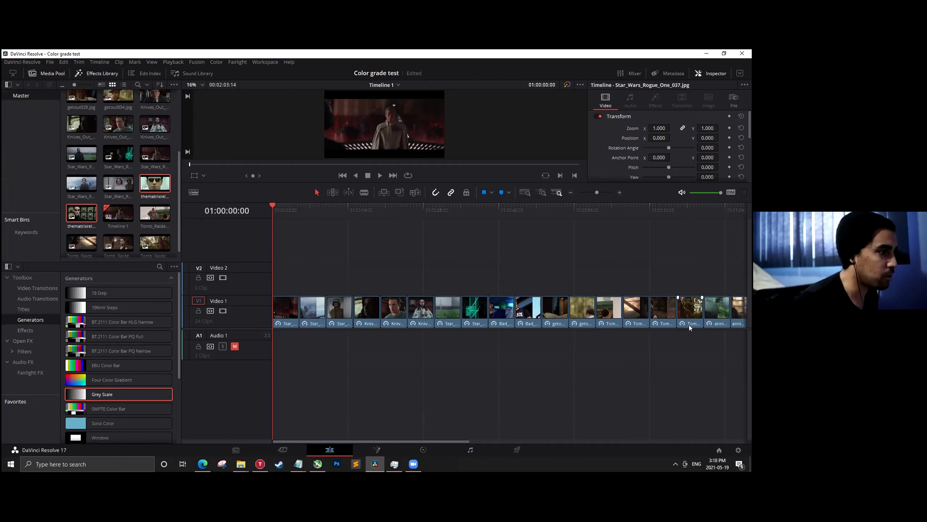
pyautogui.click(299, 212)
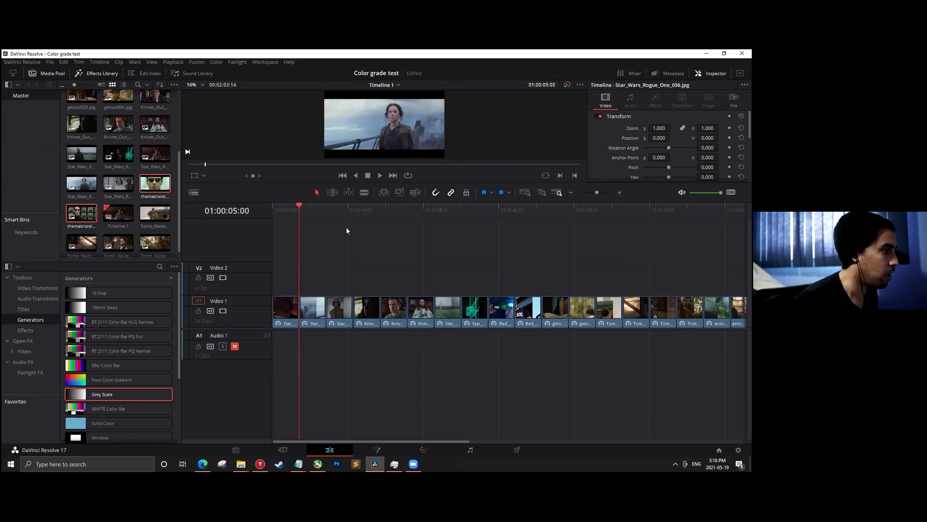
pyautogui.click(339, 212)
pyautogui.moveTo(421, 184); pyautogui.dragTo(366, 261)
pyautogui.click(361, 285)
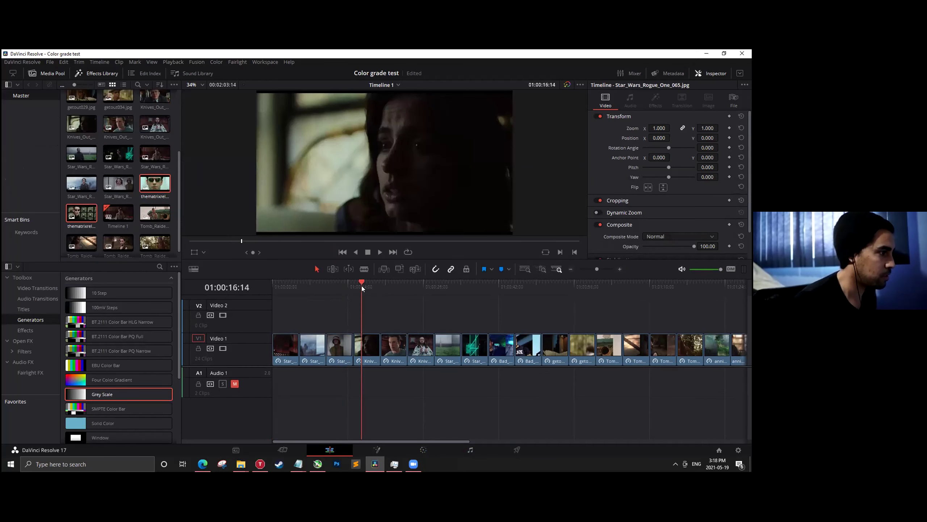
# Scrub on through the timeline stills and place the playhead at the start of the Tomb_Raider_033.jpg clip.
pyautogui.click(444, 291)
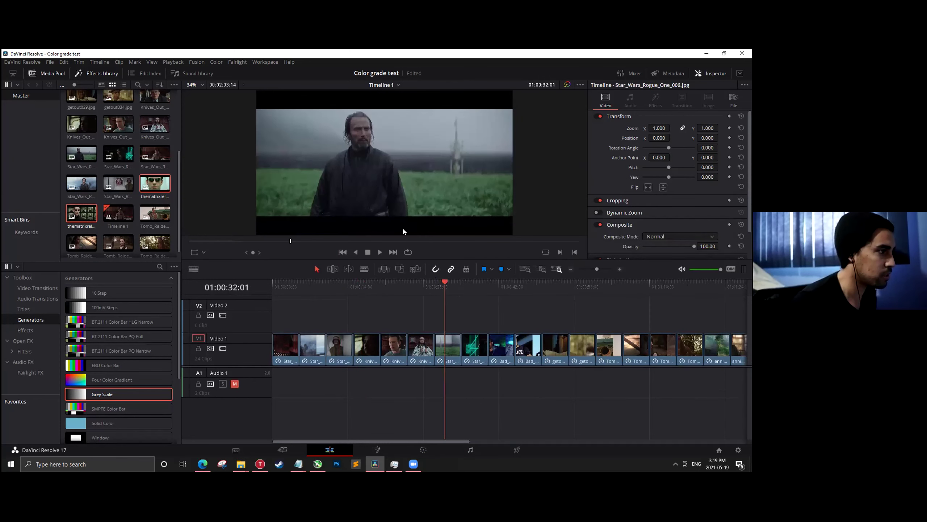
pyautogui.moveTo(485, 290); pyautogui.dragTo(499, 290)
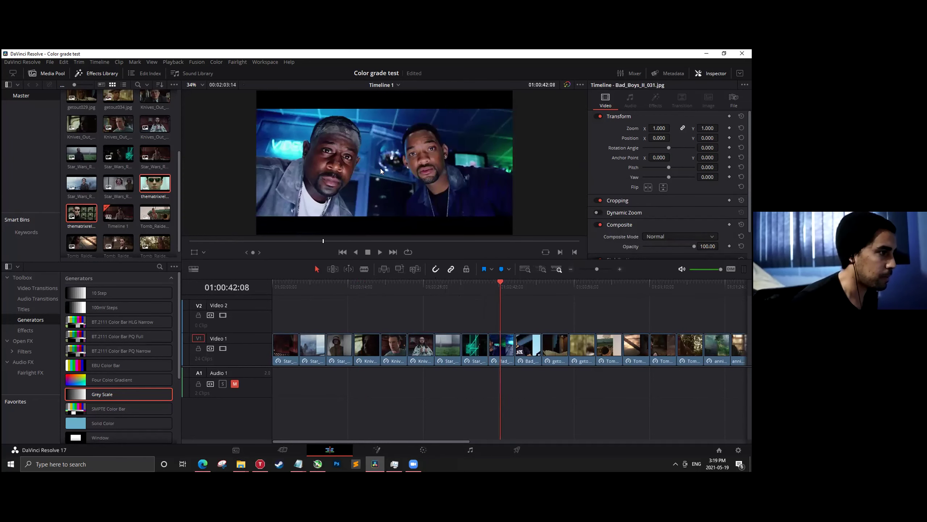
pyautogui.moveTo(555, 292)
pyautogui.mouseDown()
pyautogui.moveTo(594, 290)
pyautogui.moveTo(554, 292)
pyautogui.mouseUp()
pyautogui.click(683, 289)
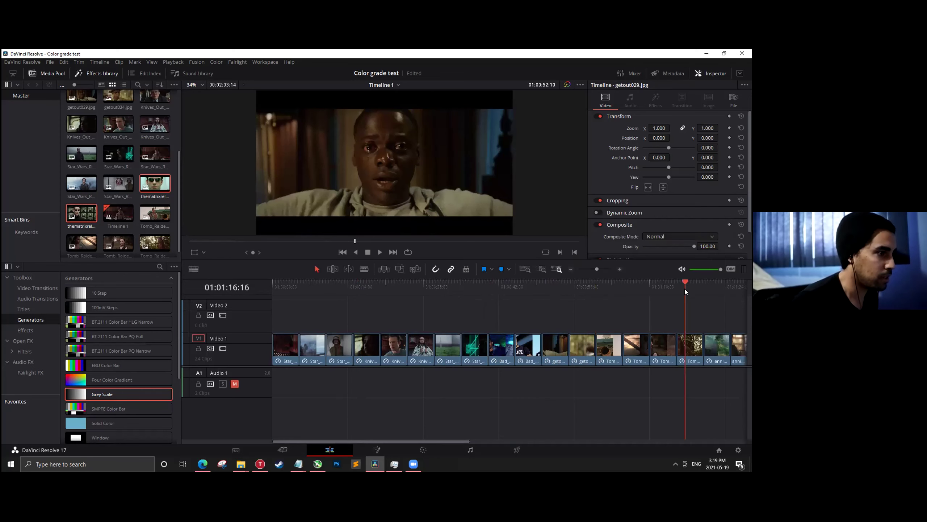
pyautogui.press('Up')
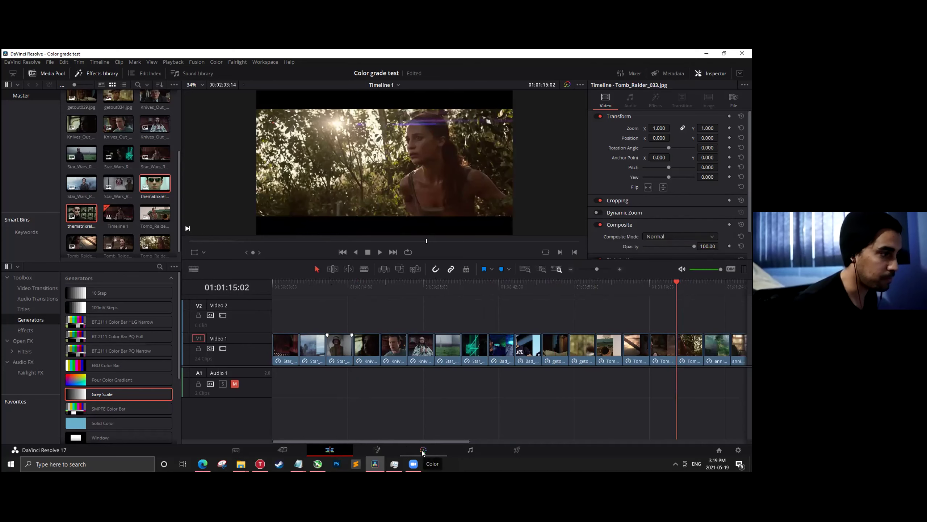
# Switch to the Color page for the Tomb Raider clip and show the LUT browser.
pyautogui.click(422, 450)
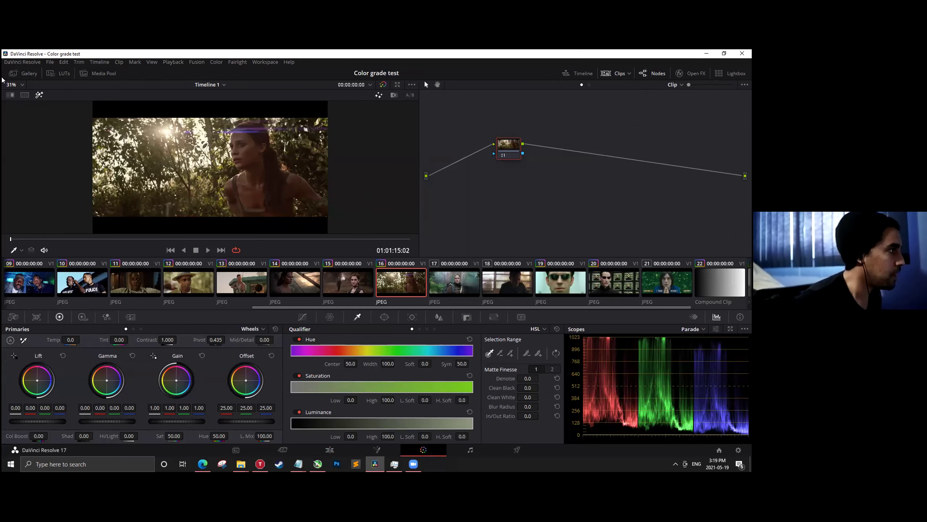
pyautogui.click(21, 75)
pyautogui.click(21, 76)
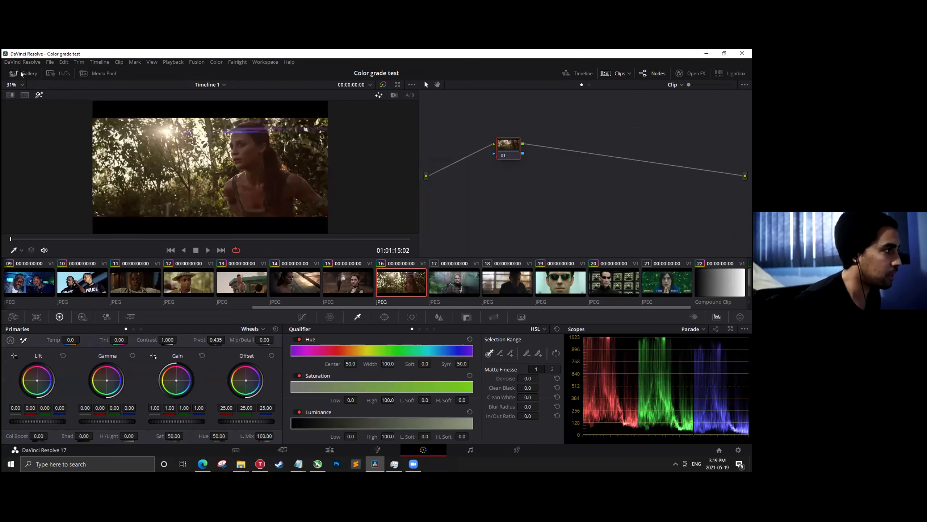
pyautogui.click(20, 74)
pyautogui.click(57, 75)
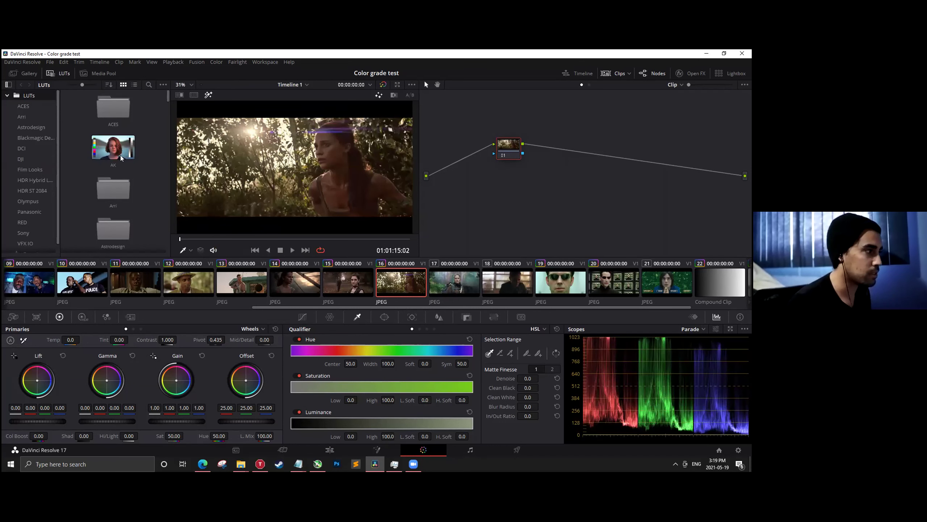
# Try the Sony SLog3SGa...Log2-709 LUT on a new serial node after node 01 and delete that node.
pyautogui.hotkey('alt', 's')
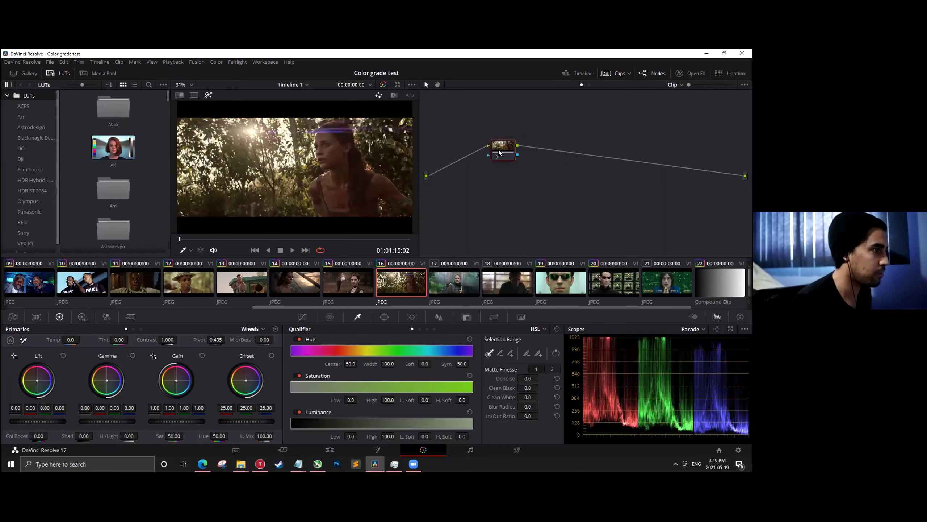
pyautogui.scroll(-2, 113, 177)
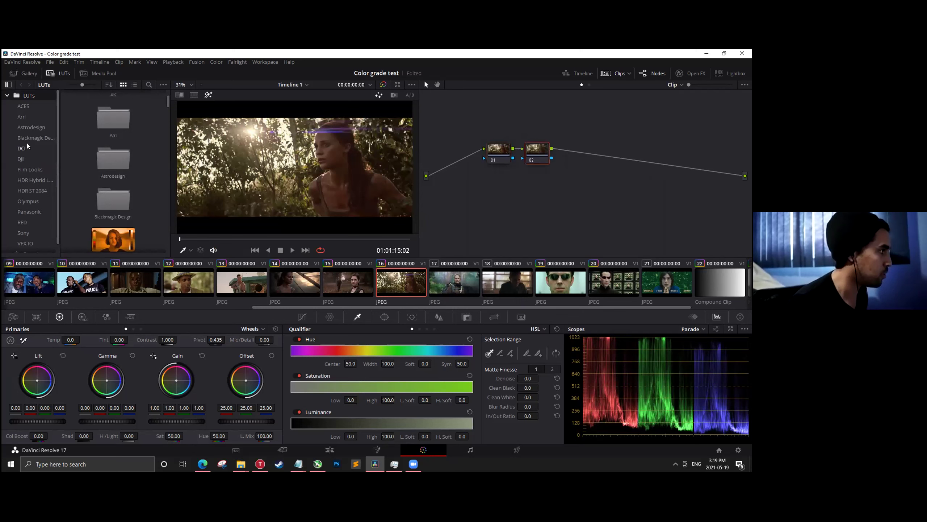
pyautogui.scroll(-1, 26, 193)
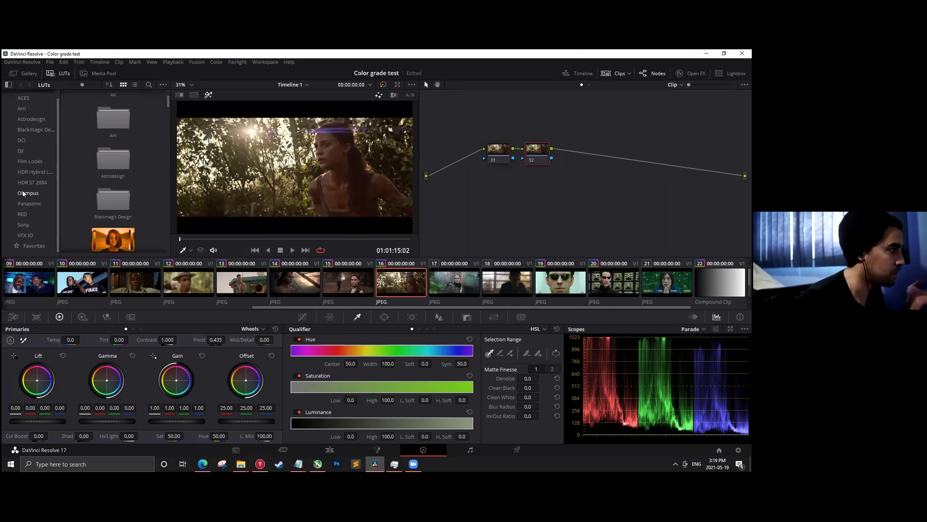
pyautogui.click(23, 225)
pyautogui.moveTo(141, 147); pyautogui.dragTo(512, 157)
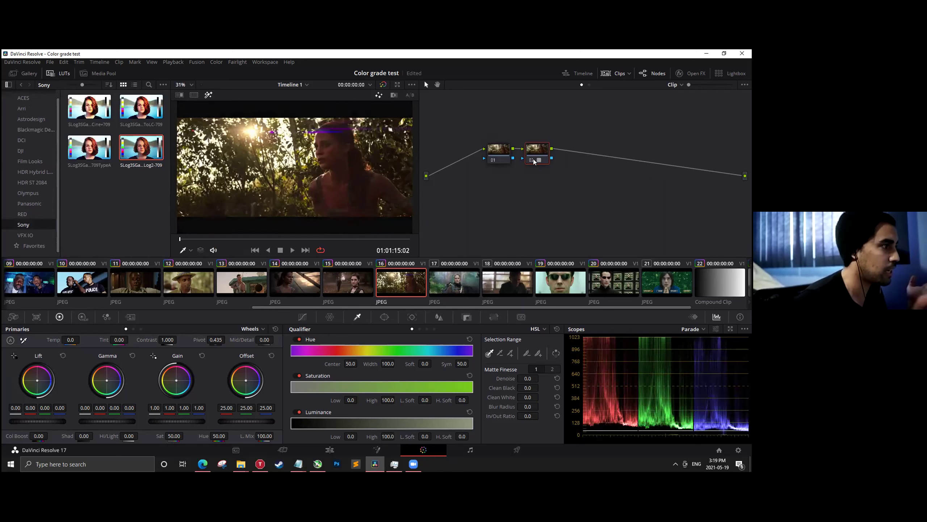
pyautogui.press('Delete')
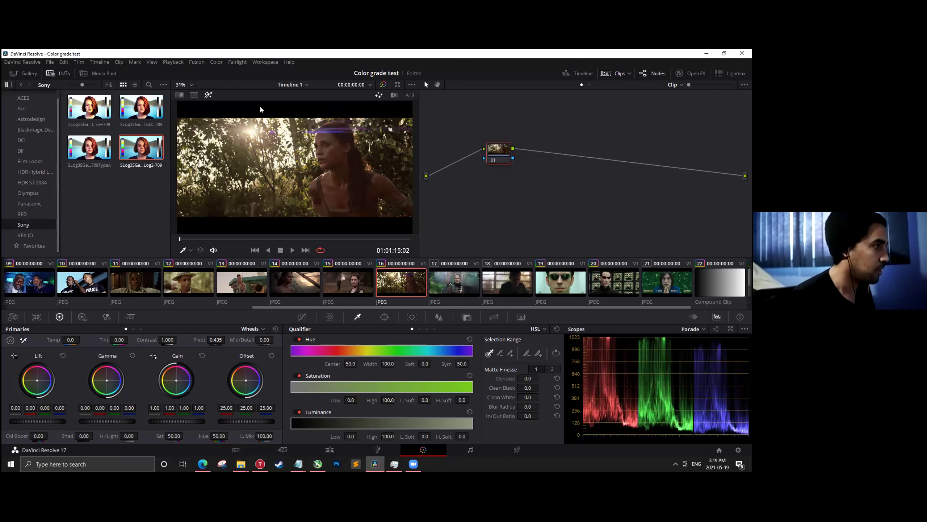
# Hide the LUT browser and use the temporarily shown mini timeline to move the playhead back into clip 01.
pyautogui.click(92, 75)
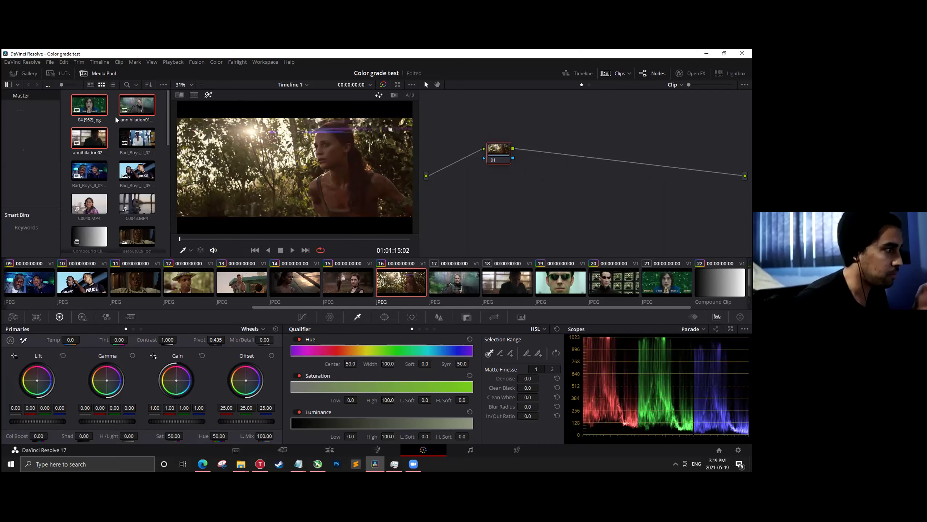
pyautogui.click(94, 73)
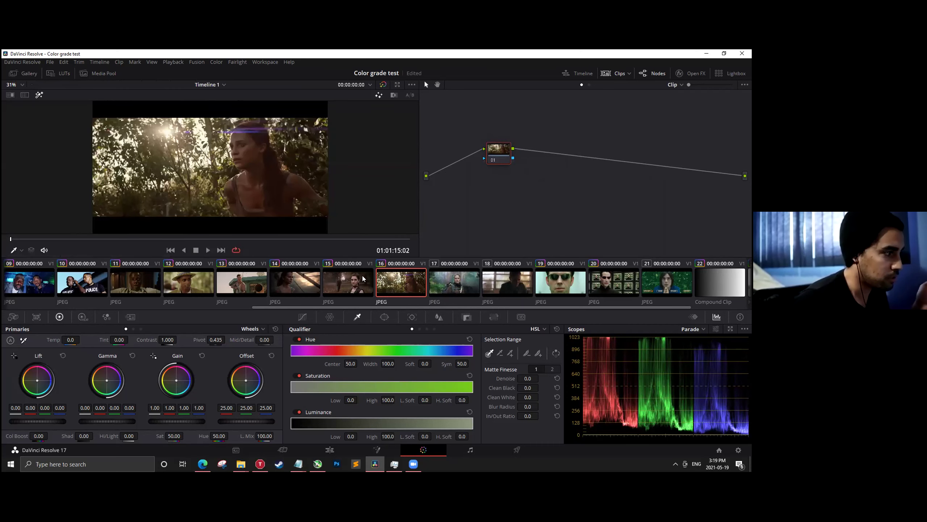
pyautogui.click(577, 74)
pyautogui.click(577, 75)
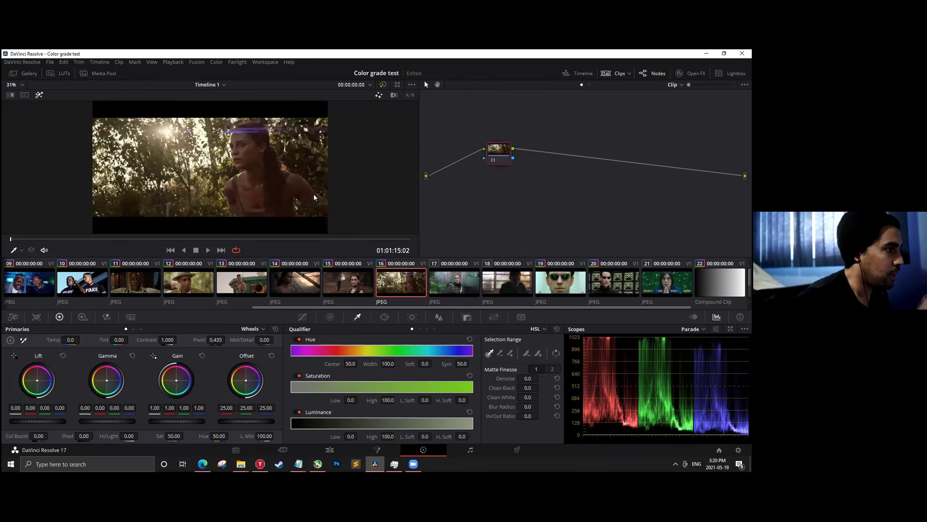
pyautogui.click(578, 74)
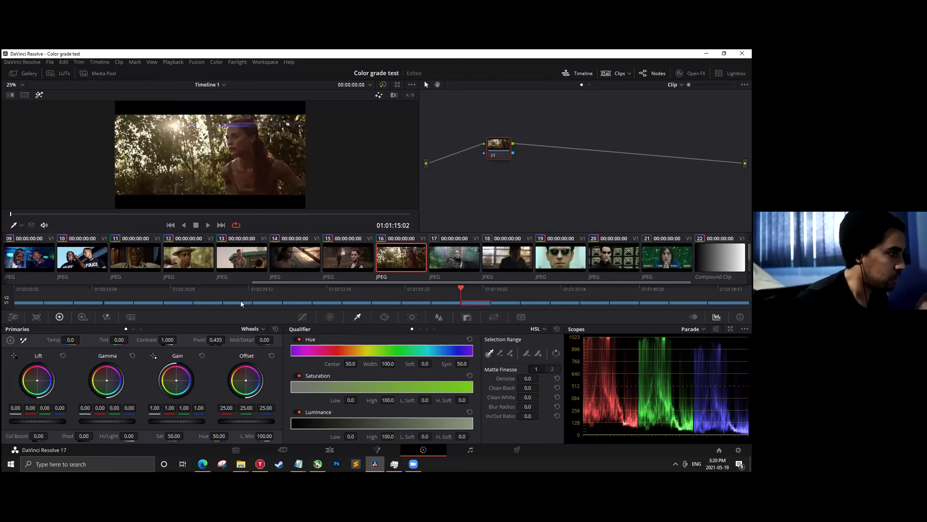
pyautogui.moveTo(515, 294); pyautogui.dragTo(41, 291)
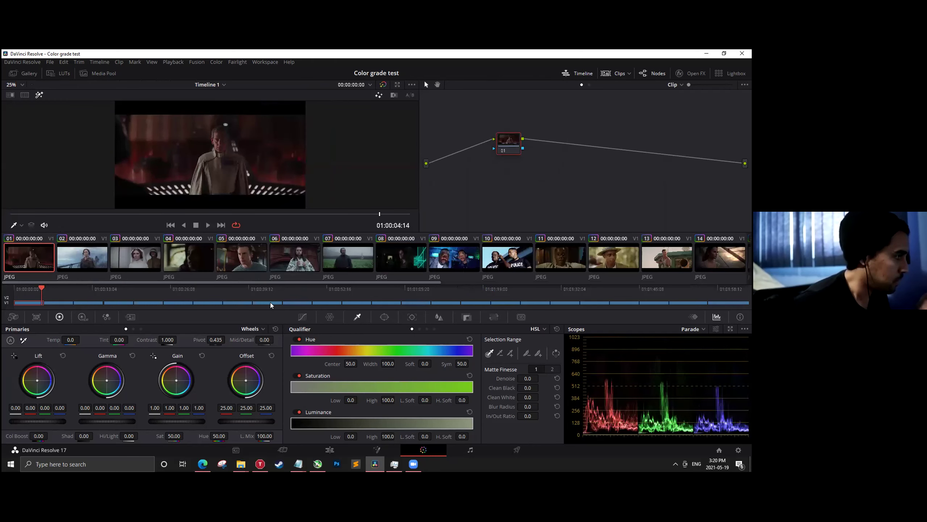
pyautogui.click(577, 74)
# Hide and show the clip thumbnail strip and the node graph again.
pyautogui.click(612, 75)
pyautogui.click(612, 75)
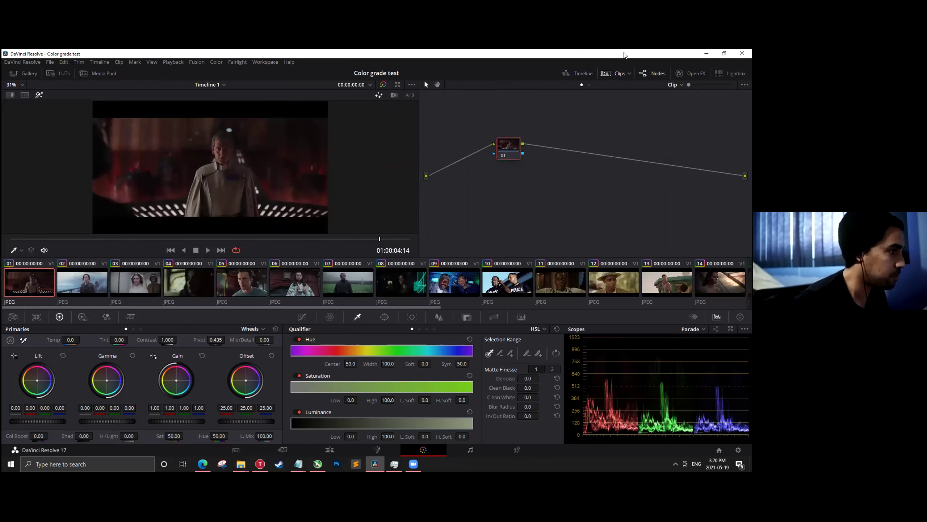
pyautogui.click(609, 77)
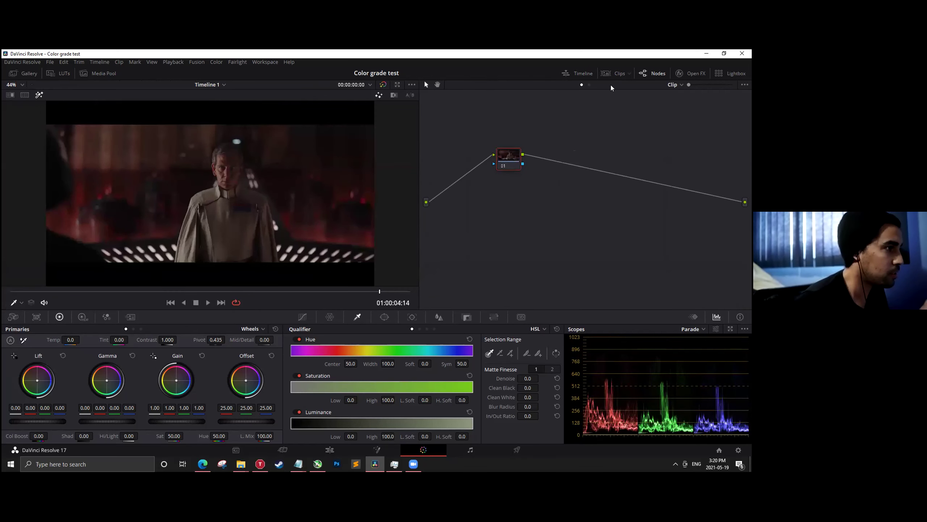
pyautogui.click(617, 74)
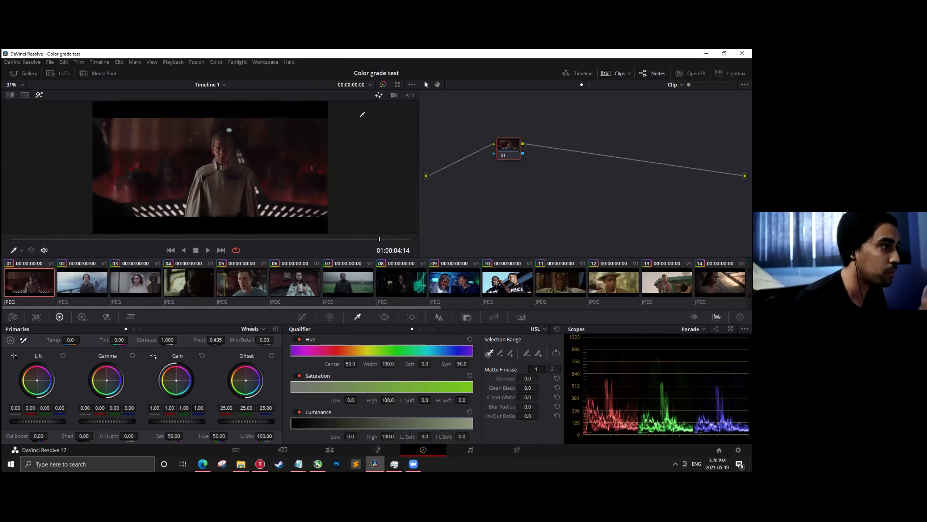
pyautogui.click(612, 75)
pyautogui.click(612, 76)
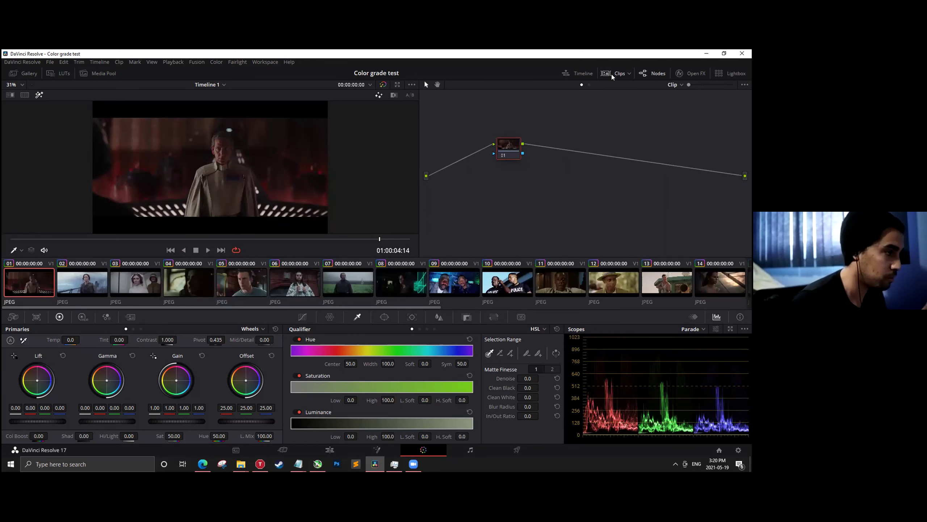
pyautogui.click(649, 74)
pyautogui.click(649, 74)
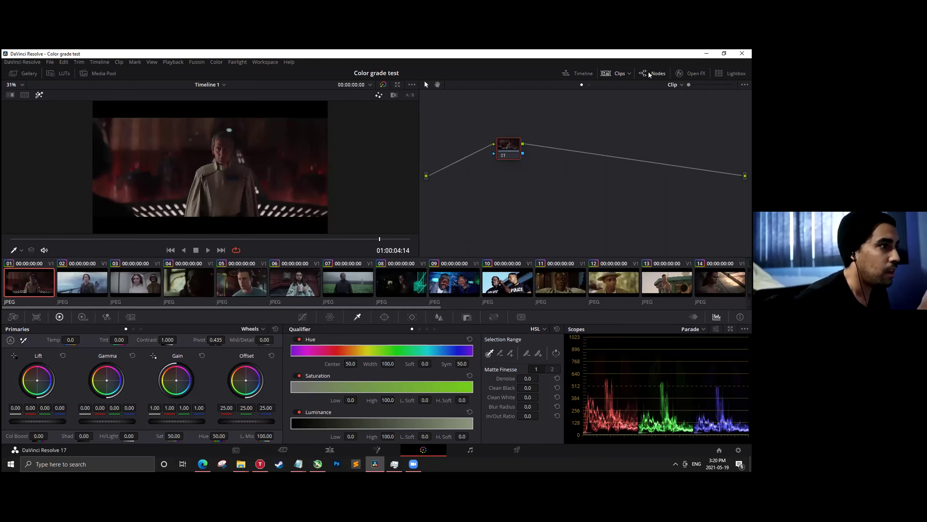
# Reposition clip 01's node 01 higher in the node graph and closer to the source input.
pyautogui.moveTo(508, 145); pyautogui.dragTo(502, 164)
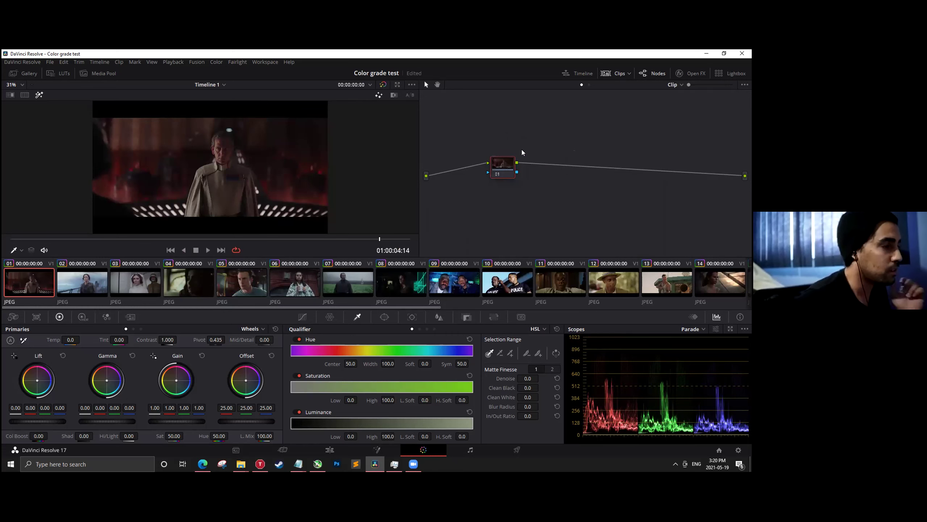
pyautogui.moveTo(501, 164); pyautogui.dragTo(482, 143)
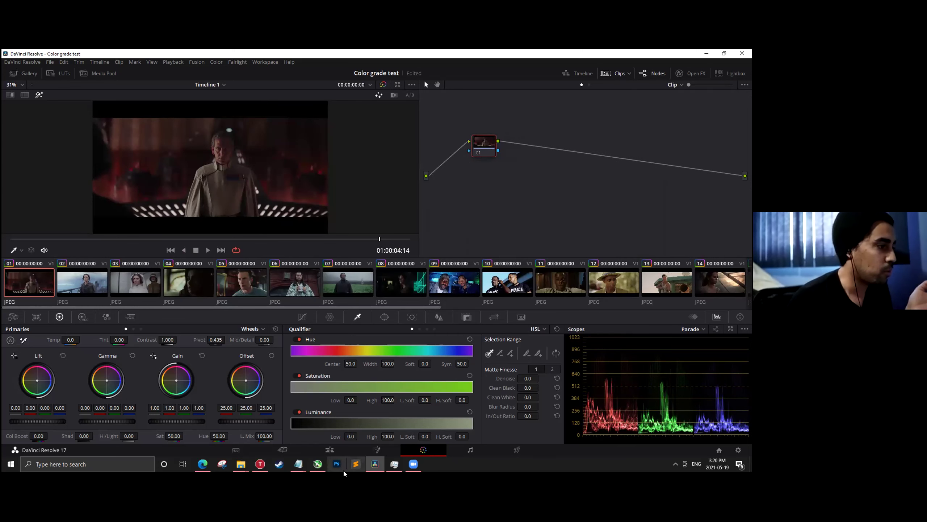
# On the Edit page, stack getout034.jpg on Video 2 and a Solid Color generator above the third timeline clip.
pyautogui.click(330, 449)
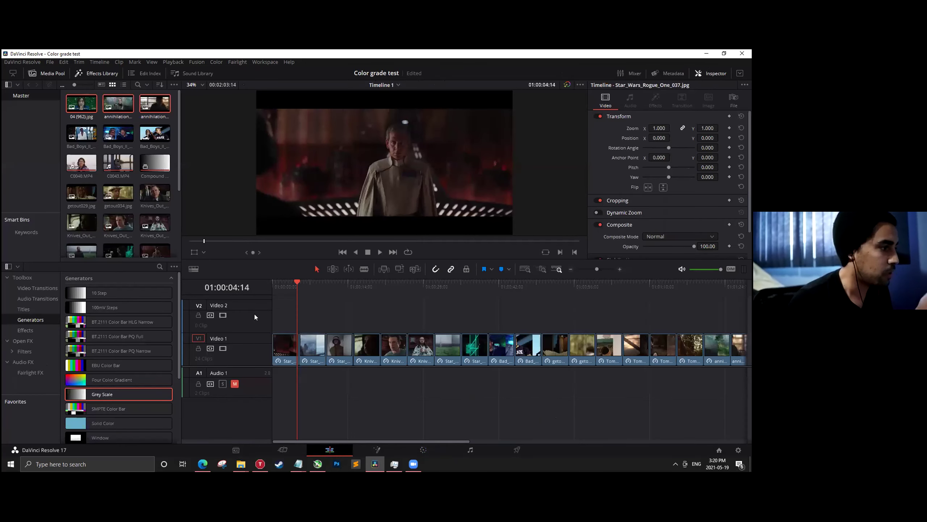
pyautogui.moveTo(117, 203); pyautogui.dragTo(339, 314)
pyautogui.moveTo(103, 422); pyautogui.dragTo(338, 297)
pyautogui.click(322, 284)
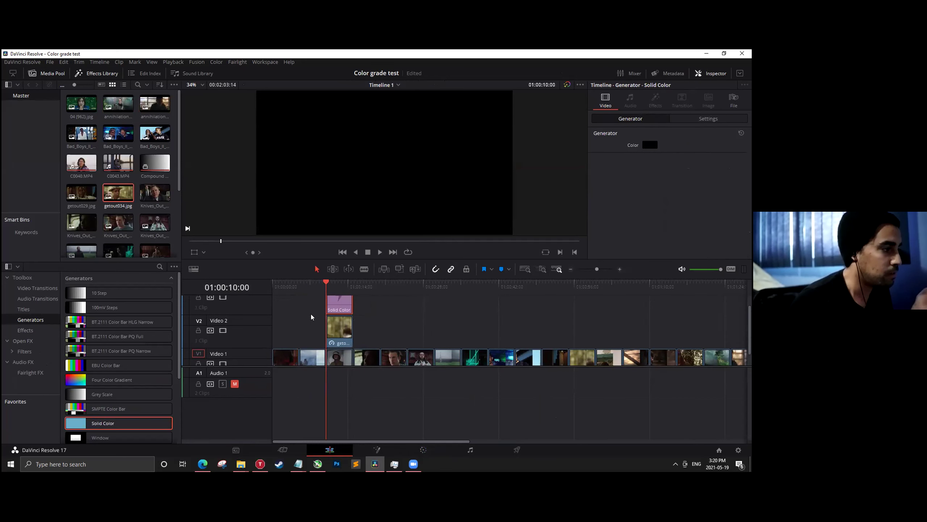
pyautogui.click(36, 289)
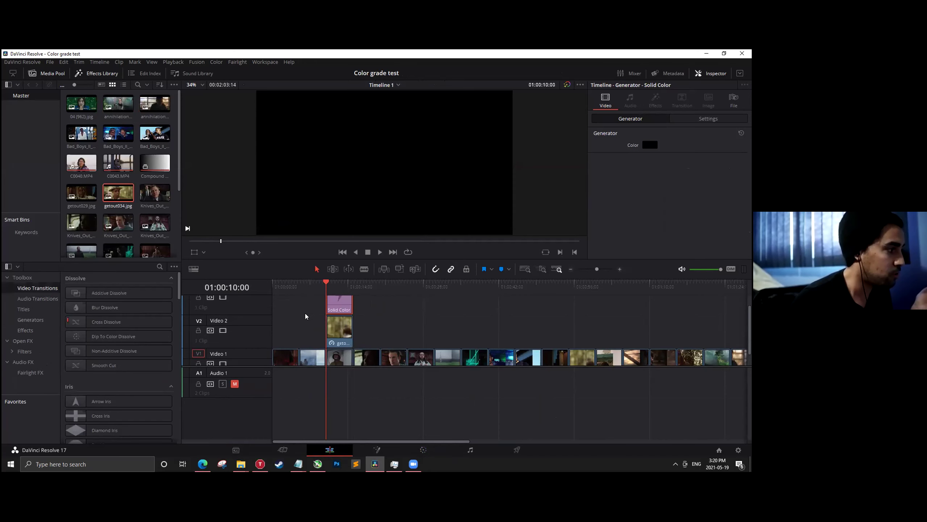
pyautogui.moveTo(352, 306); pyautogui.dragTo(353, 308)
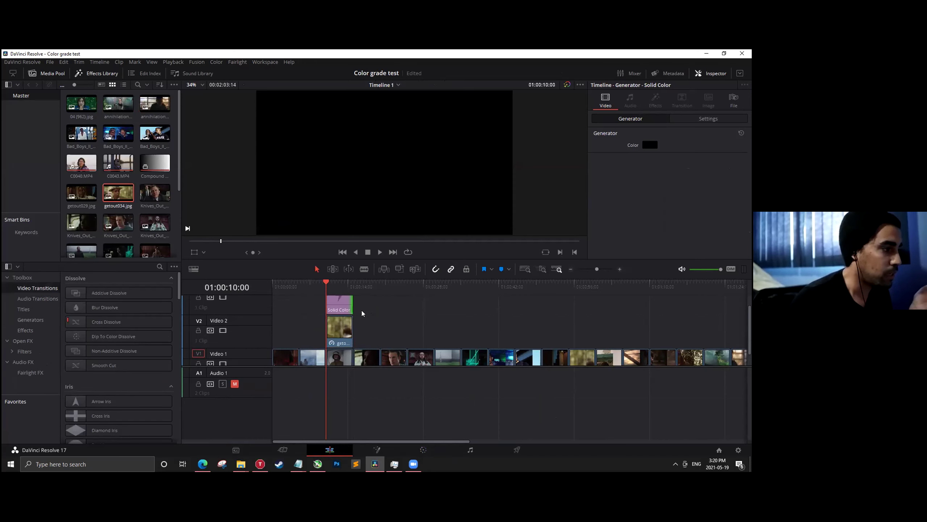
# Undo the additions of the Solid Color generator and the getout034.jpg clip above the third timeline clip.
pyautogui.hotkey('ctrl', 'z')
pyautogui.hotkey('ctrl', 'z')
pyautogui.hotkey('ctrl', 'z')
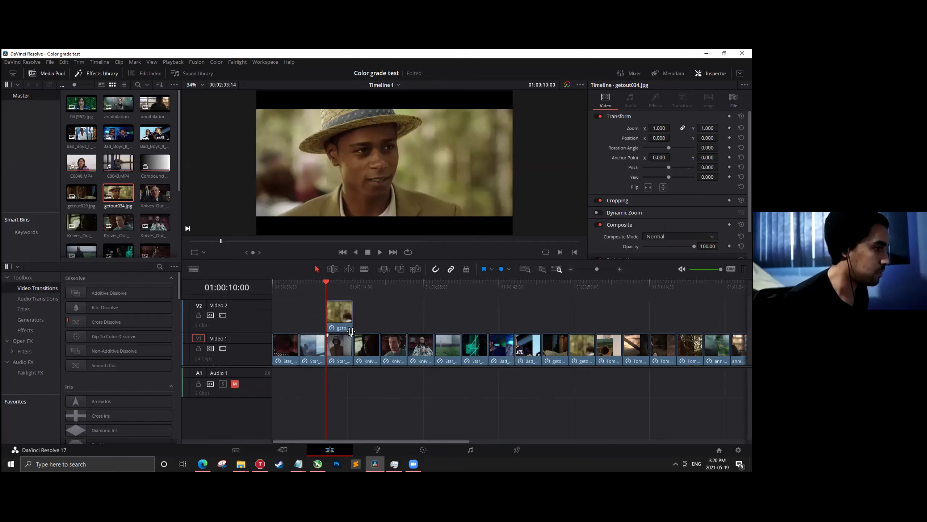
# Return to the Color page and move clip 03's node 01 closer to the source input.
pyautogui.click(423, 449)
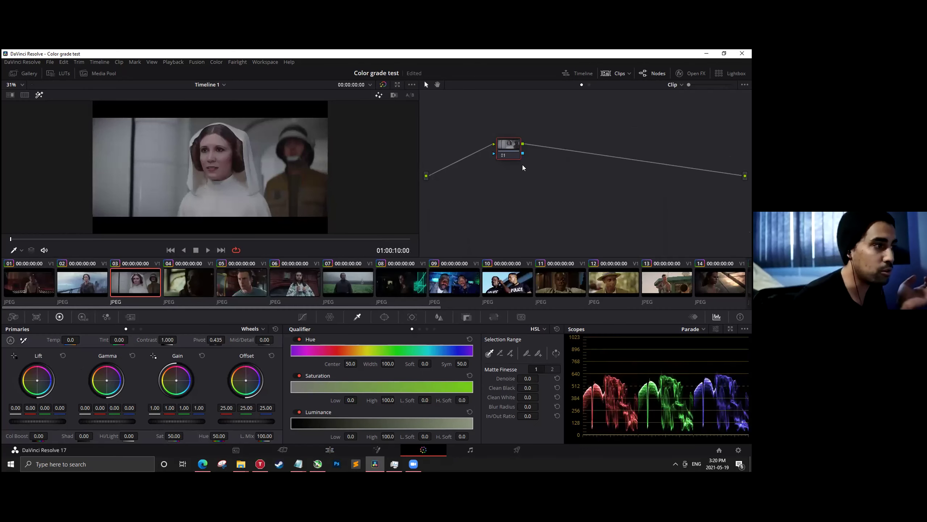
pyautogui.moveTo(496, 159); pyautogui.dragTo(449, 173)
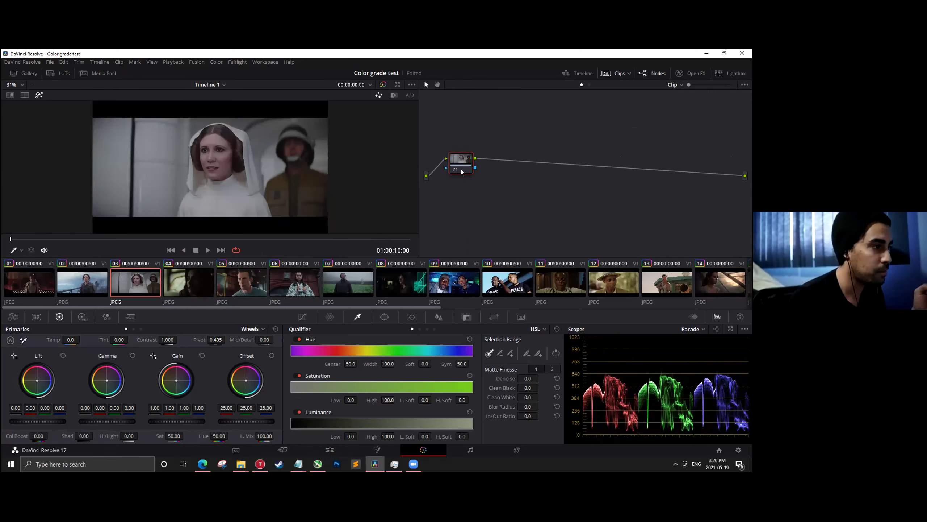
# Add three serial nodes after clip 03's node 01 and stack all four nodes in a vertical column.
pyautogui.hotkey('alt', 's')
pyautogui.hotkey('alt', 's')
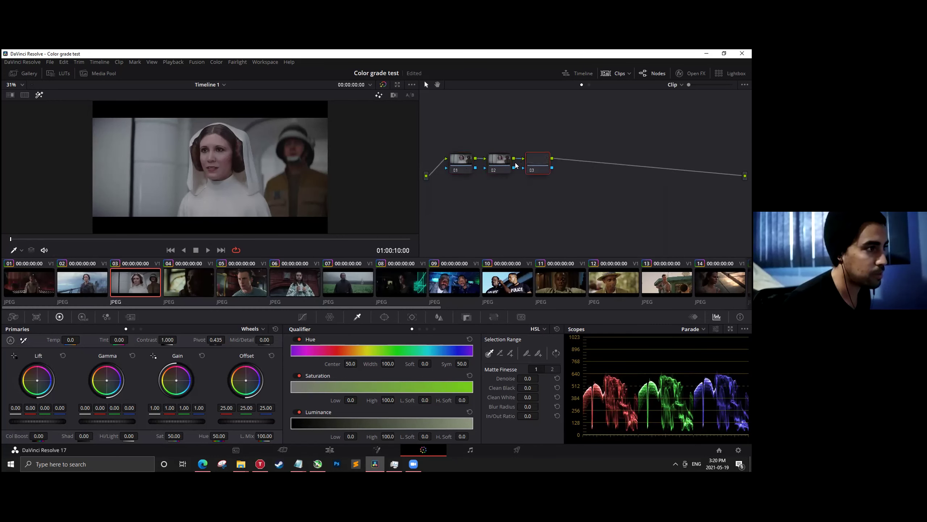
pyautogui.hotkey('alt', 's')
pyautogui.moveTo(460, 180); pyautogui.dragTo(458, 189)
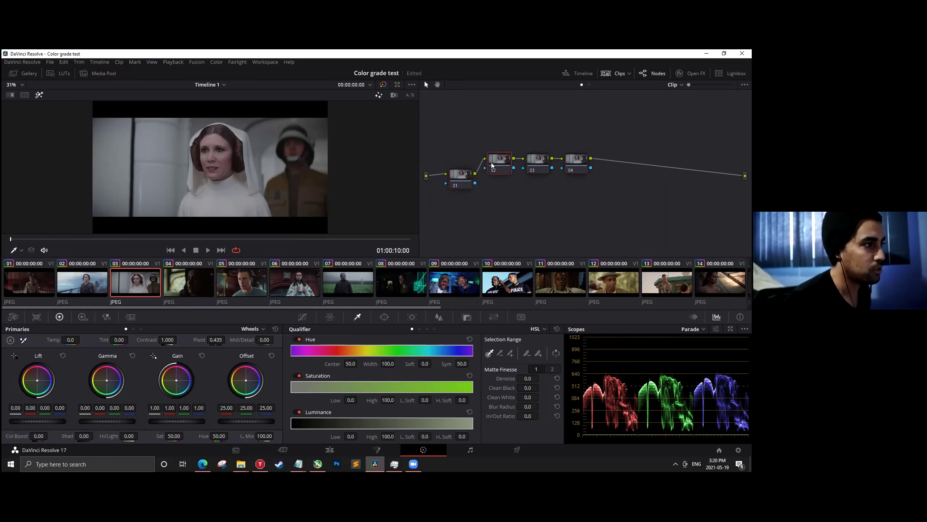
pyautogui.moveTo(499, 164); pyautogui.dragTo(457, 148)
pyautogui.moveTo(533, 163); pyautogui.dragTo(452, 120)
pyautogui.moveTo(576, 159); pyautogui.dragTo(459, 96)
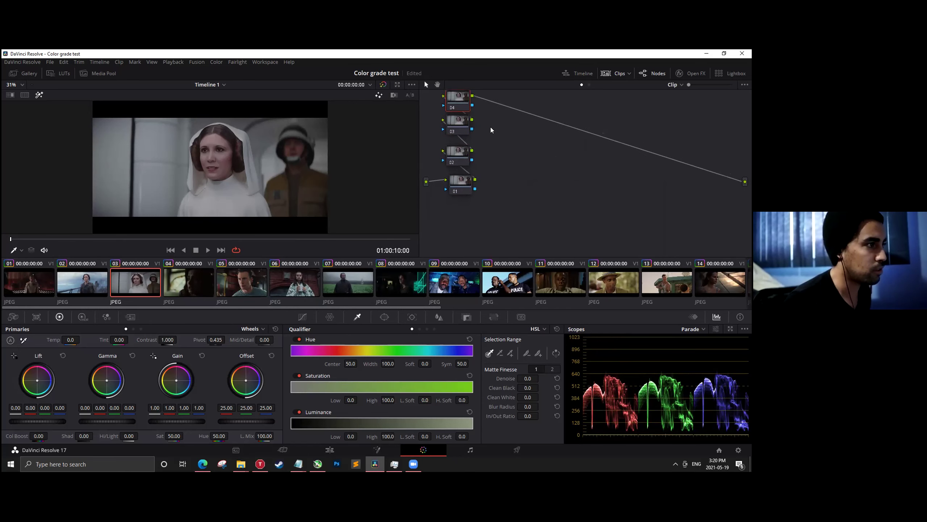
# Spread the stacked nodes apart in the graph and reset clip 03's grade to a single node.
pyautogui.moveTo(470, 109); pyautogui.dragTo(575, 139)
pyautogui.moveTo(470, 133); pyautogui.dragTo(535, 144)
pyautogui.moveTo(485, 162); pyautogui.dragTo(516, 166)
pyautogui.hotkey('ctrl', 'Home')
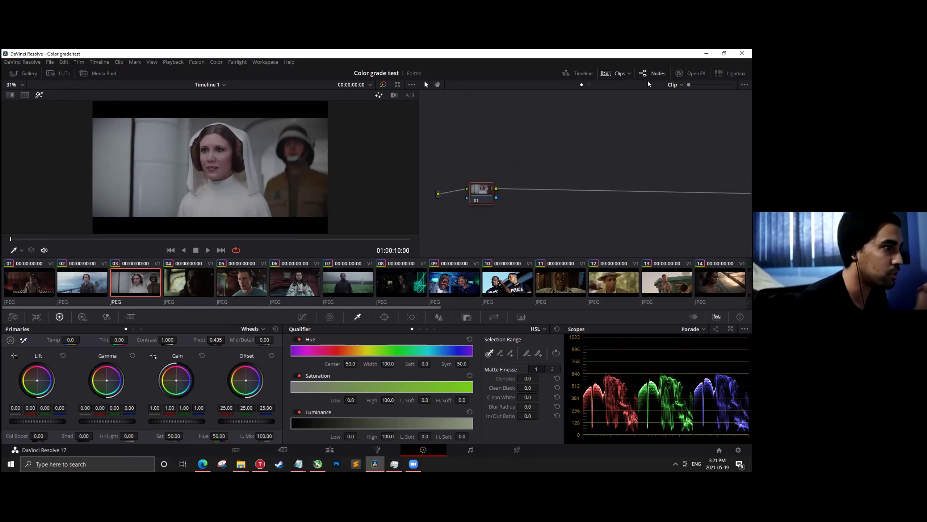
# Browse the Open FX library from the Blur effects to Resolve FX Revival, close it, and nudge clip 03's node 01 slightly.
pyautogui.click(693, 74)
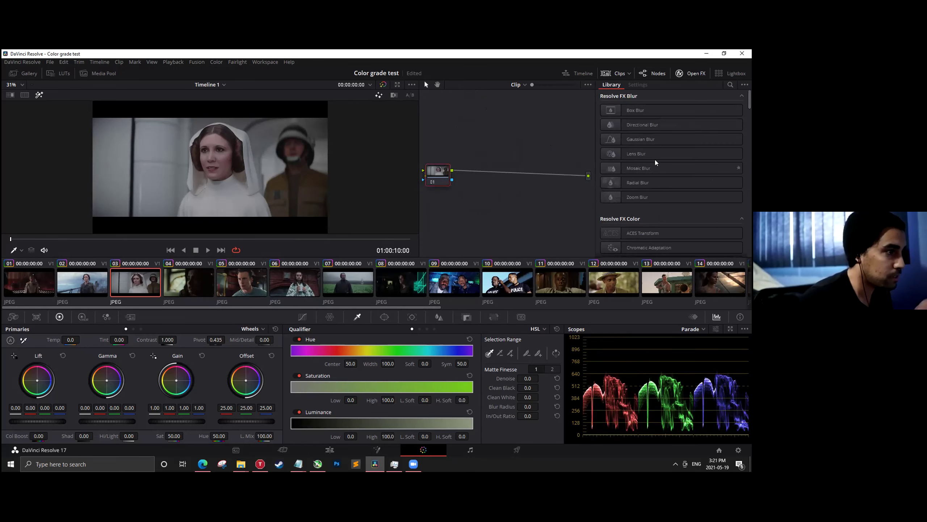
pyautogui.scroll(-3, 653, 156)
pyautogui.scroll(-10, 654, 158)
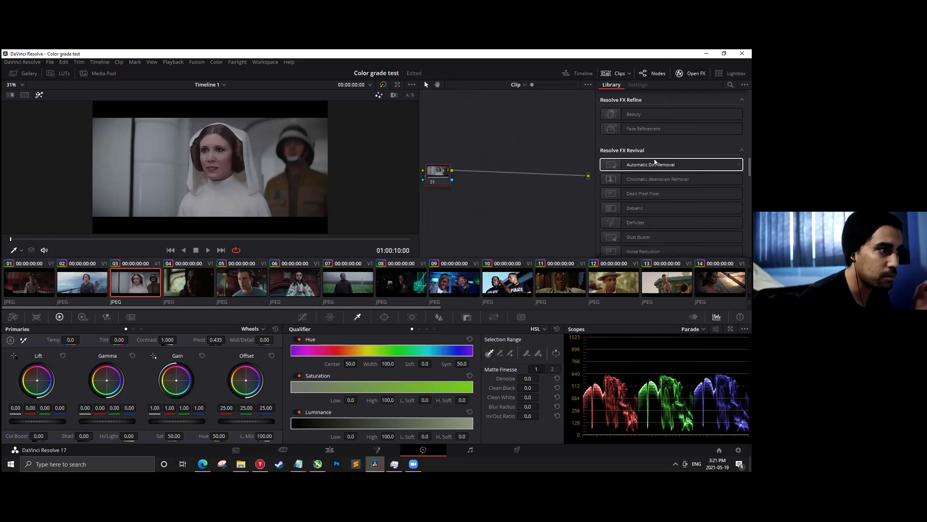
pyautogui.click(690, 75)
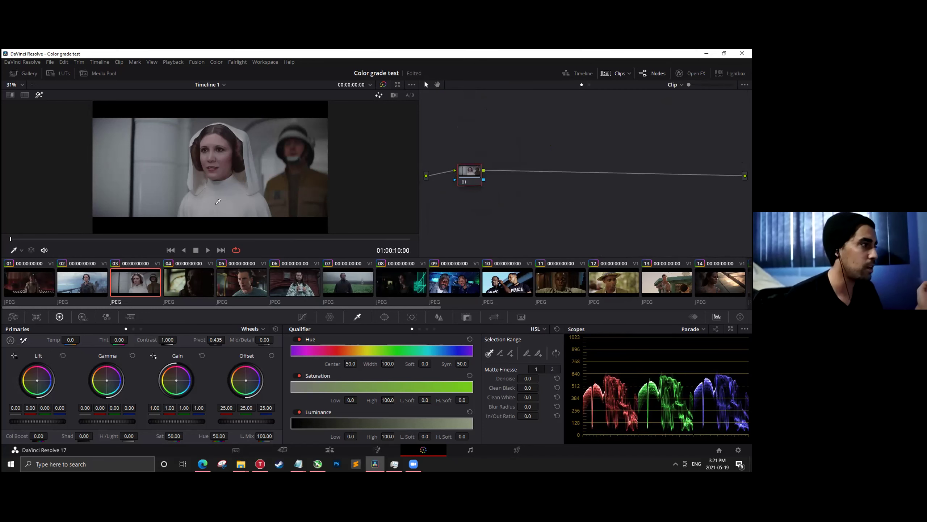
pyautogui.moveTo(474, 178); pyautogui.dragTo(477, 181)
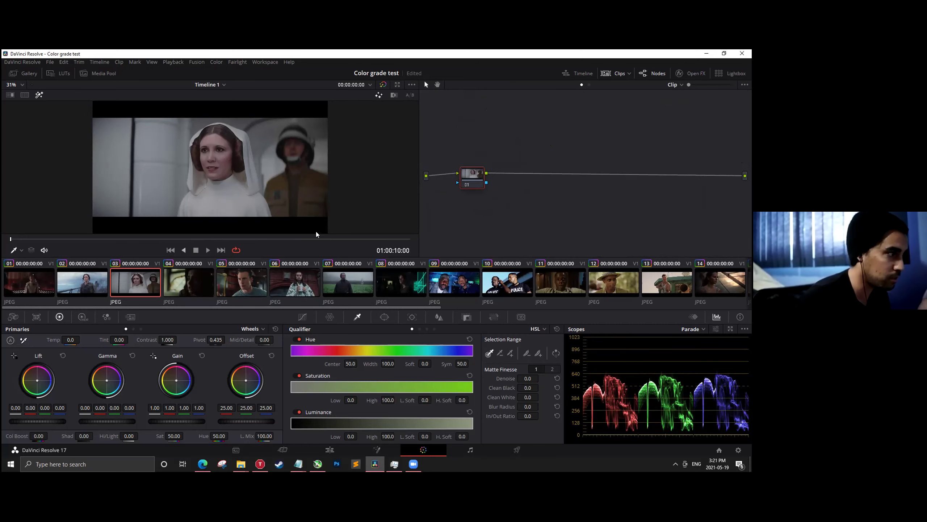
# View all timeline clips as thumbnails in the Lightbox and return to the grading workspace.
pyautogui.click(727, 73)
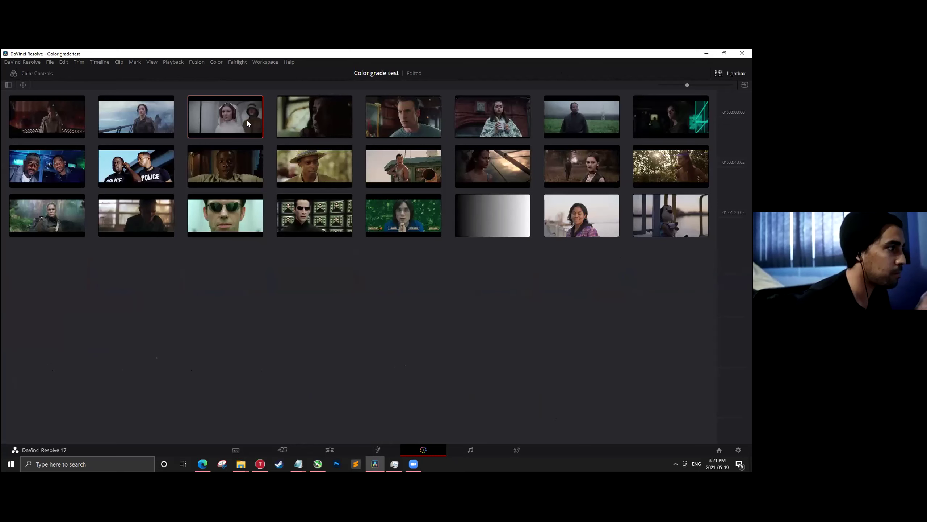
pyautogui.click(724, 76)
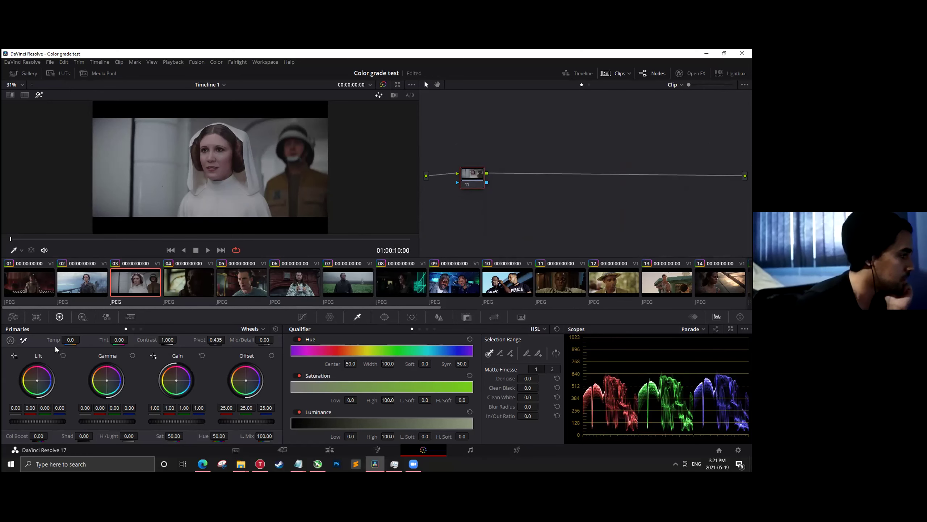
# Examine the Camera Raw settings and the Color Match palette with its X-Rite ColorChecker Classic chart.
pyautogui.click(10, 317)
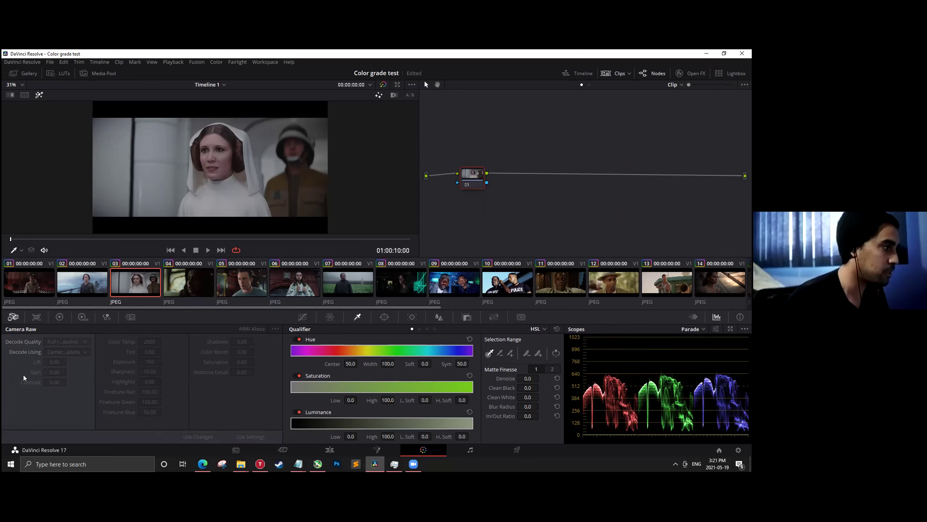
pyautogui.click(29, 320)
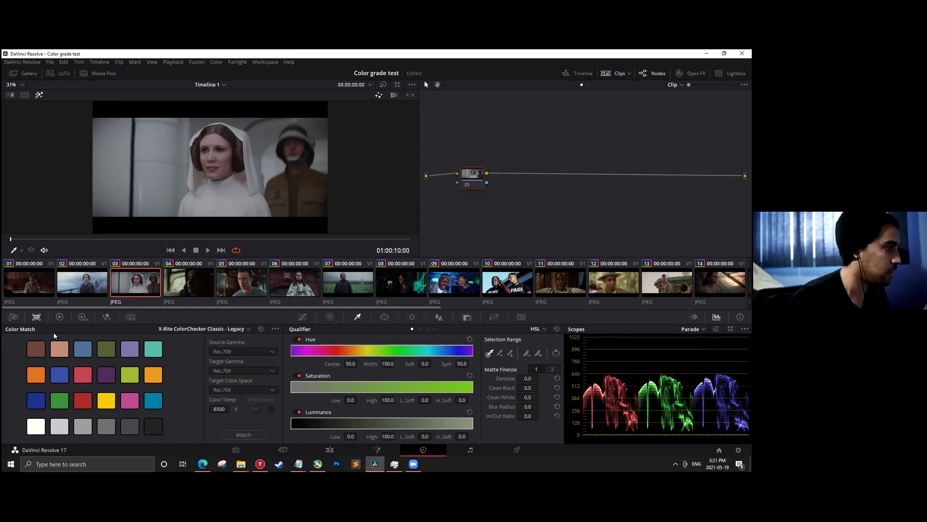
pyautogui.click(202, 472)
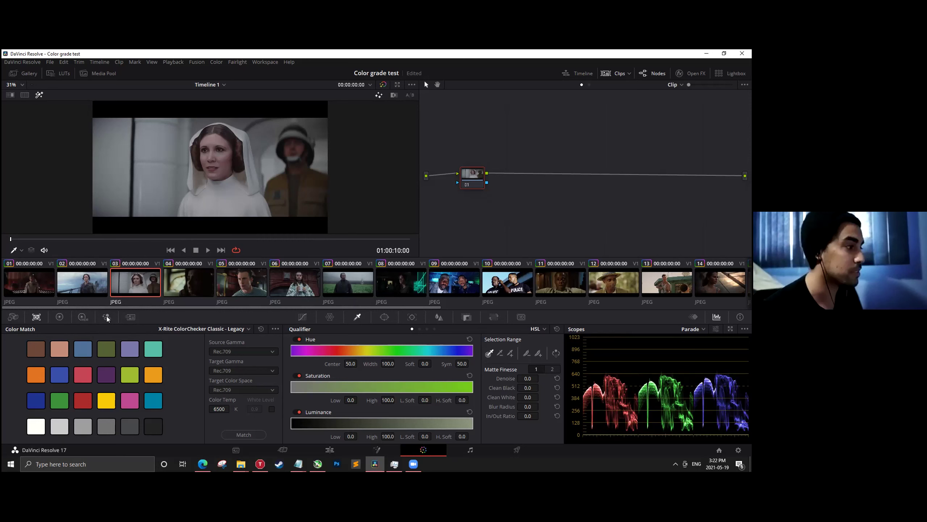
# Compare the Wheels, Bars and Log modes of the Primaries palette, ending in Log mode.
pyautogui.click(60, 317)
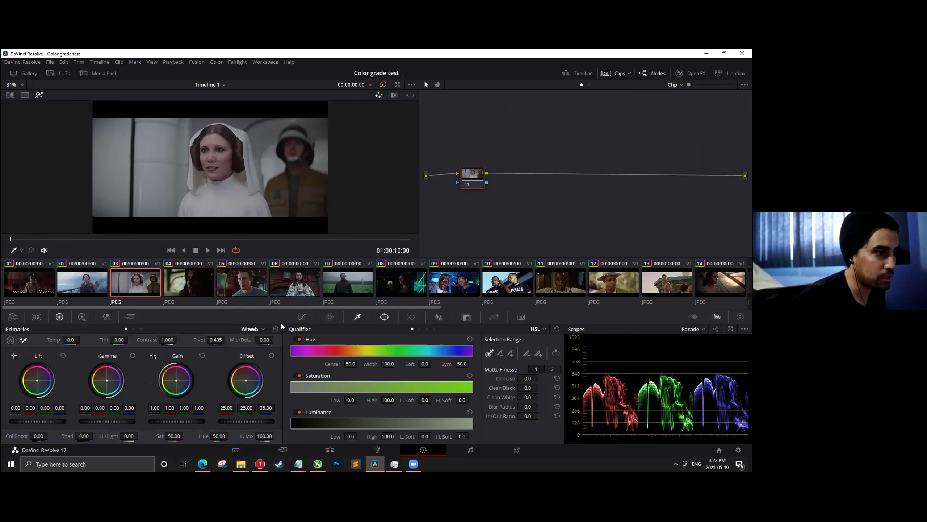
pyautogui.click(134, 329)
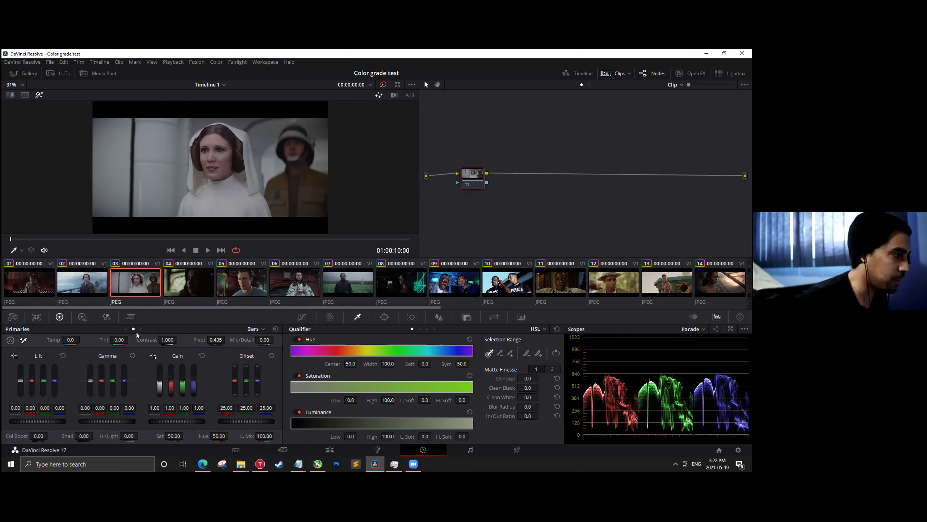
pyautogui.click(140, 329)
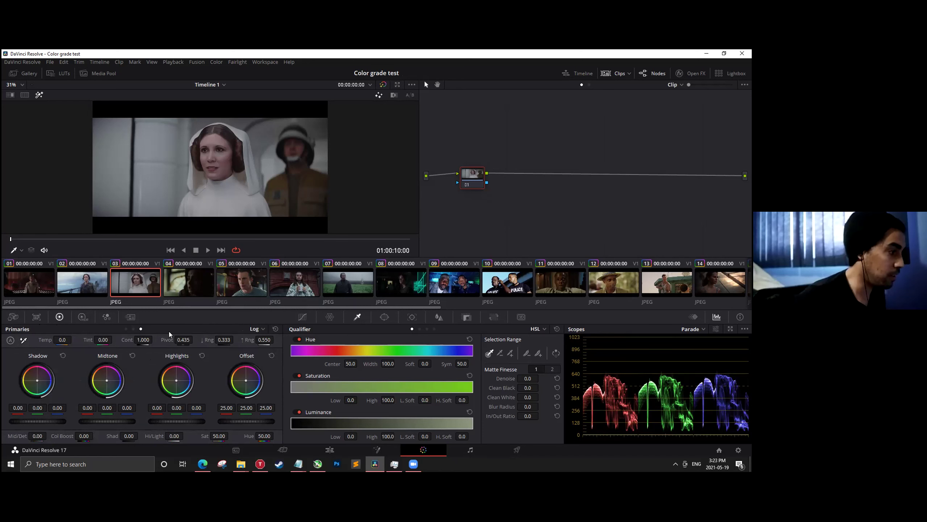
pyautogui.click(126, 329)
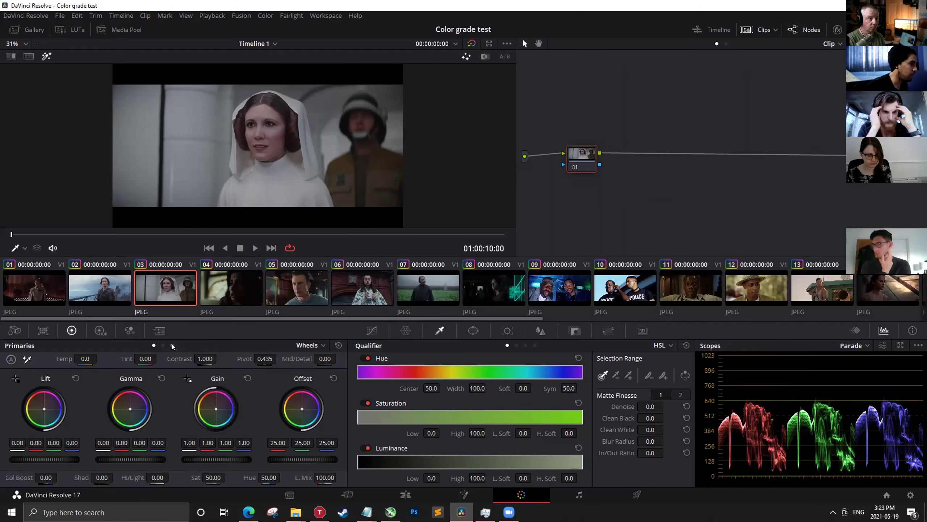
pyautogui.click(172, 344)
pyautogui.click(152, 345)
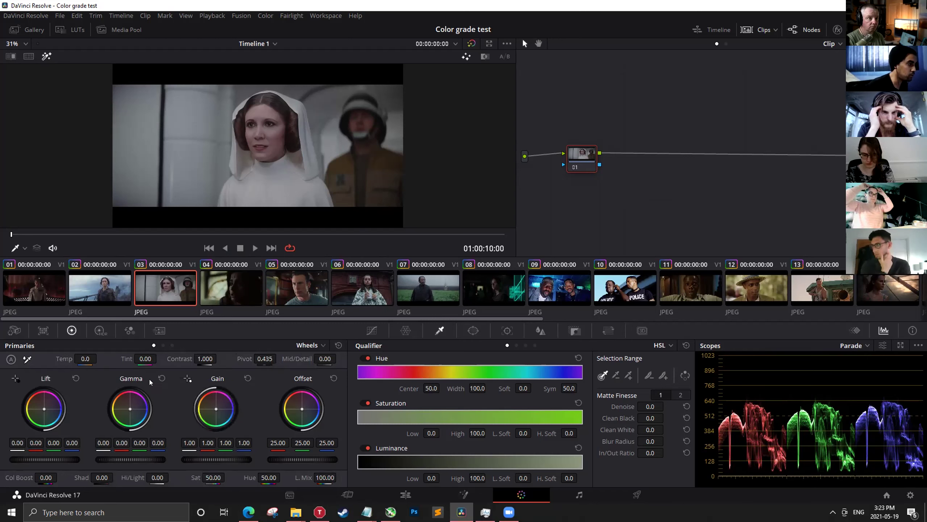
pyautogui.click(172, 345)
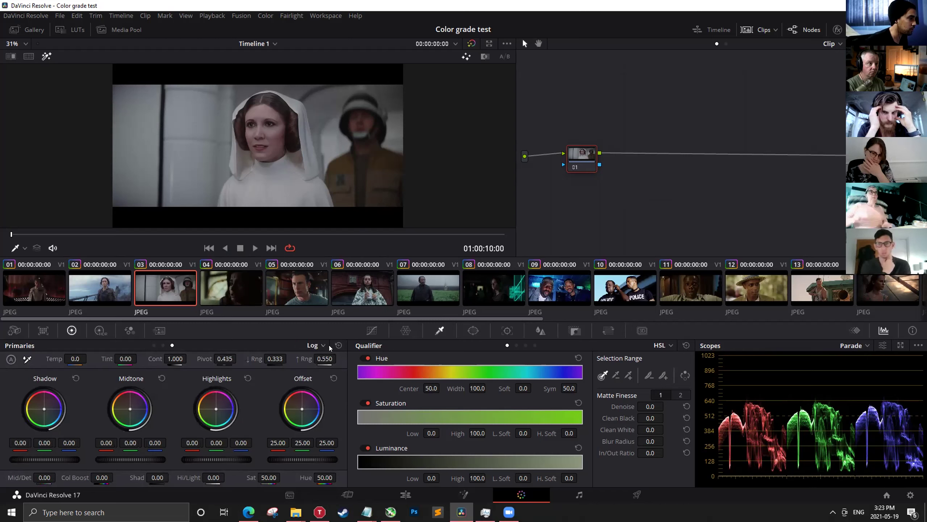
pyautogui.click(153, 344)
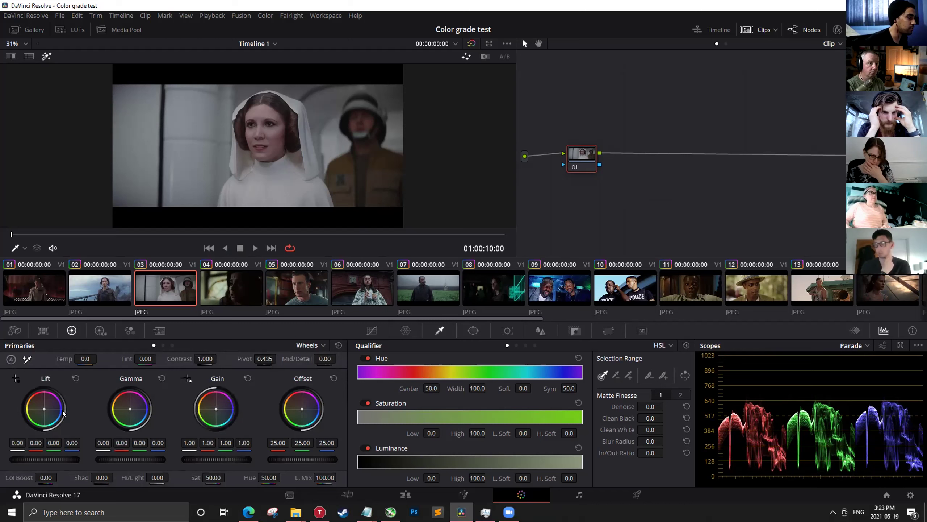
pyautogui.click(172, 345)
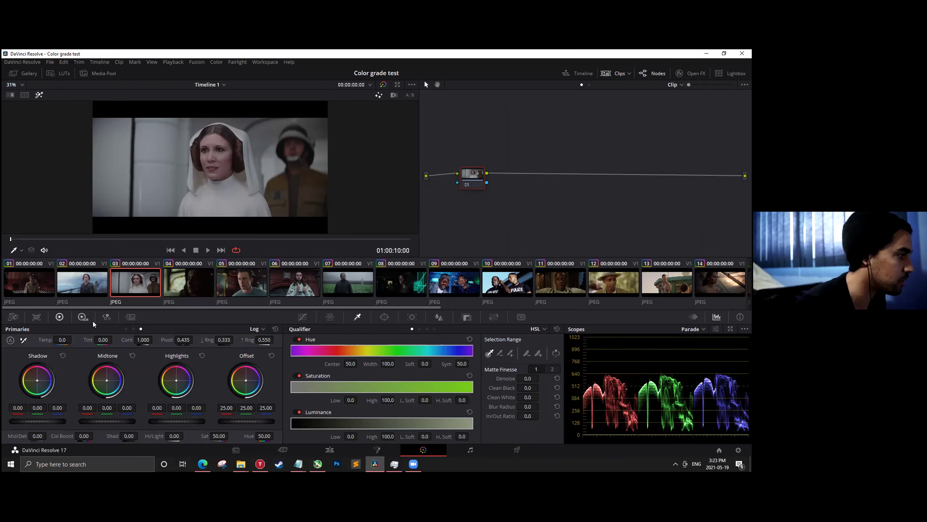
# Examine the High Dynamic Range, RGB Mixer and Motion Effects palettes, and return to Primaries.
pyautogui.click(81, 317)
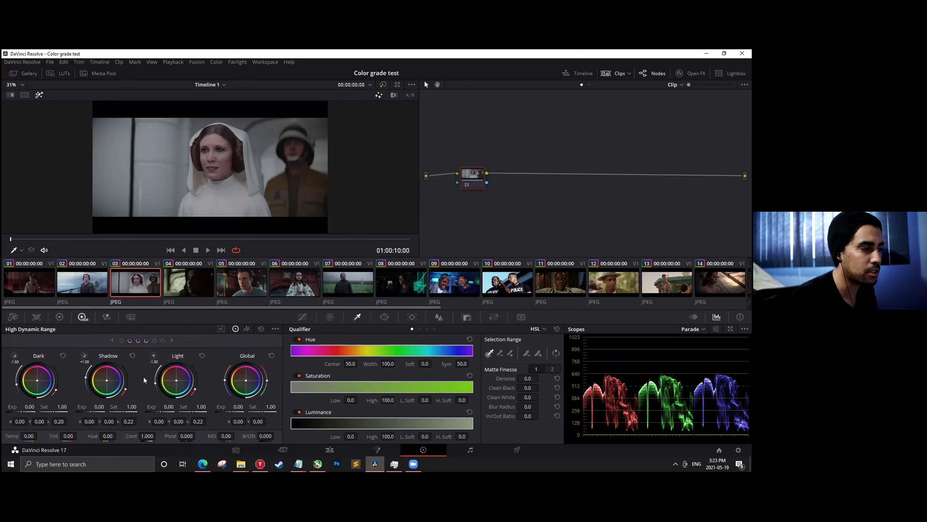
pyautogui.click(105, 316)
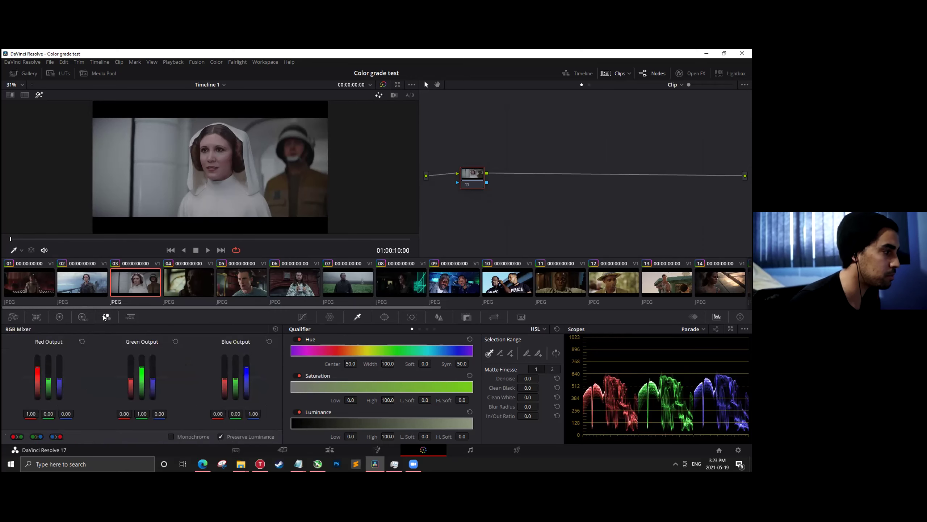
pyautogui.click(81, 317)
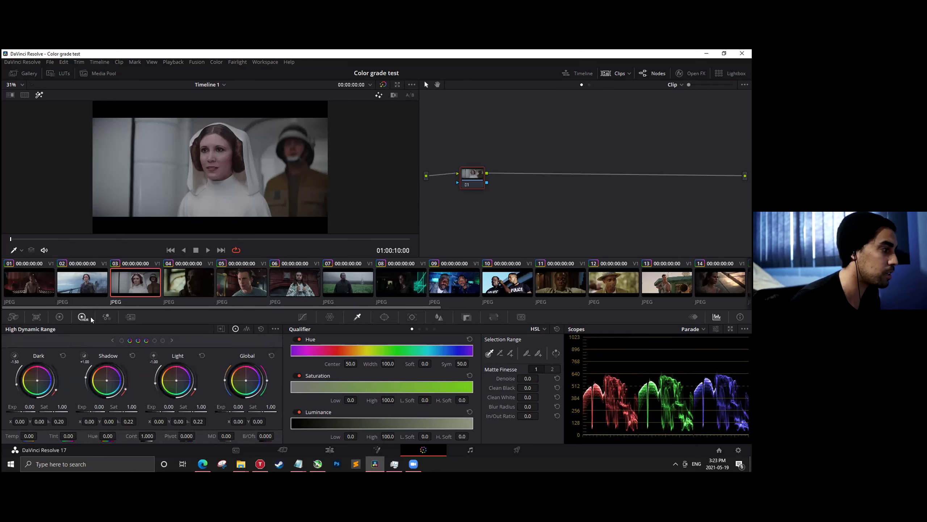
pyautogui.click(106, 316)
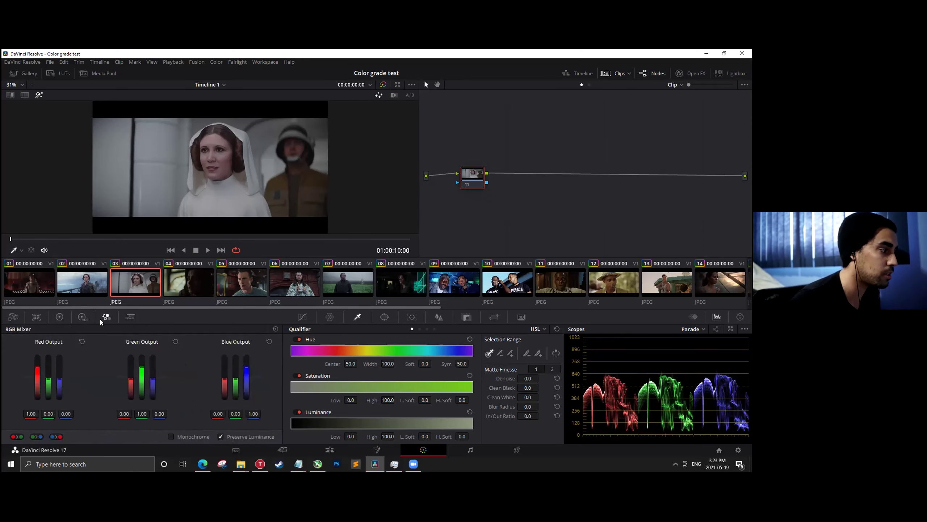
pyautogui.click(130, 317)
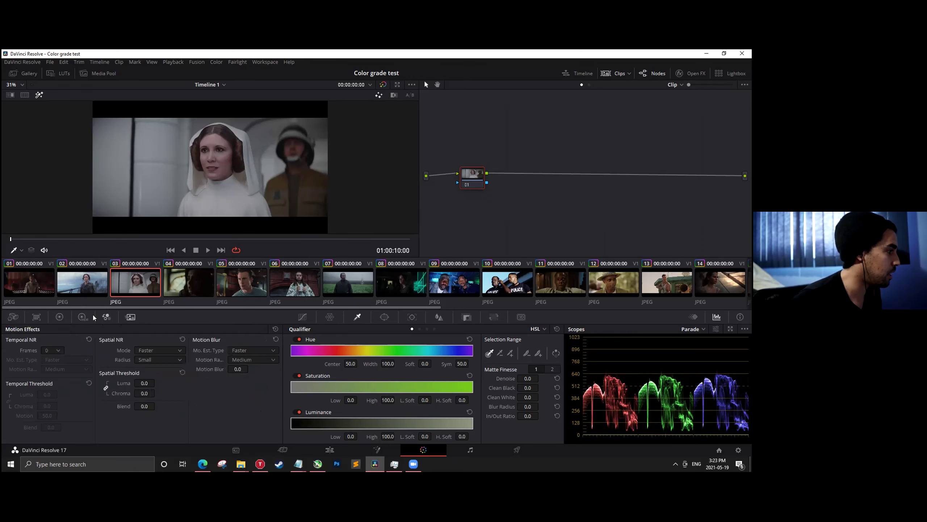
pyautogui.click(64, 316)
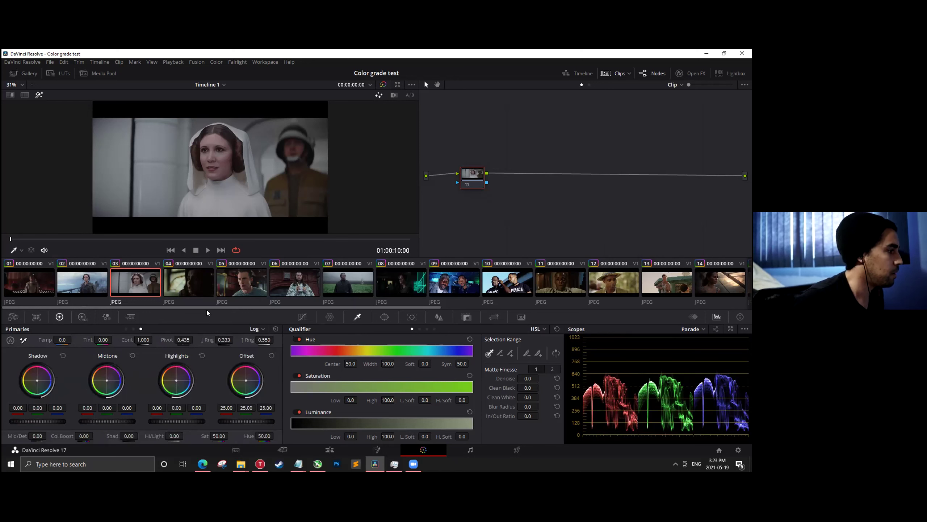
# Try a control point on clip 03's custom curve, remove it, and raise the Log Highlights to 0.09.
pyautogui.click(302, 316)
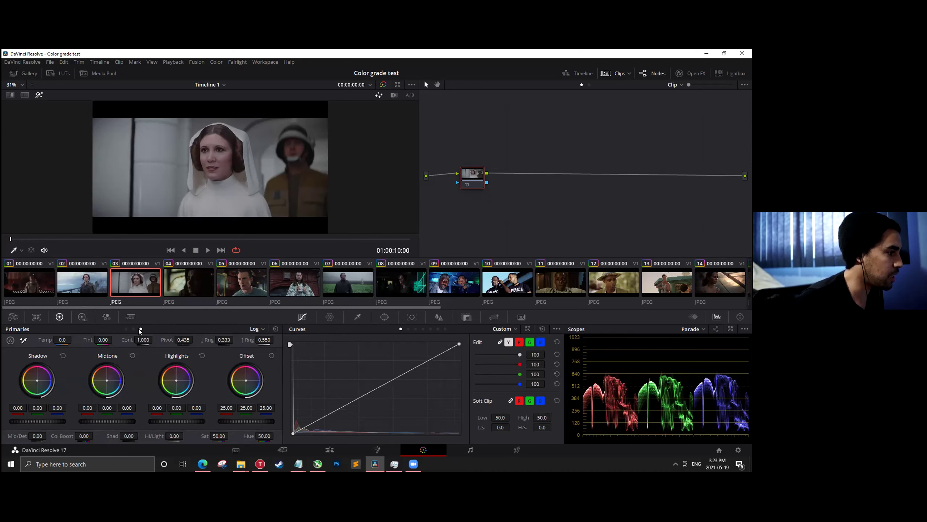
pyautogui.moveTo(424, 361); pyautogui.dragTo(399, 365)
pyautogui.rightClick(402, 363)
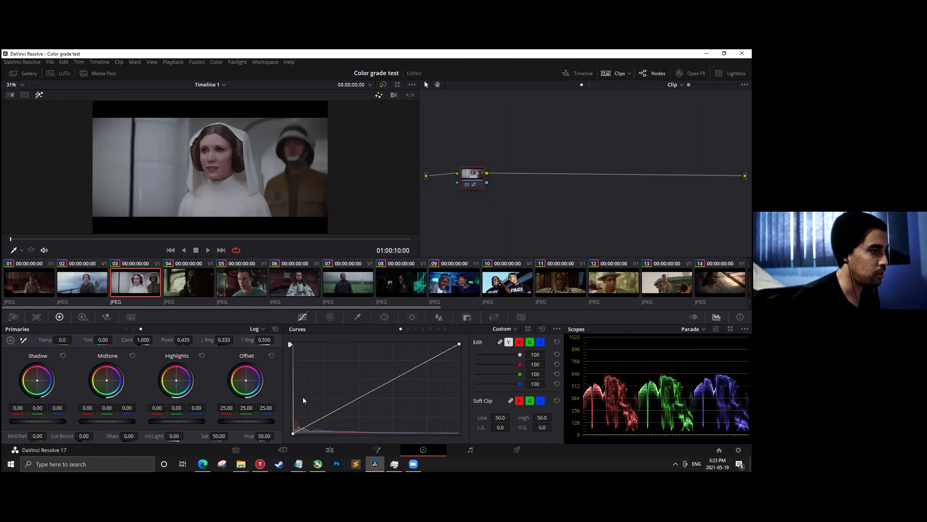
pyautogui.moveTo(169, 423); pyautogui.dragTo(174, 423)
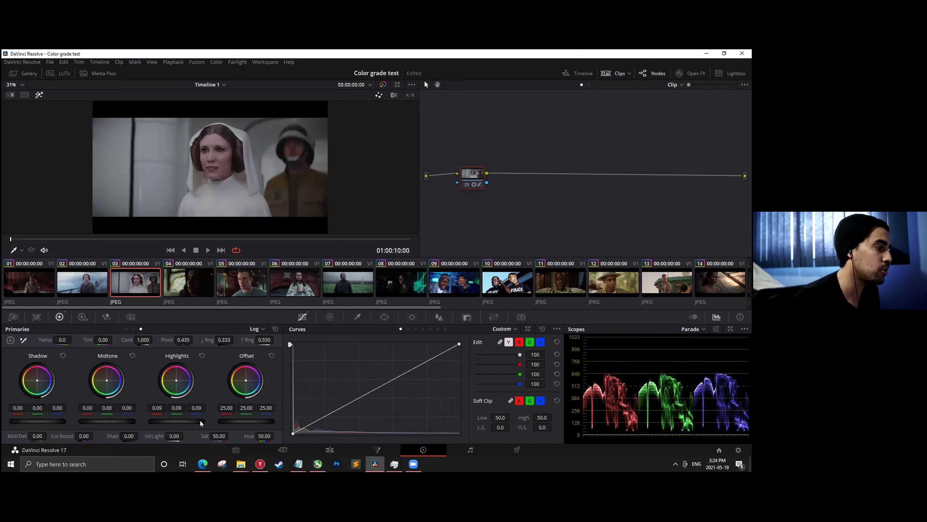
# Examine the Tracker palette in Stabilizer mode and switch it back to Window mode.
pyautogui.click(413, 317)
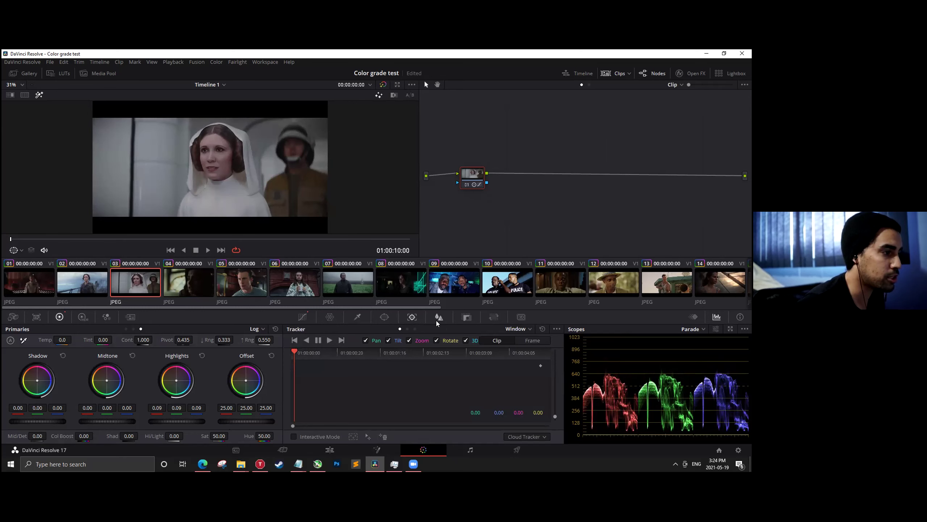
pyautogui.click(511, 331)
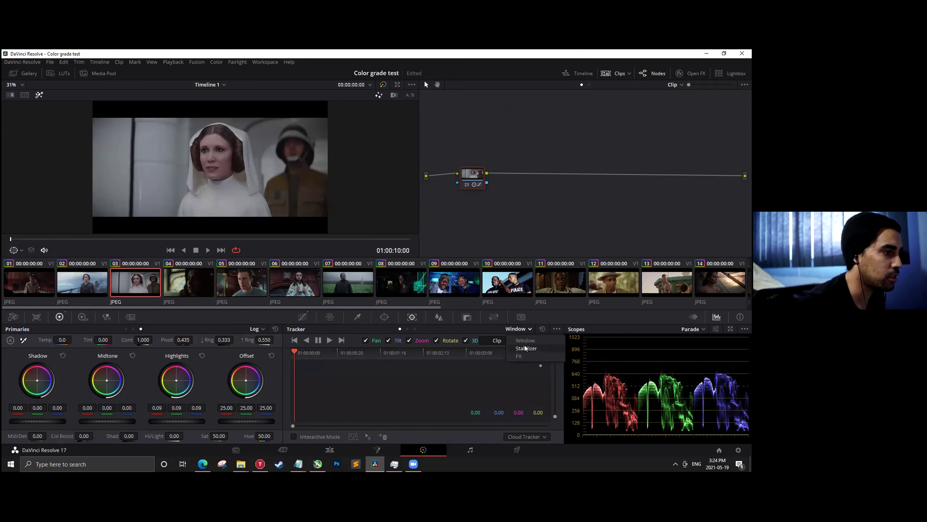
pyautogui.click(518, 349)
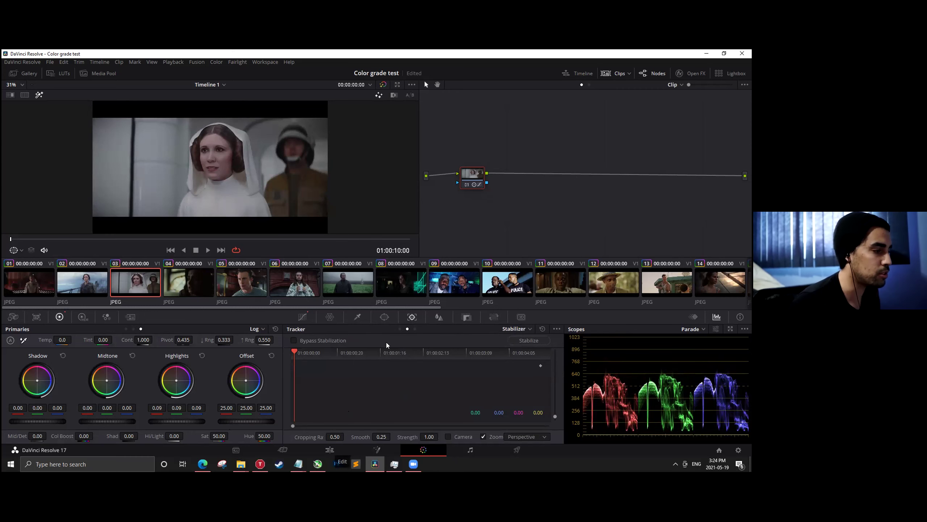
pyautogui.click(524, 330)
pyautogui.click(521, 338)
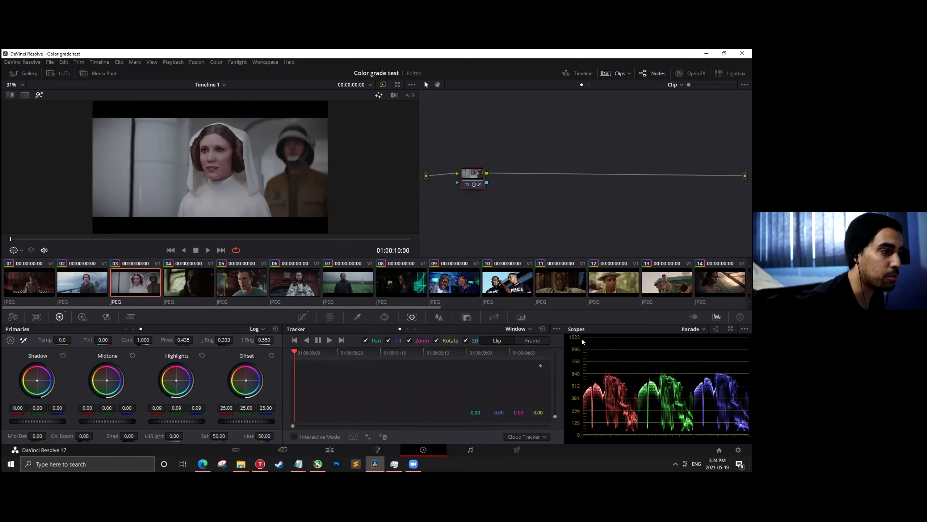
# Expand the scopes into a floating window and move it higher over the node graph.
pyautogui.click(731, 331)
pyautogui.moveTo(559, 247); pyautogui.dragTo(547, 179)
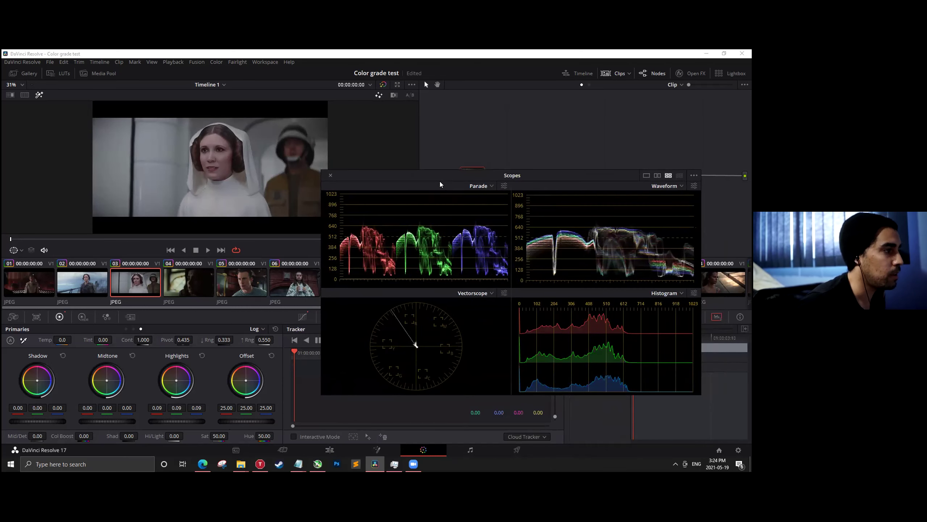
# Lower the floating Scopes window slightly and compare the scope readings of clips 04, 05 and 06.
pyautogui.moveTo(440, 182); pyautogui.dragTo(442, 196)
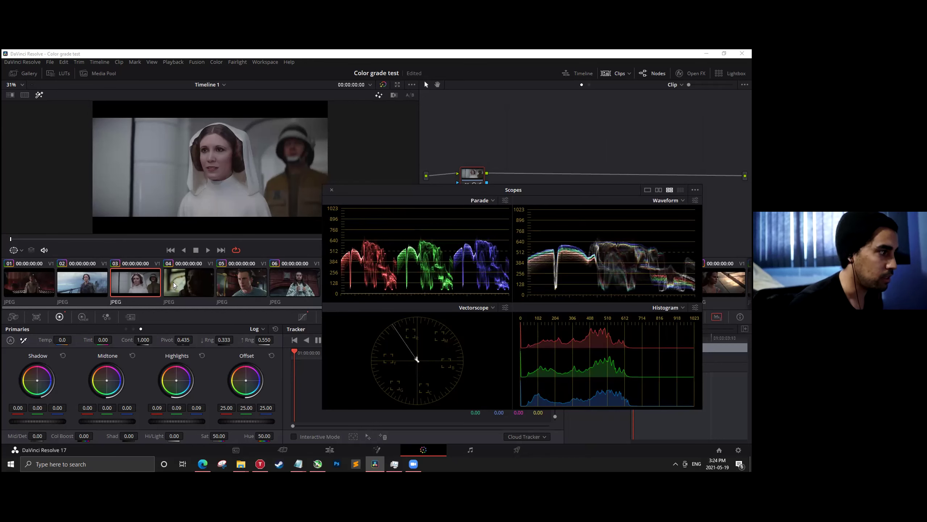
pyautogui.click(188, 286)
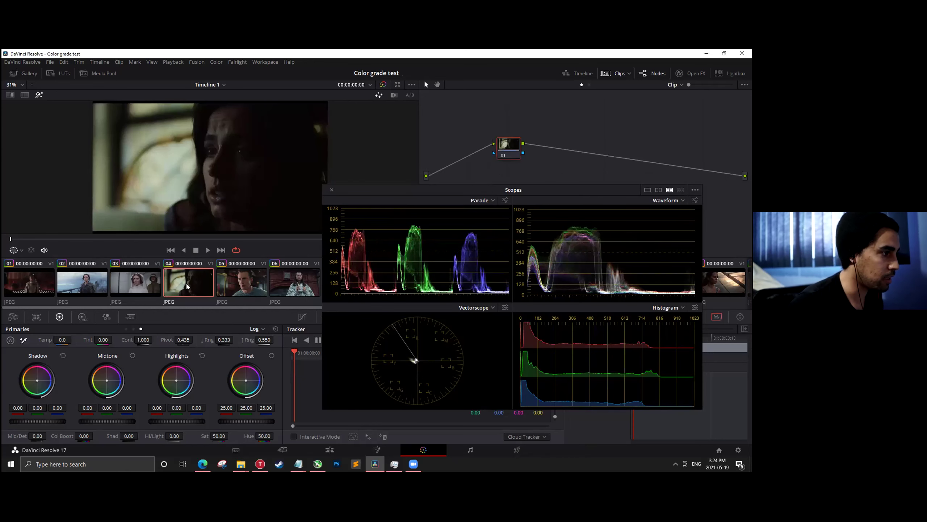
pyautogui.click(255, 281)
pyautogui.click(292, 290)
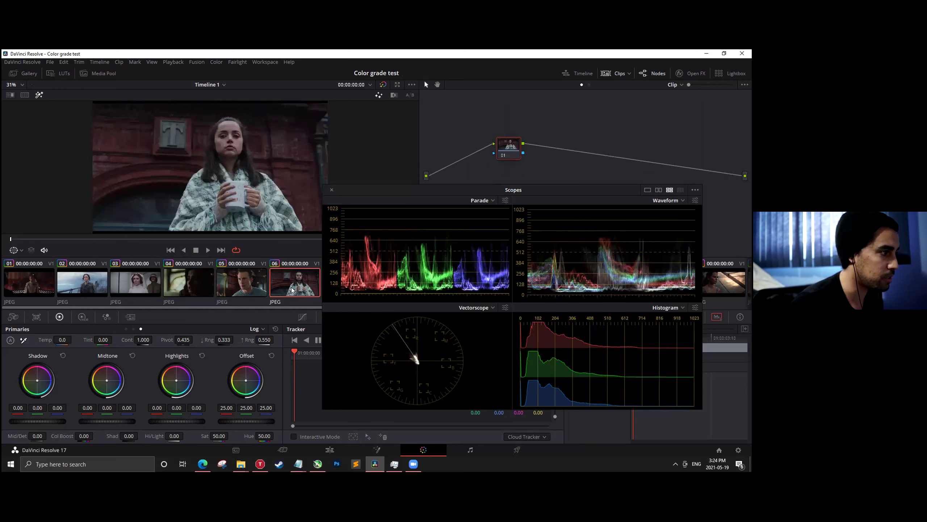
# Move the Scopes window over the Primaries palette and compare the scopes of clips 11, 10, 09, 15 and 19.
pyautogui.moveTo(527, 189); pyautogui.dragTo(225, 234)
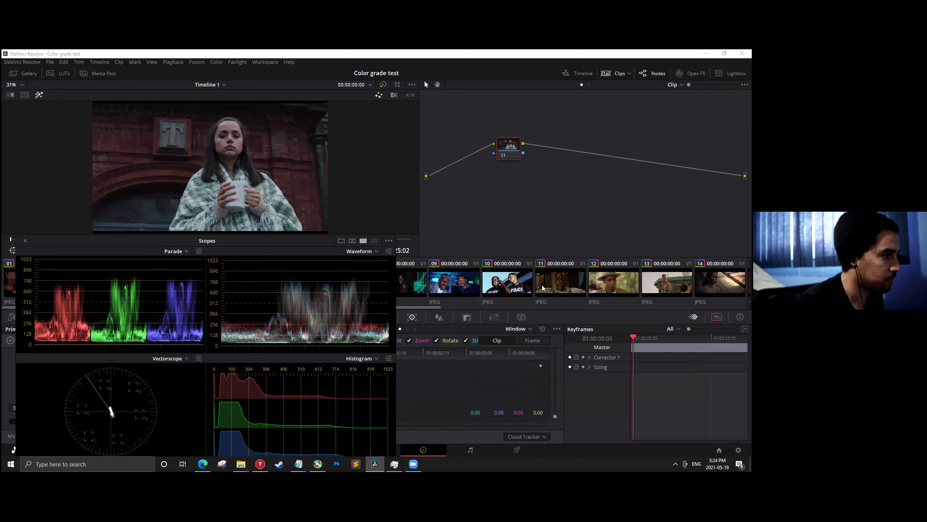
pyautogui.click(562, 289)
pyautogui.click(517, 291)
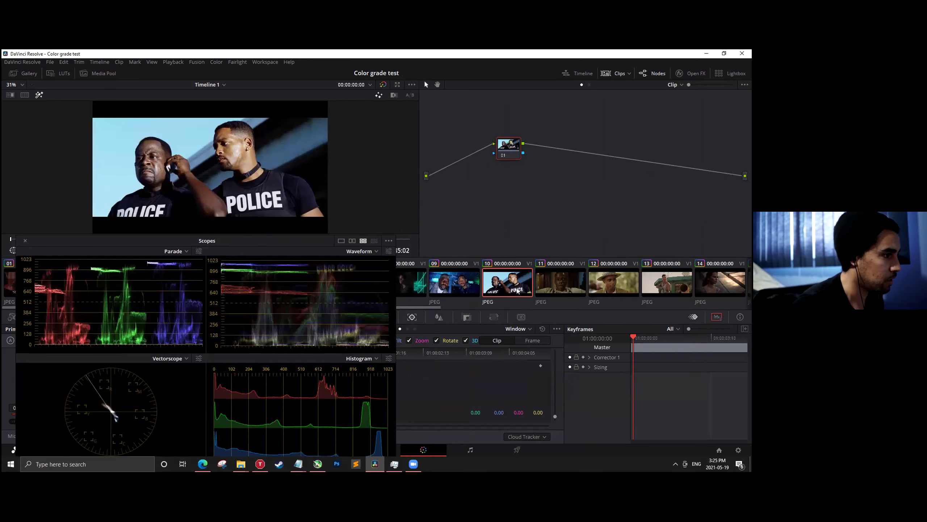
pyautogui.click(459, 294)
pyautogui.scroll(-5, 493, 292)
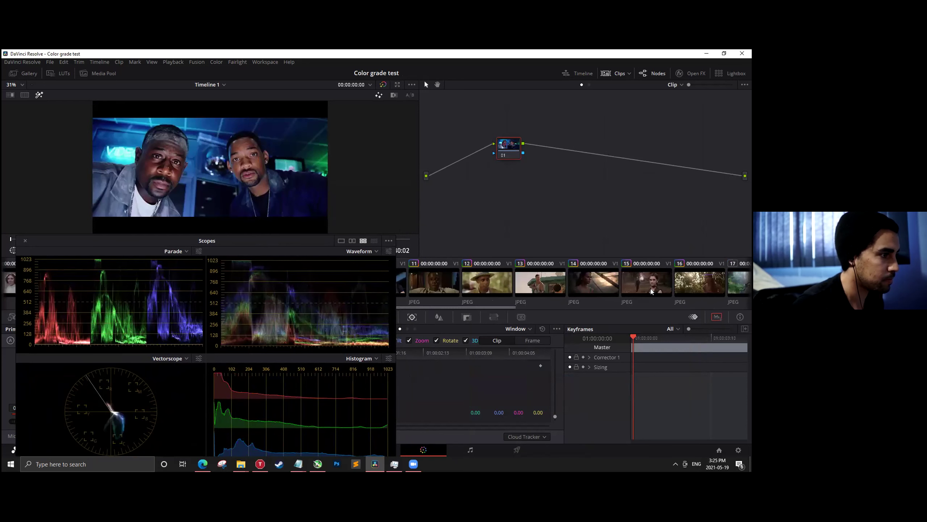
pyautogui.click(653, 287)
pyautogui.click(480, 285)
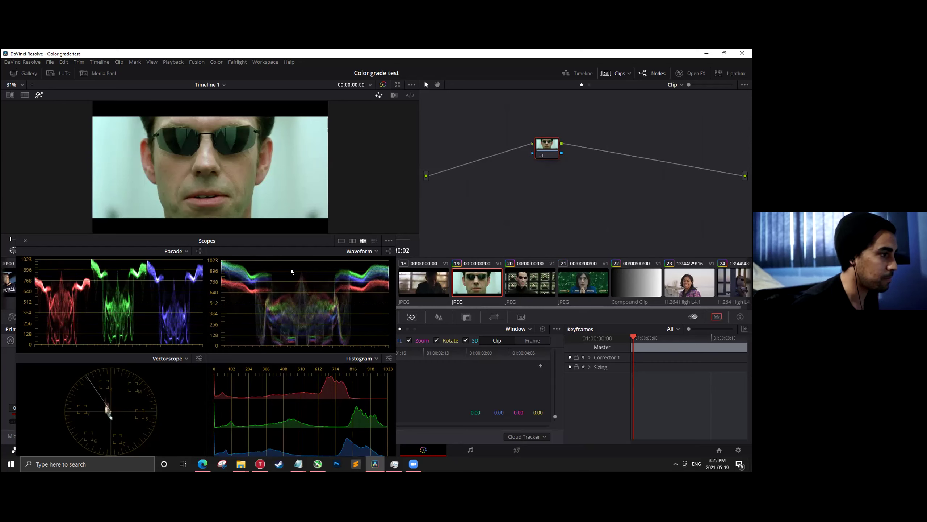
# Return to clip 03 and reposition the Scopes window below its image to examine the readings.
pyautogui.moveTo(304, 238); pyautogui.dragTo(494, 231)
pyautogui.moveTo(612, 208); pyautogui.dragTo(645, 236)
pyautogui.scroll(5, 230, 279)
pyautogui.scroll(5, 230, 279)
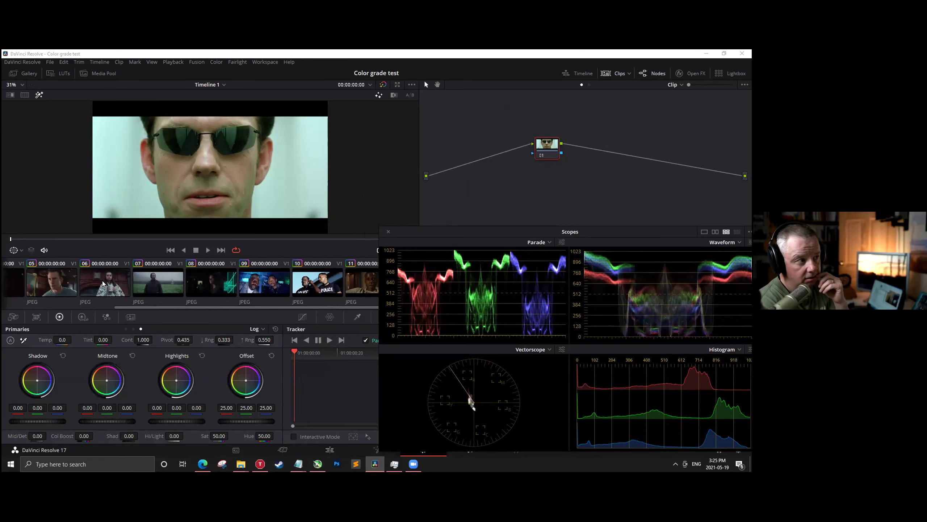
pyautogui.click(119, 288)
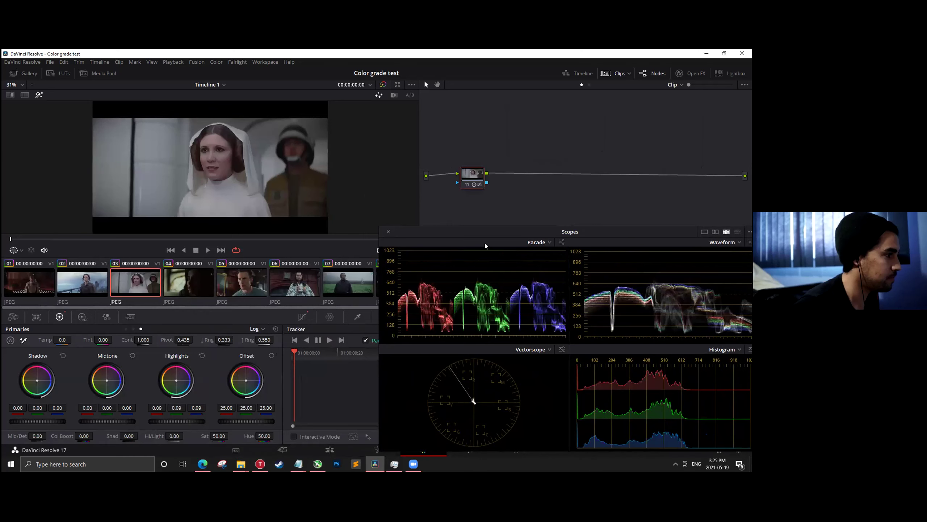
pyautogui.moveTo(507, 230); pyautogui.dragTo(123, 225)
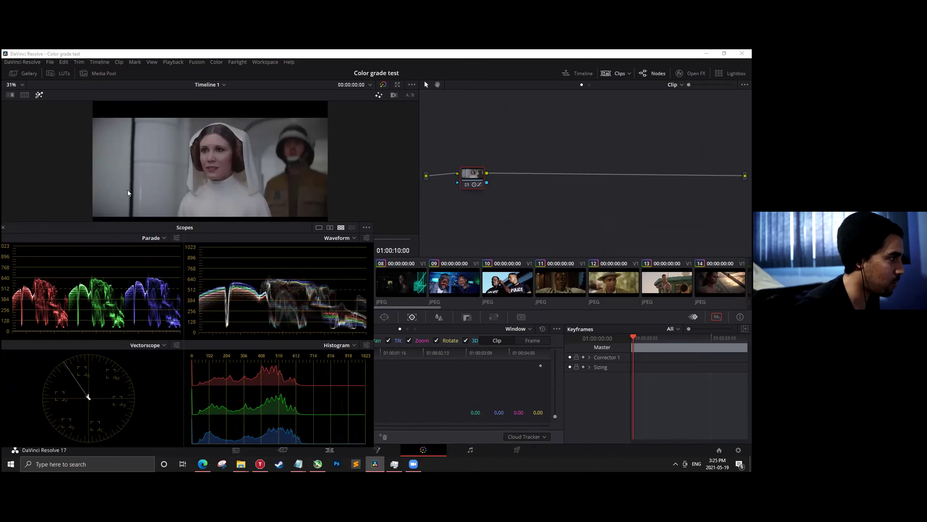
pyautogui.moveTo(223, 232); pyautogui.dragTo(294, 203)
# Switch to File Explorer and open the Film Grab folder inside the Color Grading Course folder.
pyautogui.moveTo(242, 472)
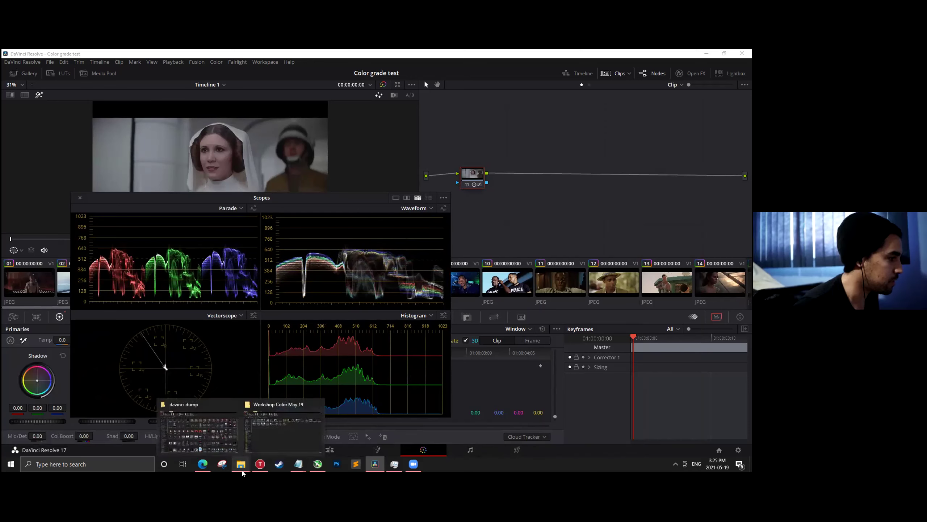
pyautogui.click(269, 448)
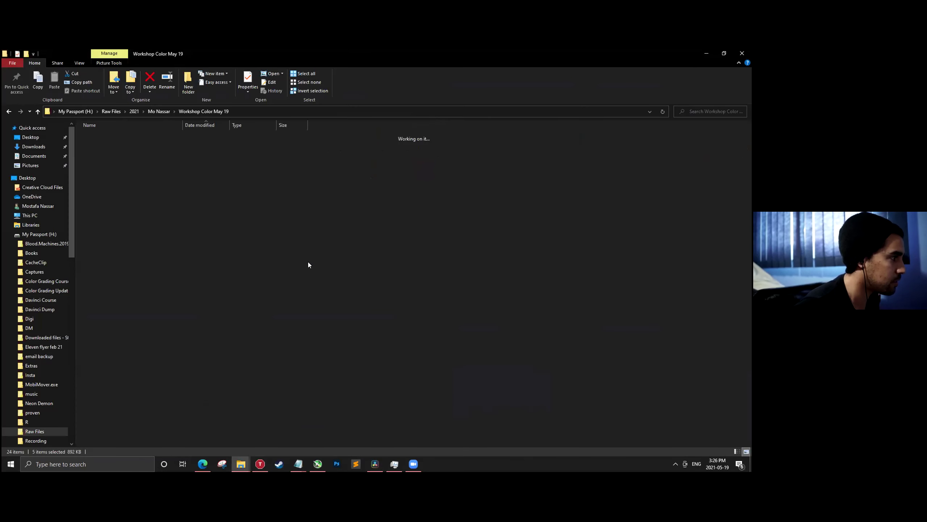
pyautogui.hotkey('alt', 'Up')
pyautogui.scroll(-1, 134, 396)
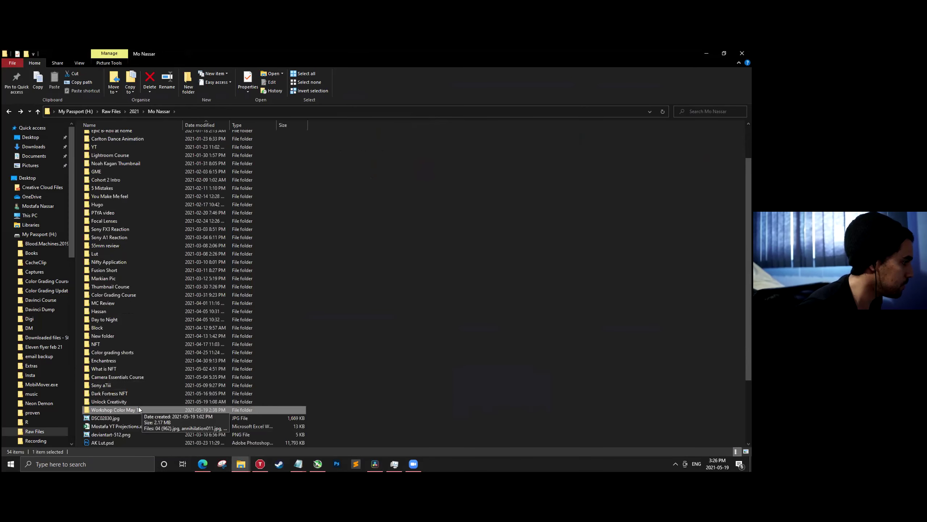
pyautogui.doubleClick(123, 352)
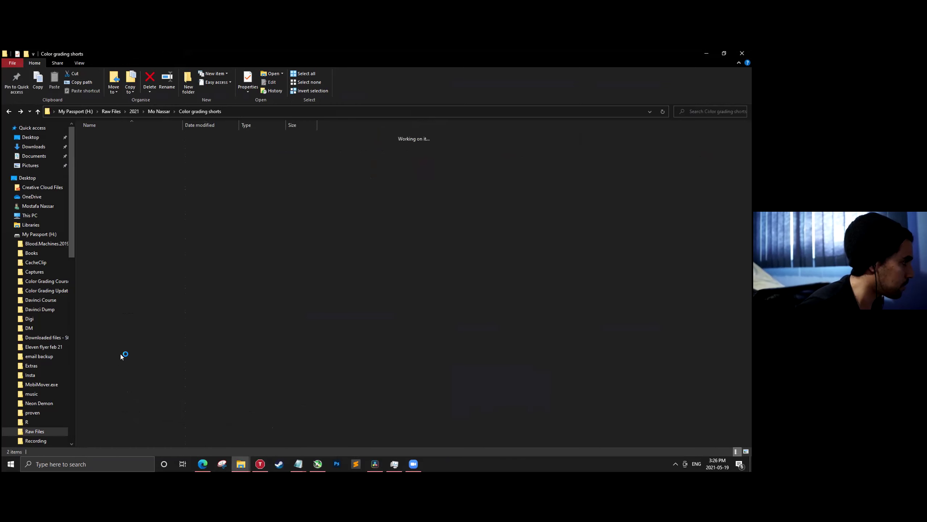
pyautogui.hotkey('alt', 'Up')
pyautogui.click(136, 342)
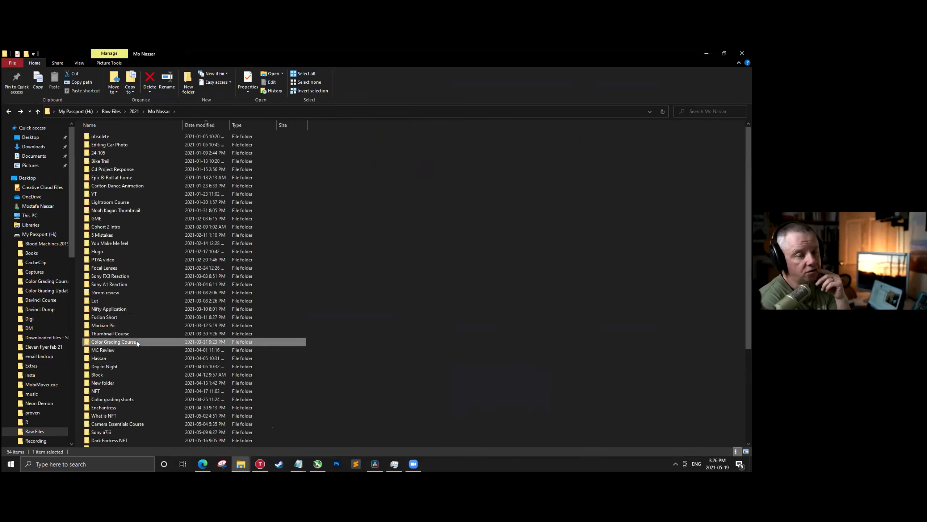
pyautogui.doubleClick(136, 341)
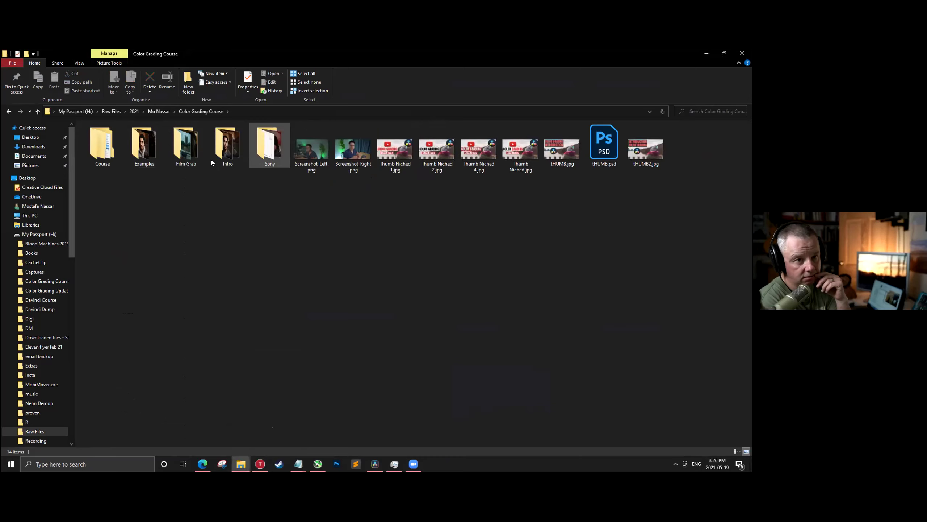
pyautogui.doubleClick(187, 159)
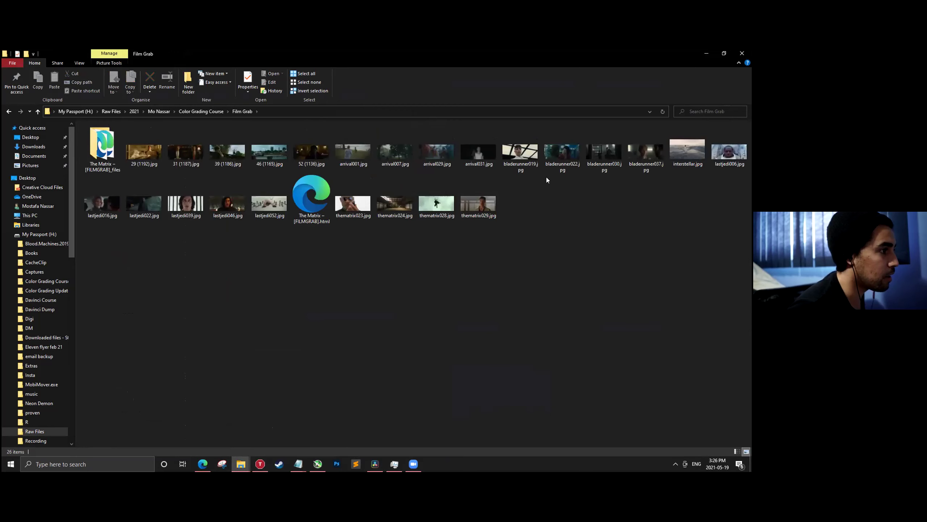
# Add the still lastjedi039.jpg to Timeline 1 on DaVinci Resolve's Edit page, on the track above the existing clips.
pyautogui.click(185, 203)
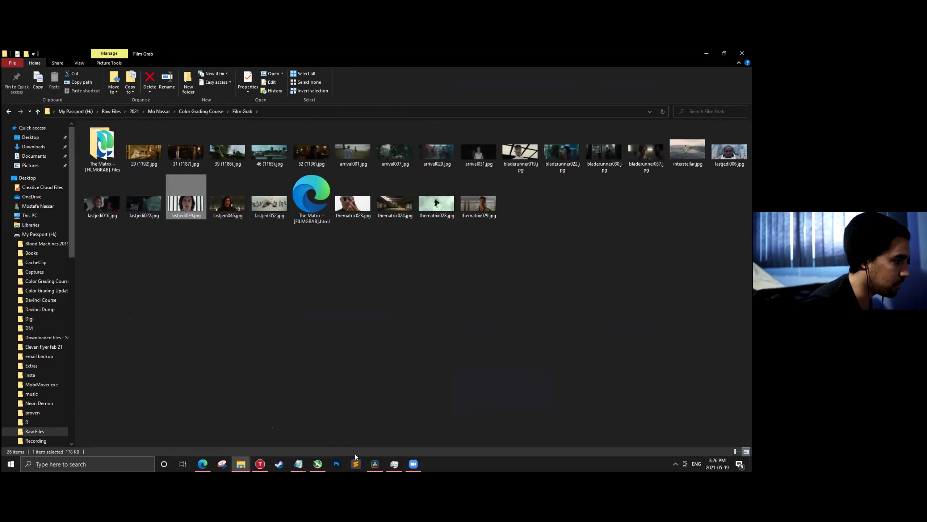
pyautogui.click(376, 464)
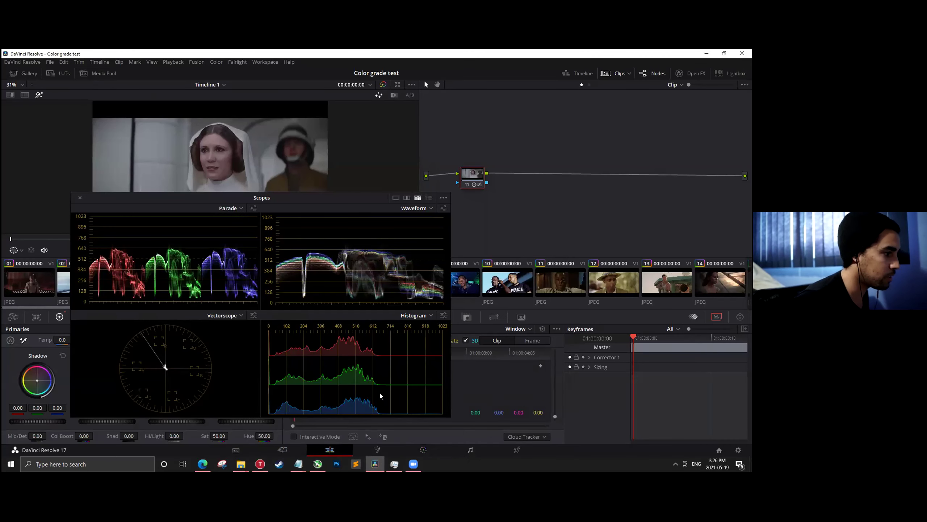
pyautogui.hotkey('alt', 'Tab')
pyautogui.moveTo(173, 208); pyautogui.dragTo(637, 315)
pyautogui.hotkey('alt', 'Tab')
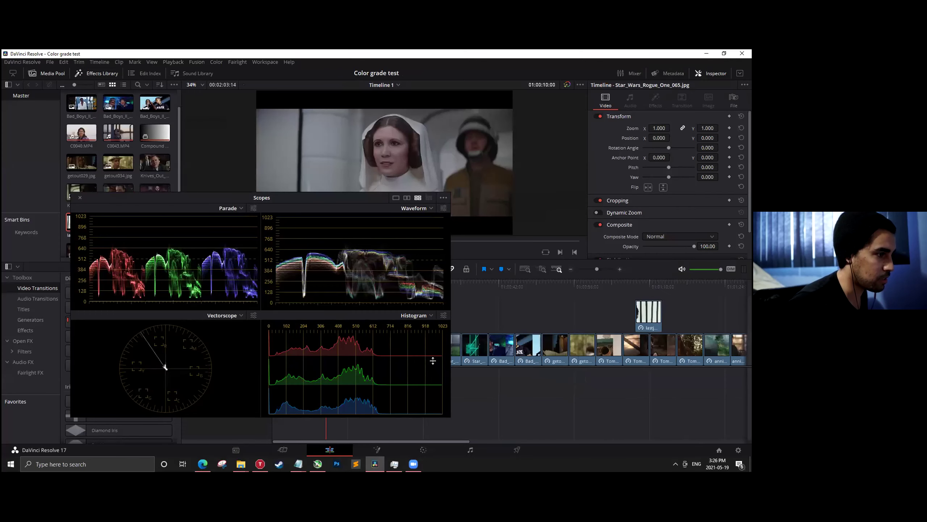
# Move the new still along the timeline and down to the end of the main video track.
pyautogui.hscroll(5, 548, 376)
pyautogui.moveTo(456, 317); pyautogui.dragTo(693, 315)
pyautogui.hscroll(5, 676, 314)
pyautogui.moveTo(567, 314); pyautogui.dragTo(632, 350)
# Return to the Color page, select clip 25, and move the Scopes window beside its image.
pyautogui.click(423, 449)
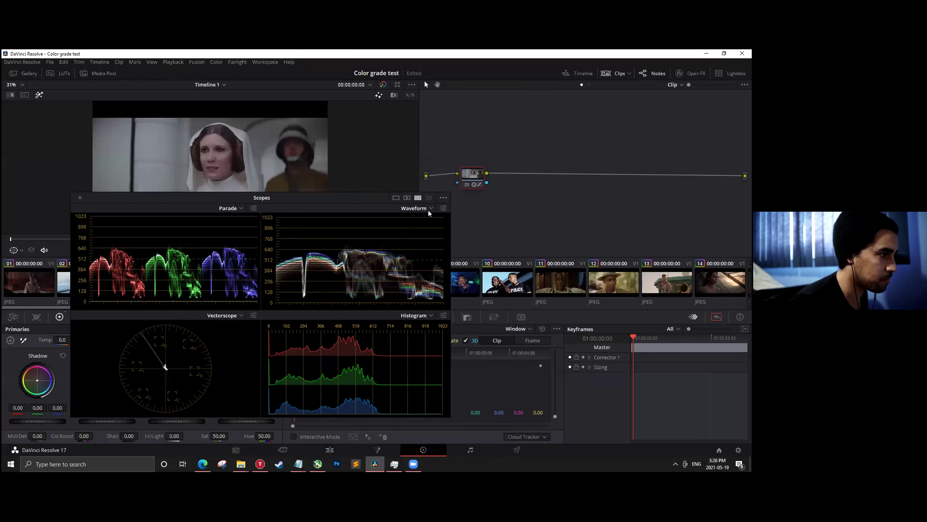
pyautogui.click(701, 287)
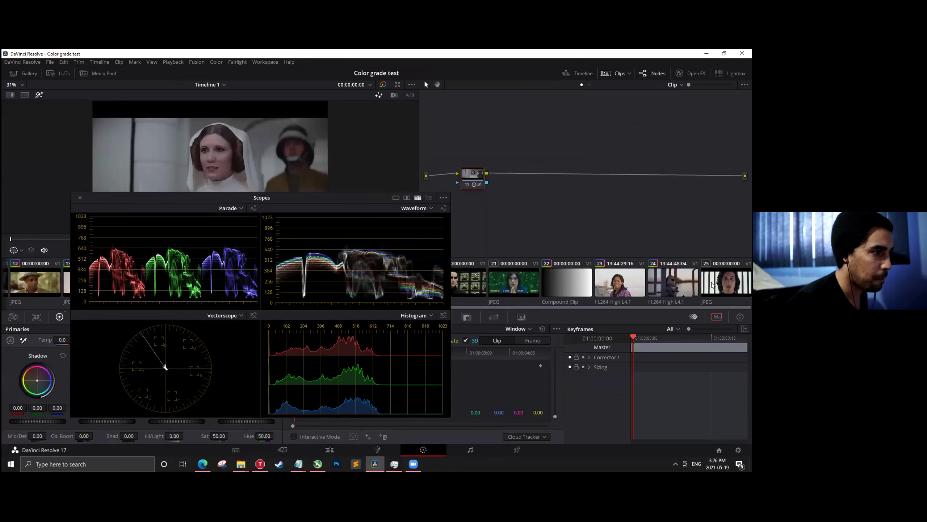
pyautogui.moveTo(302, 202); pyautogui.dragTo(509, 142)
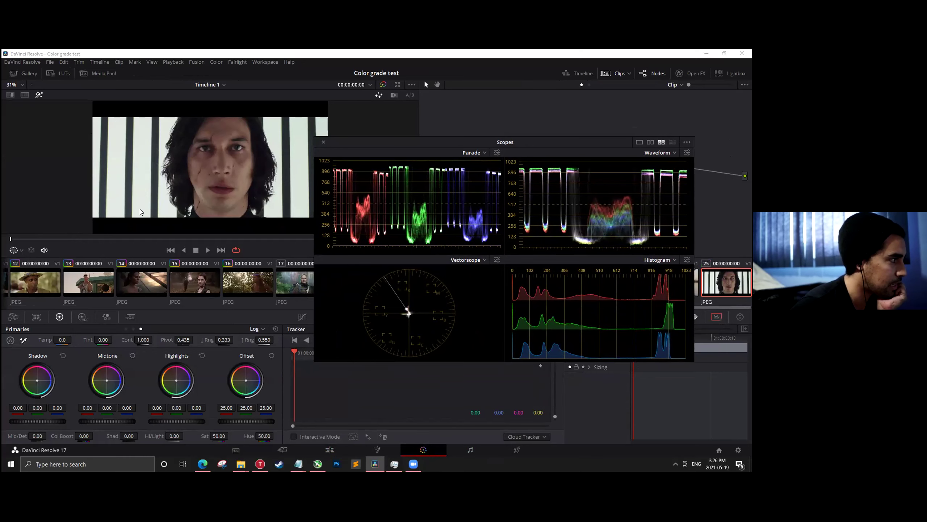
# Examine clip 25's parade and waveform against its image, repositioning the Scopes window to keep the picture clear.
pyautogui.moveTo(521, 147); pyautogui.dragTo(221, 240)
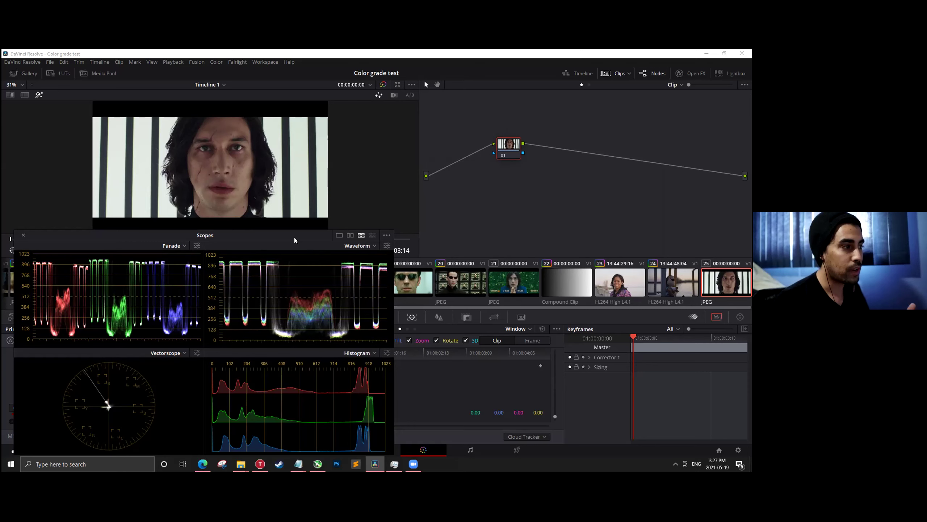
pyautogui.moveTo(309, 232); pyautogui.dragTo(339, 238)
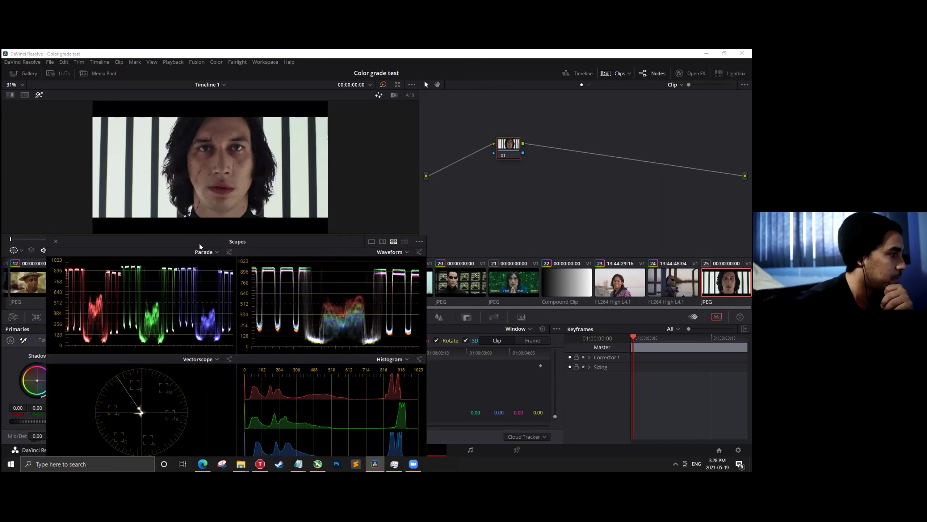
pyautogui.moveTo(287, 240); pyautogui.dragTo(337, 241)
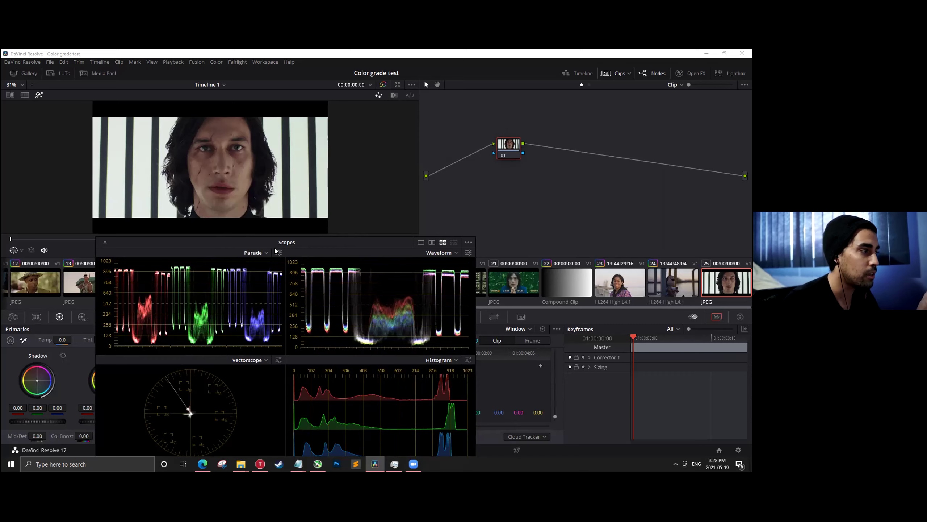
pyautogui.moveTo(287, 244); pyautogui.dragTo(490, 226)
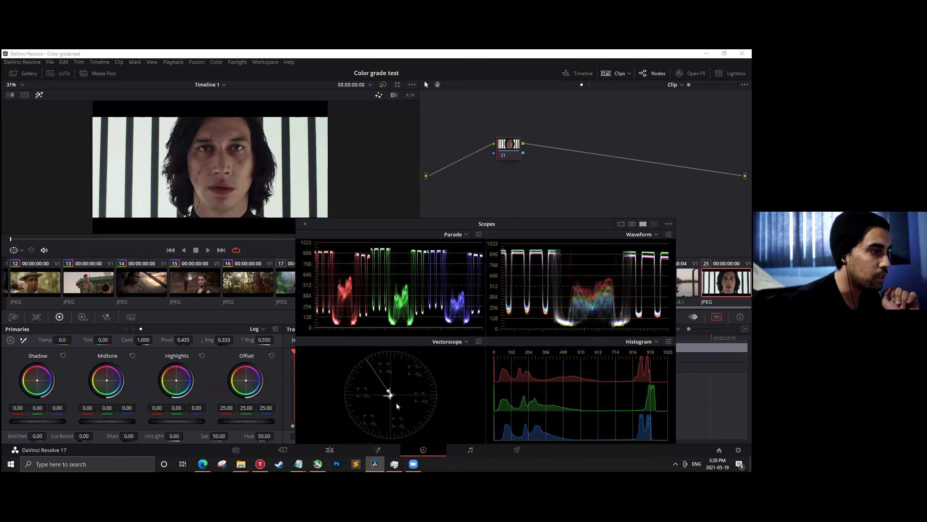
# Turn the vectorscope's skin tone indicator off and back on in its settings, and close the settings.
pyautogui.click(462, 342)
pyautogui.click(475, 343)
pyautogui.click(475, 342)
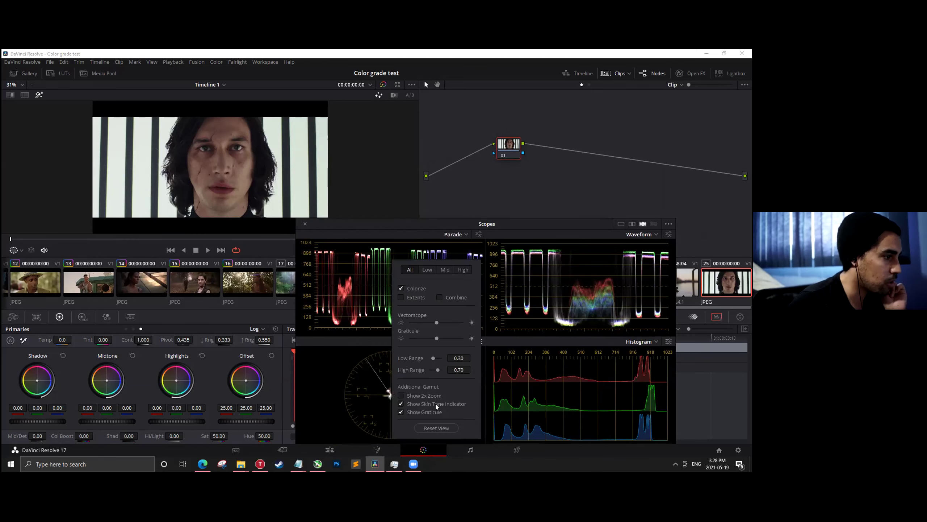
pyautogui.click(402, 403)
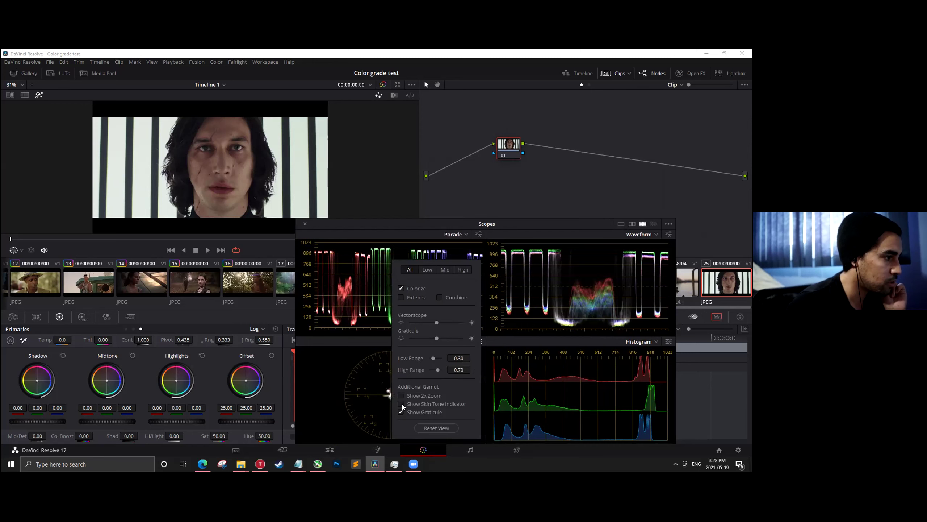
pyautogui.moveTo(440, 263); pyautogui.dragTo(511, 260)
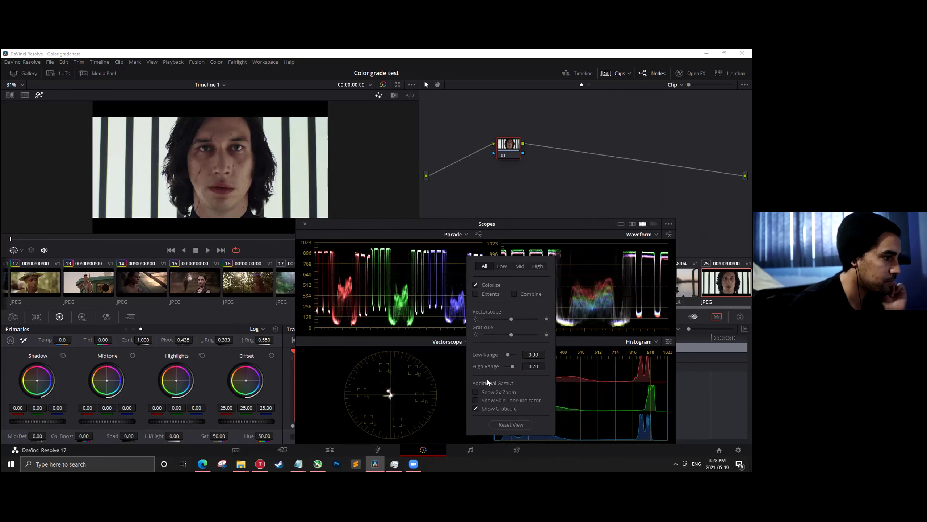
pyautogui.click(474, 399)
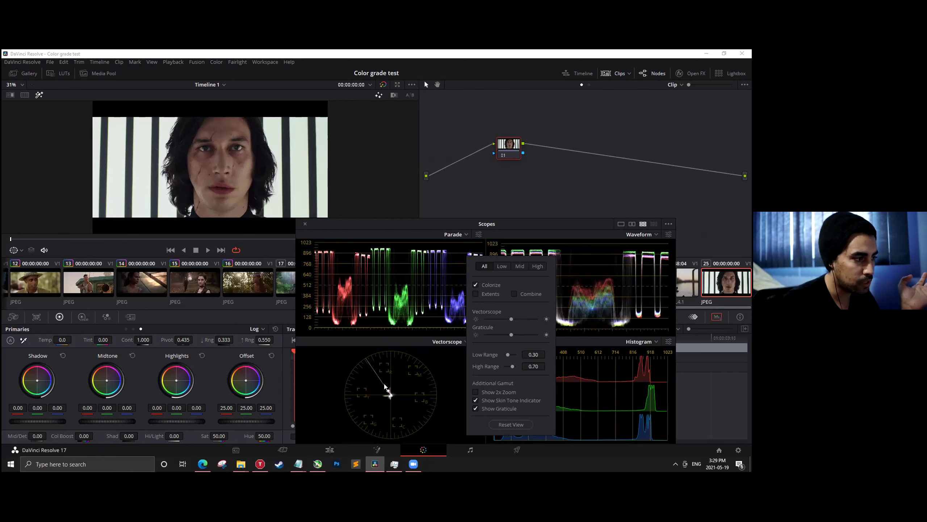
pyautogui.click(499, 138)
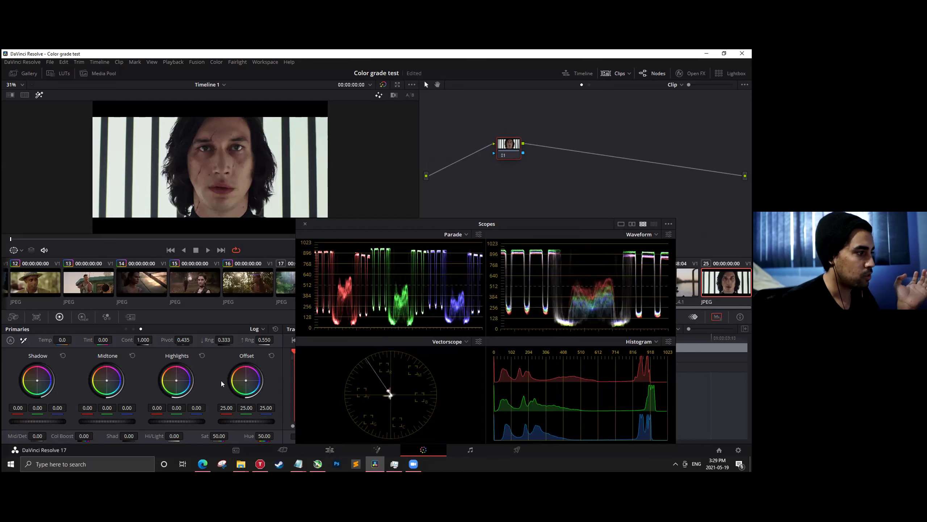
# Switch Primaries to Wheels and push clip 25's Lift towards blue and on to red, ending at 0.30, -0.08, -0.09.
pyautogui.click(125, 328)
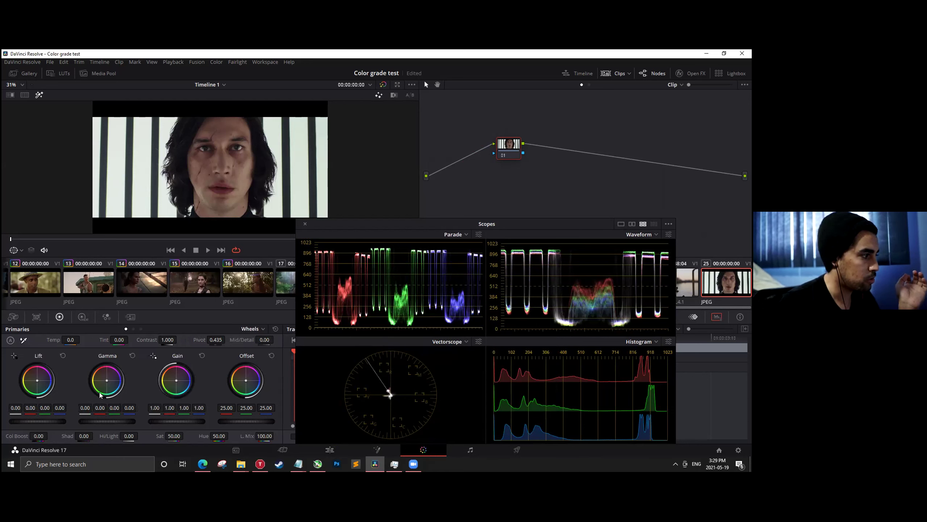
pyautogui.moveTo(36, 381); pyautogui.dragTo(42, 380)
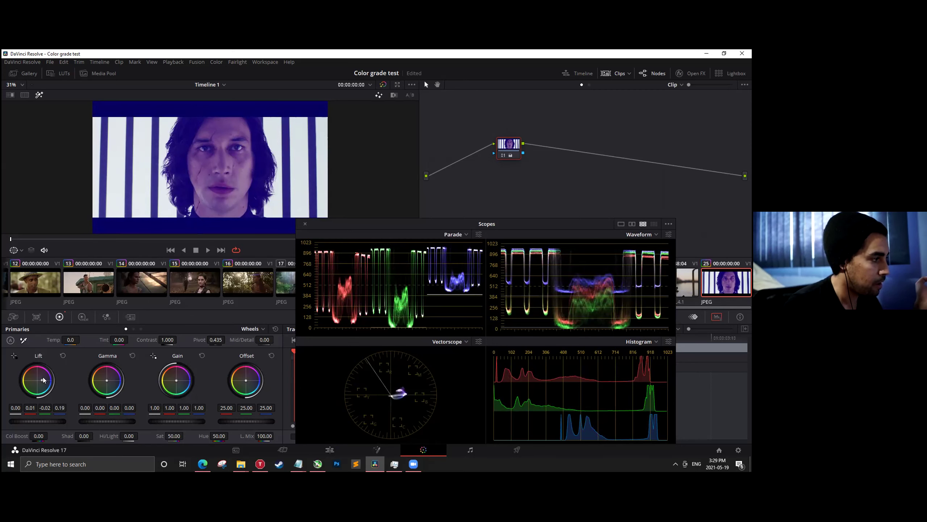
pyautogui.moveTo(42, 380); pyautogui.dragTo(35, 372)
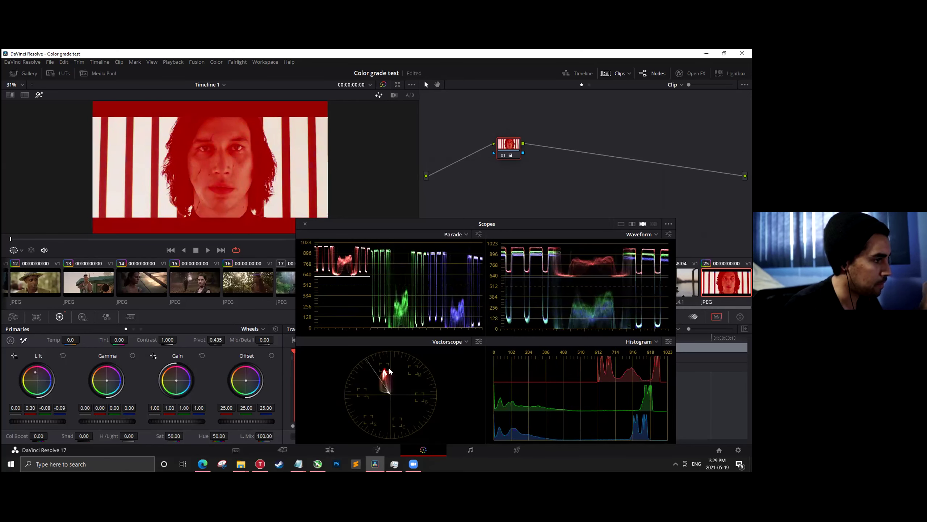
# Push clip 25's Lift towards green and, after resetting it, towards teal at -0.12, 0.03, 0.03; reset Lift to zero again.
pyautogui.moveTo(33, 374)
pyautogui.mouseDown()
pyautogui.moveTo(23, 376)
pyautogui.moveTo(37, 383)
pyautogui.mouseUp()
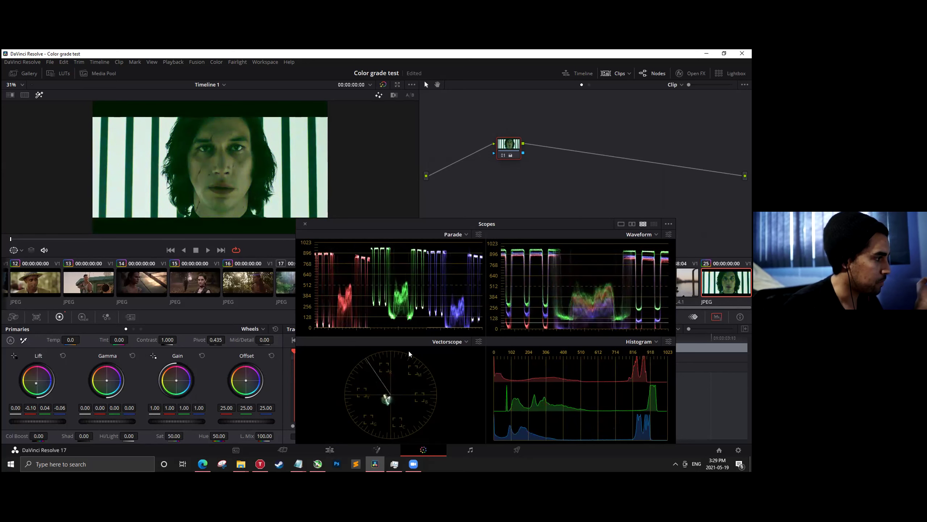
pyautogui.doubleClick(36, 383)
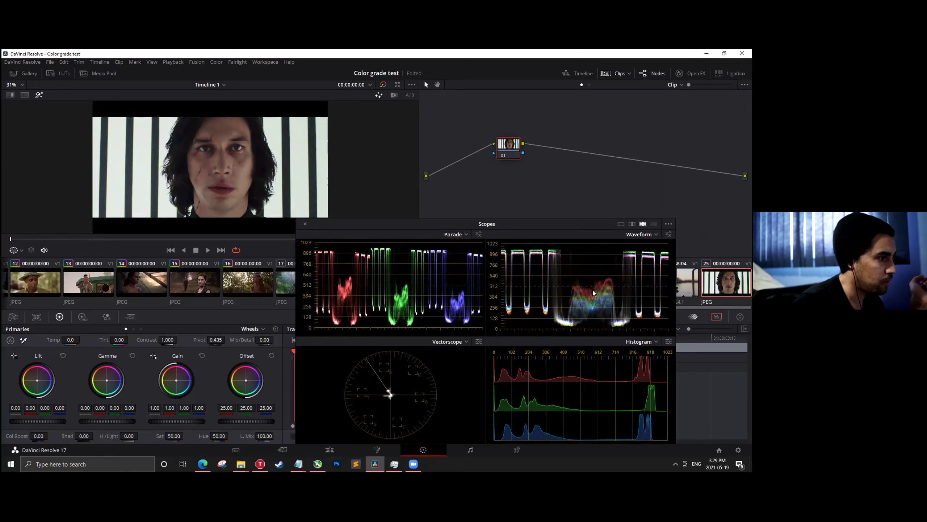
pyautogui.moveTo(36, 382); pyautogui.dragTo(337, 304)
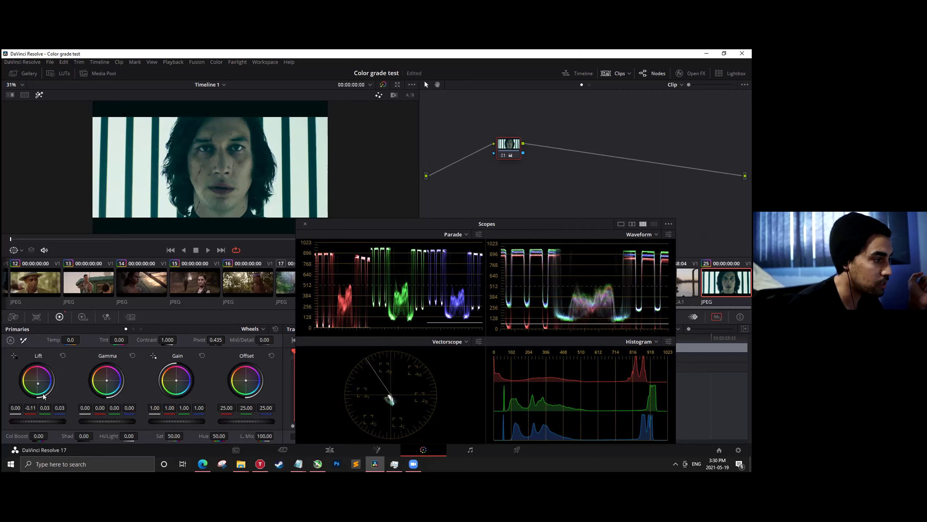
pyautogui.moveTo(38, 384); pyautogui.dragTo(38, 384)
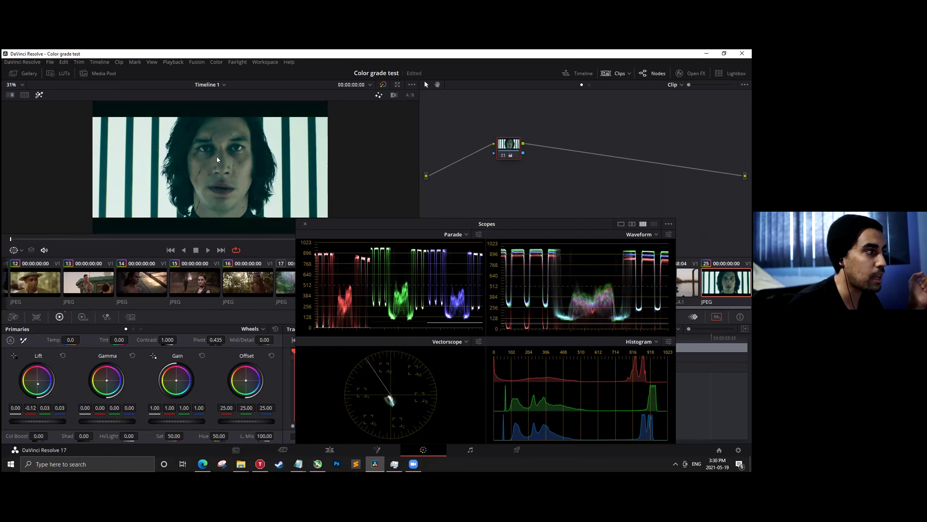
pyautogui.click(63, 355)
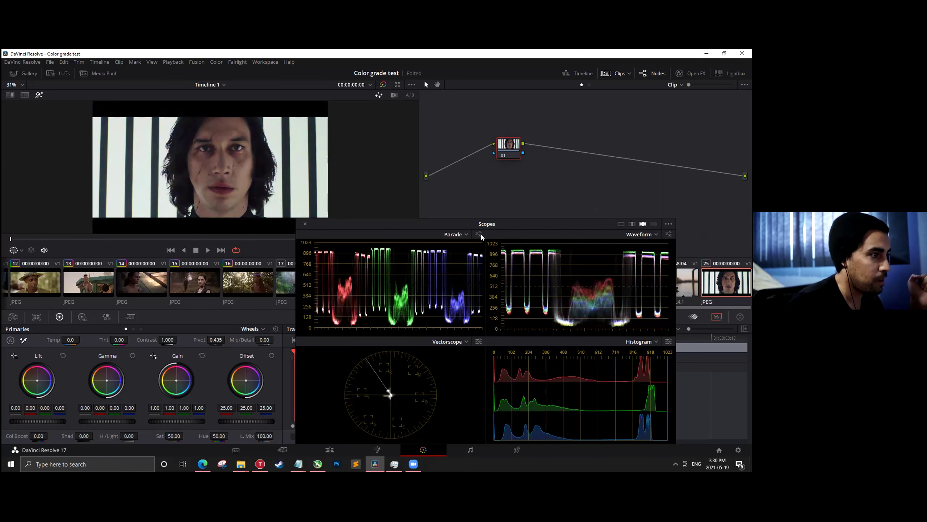
# Close the Scopes window, select the greyscale gradient clip 22, and compare the Primaries Wheels and Log modes, ending on Log.
pyautogui.click(305, 223)
pyautogui.click(565, 285)
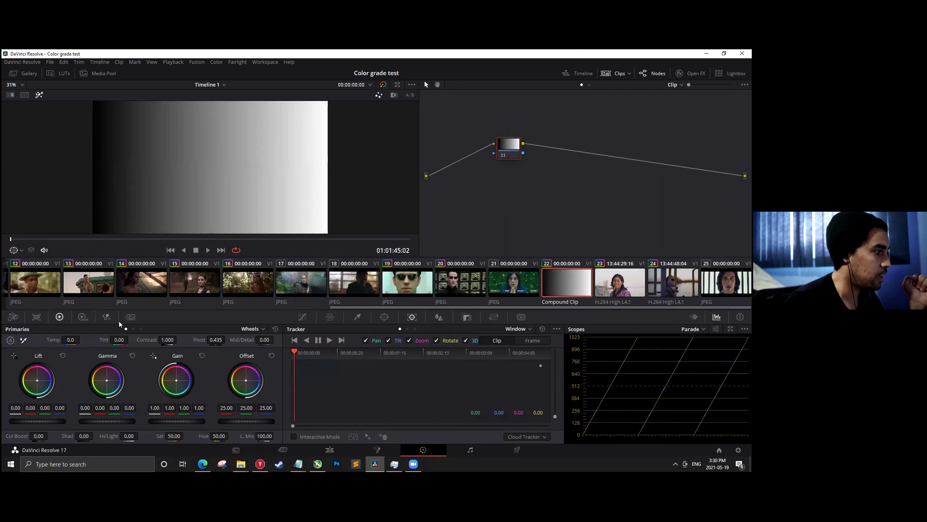
pyautogui.click(140, 328)
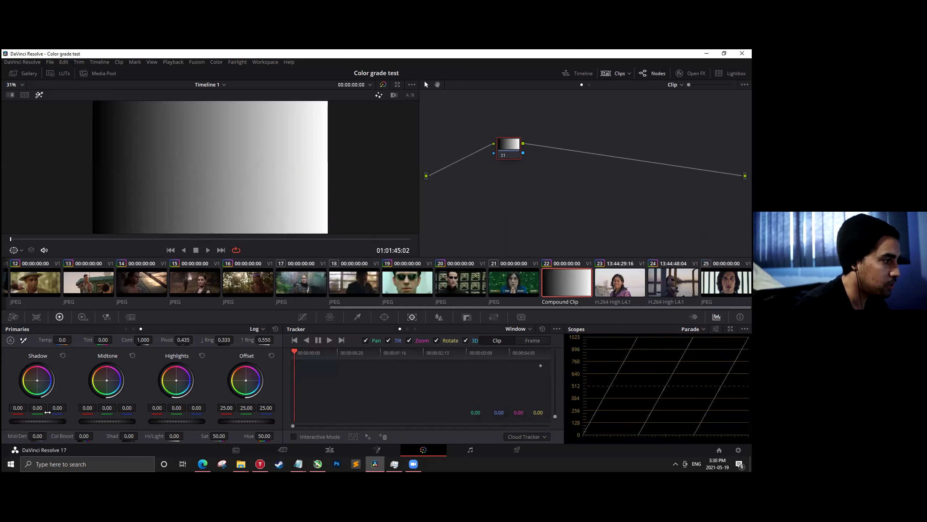
pyautogui.click(125, 329)
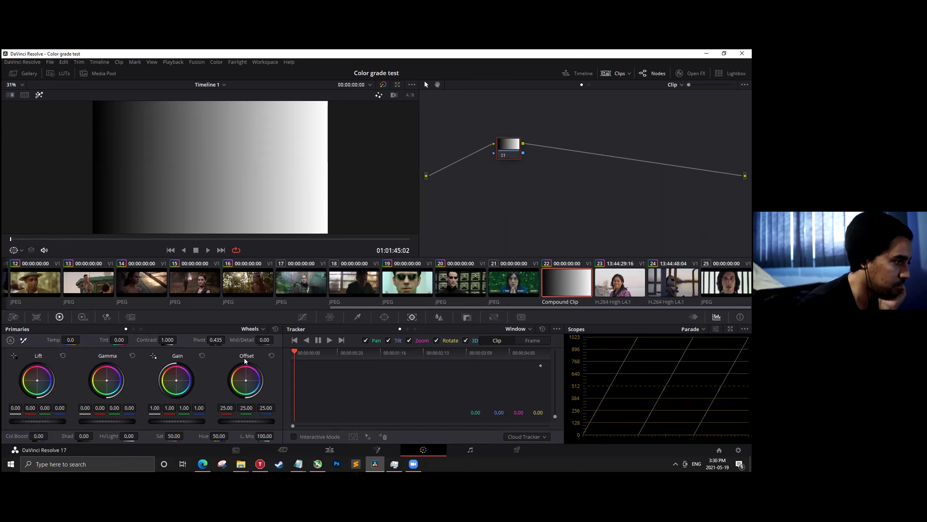
pyautogui.click(141, 329)
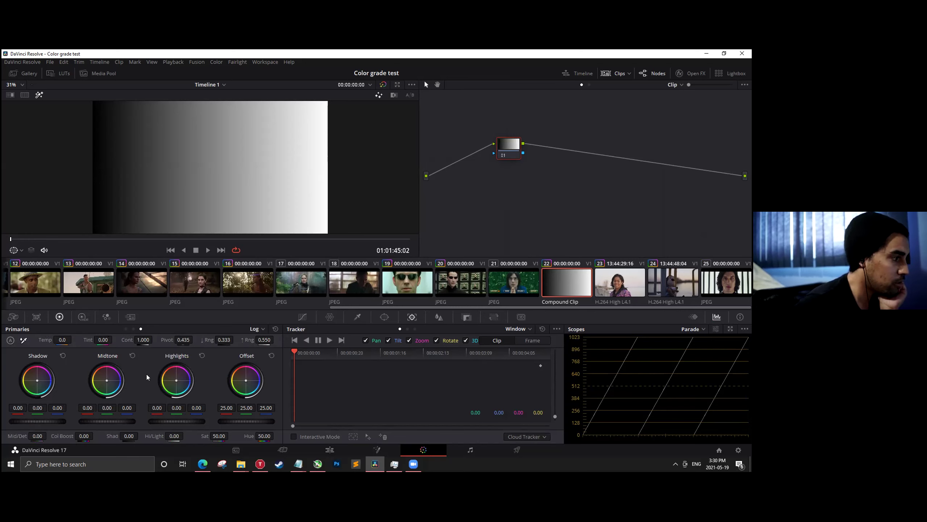
# Reopen the four-scope window beside the gradient image and display the Curves palette, keeping the curve clear of the scopes.
pyautogui.click(731, 329)
pyautogui.moveTo(492, 227); pyautogui.dragTo(528, 146)
pyautogui.moveTo(435, 142); pyautogui.dragTo(445, 131)
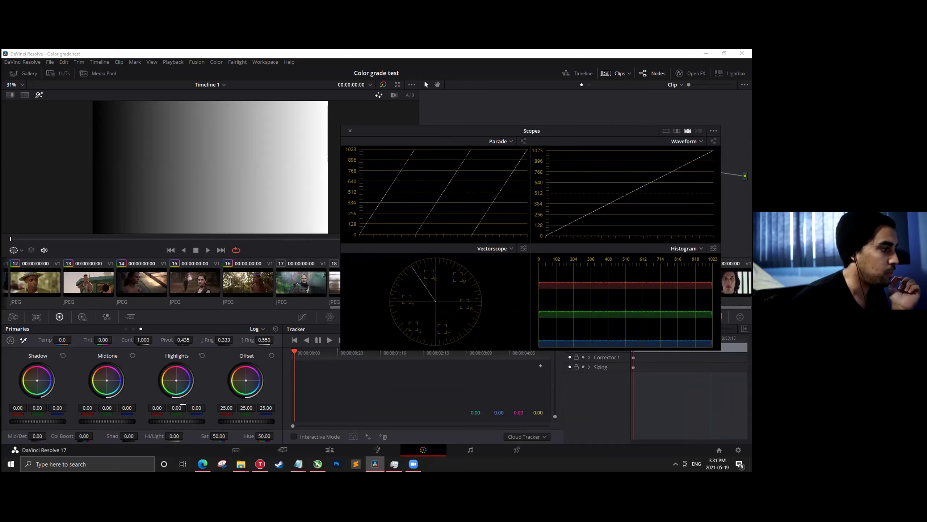
pyautogui.click(302, 317)
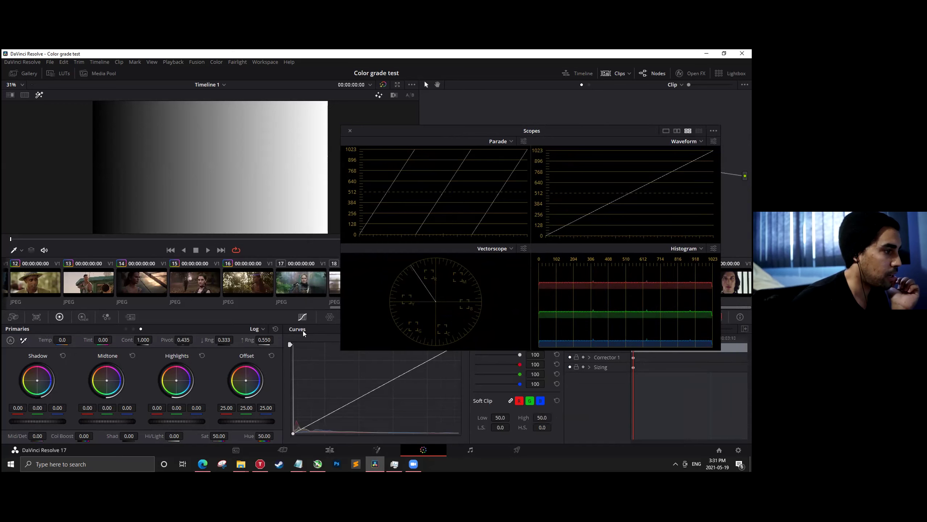
pyautogui.moveTo(455, 134); pyautogui.dragTo(469, 113)
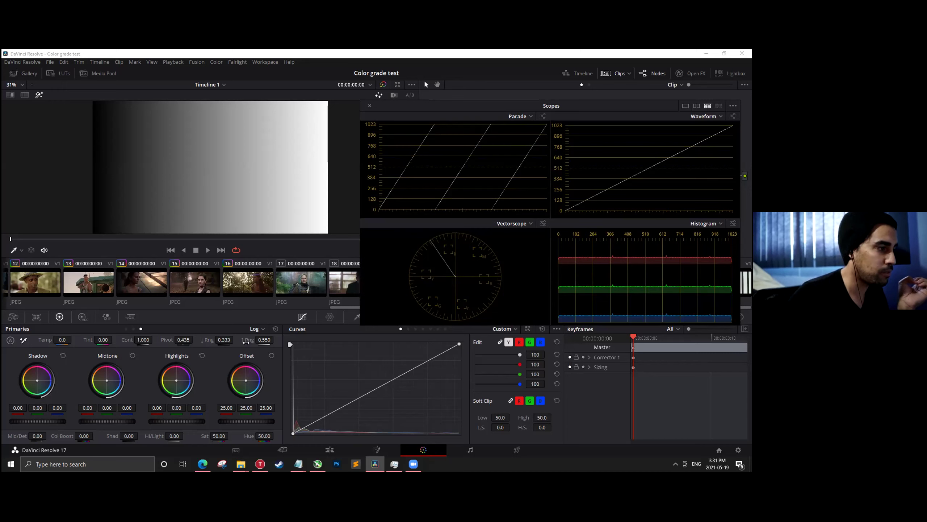
# Switch Primaries to Wheels, raise the gradient clip's Contrast to 2.000, and bring it down to 1.346.
pyautogui.click(126, 328)
pyautogui.moveTo(167, 339); pyautogui.dragTo(179, 339)
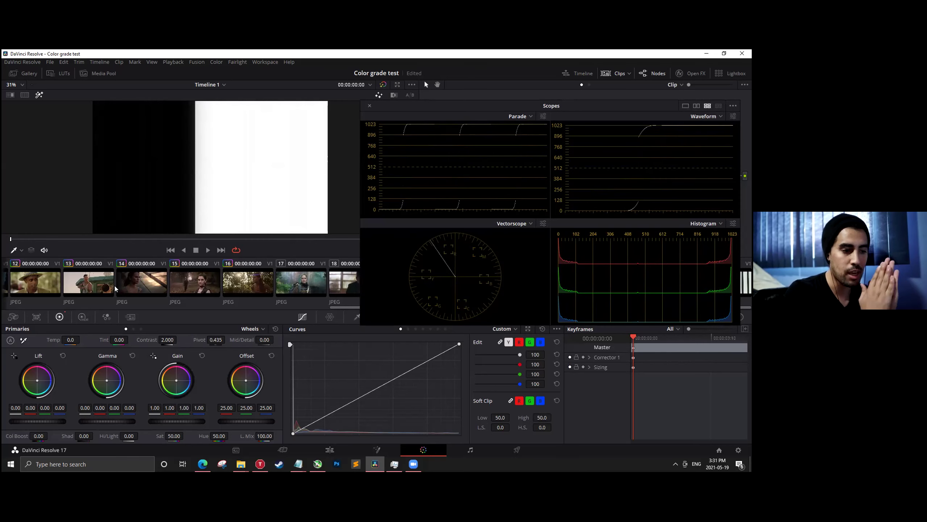
pyautogui.moveTo(167, 339); pyautogui.dragTo(143, 339)
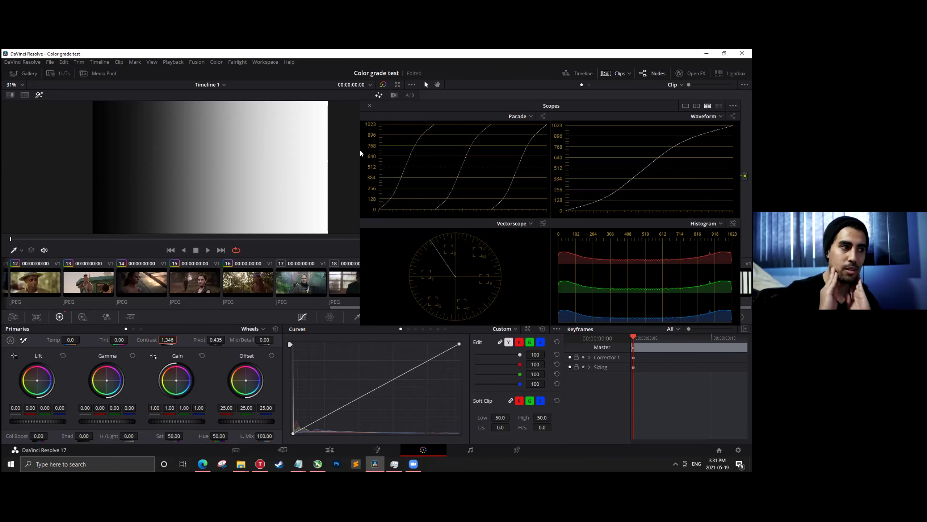
# Select clip 03, push its Contrast to 2.000, inspect the face up close, and reset Contrast to 1.000.
pyautogui.moveTo(459, 104); pyautogui.dragTo(534, 115)
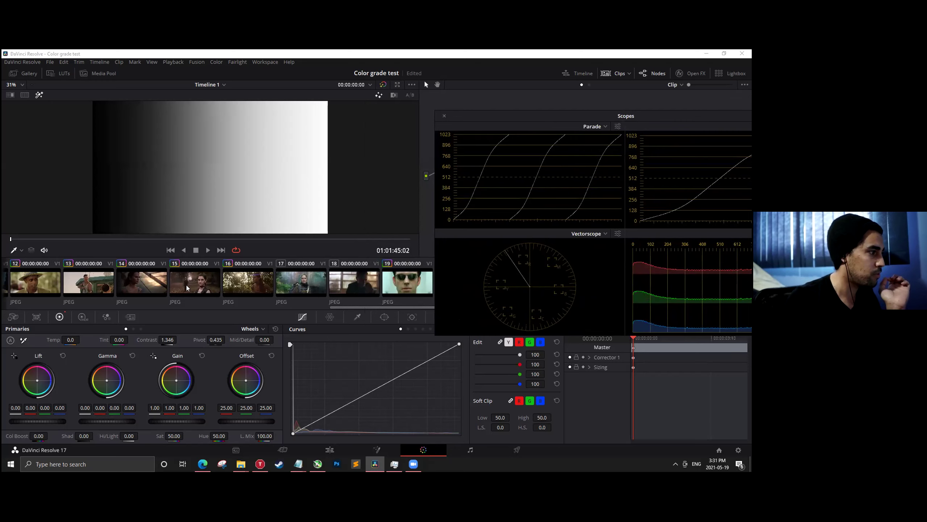
pyautogui.scroll(10, 110, 295)
pyautogui.click(111, 292)
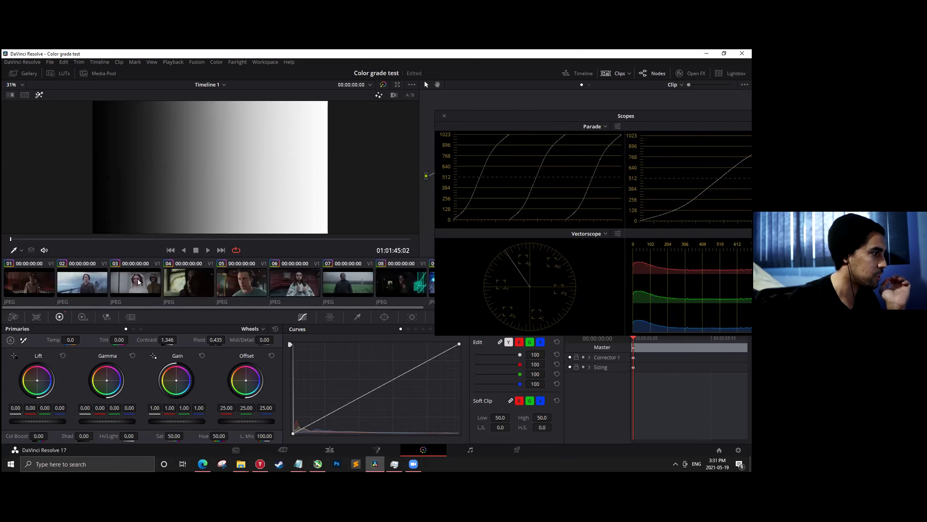
pyautogui.moveTo(162, 339); pyautogui.dragTo(113, 176)
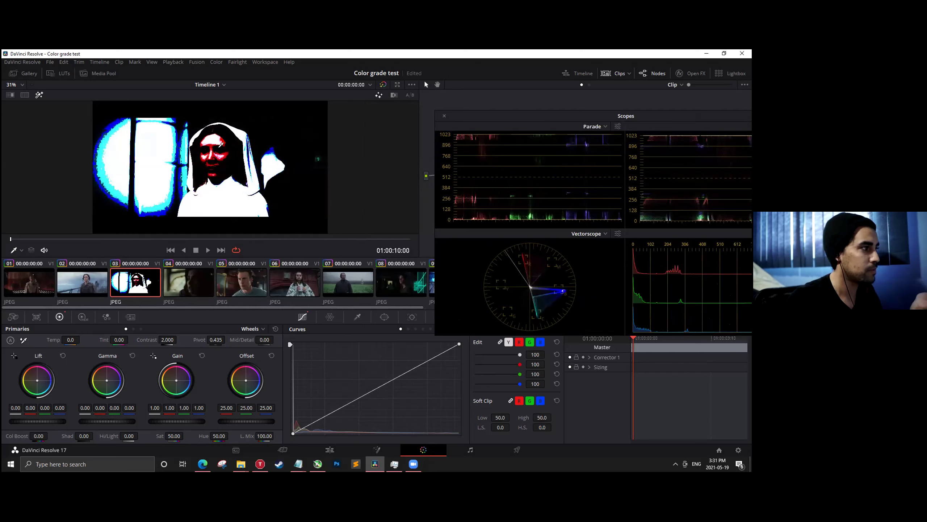
pyautogui.scroll(6, 223, 146)
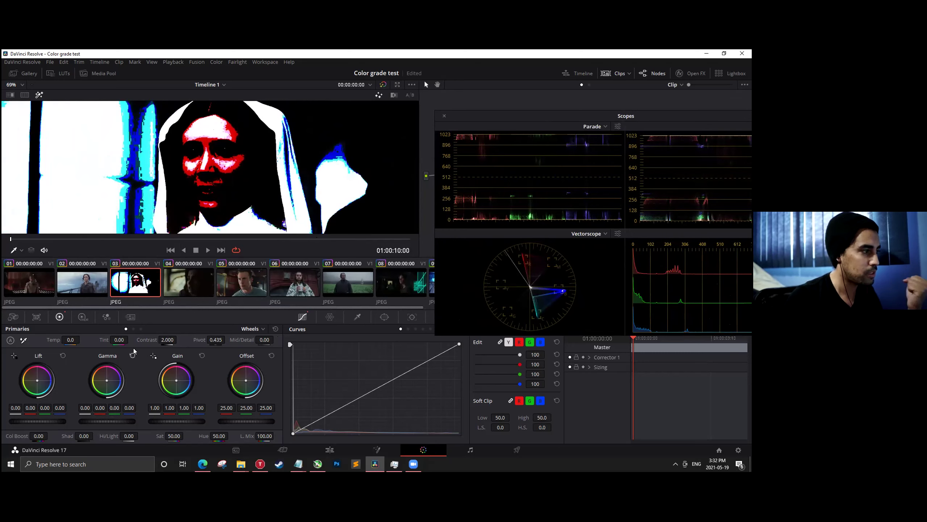
pyautogui.moveTo(174, 340); pyautogui.dragTo(169, 340)
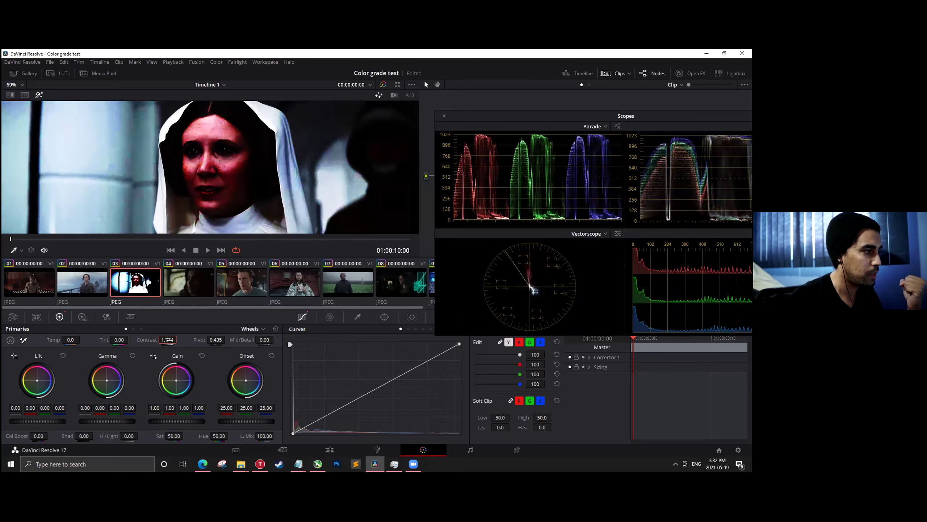
pyautogui.doubleClick(168, 340)
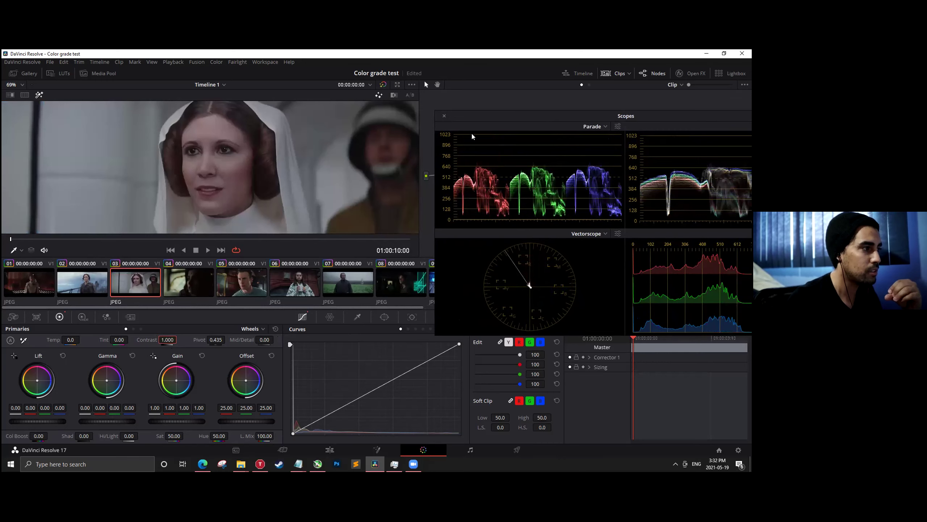
# Return to gradient clip 22 with the scopes beside its image, raise its Contrast to 1.584, and reset it to 1.000.
pyautogui.scroll(-5, 243, 285)
pyautogui.moveTo(537, 115); pyautogui.dragTo(246, 200)
pyautogui.click(620, 289)
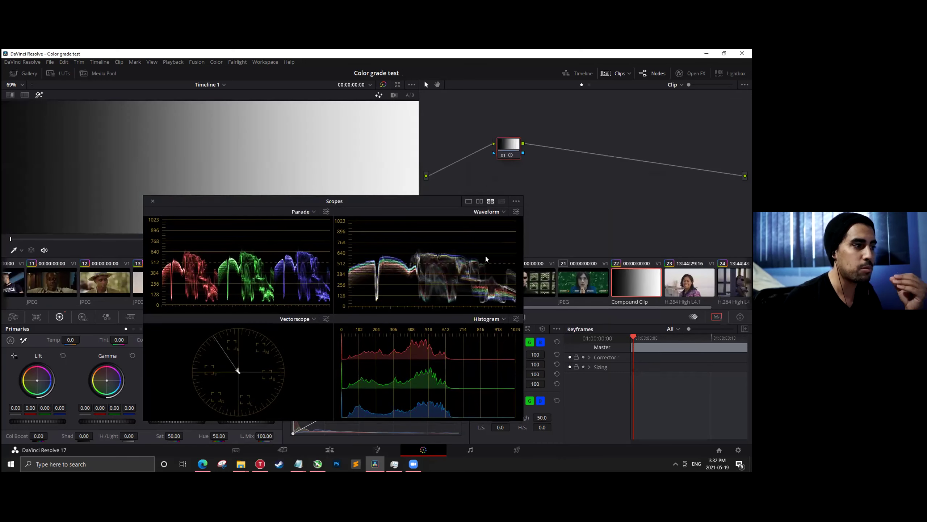
pyautogui.moveTo(386, 199); pyautogui.dragTo(558, 187)
pyautogui.moveTo(172, 338); pyautogui.dragTo(183, 337)
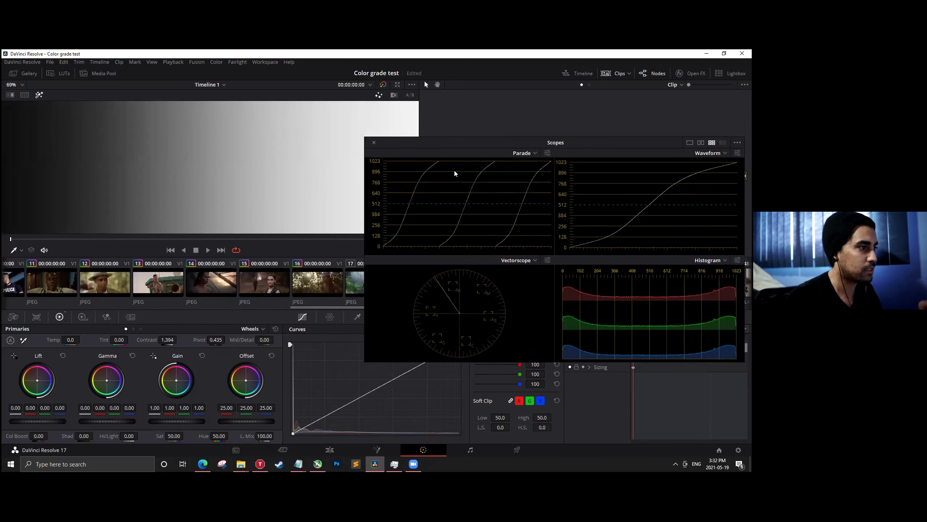
pyautogui.moveTo(172, 339); pyautogui.dragTo(183, 339)
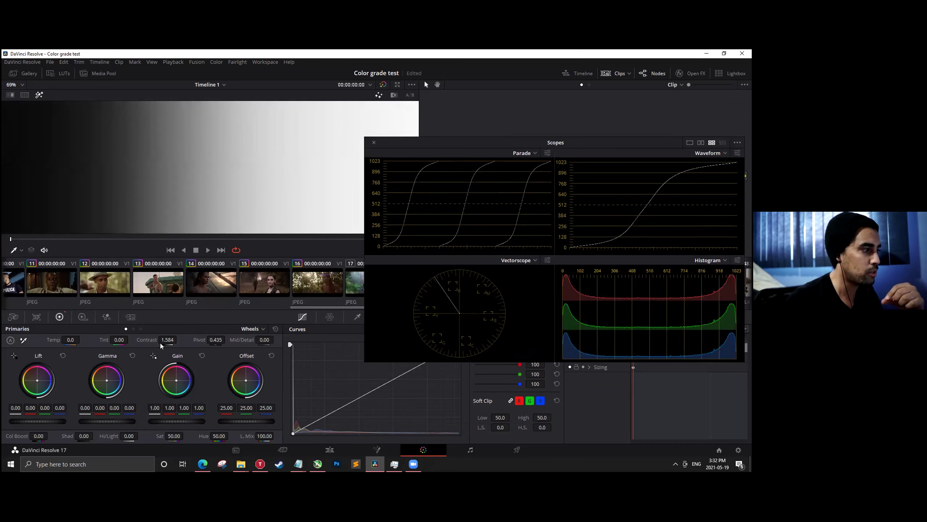
pyautogui.doubleClick(171, 340)
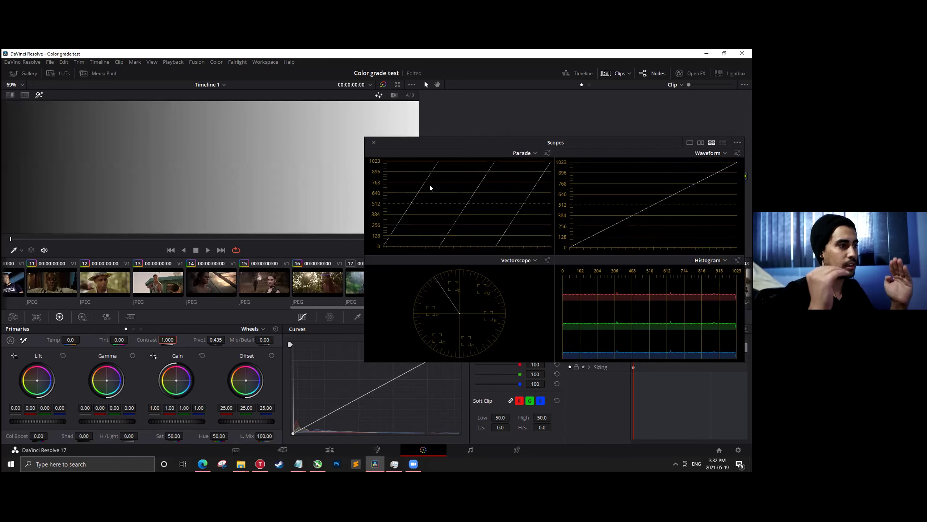
# Raise the gradient's Contrast to 1.406, move the Scopes window clear of the Curves palette, and set Contrast back to 1.000.
pyautogui.moveTo(156, 337); pyautogui.dragTo(413, 239)
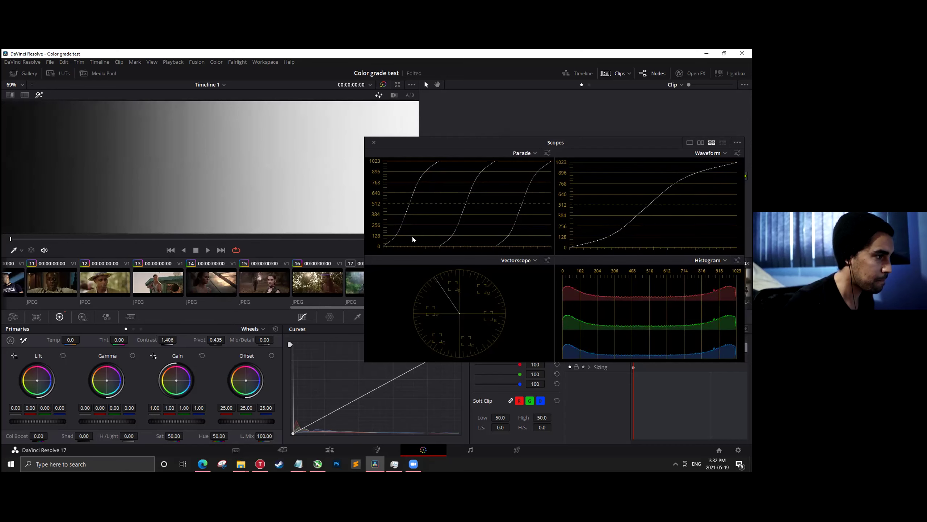
pyautogui.moveTo(495, 143); pyautogui.dragTo(505, 79)
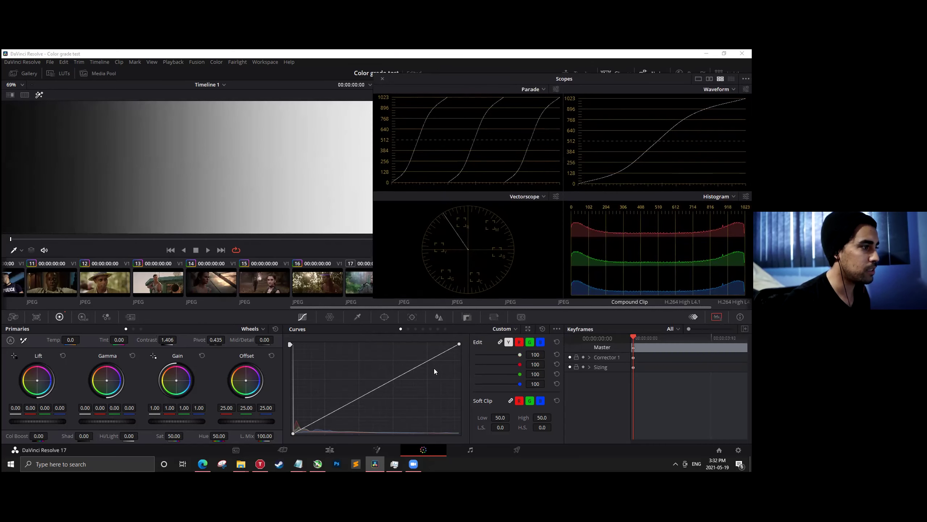
pyautogui.doubleClick(165, 339)
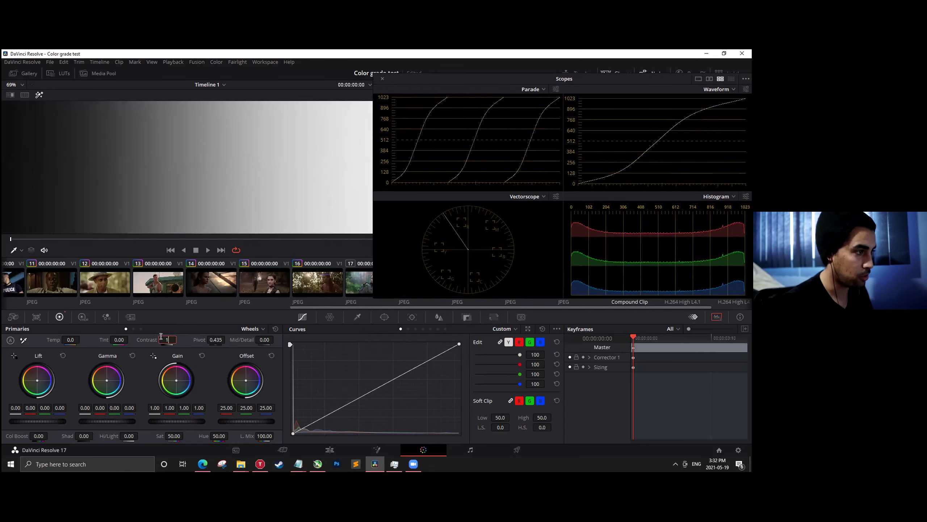
# Shape the gradient's custom curve into an S with a raised highlight point and a lowered shadow point, and delete both points.
pyautogui.moveTo(418, 373)
pyautogui.mouseDown()
pyautogui.moveTo(416, 361)
pyautogui.moveTo(402, 362)
pyautogui.mouseUp()
pyautogui.moveTo(317, 418); pyautogui.dragTo(340, 417)
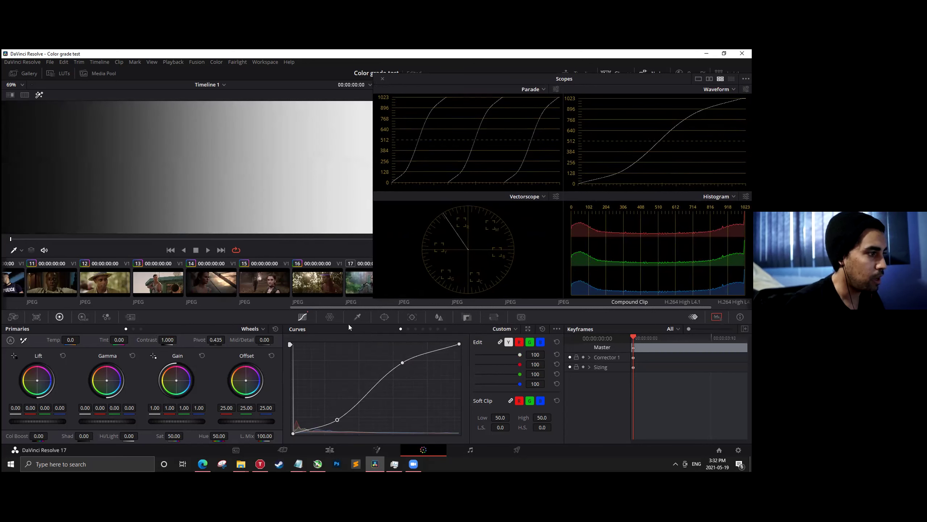
pyautogui.rightClick(401, 362)
pyautogui.rightClick(336, 420)
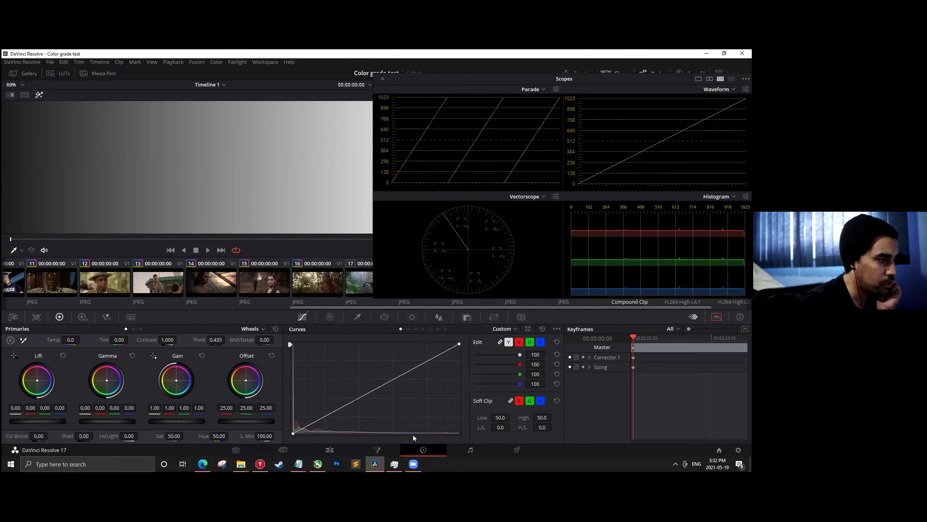
# Steepen the custom curve with highlight and shadow points, shift a middle point towards shadows and on to highlights, and delete the added points.
pyautogui.moveTo(418, 364); pyautogui.dragTo(414, 347)
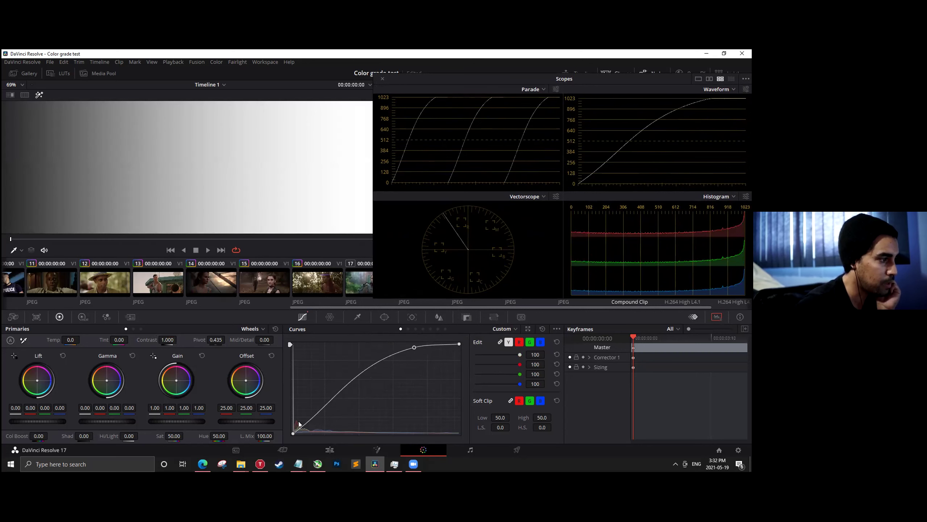
pyautogui.moveTo(312, 419); pyautogui.dragTo(327, 433)
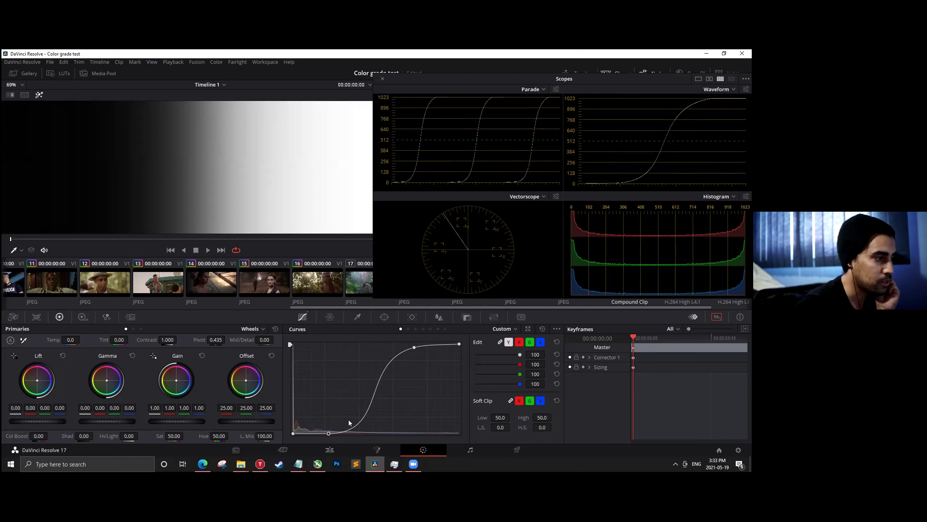
pyautogui.moveTo(373, 398); pyautogui.dragTo(326, 373)
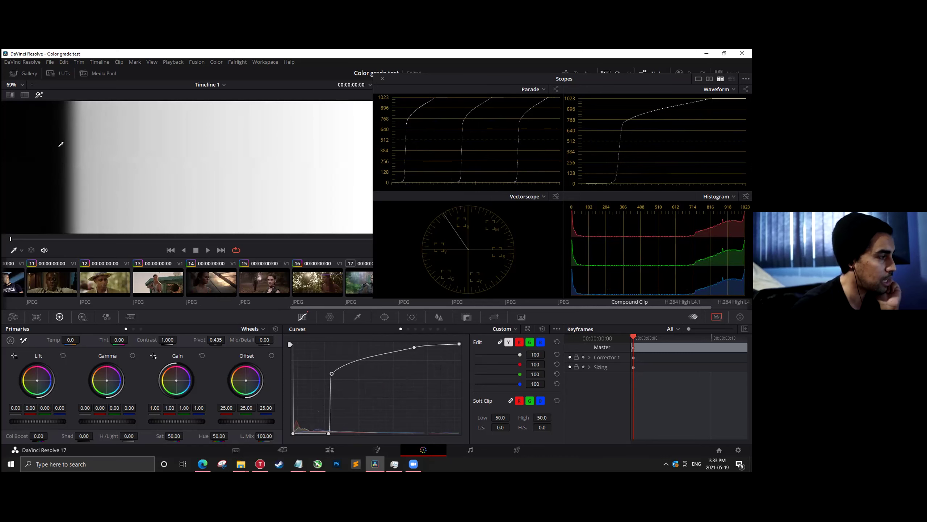
pyautogui.moveTo(331, 373); pyautogui.dragTo(411, 390)
pyautogui.moveTo(326, 432); pyautogui.dragTo(407, 433)
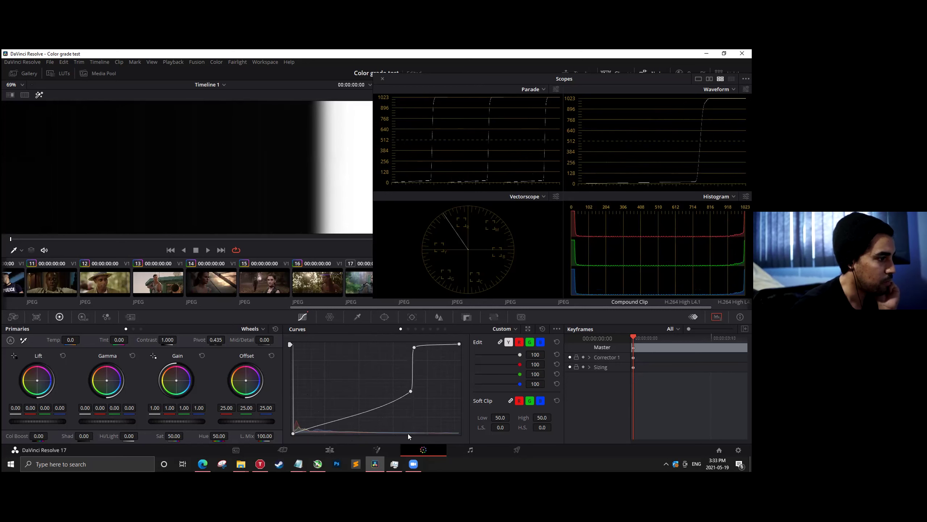
pyautogui.rightClick(407, 433)
pyautogui.rightClick(411, 391)
pyautogui.rightClick(414, 348)
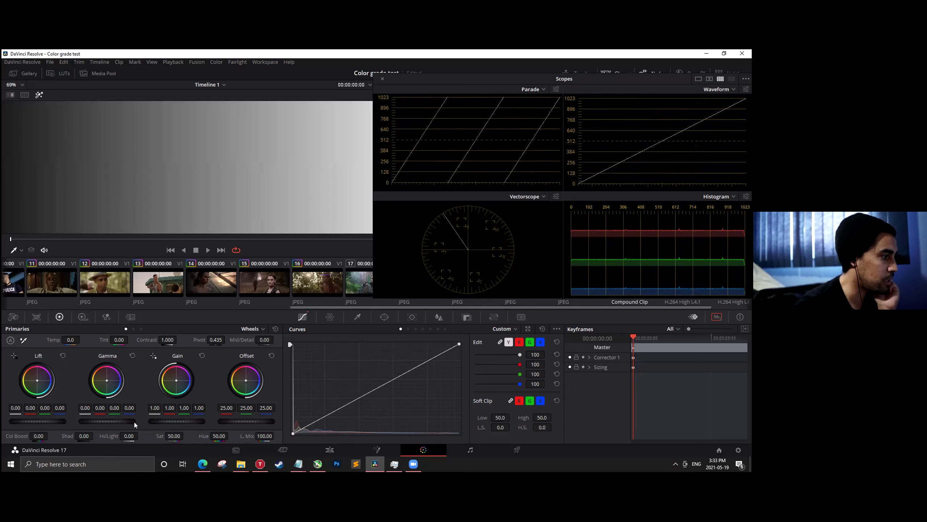
# Switch the gradient clip's Primaries controls to Log mode.
pyautogui.click(141, 329)
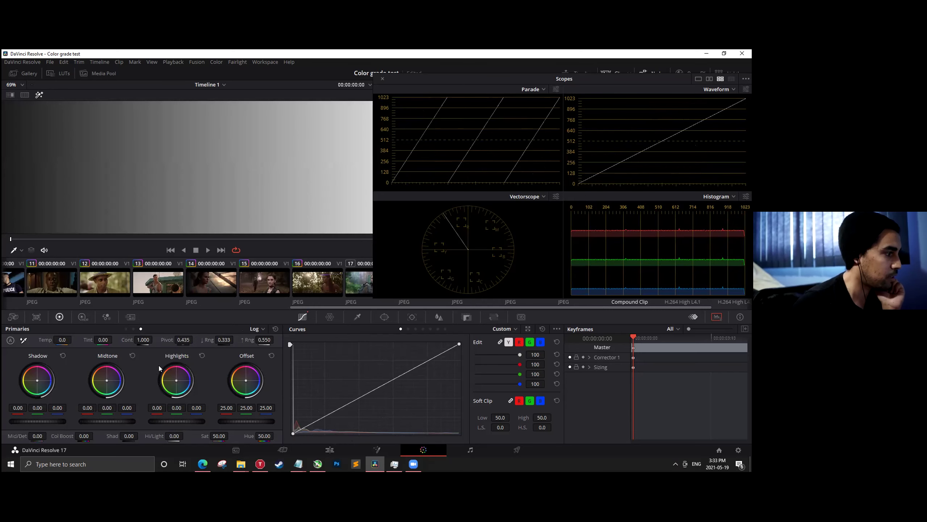
# Lower the gradient's Log Highlights to -0.30, raise Shadow to 0.48, and reset both wheels.
pyautogui.moveTo(180, 421); pyautogui.dragTo(159, 421)
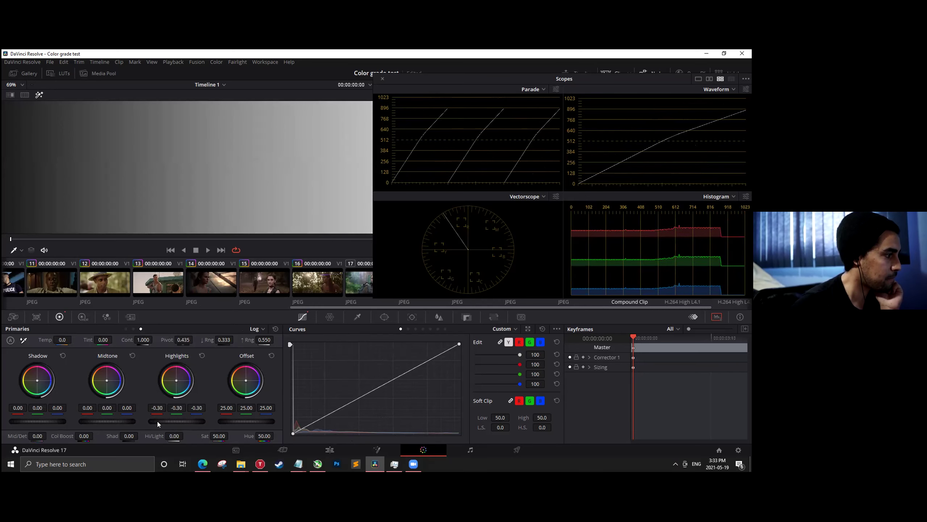
pyautogui.moveTo(20, 421); pyautogui.dragTo(27, 420)
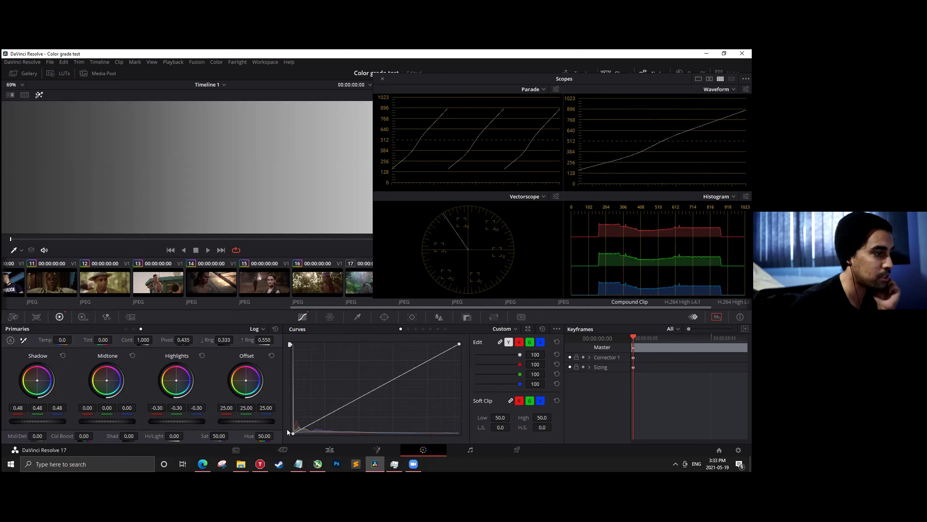
pyautogui.click(201, 355)
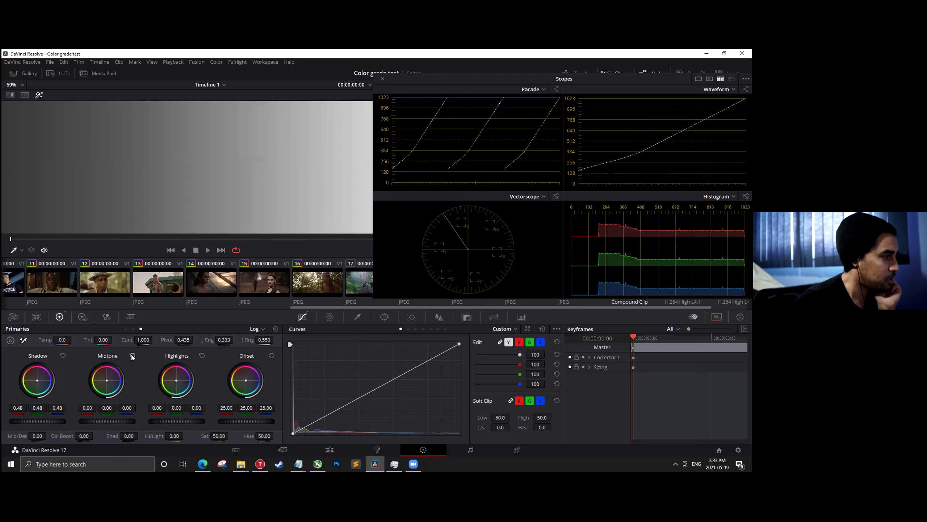
pyautogui.click(63, 355)
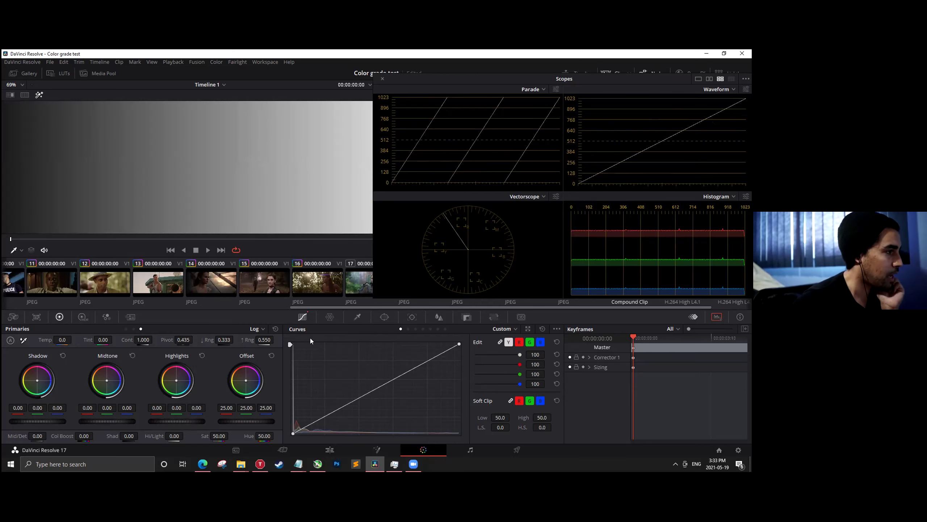
# Lower the Log Highlights to -0.41 and on to -1.00, and raise them to 0.24.
pyautogui.moveTo(176, 421); pyautogui.dragTo(161, 421)
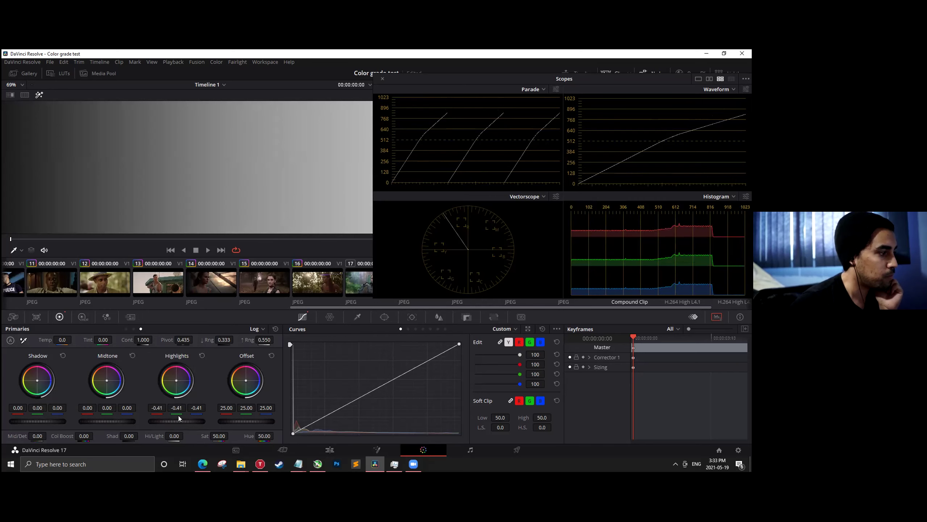
pyautogui.moveTo(158, 421); pyautogui.dragTo(142, 420)
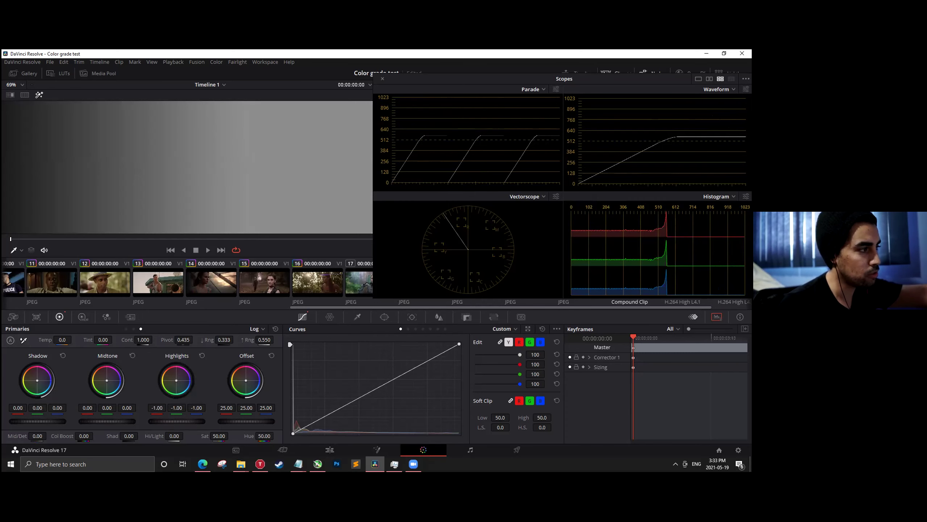
pyautogui.moveTo(161, 421); pyautogui.dragTo(189, 421)
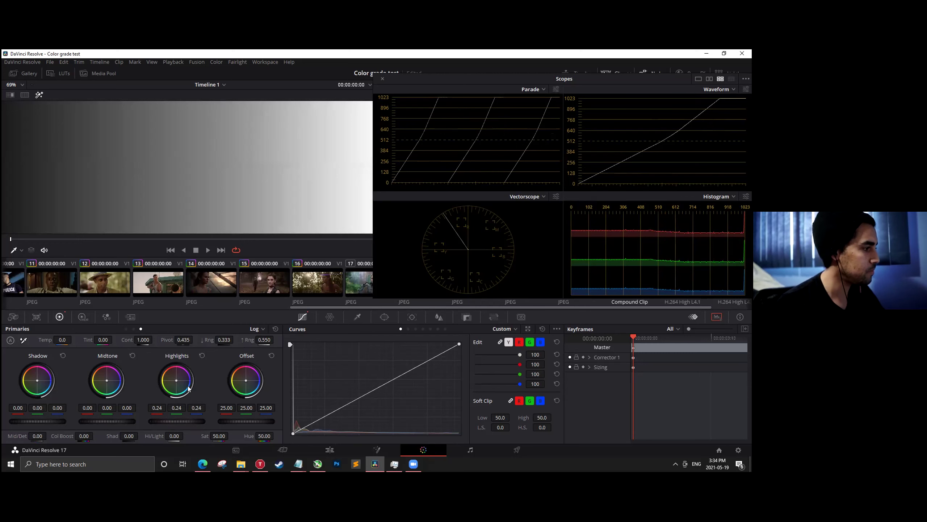
# Raise the Log Shadow to 1.00 and reset it, and raise Highlights to 0.46 and reset them.
pyautogui.moveTo(36, 421); pyautogui.dragTo(61, 421)
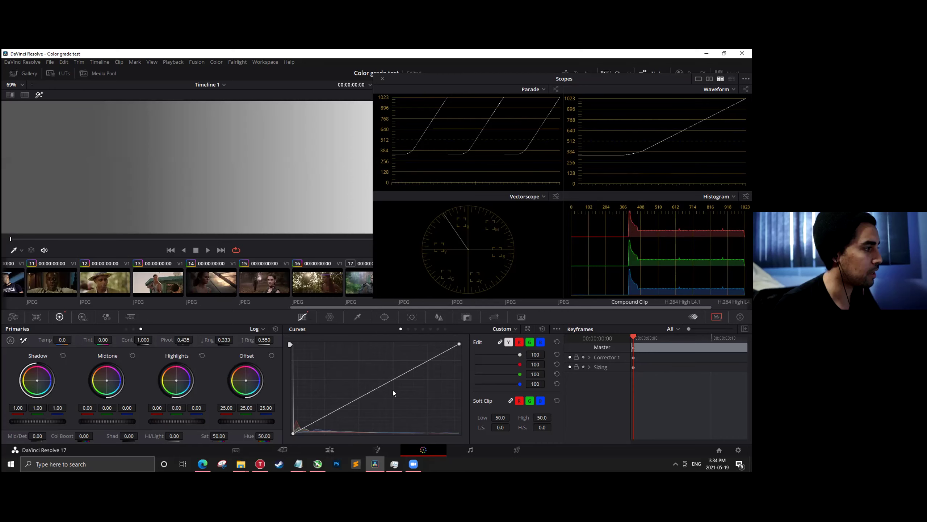
pyautogui.doubleClick(61, 416)
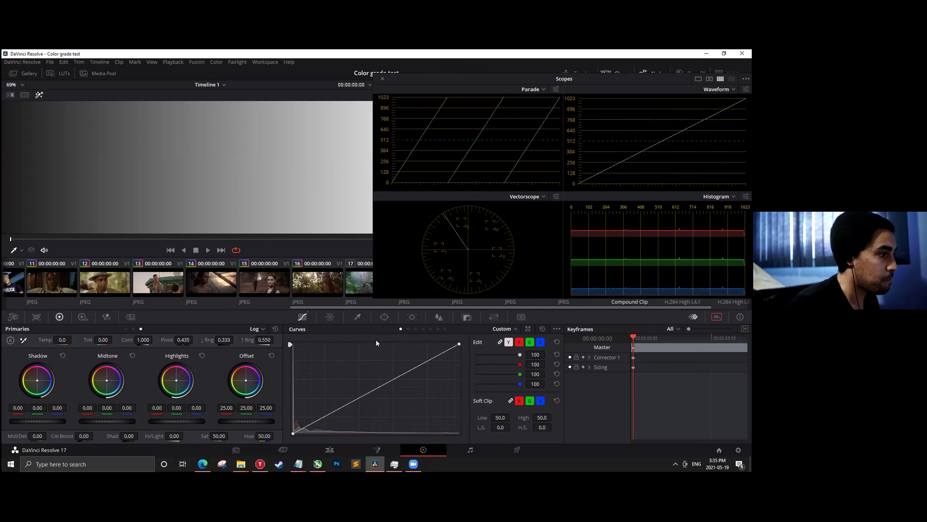
pyautogui.moveTo(175, 422); pyautogui.dragTo(158, 432)
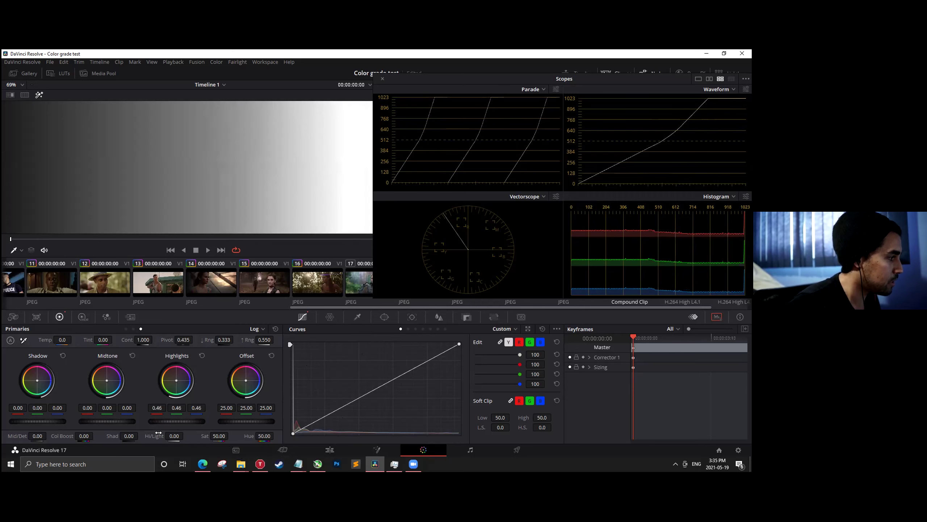
pyautogui.click(202, 356)
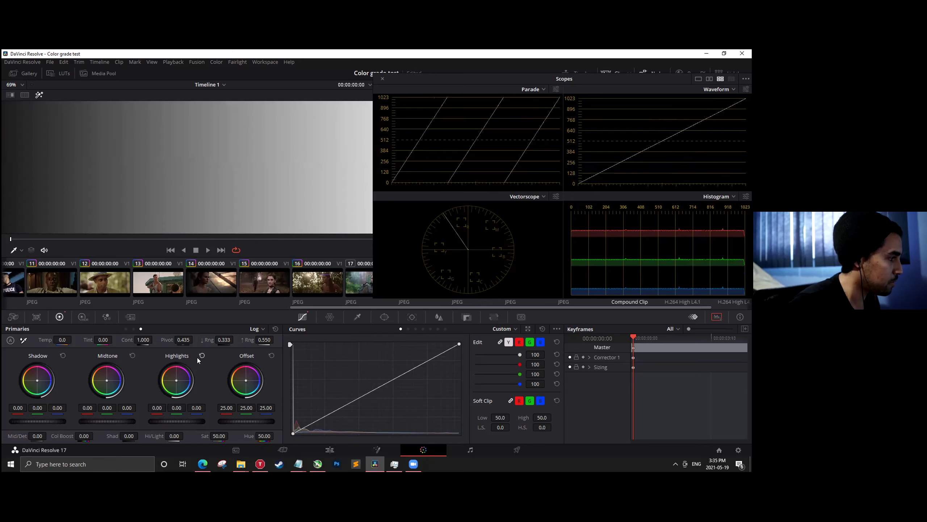
# Switch the Primaries to Wheels mode, lower Gain to 0.31, and reset it.
pyautogui.click(126, 329)
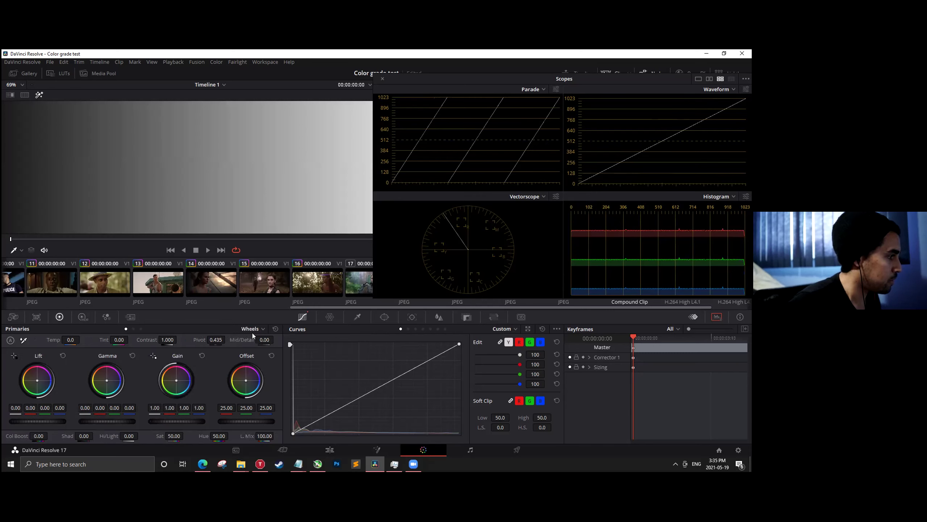
pyautogui.moveTo(176, 422); pyautogui.dragTo(157, 423)
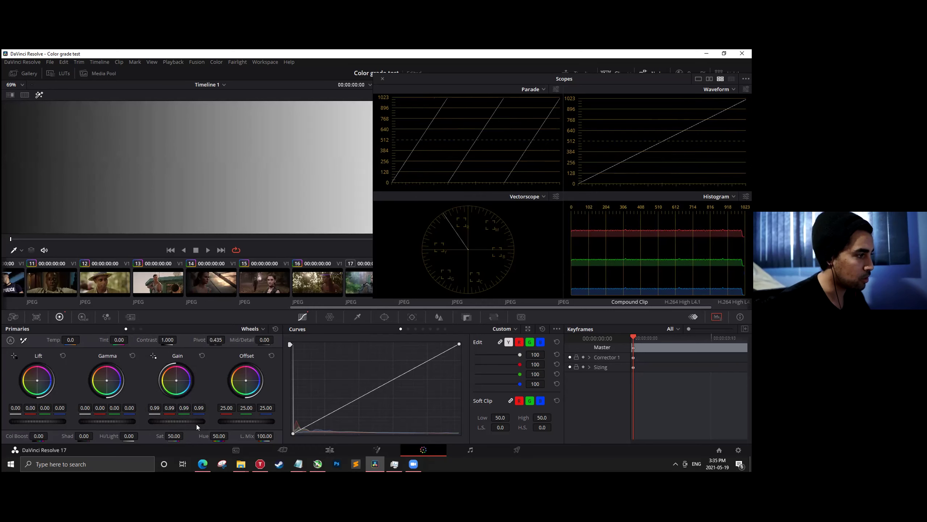
pyautogui.moveTo(196, 424); pyautogui.dragTo(156, 421)
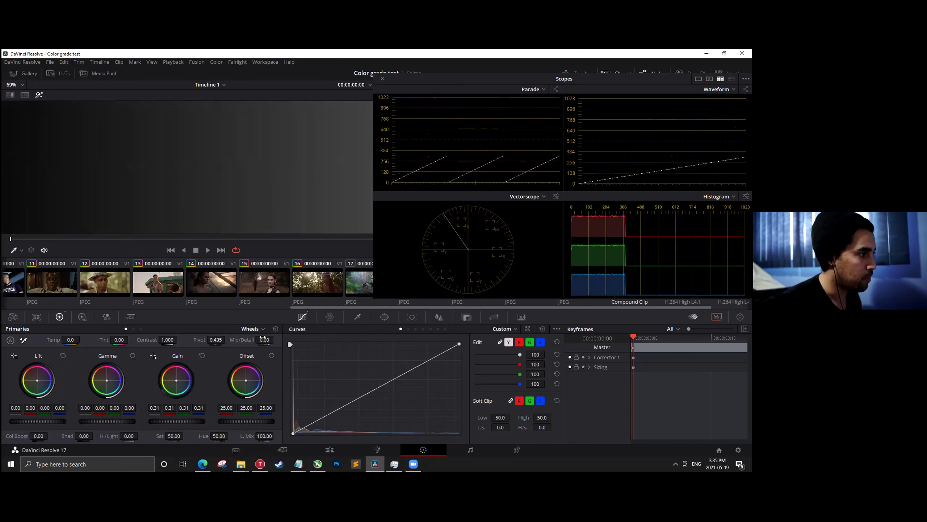
pyautogui.click(202, 355)
# In Log mode, lower Highlights to -0.60, compare with the Wheels mode controls, and reset the Log Highlights.
pyautogui.click(140, 328)
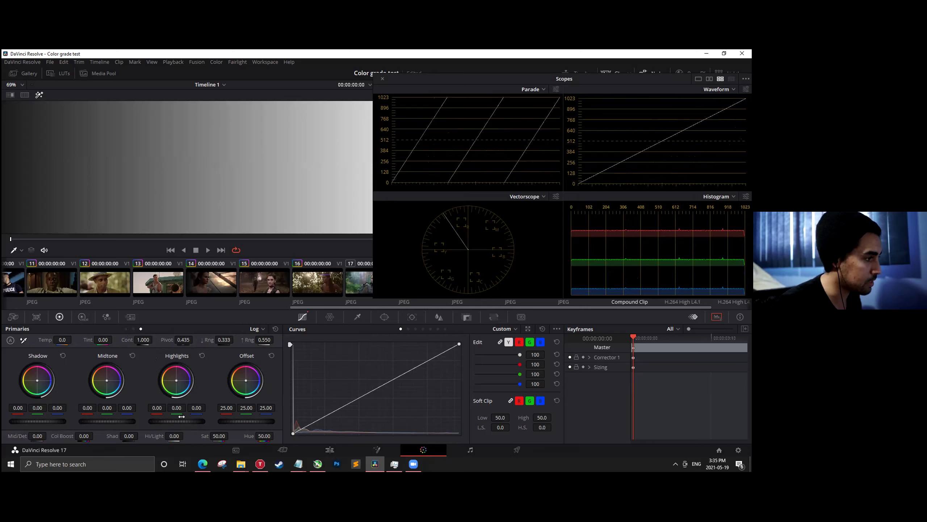
pyautogui.moveTo(191, 420); pyautogui.dragTo(176, 421)
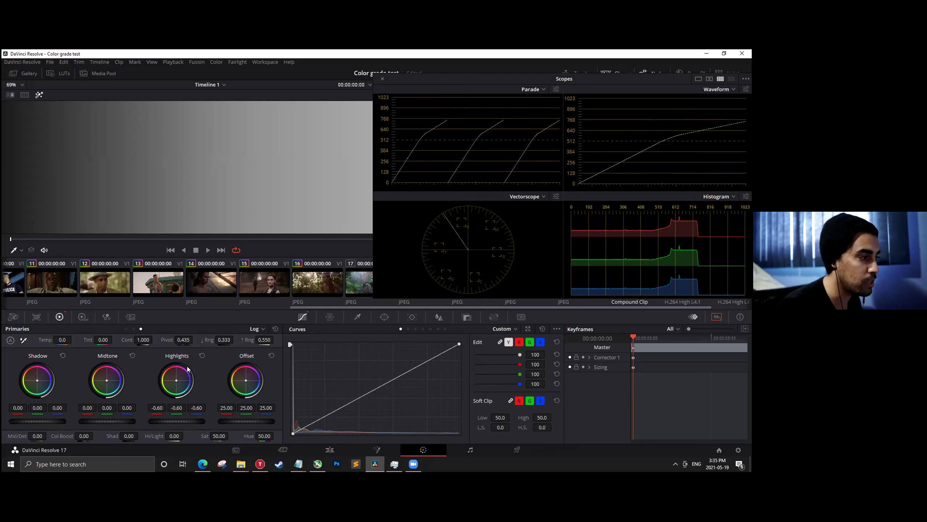
pyautogui.click(126, 330)
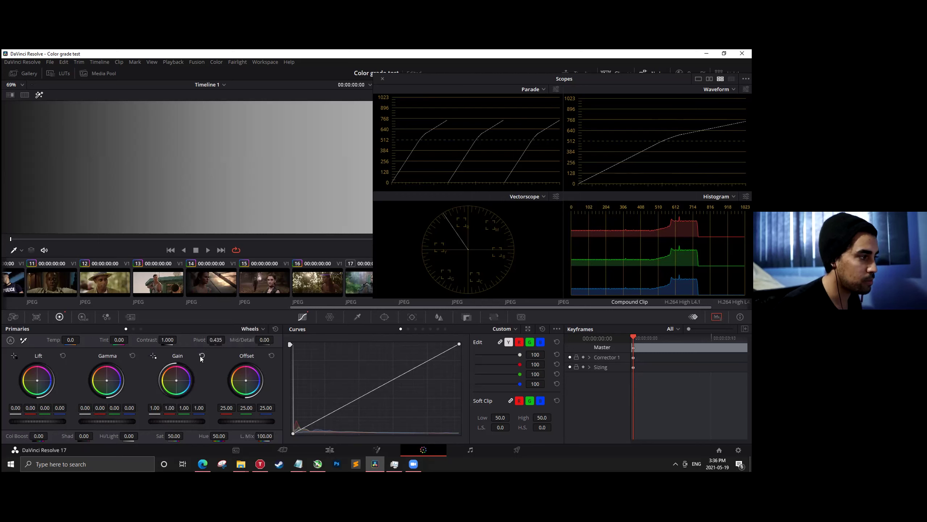
pyautogui.click(140, 329)
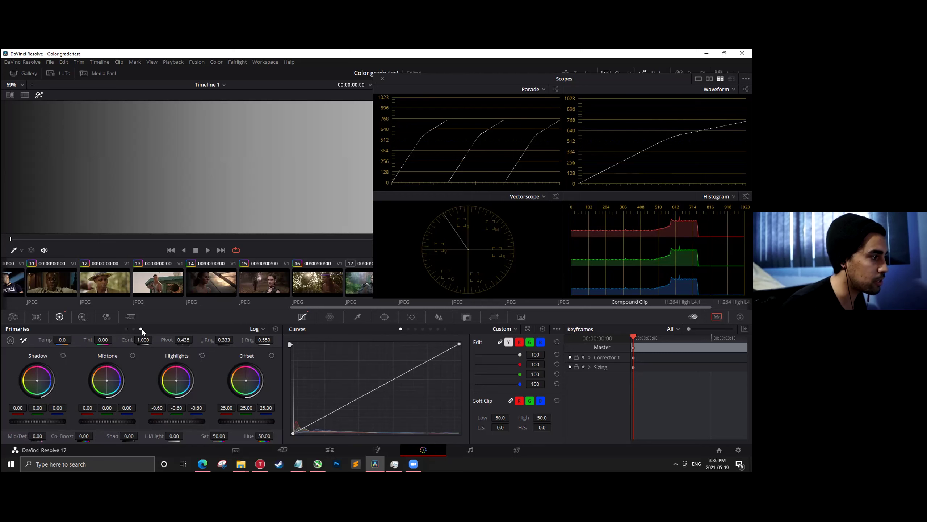
pyautogui.click(202, 355)
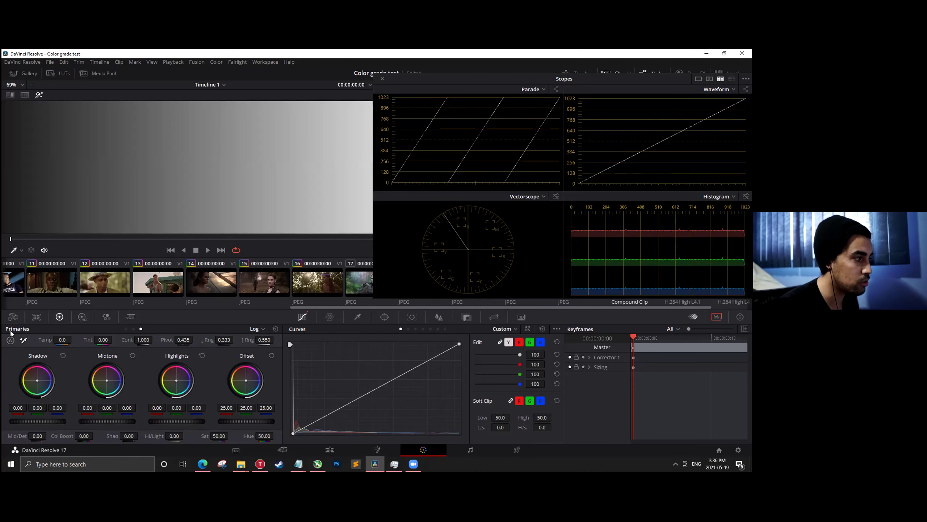
# Switch the Primaries from Log to Wheels, revisit Log mode for comparison, and return to Wheels mode.
pyautogui.click(258, 331)
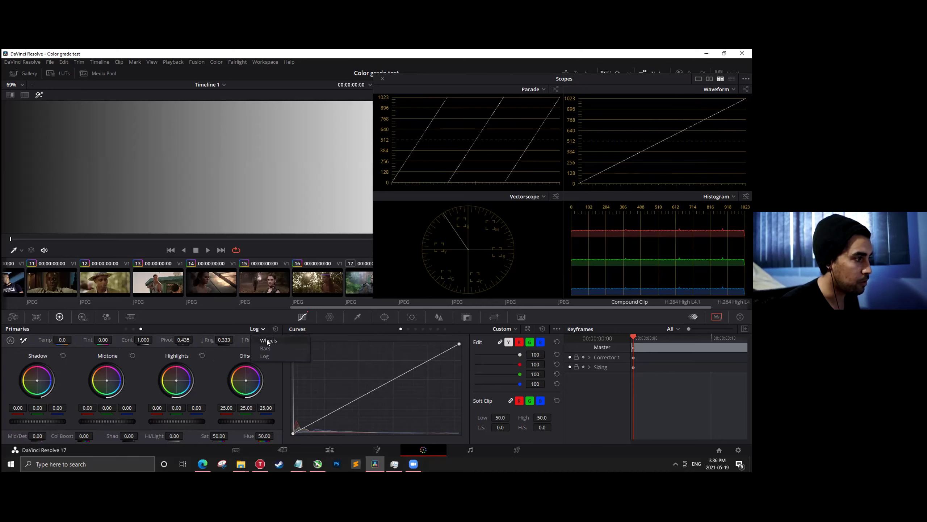
pyautogui.click(268, 340)
pyautogui.click(253, 329)
pyautogui.click(260, 330)
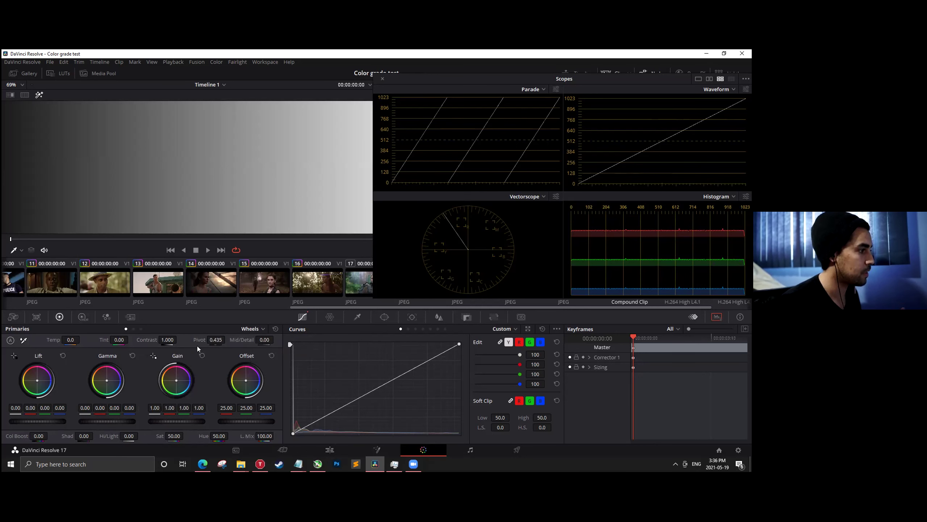
pyautogui.click(140, 328)
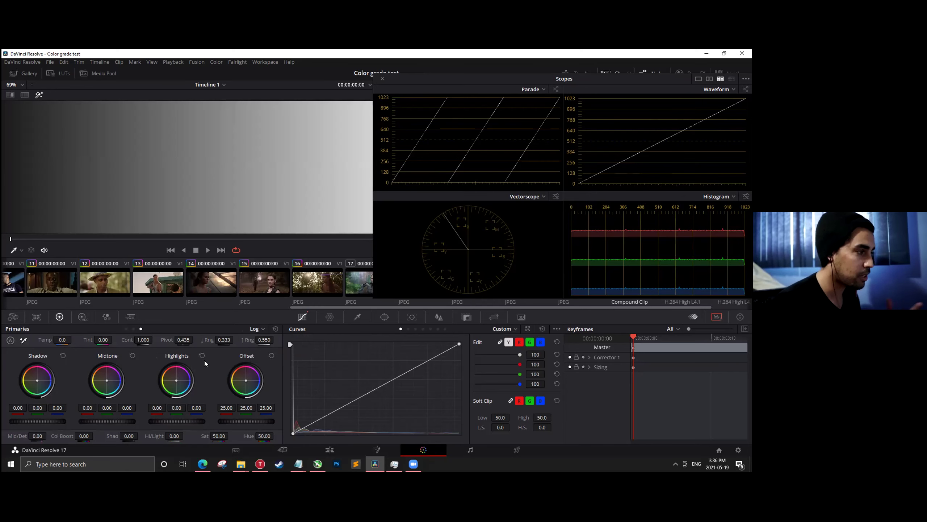
pyautogui.click(260, 330)
pyautogui.click(272, 340)
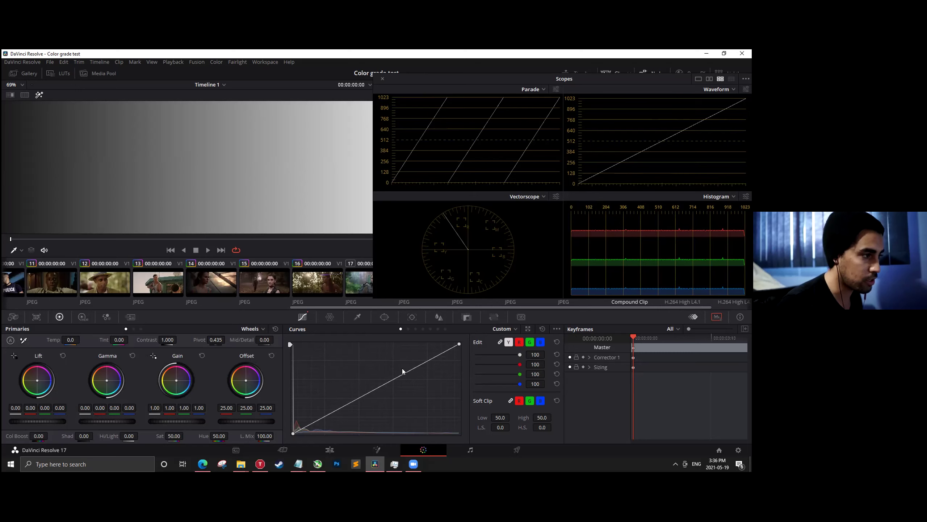
# Lower Gain to 0.20, raise it until the gradient's highlights clip, and switch the Primaries to Log mode.
pyautogui.moveTo(188, 420); pyautogui.dragTo(137, 421)
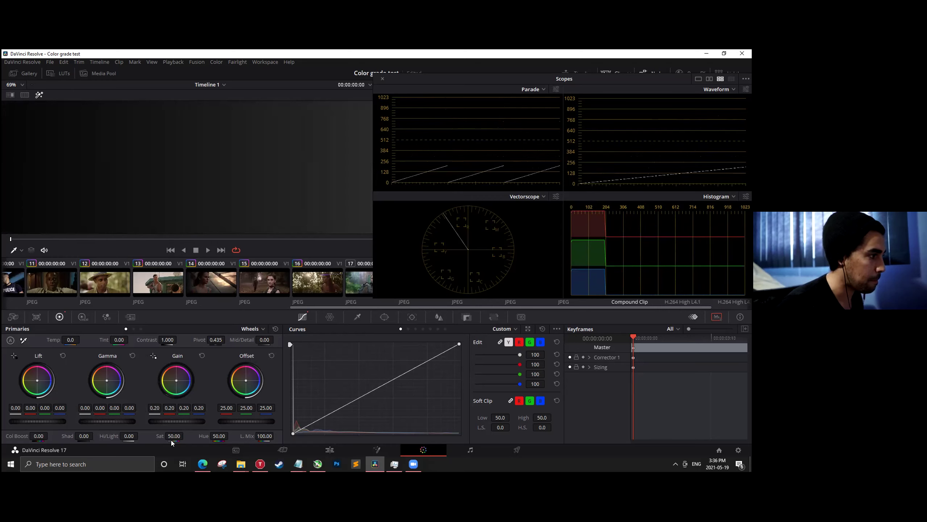
pyautogui.moveTo(189, 421); pyautogui.dragTo(250, 421)
pyautogui.click(251, 329)
pyautogui.click(256, 355)
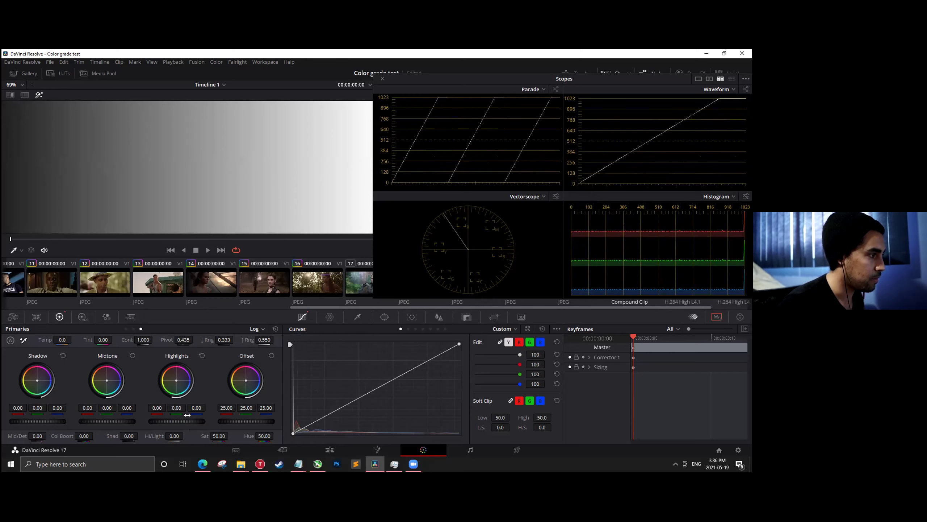
# Pull the Log Highlights down to -0.99, reset them, and return to Wheels mode with Gain reset to 1.00.
pyautogui.moveTo(176, 421); pyautogui.dragTo(153, 421)
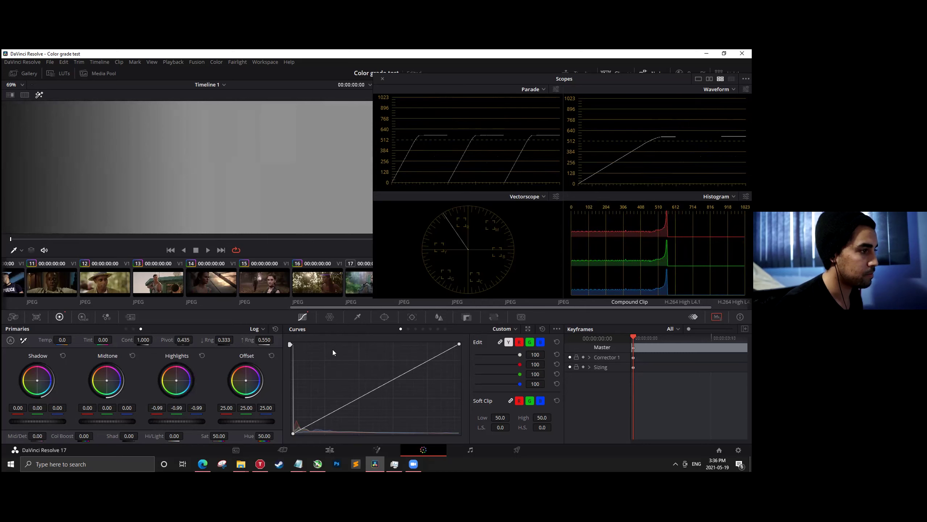
pyautogui.click(199, 356)
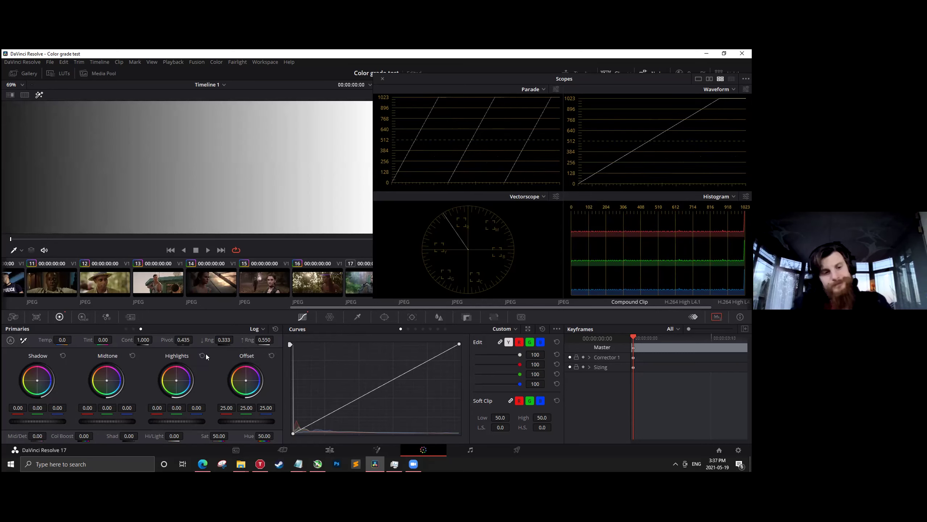
pyautogui.click(257, 329)
pyautogui.click(263, 342)
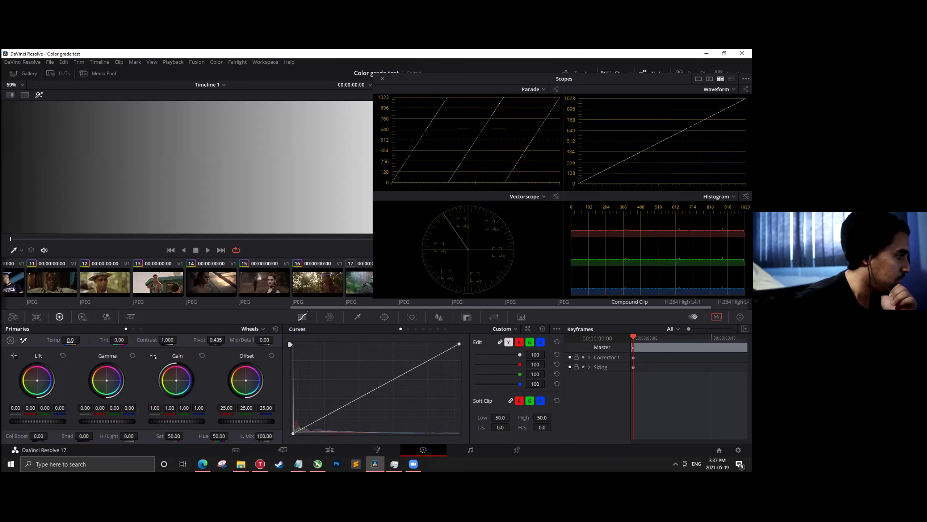
# Push Temp to 4000.0, Tint to -100.00 and Contrast to 2.000, and reset all three to their defaults.
pyautogui.moveTo(70, 340); pyautogui.dragTo(219, 340)
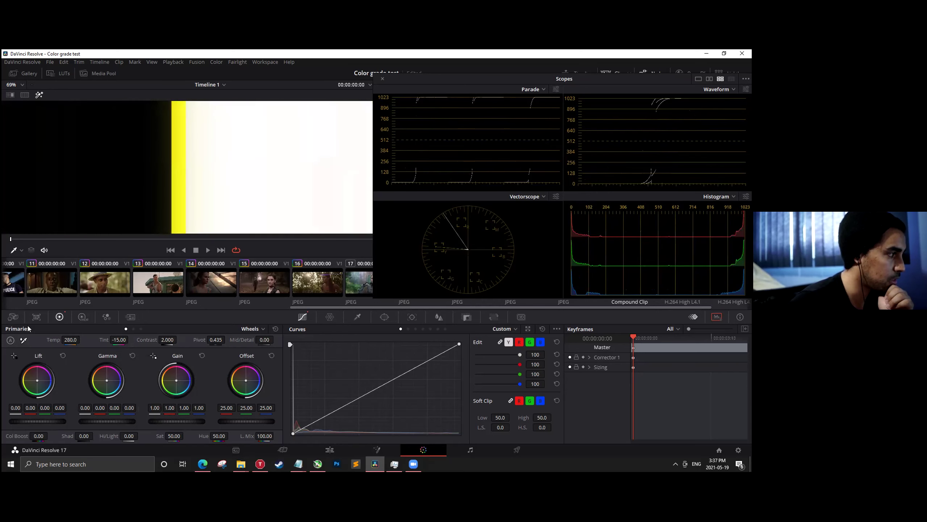
pyautogui.moveTo(71, 340)
pyautogui.mouseDown()
pyautogui.moveTo(82, 339)
pyautogui.moveTo(69, 339)
pyautogui.mouseUp()
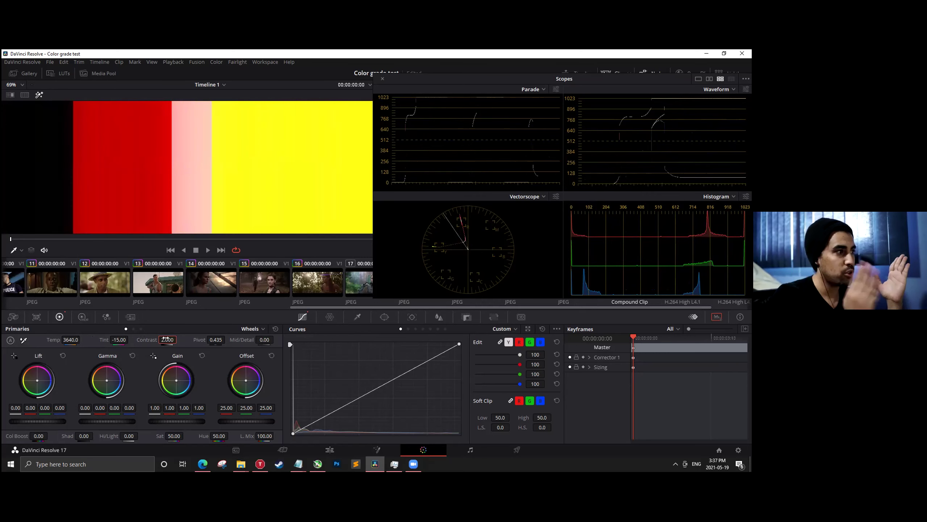
pyautogui.moveTo(62, 340)
pyautogui.mouseDown()
pyautogui.moveTo(101, 346)
pyautogui.moveTo(74, 347)
pyautogui.mouseUp()
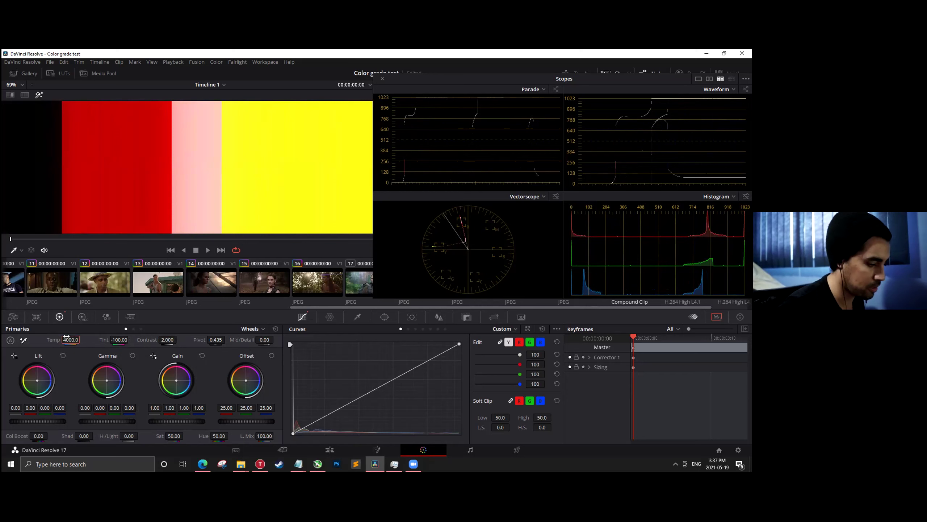
pyautogui.doubleClick(67, 336)
pyautogui.doubleClick(119, 340)
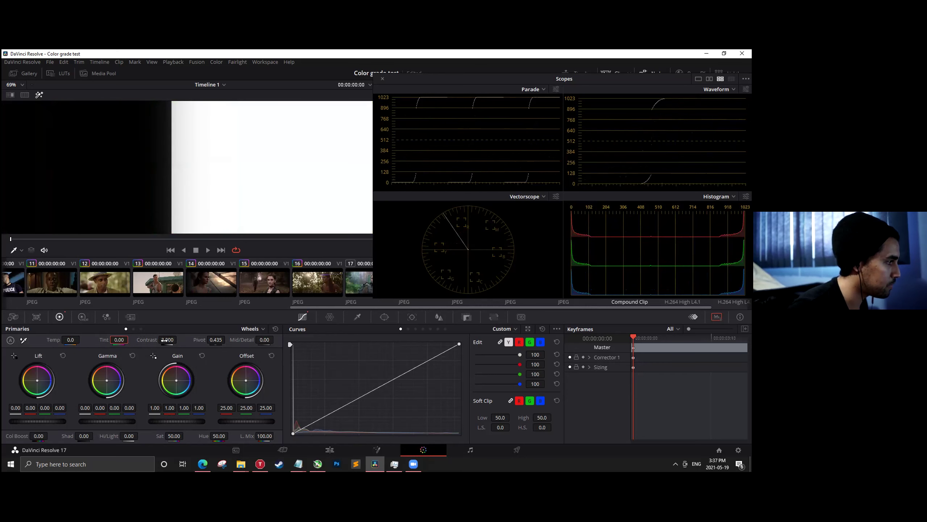
pyautogui.doubleClick(169, 339)
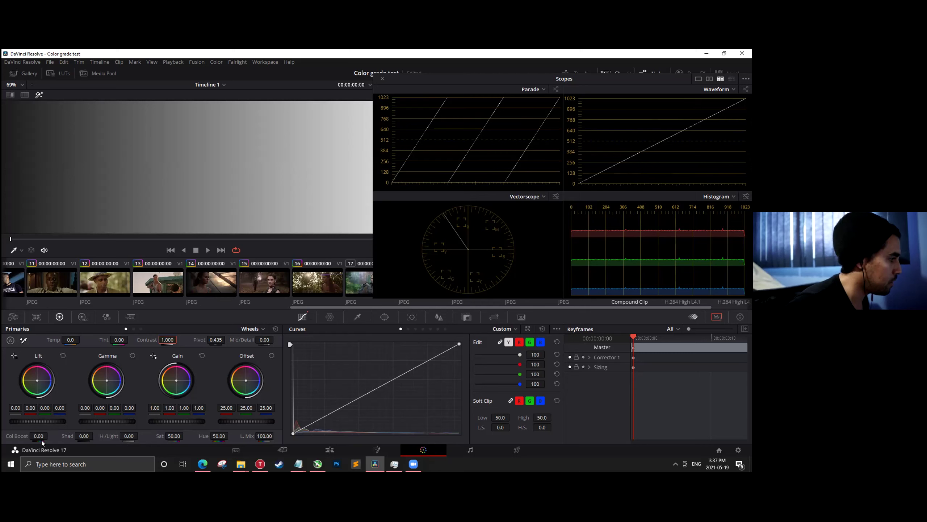
# Raise the gradient's Color Boost to 29.00 and its Saturation to 59.40.
pyautogui.moveTo(39, 436); pyautogui.dragTo(50, 435)
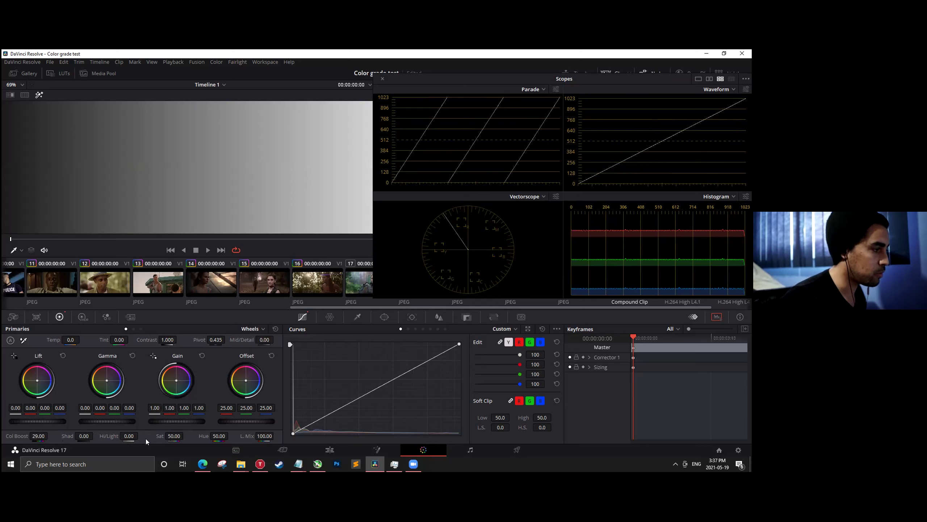
pyautogui.moveTo(186, 435); pyautogui.dragTo(185, 435)
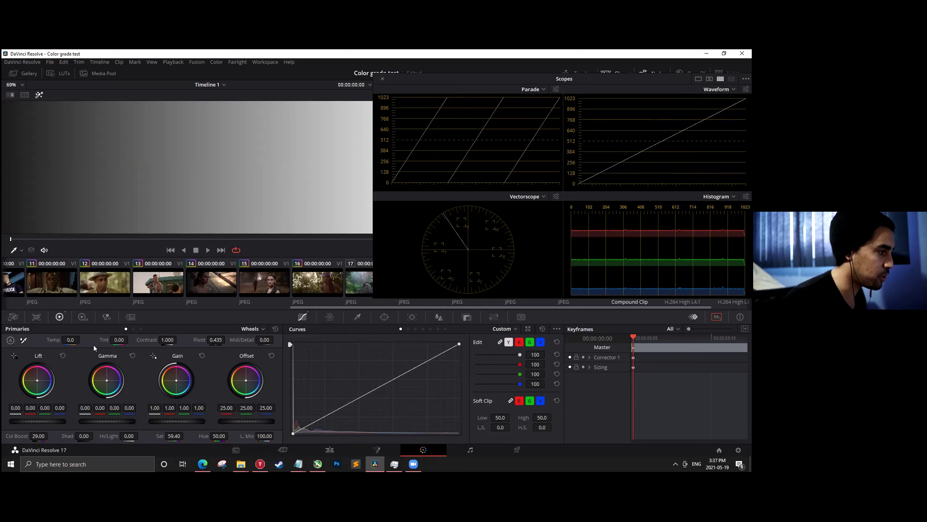
# Set the gradient's Mid/Detail to 17.50 in Log mode and return the Primaries to Wheels mode.
pyautogui.click(142, 329)
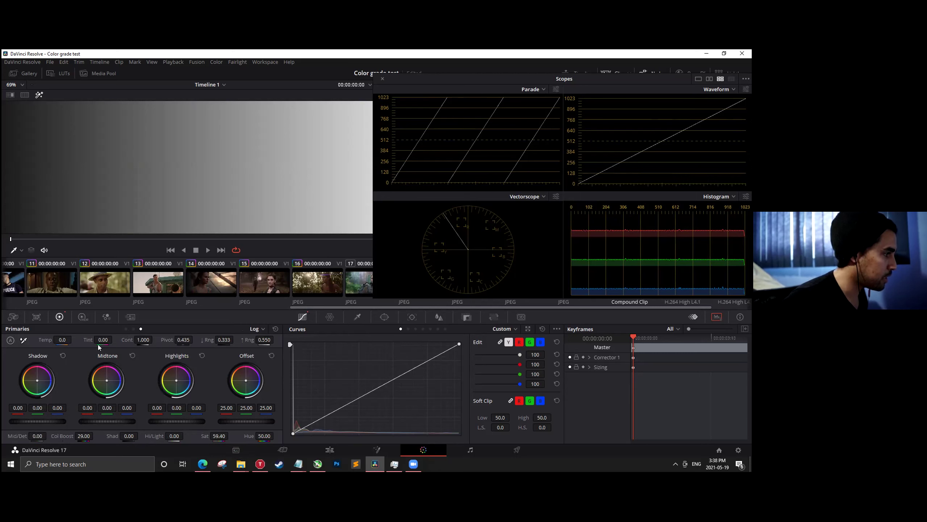
pyautogui.moveTo(38, 435); pyautogui.dragTo(48, 436)
pyautogui.click(126, 329)
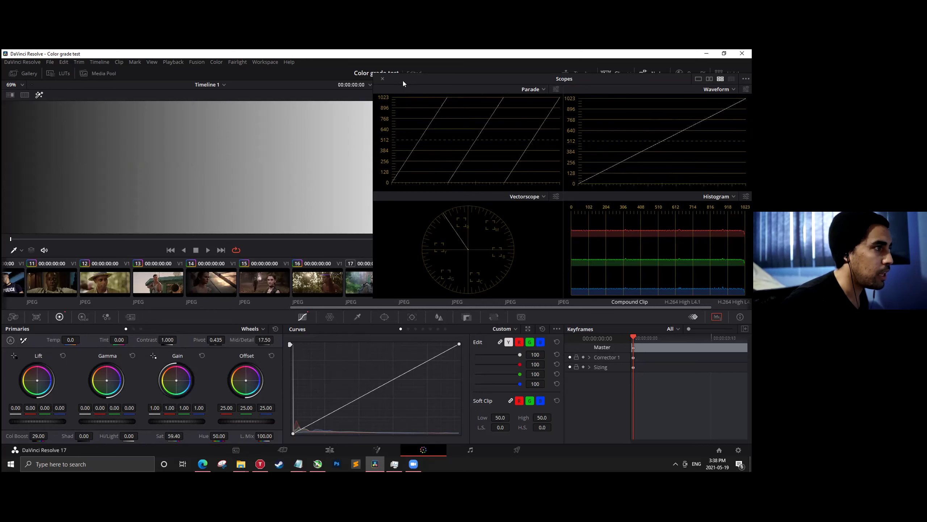
# Close the expanded scopes window, select clip 03 and fit its whole frame in the viewer.
pyautogui.click(382, 78)
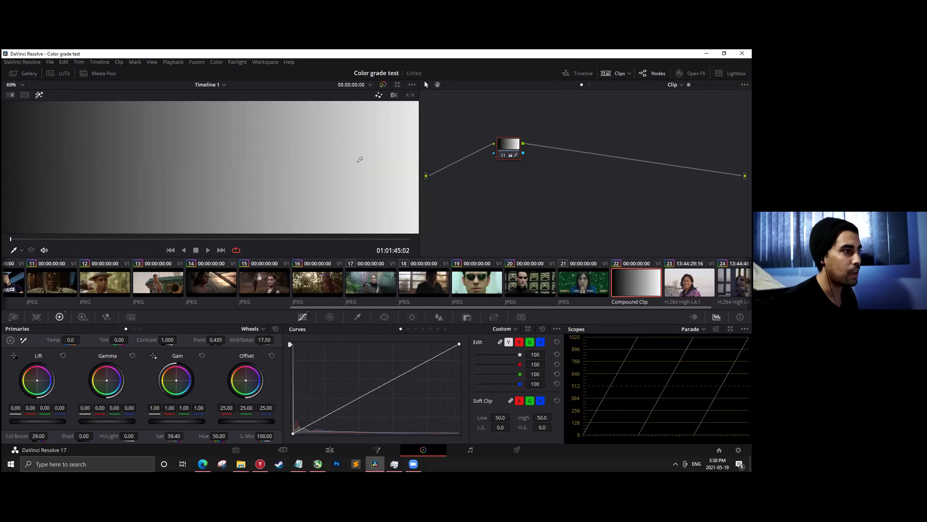
pyautogui.scroll(10, 350, 287)
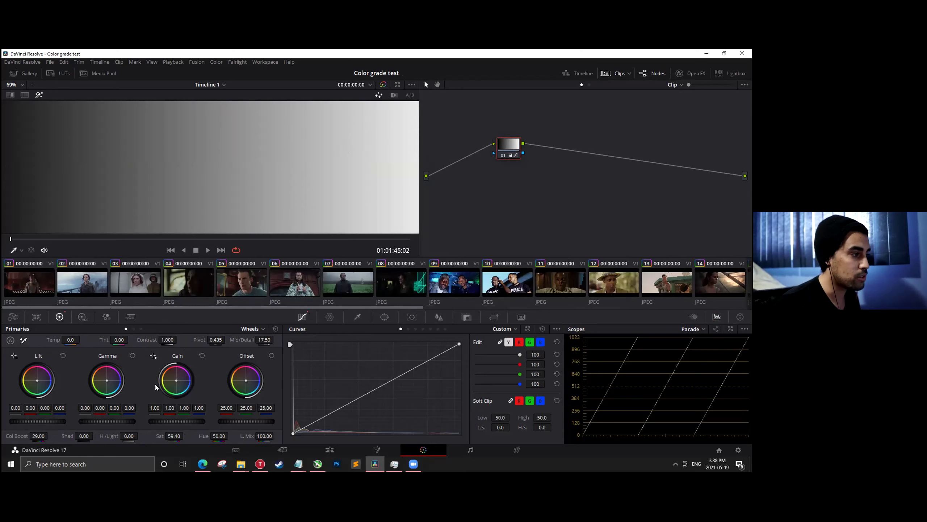
pyautogui.click(34, 284)
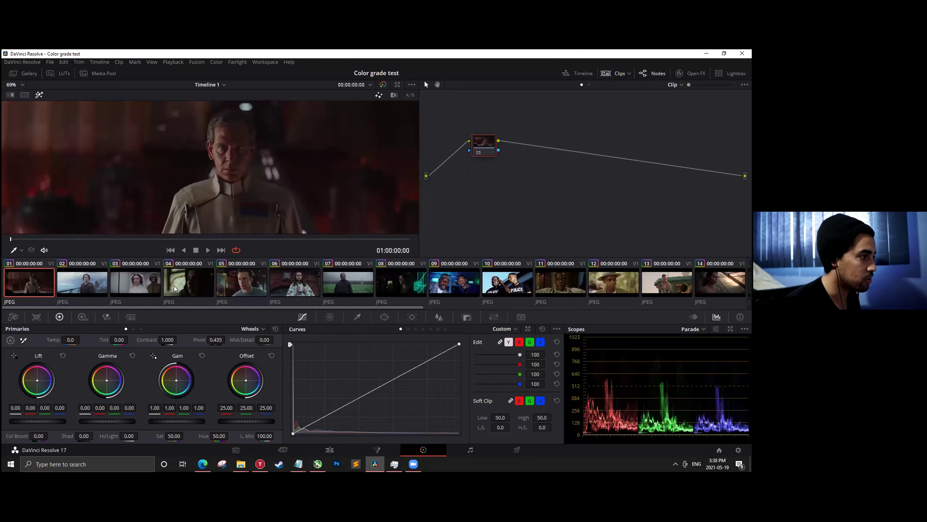
pyautogui.click(145, 288)
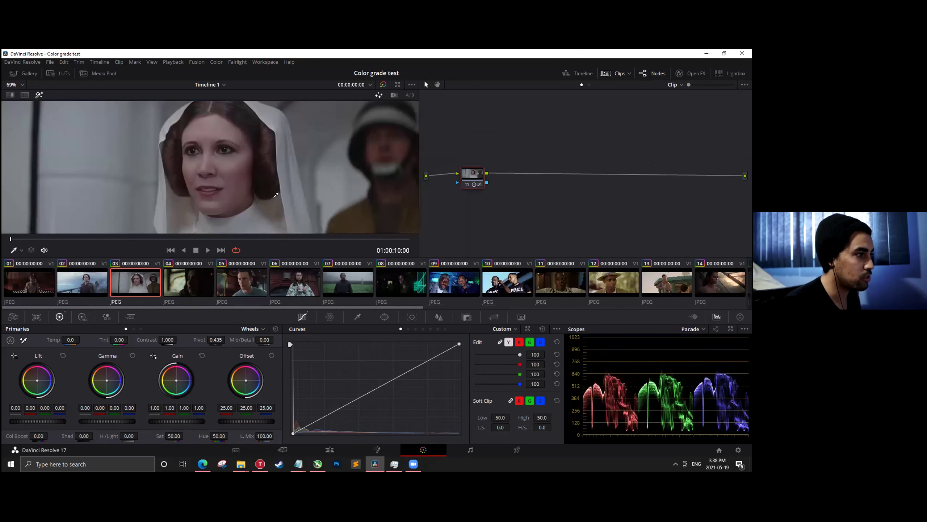
pyautogui.hotkey('shift', 'z')
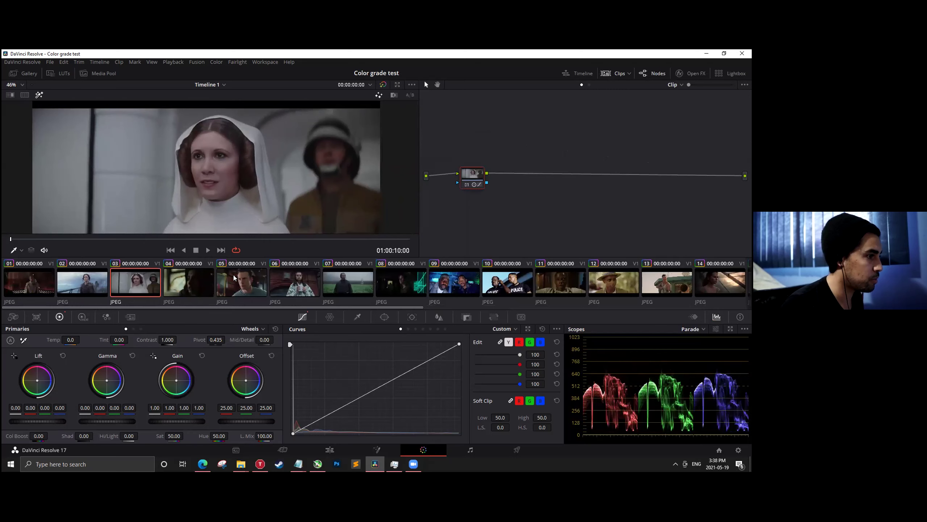
# Open the scopes in their expanded window and place it below clip 03's image.
pyautogui.click(730, 328)
pyautogui.moveTo(566, 81); pyautogui.dragTo(472, 208)
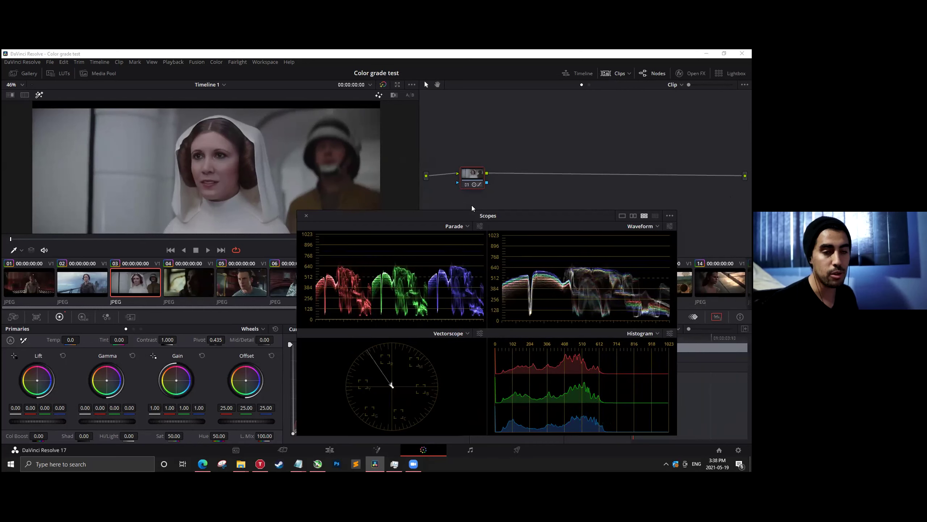
pyautogui.moveTo(339, 219); pyautogui.dragTo(327, 218)
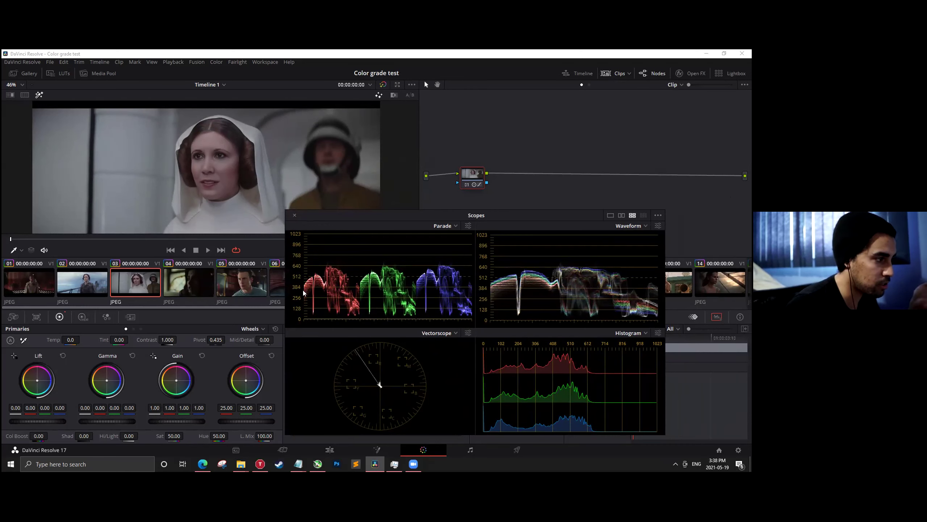
# Compare the parade and waveform of clips 01, 02, 07 and 10, keeping the scopes window clear of the thumbnails.
pyautogui.click(44, 288)
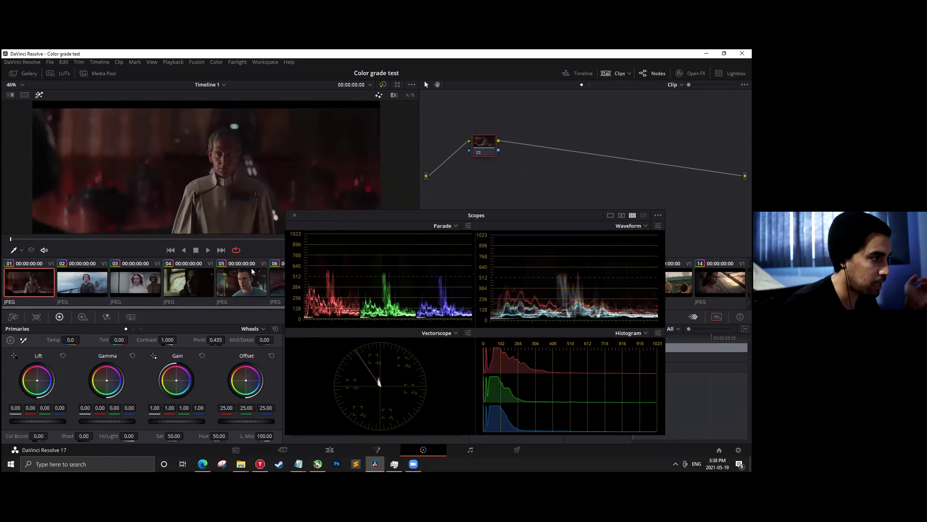
pyautogui.click(91, 290)
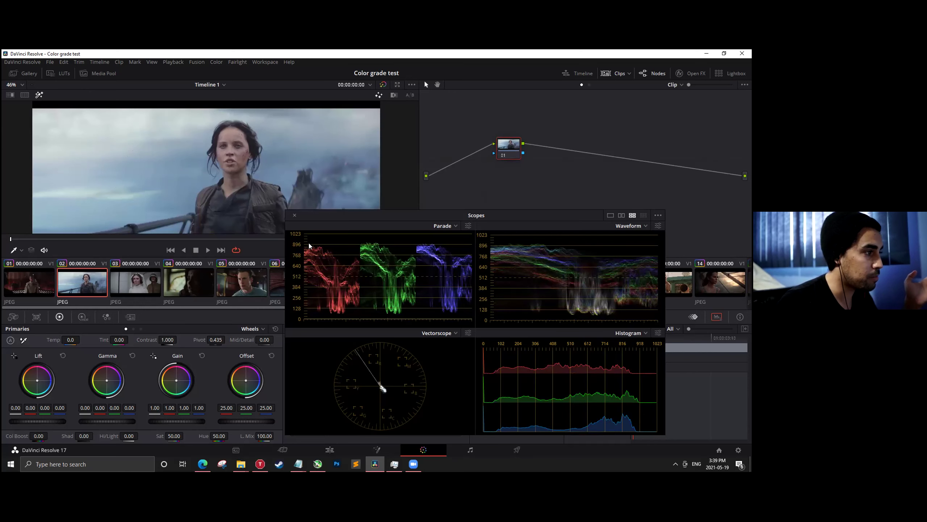
pyautogui.moveTo(384, 217); pyautogui.dragTo(494, 212)
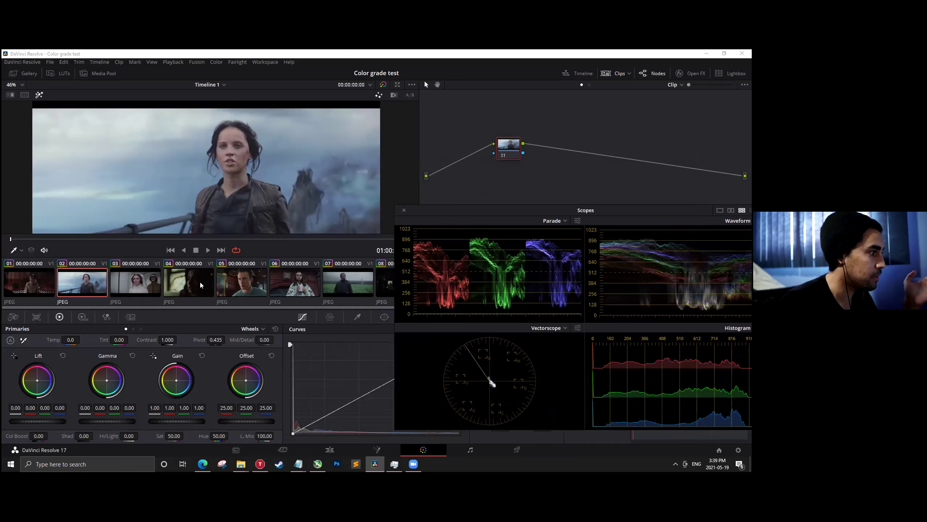
pyautogui.click(340, 285)
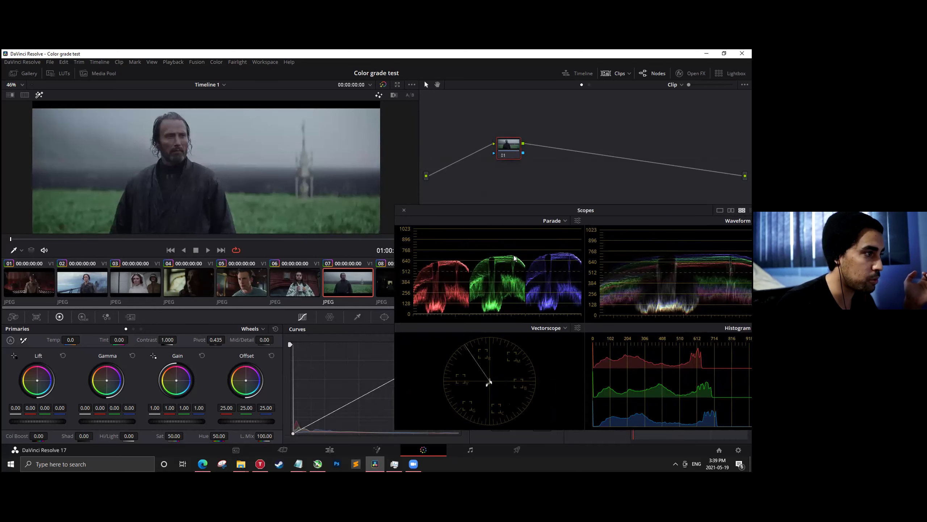
pyautogui.moveTo(533, 212); pyautogui.dragTo(299, 267)
pyautogui.click(508, 284)
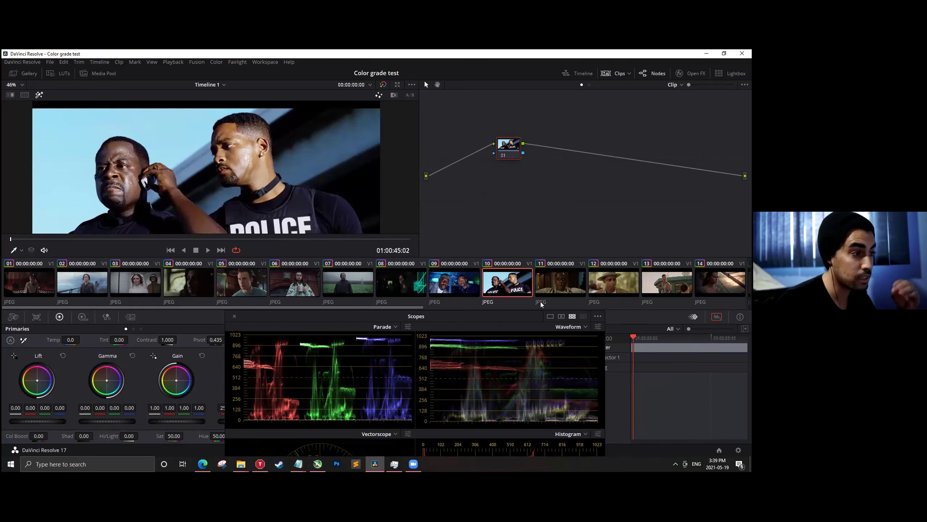
# Examine the parade and waveform of clips 13, 19 and 25.
pyautogui.click(663, 284)
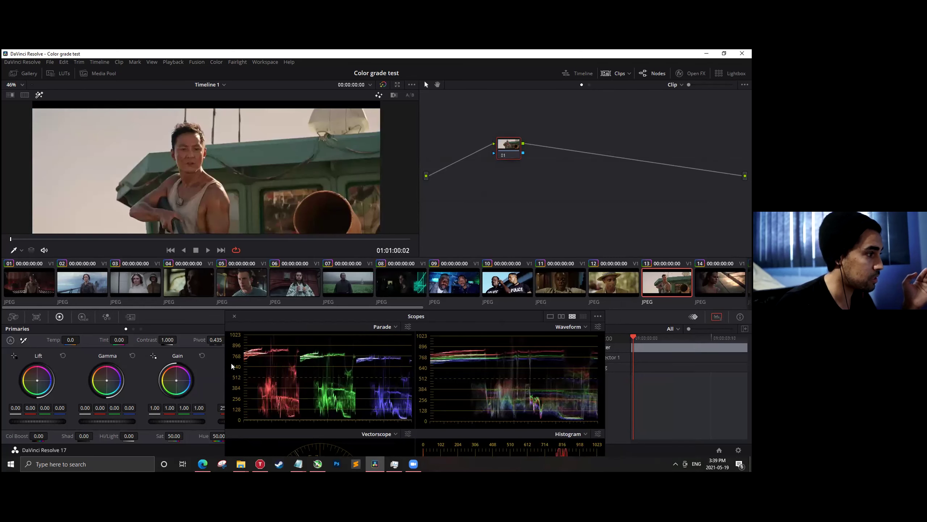
pyautogui.scroll(-5, 608, 277)
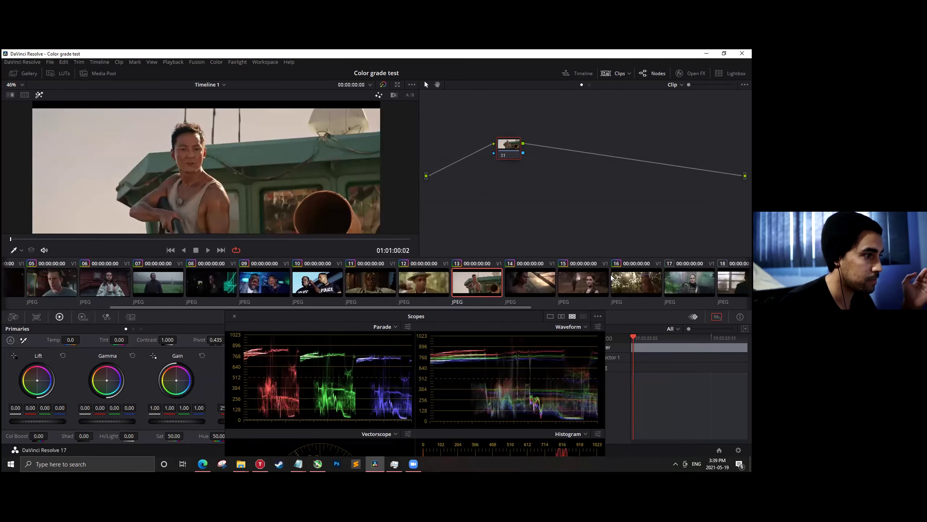
pyautogui.click(652, 281)
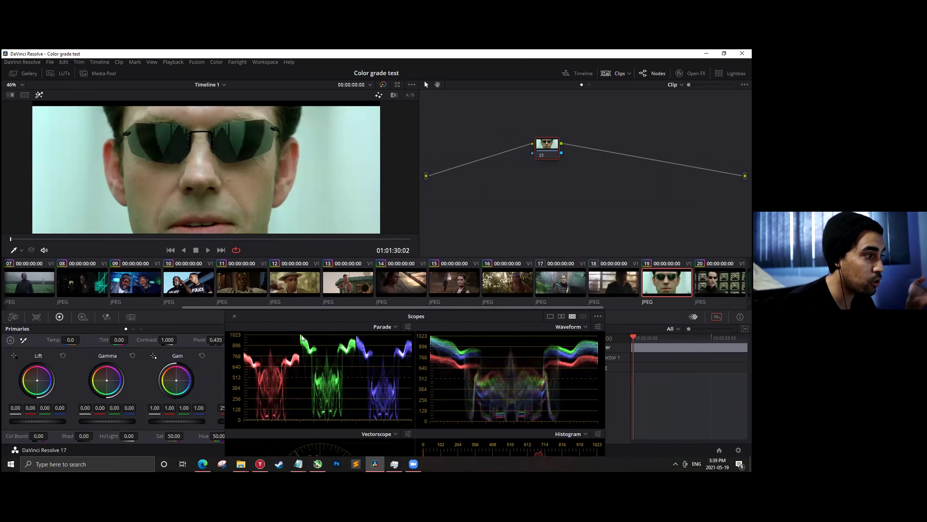
pyautogui.scroll(-4, 605, 277)
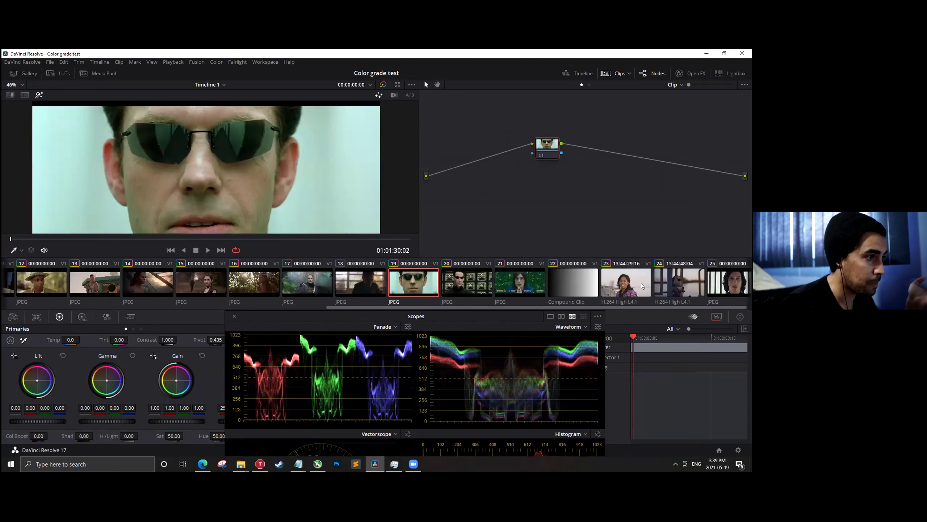
pyautogui.press('End')
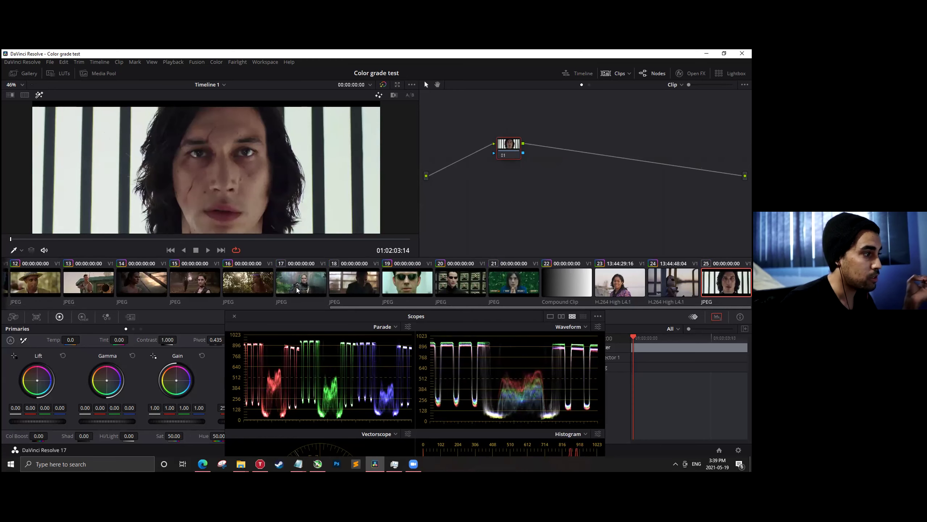
# Examine the scopes of clips 02 and 04, raising the scopes window to reveal more of the vectorscope and histogram.
pyautogui.scroll(10, 296, 288)
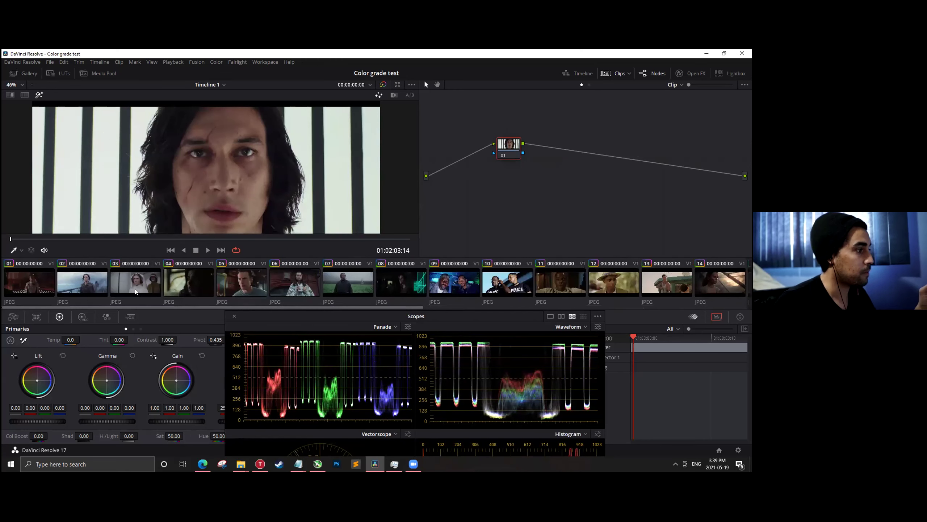
pyautogui.click(96, 281)
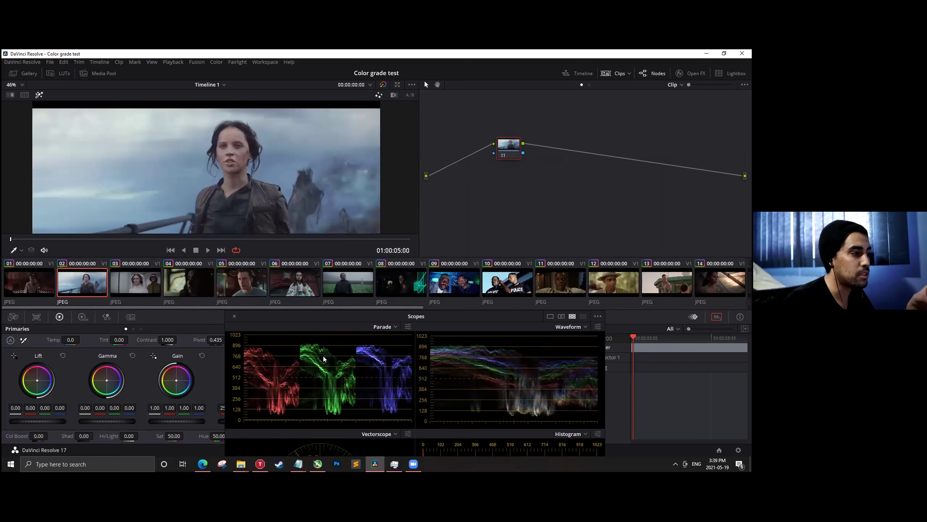
pyautogui.moveTo(441, 315); pyautogui.dragTo(461, 282)
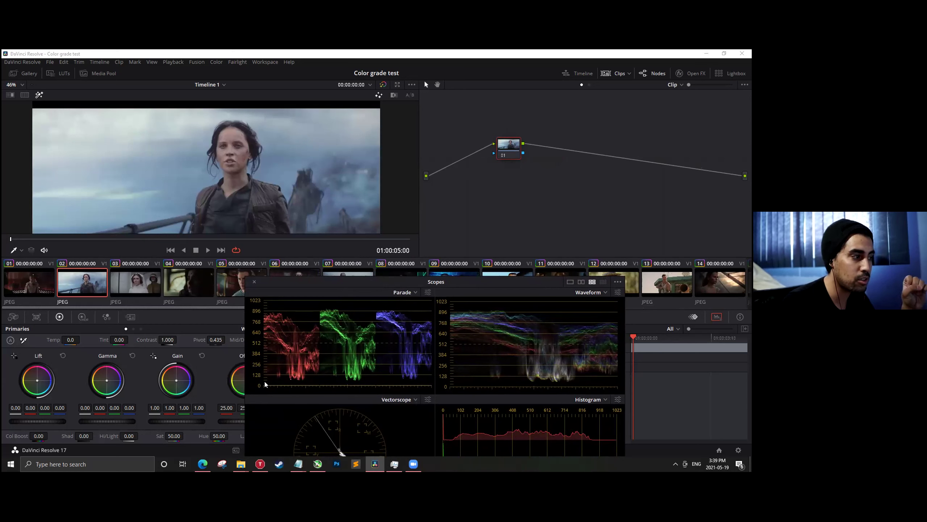
pyautogui.click(177, 292)
pyautogui.scroll(-2, 375, 387)
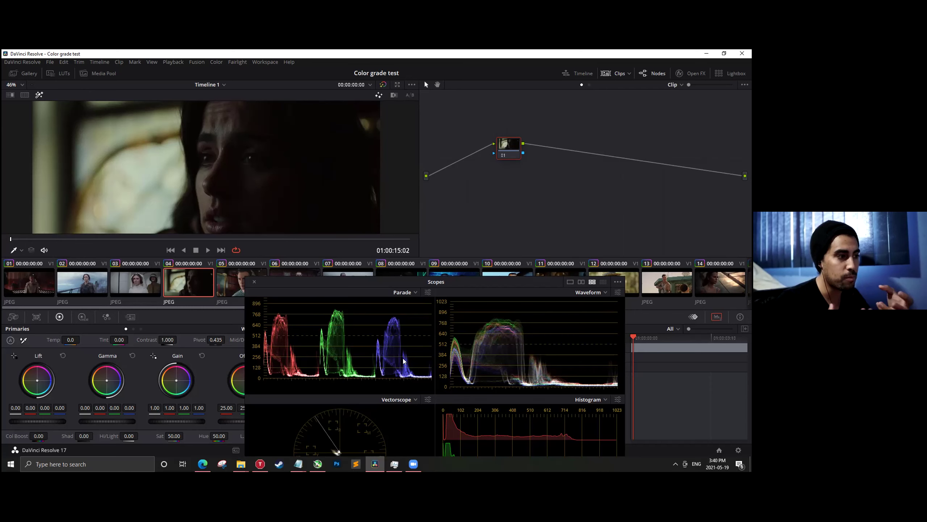
# Push clip 04's Contrast to 1.810, reset it to its default and save the project.
pyautogui.moveTo(167, 342); pyautogui.dragTo(184, 338)
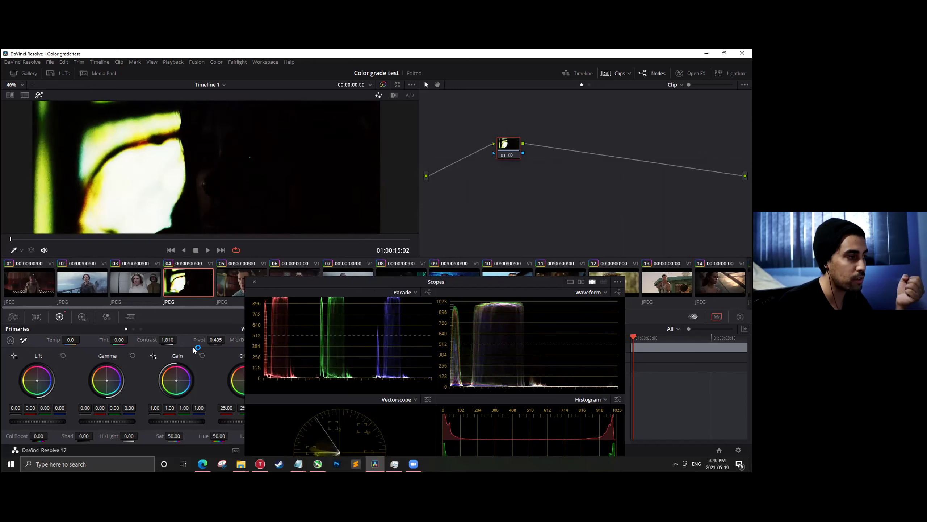
pyautogui.doubleClick(168, 337)
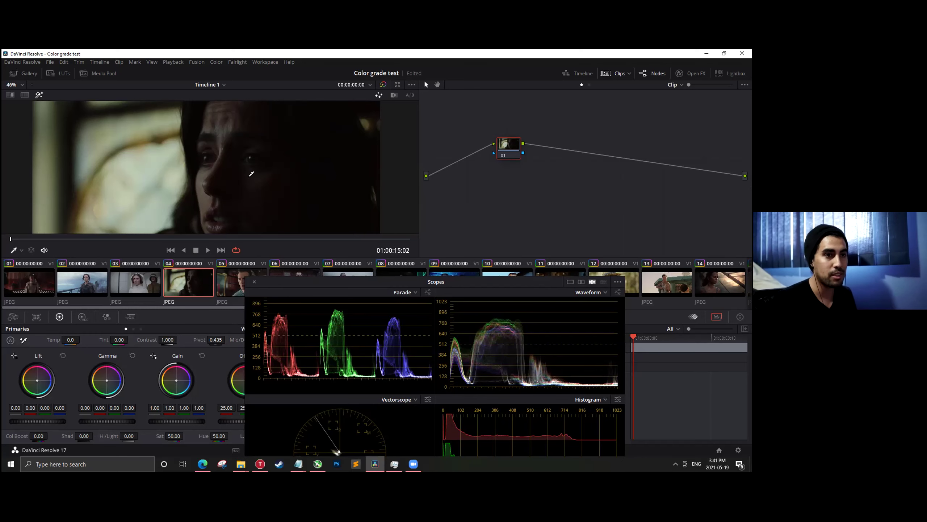
pyautogui.hotkey('ctrl', 's')
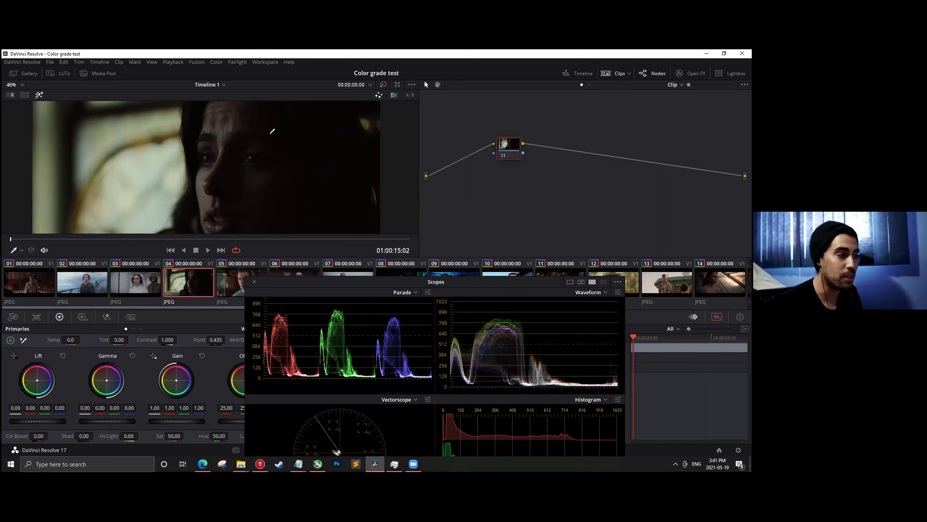
# Select clip 03, shift its corrector node slightly and move the scopes window clear of the image.
pyautogui.moveTo(438, 298); pyautogui.dragTo(600, 268)
pyautogui.click(134, 285)
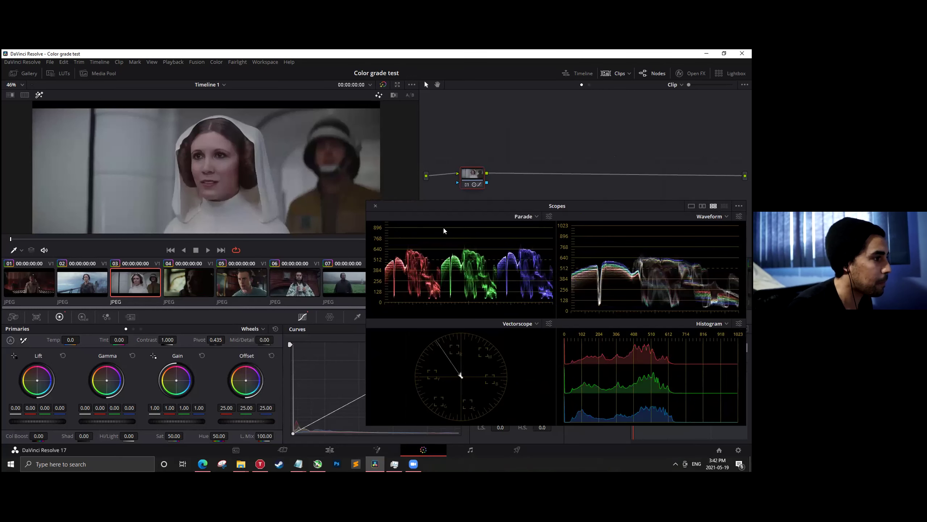
pyautogui.moveTo(446, 219); pyautogui.dragTo(431, 231)
pyautogui.moveTo(472, 178); pyautogui.dragTo(463, 158)
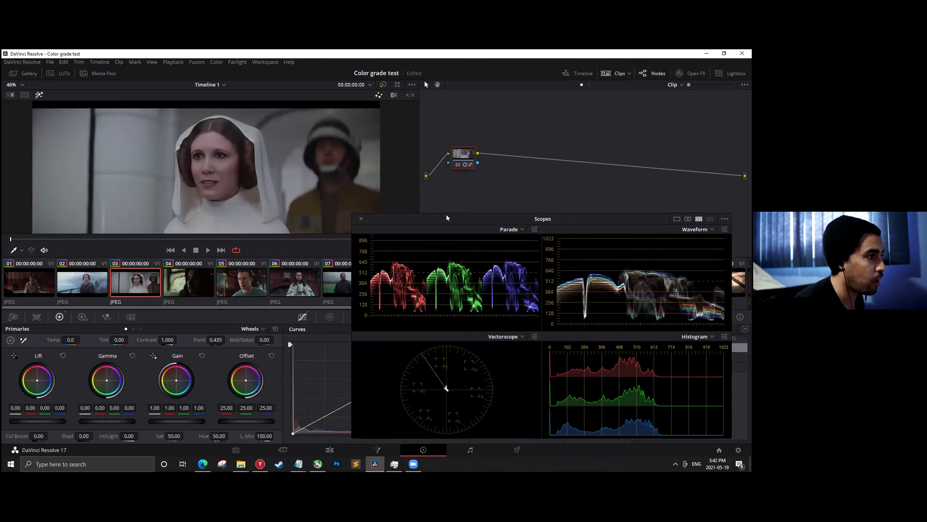
pyautogui.moveTo(447, 217); pyautogui.dragTo(468, 221)
# Sample the woman's facial skin in clip 03 with the Qualifier and reposition the scopes window to show the isolated tones.
pyautogui.click(362, 315)
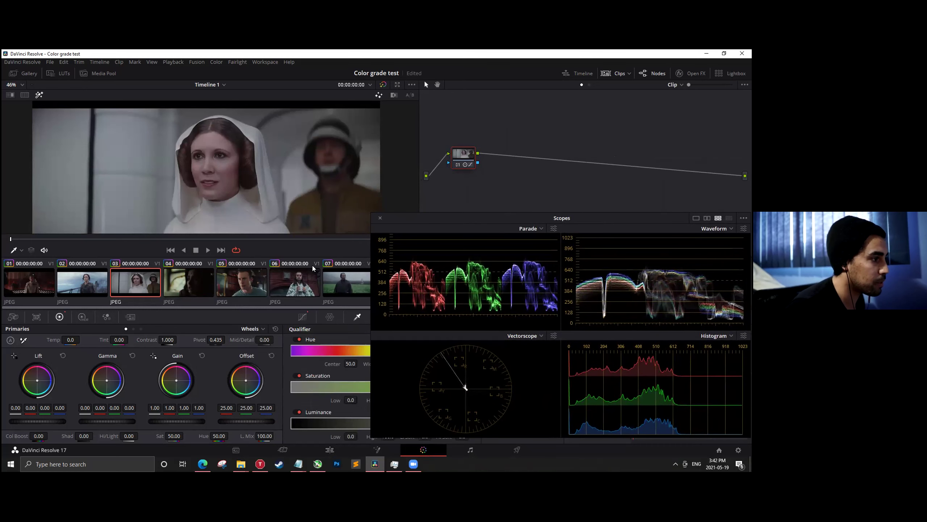
pyautogui.click(222, 162)
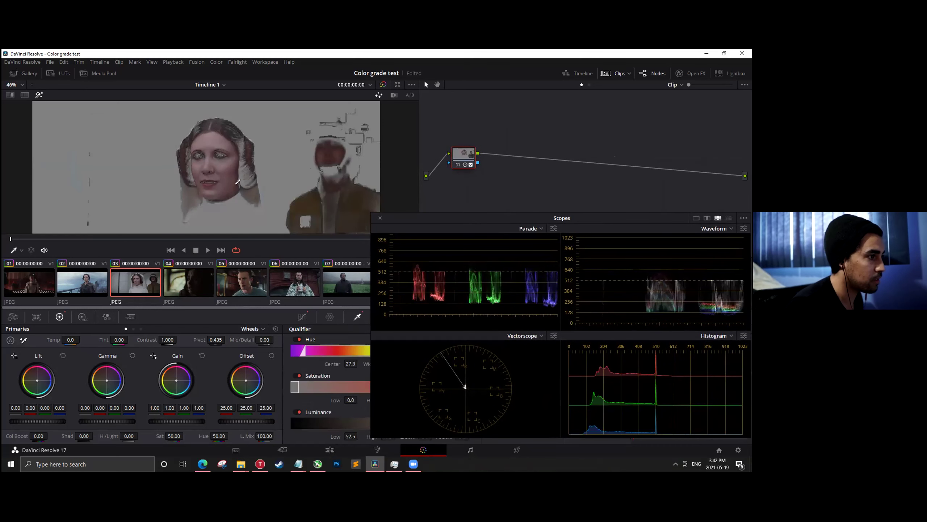
pyautogui.moveTo(436, 216); pyautogui.dragTo(405, 197)
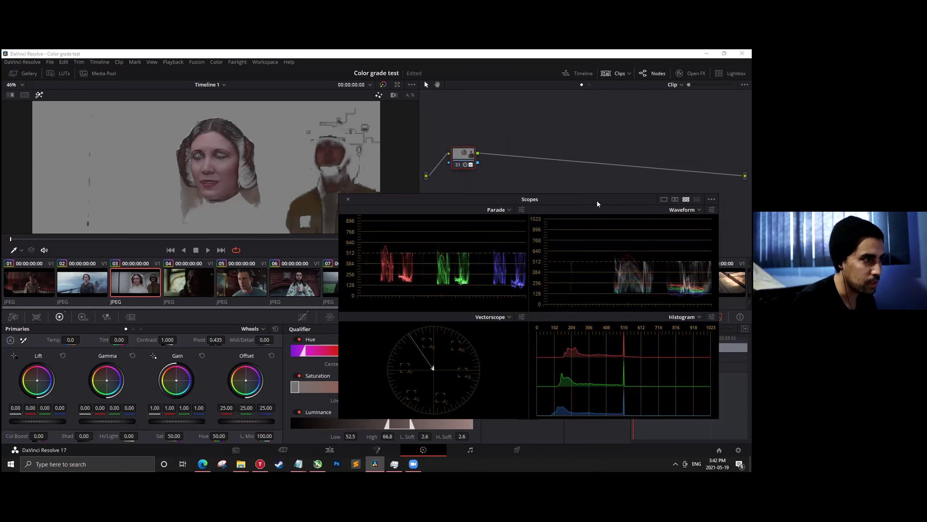
pyautogui.moveTo(598, 203); pyautogui.dragTo(568, 188)
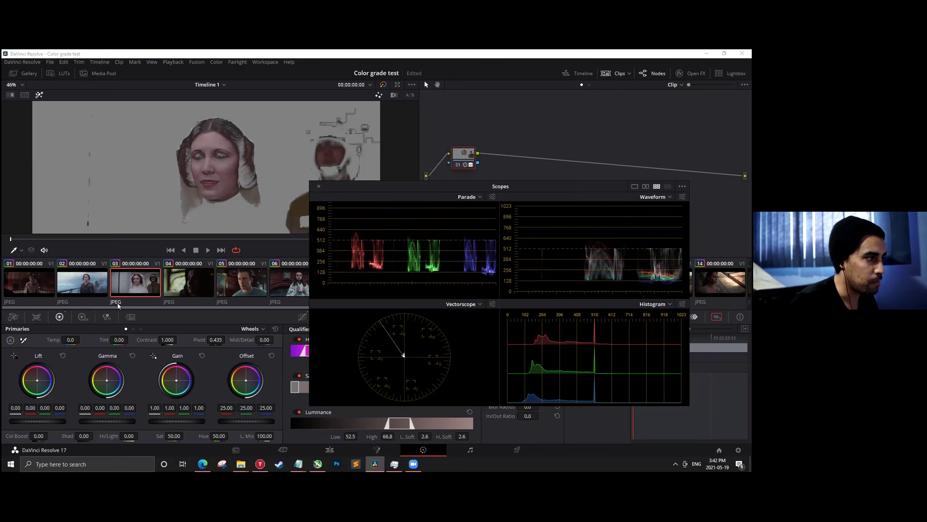
# Sample the man's facial skin in clip 05 with the Qualifier and compare its scopes with clip 03's.
pyautogui.click(248, 283)
pyautogui.click(227, 145)
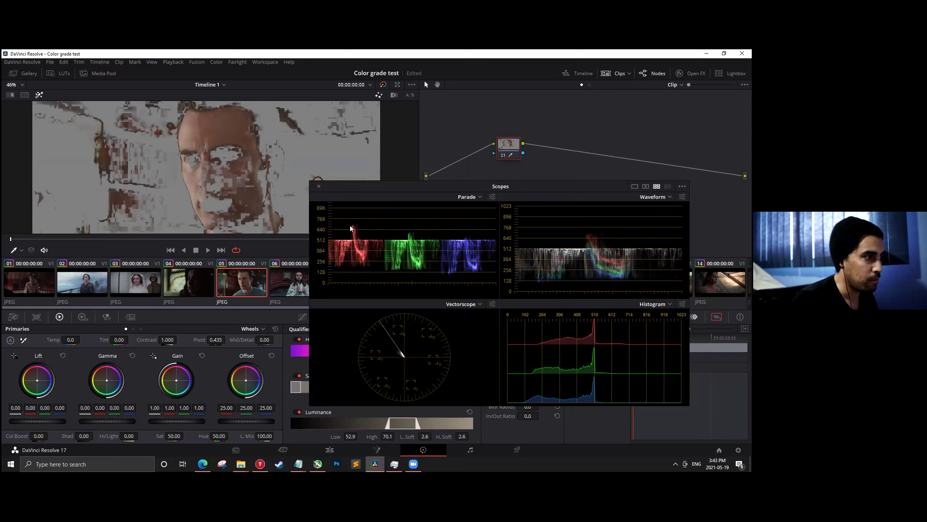
pyautogui.click(147, 290)
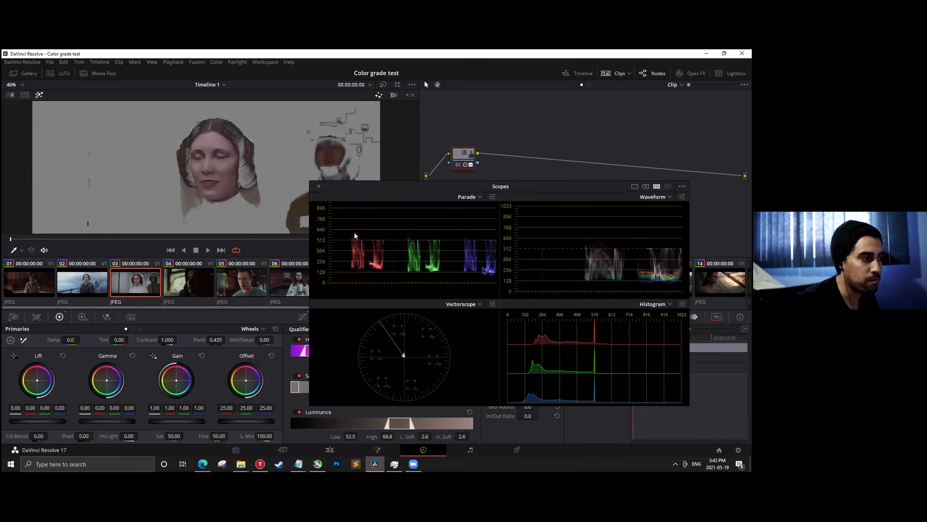
pyautogui.press('Down')
pyautogui.press('Down')
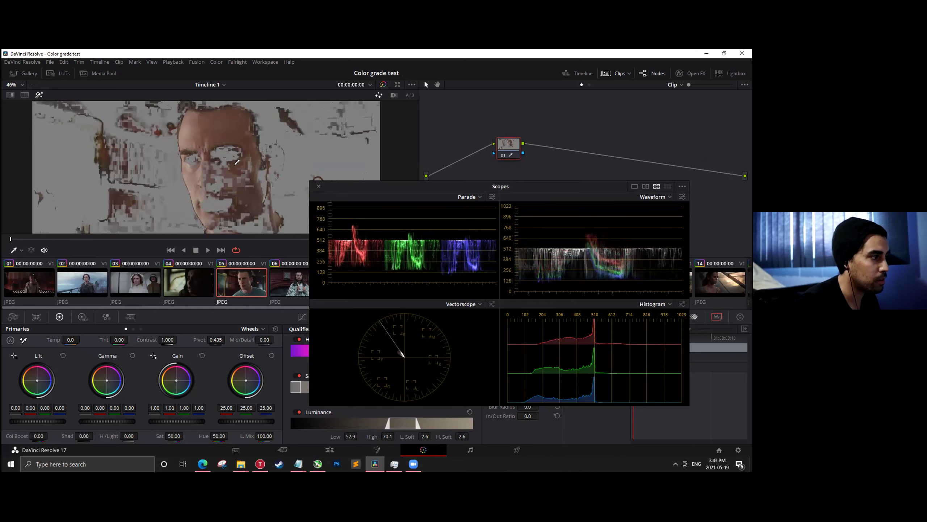
# Resample the man's facial skin in clip 05 and sample the face in clip 06 with the Qualifier.
pyautogui.click(233, 168)
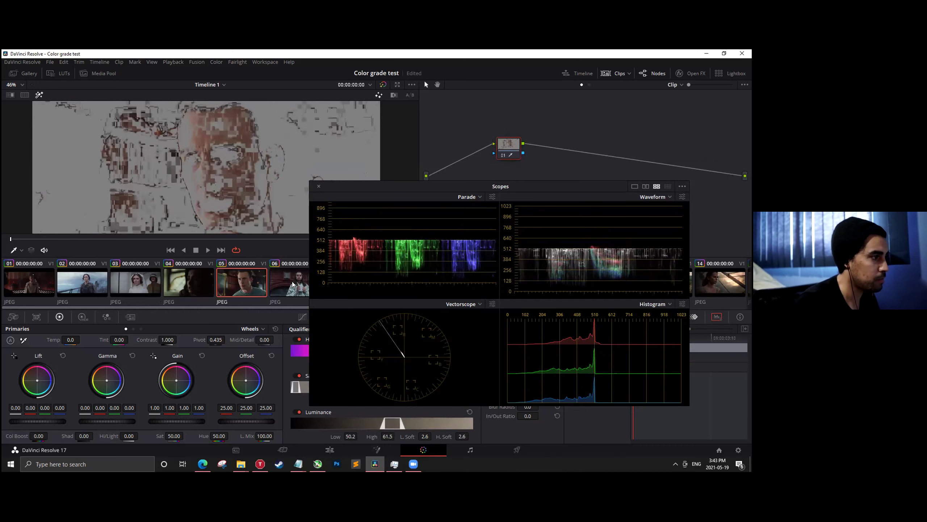
pyautogui.click(288, 285)
pyautogui.click(230, 117)
pyautogui.moveTo(235, 119); pyautogui.dragTo(240, 120)
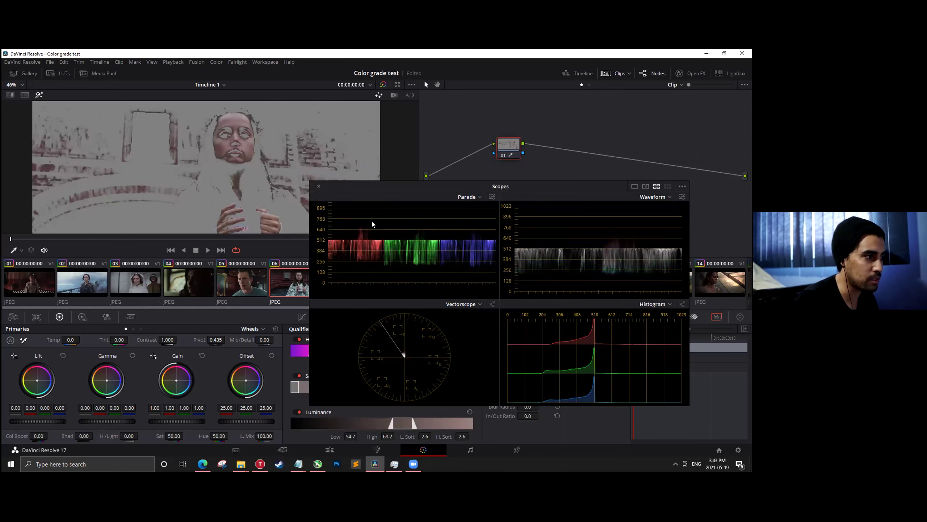
# Move the scopes window clear of the clip thumbnails and sample the woman's facial skin in clip 08 with the Qualifier.
pyautogui.moveTo(390, 188); pyautogui.dragTo(494, 189)
pyautogui.click(386, 285)
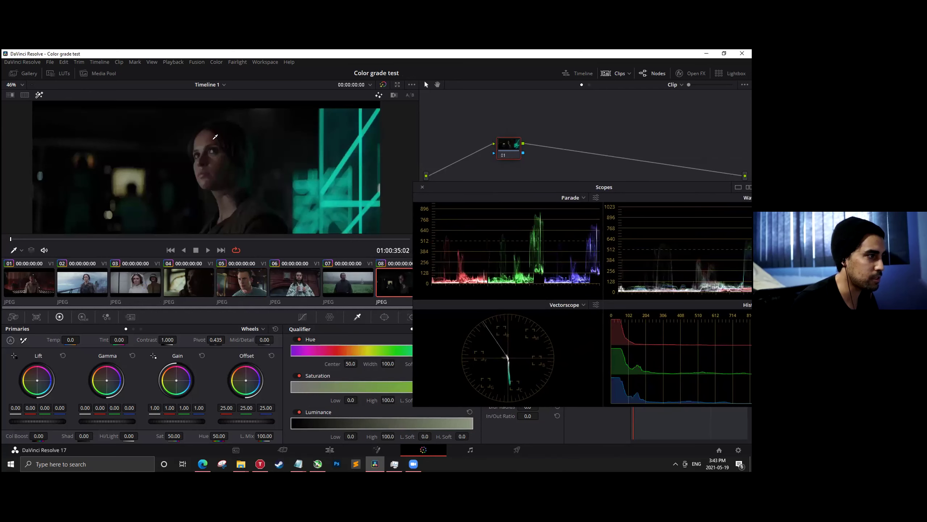
pyautogui.click(205, 137)
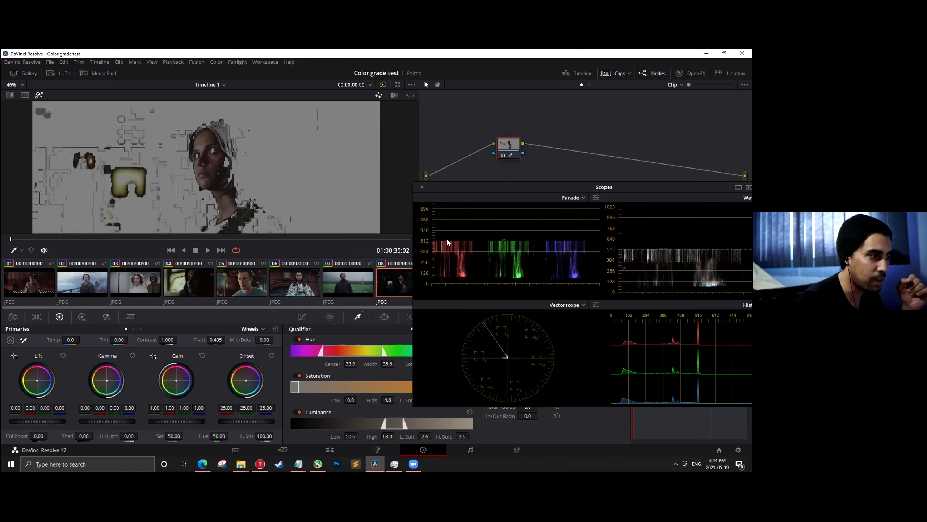
# Resample the man's facial skin in clip 05 and lower the node's Gain to 0.78.
pyautogui.click(244, 281)
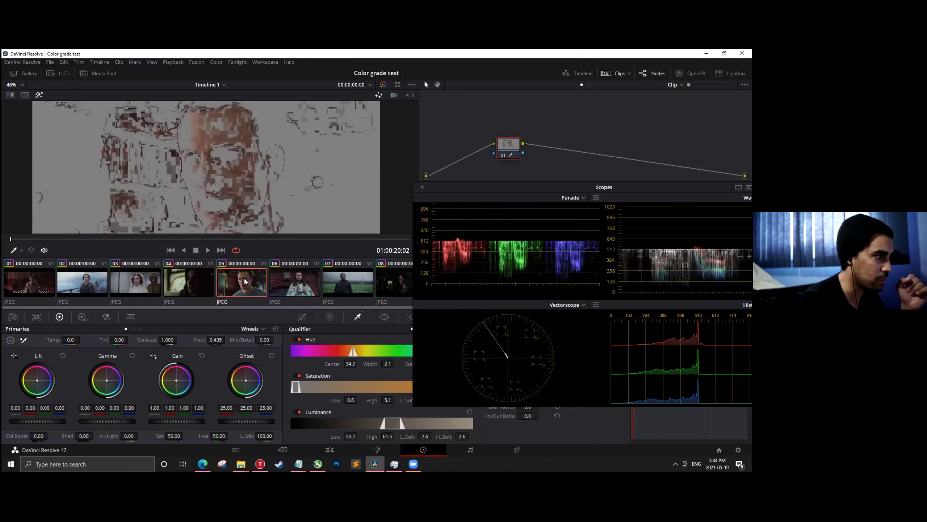
pyautogui.click(203, 136)
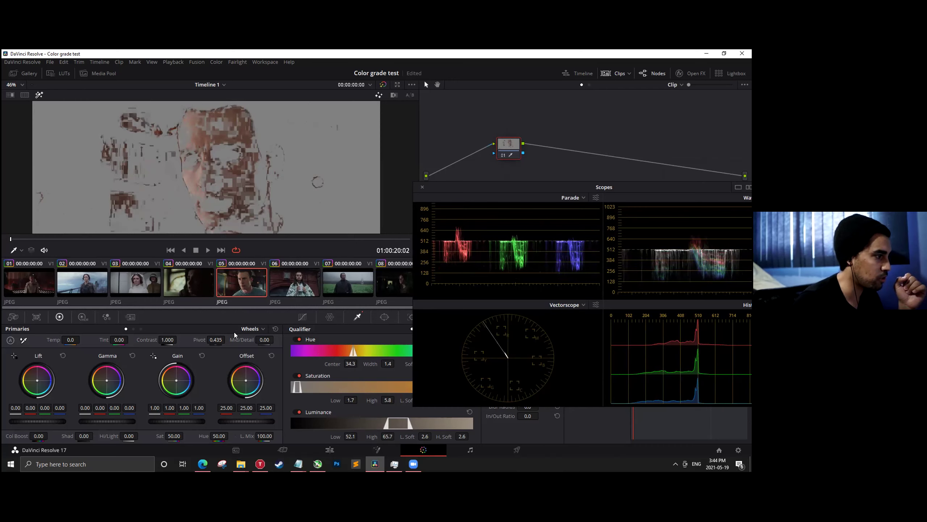
pyautogui.moveTo(177, 421); pyautogui.dragTo(154, 420)
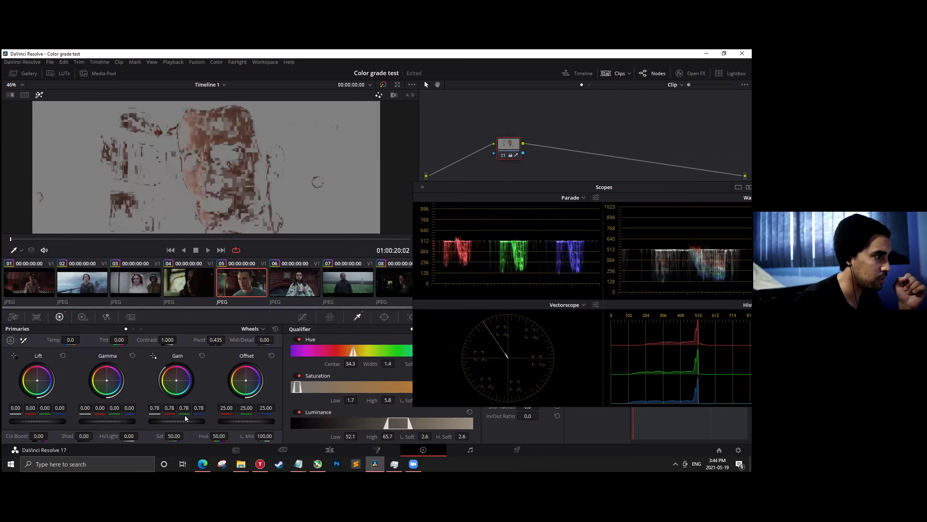
# Turn off the highlight view and add a second serial node to clip 05 with its Gain lowered to 0.78.
pyautogui.hotkey('shift', 'h')
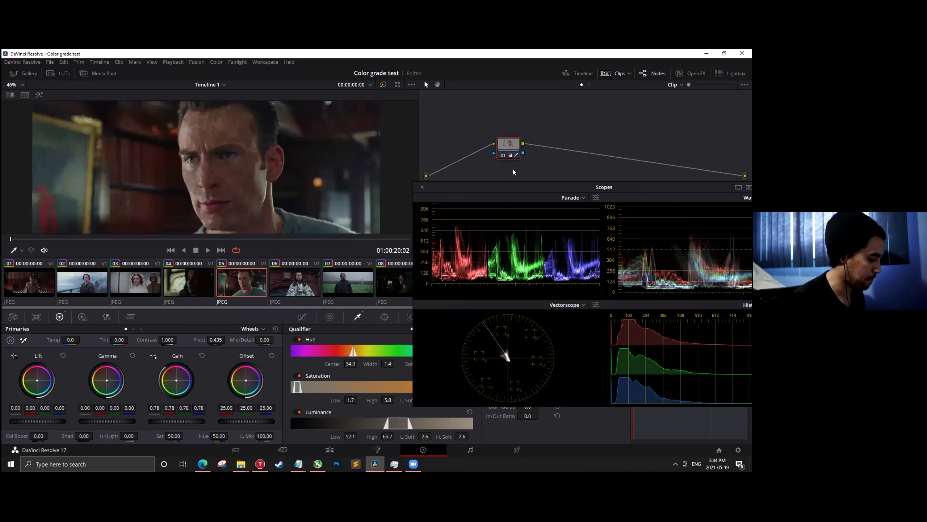
pyautogui.hotkey('alt', 's')
pyautogui.click(506, 147)
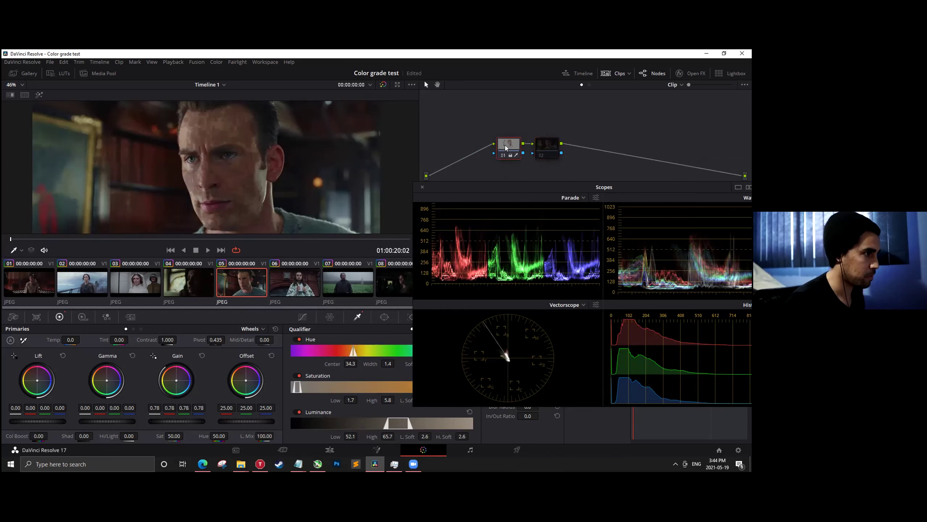
pyautogui.click(547, 146)
pyautogui.moveTo(187, 423); pyautogui.dragTo(163, 423)
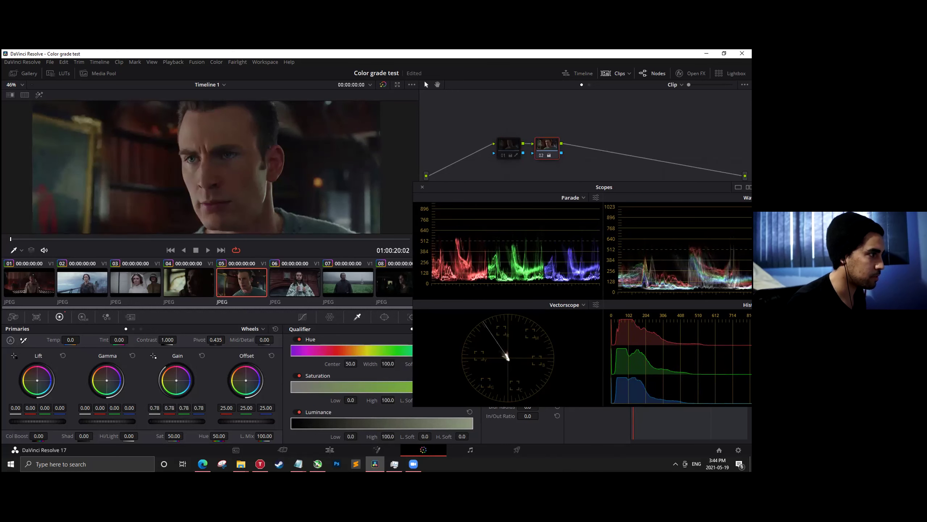
# Grab a still of clip 08 for the gallery.
pyautogui.click(401, 283)
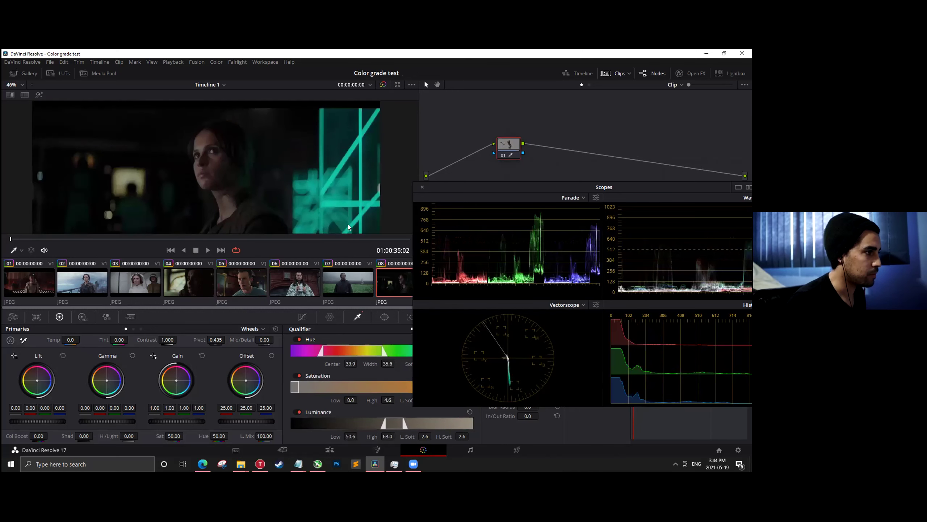
pyautogui.rightClick(223, 171)
pyautogui.click(270, 179)
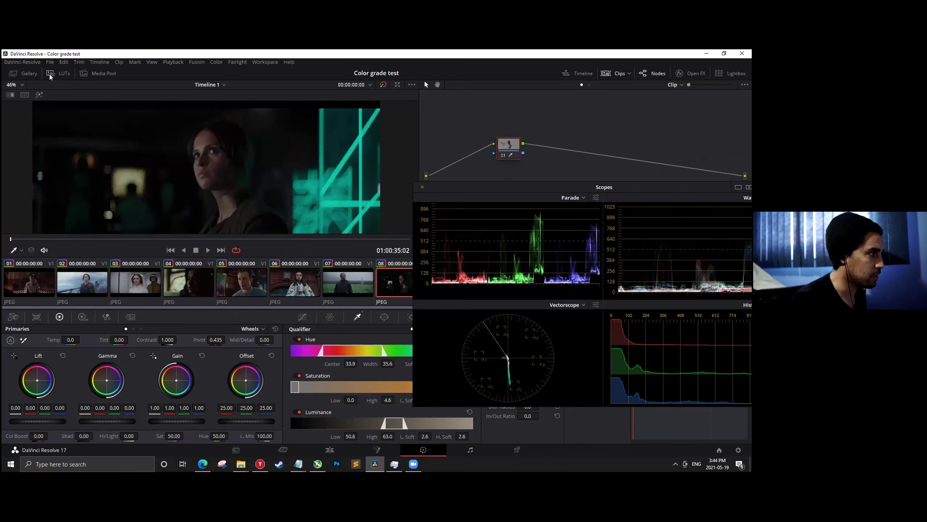
# Show the gallery and compare clip 05 with the clip 08 still by toggling the image wipe.
pyautogui.click(249, 285)
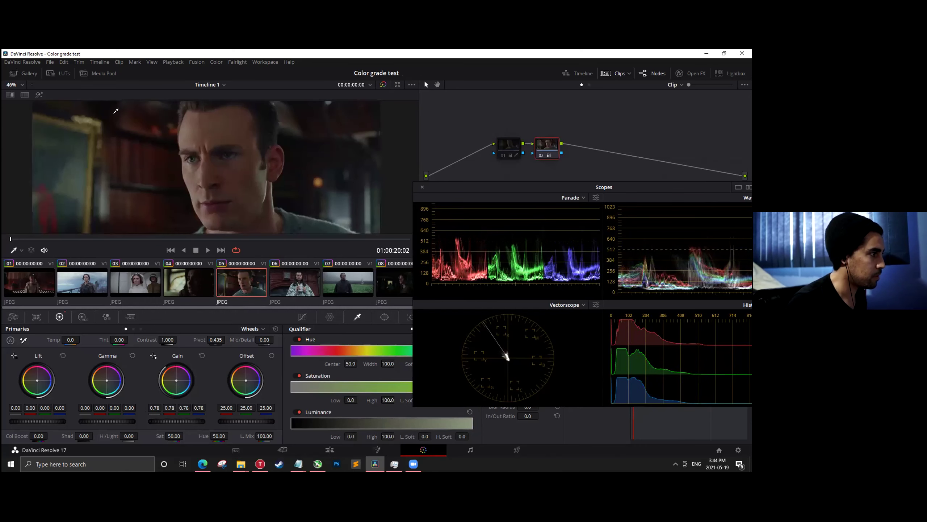
pyautogui.click(17, 72)
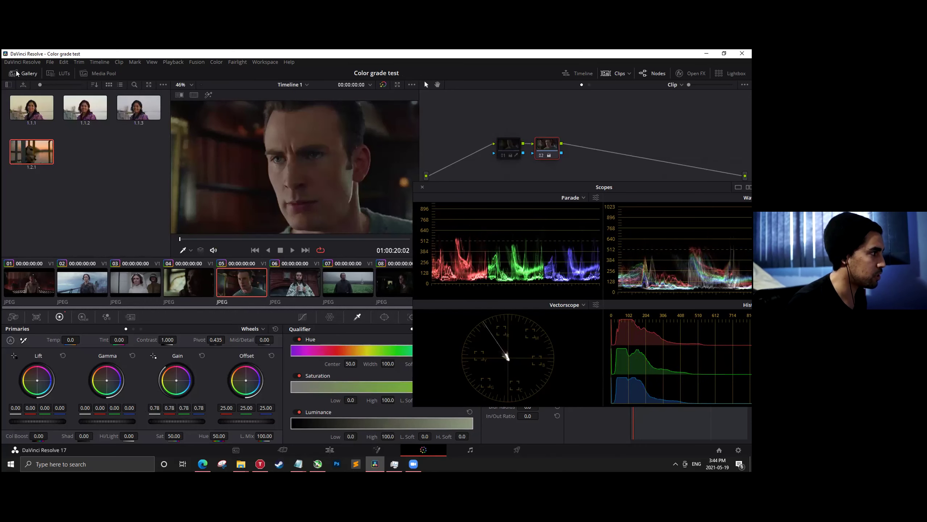
pyautogui.click(179, 95)
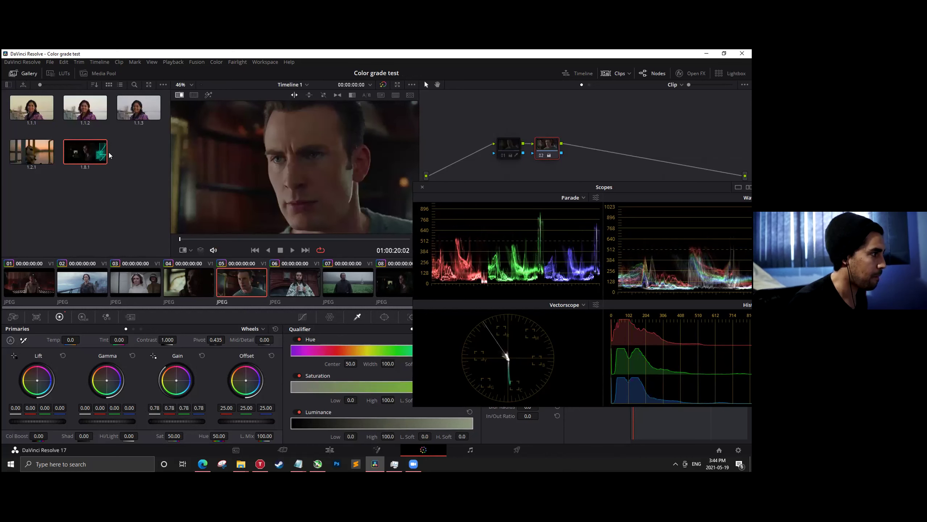
pyautogui.click(179, 95)
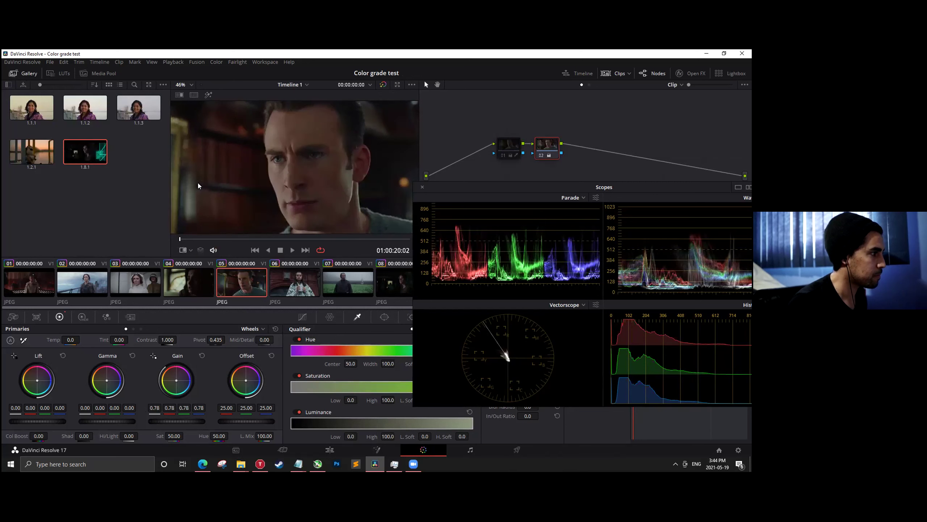
pyautogui.click(179, 94)
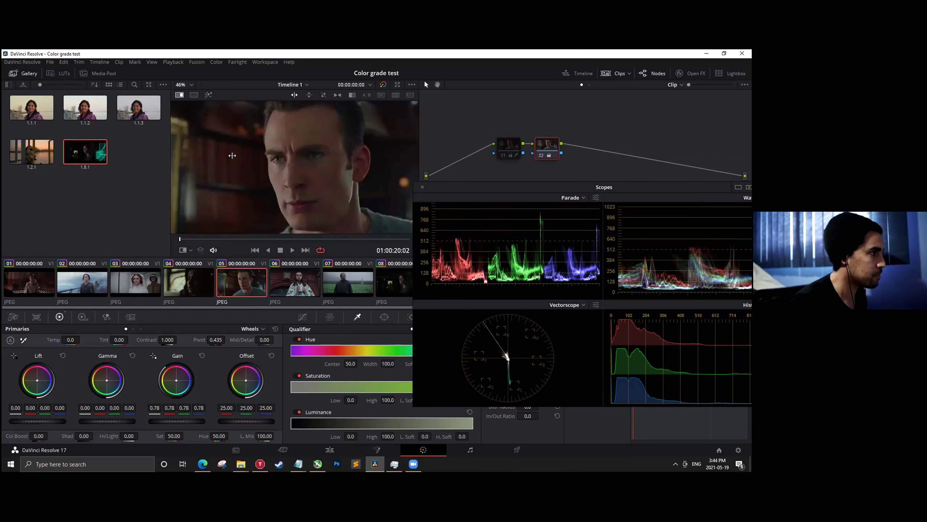
pyautogui.click(179, 95)
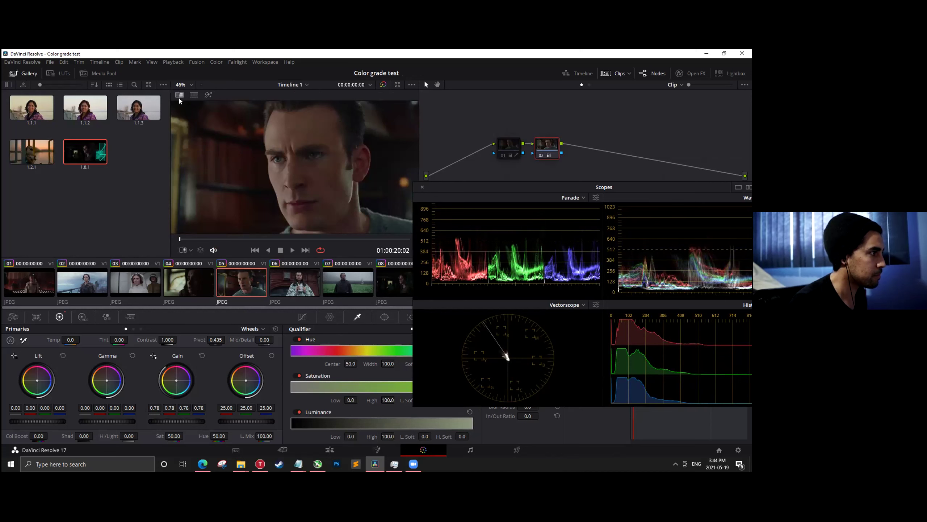
# Apply the clip 08 still's grade to clip 05 and replace its node with a clean corrector node.
pyautogui.middleClick(87, 157)
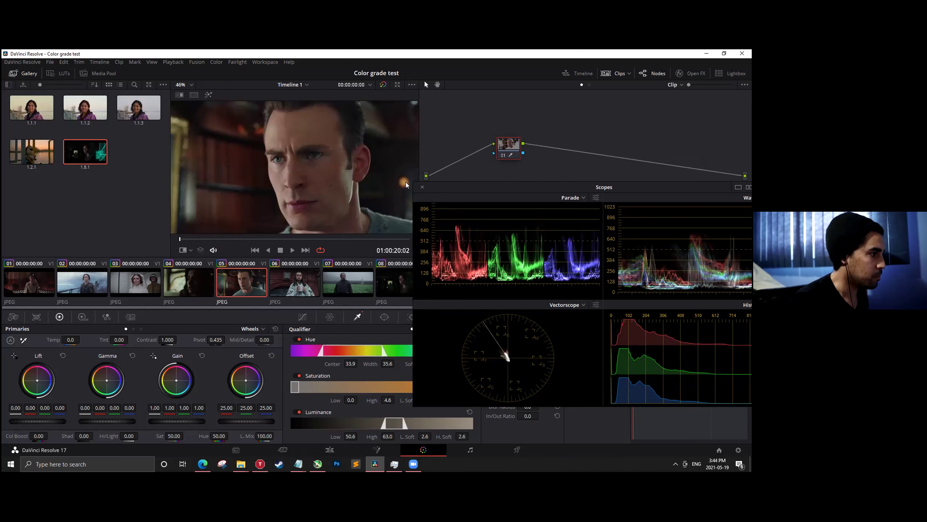
pyautogui.click(510, 146)
pyautogui.press('Delete')
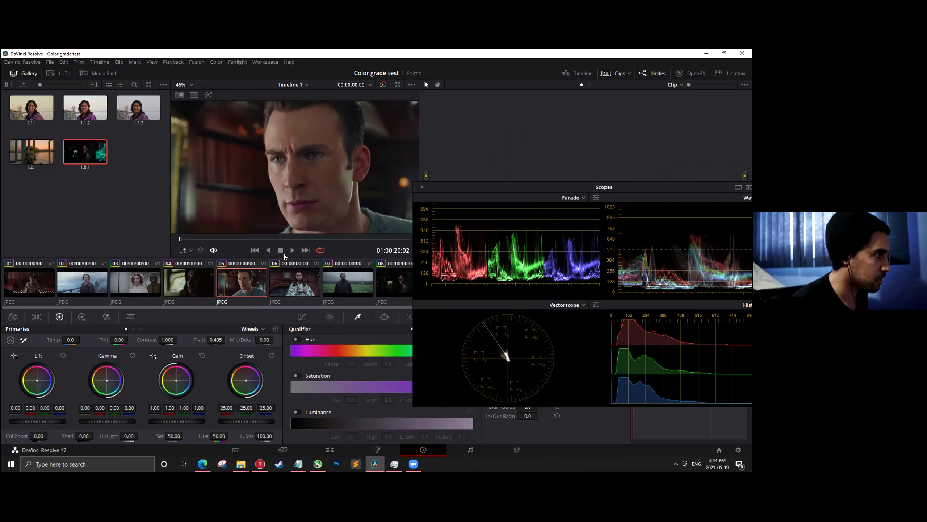
pyautogui.hotkey('ctrl', 'z')
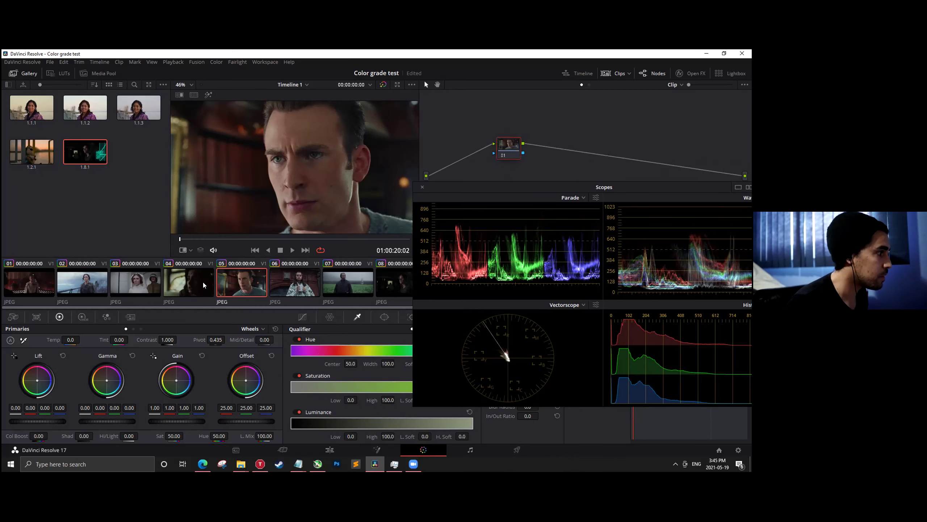
# Turn the image wipe on over clip 05, switch the reference to still 1.1.3 and turn the wipe off.
pyautogui.click(179, 96)
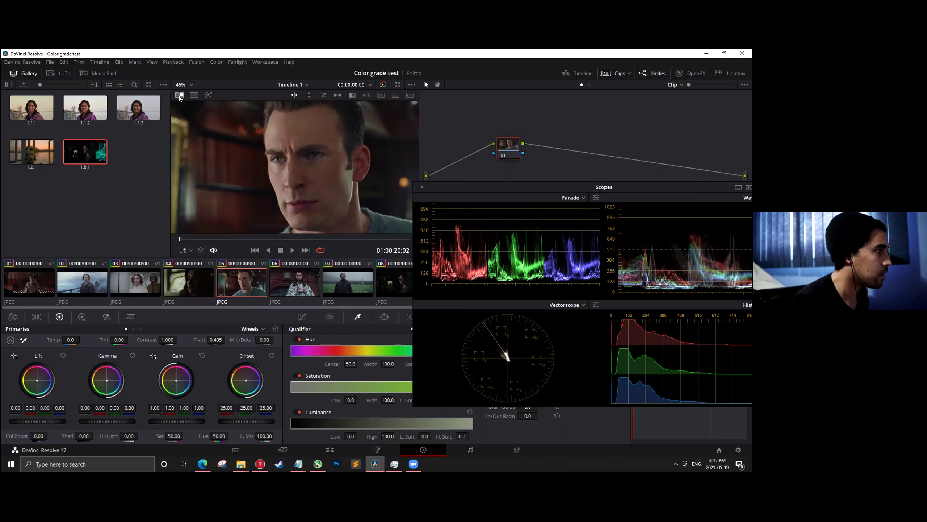
pyautogui.hotkey('ctrl', 'alt', 'b')
pyautogui.click(180, 96)
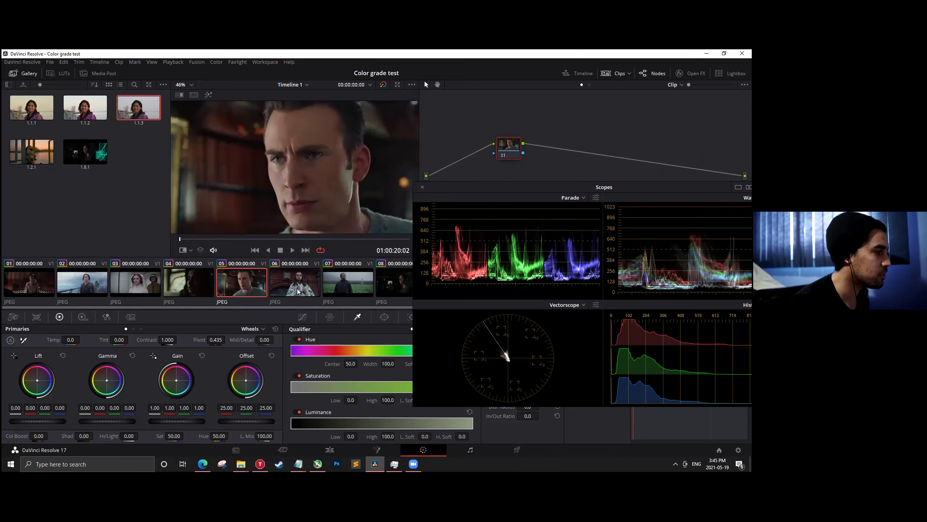
# Select clip 10, shift its corrector node slightly, add a second serial node and save the project.
pyautogui.scroll(-5, 361, 285)
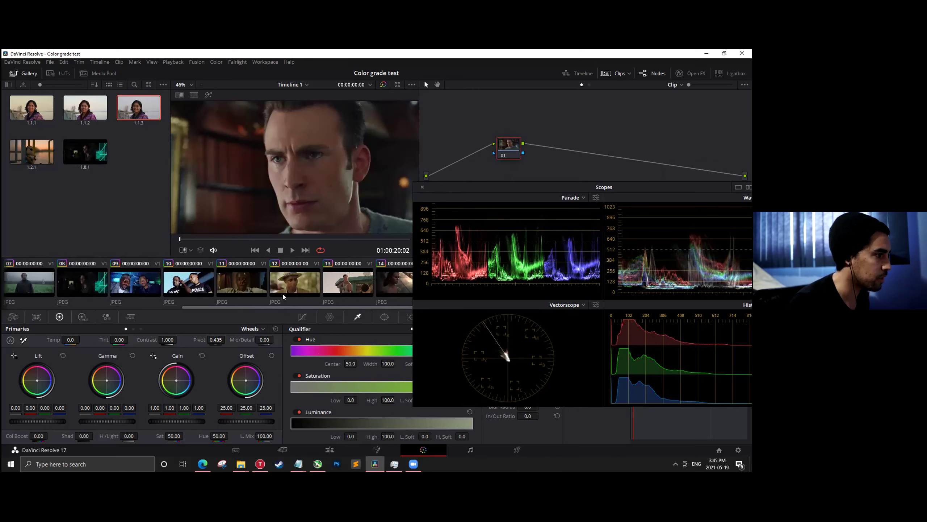
pyautogui.click(183, 287)
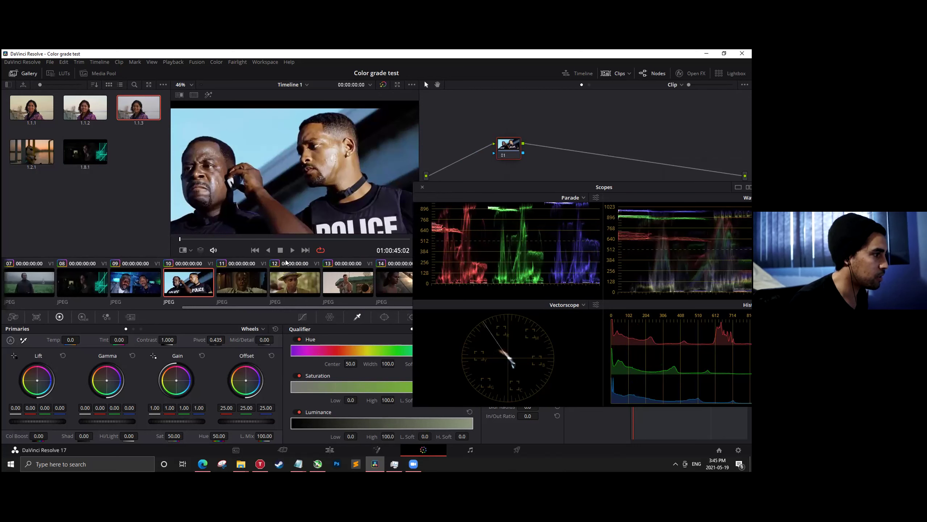
pyautogui.moveTo(503, 146); pyautogui.dragTo(485, 143)
pyautogui.hotkey('alt', 's')
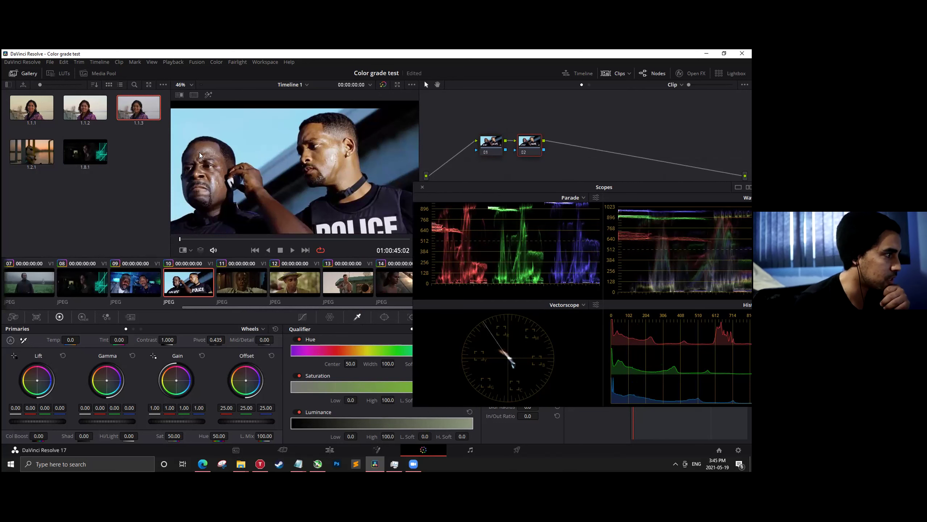
pyautogui.hotkey('ctrl', 's')
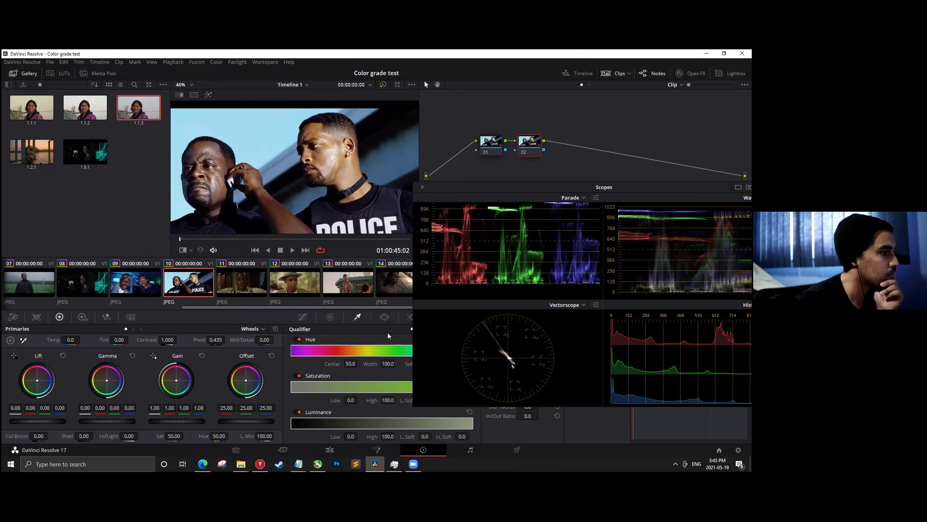
# Add a midtone point to node 02's custom curve and sample the facial skin of the man holding the phone with the Qualifier.
pyautogui.click(303, 316)
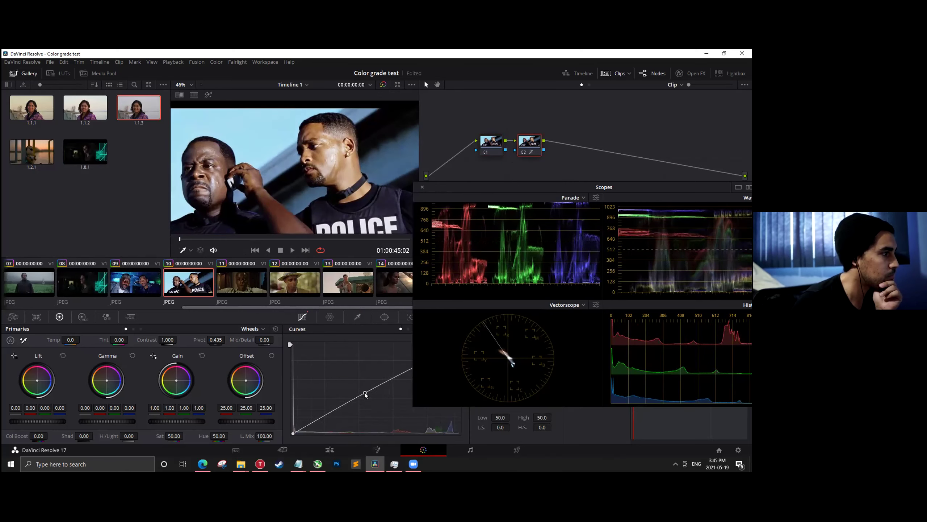
pyautogui.click(358, 316)
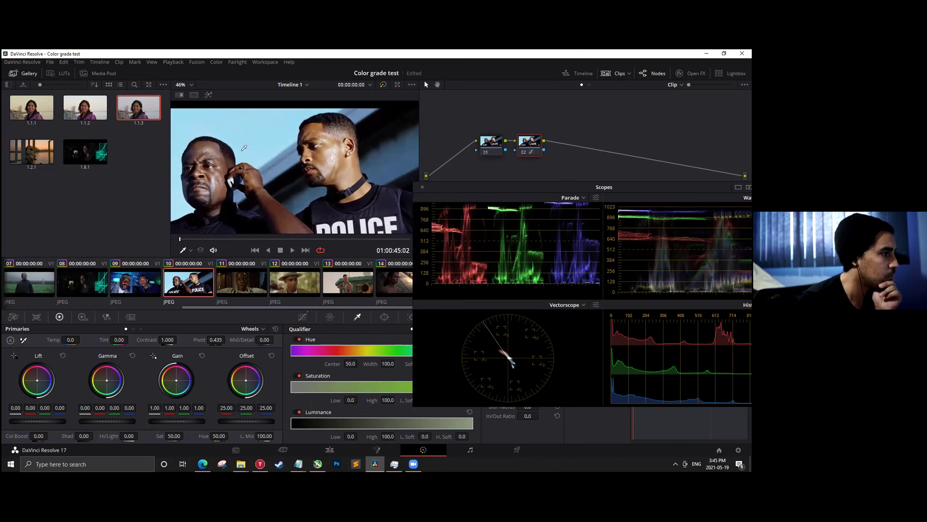
pyautogui.click(199, 143)
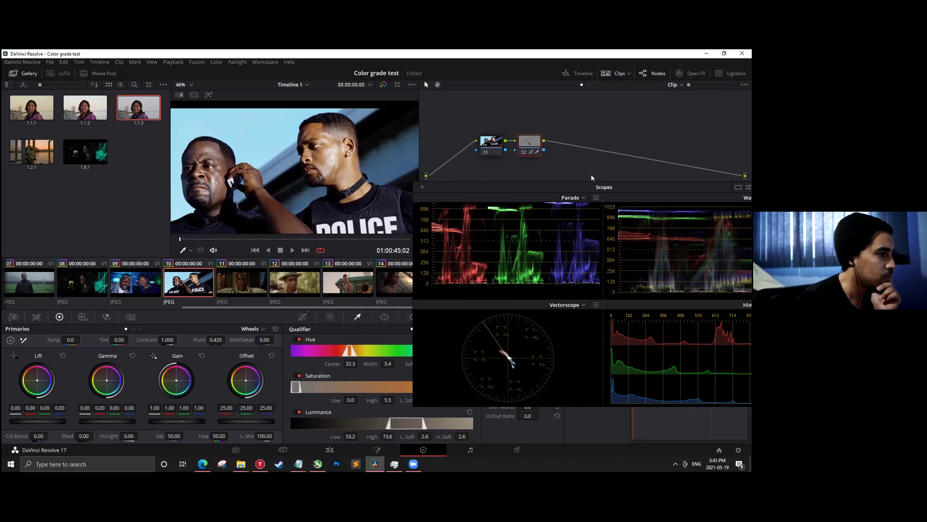
# Move the scopes window below the nodes and resample the phone-holding man's forehead with node 02's selection highlighted.
pyautogui.moveTo(591, 185); pyautogui.dragTo(564, 204)
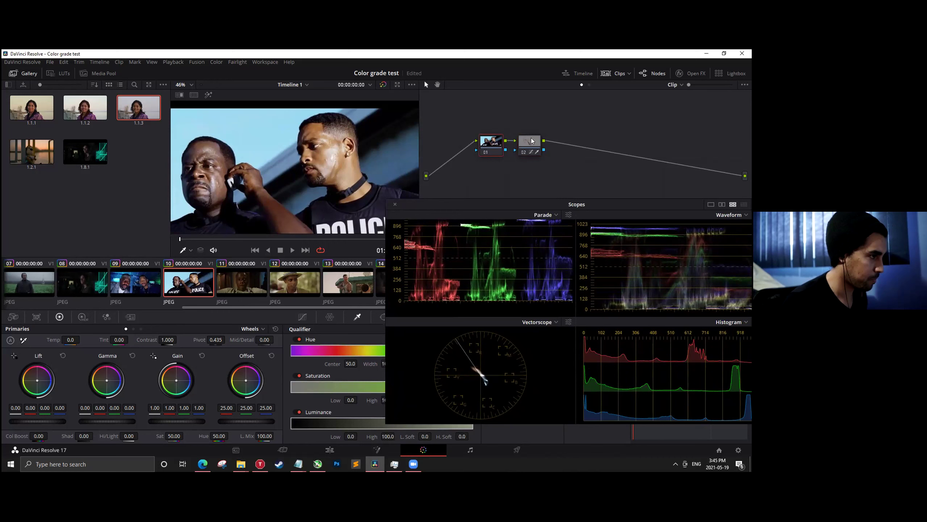
pyautogui.hotkey('shift', 'h')
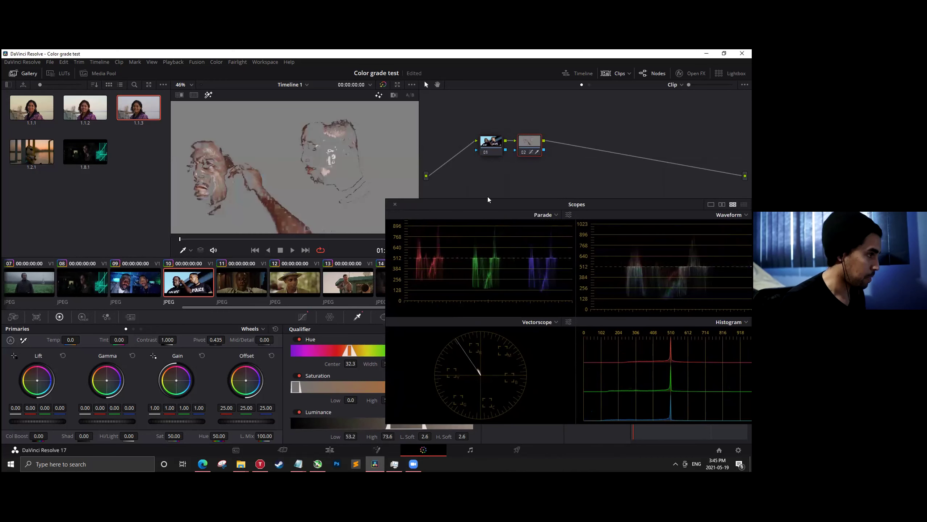
pyautogui.click(195, 145)
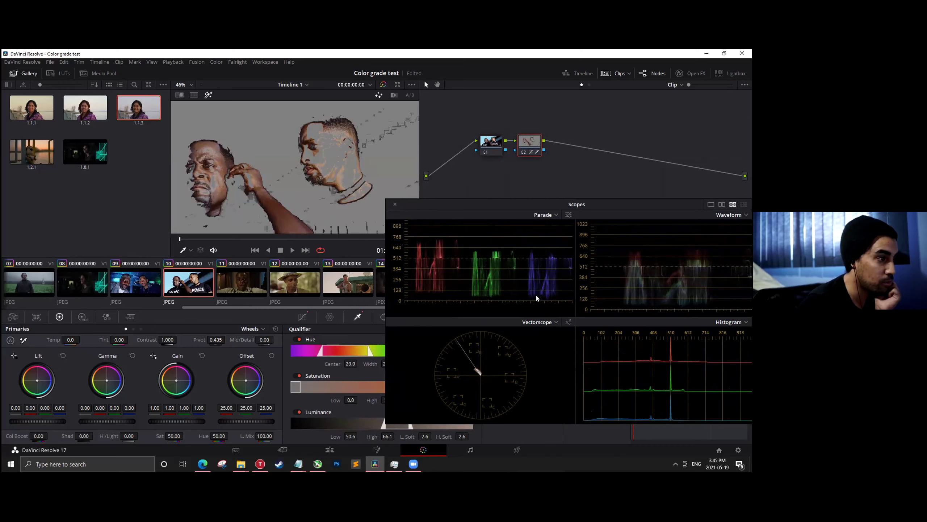
# Sample the man's facial skin in clip 11 with the Qualifier to examine its tones on the scopes.
pyautogui.click(249, 286)
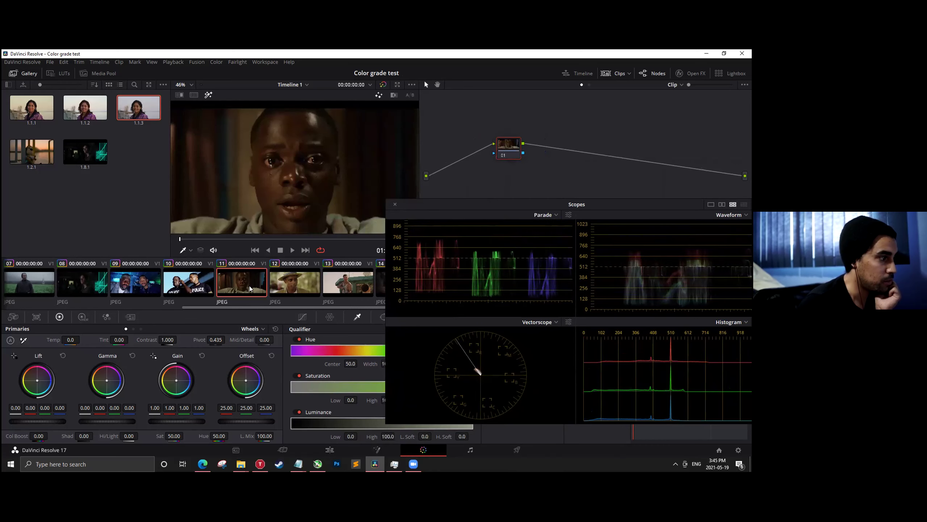
pyautogui.click(272, 119)
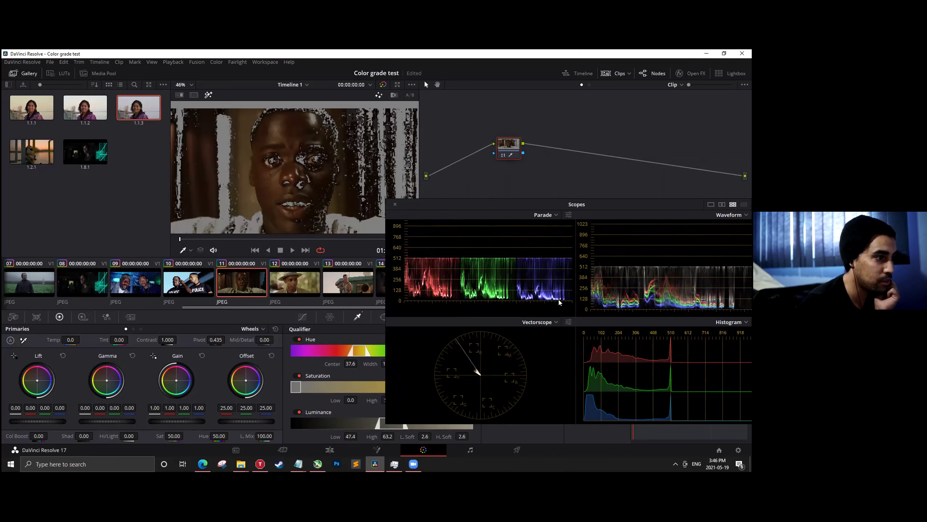
# Sample the facial skin of the man in the straw hat in clip 12 with the Qualifier.
pyautogui.scroll(-3, 256, 281)
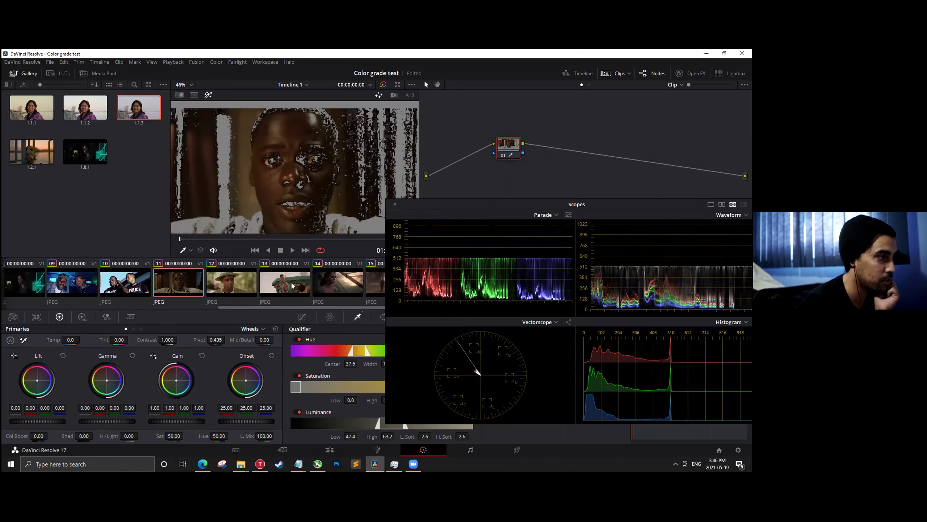
pyautogui.click(169, 280)
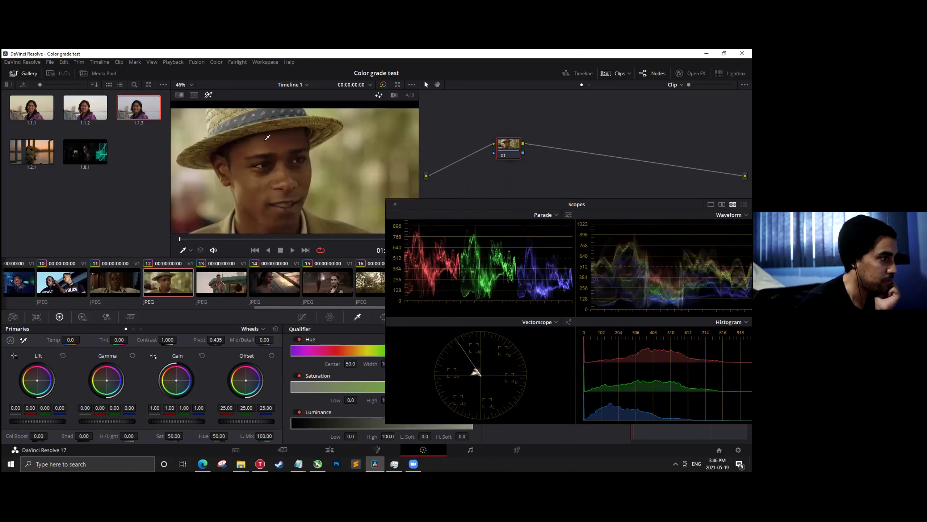
pyautogui.click(291, 136)
pyautogui.moveTo(262, 140); pyautogui.dragTo(286, 133)
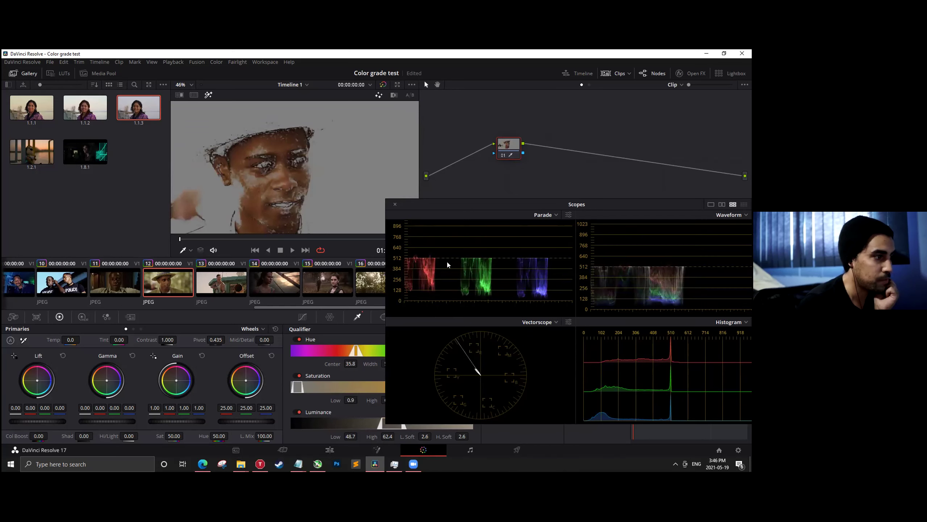
# Sample the woman's forehead in clip 17 with the Qualifier to examine her skin tones on the scopes.
pyautogui.scroll(-3, 256, 283)
pyautogui.click(302, 285)
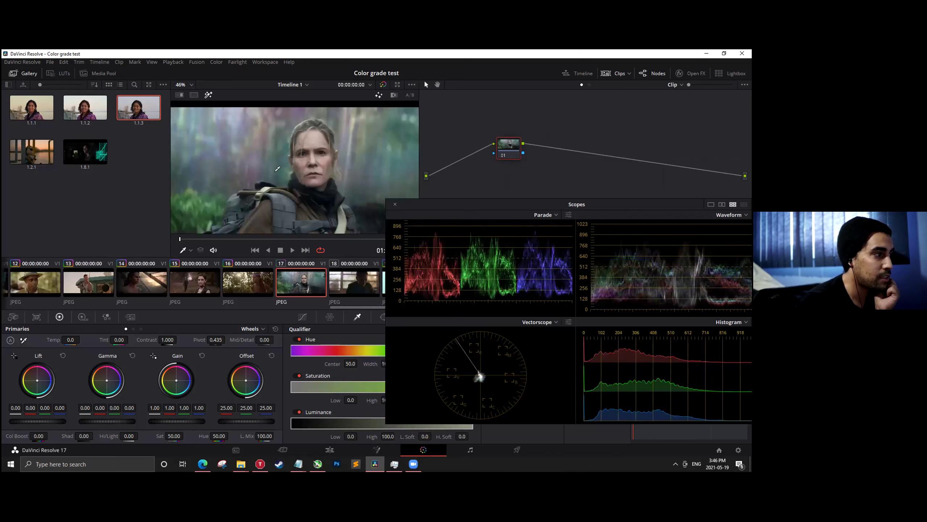
pyautogui.click(306, 143)
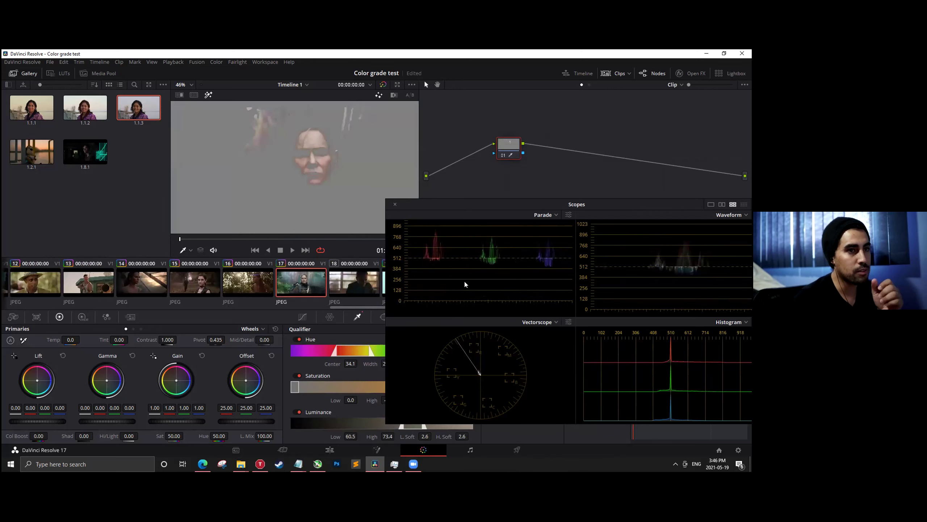
pyautogui.click(316, 139)
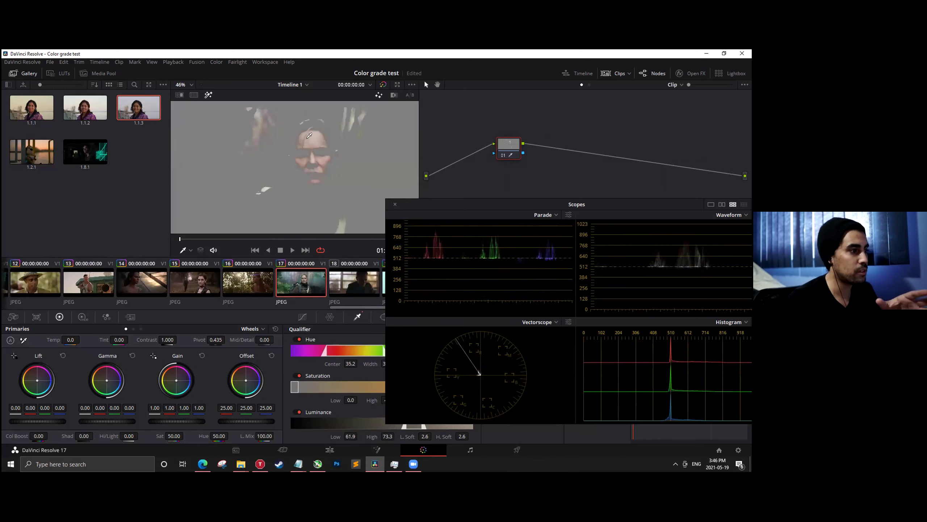
# Sample the skin of the person in clip 18 with the Qualifier to compare its tones on the scopes.
pyautogui.click(331, 285)
pyautogui.click(339, 222)
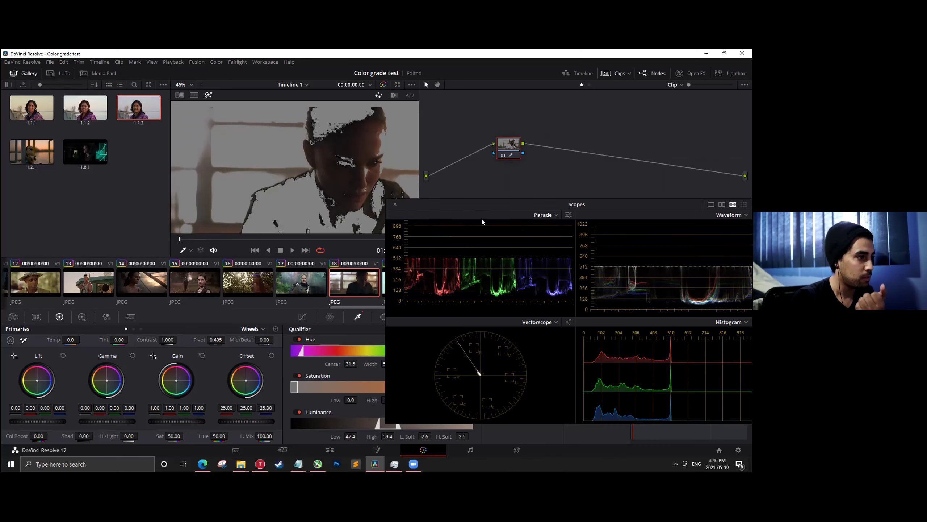
pyautogui.moveTo(482, 219); pyautogui.dragTo(437, 222)
# Sample the long-haired man's forehead in clip 25 with the Qualifier, repositioning the scopes window to uncover the clip and his face.
pyautogui.moveTo(269, 203); pyautogui.dragTo(176, 189)
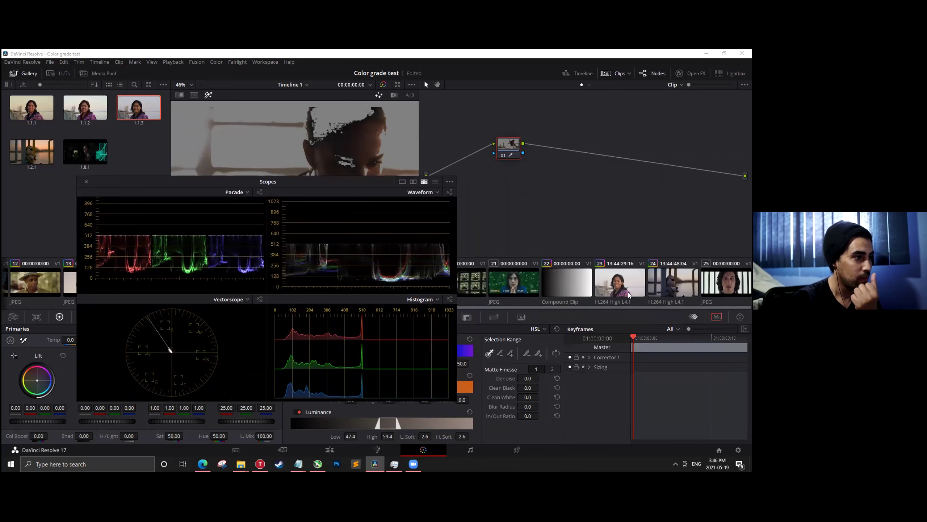
pyautogui.click(723, 283)
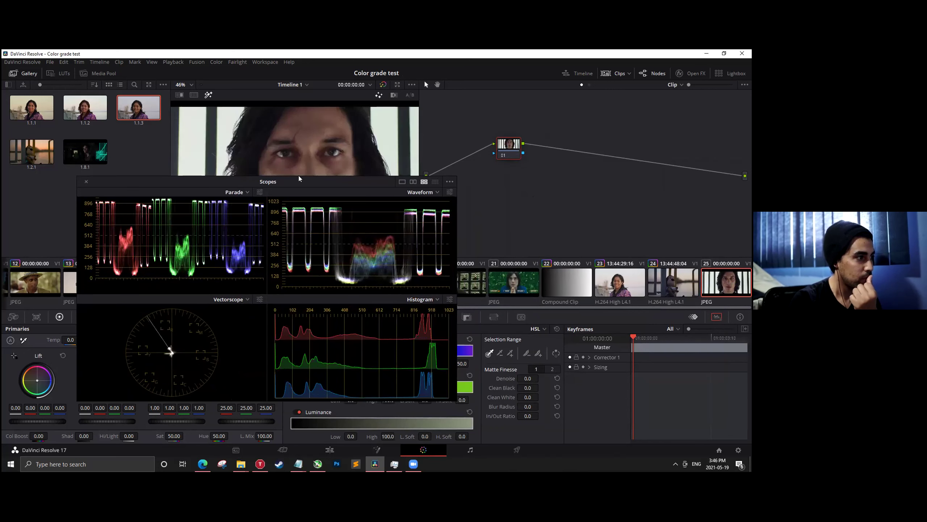
pyautogui.moveTo(299, 177); pyautogui.dragTo(446, 191)
pyautogui.click(316, 120)
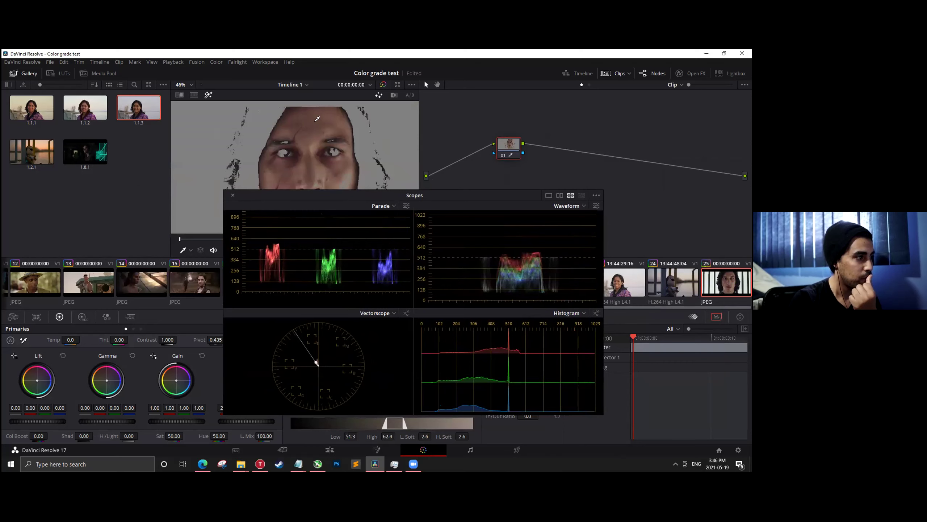
pyautogui.moveTo(352, 193); pyautogui.dragTo(425, 192)
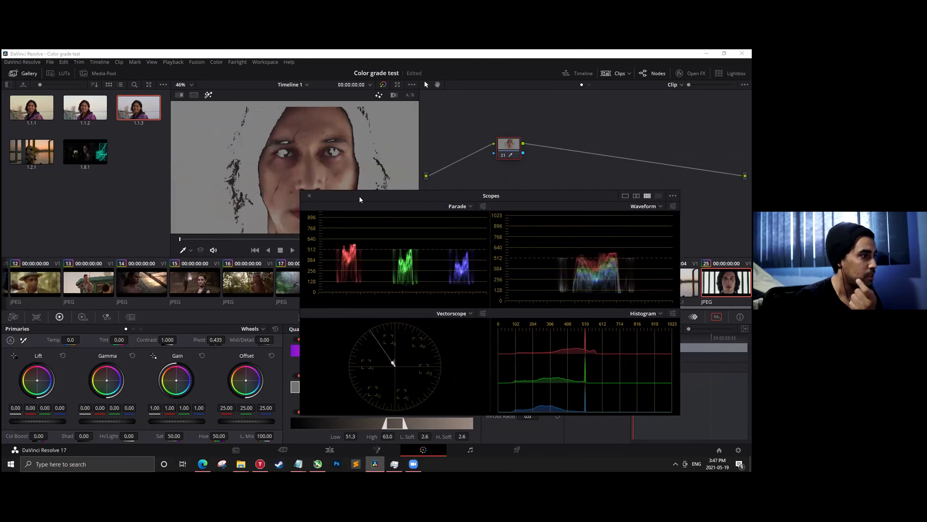
pyautogui.moveTo(359, 197); pyautogui.dragTo(410, 200)
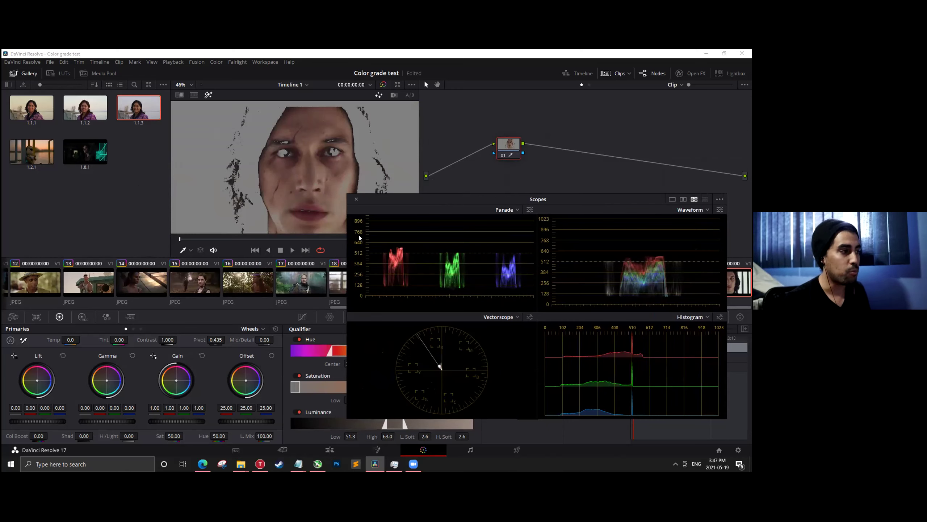
pyautogui.moveTo(540, 202); pyautogui.dragTo(475, 200)
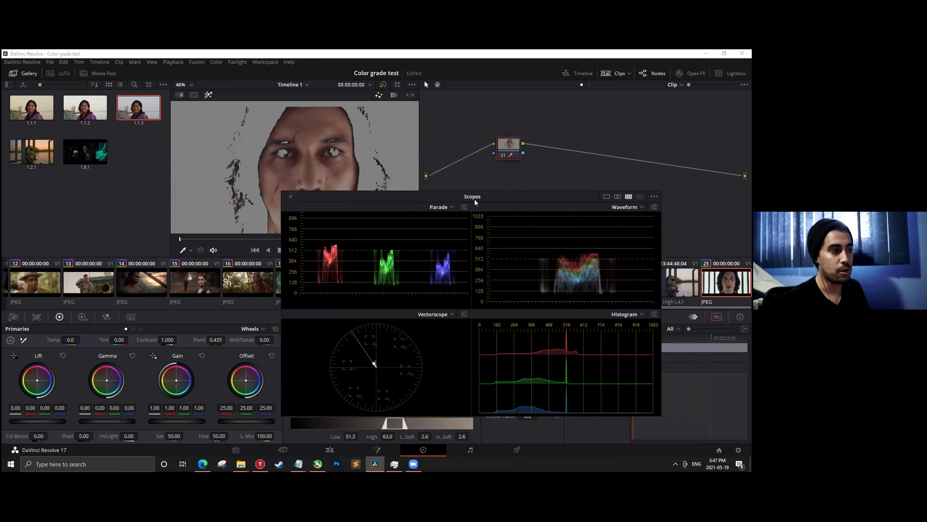
# Close the floating scopes window and display clip 23's whole frame in the viewer at 26% zoom.
pyautogui.click(290, 197)
pyautogui.click(630, 285)
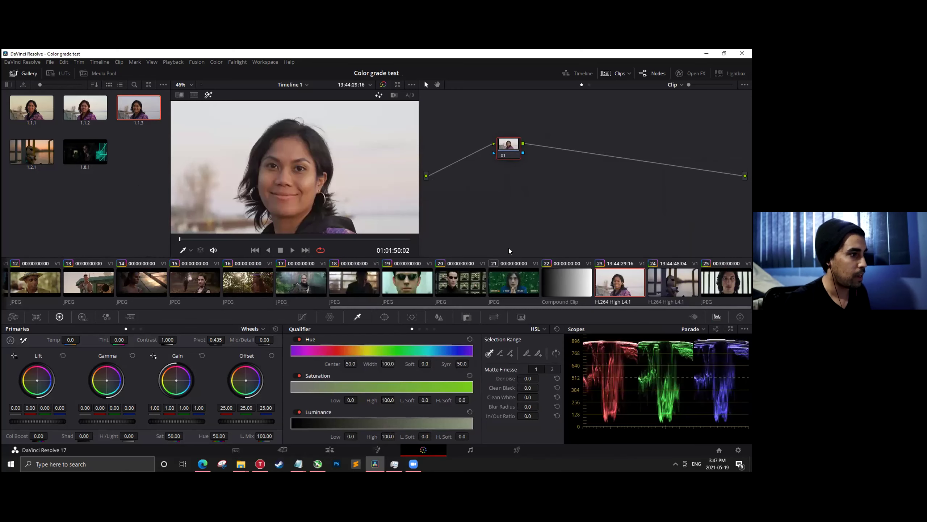
pyautogui.scroll(-2, 290, 182)
pyautogui.scroll(-2, 288, 179)
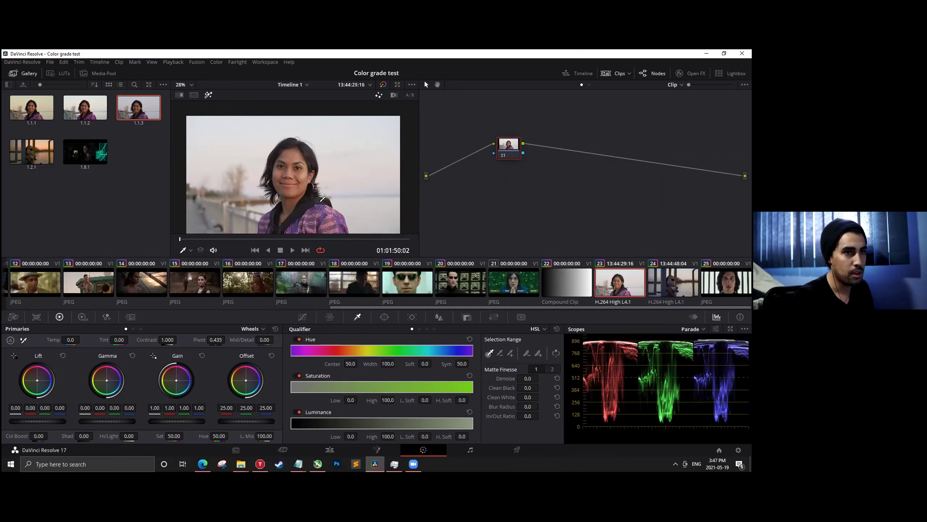
pyautogui.scroll(-2, 319, 200)
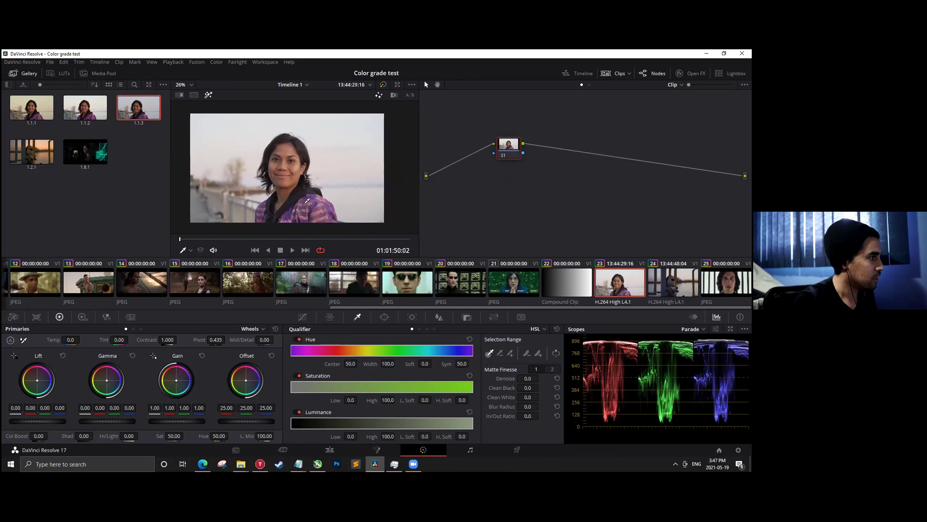
# Hide the gallery, show the custom curves and place clip 23's corrector node close to the source input.
pyautogui.moveTo(513, 146); pyautogui.dragTo(462, 157)
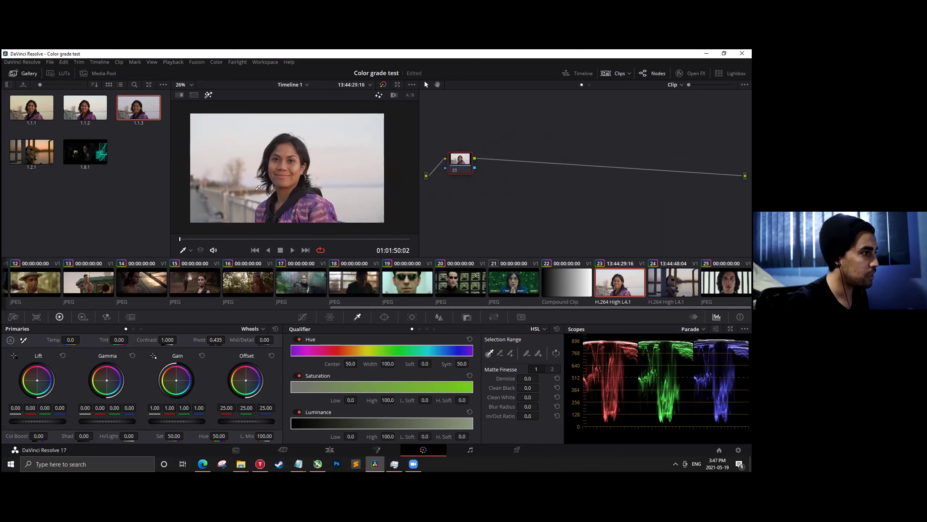
pyautogui.click(29, 72)
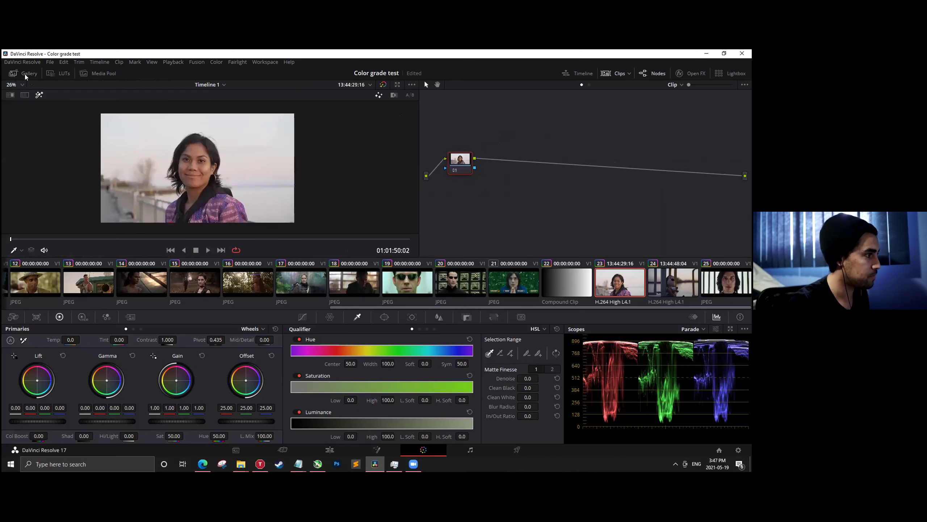
pyautogui.moveTo(467, 170); pyautogui.dragTo(458, 175)
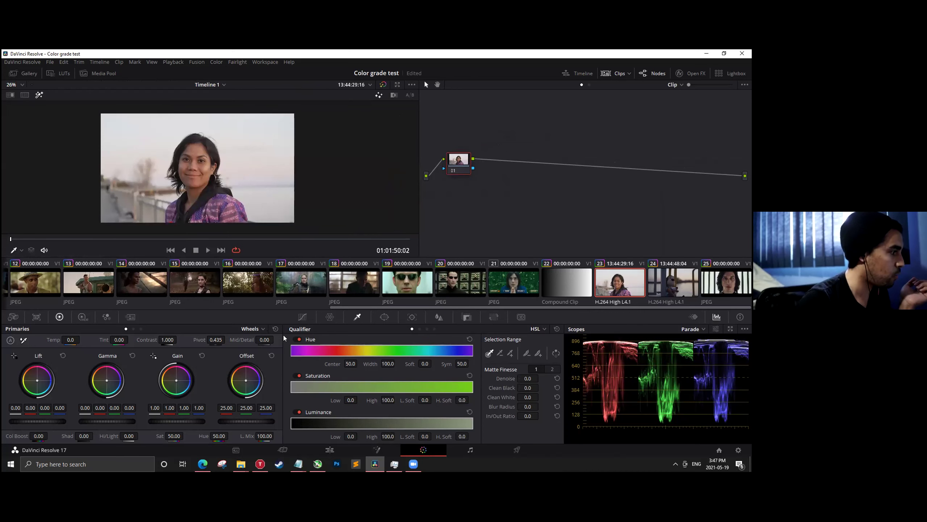
pyautogui.click(308, 318)
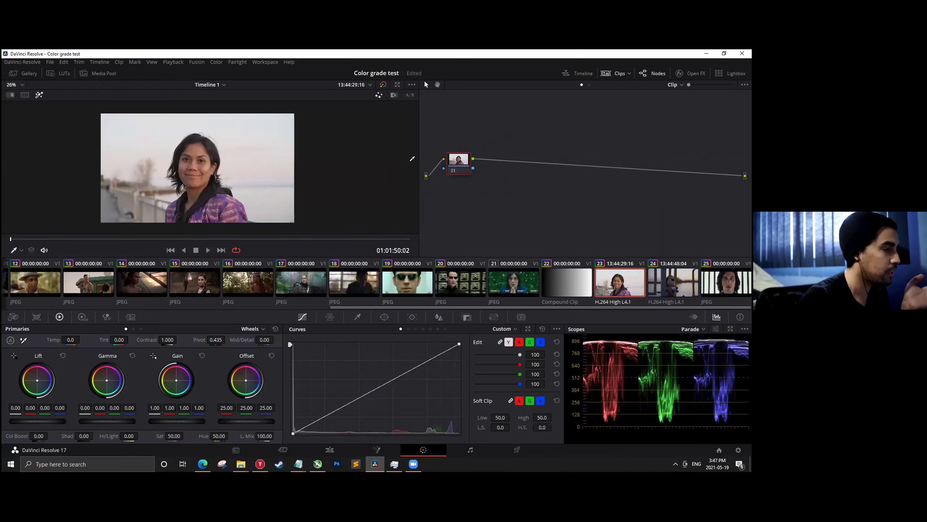
pyautogui.moveTo(454, 168); pyautogui.dragTo(449, 179)
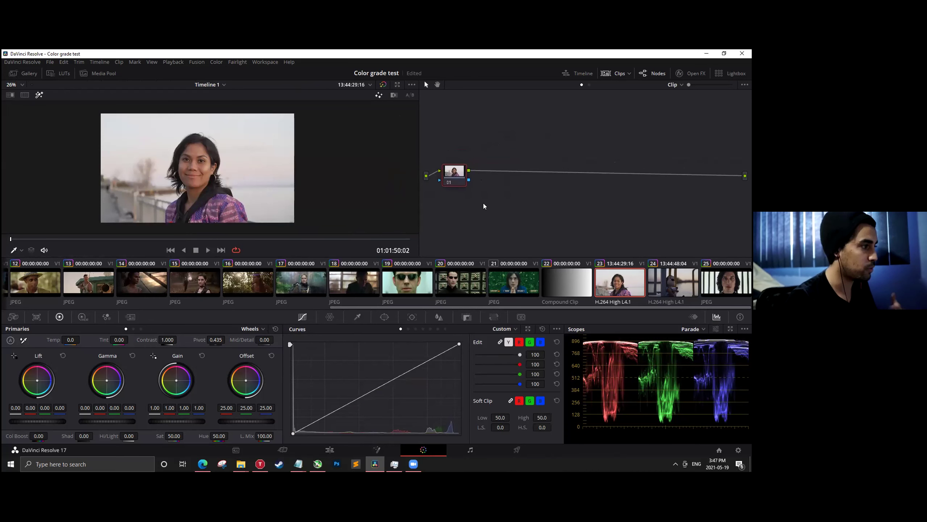
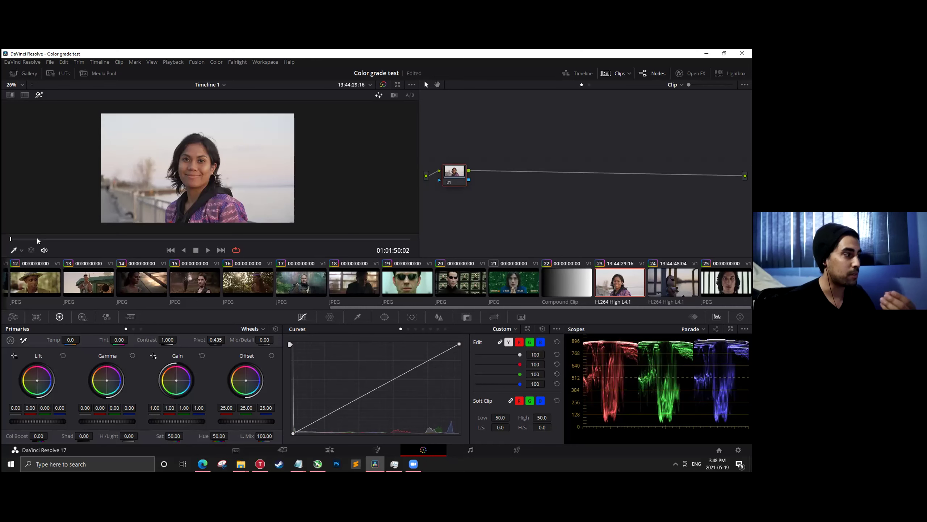
# Scrub clip 23 to 01:01:55:16 and shift its corrector node slightly upward in the node graph.
pyautogui.moveTo(45, 238); pyautogui.dragTo(356, 241)
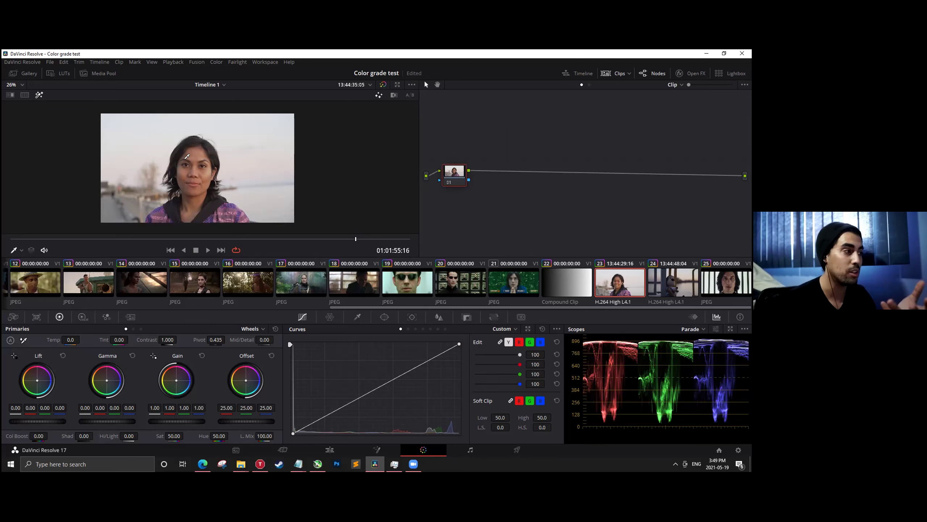
pyautogui.moveTo(456, 172); pyautogui.dragTo(461, 167)
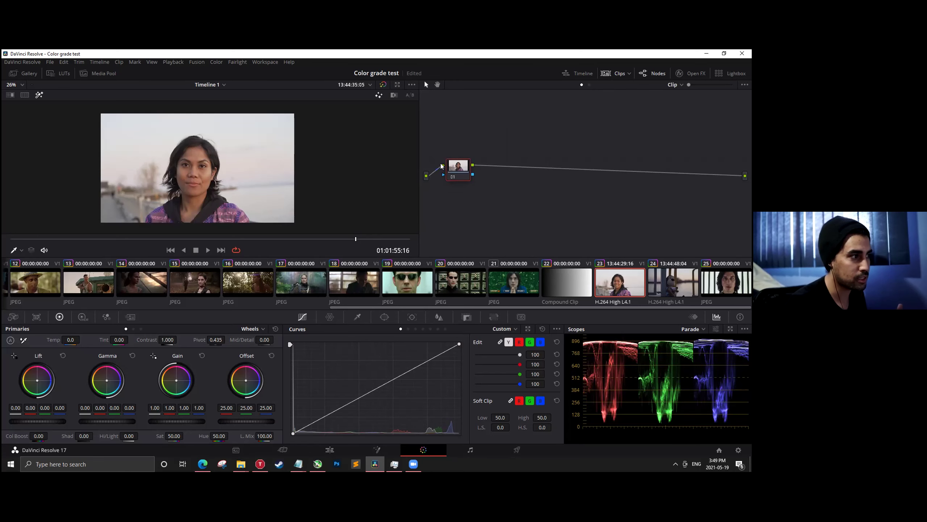
pyautogui.moveTo(460, 173); pyautogui.dragTo(458, 158)
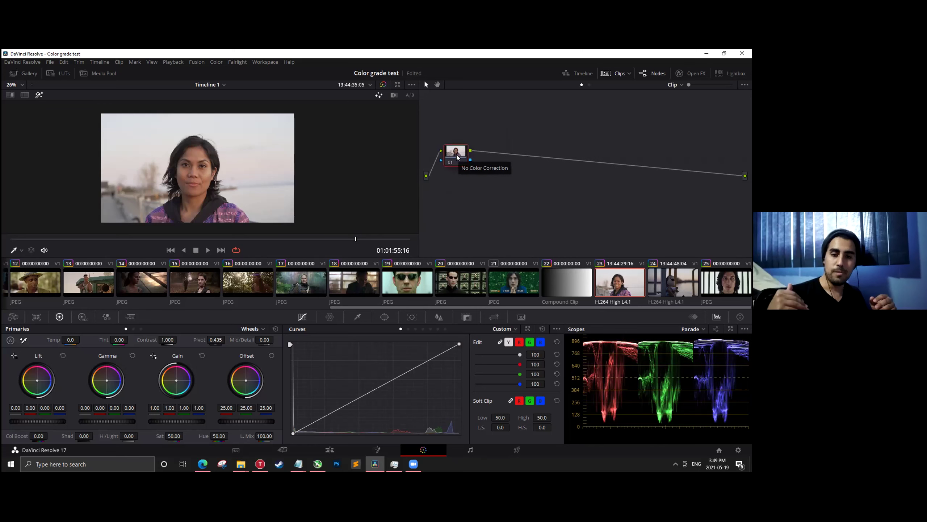
# Launch Lightroom Classic, return to DaVinci Resolve while it loads and shift clip 23's node slightly downward.
pyautogui.click(98, 460)
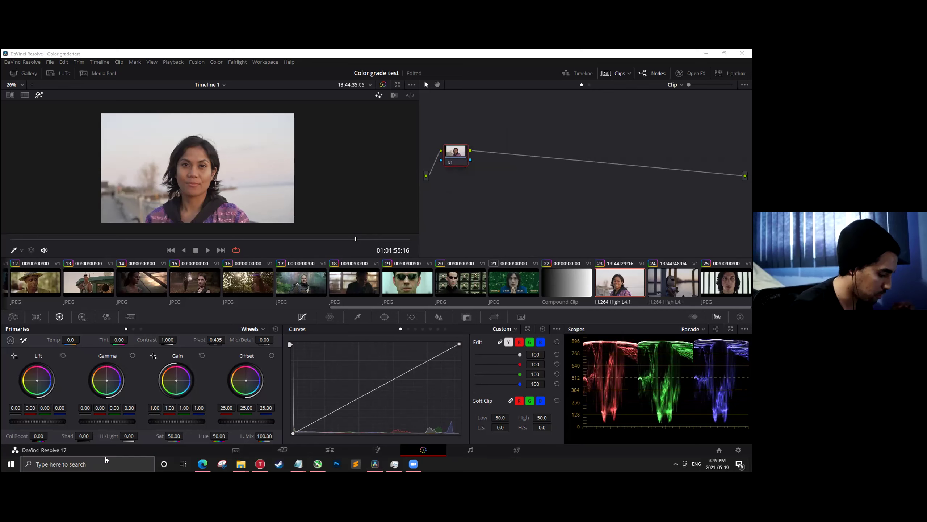
pyautogui.write('li')
pyautogui.press('Return')
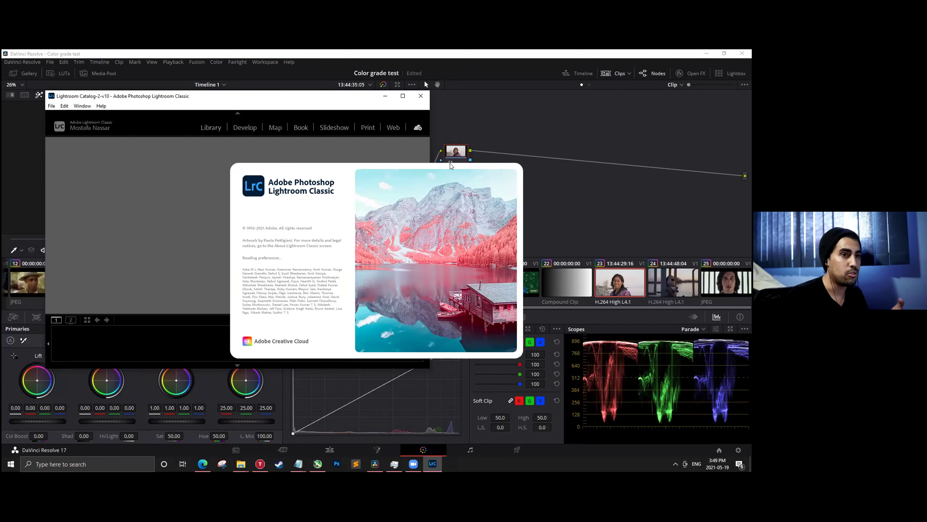
pyautogui.click(470, 67)
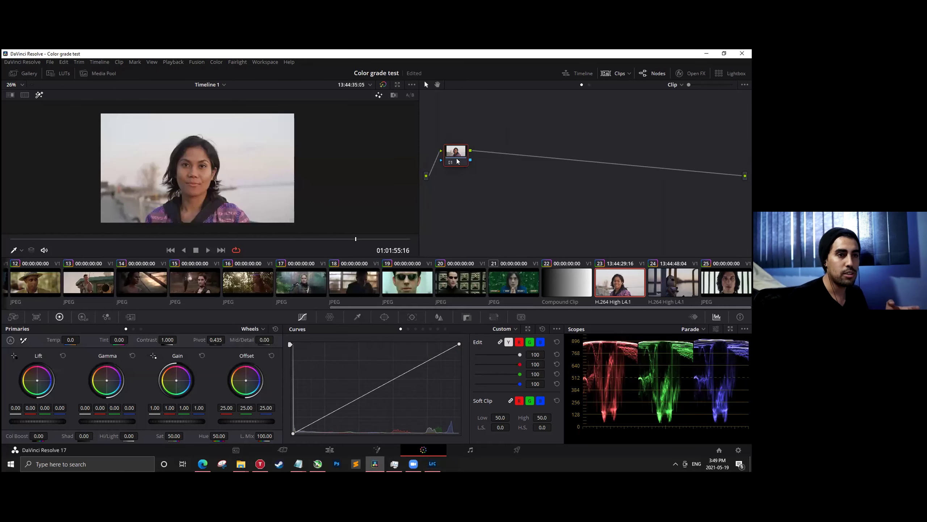
pyautogui.moveTo(455, 159); pyautogui.dragTo(455, 172)
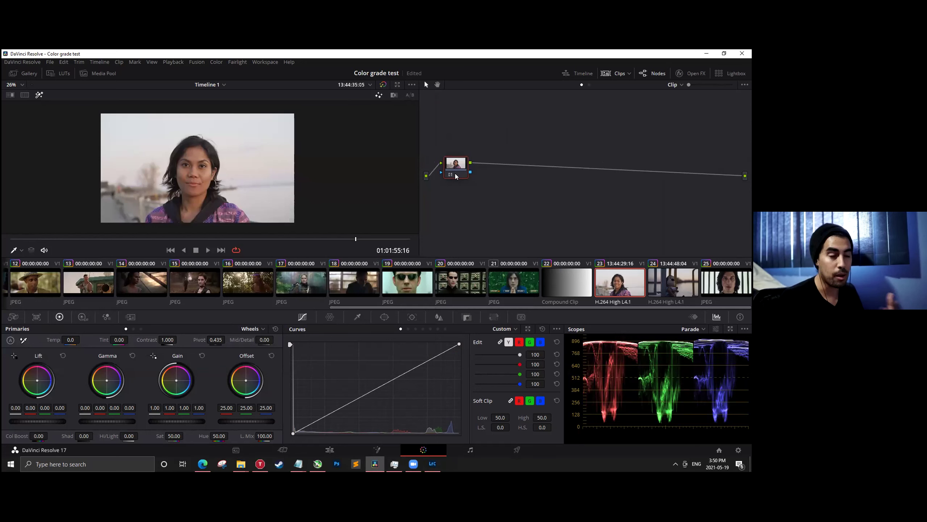
# Switch to Lightroom Classic, maximize its window and reset the TRAP photo's develop settings.
pyautogui.click(433, 464)
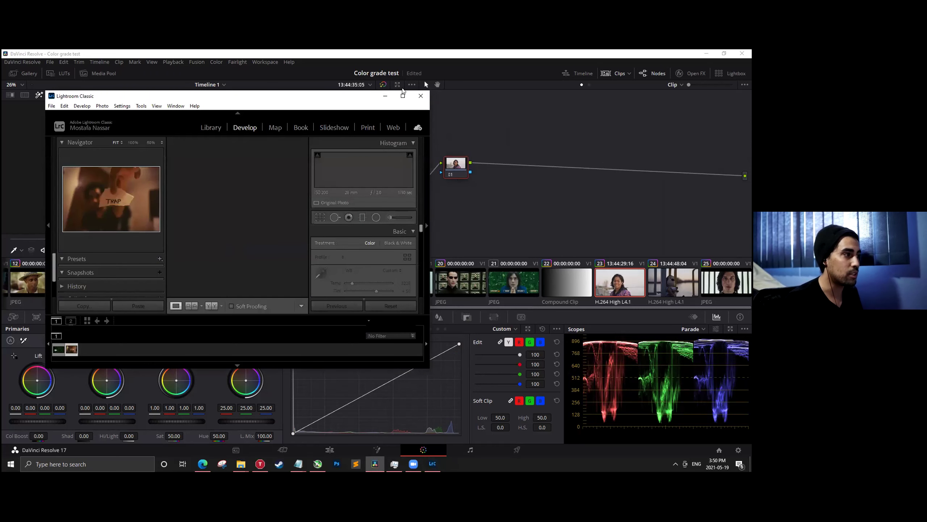
pyautogui.click(403, 96)
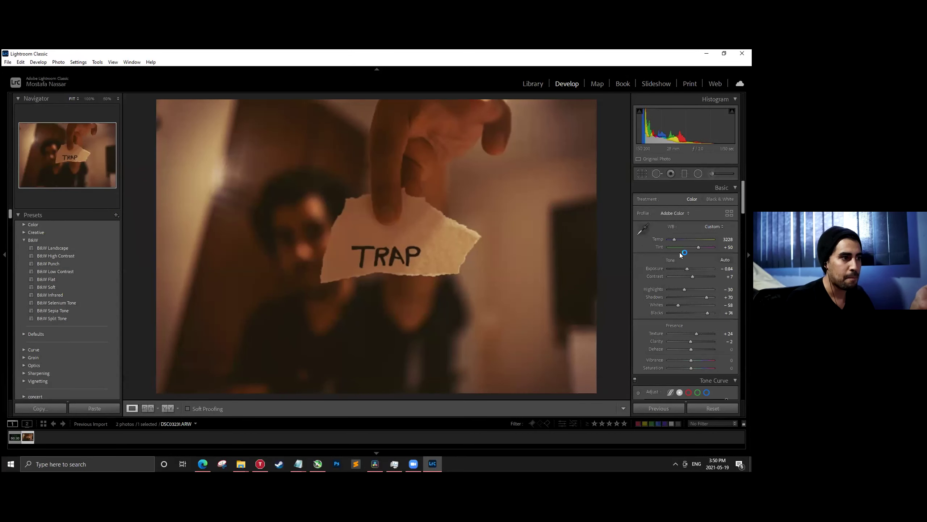
pyautogui.click(703, 407)
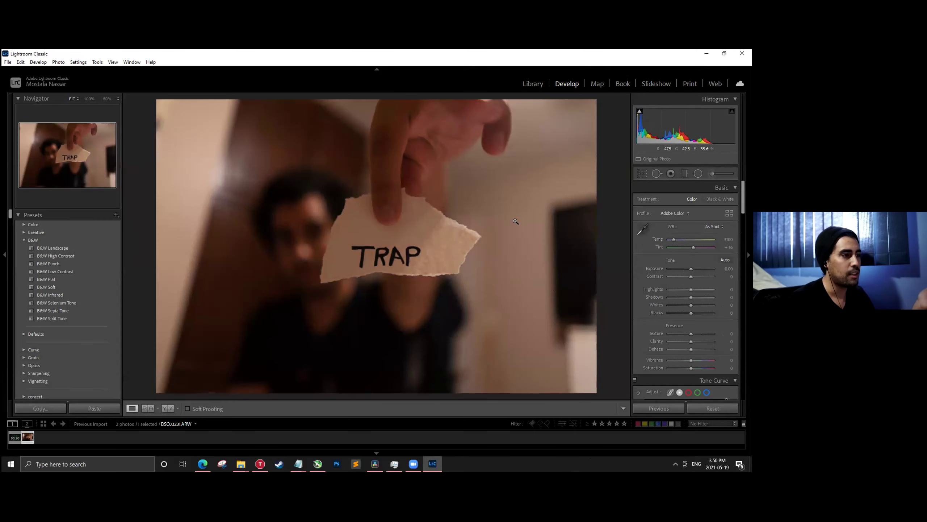
# Set the photo's Temp to 4456, Tint -26, Exposure +2.46, Contrast +35, Highlights +25, Shadows +19 and Whites +18, and switch back to DaVinci Resolve.
pyautogui.moveTo(673, 239)
pyautogui.mouseDown()
pyautogui.moveTo(687, 238)
pyautogui.moveTo(677, 239)
pyautogui.mouseUp()
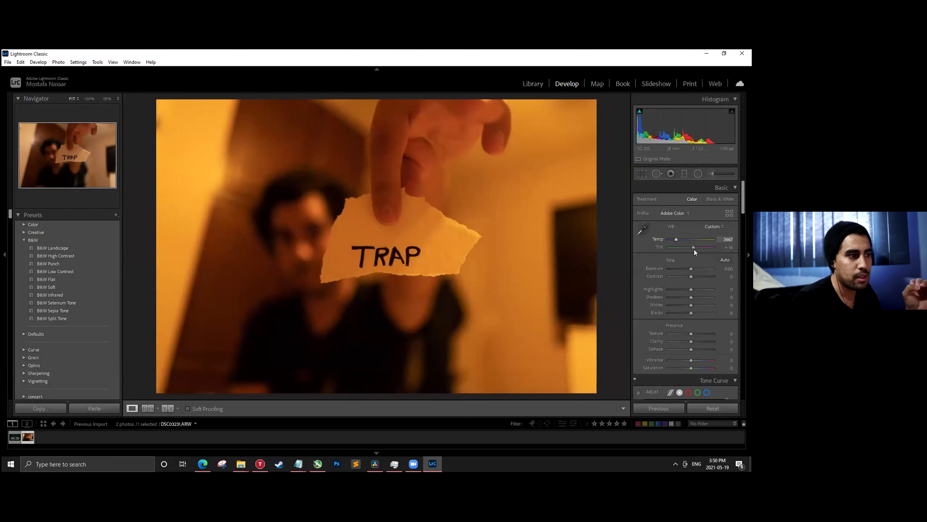
pyautogui.moveTo(674, 241); pyautogui.dragTo(696, 305)
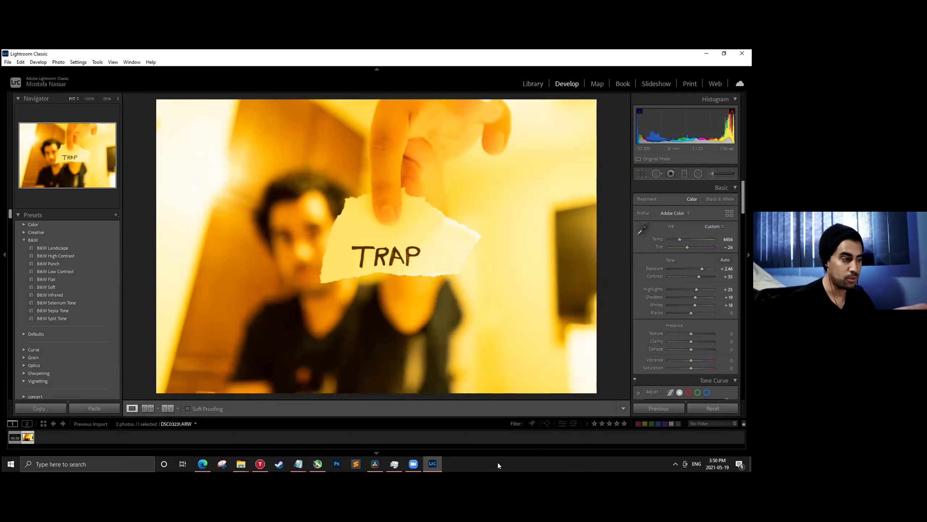
pyautogui.click(374, 463)
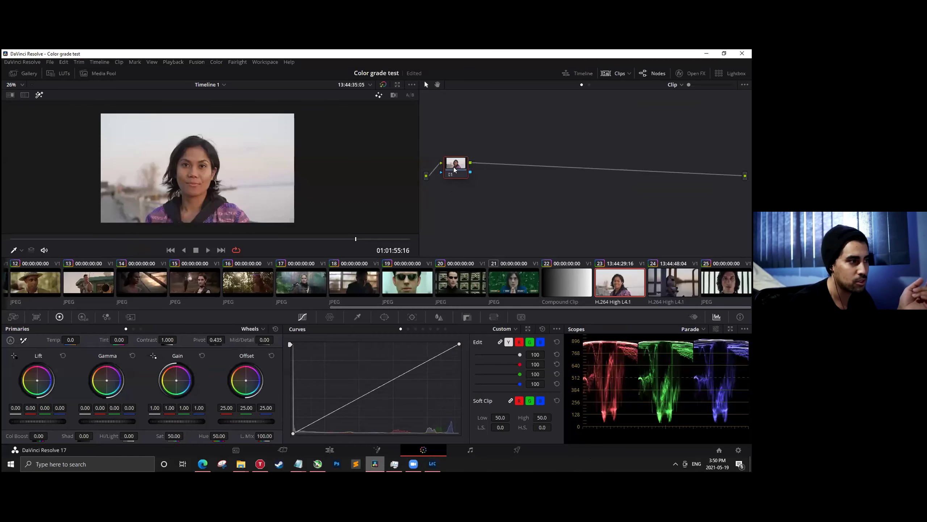
# Add four serial nodes in a row after clip 23's first node.
pyautogui.rightClick(455, 169)
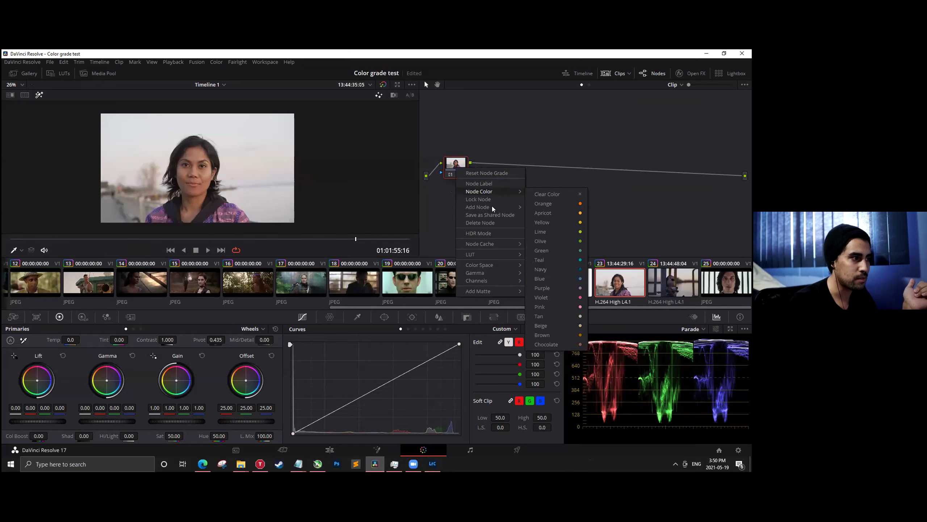
pyautogui.moveTo(496, 207)
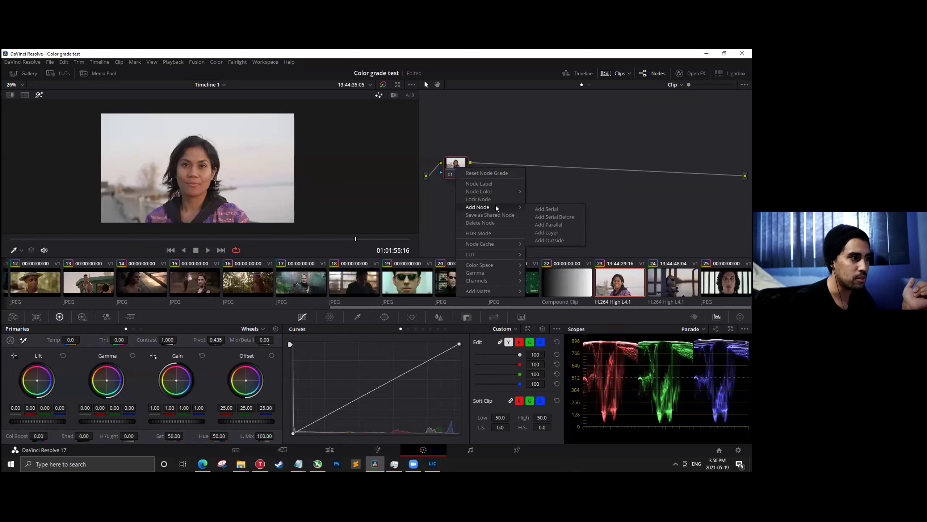
pyautogui.click(548, 210)
pyautogui.rightClick(495, 165)
pyautogui.moveTo(529, 210)
pyautogui.click(584, 213)
pyautogui.rightClick(544, 167)
pyautogui.moveTo(570, 201)
pyautogui.click(620, 208)
pyautogui.rightClick(575, 168)
pyautogui.moveTo(606, 209)
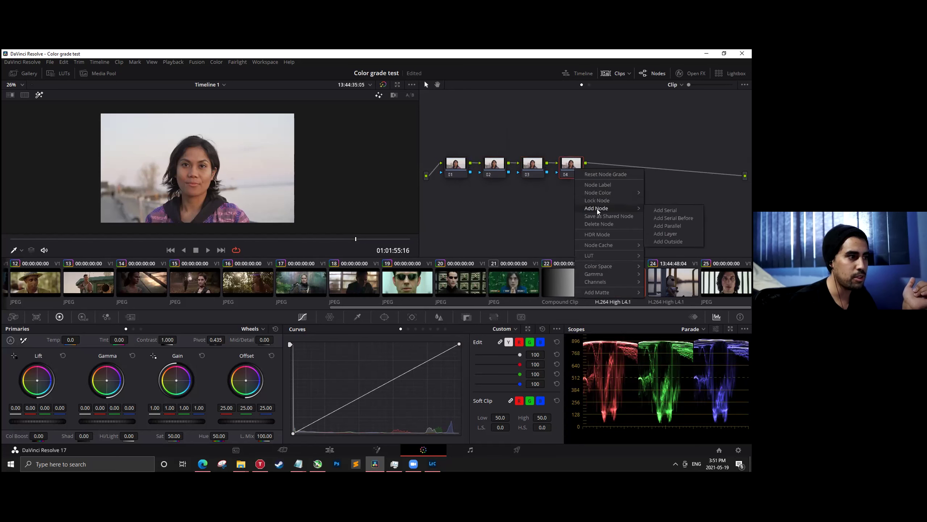
pyautogui.click(664, 212)
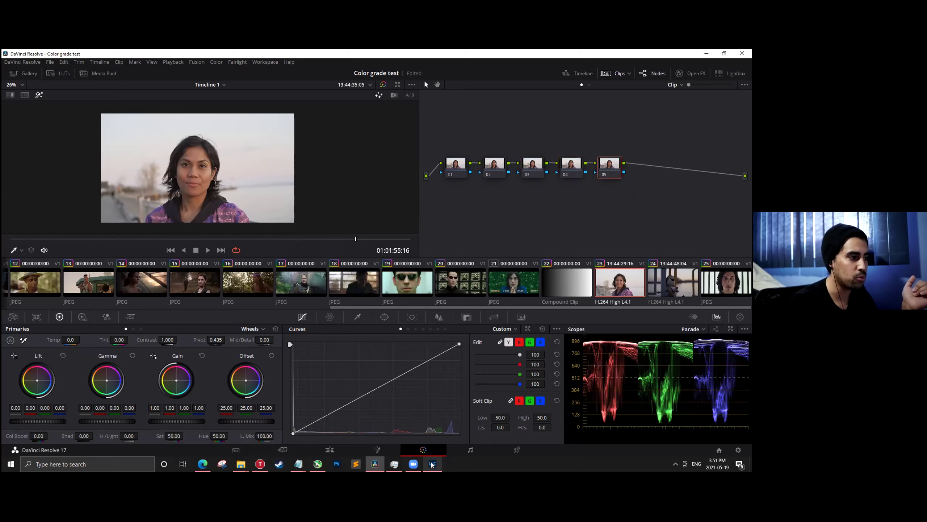
# Switch to Lightroom Classic, look over the Tone Curve and HSL adjustments, reset the TRAP photo's develop settings and return to DaVinci Resolve.
pyautogui.hotkey('alt', 'Tab')
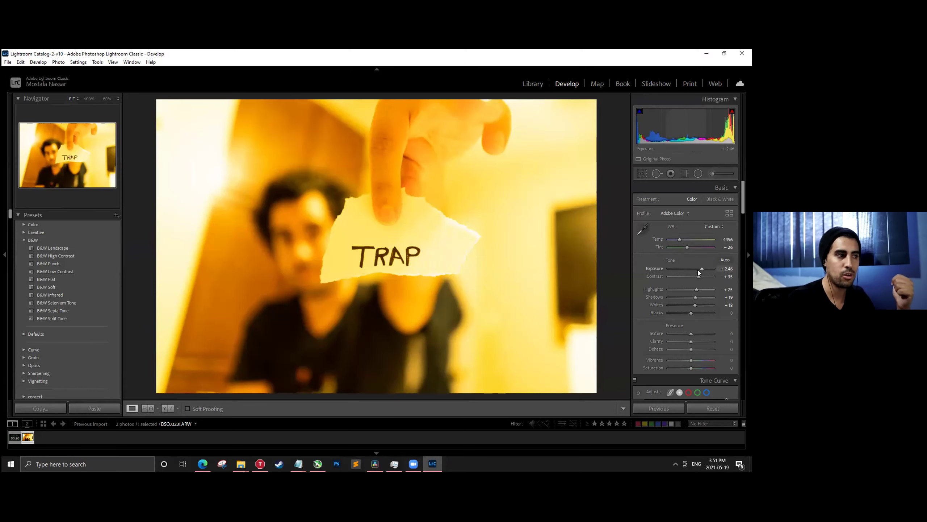
pyautogui.scroll(-10, 689, 295)
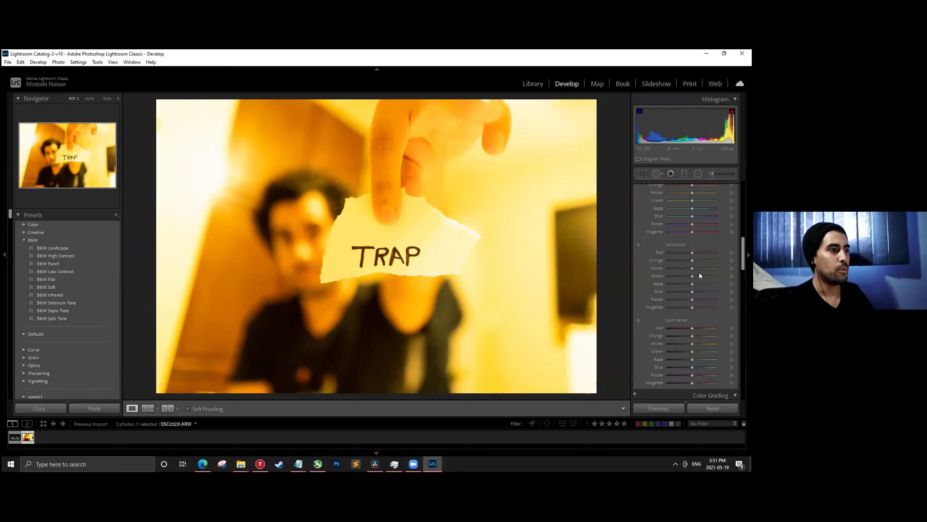
pyautogui.scroll(5, 691, 291)
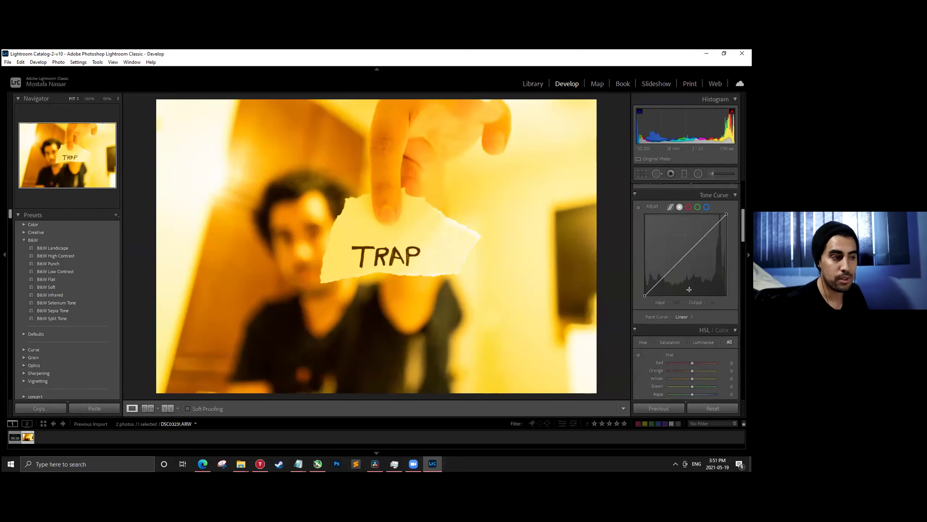
pyautogui.click(712, 408)
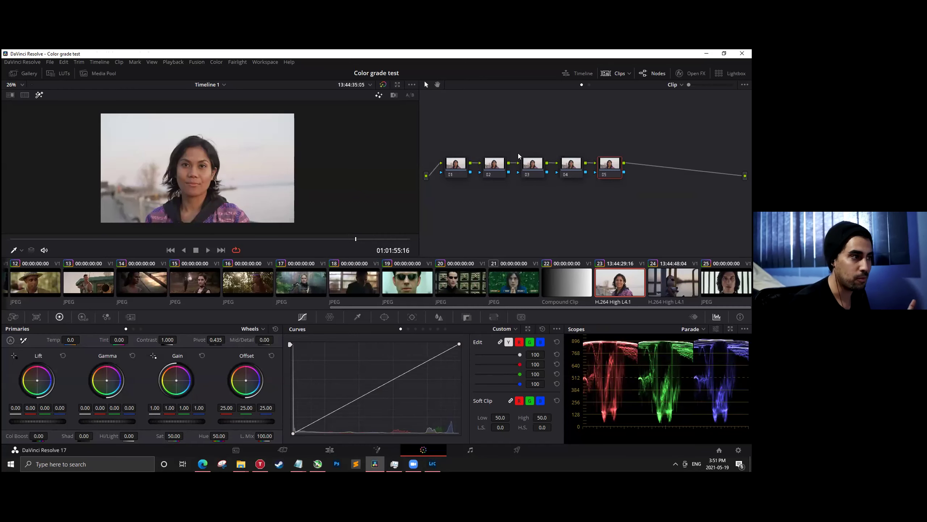
# Shift node 01 closer to the graph's source input and move nodes 02 to 05 along behind it.
pyautogui.click(456, 165)
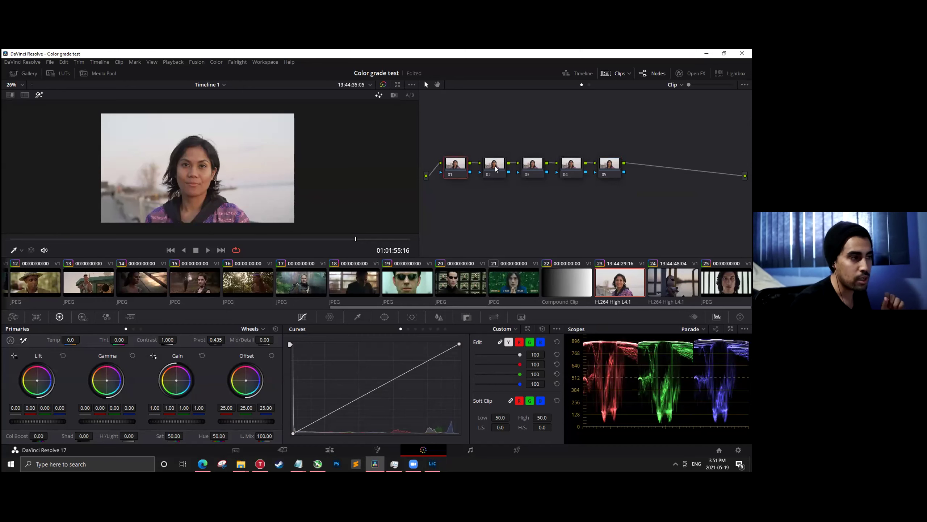
pyautogui.moveTo(455, 171); pyautogui.dragTo(448, 171)
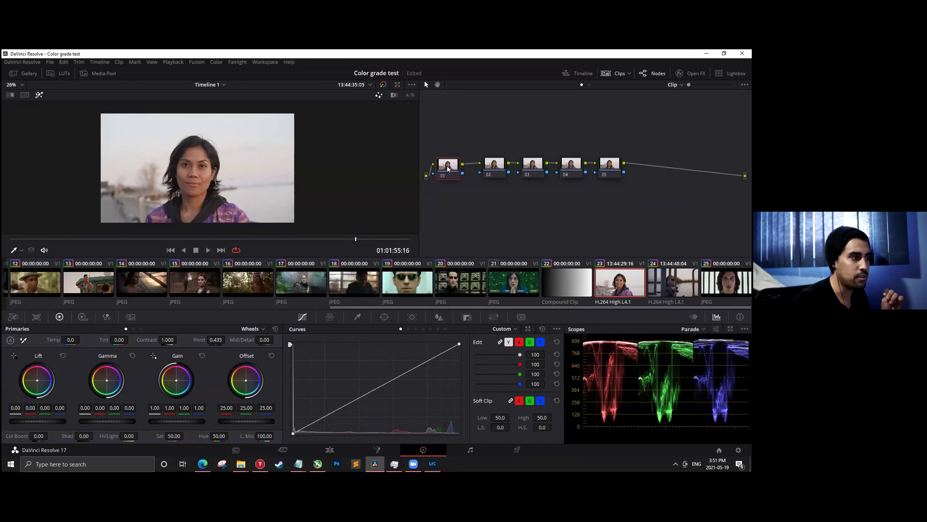
pyautogui.moveTo(451, 175); pyautogui.dragTo(448, 174)
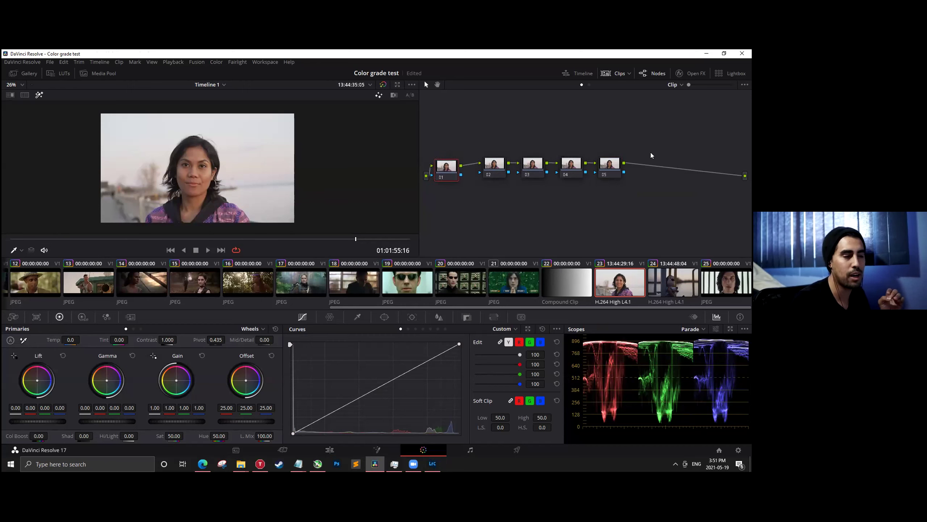
pyautogui.moveTo(662, 150); pyautogui.dragTo(482, 167)
# Label node 02 "Highlights".
pyautogui.rightClick(482, 176)
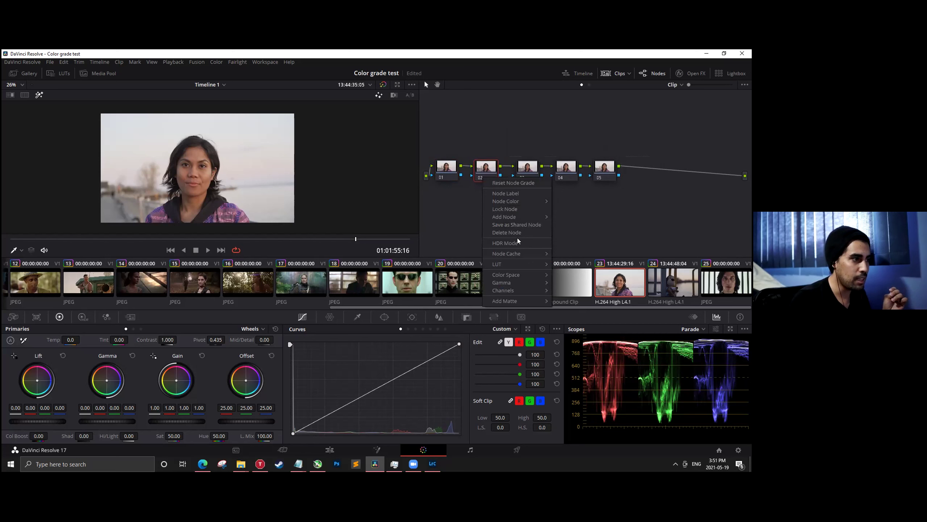
pyautogui.click(511, 194)
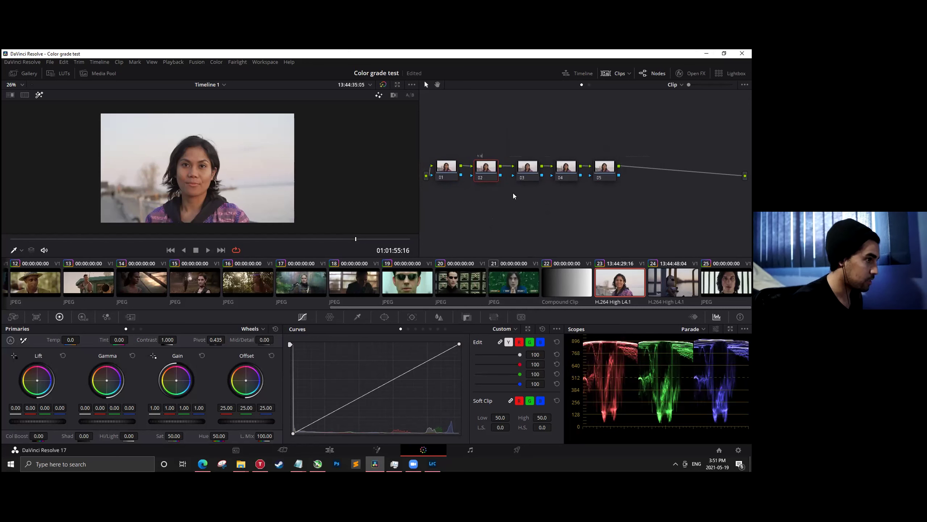
pyautogui.write('High')
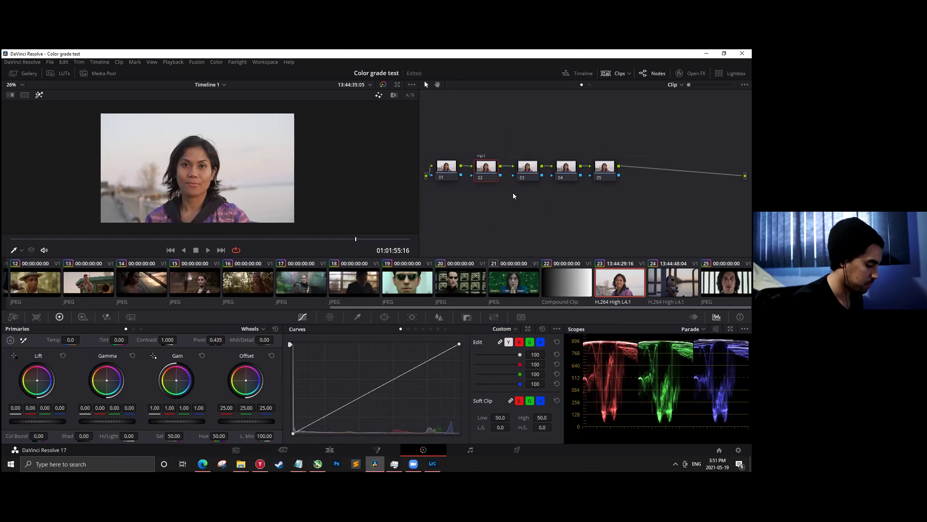
pyautogui.write('lights')
pyautogui.press('Return')
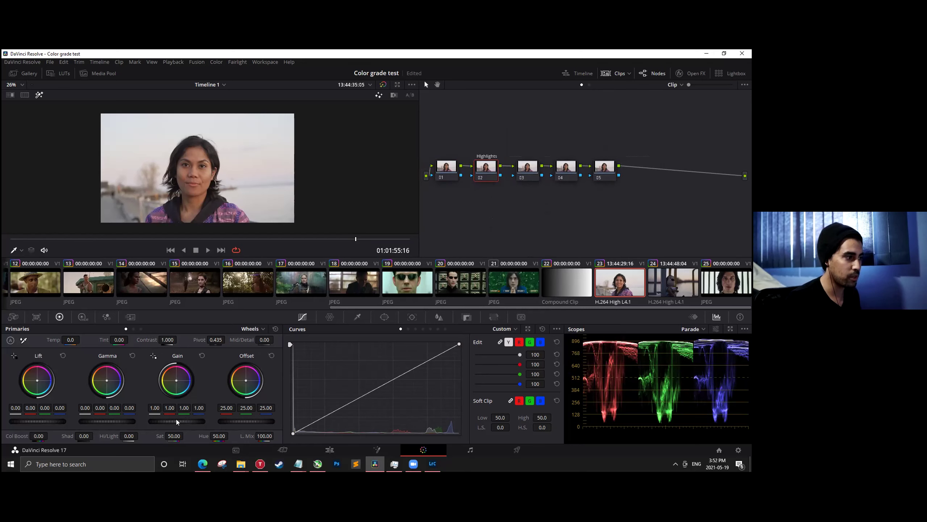
# Open the scopes in a floating window and set the Highlights node's Gain to 0.83 and Lift to -0.01.
pyautogui.click(730, 329)
pyautogui.moveTo(524, 198); pyautogui.dragTo(581, 223)
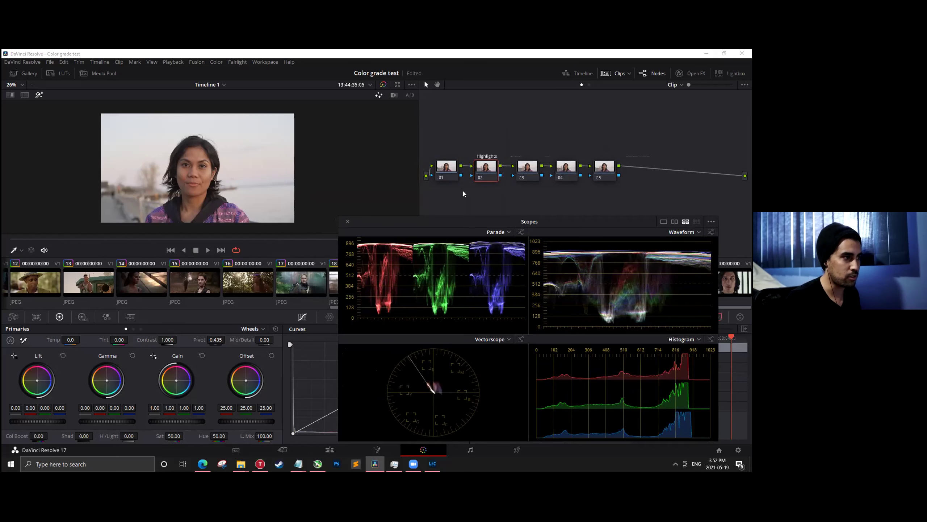
pyautogui.moveTo(183, 421)
pyautogui.mouseDown()
pyautogui.moveTo(159, 421)
pyautogui.moveTo(172, 421)
pyautogui.mouseUp()
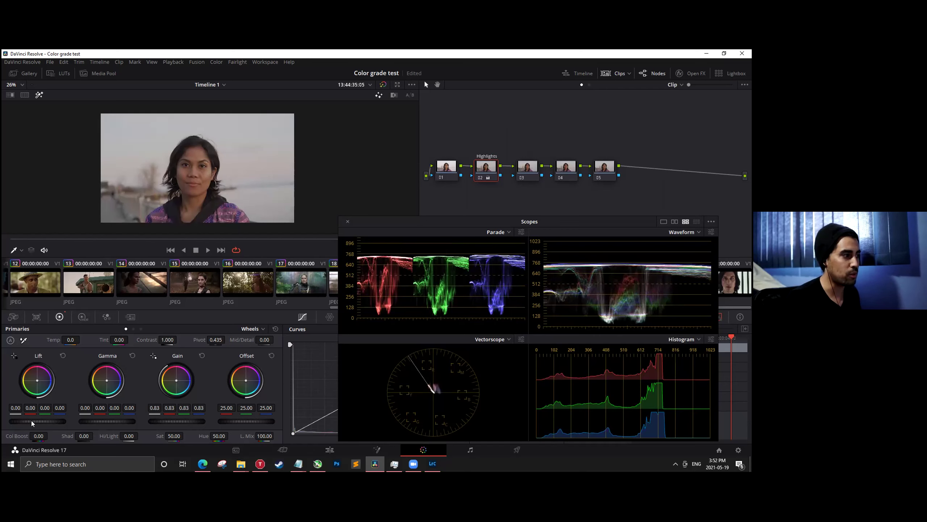
pyautogui.moveTo(38, 421)
pyautogui.mouseDown()
pyautogui.moveTo(53, 420)
pyautogui.moveTo(31, 421)
pyautogui.mouseUp()
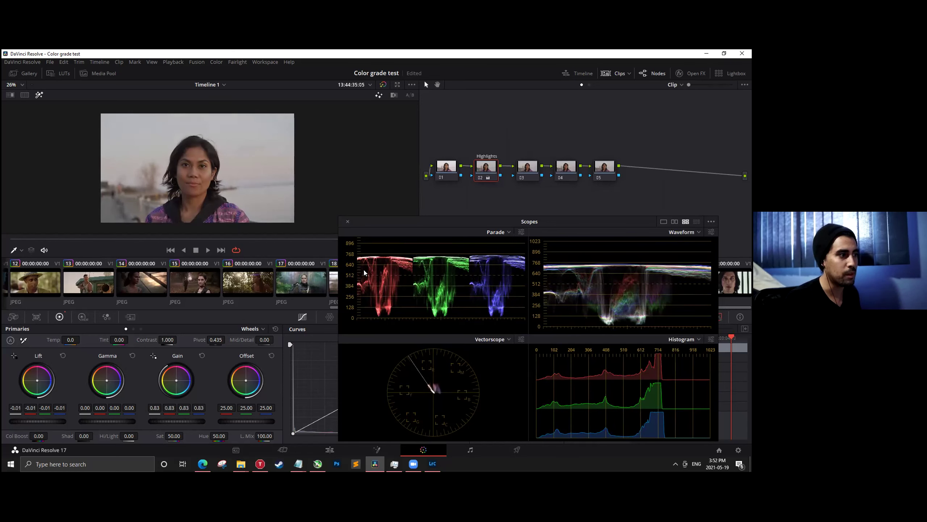
# Check clip 13's scopes for comparison, return to clip 23 and set the Highlights node's Gain to 0.95.
pyautogui.click(93, 285)
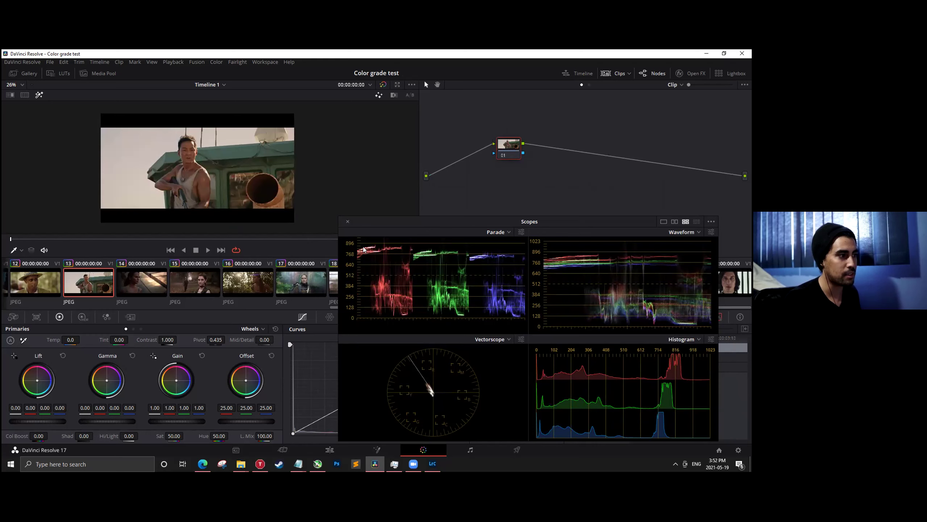
pyautogui.moveTo(542, 223); pyautogui.dragTo(595, 219)
pyautogui.click(612, 286)
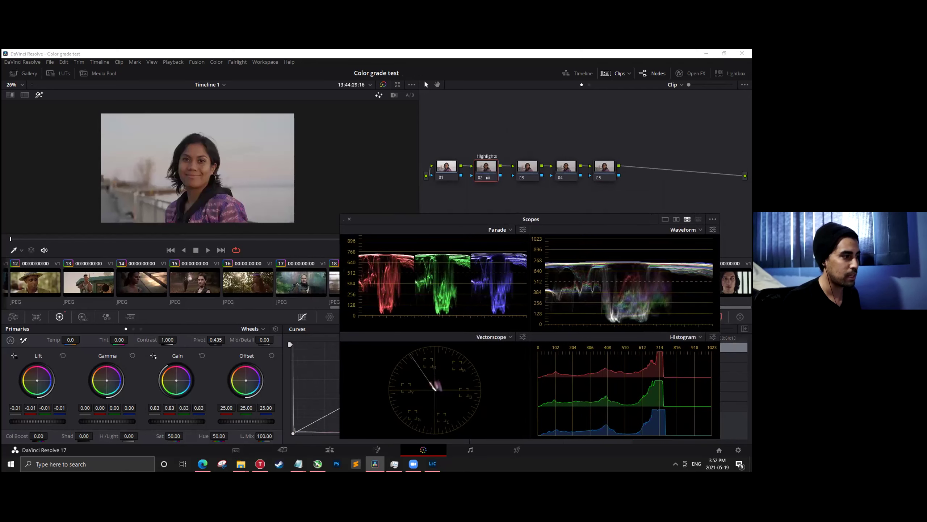
pyautogui.moveTo(172, 422); pyautogui.dragTo(189, 422)
pyautogui.scroll(-2, 478, 236)
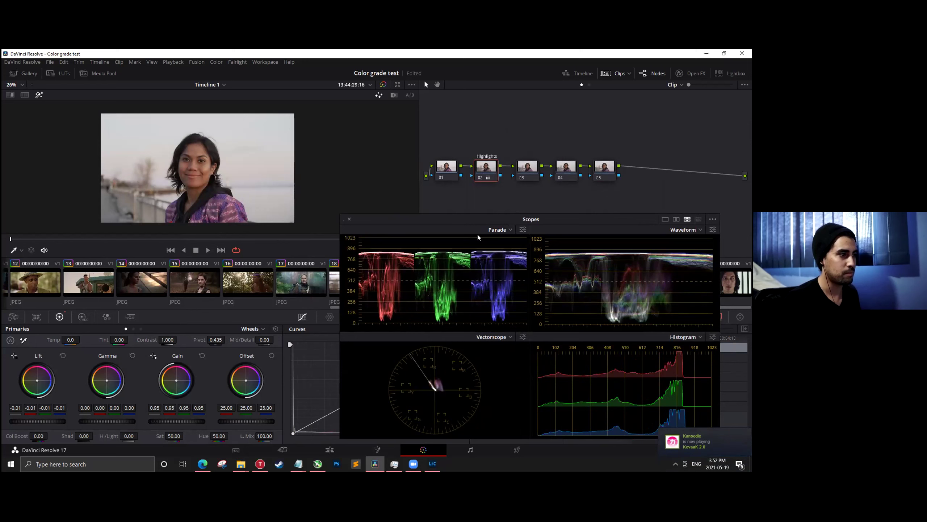
# Select node 03, change its Primaries to Log wheels and label the node "Log".
pyautogui.click(527, 169)
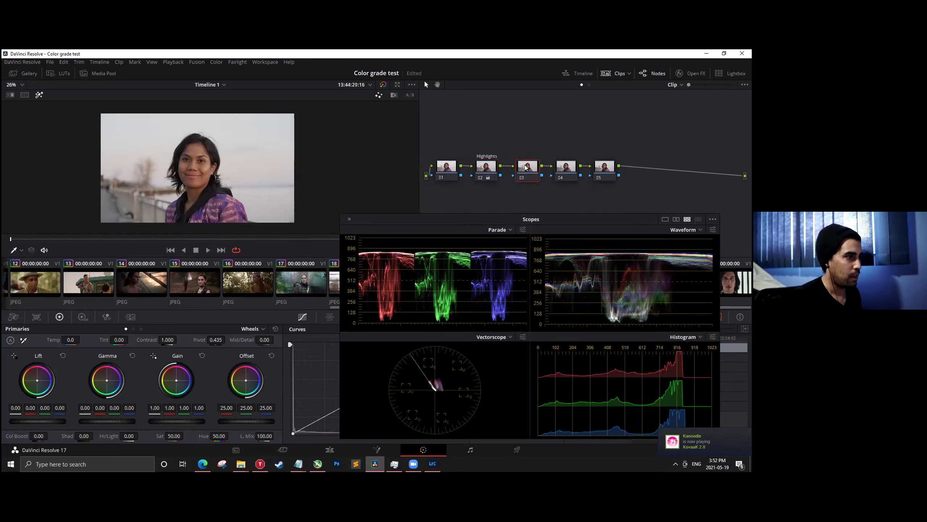
pyautogui.click(255, 329)
pyautogui.click(257, 356)
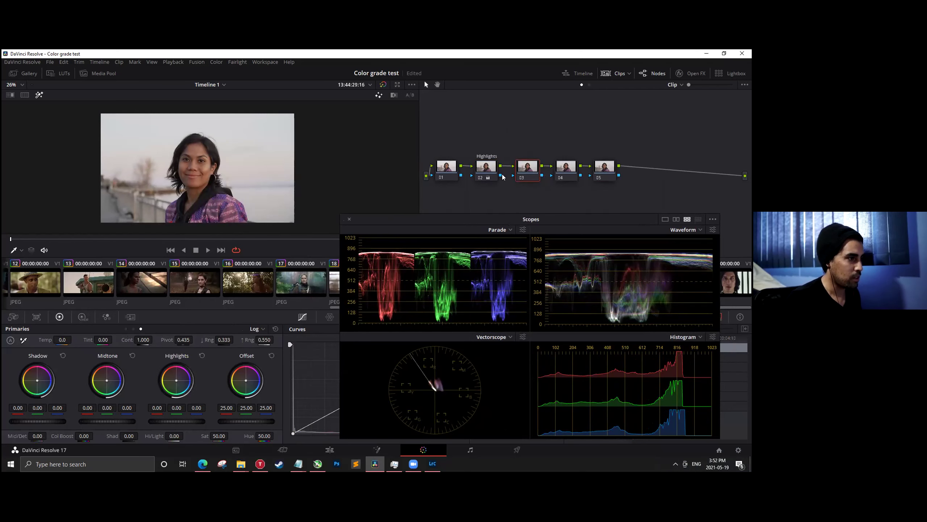
pyautogui.rightClick(530, 166)
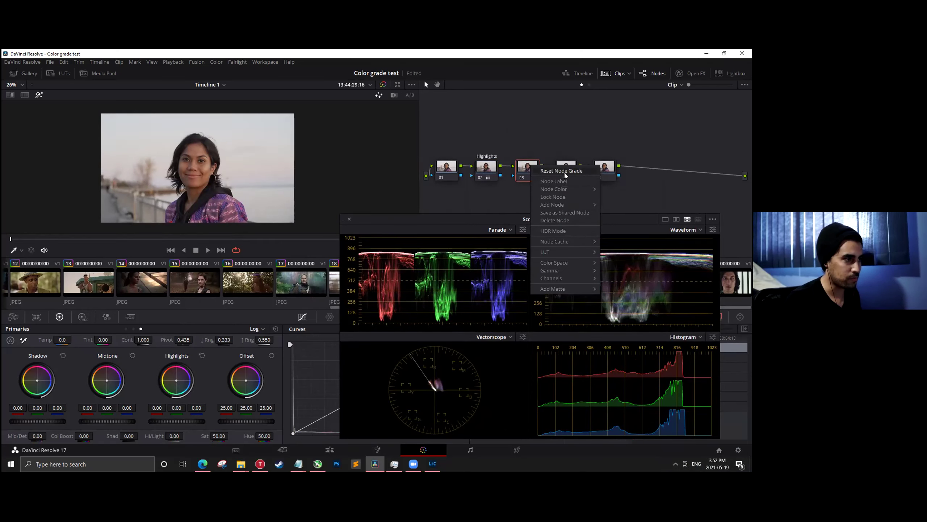
pyautogui.click(563, 183)
pyautogui.write('Log')
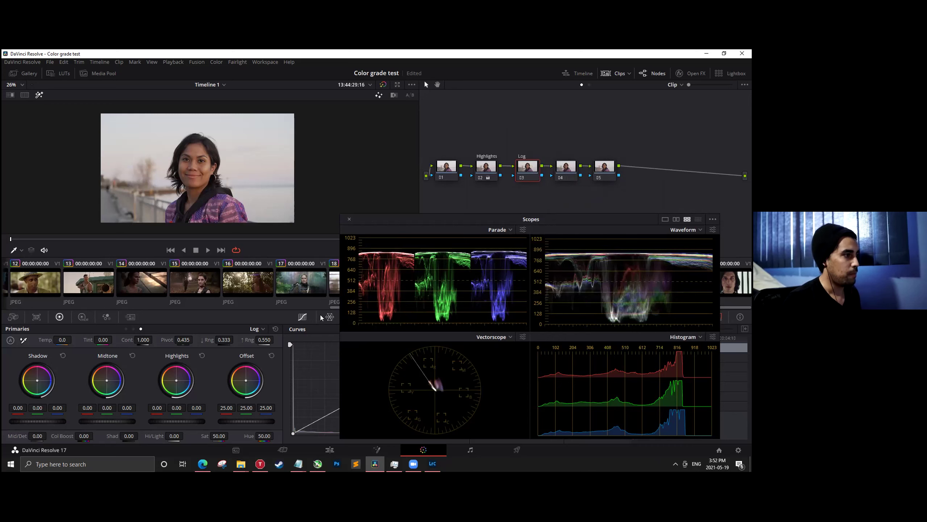
# Move the scopes window clear of the wheels and set the Log node's Shadow to 0.08.
pyautogui.moveTo(445, 224); pyautogui.dragTo(482, 226)
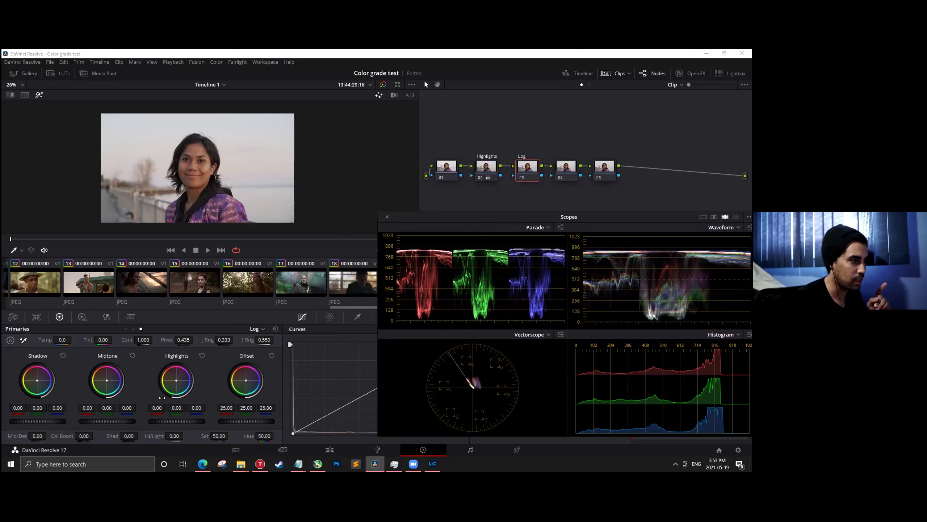
pyautogui.moveTo(29, 422); pyautogui.dragTo(37, 421)
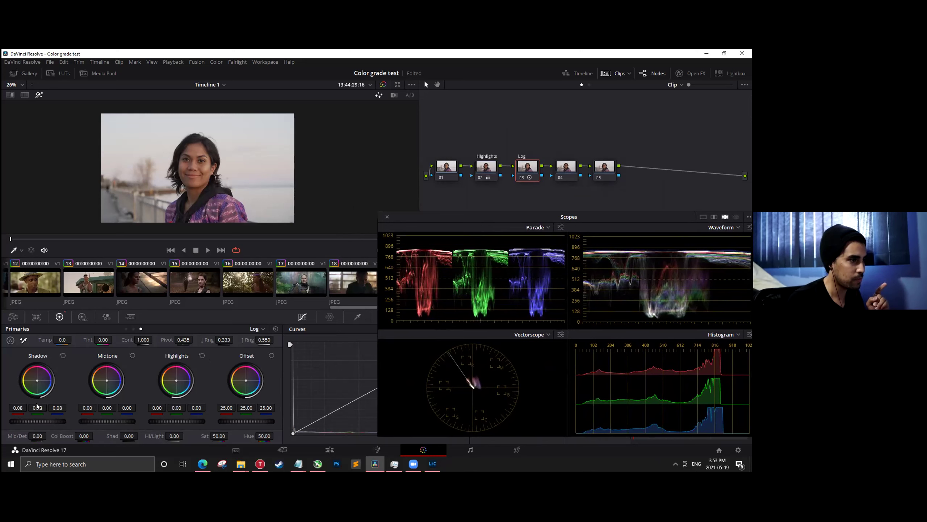
# Disable and re-enable the Log node repeatedly to compare the woman's face with and without the shadow adjustment.
pyautogui.scroll(3, 183, 190)
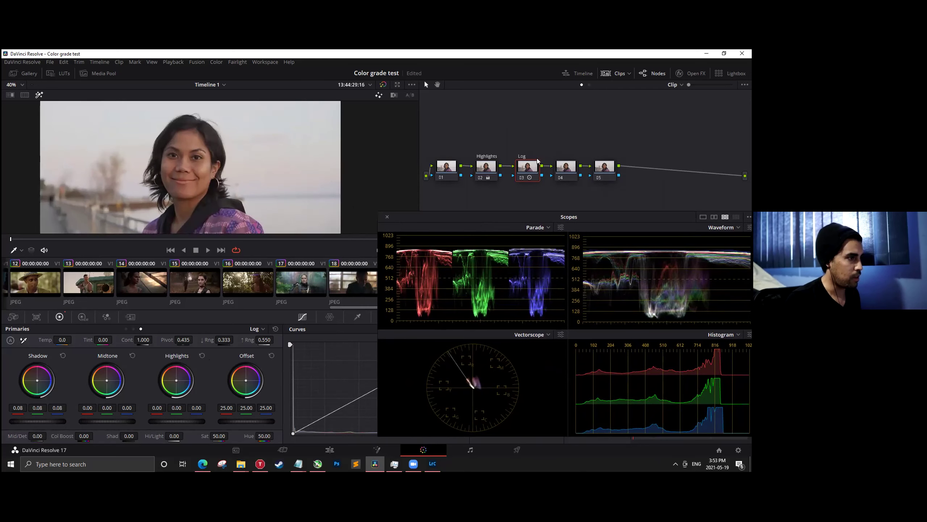
pyautogui.rightClick(530, 172)
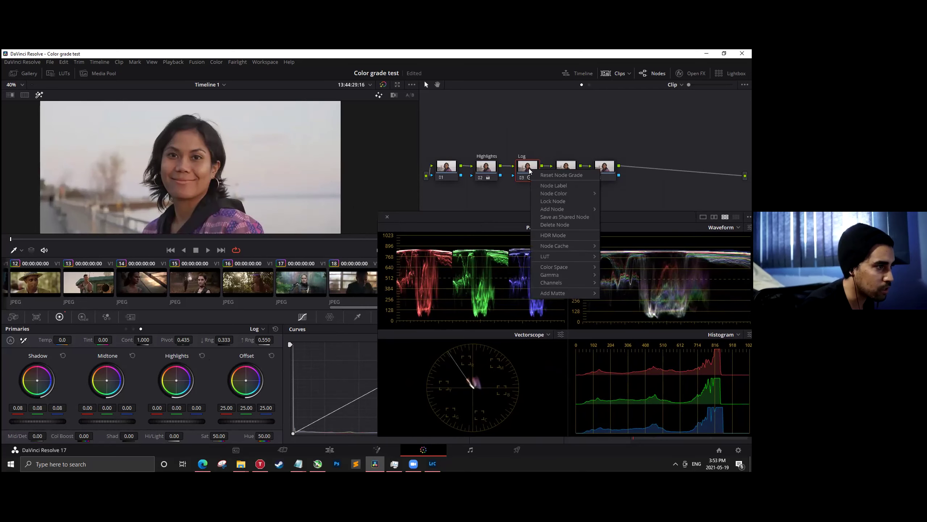
pyautogui.click(529, 171)
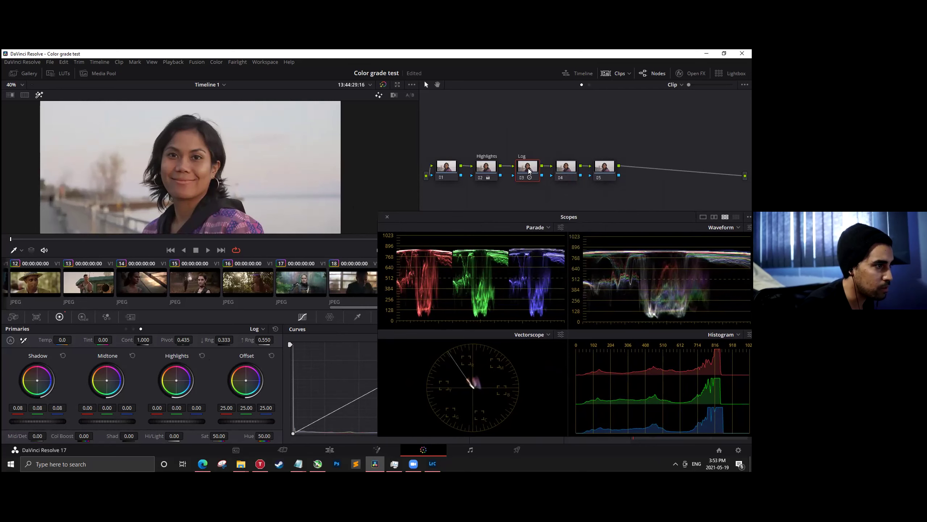
pyautogui.hotkey('ctrl', 'd')
pyautogui.hotkey('ctrl', 'd')
pyautogui.hotkey('ctrl', 'd')
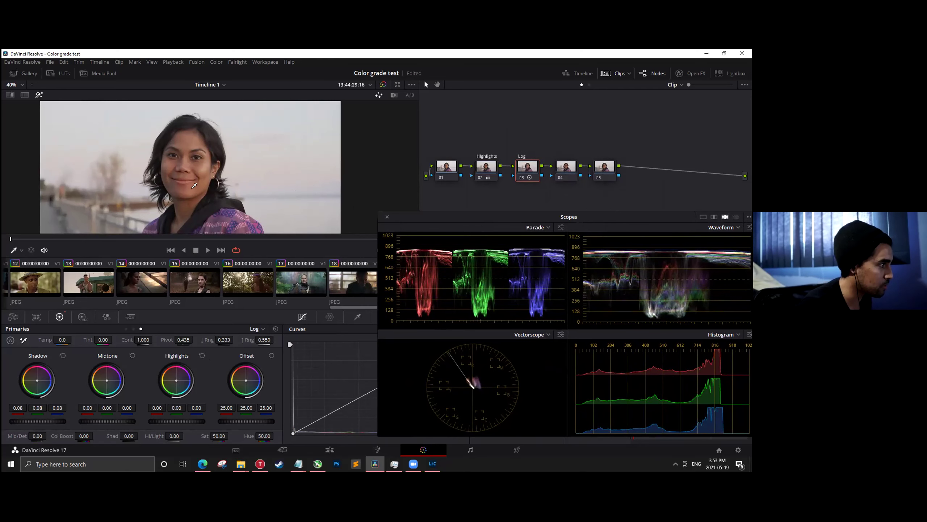
pyautogui.scroll(2, 164, 200)
pyautogui.scroll(3, 163, 201)
pyautogui.hotkey('ctrl', 'd')
pyautogui.hotkey('ctrl', 'd')
pyautogui.hotkey('ctrl', 'd')
pyautogui.hotkey('ctrl', 'd')
pyautogui.hotkey('ctrl', 'd')
pyautogui.hotkey('ctrl', 'd')
pyautogui.scroll(-1, 252, 176)
pyautogui.scroll(-3, 252, 177)
pyautogui.hotkey('ctrl', 'd')
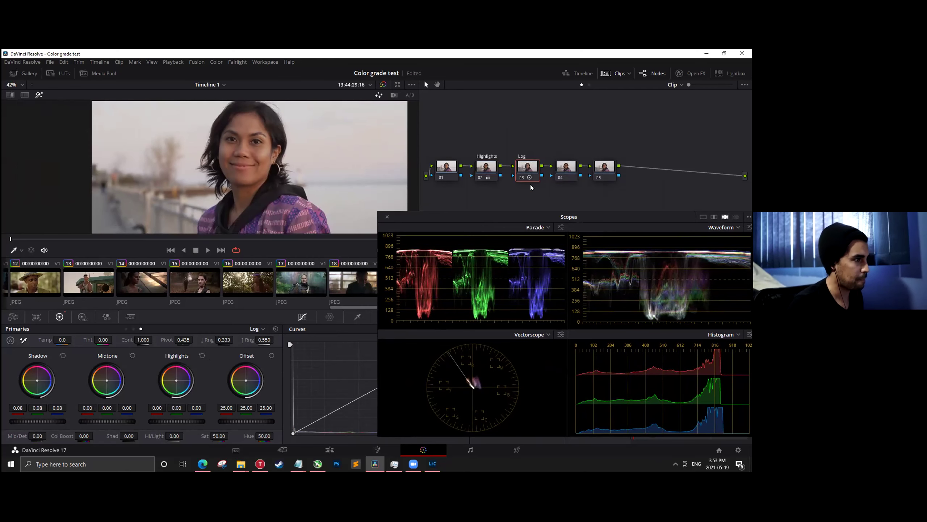
# Nudge the Log node slightly upward in the node graph and disable and re-enable it once more.
pyautogui.moveTo(527, 169)
pyautogui.mouseDown()
pyautogui.moveTo(519, 162)
pyautogui.moveTo(526, 165)
pyautogui.mouseUp()
pyautogui.rightClick(526, 165)
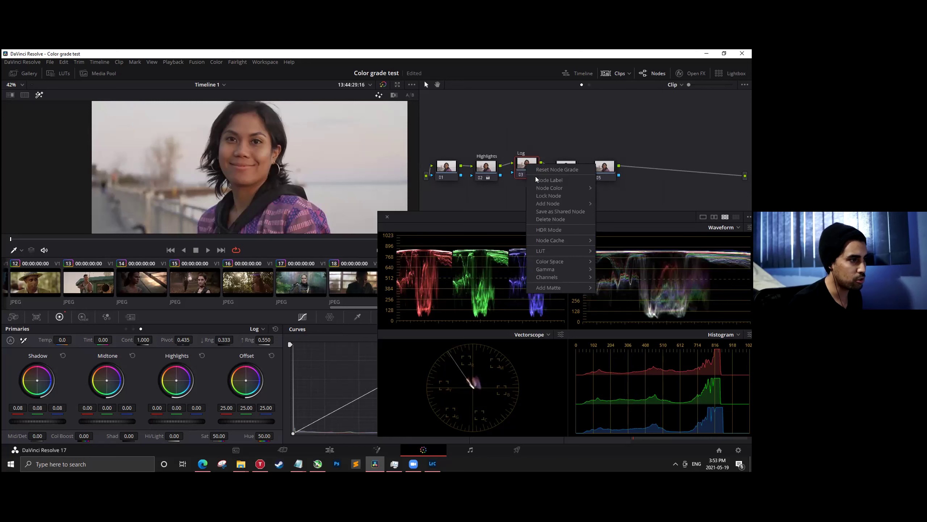
pyautogui.click(521, 174)
pyautogui.hotkey('ctrl', 'd')
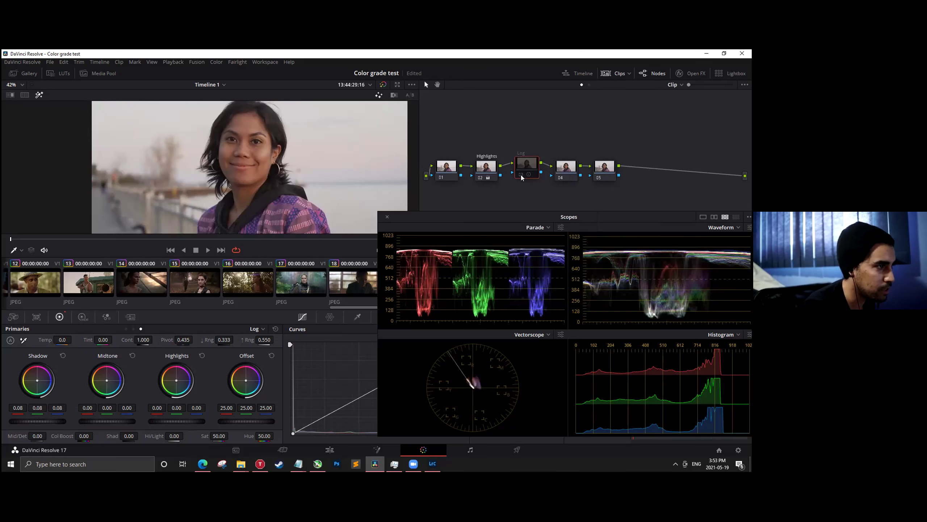
pyautogui.hotkey('ctrl', 'd')
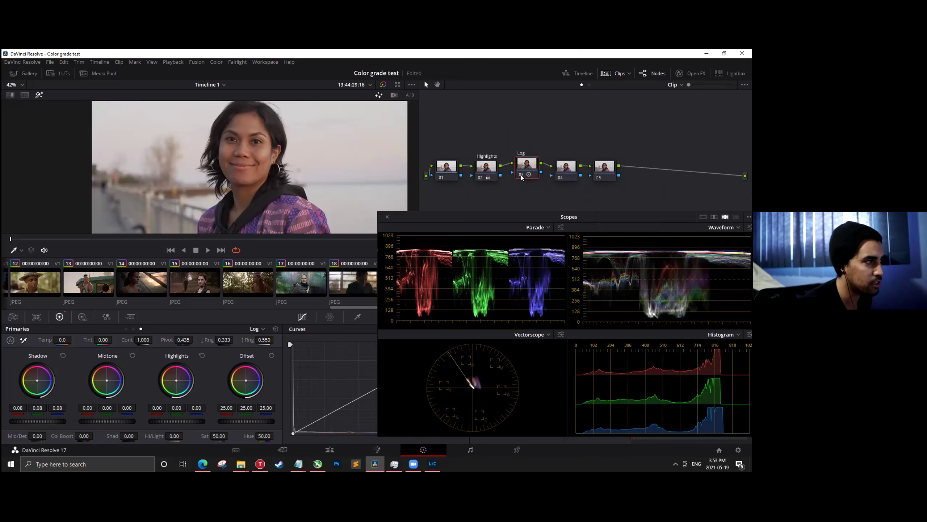
# Disable and re-enable the Log node for a final comparison and fit the image to the viewer.
pyautogui.hotkey('ctrl', 'd')
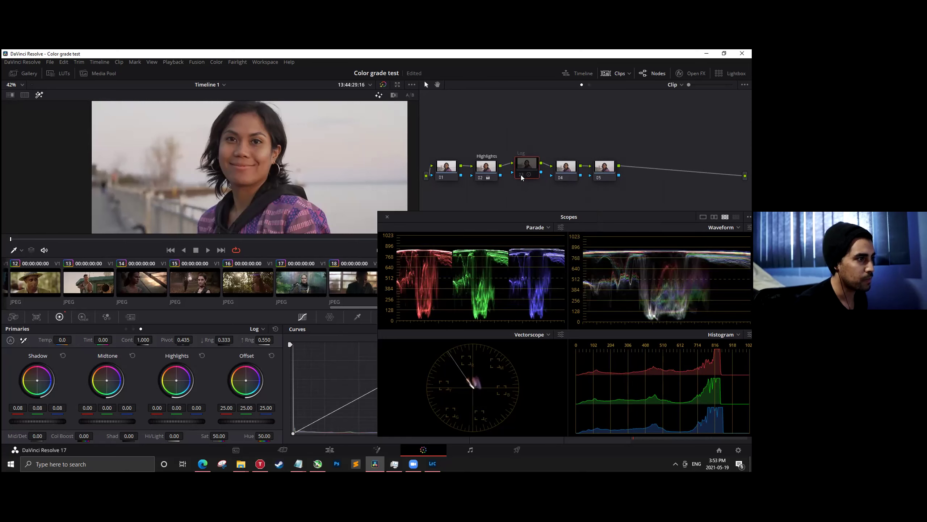
pyautogui.hotkey('ctrl', 'd')
pyautogui.hotkey('shift', 'z')
# Space out nodes 04 and 05 in the graph and label node 04 "Color bal".
pyautogui.moveTo(604, 167); pyautogui.dragTo(643, 161)
pyautogui.moveTo(566, 166); pyautogui.dragTo(575, 166)
pyautogui.rightClick(575, 168)
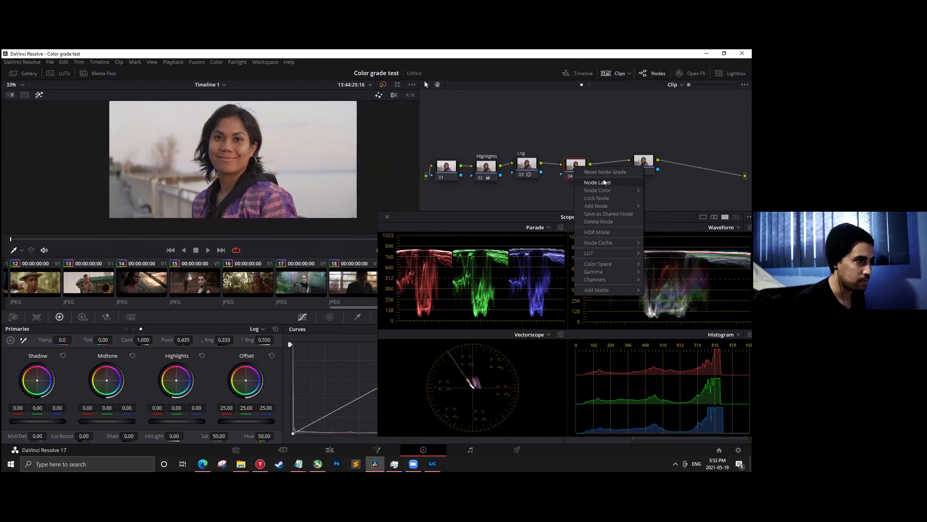
pyautogui.click(604, 181)
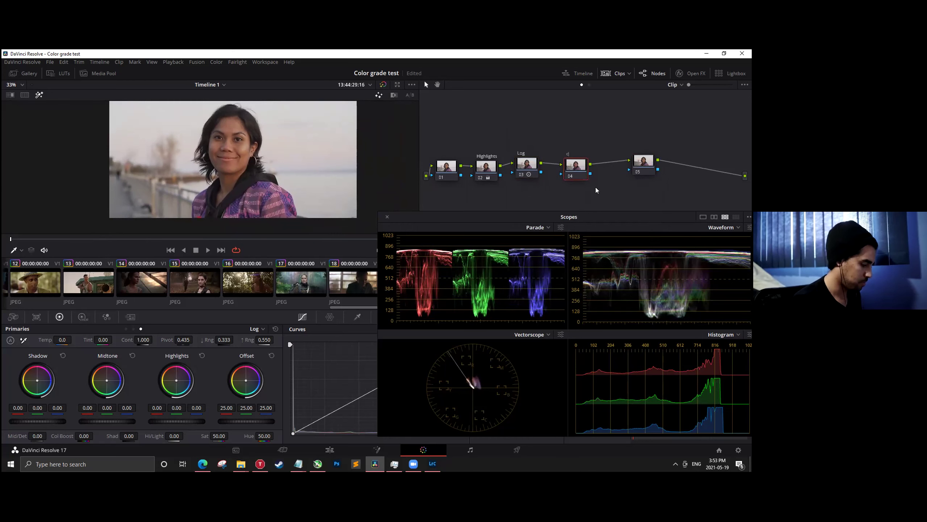
pyautogui.write('Color bal')
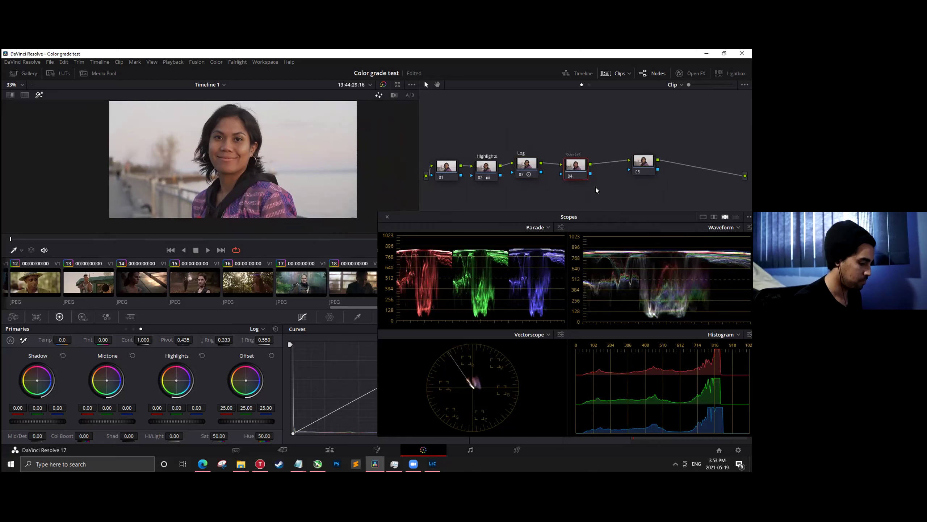
pyautogui.press('Return')
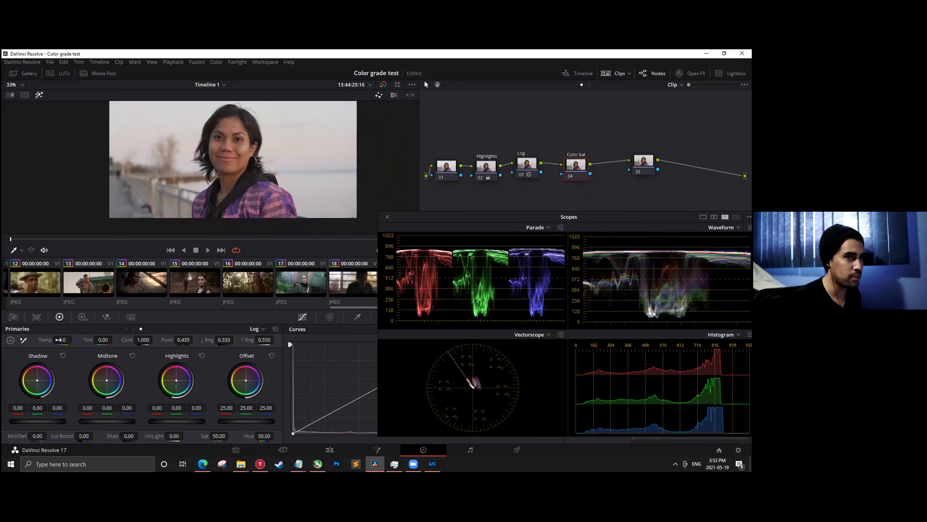
# Set the Color bal node's Temp to -680 and Tint to -31, and move nodes 04 and 05 closer to the chain.
pyautogui.moveTo(62, 339); pyautogui.dragTo(74, 340)
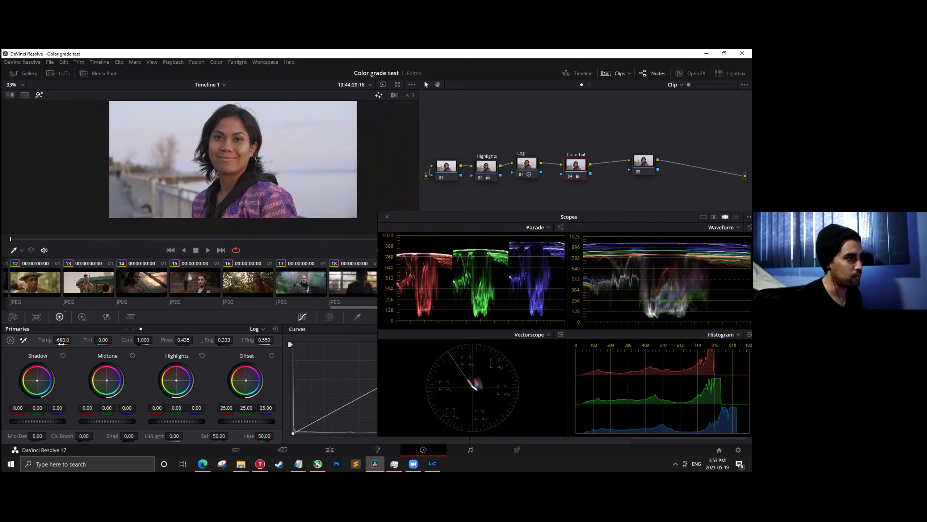
pyautogui.moveTo(103, 339); pyautogui.dragTo(116, 340)
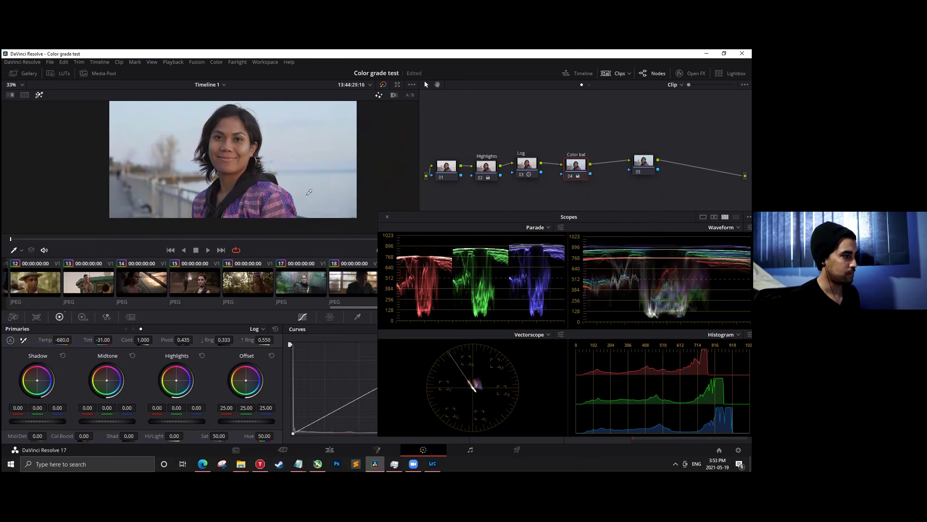
pyautogui.moveTo(576, 165); pyautogui.dragTo(562, 160)
pyautogui.moveTo(651, 166); pyautogui.dragTo(613, 160)
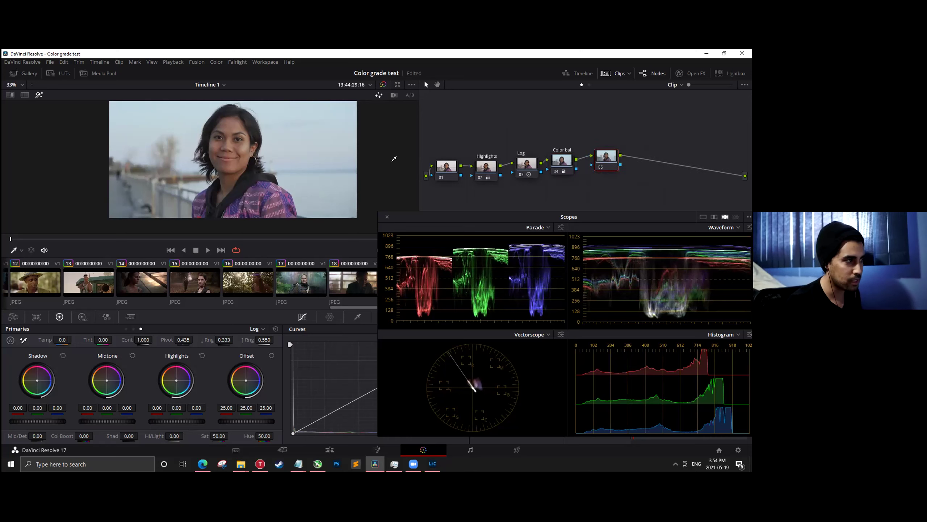
# Select all the nodes and disable and re-enable them together to compare the original image with the grade.
pyautogui.moveTo(605, 122); pyautogui.dragTo(441, 197)
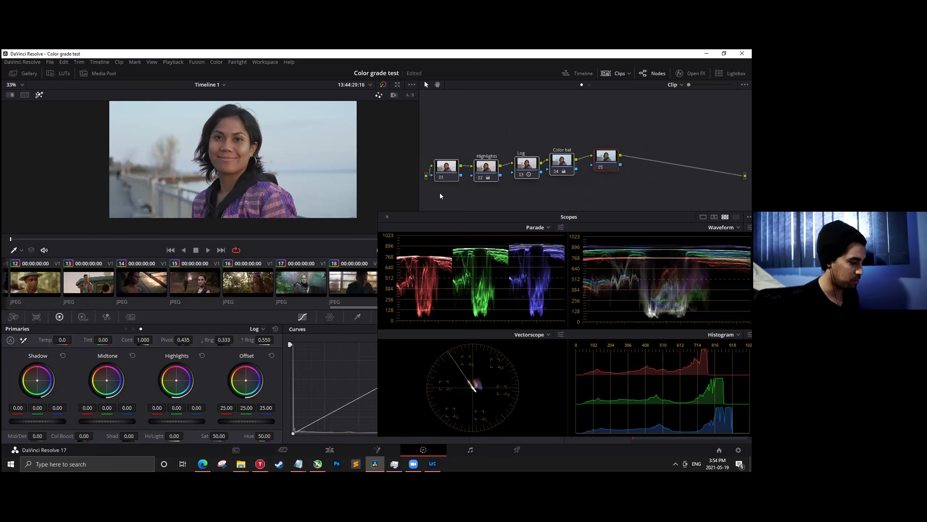
pyautogui.hotkey('ctrl', 'd')
pyautogui.hotkey('ctrl', 'd')
pyautogui.hotkey('ctrl', 'd')
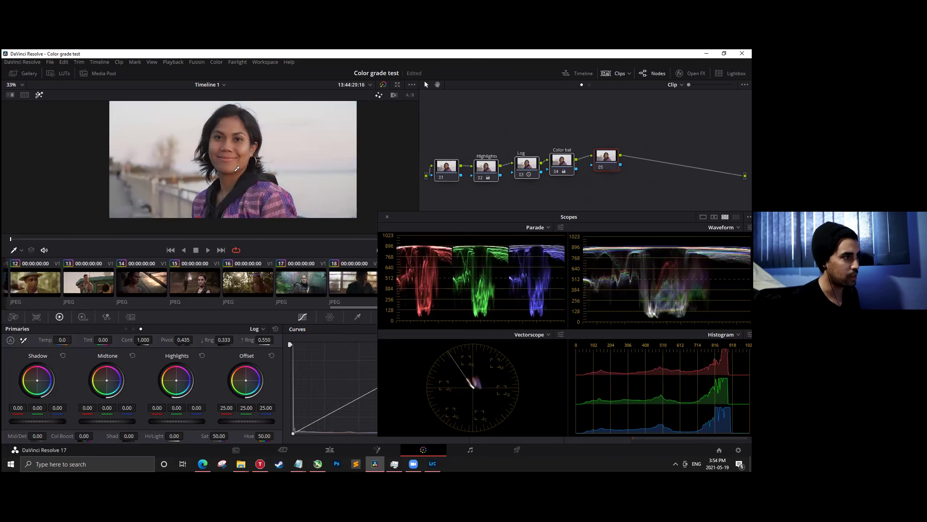
pyautogui.hotkey('ctrl', 'd')
pyautogui.hotkey('ctrl', 'd')
pyautogui.hotkey('ctrl', 'd')
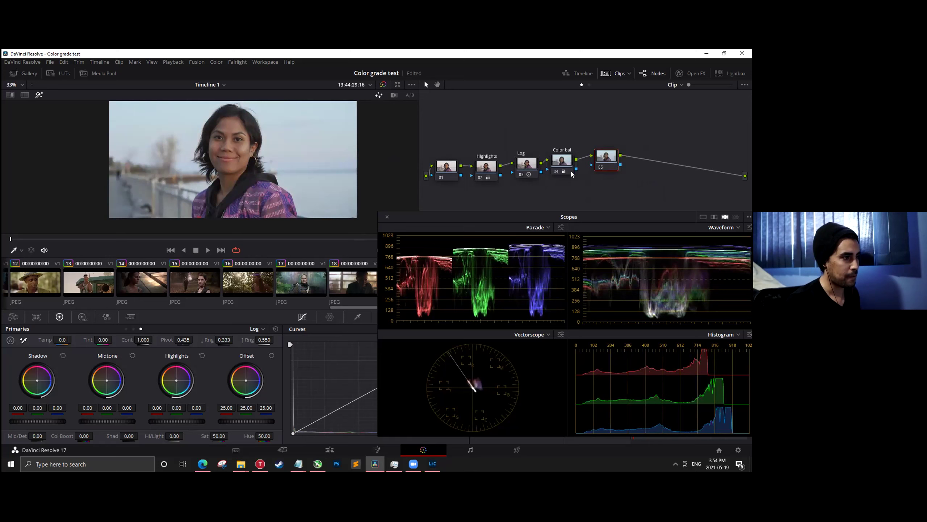
# Add two serial nodes after node 05 and space out the end of the node chain.
pyautogui.moveTo(604, 160); pyautogui.dragTo(608, 155)
pyautogui.moveTo(709, 128); pyautogui.dragTo(668, 155)
pyautogui.moveTo(616, 142); pyautogui.dragTo(614, 150)
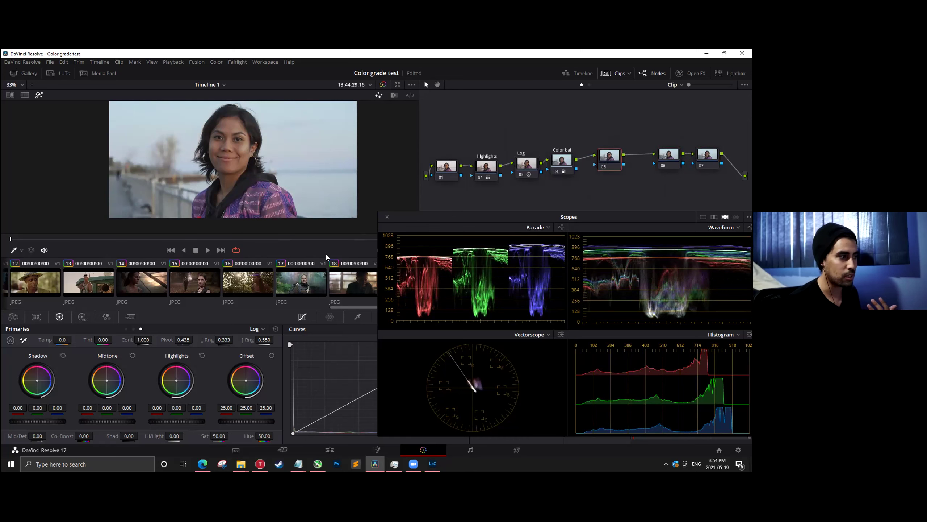
# Move the scopes window clear of the Qualifier and sample the woman's forehead skin tone on node 05.
pyautogui.moveTo(494, 221); pyautogui.dragTo(647, 236)
pyautogui.click(358, 317)
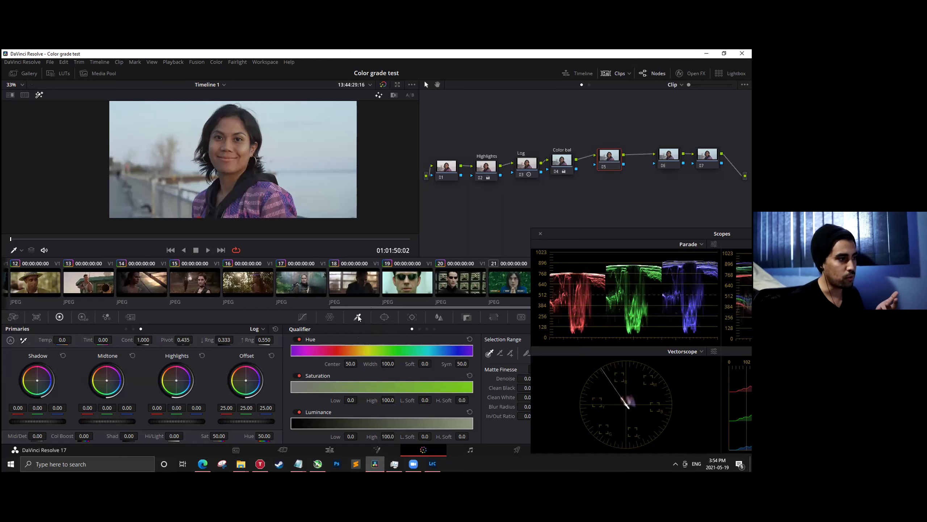
pyautogui.click(224, 120)
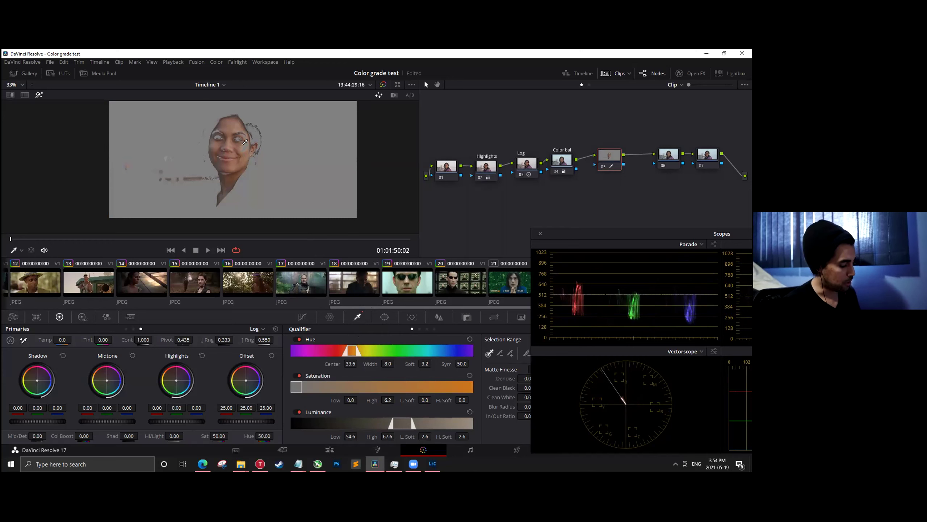
# Switch the highlight view on and off to examine which areas the skin tone selection covers, shifting the scopes window aside.
pyautogui.hotkey('shift', 'h')
pyautogui.hotkey('shift', 'h')
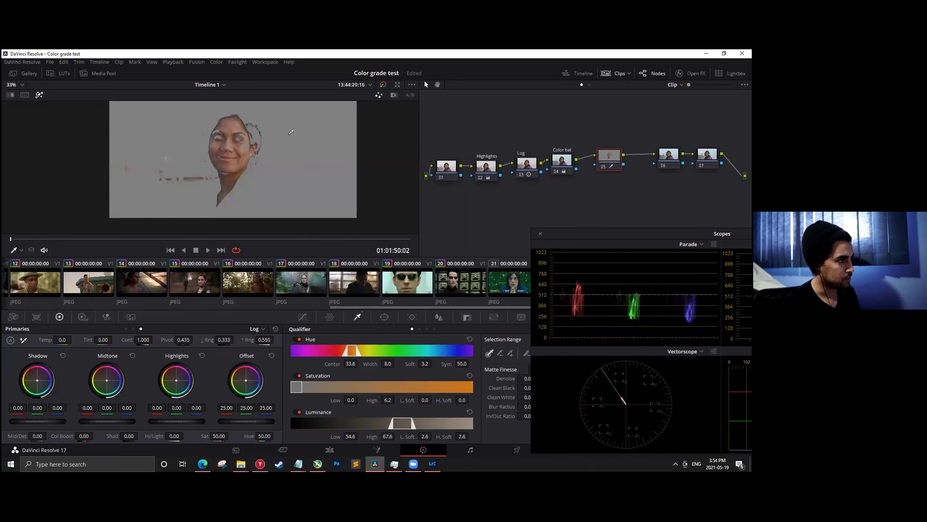
pyautogui.hotkey('shift', 'h')
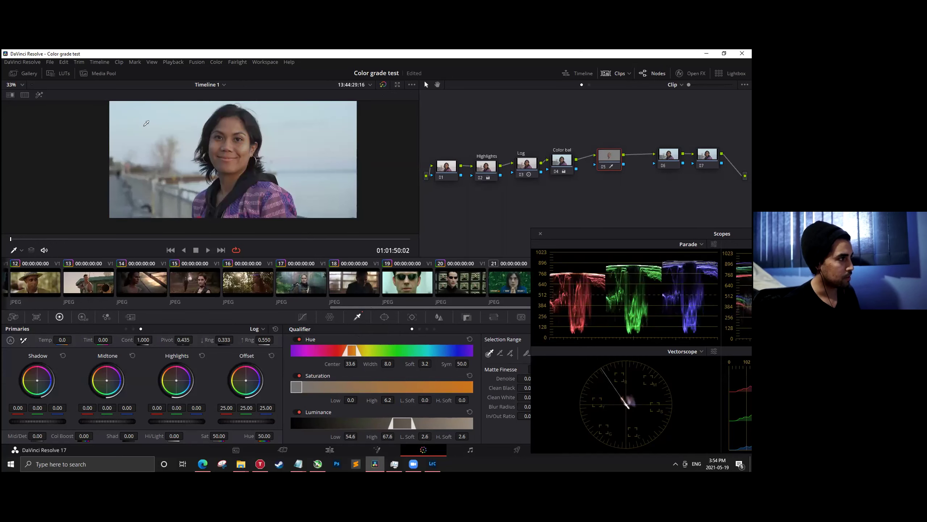
pyautogui.click(38, 95)
pyautogui.click(39, 95)
pyautogui.click(39, 95)
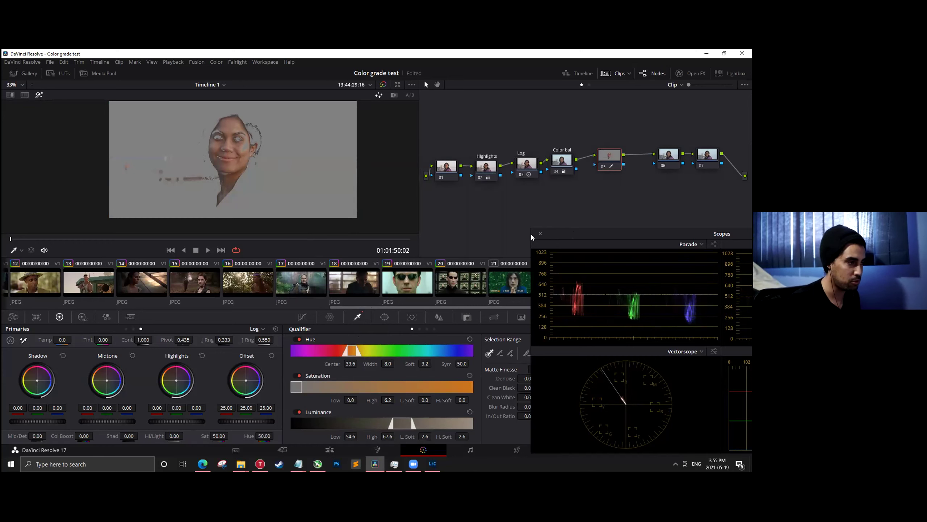
pyautogui.moveTo(573, 234); pyautogui.dragTo(464, 237)
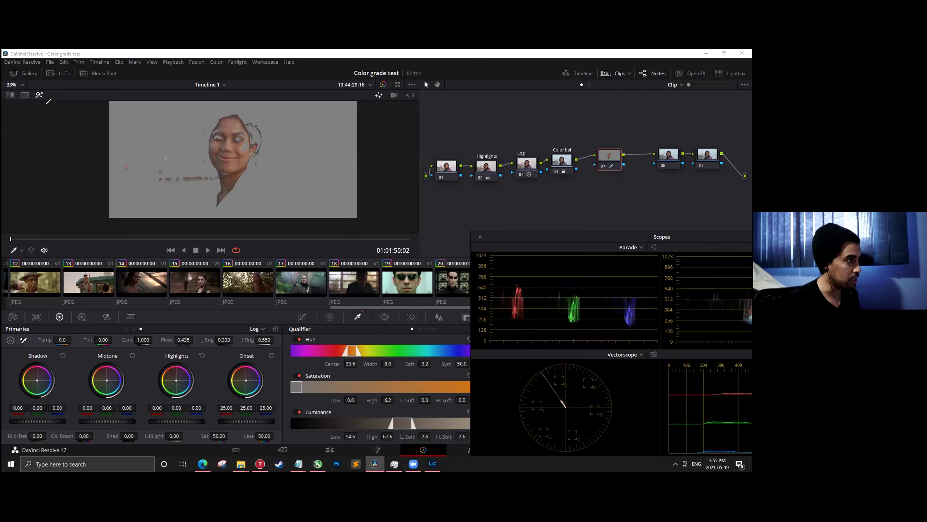
pyautogui.click(39, 95)
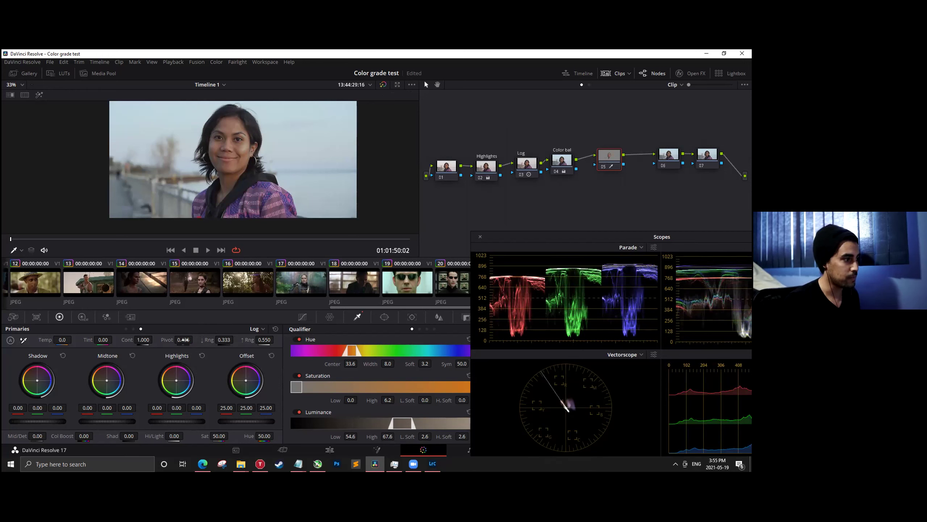
# Switch the Primaries to standard wheels, set the skin node's Contrast to 1.254 and reposition node 05 in the graph.
pyautogui.click(126, 329)
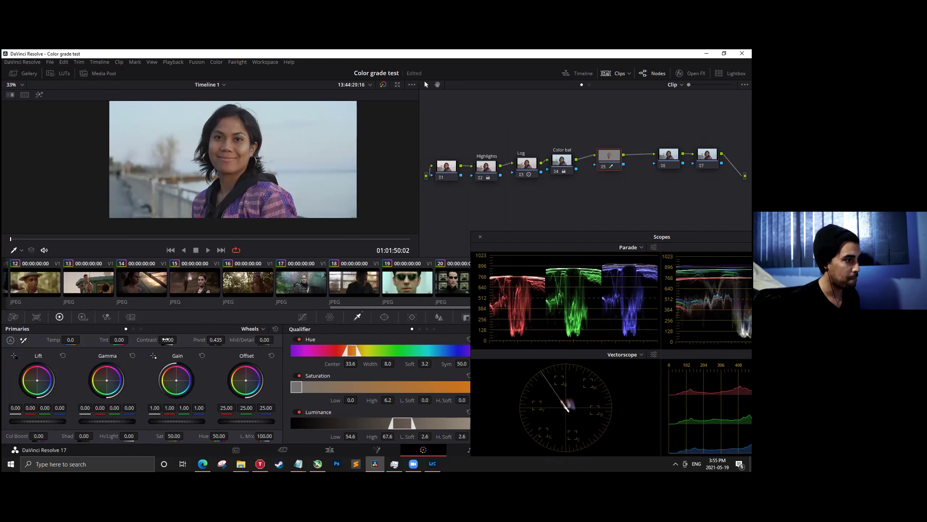
pyautogui.moveTo(179, 340)
pyautogui.mouseDown()
pyautogui.moveTo(197, 340)
pyautogui.moveTo(168, 340)
pyautogui.moveTo(176, 339)
pyautogui.mouseUp()
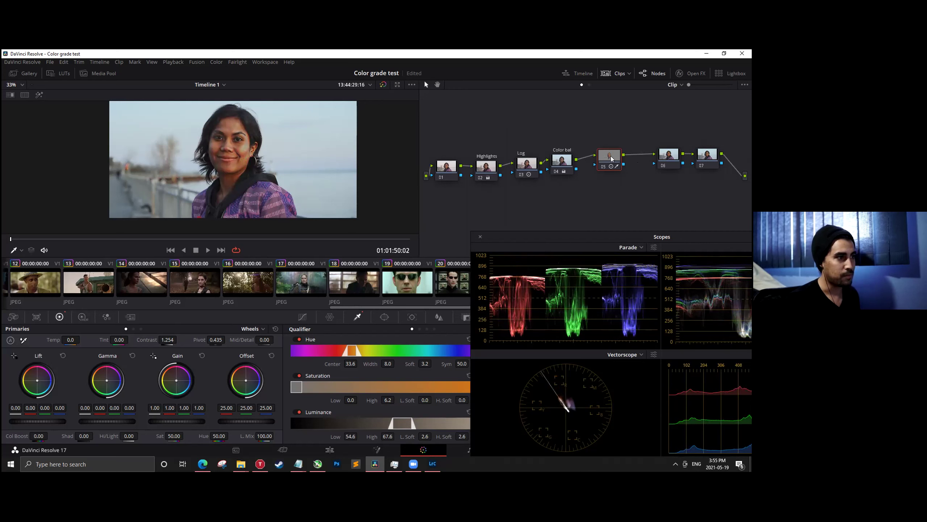
pyautogui.moveTo(611, 158); pyautogui.dragTo(614, 177)
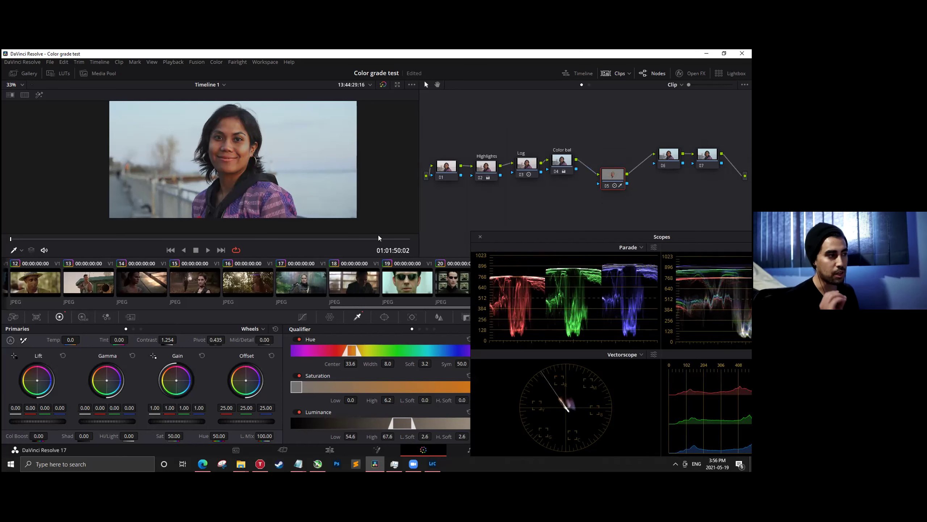
pyautogui.moveTo(620, 176); pyautogui.dragTo(612, 148)
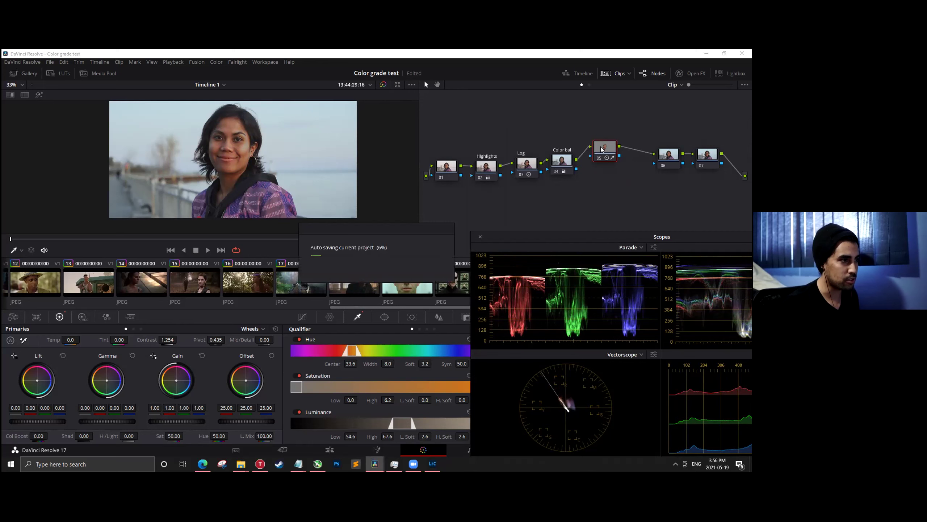
# Delete the skin selection node and add a new serial node after the Color bal node.
pyautogui.press('Delete')
pyautogui.click(570, 168)
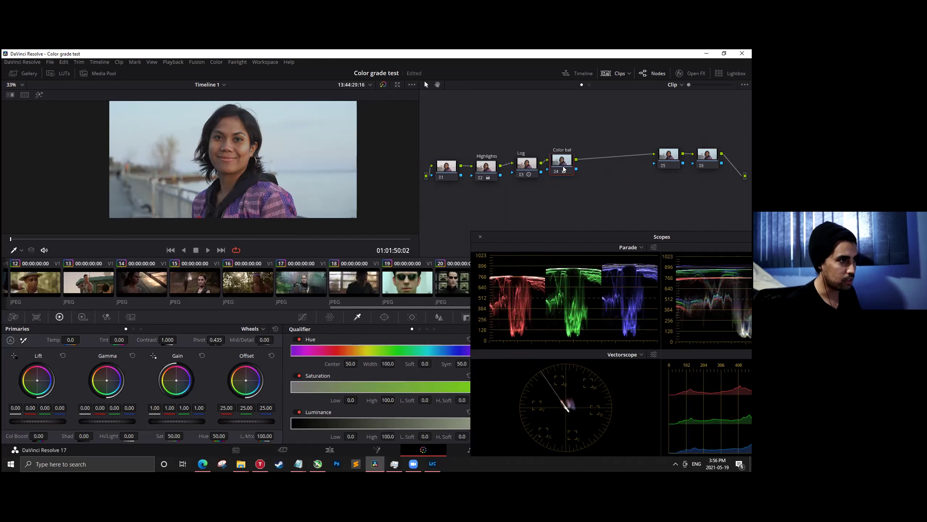
pyautogui.hotkey('alt', 's')
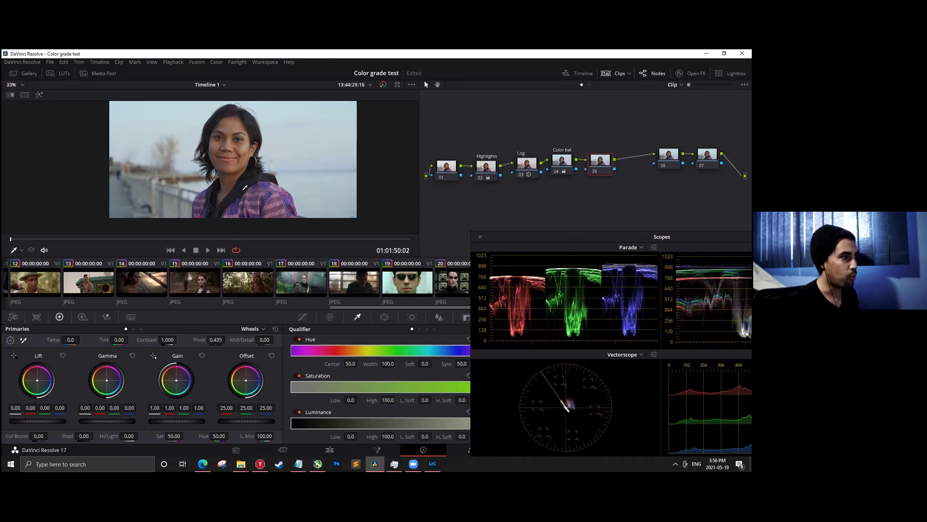
# Sample the jacket's purple with the Qualifier and set its Hue to 93.80, checking the selection in highlight view.
pyautogui.click(259, 180)
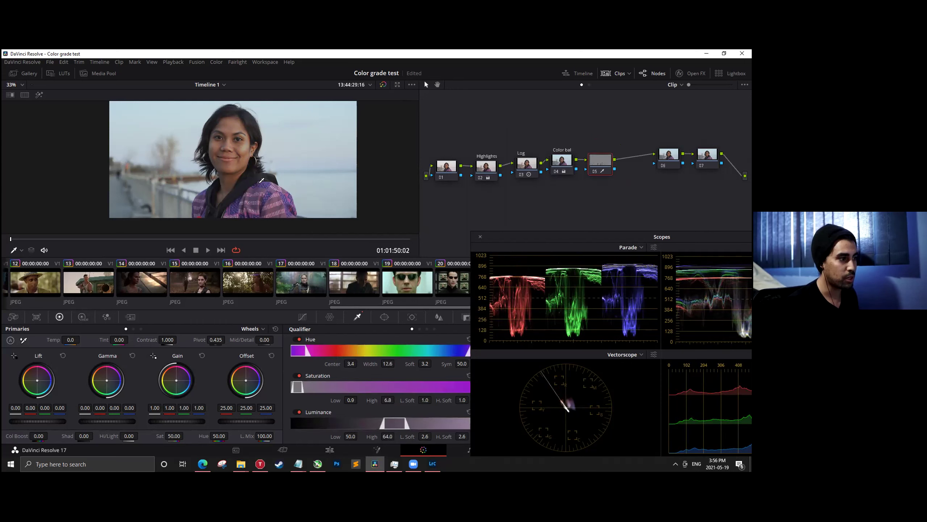
pyautogui.hotkey('shift', 'h')
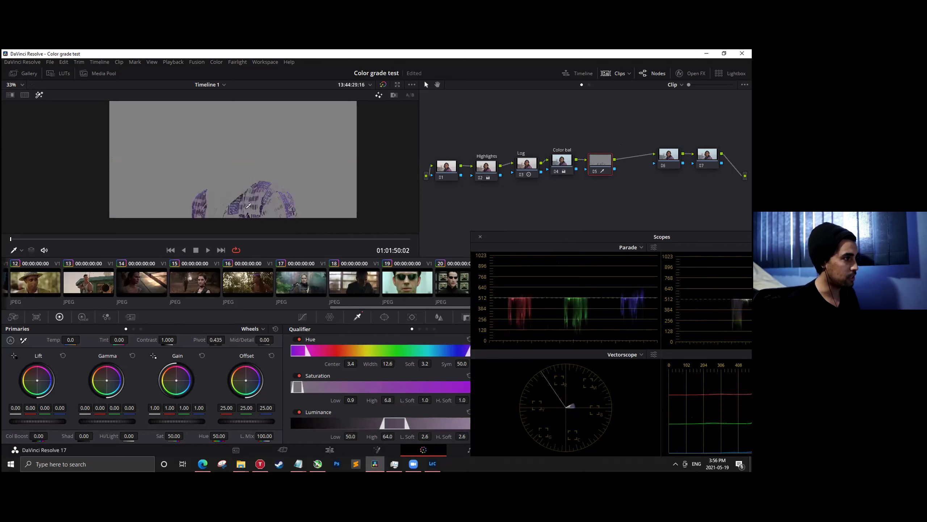
pyautogui.moveTo(219, 435); pyautogui.dragTo(262, 435)
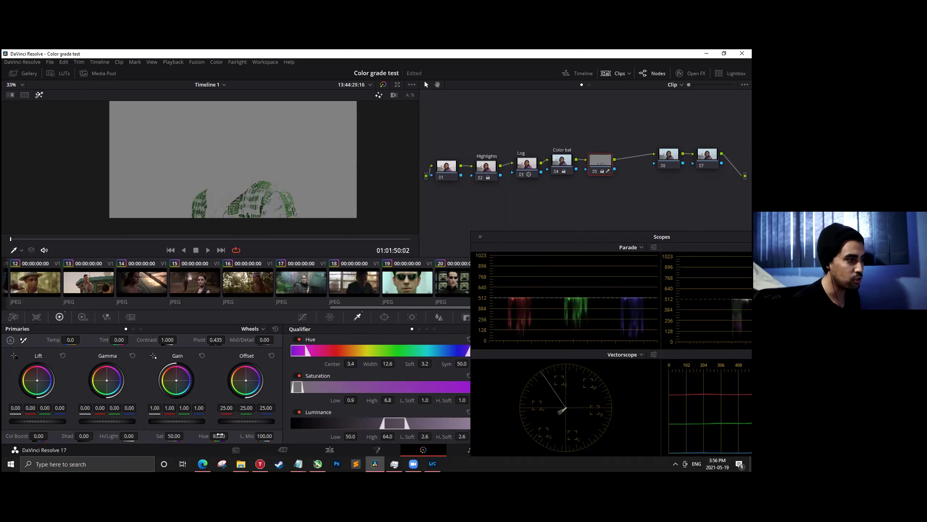
pyautogui.click(39, 94)
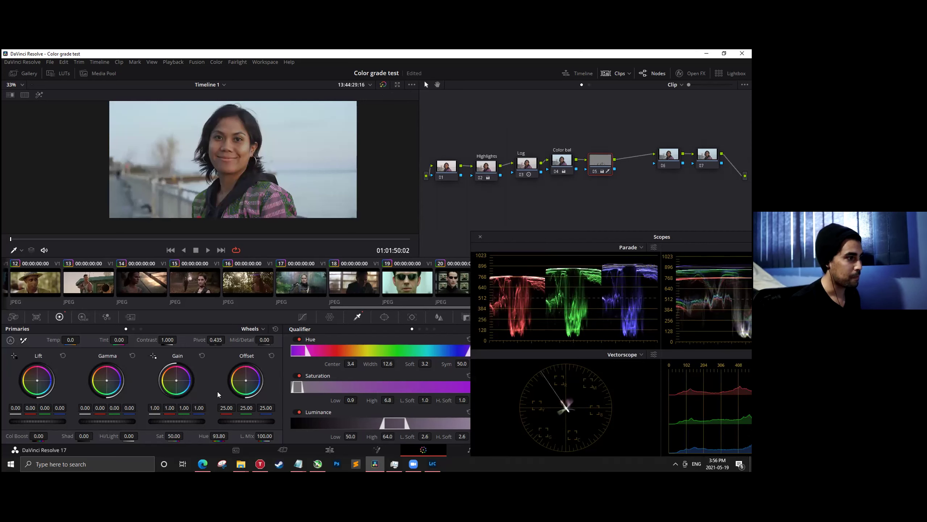
# Resample the jacket across a wider range of its colors and set the node's Hue to 30.40.
pyautogui.click(272, 195)
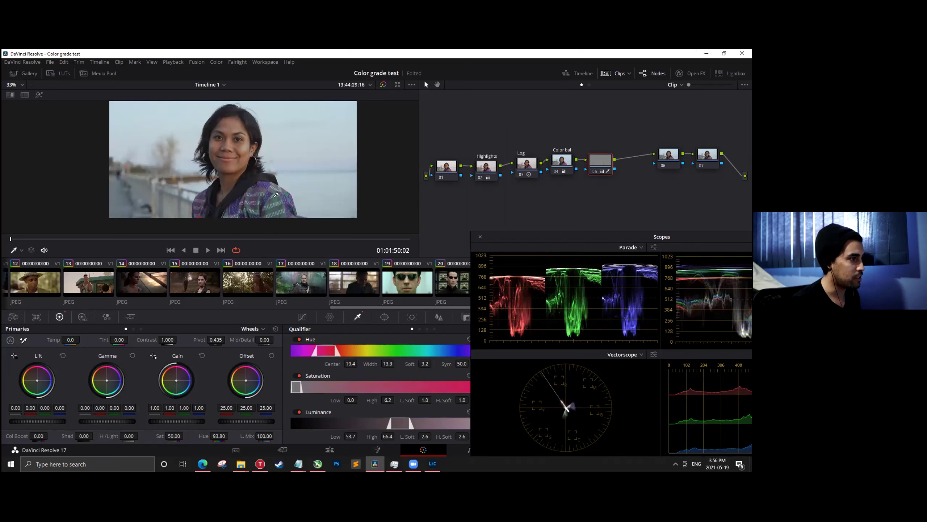
pyautogui.moveTo(259, 183)
pyautogui.mouseDown()
pyautogui.moveTo(278, 193)
pyautogui.moveTo(284, 212)
pyautogui.mouseUp()
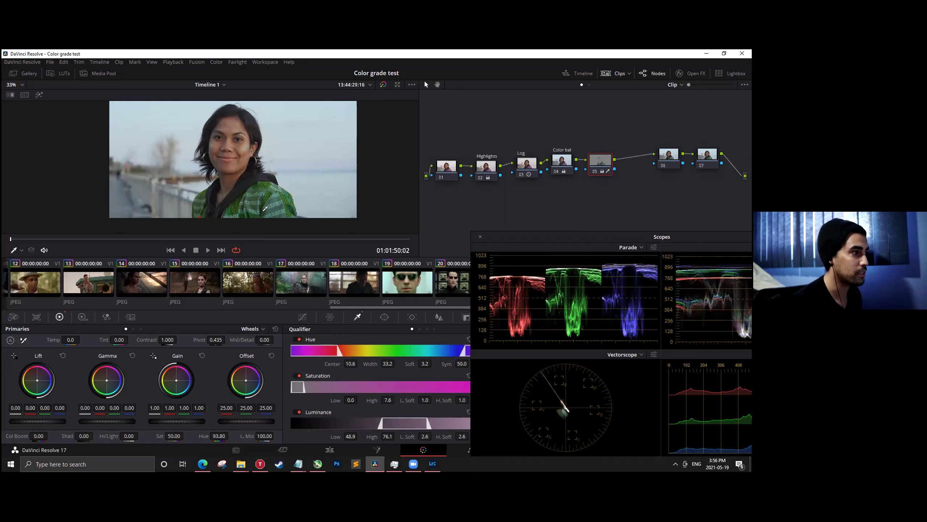
pyautogui.moveTo(206, 431); pyautogui.dragTo(230, 435)
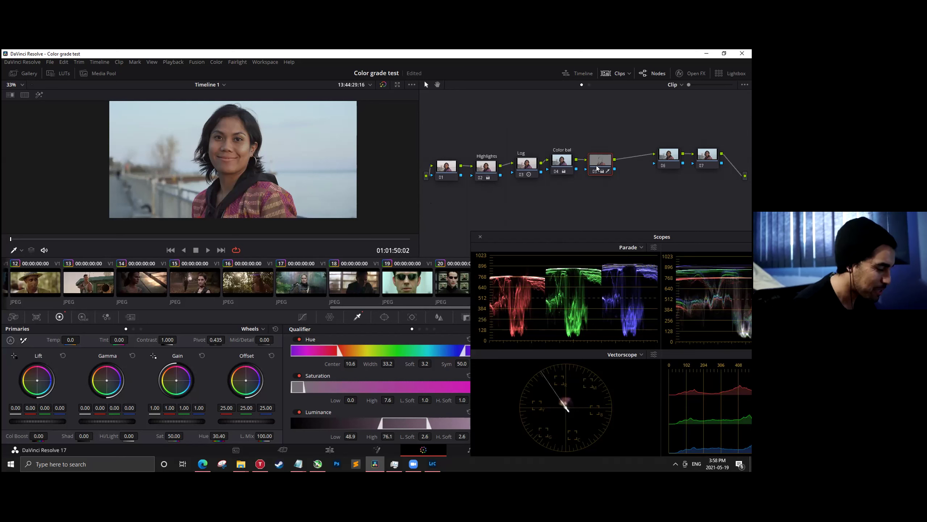
# Replace the jacket color node with a fresh serial node after Color bal and close the floating scopes window.
pyautogui.press('Delete')
pyautogui.click(554, 171)
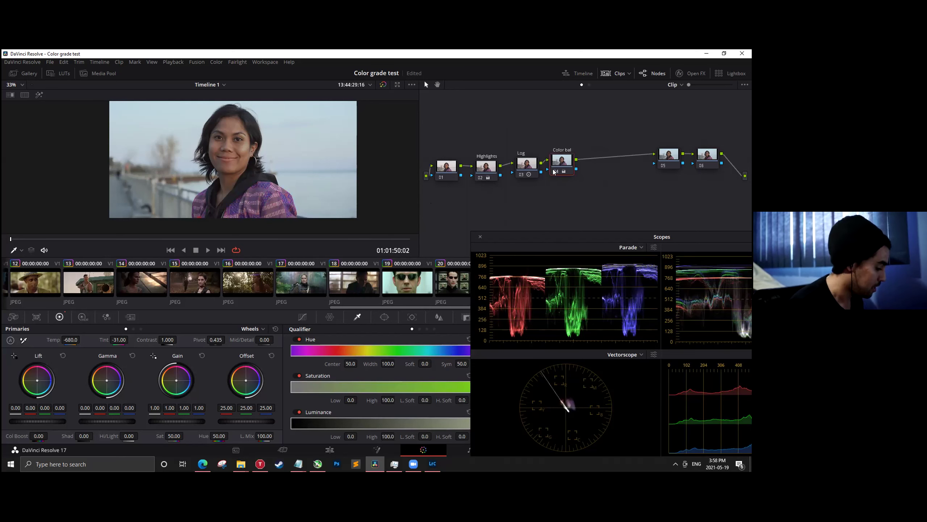
pyautogui.hotkey('alt', 's')
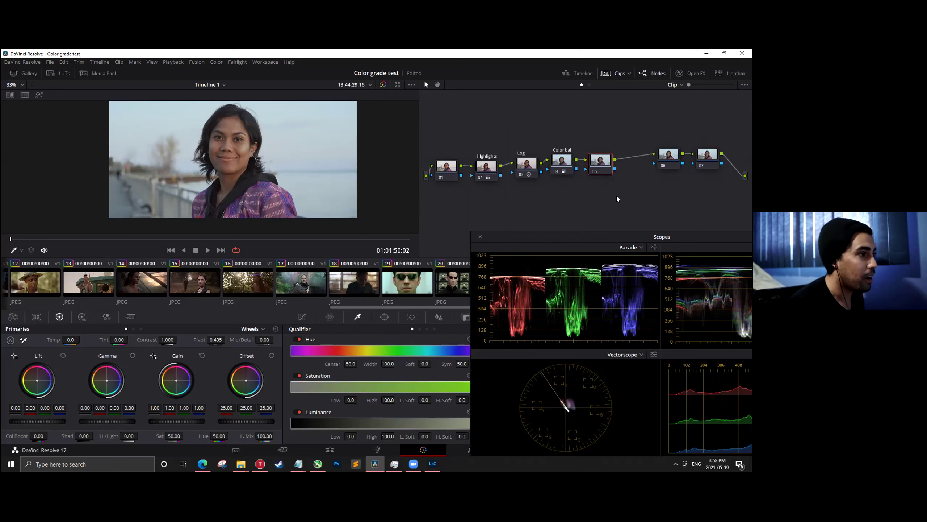
pyautogui.click(480, 236)
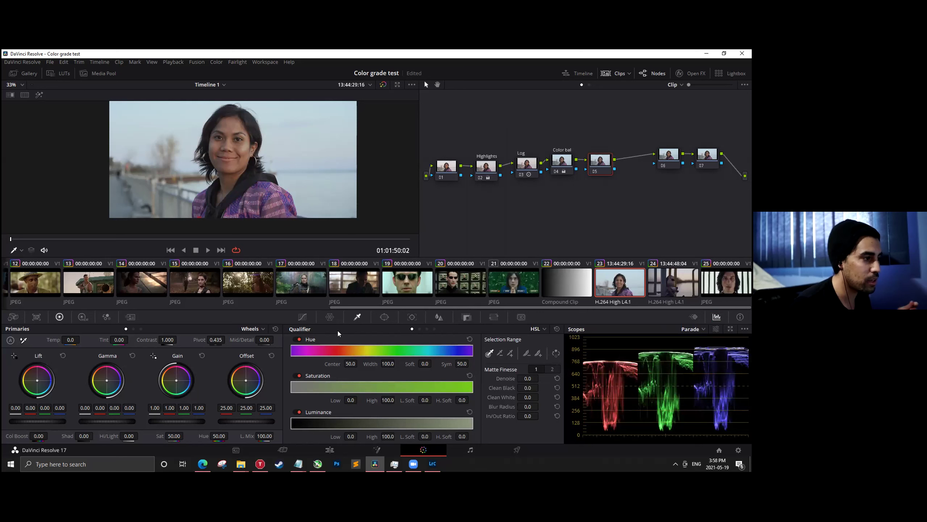
# Look through the curve modes for the node after Color bal, finish on Hue Vs Hue, and save the project.
pyautogui.moveTo(591, 170); pyautogui.dragTo(593, 174)
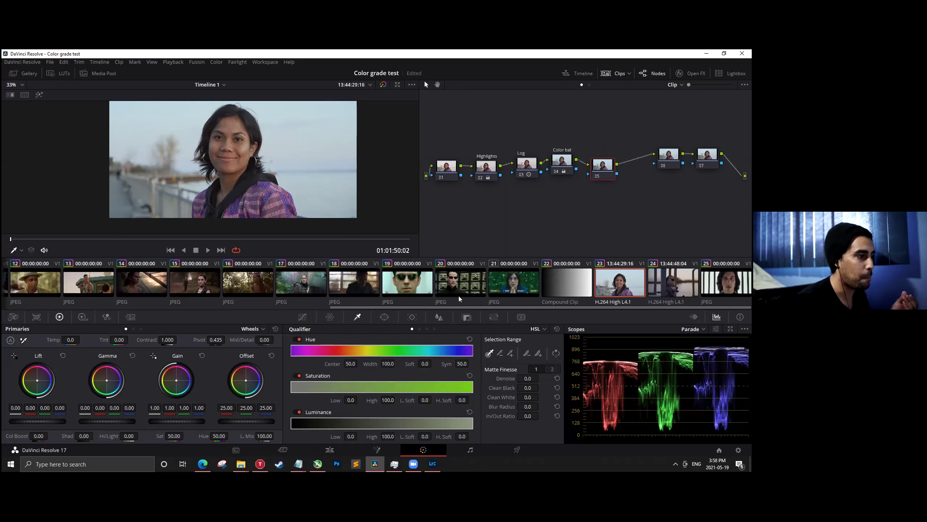
pyautogui.click(302, 317)
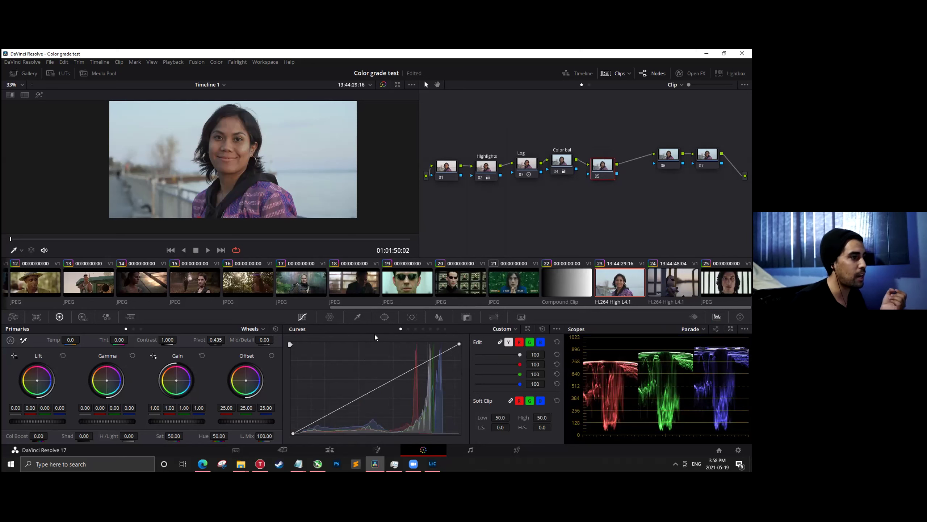
pyautogui.click(408, 329)
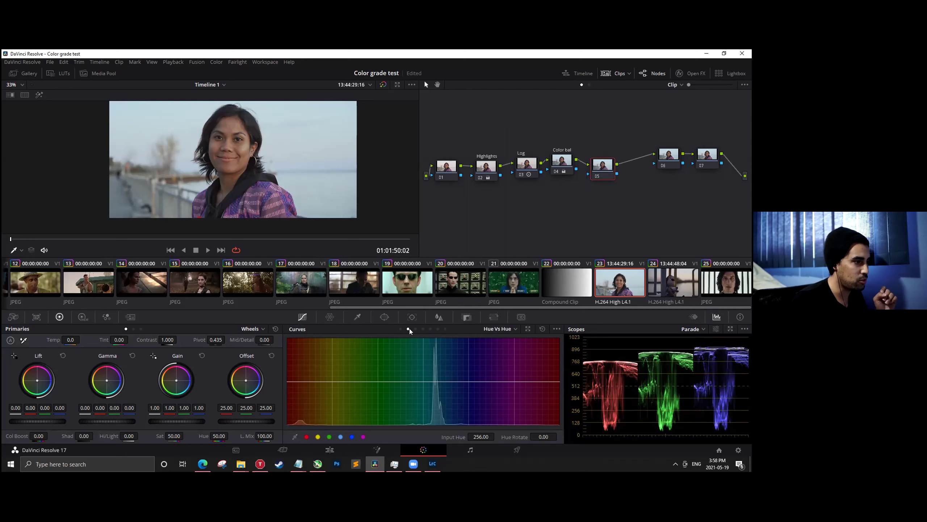
pyautogui.click(401, 329)
pyautogui.click(408, 329)
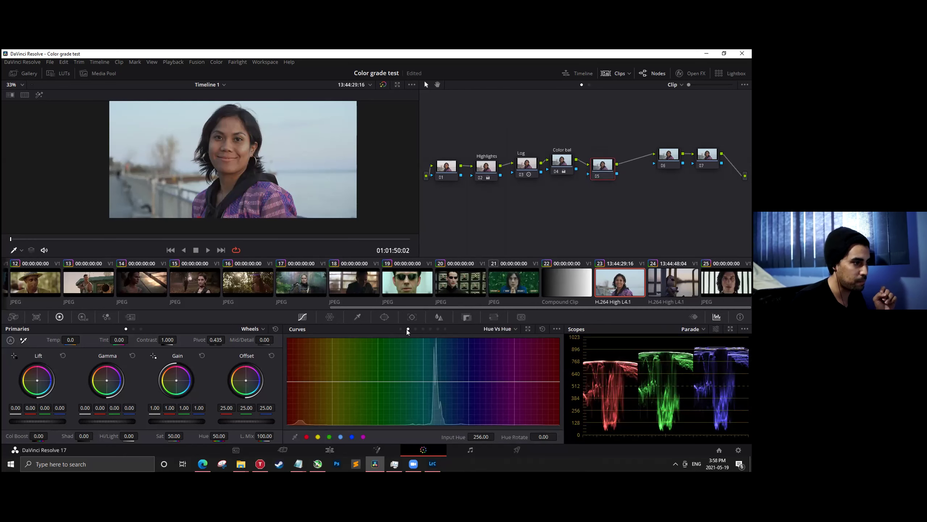
pyautogui.click(415, 328)
pyautogui.click(423, 329)
pyautogui.click(438, 328)
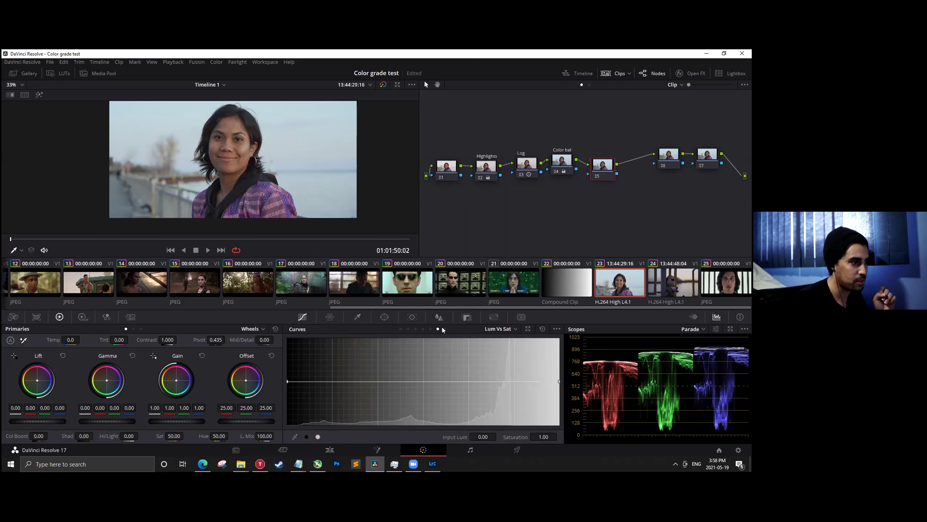
pyautogui.click(444, 329)
pyautogui.click(402, 329)
pyautogui.click(408, 328)
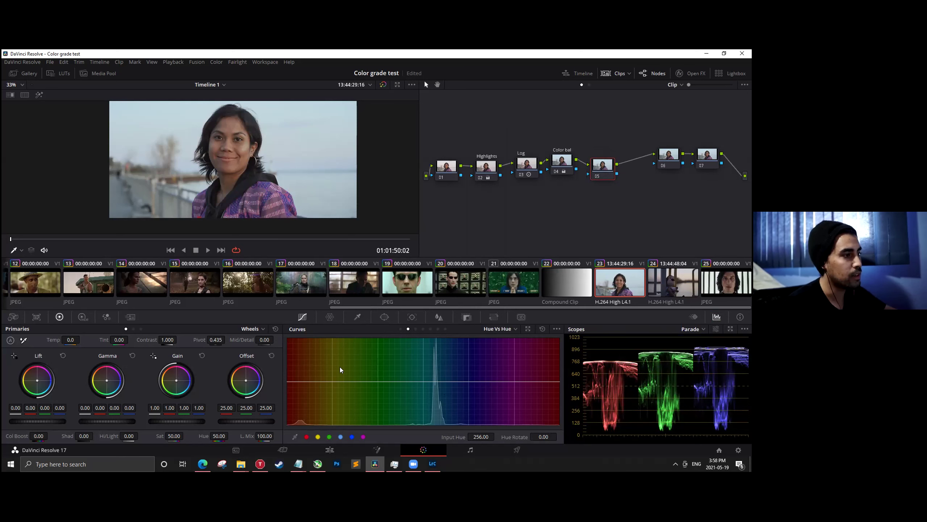
pyautogui.hotkey('ctrl', 's')
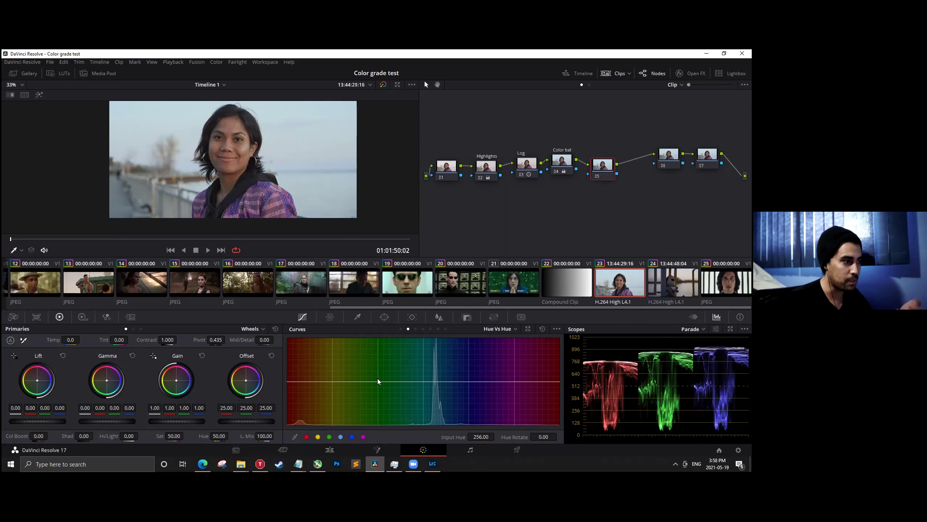
# Try rotating all hues by 77.60 with a single Hue Vs Hue point, remove the point, and return to the Hue Vs Hue curve.
pyautogui.moveTo(383, 381); pyautogui.dragTo(390, 362)
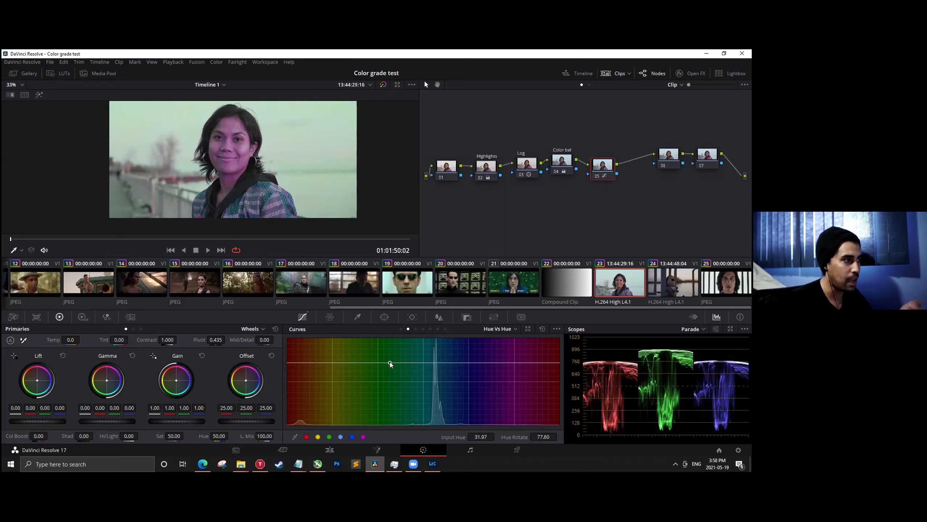
pyautogui.rightClick(388, 362)
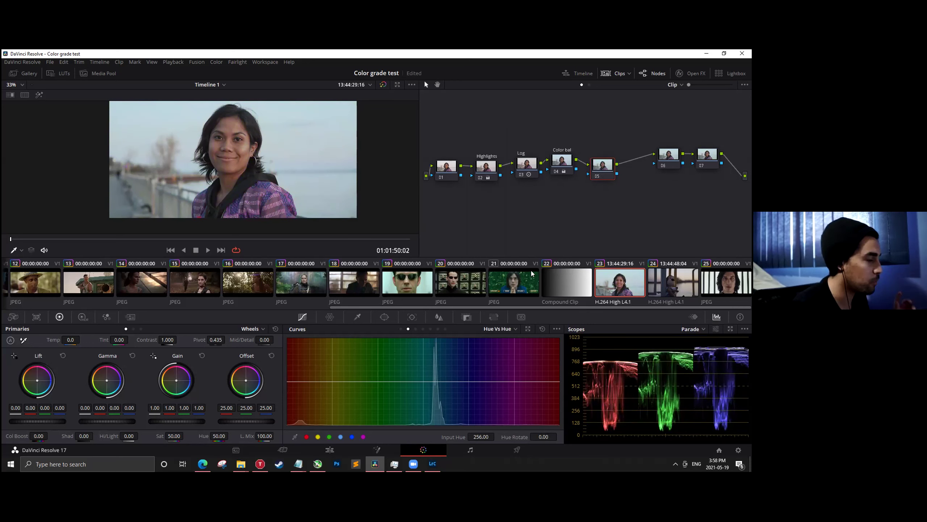
pyautogui.moveTo(607, 171); pyautogui.dragTo(608, 164)
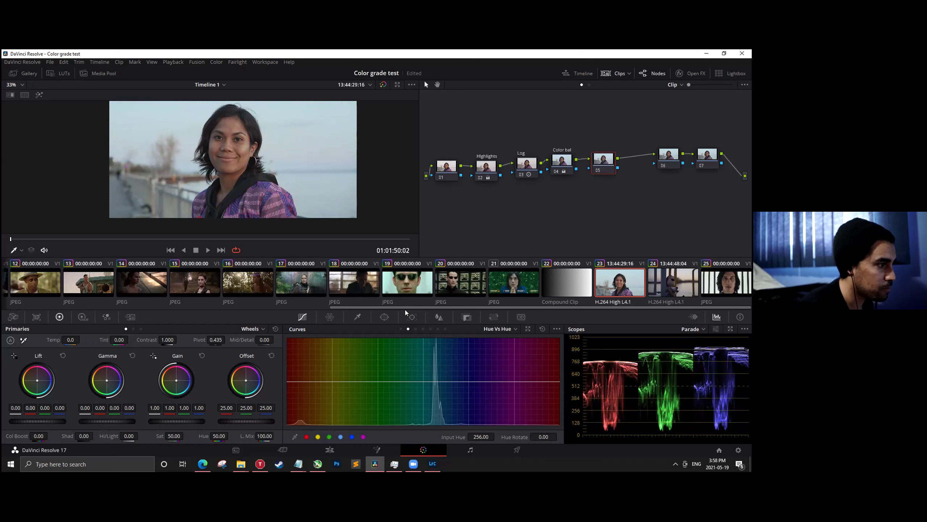
pyautogui.click(401, 328)
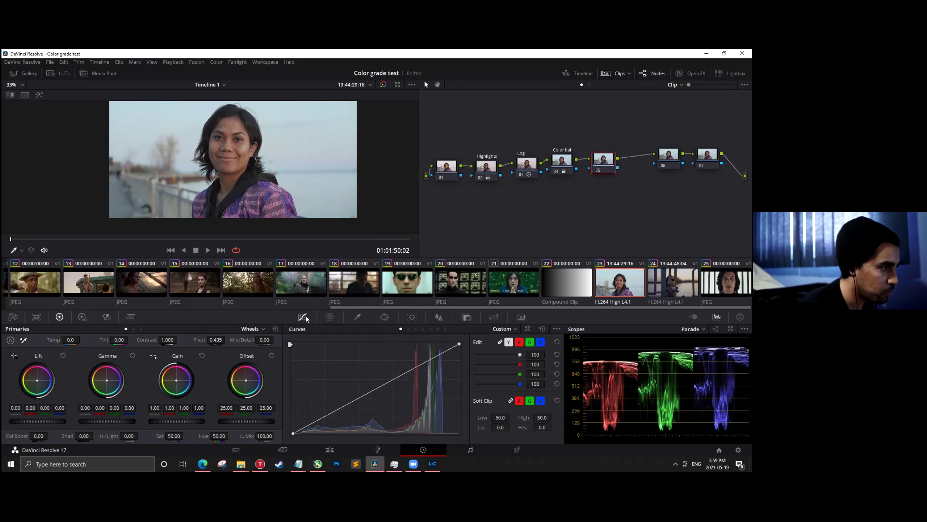
pyautogui.click(408, 328)
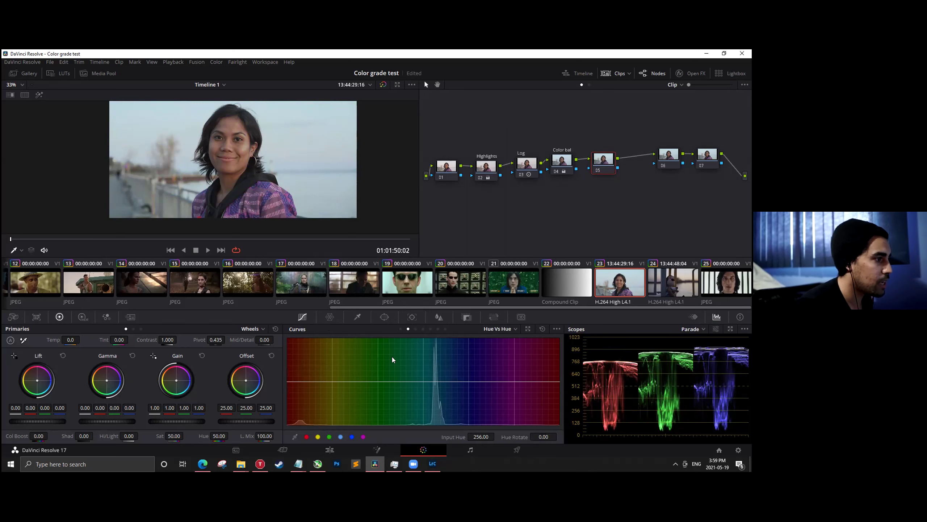
# Sample the forehead skin for the Hue Vs Hue curve, widen the affected range on both sides, and rotate the skin hue to -79.20.
pyautogui.click(230, 123)
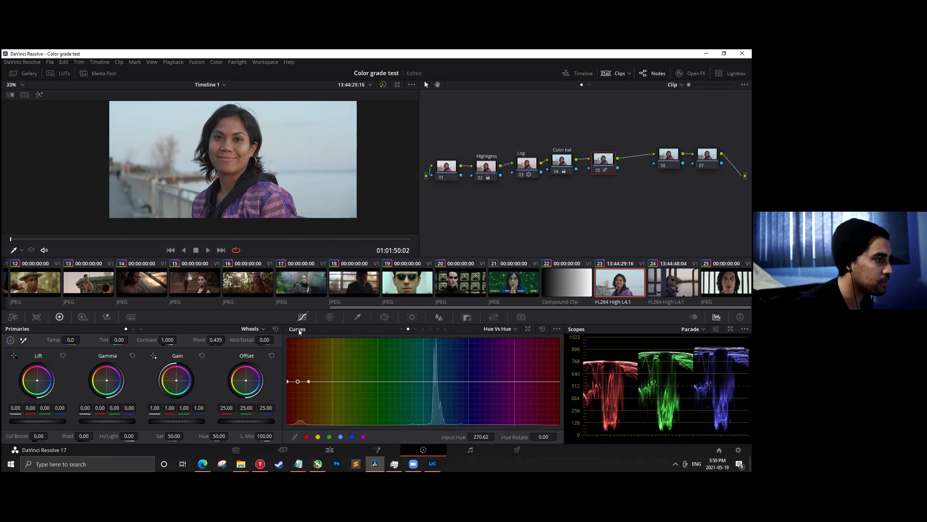
pyautogui.moveTo(310, 381); pyautogui.dragTo(353, 382)
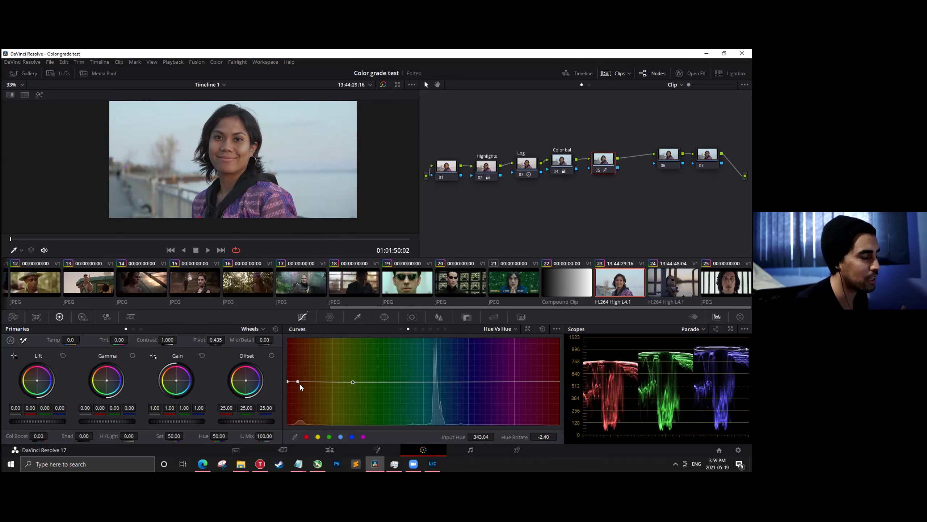
pyautogui.moveTo(298, 383); pyautogui.dragTo(305, 399)
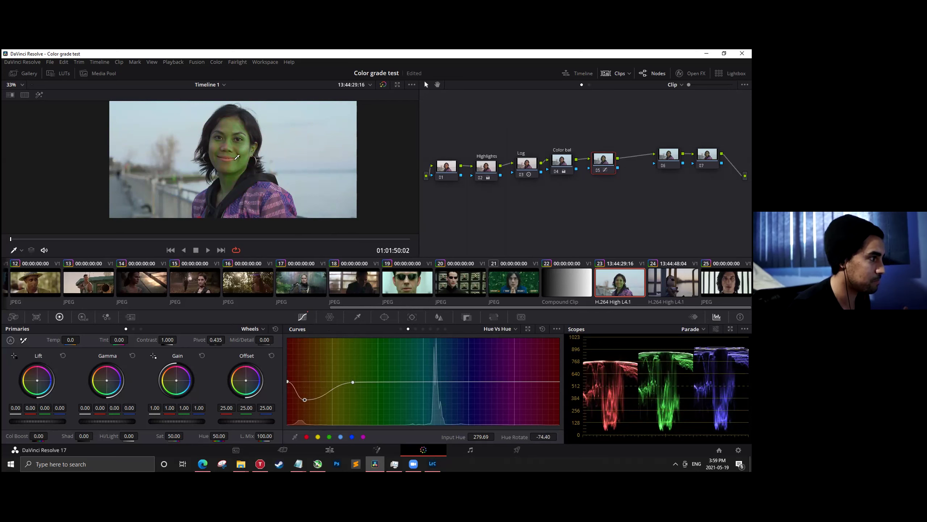
pyautogui.moveTo(355, 382); pyautogui.dragTo(371, 384)
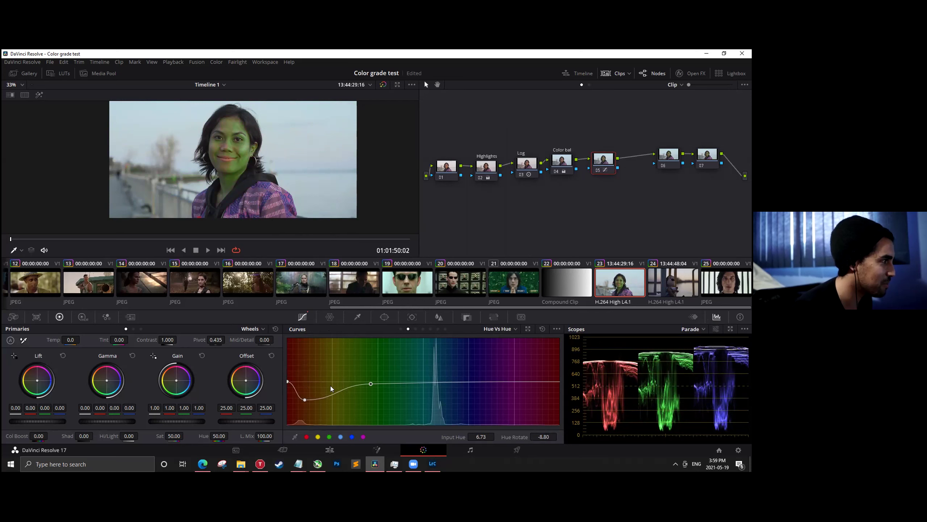
pyautogui.click(533, 384)
pyautogui.click(304, 401)
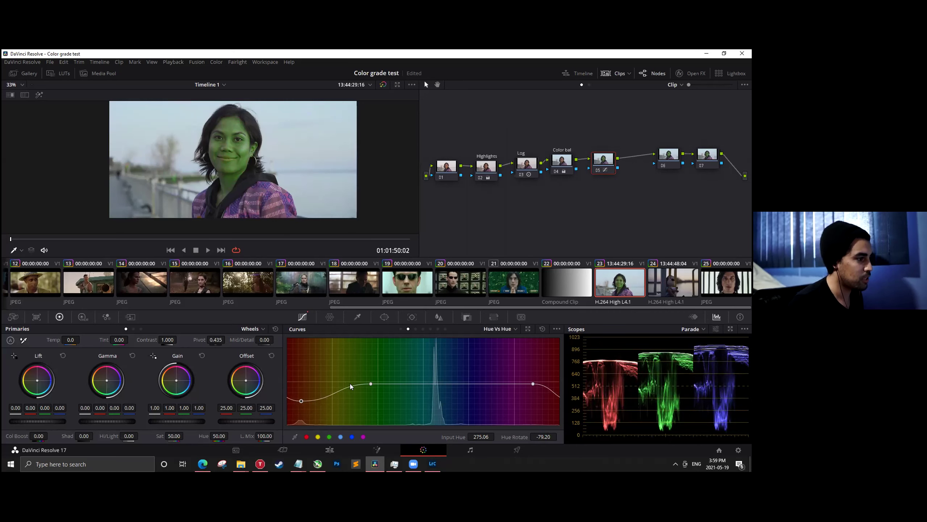
pyautogui.click(371, 384)
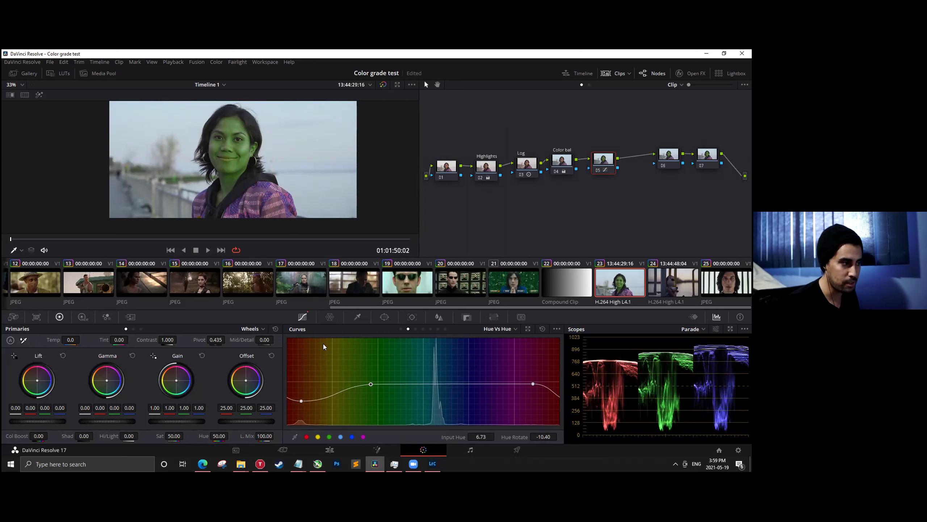
# Try raising the skin point on the Hue Vs Hue curve, and delete all three skin control points.
pyautogui.moveTo(300, 400); pyautogui.dragTo(299, 373)
pyautogui.rightClick(298, 377)
pyautogui.rightClick(372, 384)
pyautogui.rightClick(533, 383)
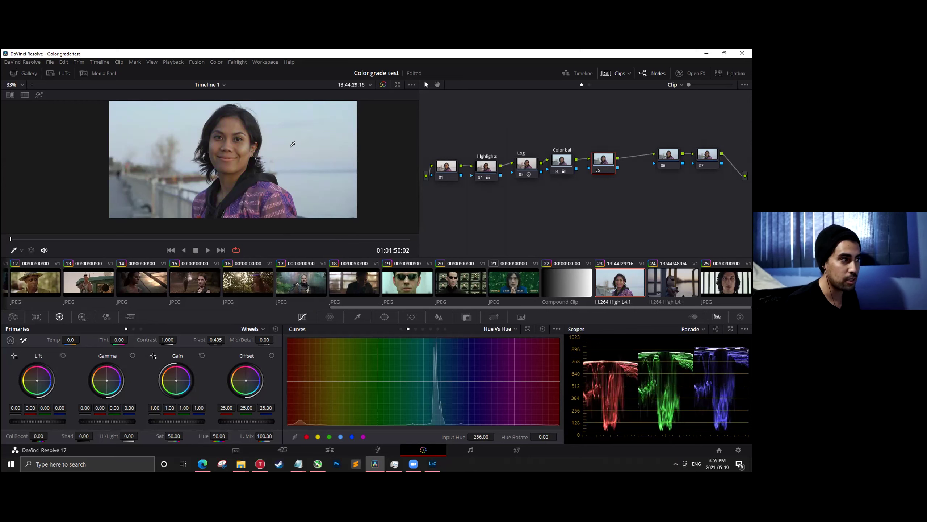
# Sample the sky for the Hue Vs Hue curve, widen its range, and rotate the blue hue to 176.80 and finally to -71.20.
pyautogui.click(310, 139)
pyautogui.moveTo(433, 384); pyautogui.dragTo(402, 381)
pyautogui.moveTo(433, 408); pyautogui.dragTo(432, 339)
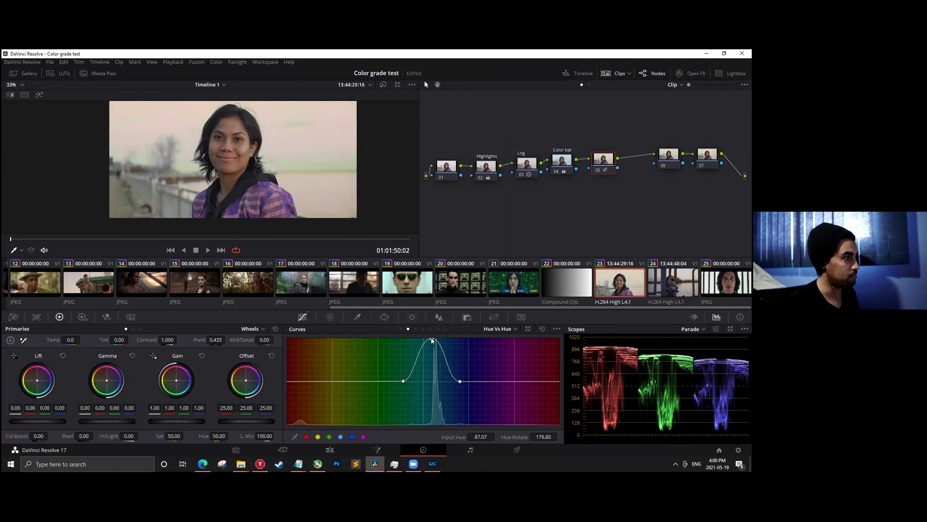
pyautogui.moveTo(434, 374); pyautogui.dragTo(429, 414)
pyautogui.moveTo(403, 380); pyautogui.dragTo(373, 379)
pyautogui.moveTo(429, 413)
pyautogui.mouseDown()
pyautogui.moveTo(431, 382)
pyautogui.moveTo(432, 398)
pyautogui.mouseUp()
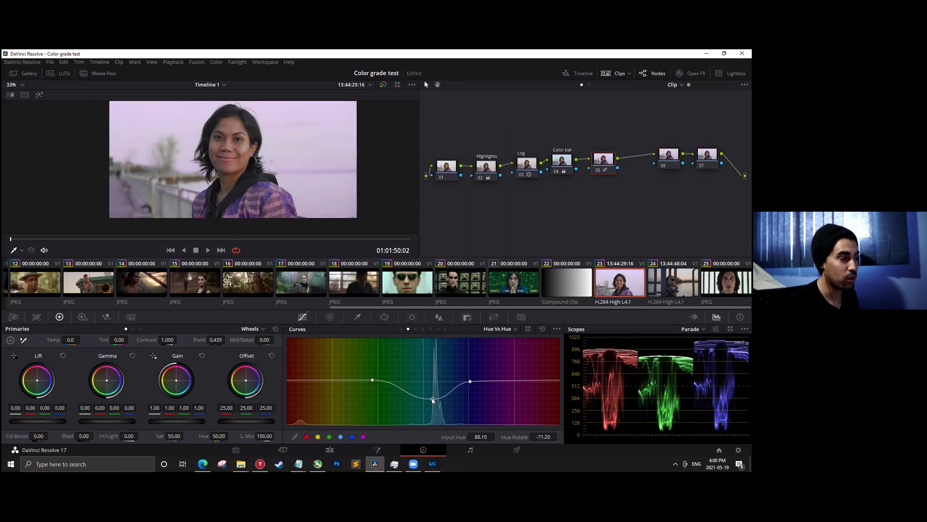
# Delete the three sky control points from the Hue Vs Hue curve.
pyautogui.rightClick(432, 398)
pyautogui.rightClick(469, 381)
pyautogui.rightClick(373, 381)
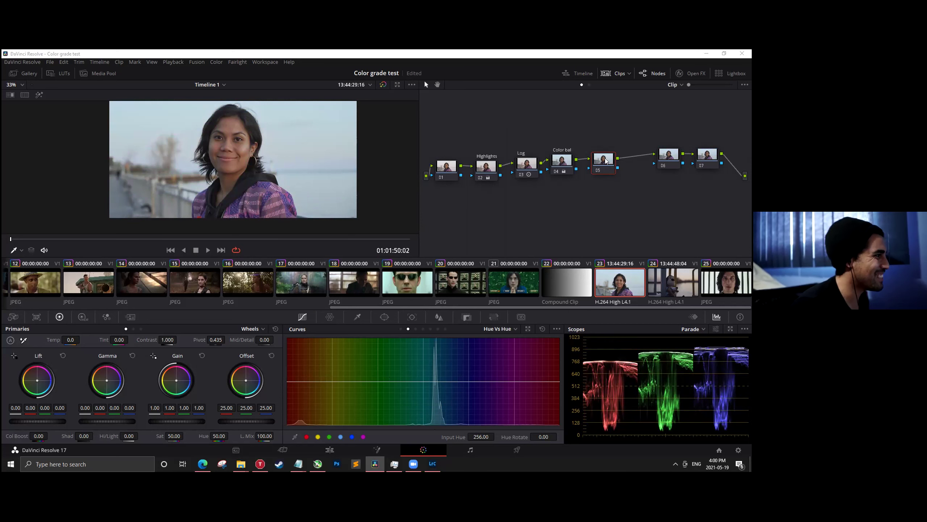
# Open the scopes in a floating window and save the project with the node after Color bal selected.
pyautogui.moveTo(609, 160); pyautogui.dragTo(604, 160)
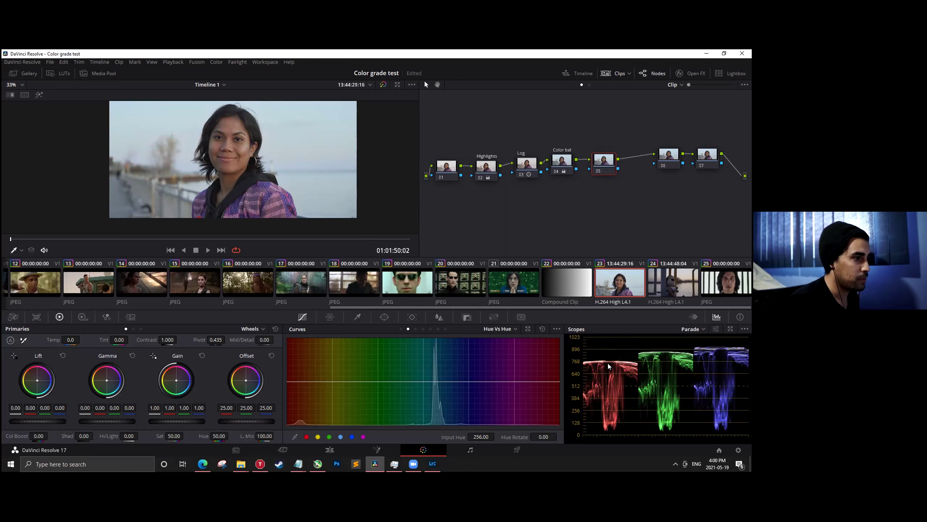
pyautogui.click(729, 329)
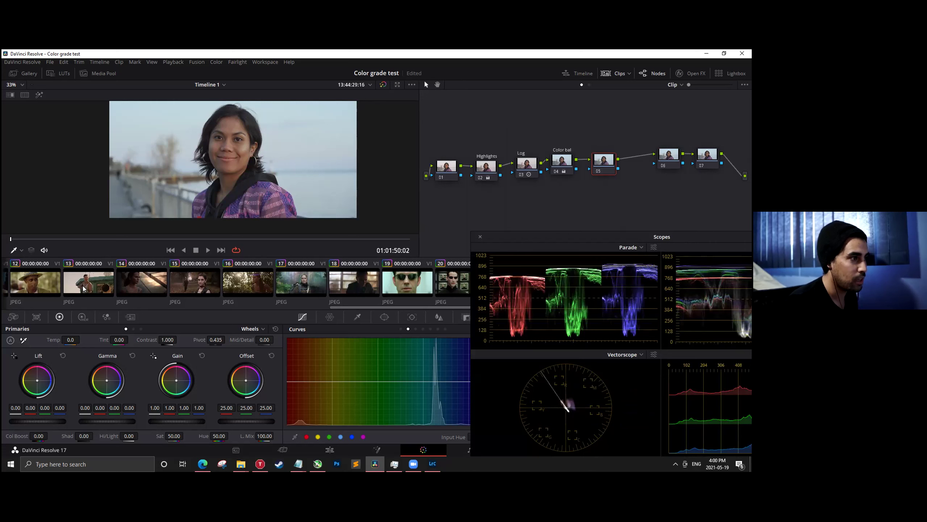
pyautogui.hotkey('ctrl', 's')
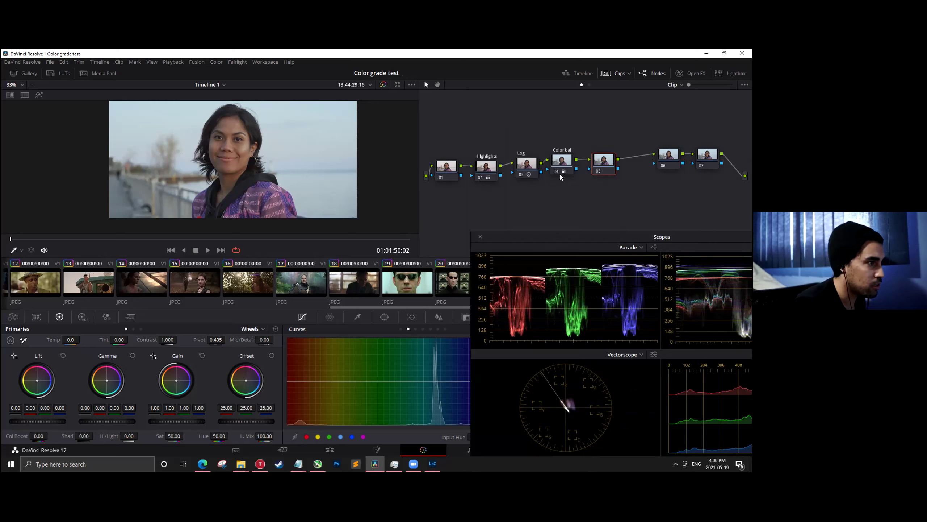
pyautogui.moveTo(601, 160); pyautogui.dragTo(601, 160)
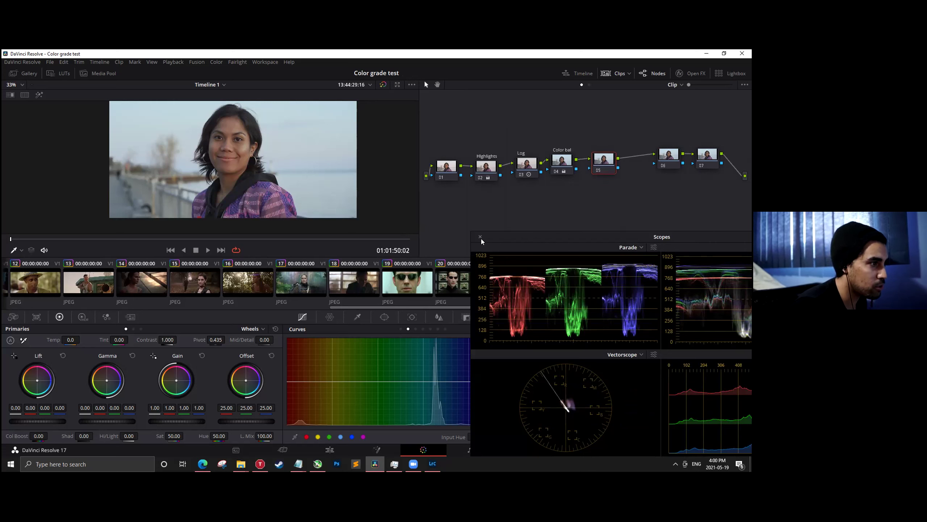
# Sample the forehead skin with the Qualifier in highlight view, resampling until the hue range has center 33.7 and width 34.0.
pyautogui.click(356, 317)
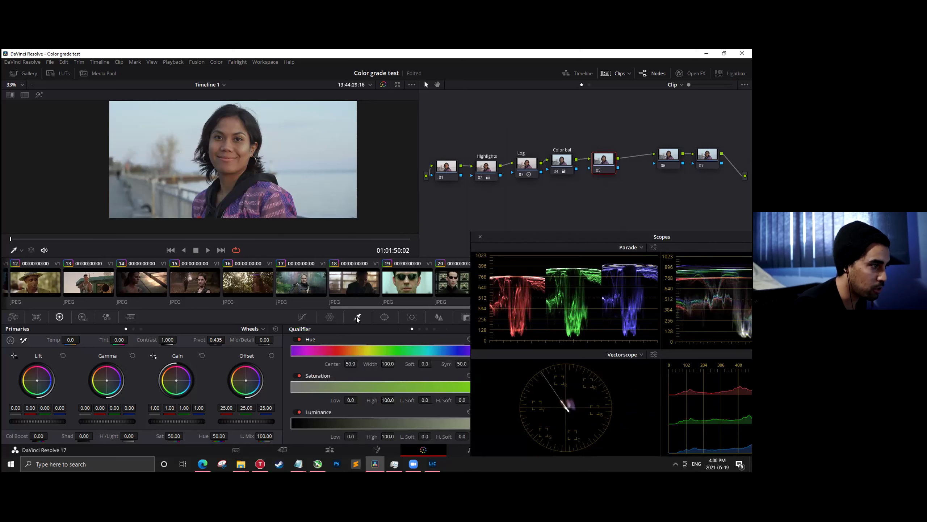
pyautogui.click(224, 122)
pyautogui.click(39, 95)
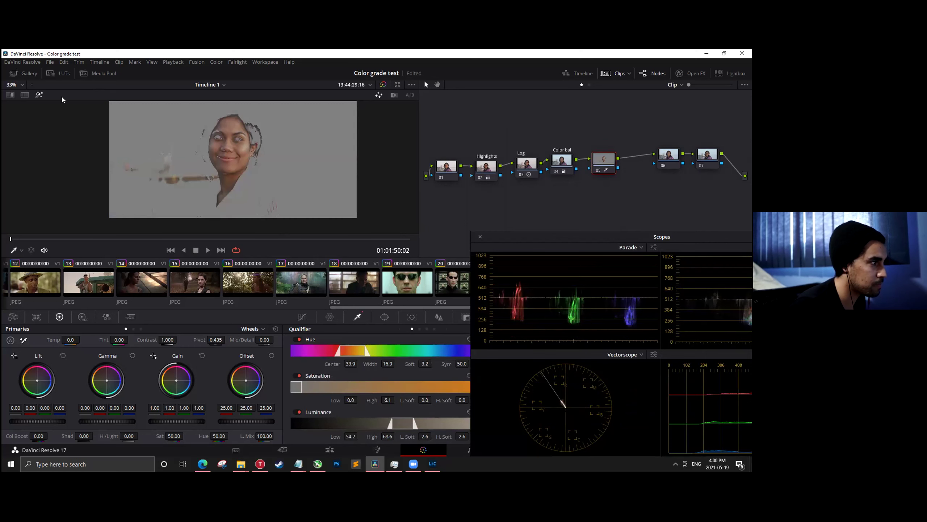
pyautogui.click(224, 119)
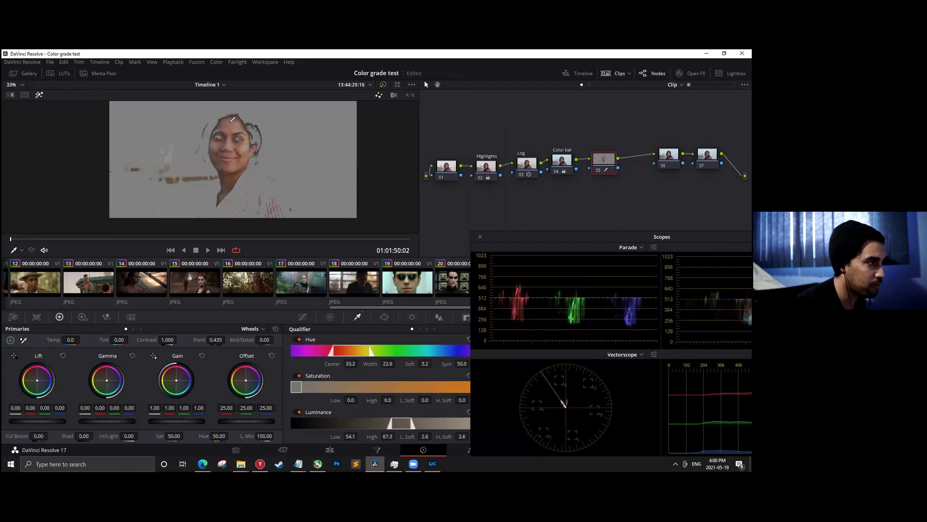
pyautogui.click(235, 121)
pyautogui.click(230, 120)
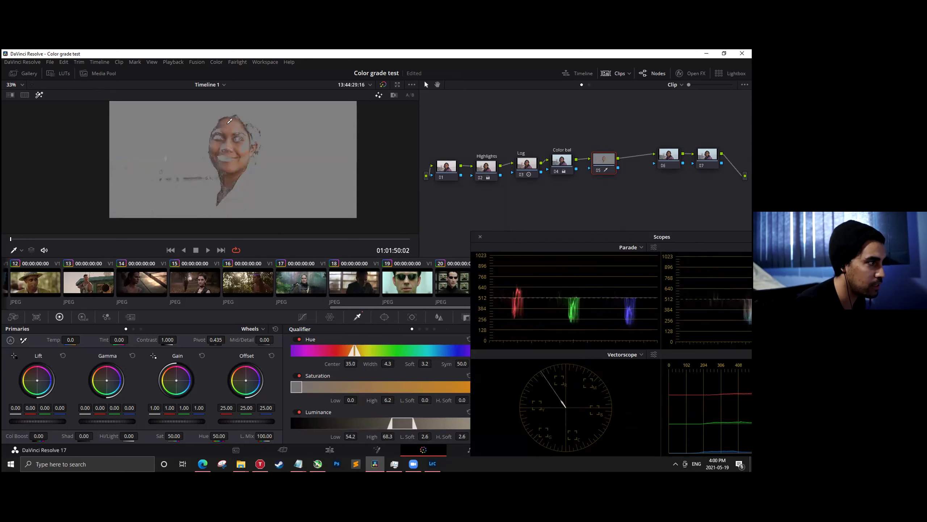
pyautogui.moveTo(221, 119); pyautogui.dragTo(232, 120)
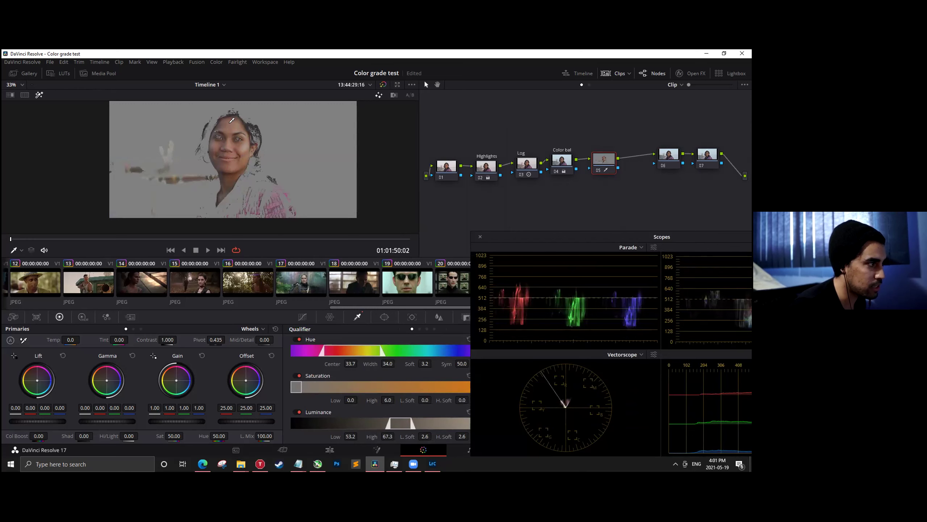
# Narrow the Qualifier's hue width to 14.7 to exclude the jacket from the skin selection, and close the floating scopes window.
pyautogui.moveTo(501, 234); pyautogui.dragTo(540, 215)
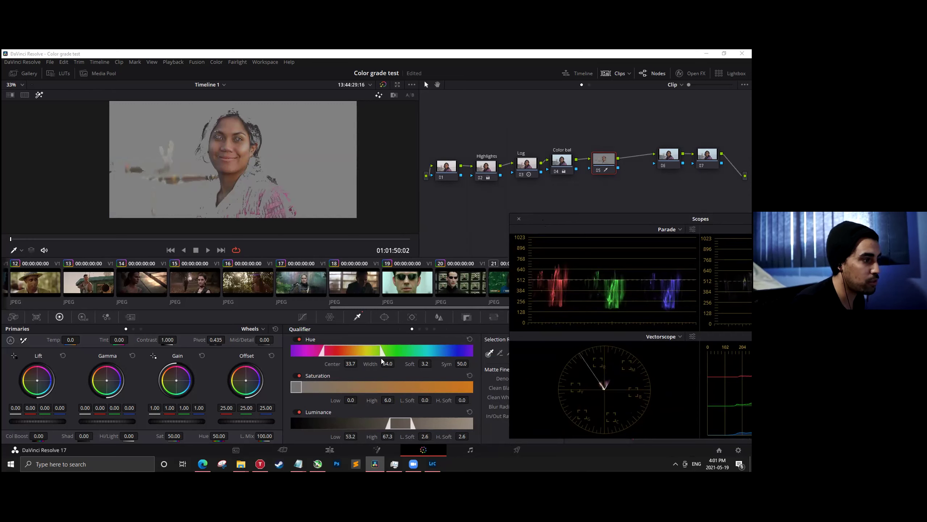
pyautogui.moveTo(382, 353); pyautogui.dragTo(361, 352)
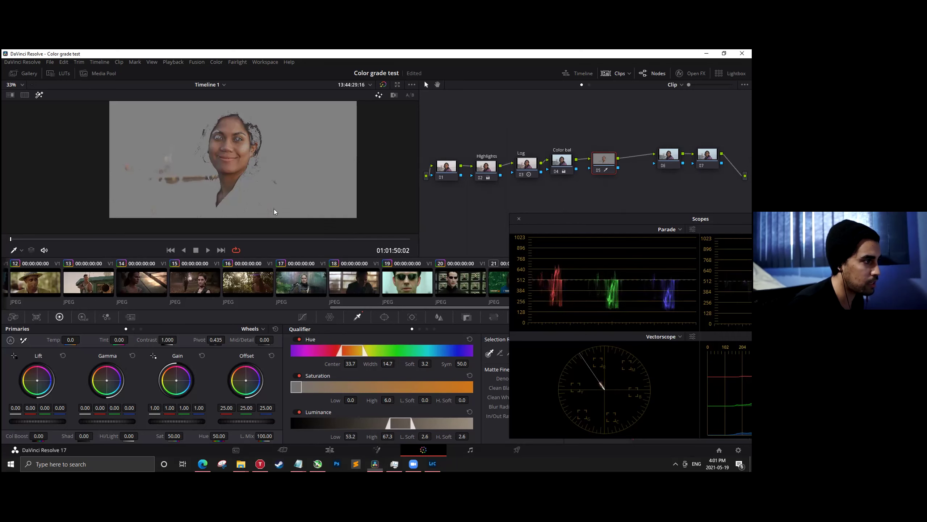
pyautogui.moveTo(556, 220); pyautogui.dragTo(609, 214)
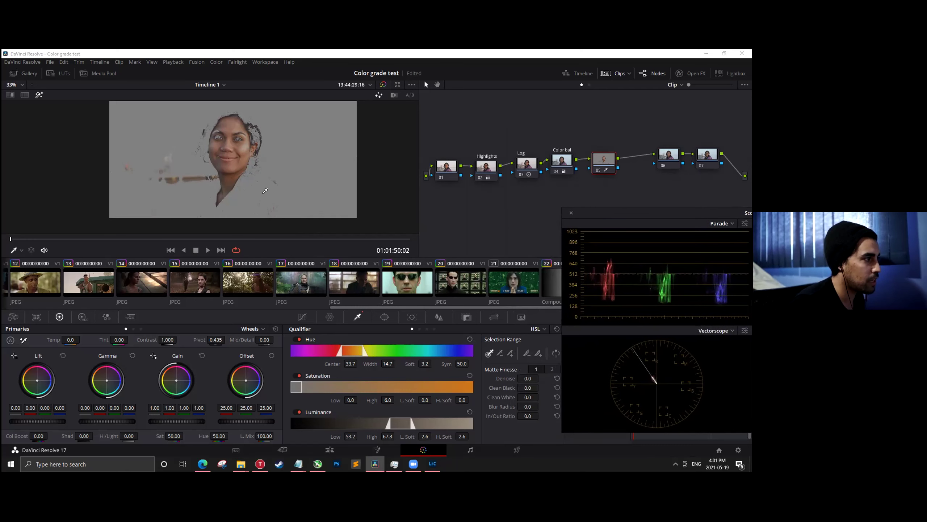
pyautogui.click(572, 213)
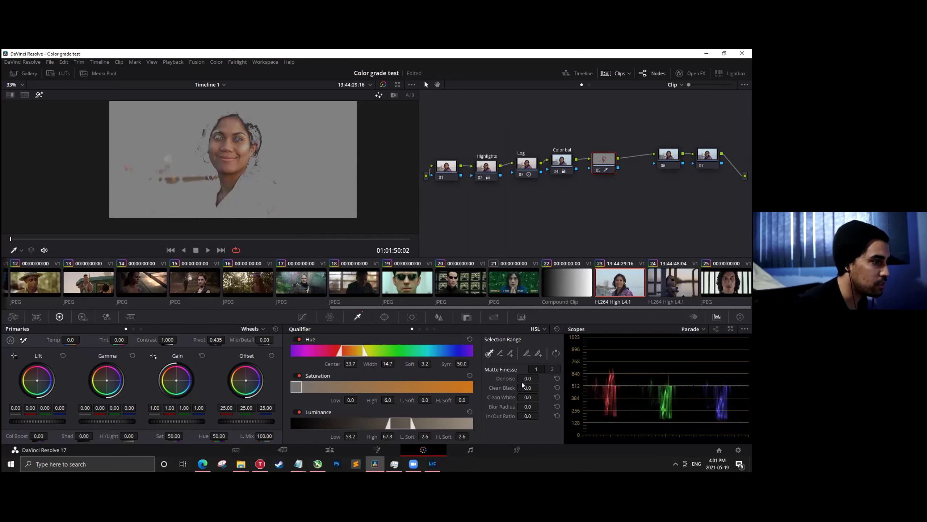
# Try a Matte Finesse Denoise of 19.4 on the skin selection, inspect the neck edge up close, and reset the Denoise.
pyautogui.moveTo(527, 379); pyautogui.dragTo(544, 378)
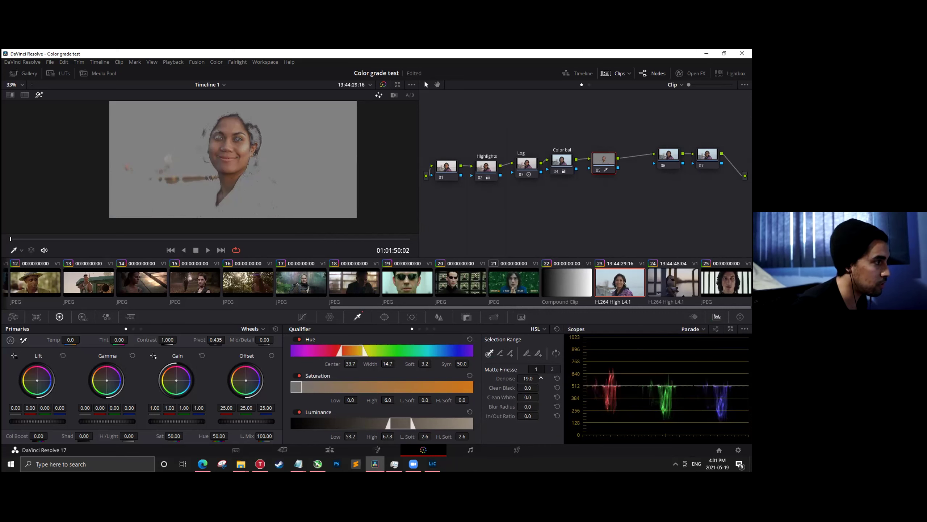
pyautogui.scroll(5, 306, 195)
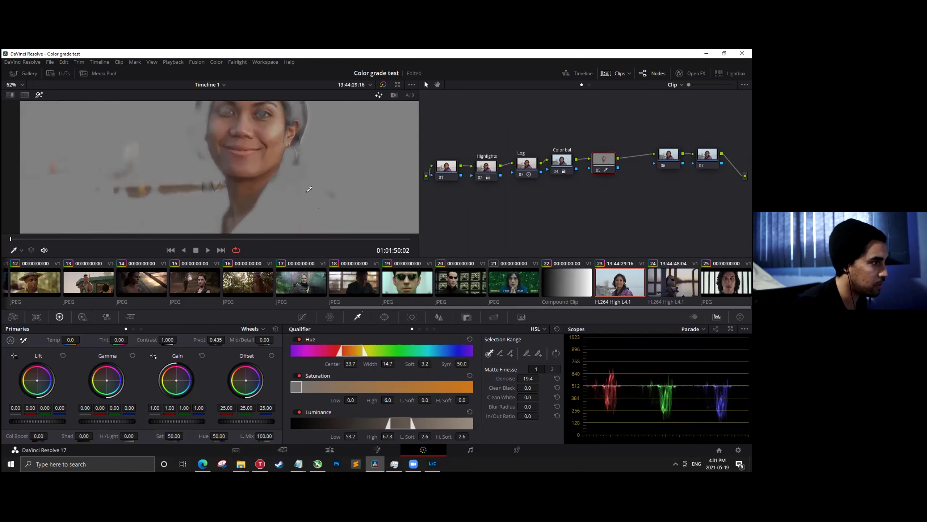
pyautogui.scroll(3, 306, 195)
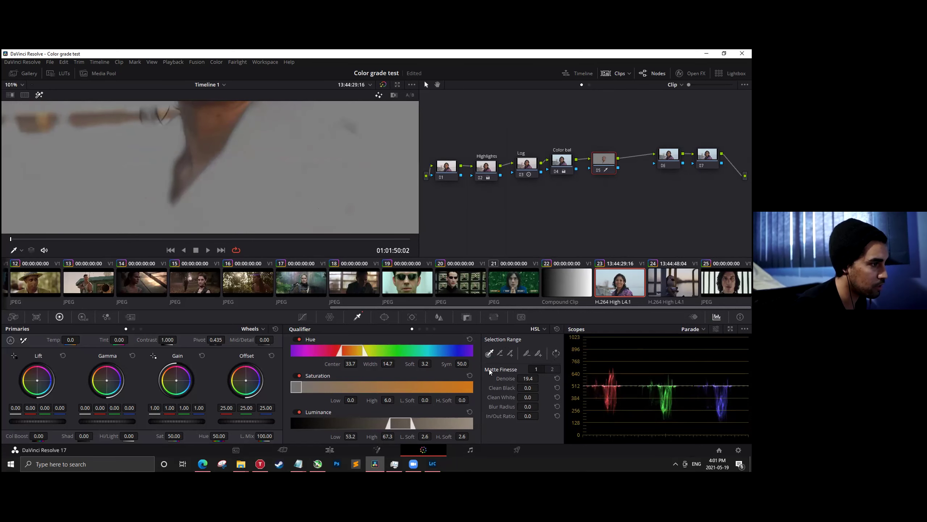
pyautogui.doubleClick(527, 378)
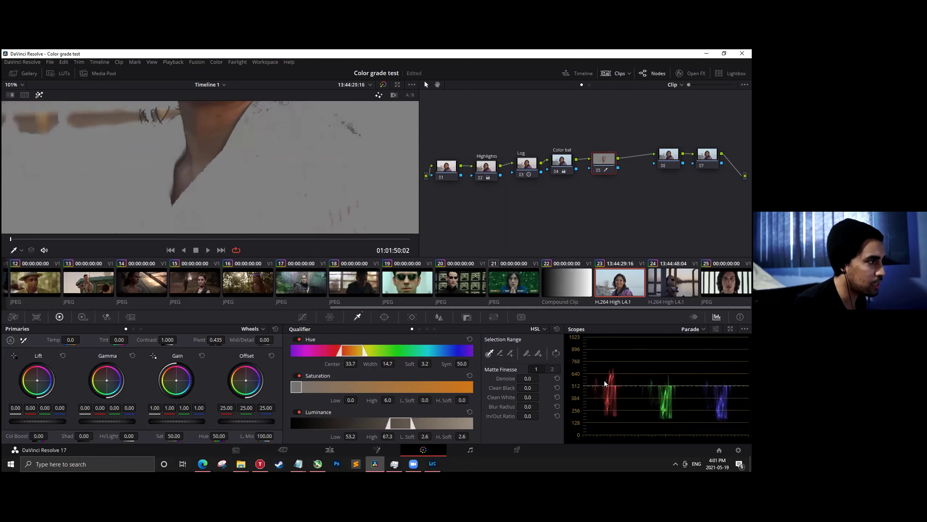
# Clean up the skin matte with a Denoise of 17.9 and a Clean Black of 9.2.
pyautogui.moveTo(526, 379); pyautogui.dragTo(541, 378)
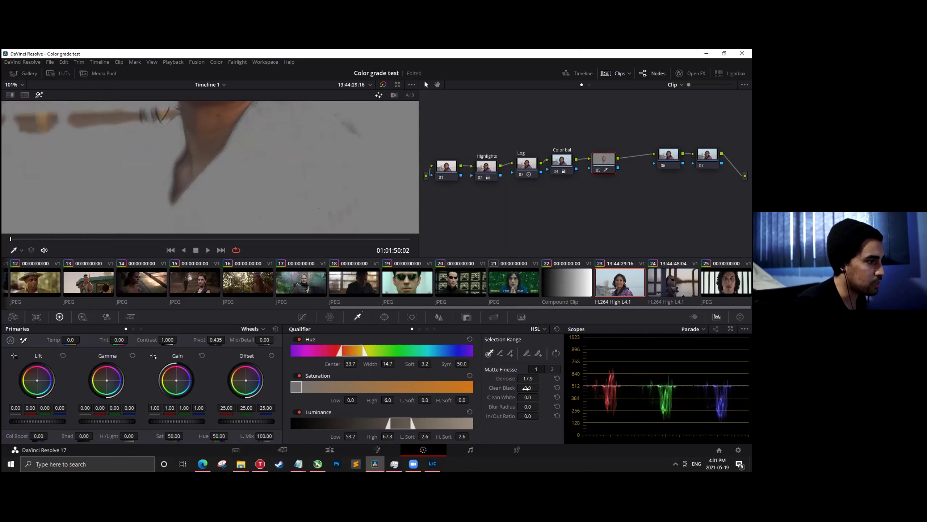
pyautogui.moveTo(541, 388); pyautogui.dragTo(541, 387)
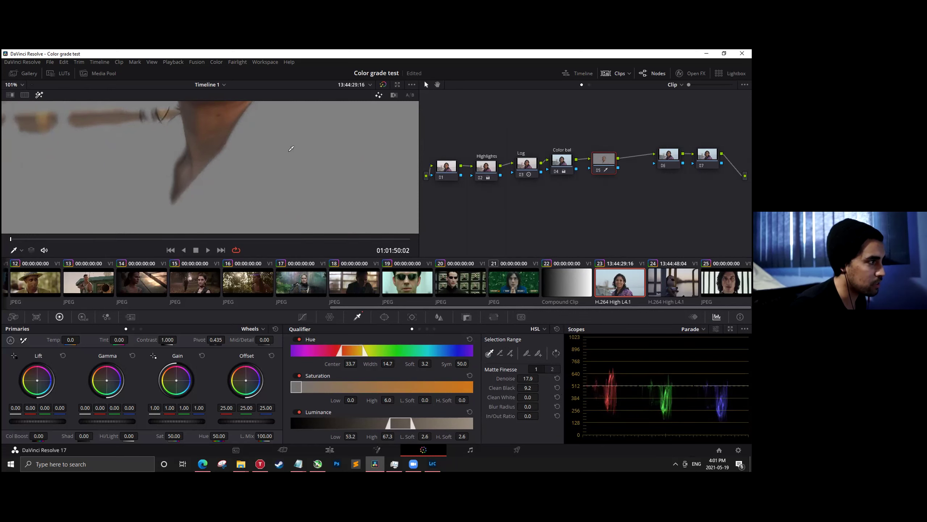
pyautogui.scroll(-5, 201, 131)
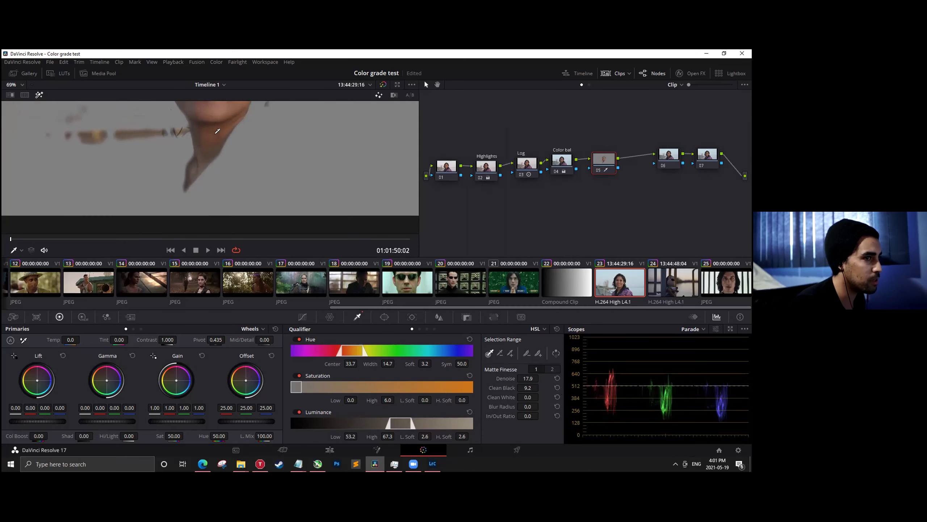
# Refine node 05's skin qualifier with Clean Black 12.8, saturation range 0.0 to 9.2 and luminance range 53.6 to 71.2, and turn off the highlight view.
pyautogui.scroll(-2, 208, 170)
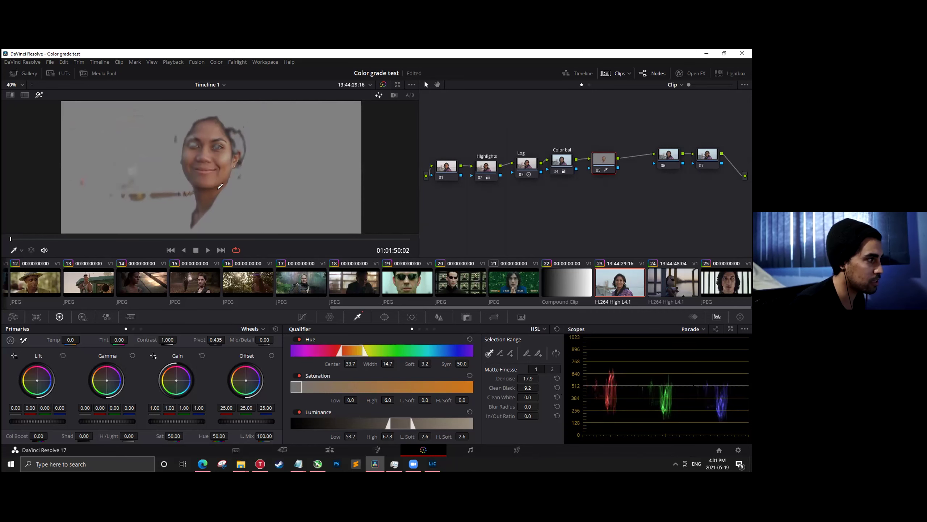
pyautogui.moveTo(524, 387); pyautogui.dragTo(541, 387)
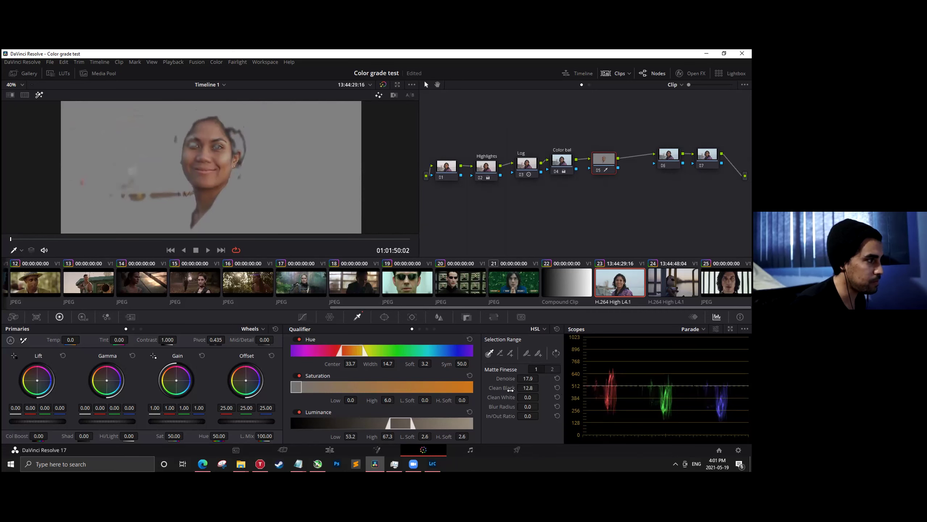
pyautogui.moveTo(301, 387)
pyautogui.mouseDown()
pyautogui.moveTo(311, 386)
pyautogui.moveTo(290, 388)
pyautogui.mouseUp()
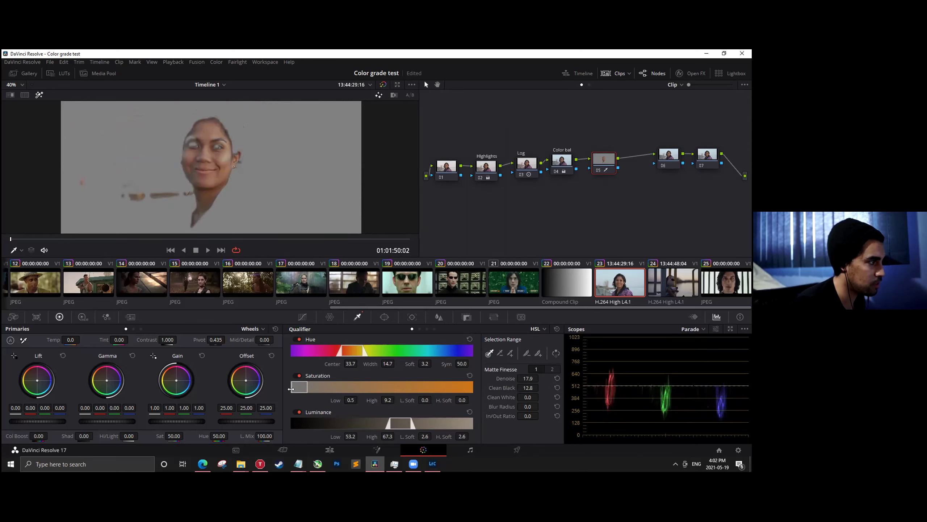
pyautogui.moveTo(389, 423); pyautogui.dragTo(417, 424)
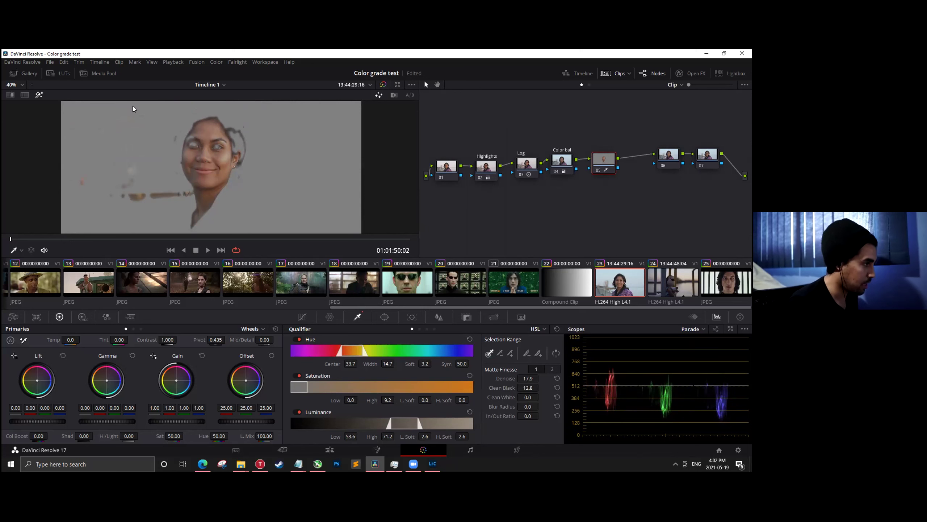
pyautogui.click(39, 96)
# Raise the Gain of the skin node 05 to 1.15 and lower its Lift to -0.03.
pyautogui.click(301, 317)
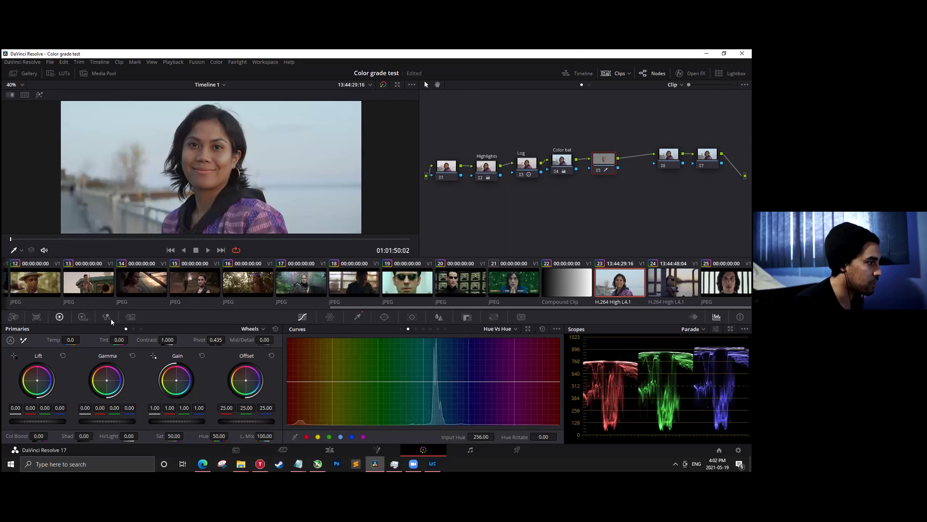
pyautogui.moveTo(181, 421); pyautogui.dragTo(192, 420)
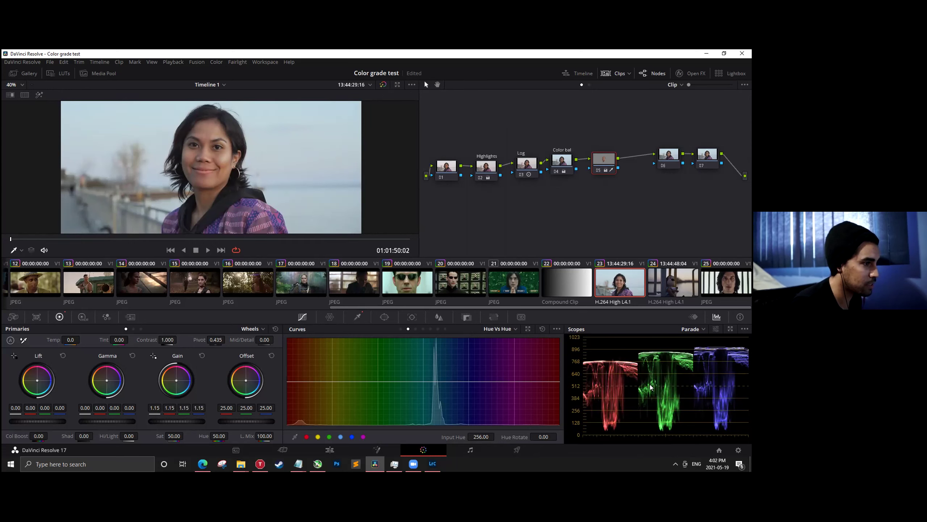
pyautogui.moveTo(53, 421); pyautogui.dragTo(51, 421)
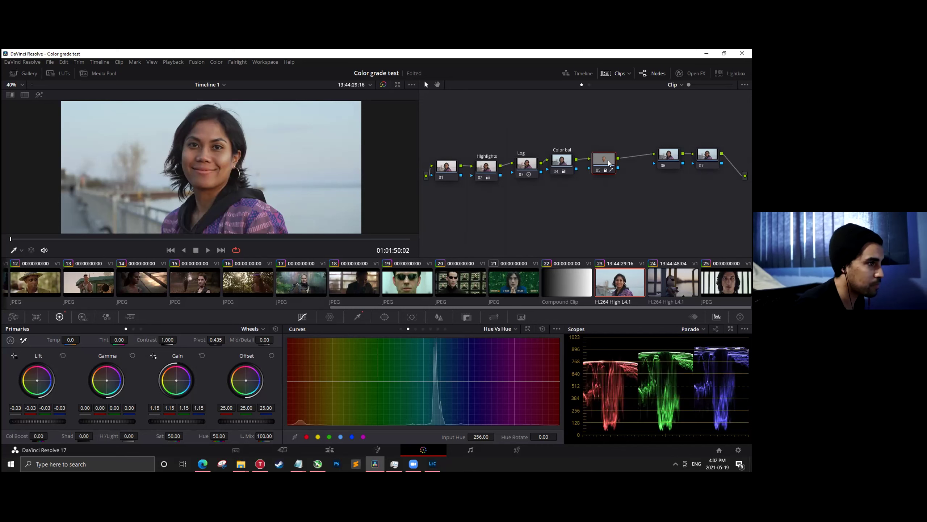
# Place nodes 06 and 07 closer to node 05, and bring node 05's Gain down to 1.00 while viewing the highlighted skin selection.
pyautogui.moveTo(669, 156); pyautogui.dragTo(652, 164)
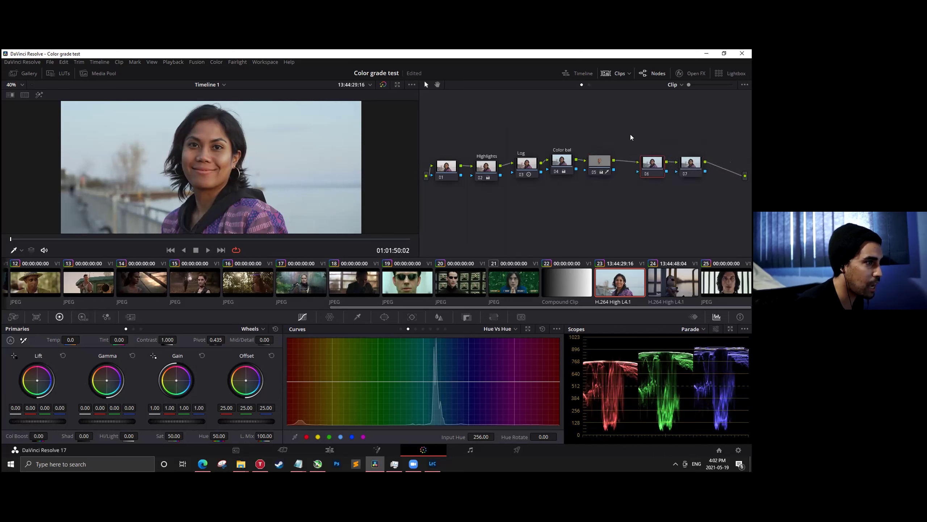
pyautogui.click(599, 161)
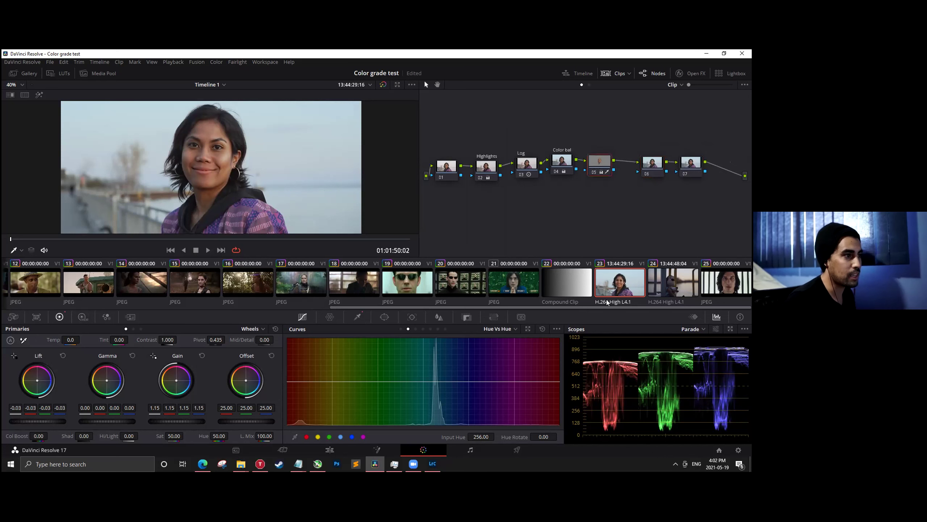
pyautogui.click(39, 95)
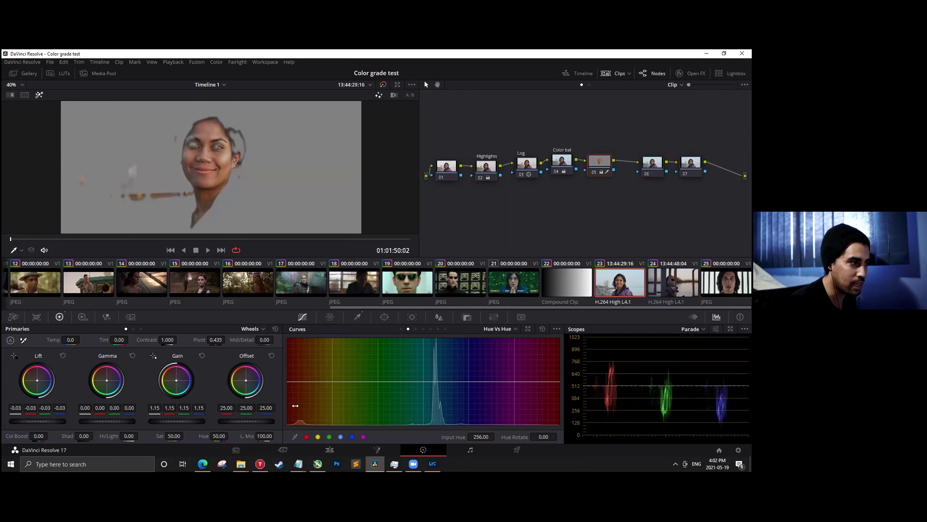
pyautogui.moveTo(184, 421); pyautogui.dragTo(161, 421)
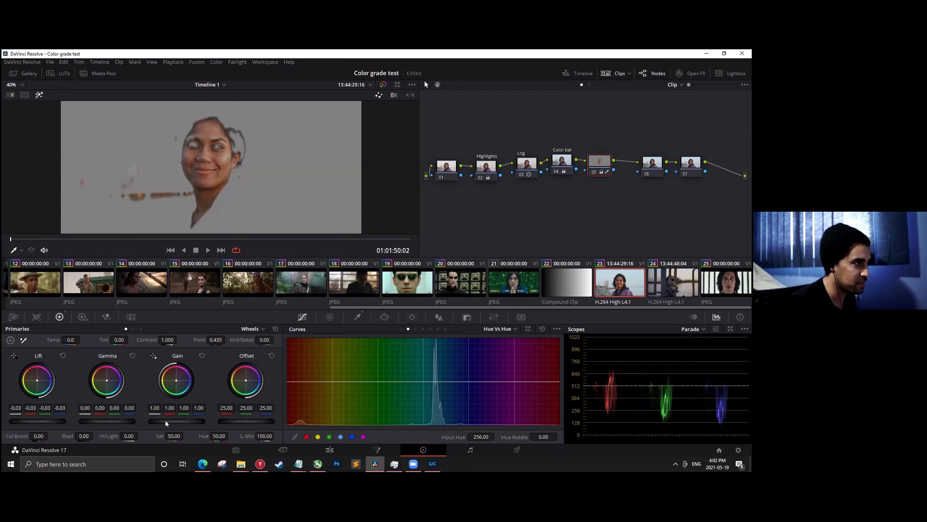
pyautogui.click(40, 94)
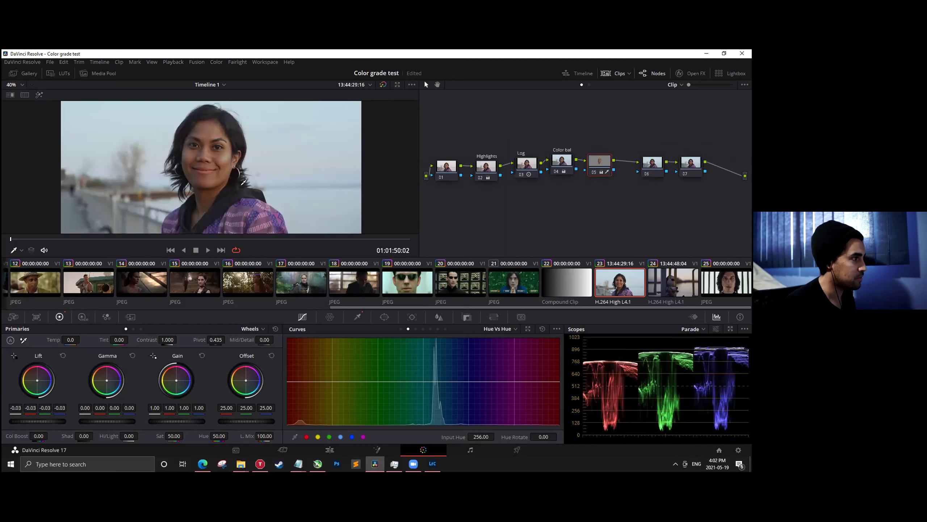
# Grab a still of the graded portrait frame and show the gallery of stills.
pyautogui.scroll(-2, 243, 182)
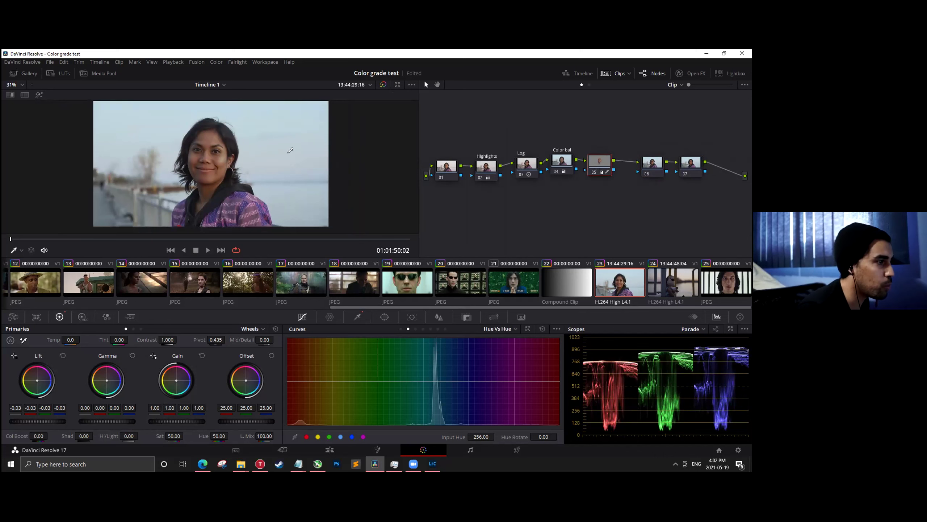
pyautogui.rightClick(224, 166)
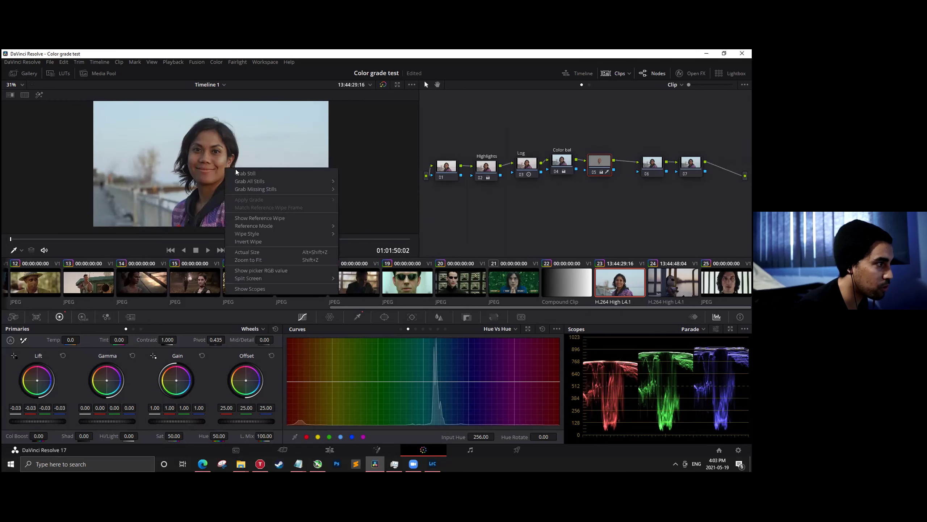
pyautogui.click(216, 155)
pyautogui.rightClick(215, 155)
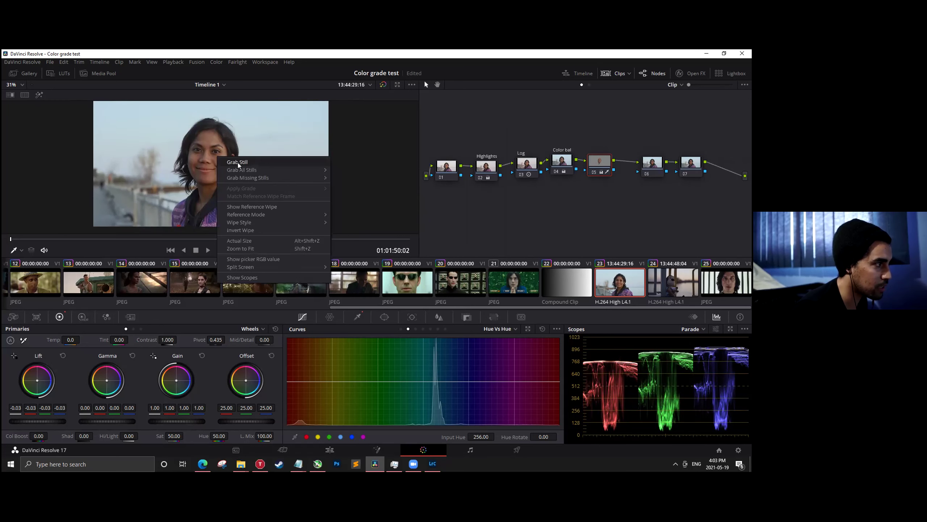
pyautogui.click(238, 163)
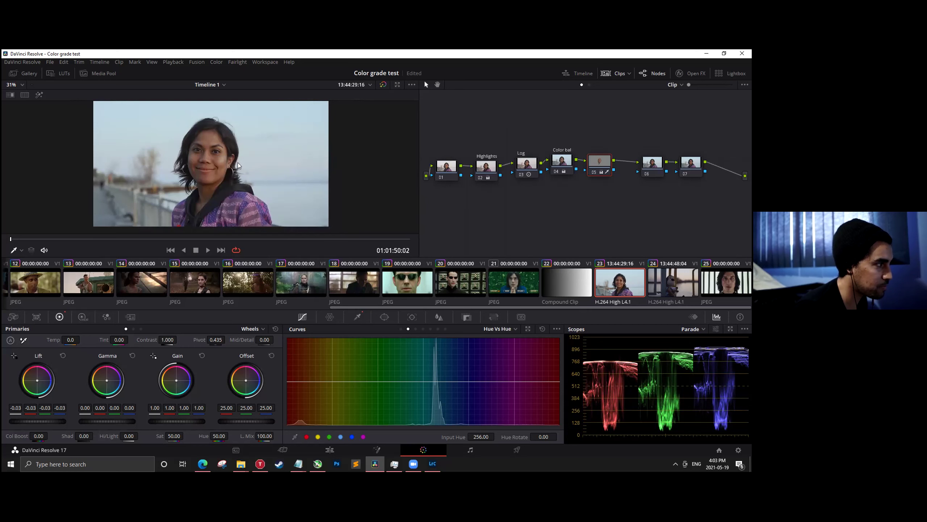
pyautogui.click(29, 73)
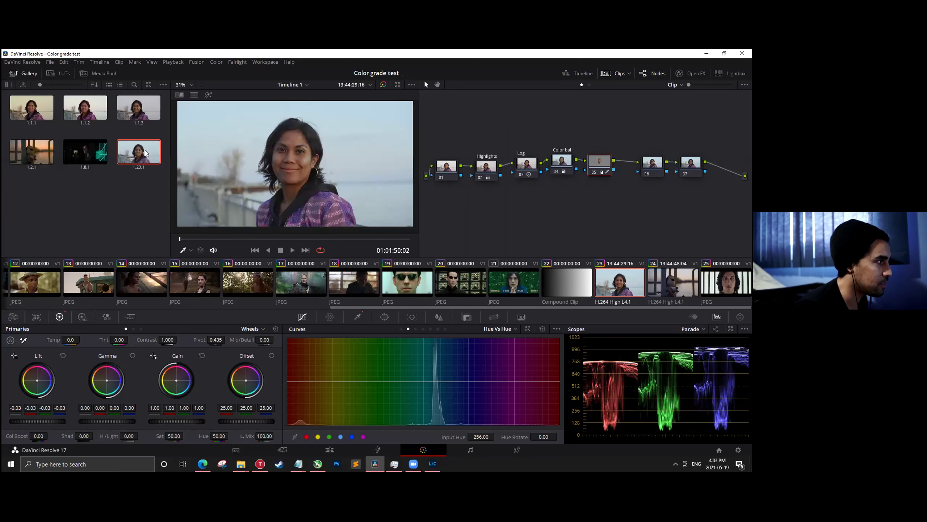
# Bypass all grades and compare the ungraded portrait with the new still 1.23.1 by sweeping the image wipe across the frame.
pyautogui.click(178, 96)
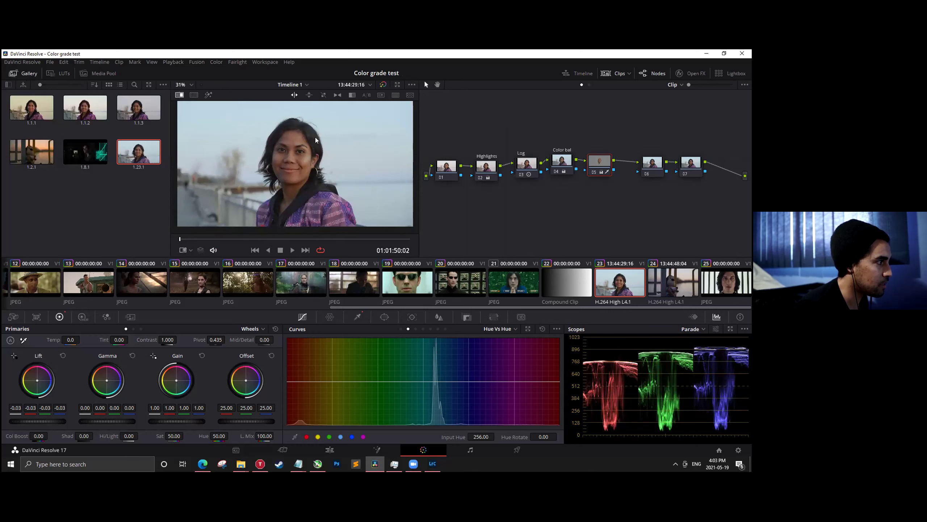
pyautogui.hotkey('shift', 'd')
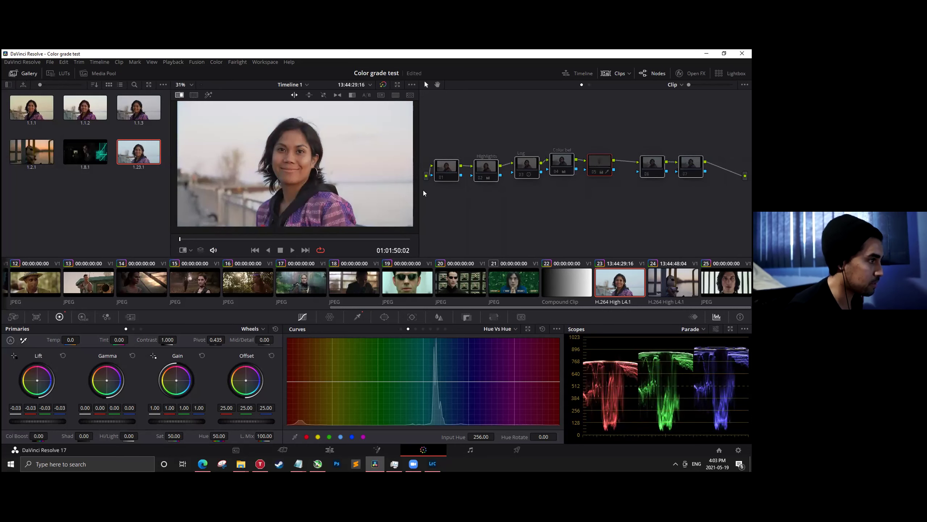
pyautogui.click(179, 95)
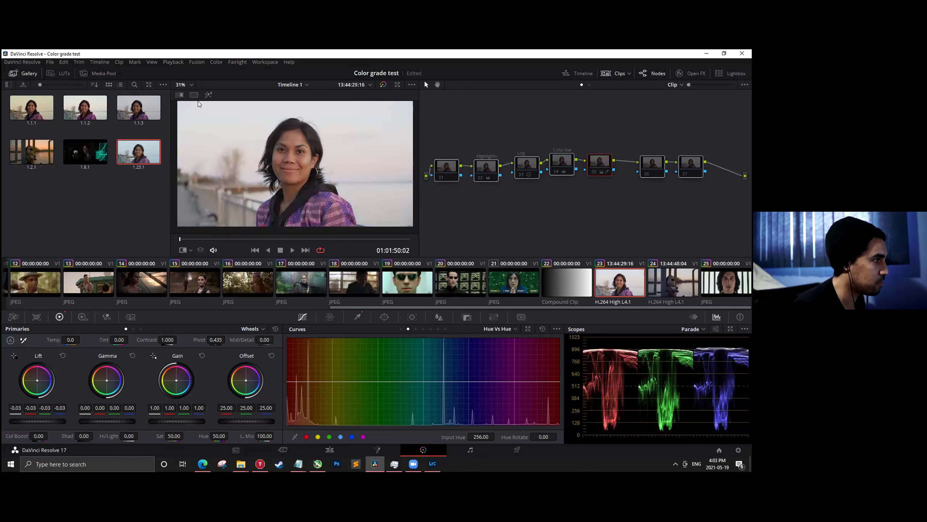
pyautogui.click(178, 96)
pyautogui.moveTo(277, 146); pyautogui.dragTo(190, 150)
pyautogui.moveTo(281, 162); pyautogui.dragTo(315, 165)
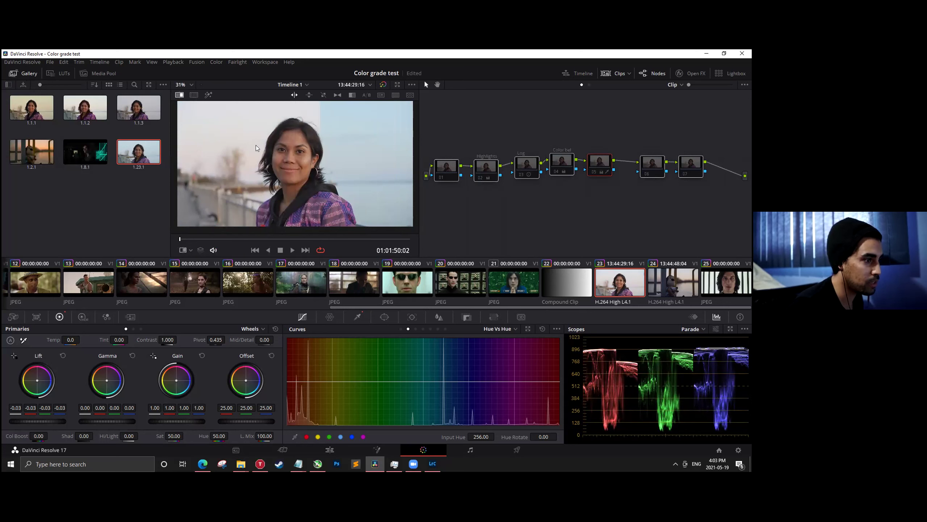
pyautogui.moveTo(322, 144); pyautogui.dragTo(177, 166)
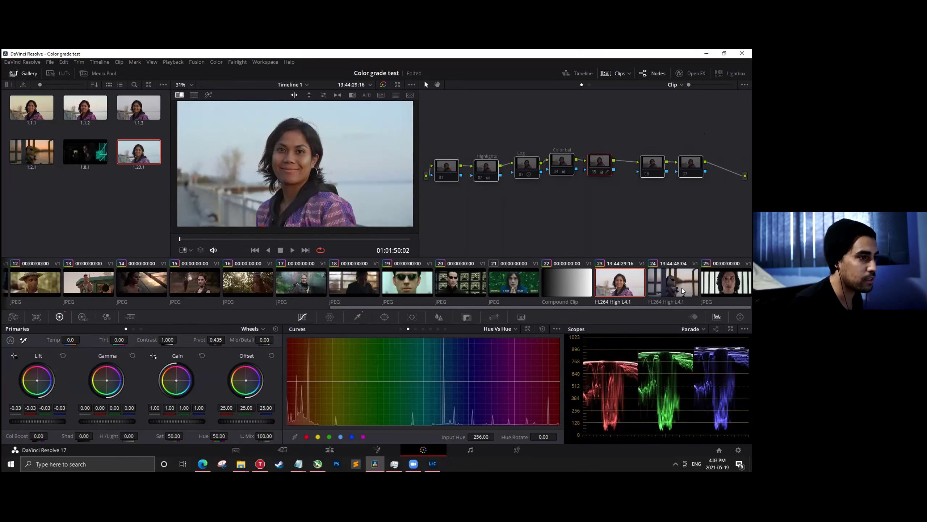
# Delete every node in the portrait clip's node graph and turn off the image wipe.
pyautogui.moveTo(713, 113); pyautogui.dragTo(439, 190)
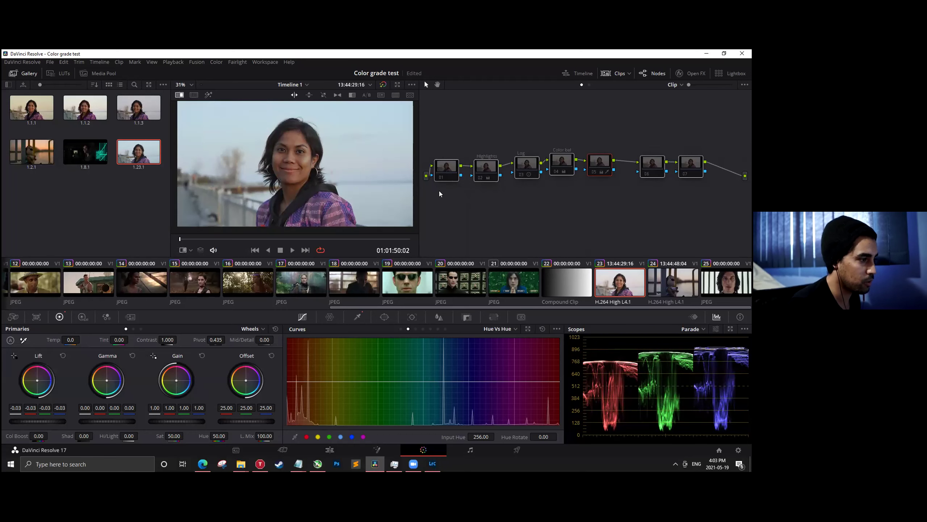
pyautogui.press('Delete')
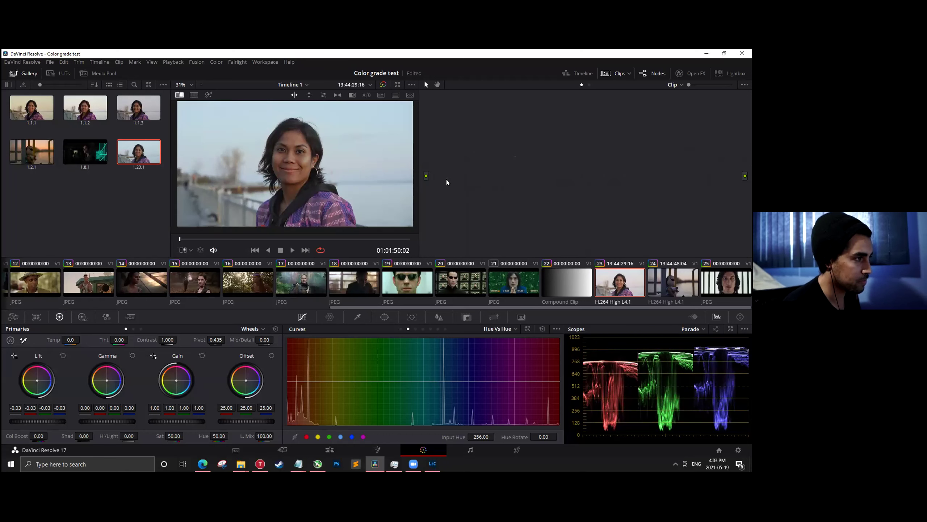
pyautogui.click(179, 95)
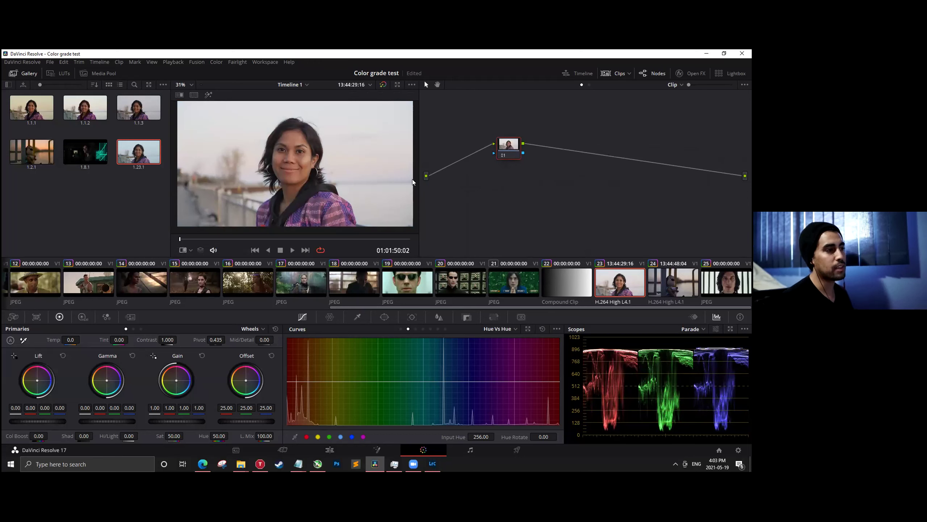
# Place node 01 near the graph input, chain six serial nodes after it to make seven in total, and select node 02.
pyautogui.moveTo(513, 149); pyautogui.dragTo(459, 172)
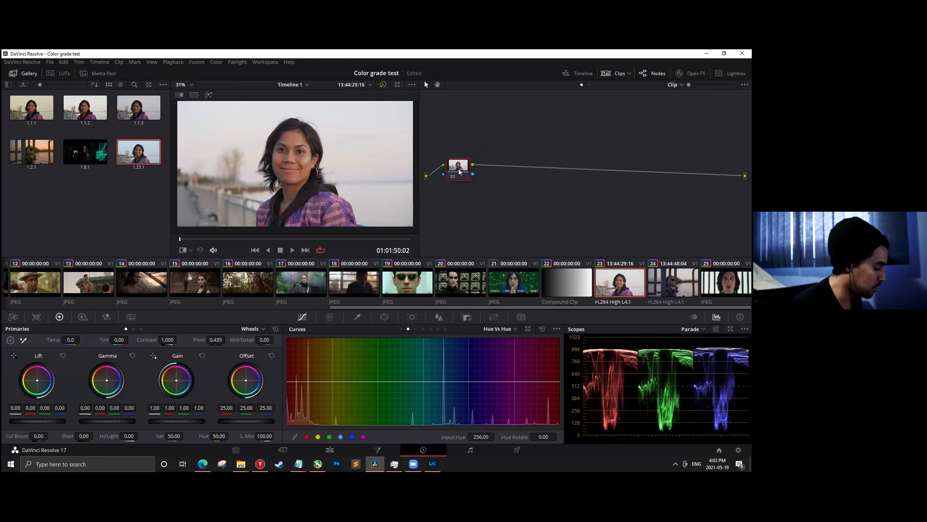
pyautogui.rightClick(459, 171)
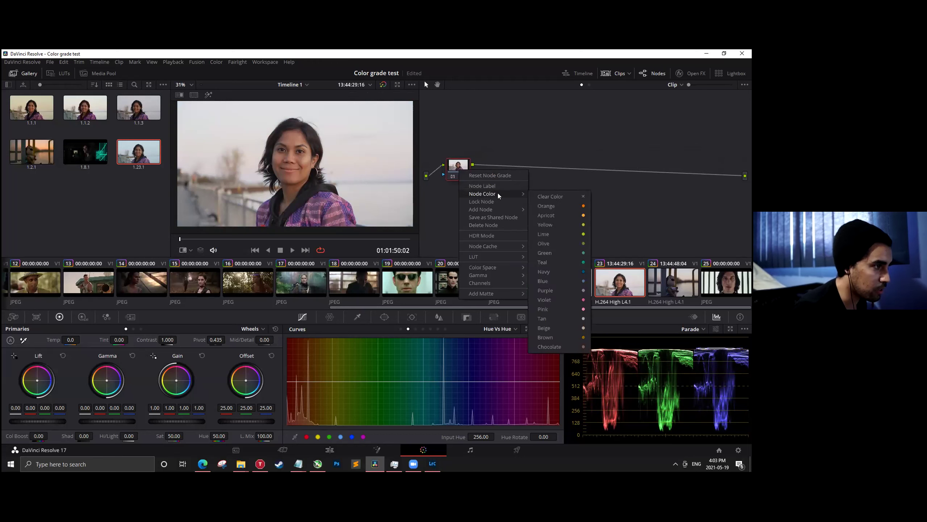
pyautogui.moveTo(490, 209)
pyautogui.click(546, 210)
pyautogui.hotkey('alt', 's')
pyautogui.hotkey('alt', 's')
pyautogui.hotkey('alt', 's')
pyautogui.hotkey('alt', 's')
pyautogui.hotkey('alt', 's')
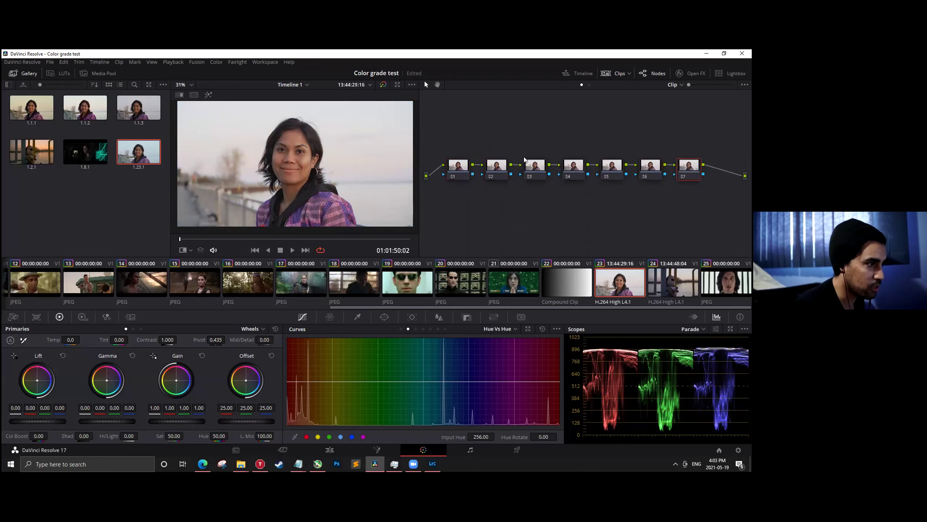
pyautogui.click(468, 172)
pyautogui.click(486, 175)
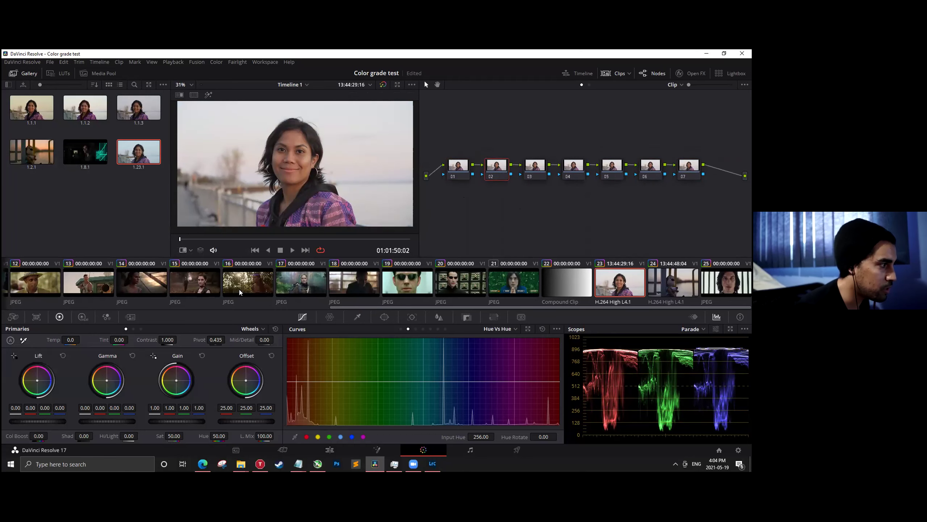
# Examine clip 14 on the enlarged parade, waveform, vectorscope and histogram scopes, and return to portrait clip 23.
pyautogui.scroll(5, 230, 287)
pyautogui.scroll(-4, 215, 284)
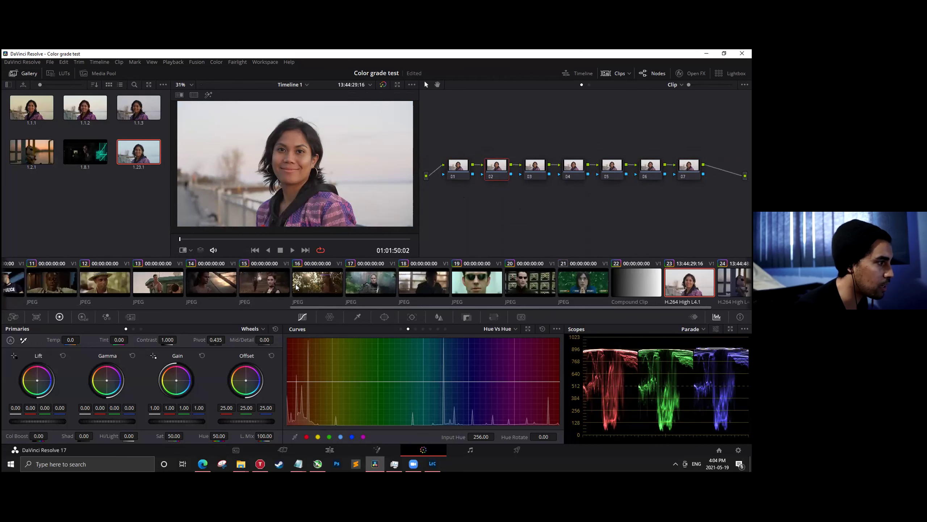
pyautogui.click(225, 281)
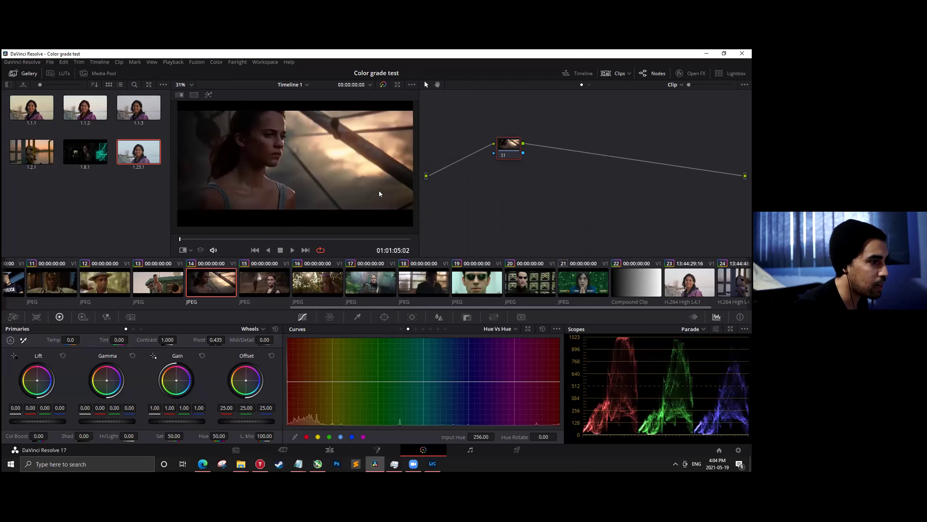
pyautogui.click(730, 328)
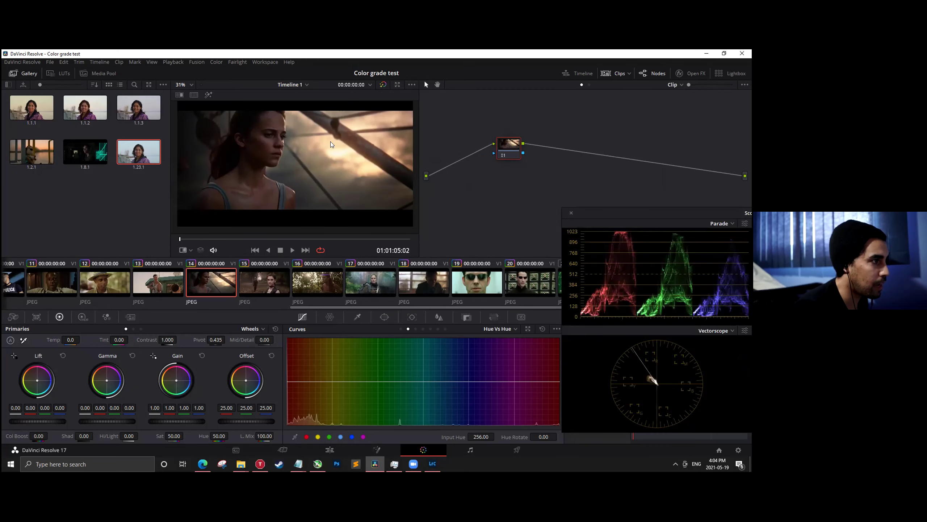
pyautogui.moveTo(498, 213); pyautogui.dragTo(449, 229)
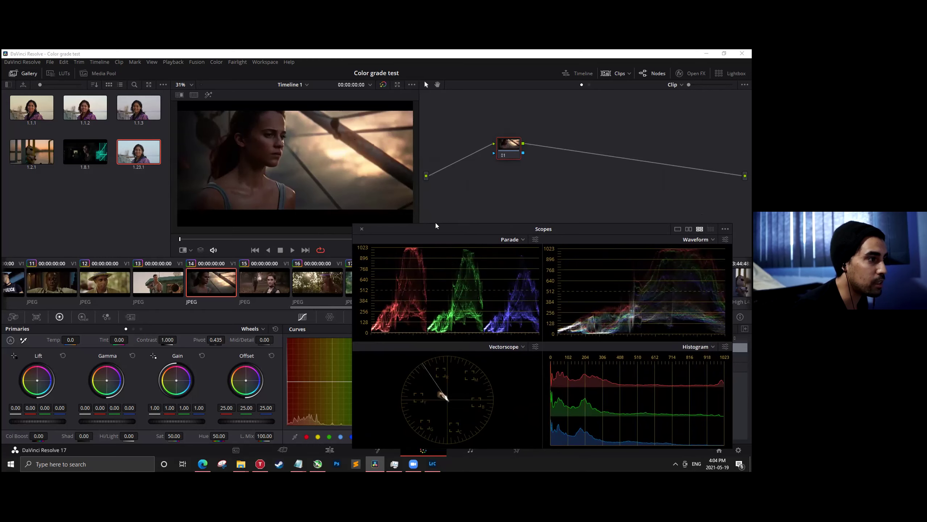
pyautogui.click(361, 229)
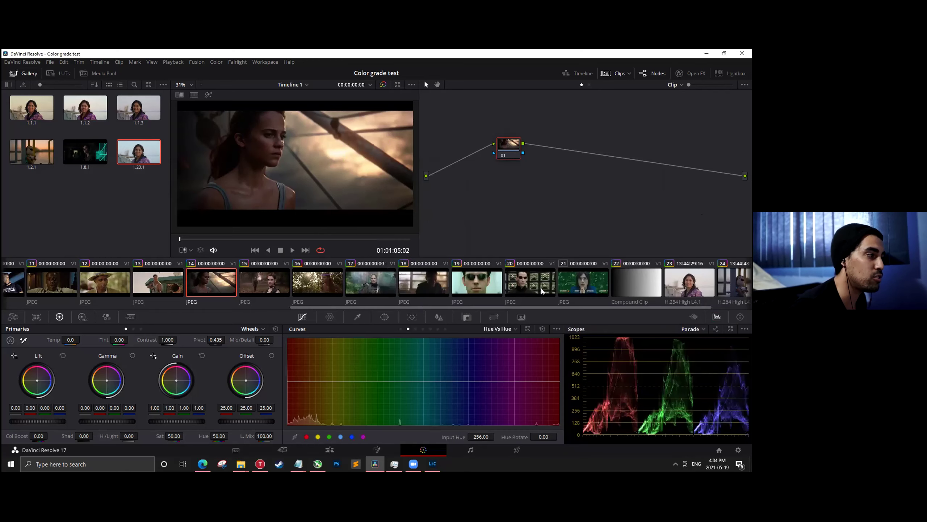
pyautogui.click(680, 287)
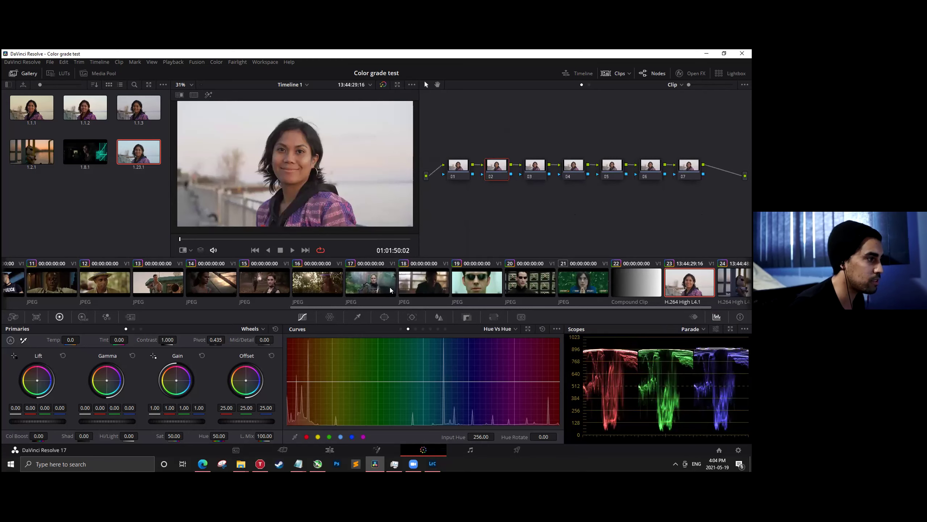
# Open the enlarged scopes clear of the colour wheels and lower node 02's lift to -0.01.
pyautogui.click(731, 328)
pyautogui.moveTo(607, 228); pyautogui.dragTo(641, 233)
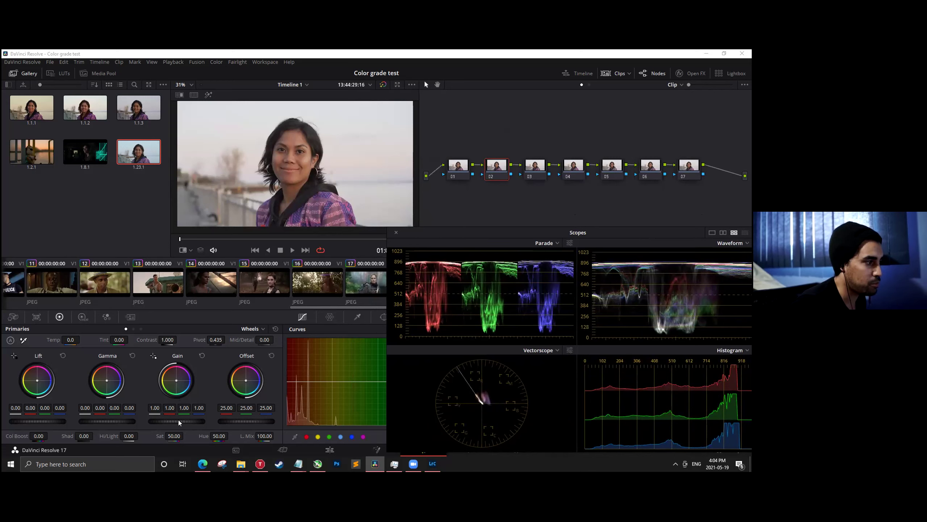
pyautogui.moveTo(179, 422); pyautogui.dragTo(143, 424)
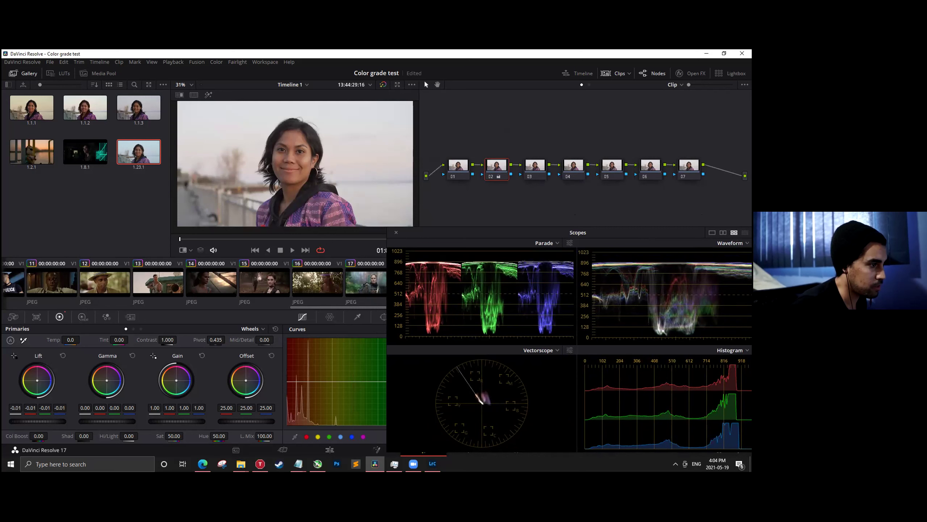
# Label node 02 High and node 03 Primary in the portrait clip's node graph.
pyautogui.rightClick(500, 166)
pyautogui.click(523, 183)
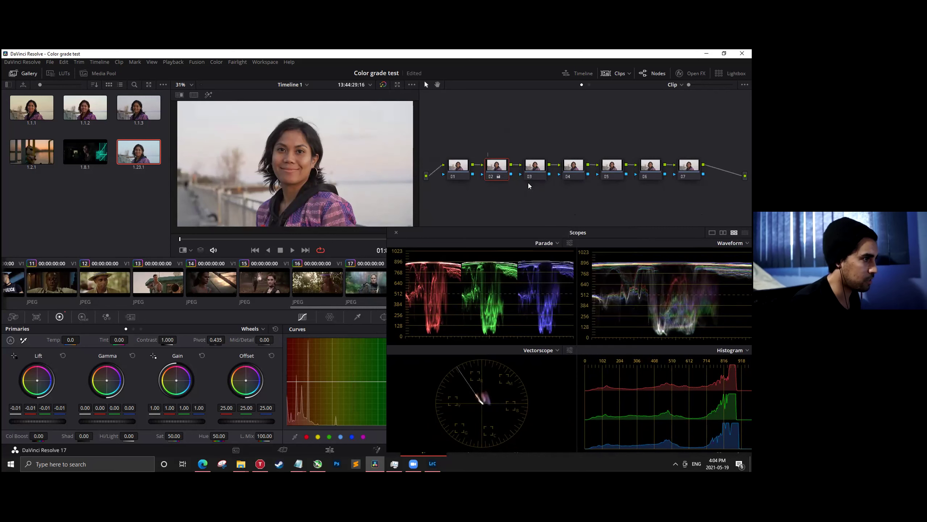
pyautogui.write('High')
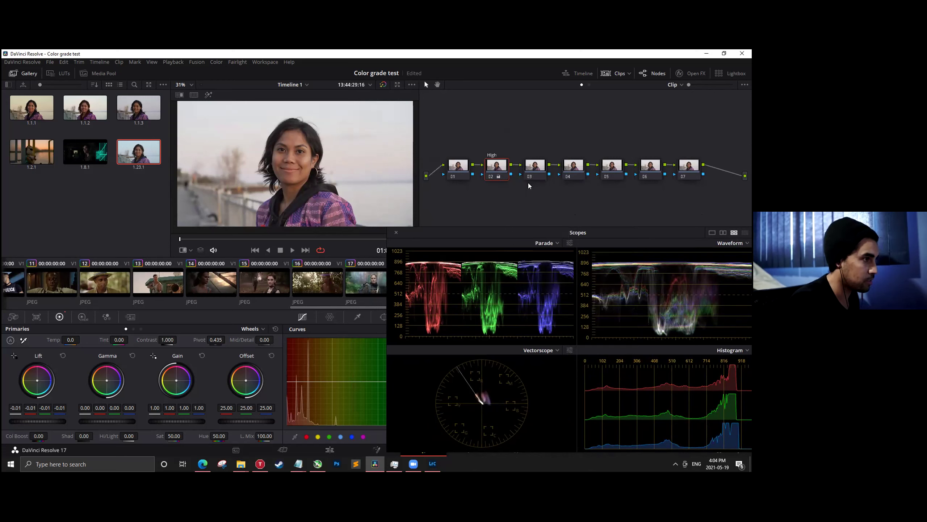
pyautogui.click(537, 164)
pyautogui.rightClick(537, 163)
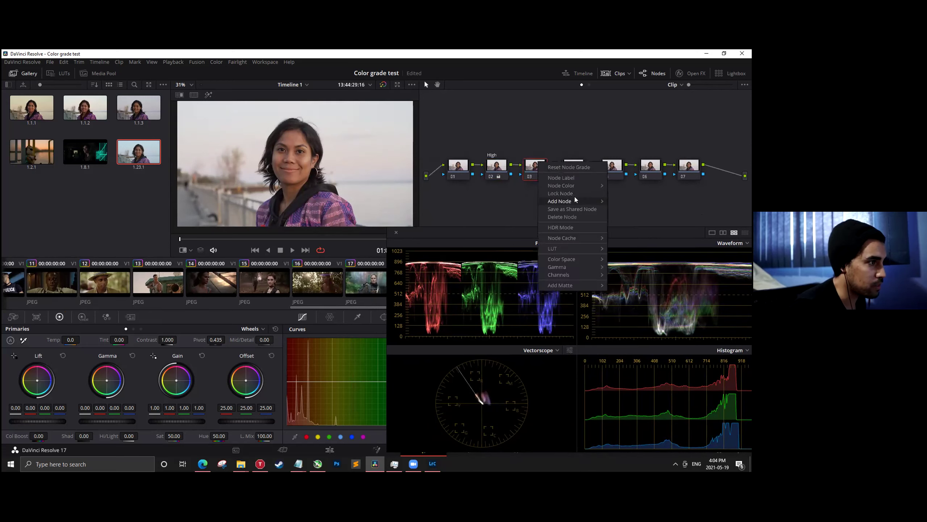
pyautogui.click(573, 177)
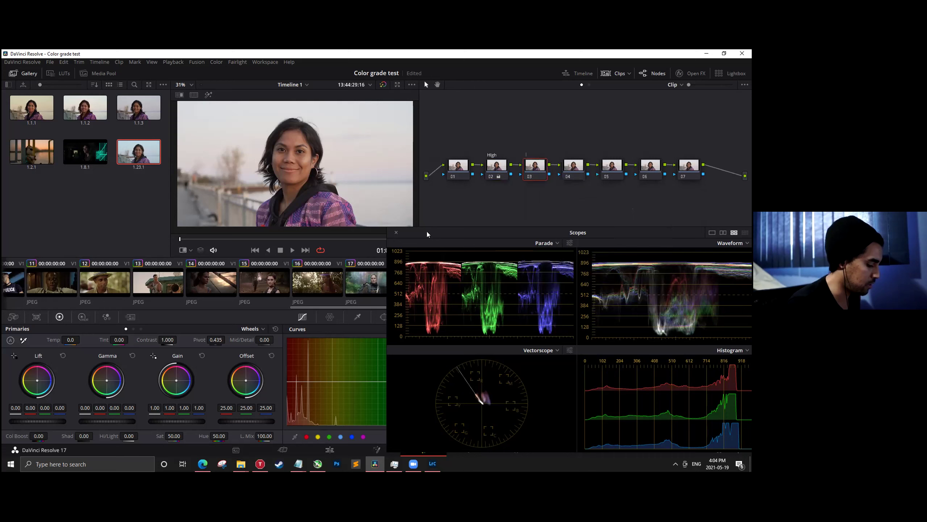
pyautogui.write('Primary')
pyautogui.press('Return')
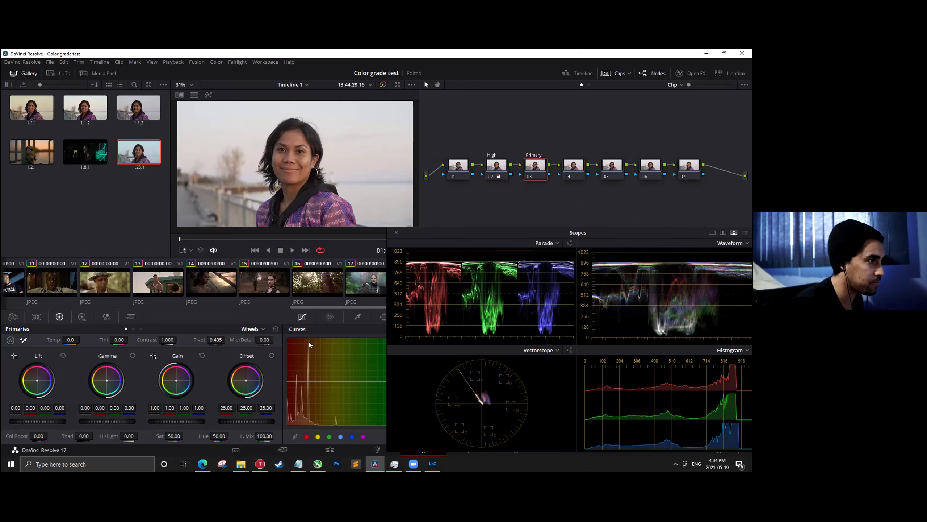
# Switch the Primary node to log wheels, try a warm offset of 29.22, 23.97, 22.48, and reposition the scopes.
pyautogui.click(141, 328)
pyautogui.click(261, 328)
pyautogui.click(217, 376)
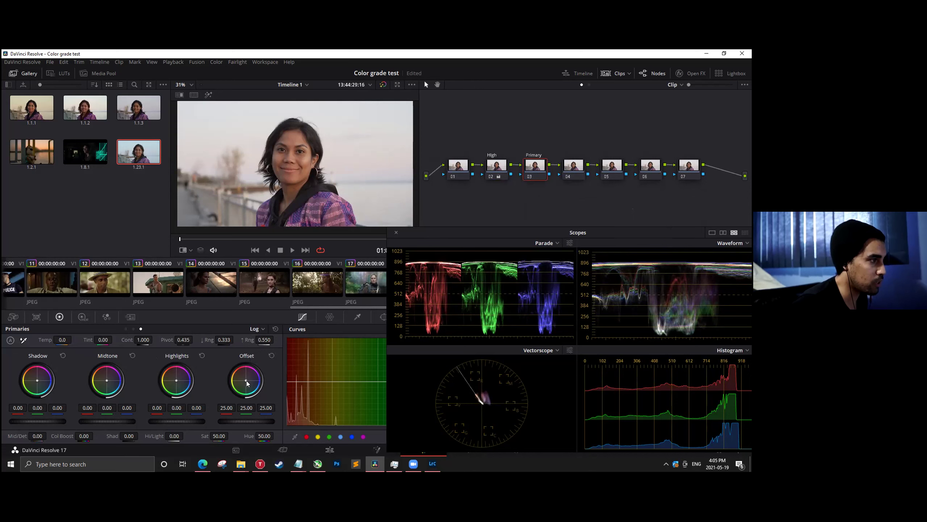
pyautogui.moveTo(247, 382); pyautogui.dragTo(243, 379)
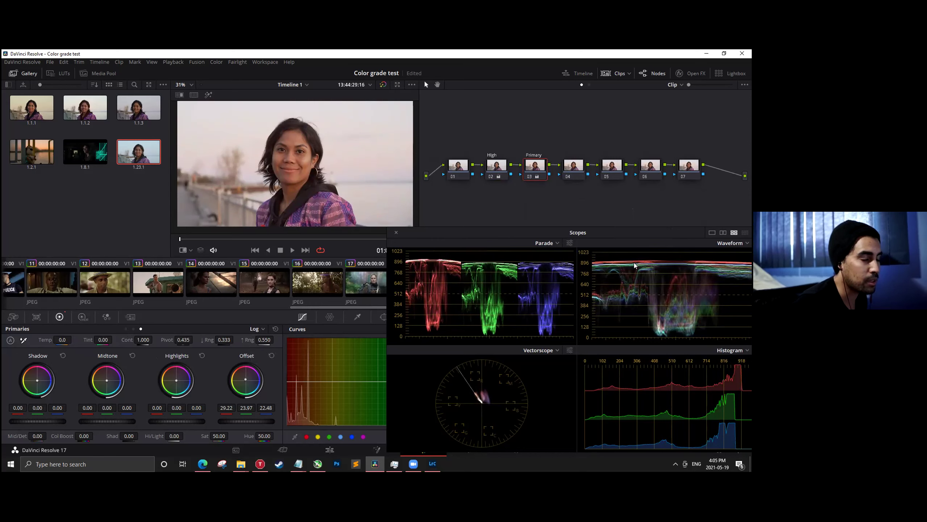
pyautogui.moveTo(630, 231); pyautogui.dragTo(604, 235)
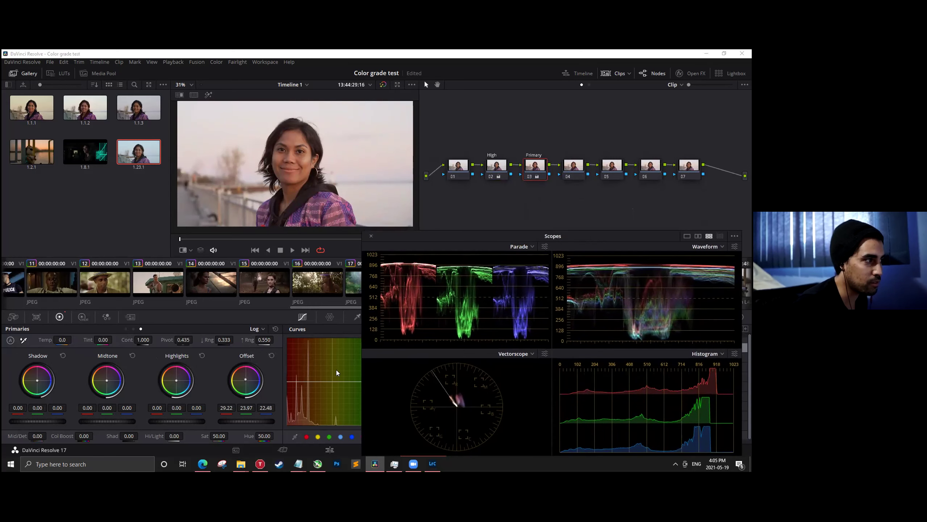
# Reset the Primary node's offset and warm its log highlights to 0.11 red and -0.03 green.
pyautogui.moveTo(244, 380); pyautogui.dragTo(246, 379)
pyautogui.doubleClick(246, 379)
pyautogui.moveTo(176, 381); pyautogui.dragTo(177, 381)
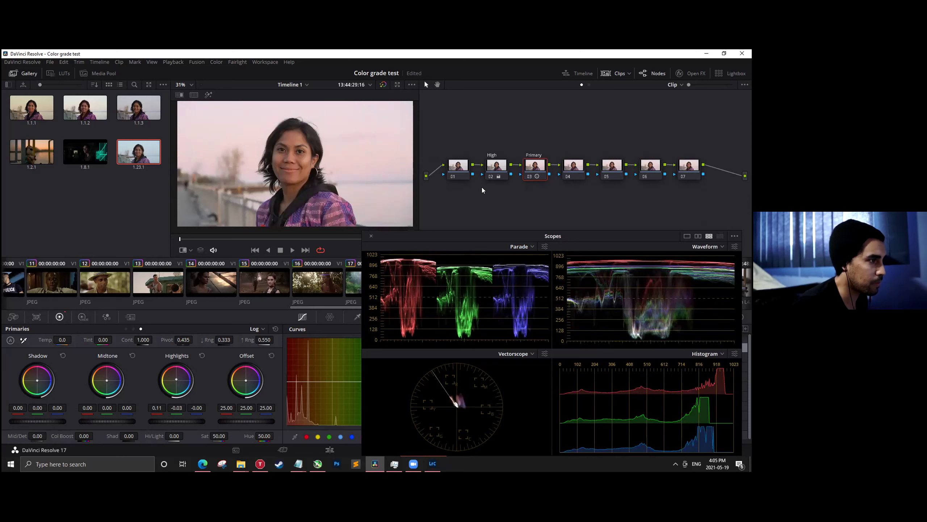
# Try warming the High node's gain to 1.04 red and 0.98 green on the primary wheels, and reset the gain.
pyautogui.click(497, 174)
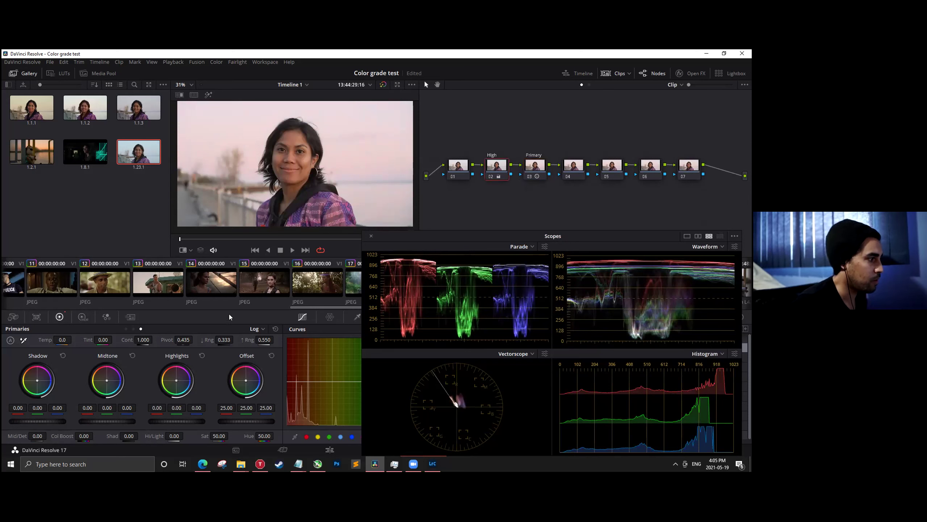
pyautogui.click(128, 329)
pyautogui.moveTo(175, 381); pyautogui.dragTo(177, 378)
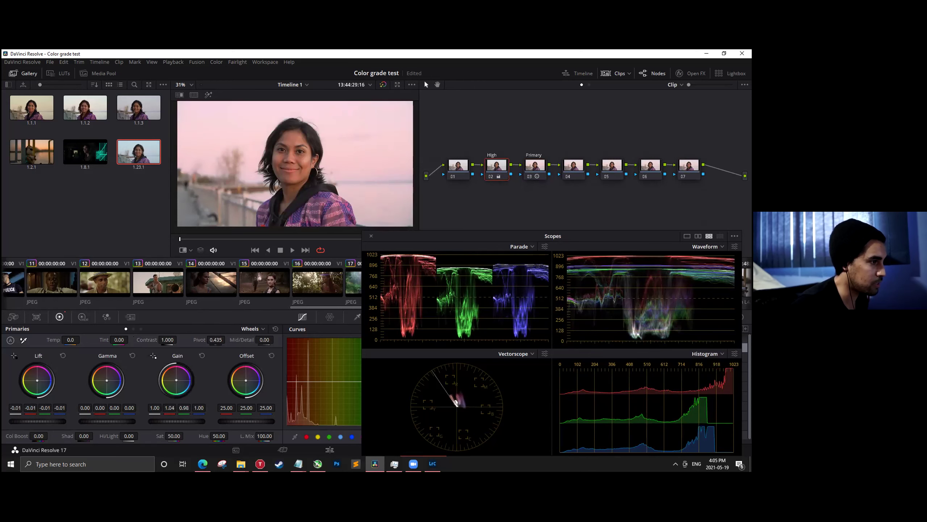
pyautogui.click(202, 355)
# Select the High node and shift it slightly above the line of the node chain.
pyautogui.click(536, 164)
pyautogui.hotkey('shift', "'")
pyautogui.click(490, 166)
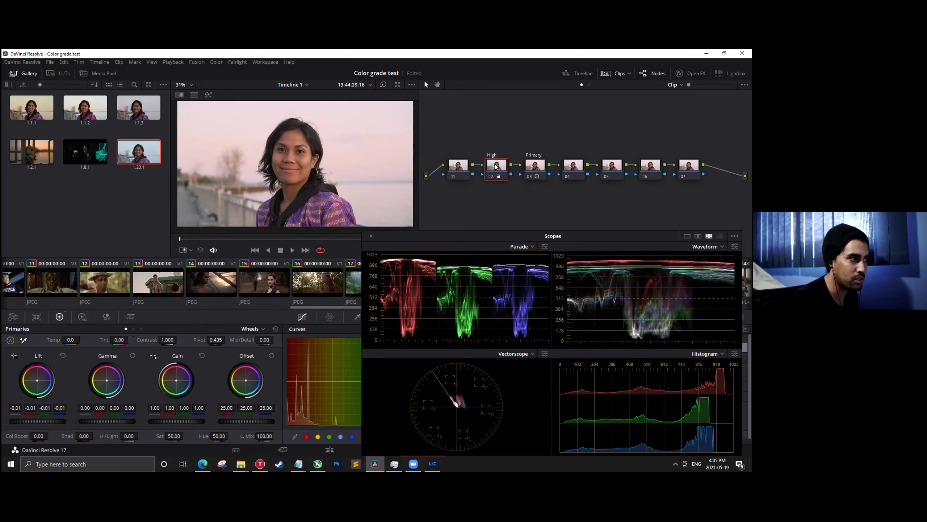
pyautogui.moveTo(496, 165); pyautogui.dragTo(496, 167)
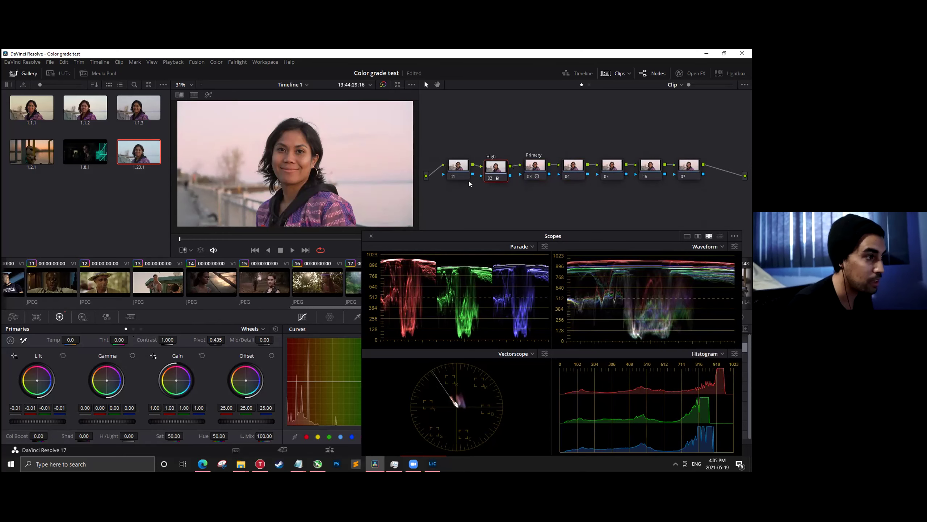
pyautogui.moveTo(490, 171); pyautogui.dragTo(489, 168)
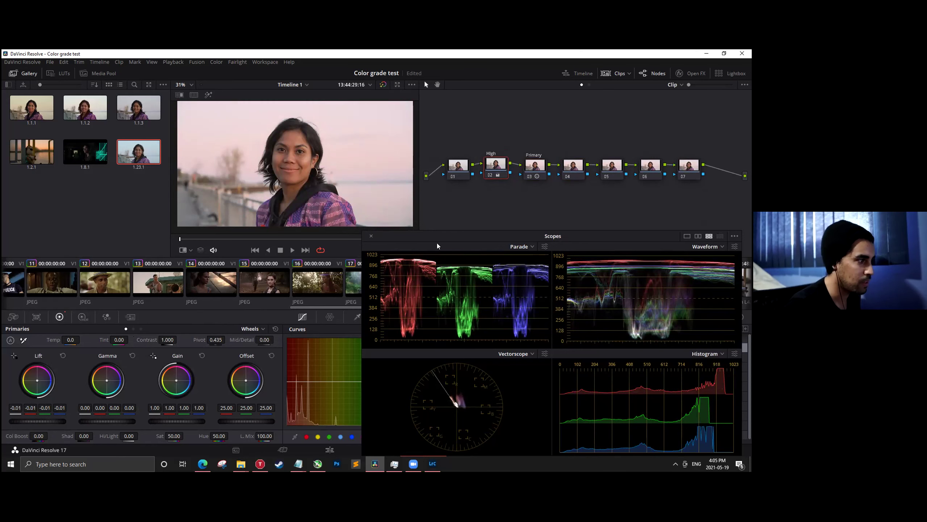
# Warm the Primary node's log shadows to 0.06 red, -0.01 green and -0.10 blue.
pyautogui.click(536, 166)
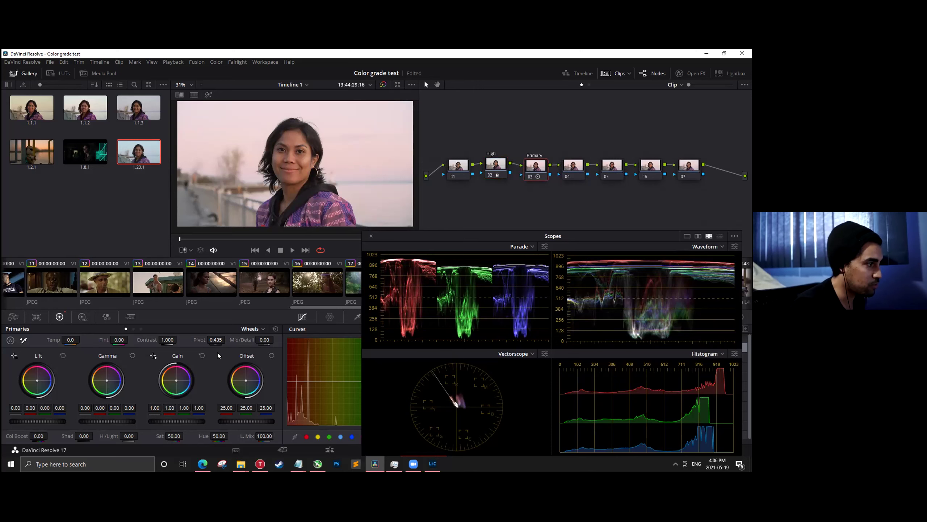
pyautogui.click(140, 329)
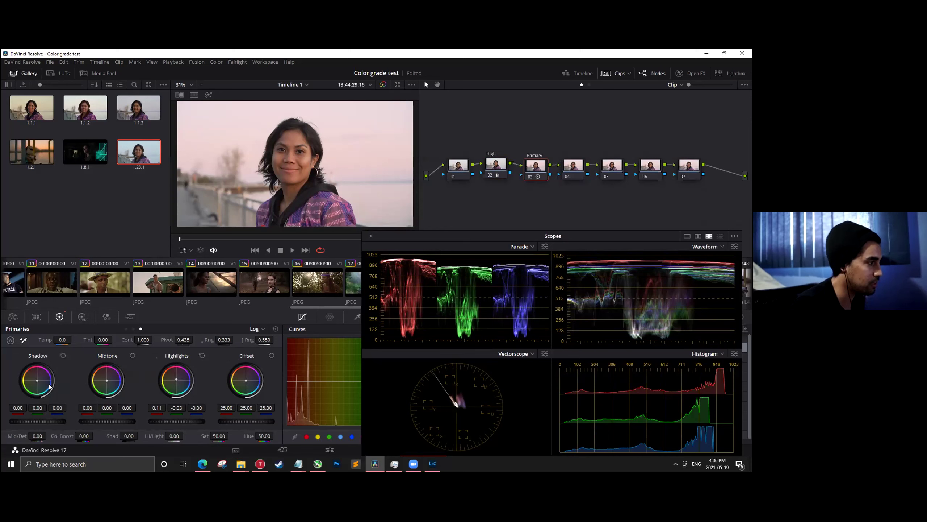
pyautogui.moveTo(36, 382); pyautogui.dragTo(34, 380)
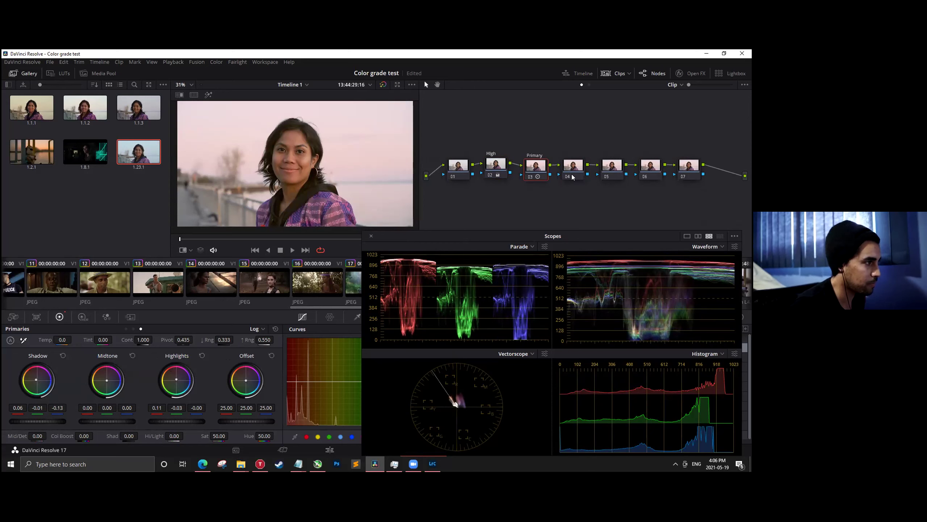
pyautogui.hotkey('ctrl', 'z')
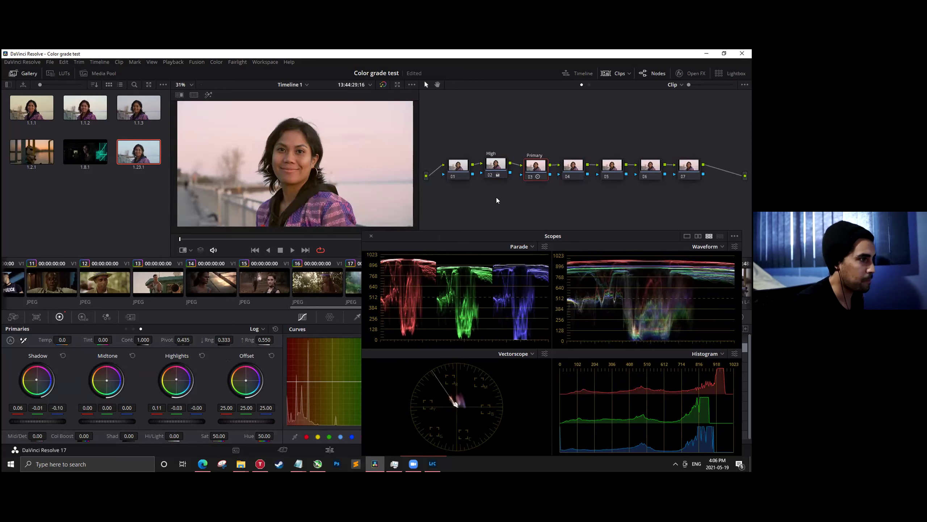
# Raise node 04 above the chain and move nodes 05, 06 and 07 together toward the graph output.
pyautogui.moveTo(574, 168); pyautogui.dragTo(576, 158)
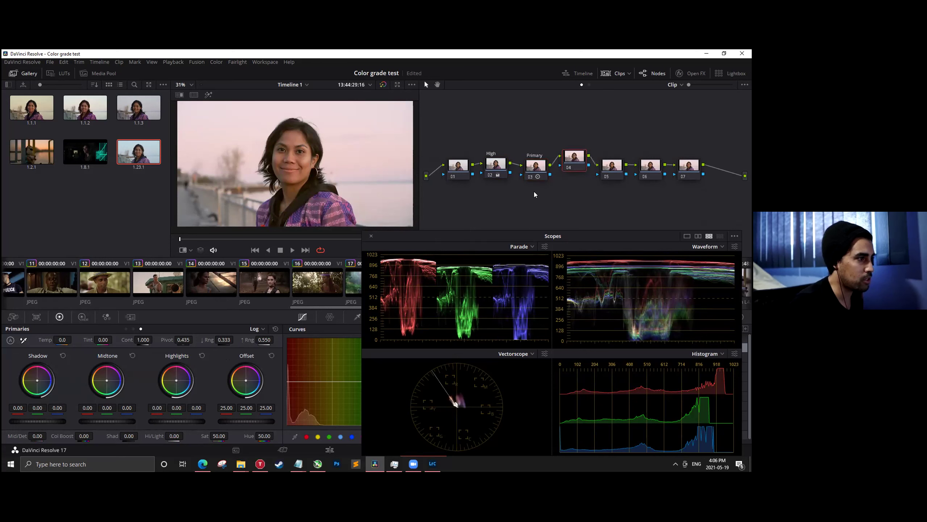
pyautogui.click(496, 166)
pyautogui.click(575, 158)
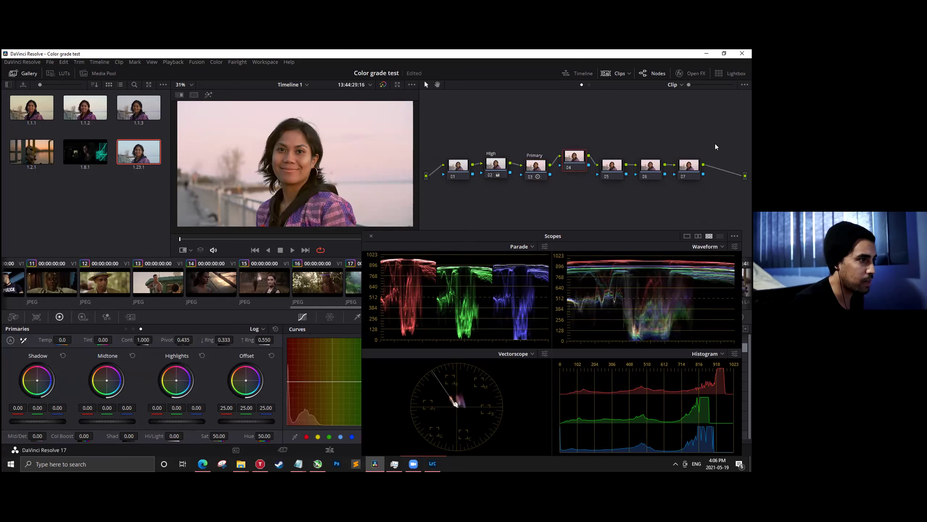
pyautogui.moveTo(689, 138); pyautogui.dragTo(618, 183)
pyautogui.moveTo(614, 168); pyautogui.dragTo(635, 163)
# Label node 04 Temp and warm the image with a temperature of 1050 and a tint of 42.
pyautogui.click(586, 147)
pyautogui.click(576, 157)
pyautogui.rightClick(599, 170)
pyautogui.press('Escape')
pyautogui.moveTo(62, 340); pyautogui.dragTo(114, 340)
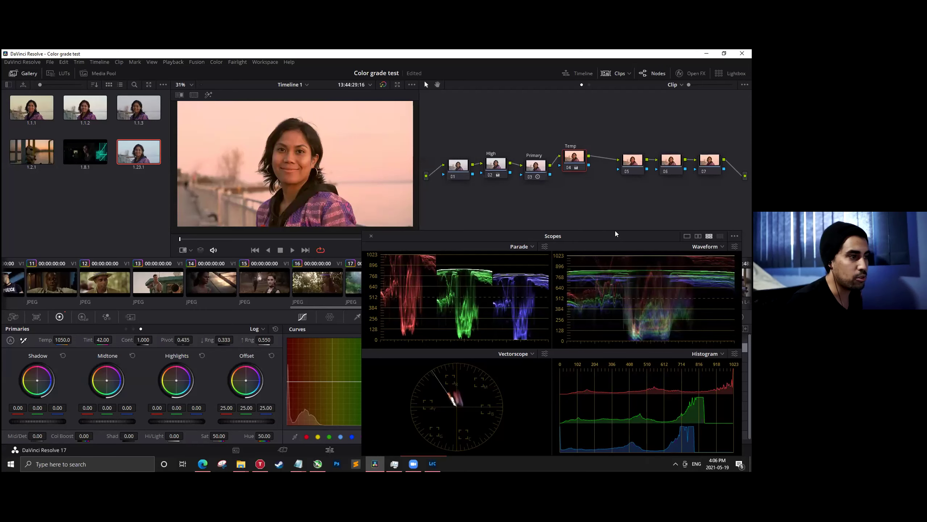
# On the High node's primary wheels, lower the gain to 0.89 and raise the lift to 0.03 against the scopes.
pyautogui.moveTo(616, 233); pyautogui.dragTo(613, 221)
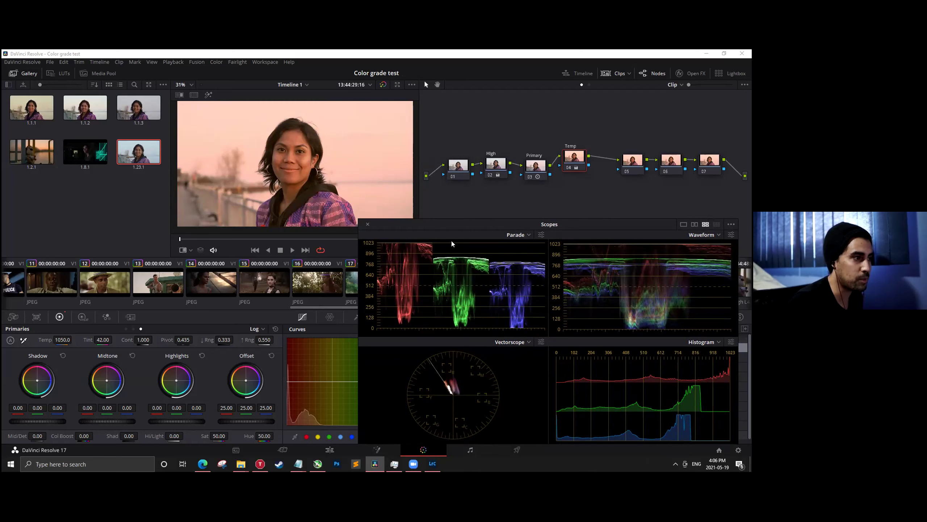
pyautogui.click(497, 163)
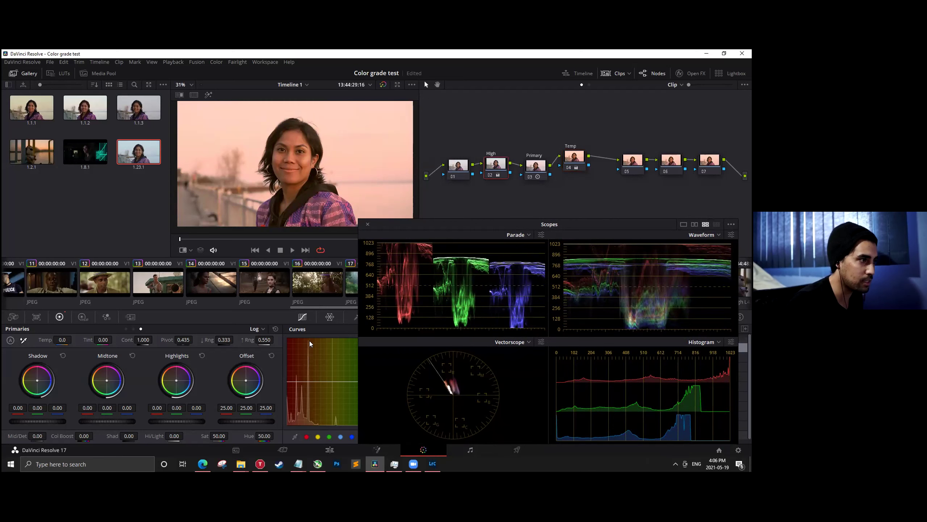
pyautogui.click(256, 329)
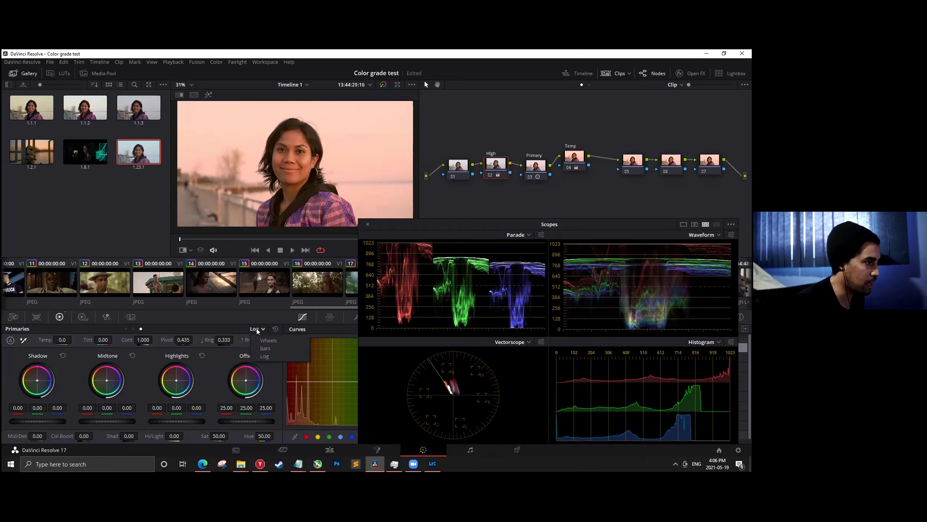
pyautogui.click(268, 341)
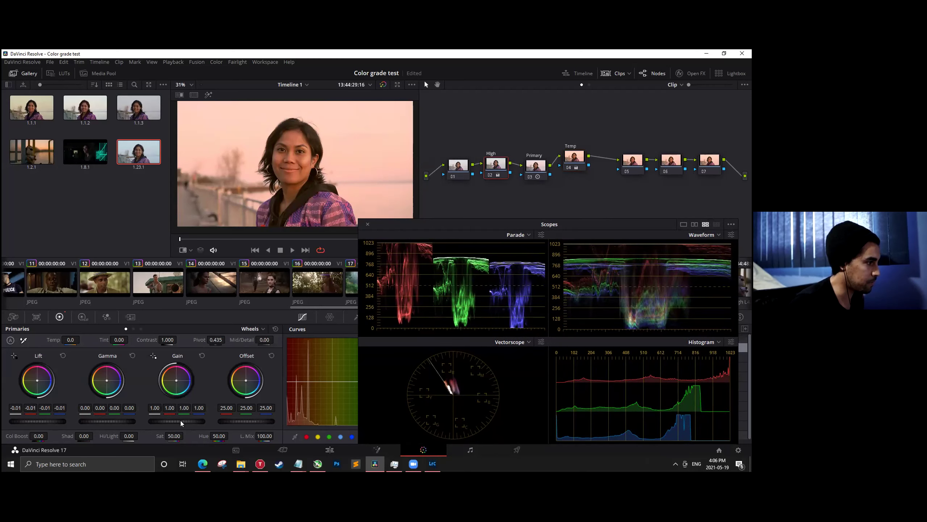
pyautogui.moveTo(184, 420); pyautogui.dragTo(157, 421)
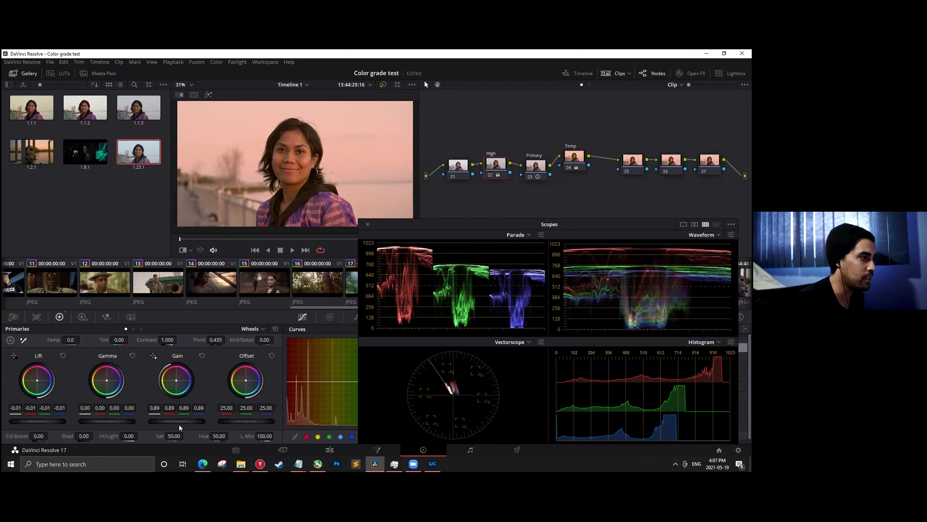
pyautogui.moveTo(50, 423); pyautogui.dragTo(59, 423)
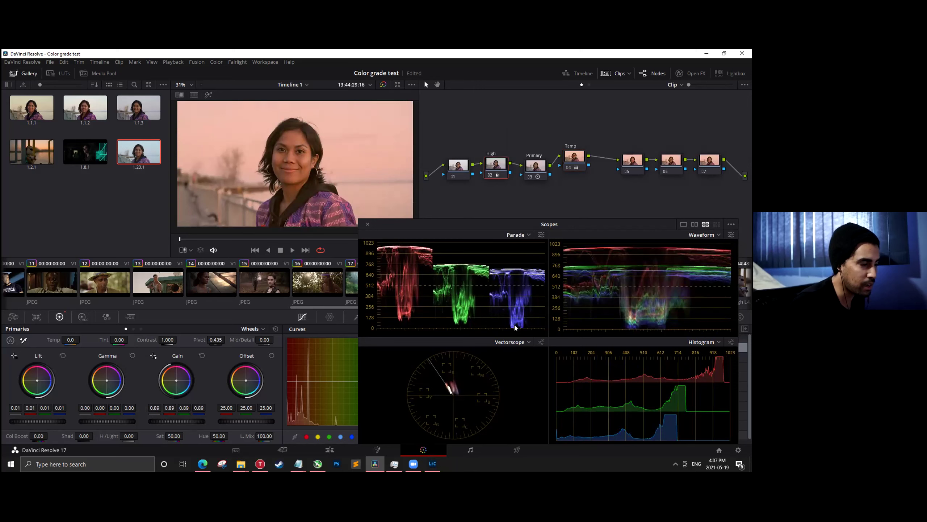
pyautogui.moveTo(58, 424); pyautogui.dragTo(66, 424)
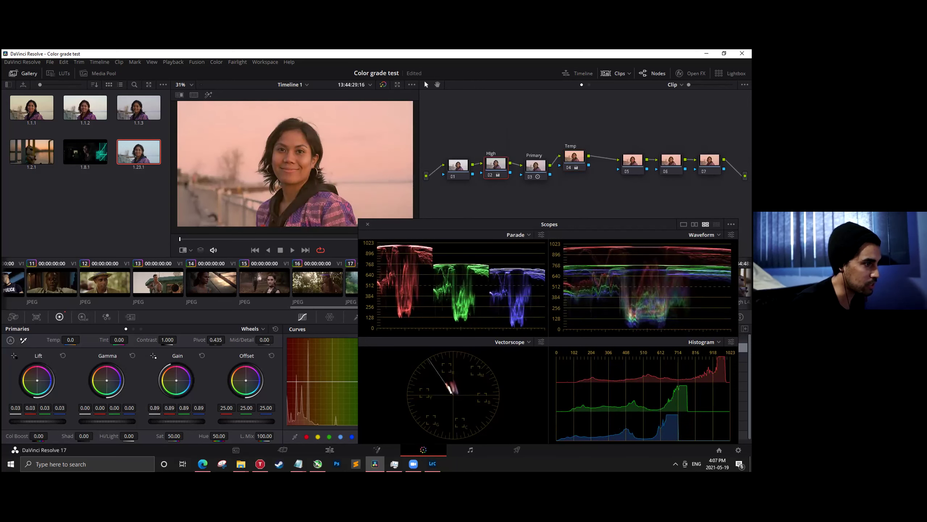
# Move node 05 close beside the Temp node and slightly above it.
pyautogui.click(580, 158)
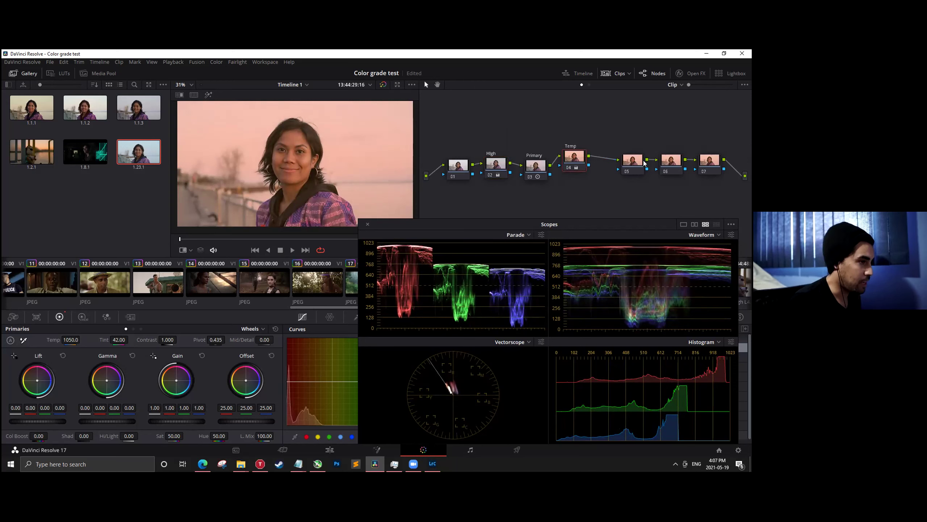
pyautogui.moveTo(623, 165); pyautogui.dragTo(602, 159)
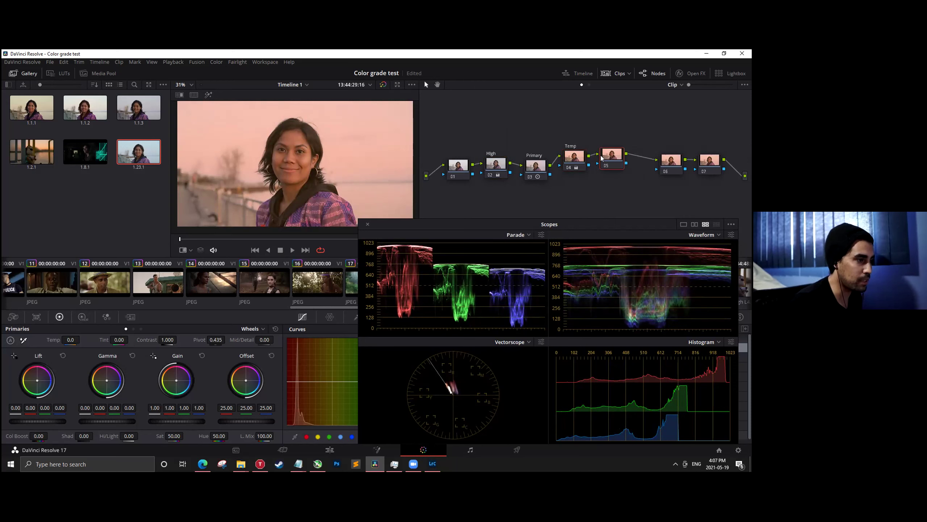
pyautogui.moveTo(602, 158); pyautogui.dragTo(608, 156)
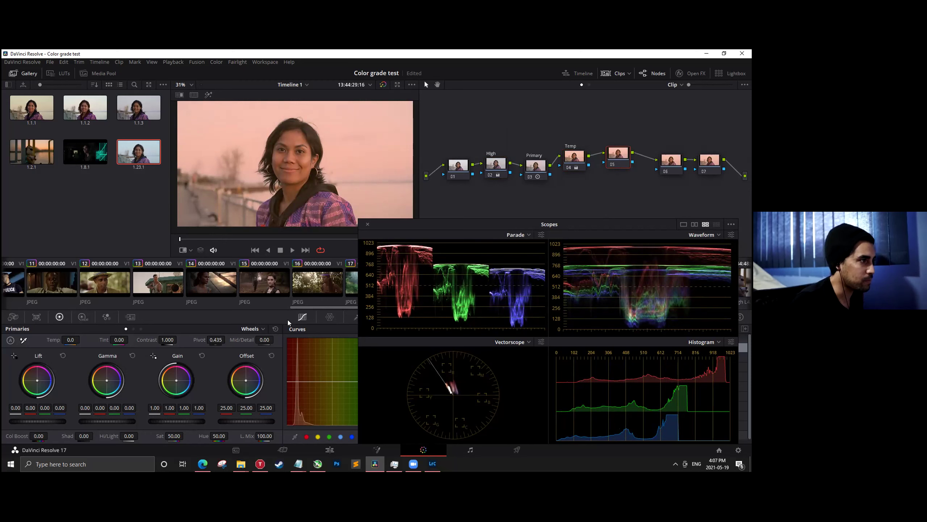
# Sample the woman's forehead with the qualifier on node 05 to isolate her skin tones, and check the highlighted selection.
pyautogui.click(356, 317)
pyautogui.click(294, 138)
pyautogui.moveTo(294, 138); pyautogui.dragTo(296, 137)
pyautogui.click(298, 136)
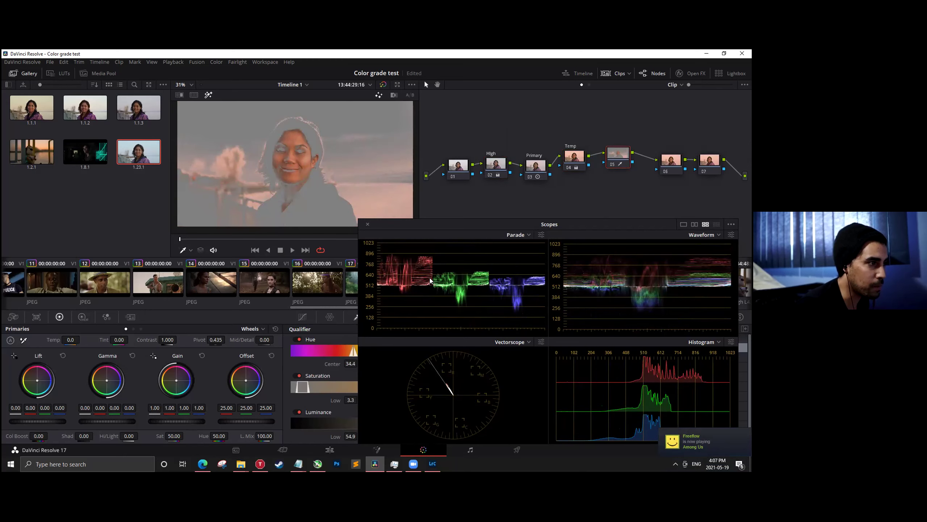
pyautogui.click(495, 164)
pyautogui.click(616, 161)
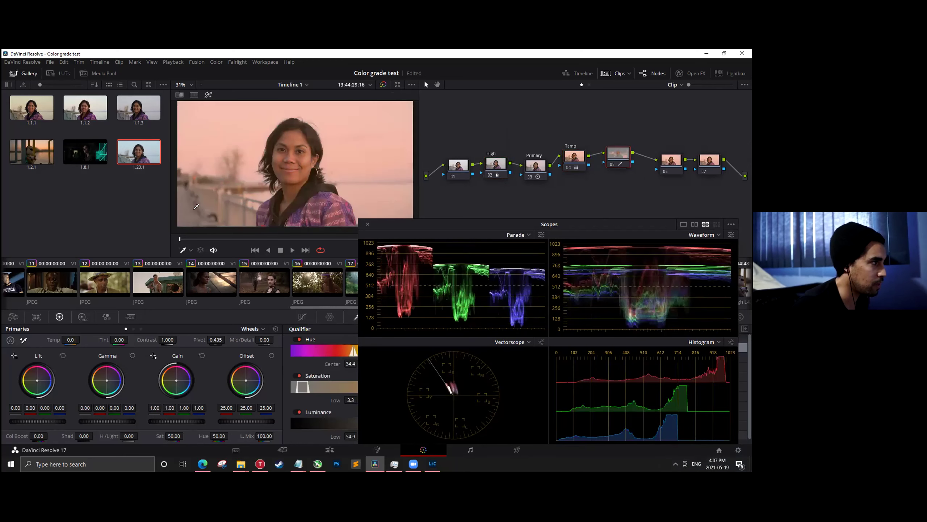
# On the High node, lower the primary gain to 0.73 to pull the highlights down on the scopes.
pyautogui.click(492, 161)
pyautogui.moveTo(189, 422); pyautogui.dragTo(171, 422)
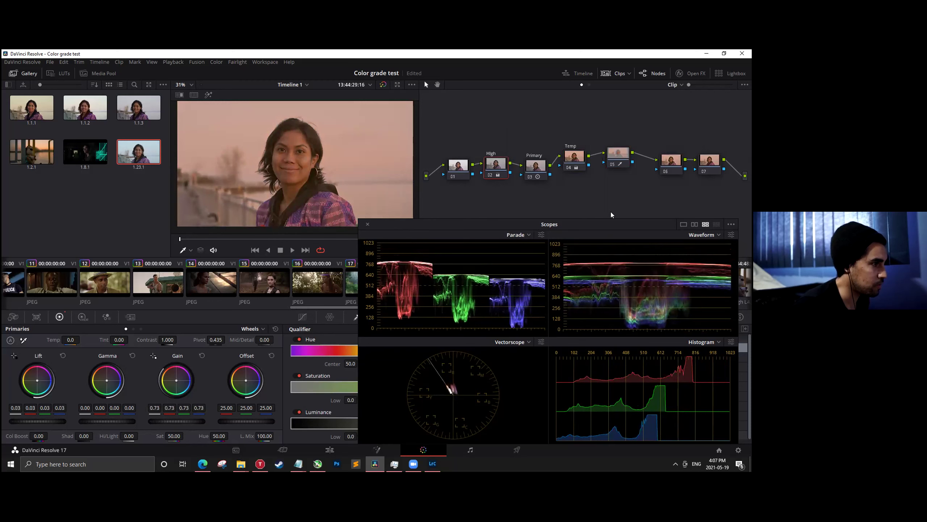
# Darken the qualified skin on node 05 with lift -0.11, gamma -0.07 and gain 0.94, comparing with the selection highlight off and on.
pyautogui.click(616, 155)
pyautogui.click(208, 94)
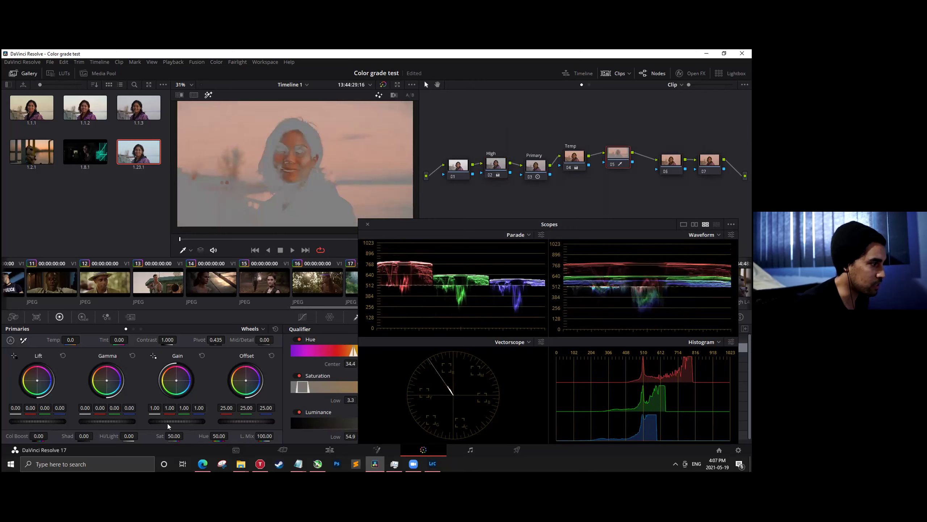
pyautogui.moveTo(176, 421); pyautogui.dragTo(161, 421)
pyautogui.moveTo(39, 421); pyautogui.dragTo(25, 421)
pyautogui.moveTo(107, 421); pyautogui.dragTo(92, 421)
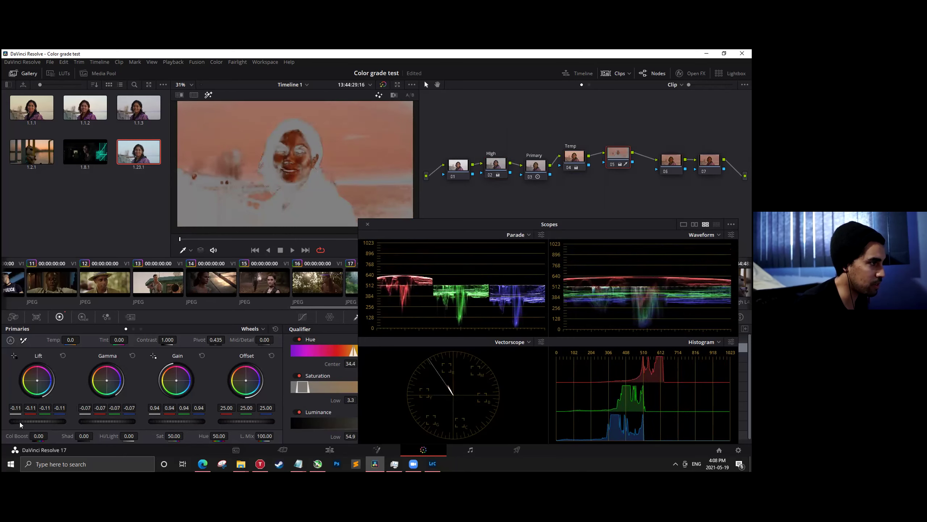
pyautogui.hotkey('shift', 'h')
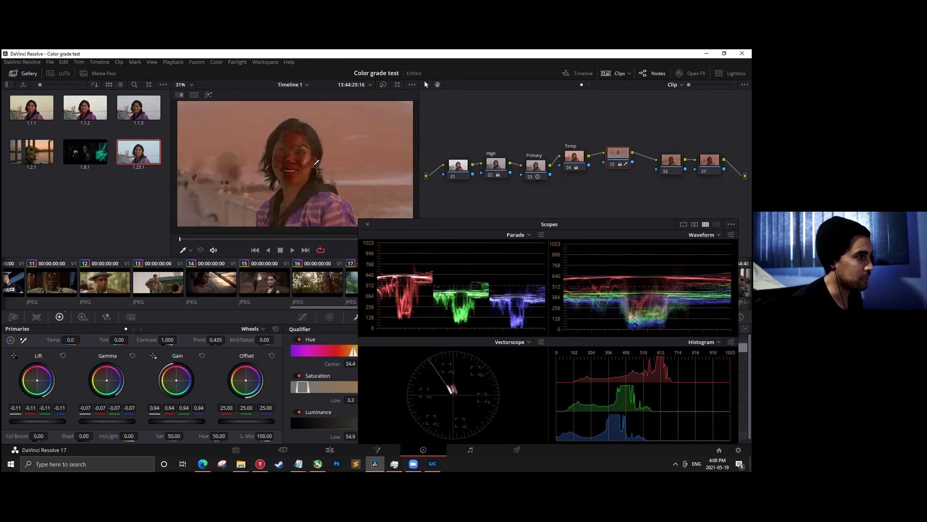
pyautogui.hotkey('shift', 'h')
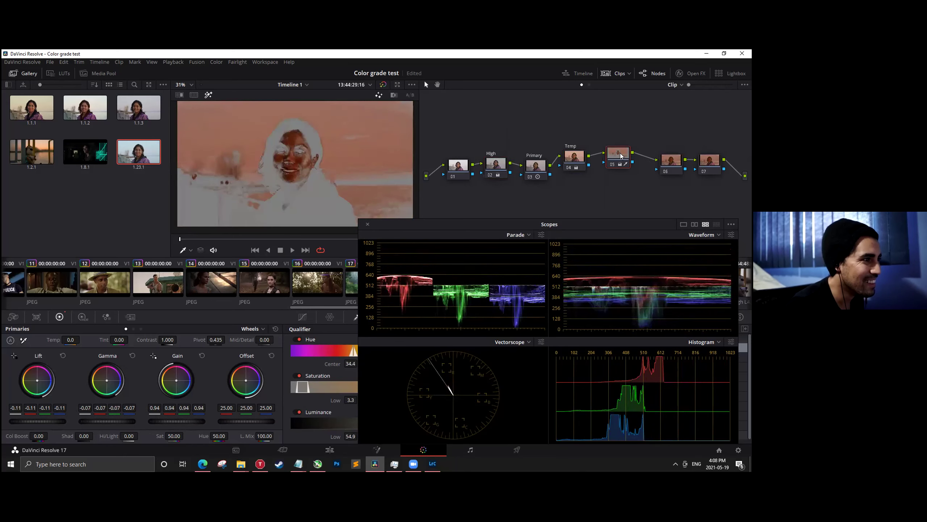
# Delete the skin-tone qualifier node 05 and nudge the Temp node slightly down toward the chain.
pyautogui.press('Delete')
pyautogui.moveTo(574, 157); pyautogui.dragTo(575, 162)
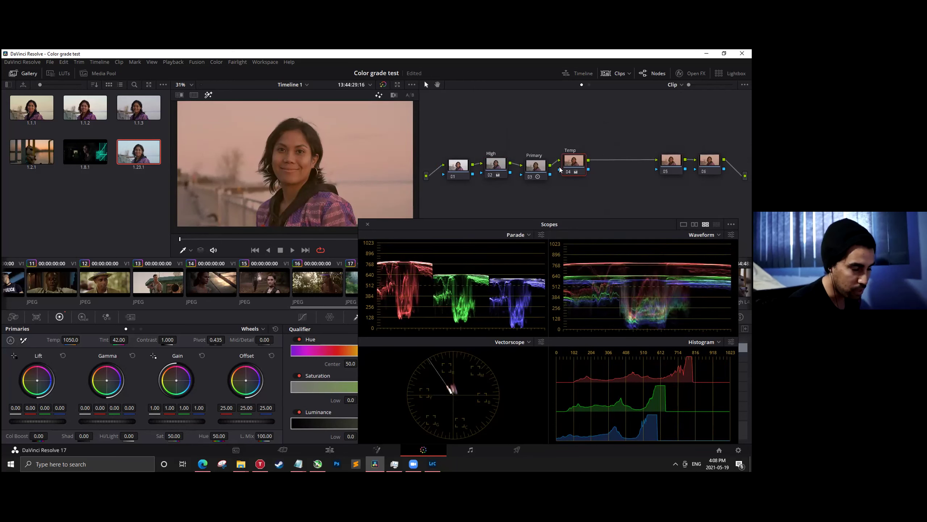
pyautogui.moveTo(611, 139); pyautogui.dragTo(480, 197)
pyautogui.moveTo(536, 167); pyautogui.dragTo(615, 143)
pyautogui.hotkey('alt', 's')
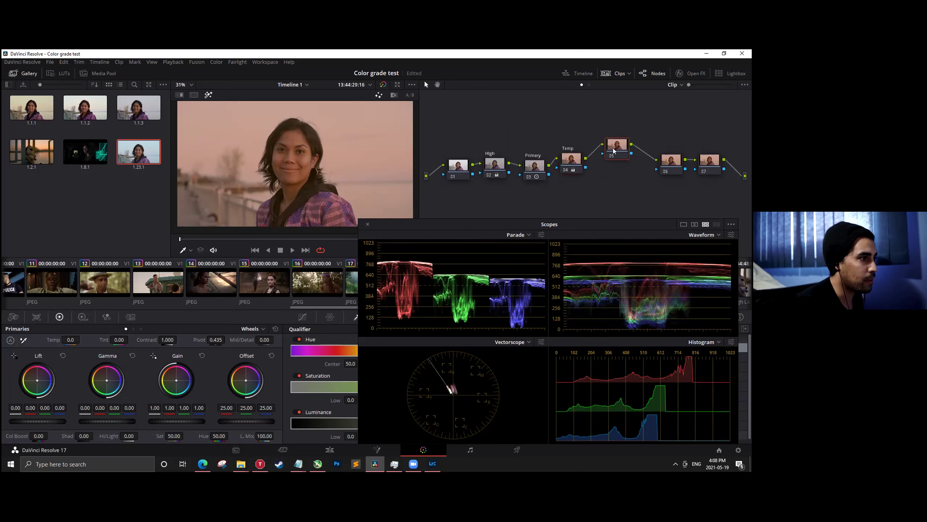
pyautogui.moveTo(568, 167); pyautogui.dragTo(593, 151)
pyautogui.press('Delete')
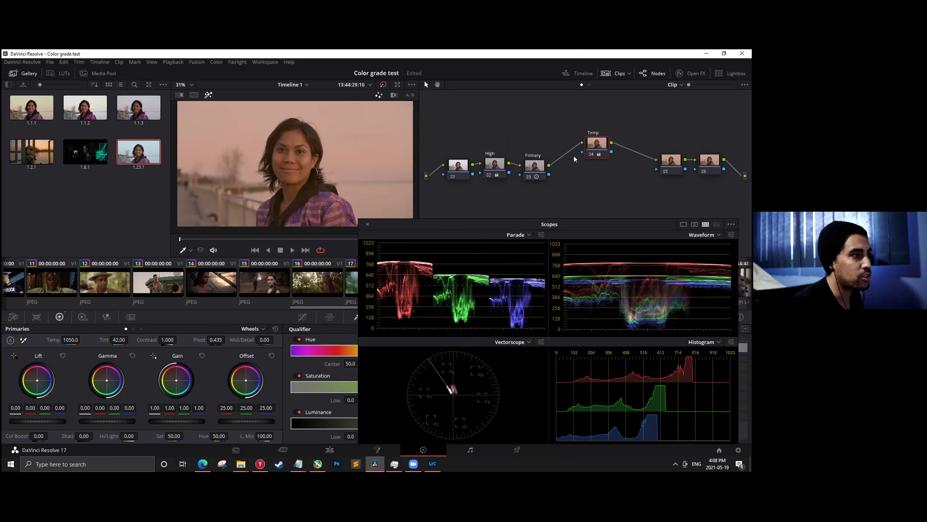
# Add a layer node to the Temp node and align Temp above the new node 05.
pyautogui.click(593, 155)
pyautogui.click(593, 155)
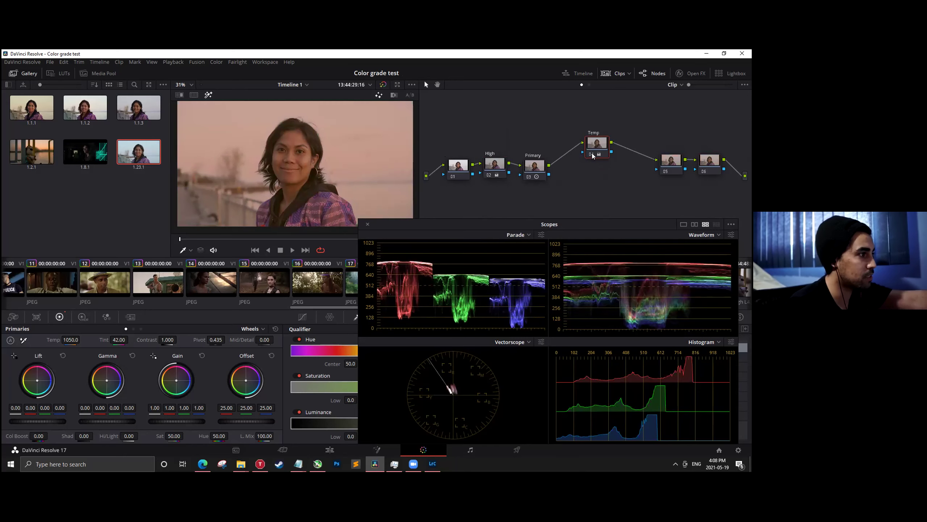
pyautogui.rightClick(593, 146)
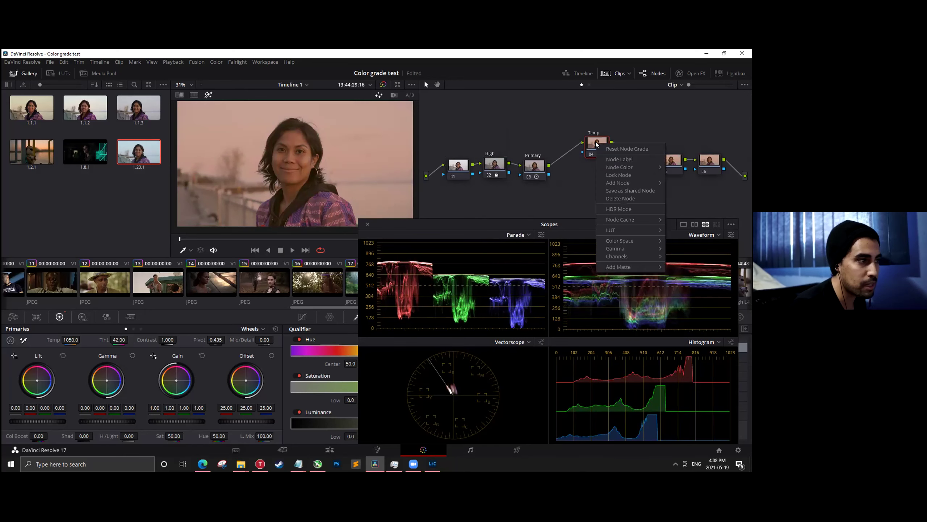
pyautogui.moveTo(642, 172)
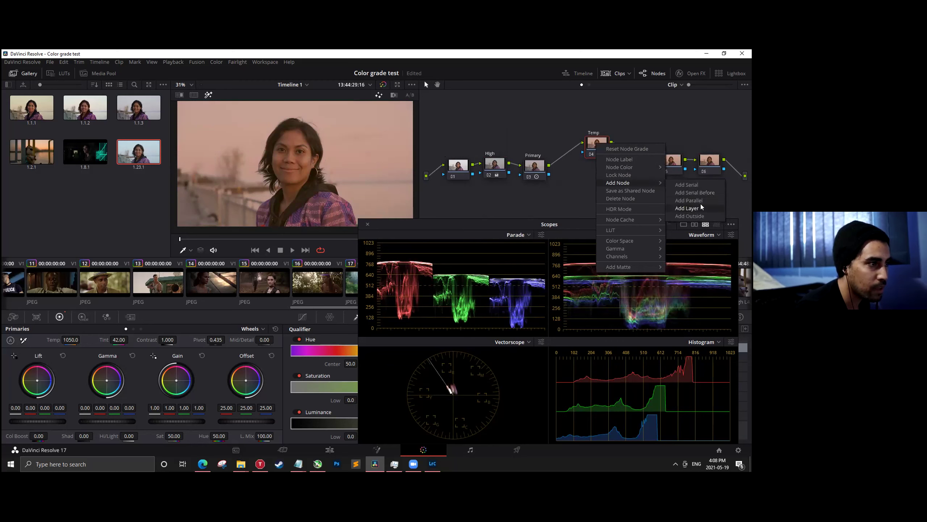
pyautogui.click(687, 207)
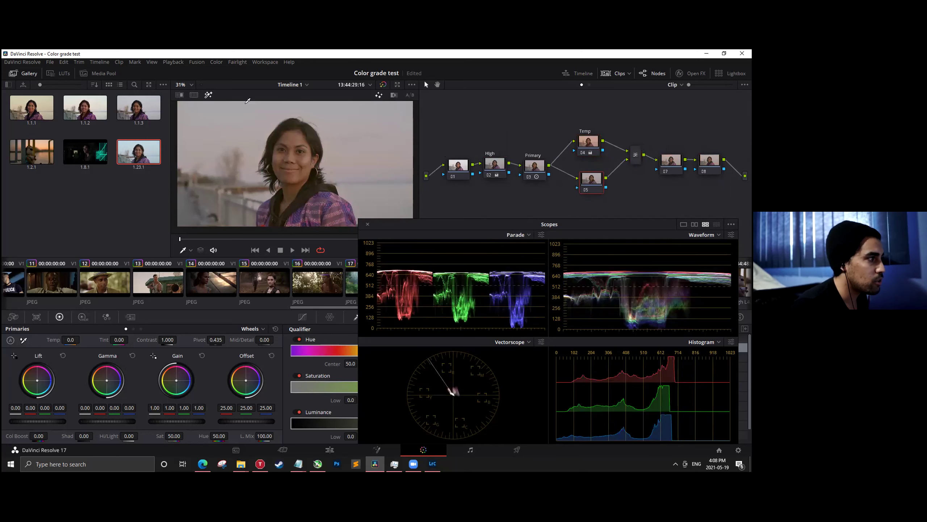
pyautogui.moveTo(585, 146); pyautogui.dragTo(588, 146)
# Push the gain on layer node 05 toward blue, with red 0.79, green 1.01 and blue 1.55.
pyautogui.click(590, 178)
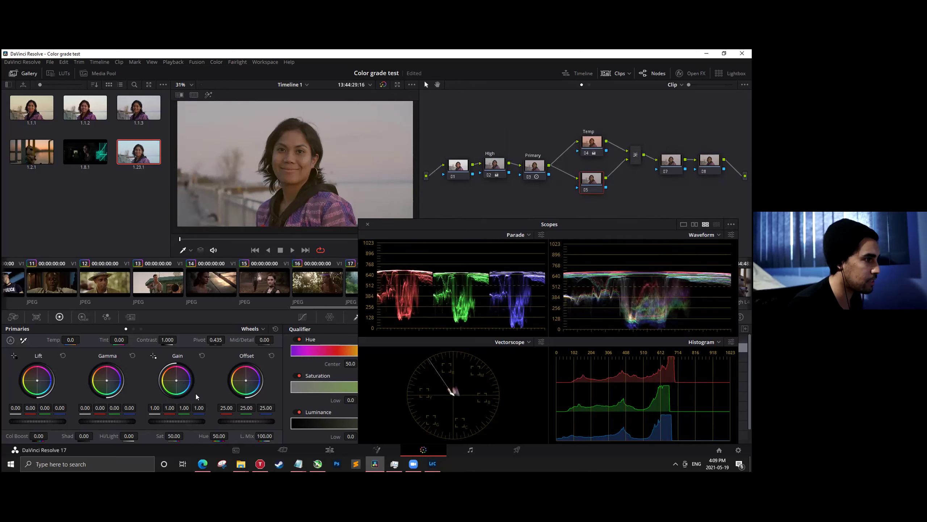
pyautogui.moveTo(176, 381); pyautogui.dragTo(180, 382)
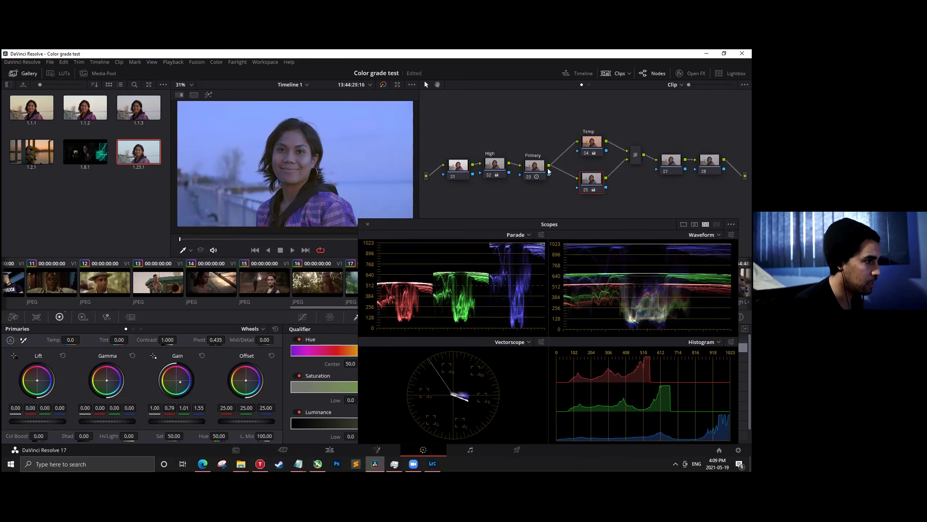
pyautogui.click(596, 142)
pyautogui.click(588, 189)
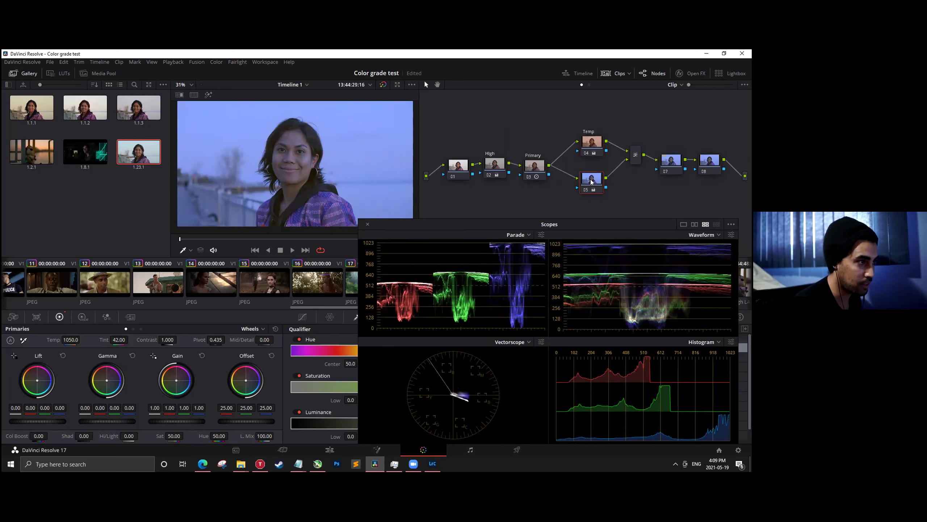
# Compare the picture with layer node 05 disabled and enabled, and reset its gain.
pyautogui.click(587, 189)
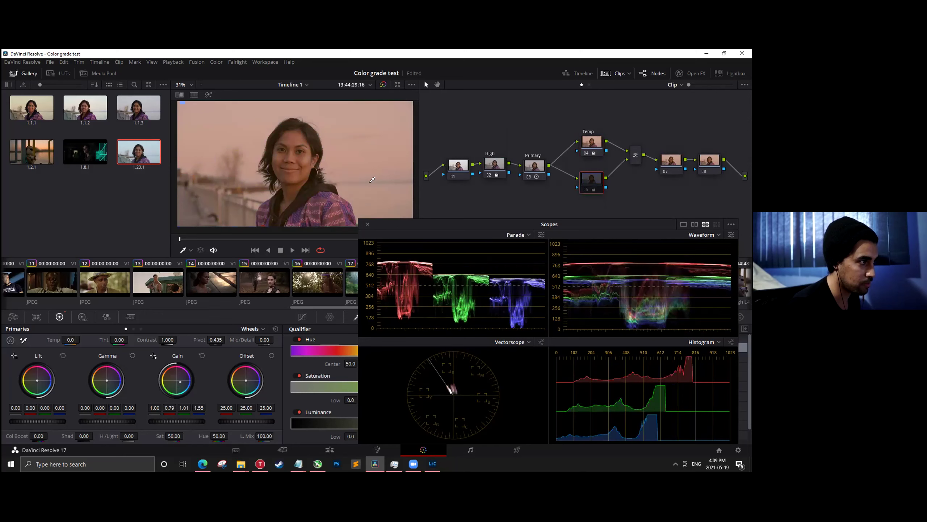
pyautogui.click(588, 189)
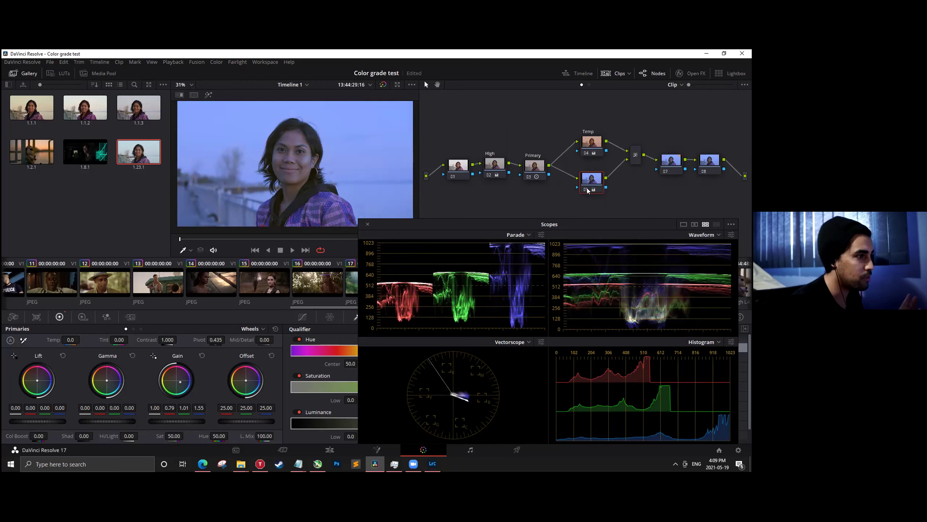
pyautogui.click(588, 190)
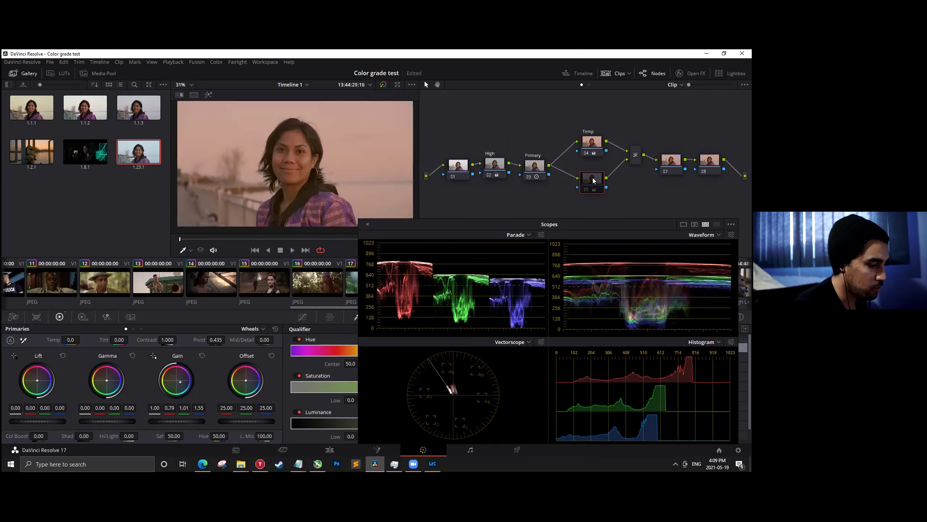
pyautogui.click(586, 189)
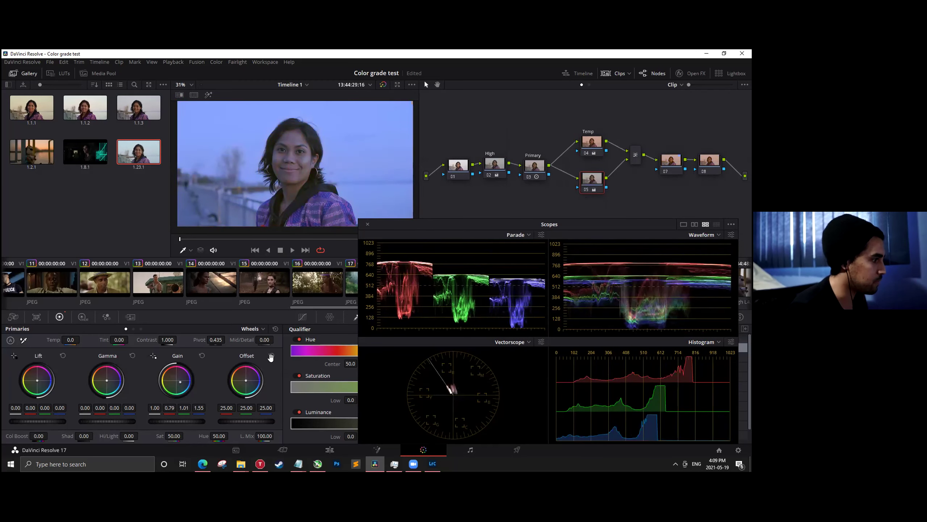
pyautogui.click(201, 355)
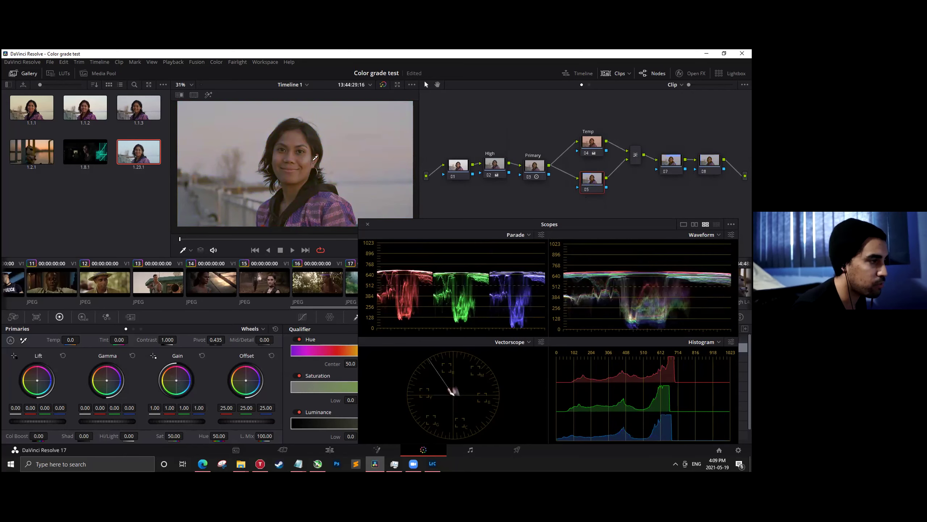
# Sample the woman's forehead with the qualifier on layer node 05, resampling in the highlight view to isolate her skin.
pyautogui.moveTo(285, 136); pyautogui.dragTo(297, 136)
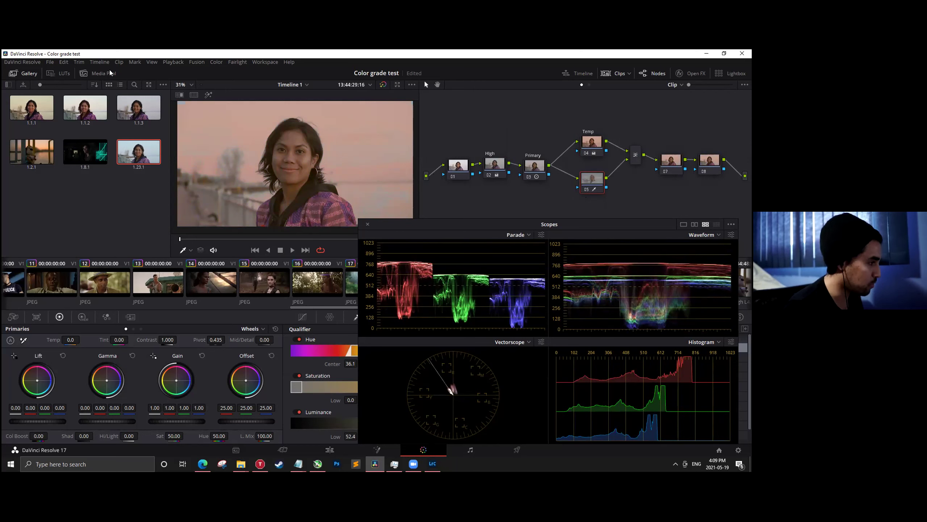
pyautogui.click(208, 94)
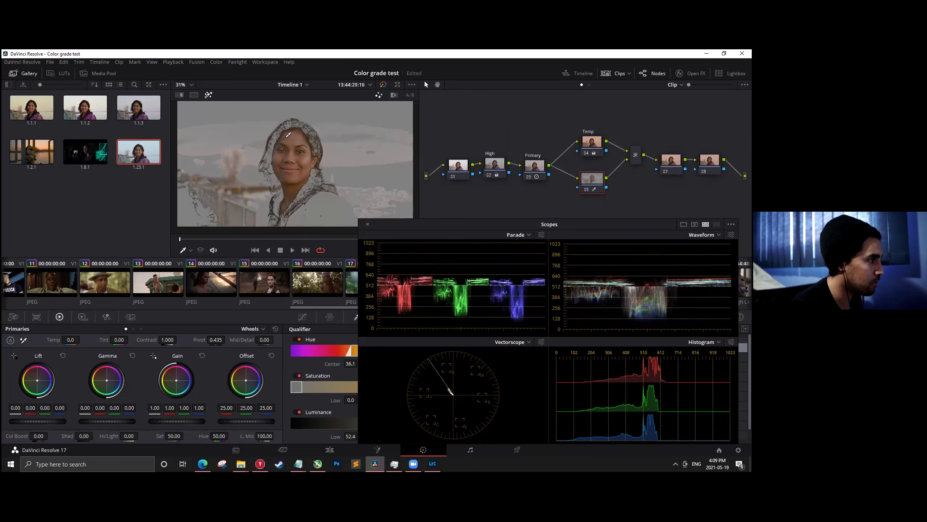
pyautogui.click(288, 136)
pyautogui.click(296, 138)
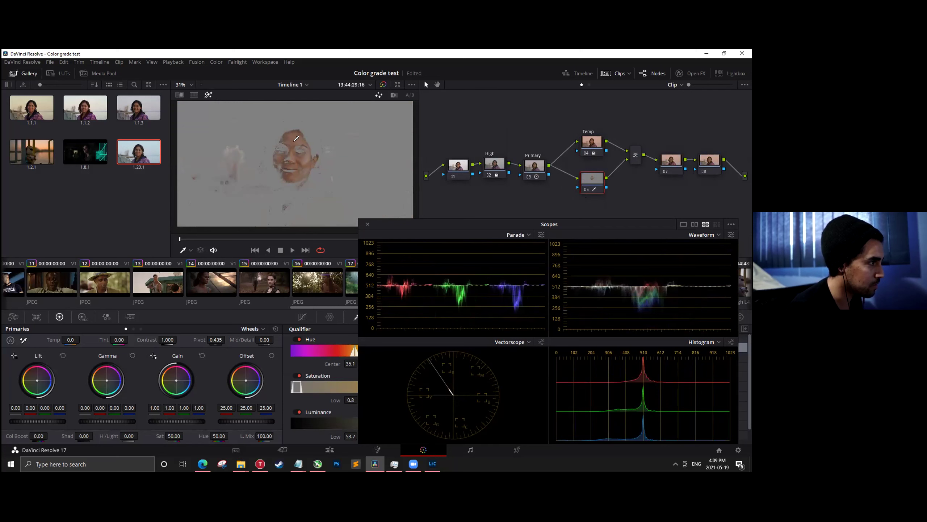
pyautogui.click(295, 138)
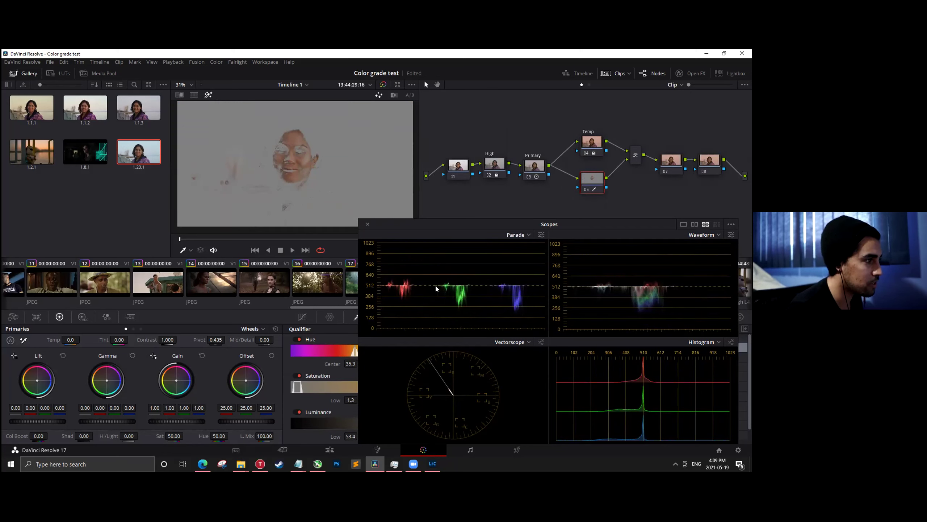
pyautogui.click(299, 140)
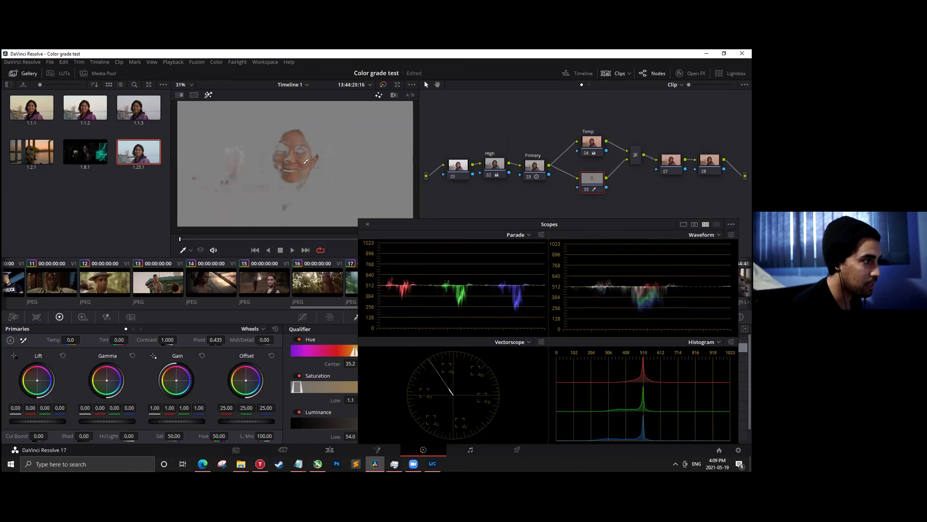
# Refine node 05's skin key with hue width 3.3, hue softness 6.5, denoise 6.7 and clean black 3.2, and leave the highlight view.
pyautogui.moveTo(443, 218); pyautogui.dragTo(699, 203)
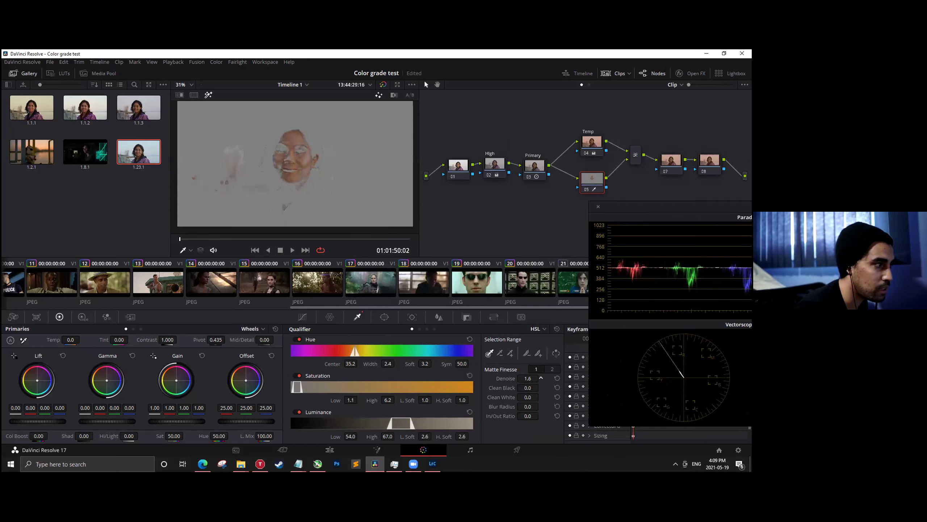
pyautogui.moveTo(388, 363); pyautogui.dragTo(460, 363)
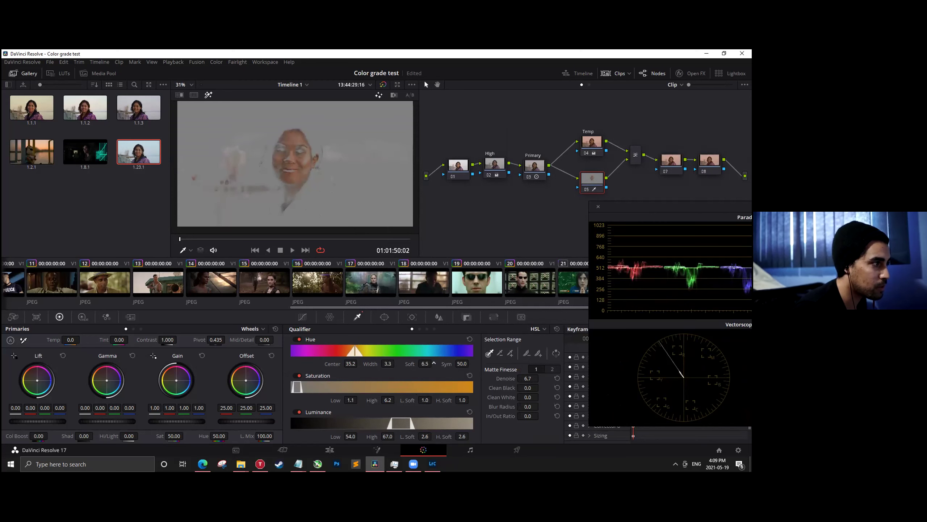
pyautogui.moveTo(540, 387); pyautogui.dragTo(541, 386)
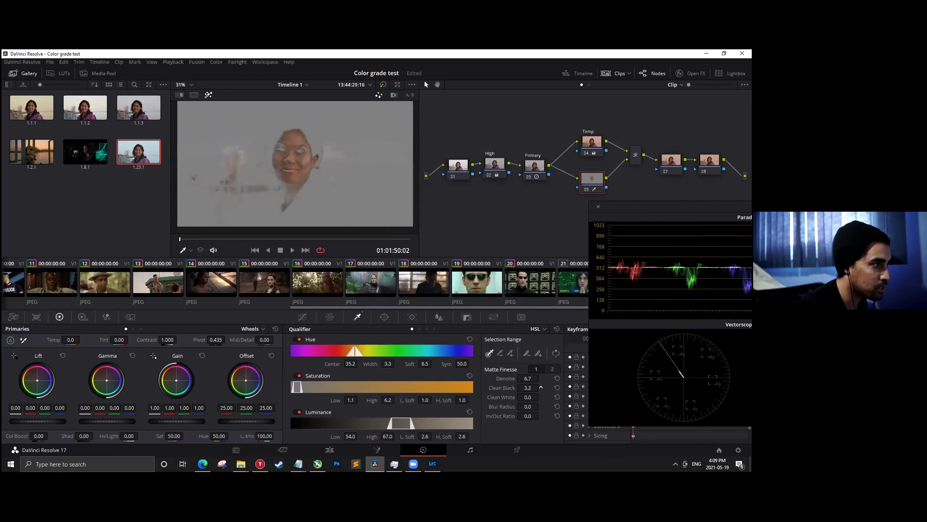
pyautogui.moveTo(649, 206); pyautogui.dragTo(514, 214)
pyautogui.click(194, 95)
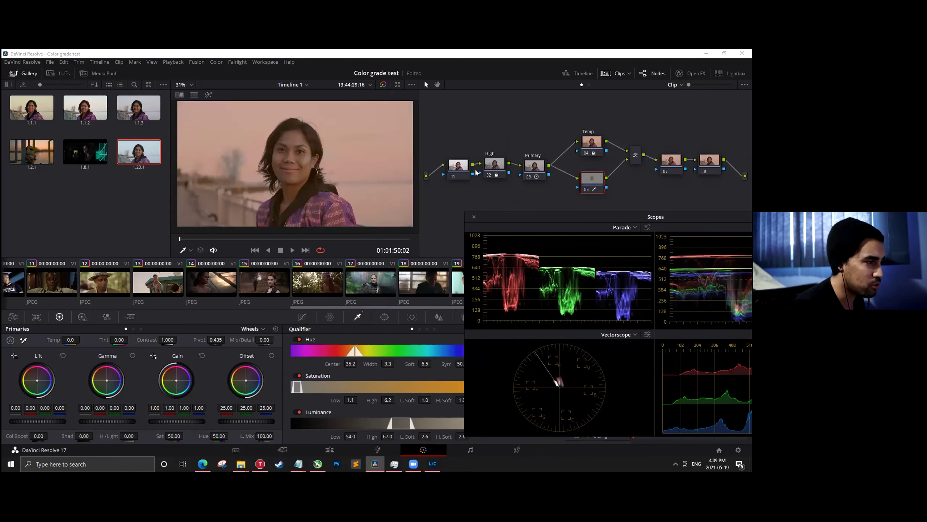
# On the Temp node, reduce the temperature to 20 and adjust the tint to soften the warm cast.
pyautogui.click(591, 143)
pyautogui.moveTo(109, 339)
pyautogui.mouseDown()
pyautogui.moveTo(83, 339)
pyautogui.moveTo(120, 339)
pyautogui.mouseUp()
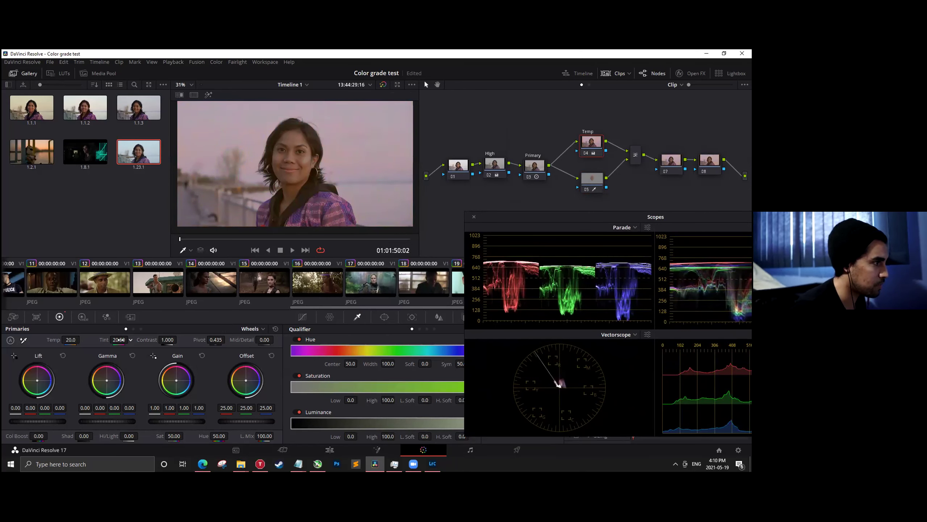
# Brighten the isolated skin on node 05 with a gain of 1.10 and a lift of -0.02.
pyautogui.click(593, 180)
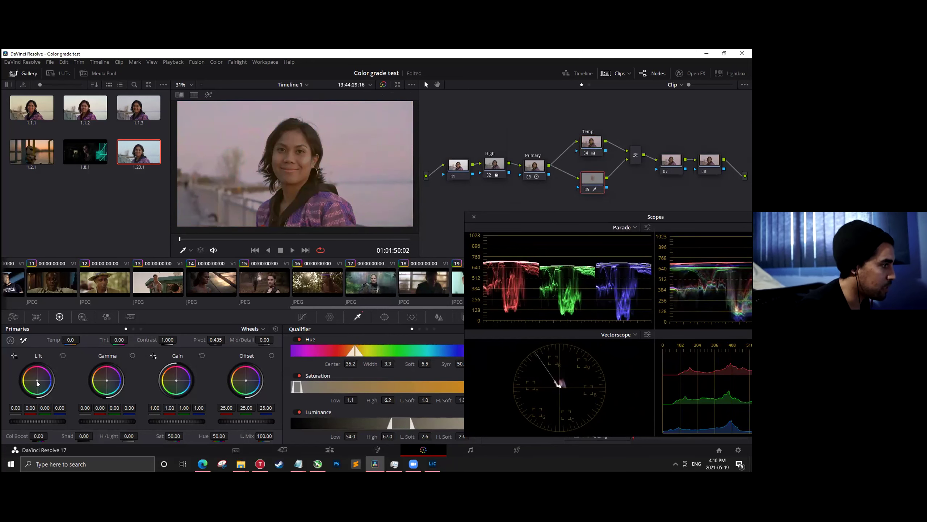
pyautogui.moveTo(168, 421)
pyautogui.mouseDown()
pyautogui.moveTo(187, 422)
pyautogui.moveTo(157, 423)
pyautogui.mouseUp()
pyautogui.moveTo(51, 424); pyautogui.dragTo(45, 423)
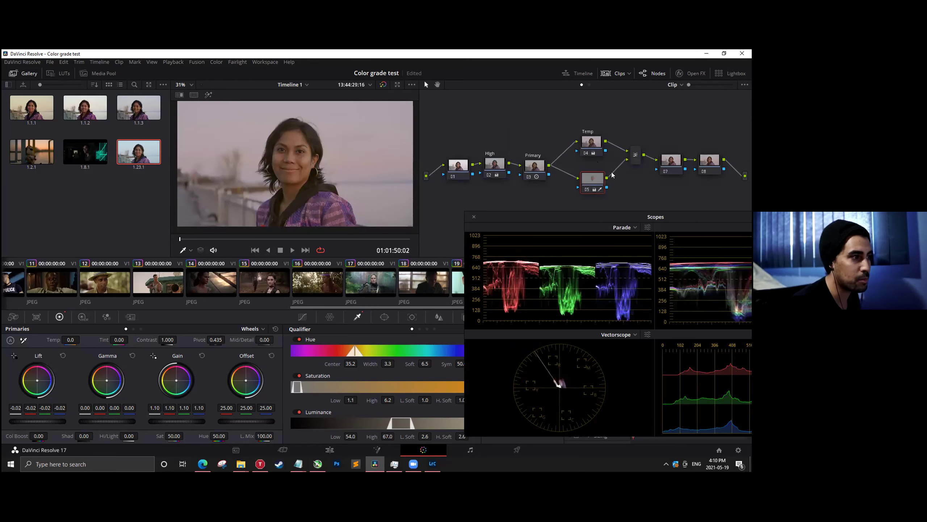
# Balance node 07's color with blue gain 0.74, blue lift 0.05, blue gamma 0.01, and offset red 25.45 and blue 21.66.
pyautogui.click(671, 160)
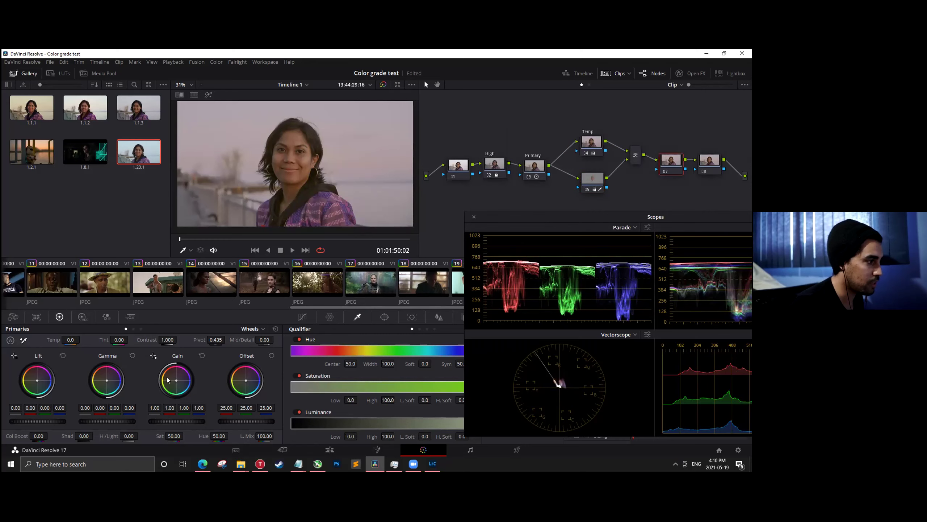
pyautogui.moveTo(176, 380); pyautogui.dragTo(175, 380)
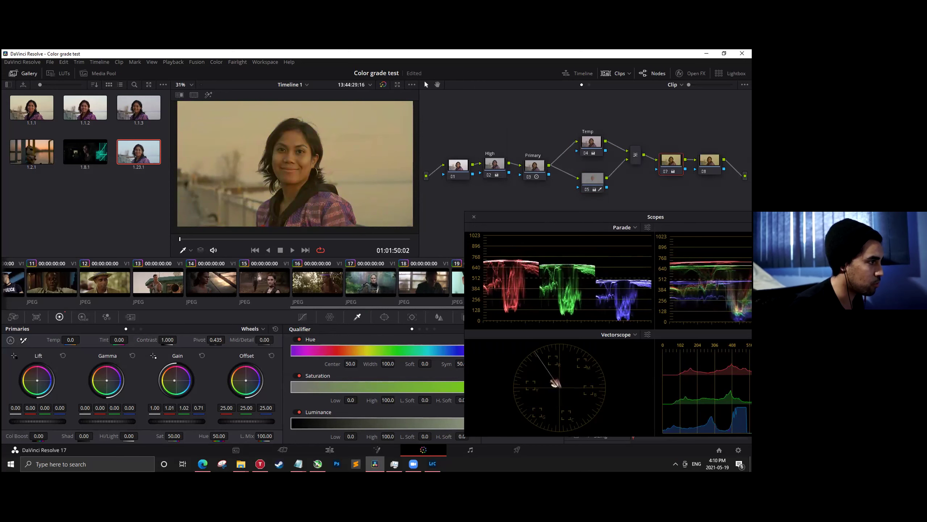
pyautogui.moveTo(37, 380); pyautogui.dragTo(38, 380)
pyautogui.moveTo(106, 380); pyautogui.dragTo(108, 381)
pyautogui.moveTo(244, 380); pyautogui.dragTo(399, 190)
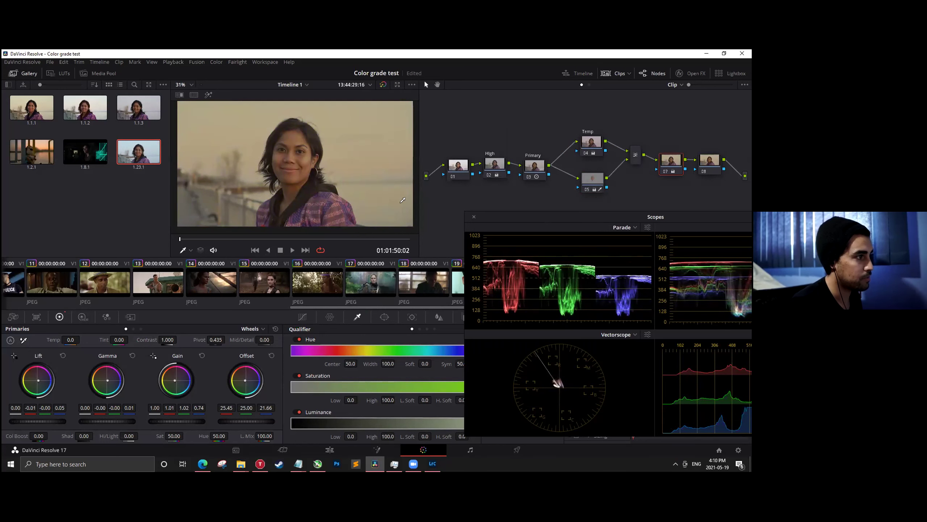
# Grab a still of the portrait clip's finished warm grade into the gallery.
pyautogui.moveTo(728, 127); pyautogui.dragTo(460, 199)
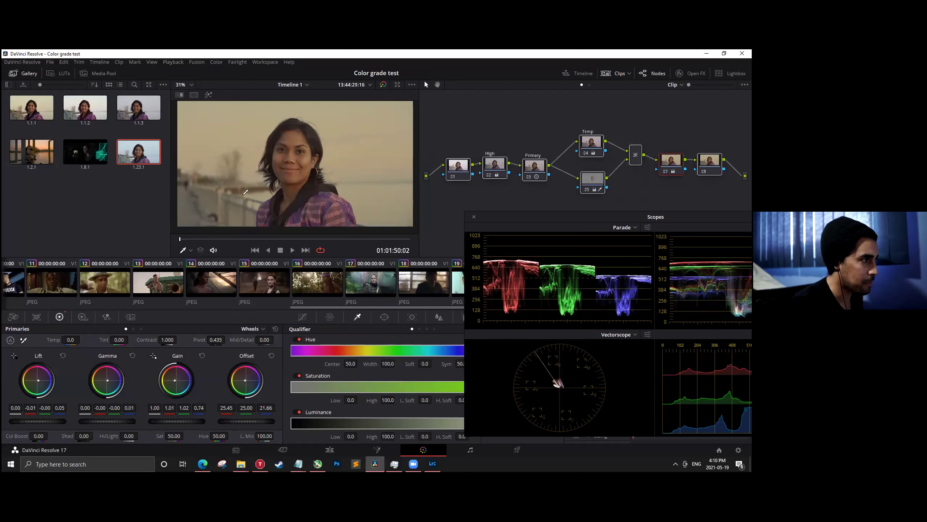
pyautogui.rightClick(257, 185)
pyautogui.click(295, 191)
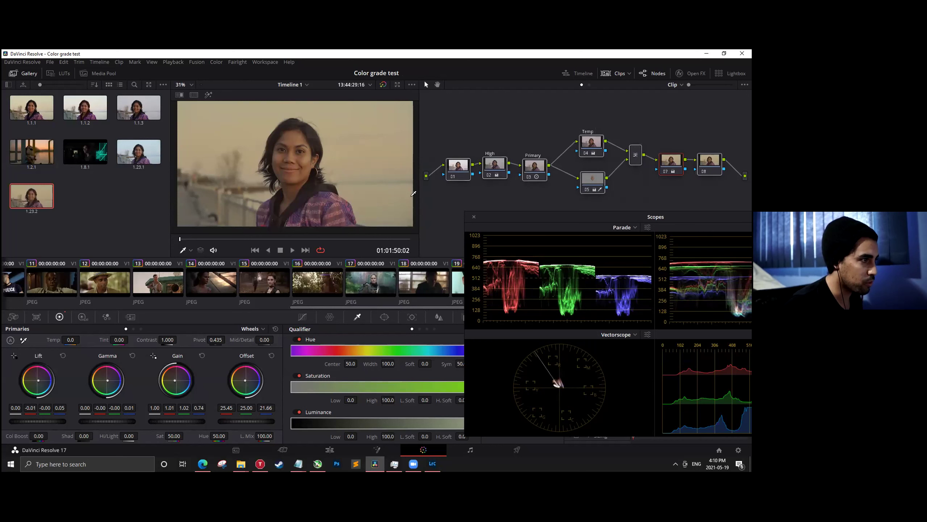
# Compare the bypassed and graded portrait with a reference wipe of the new still, and close the floating scopes window.
pyautogui.hotkey('shift', 'd')
pyautogui.click(179, 95)
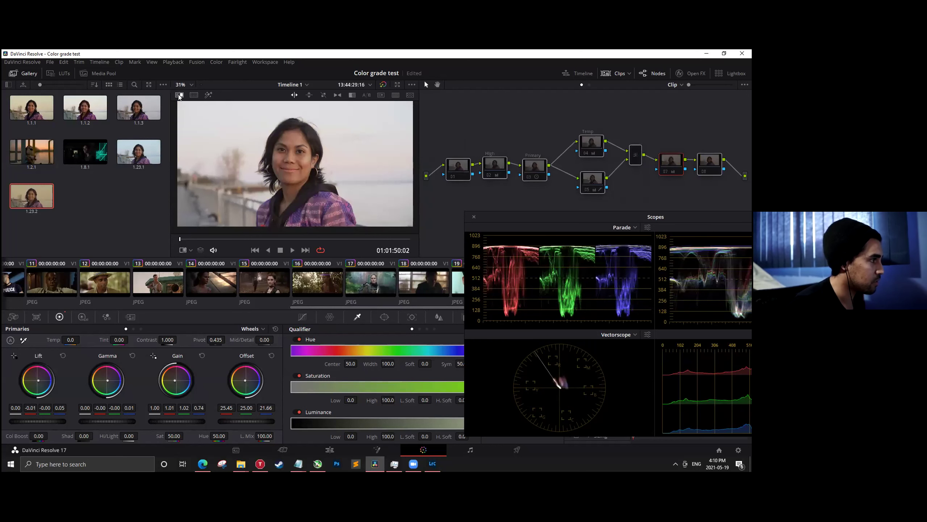
pyautogui.moveTo(299, 149); pyautogui.dragTo(249, 169)
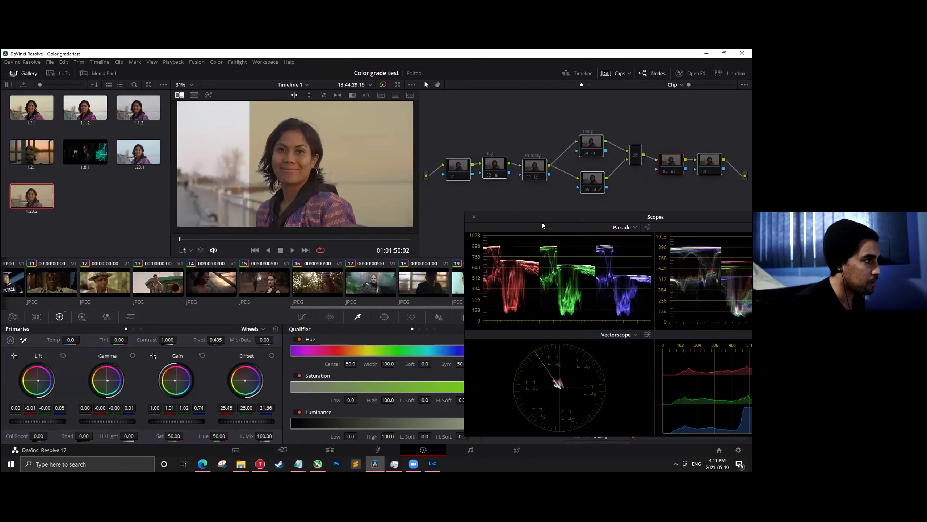
pyautogui.moveTo(495, 211); pyautogui.dragTo(446, 203)
pyautogui.click(424, 209)
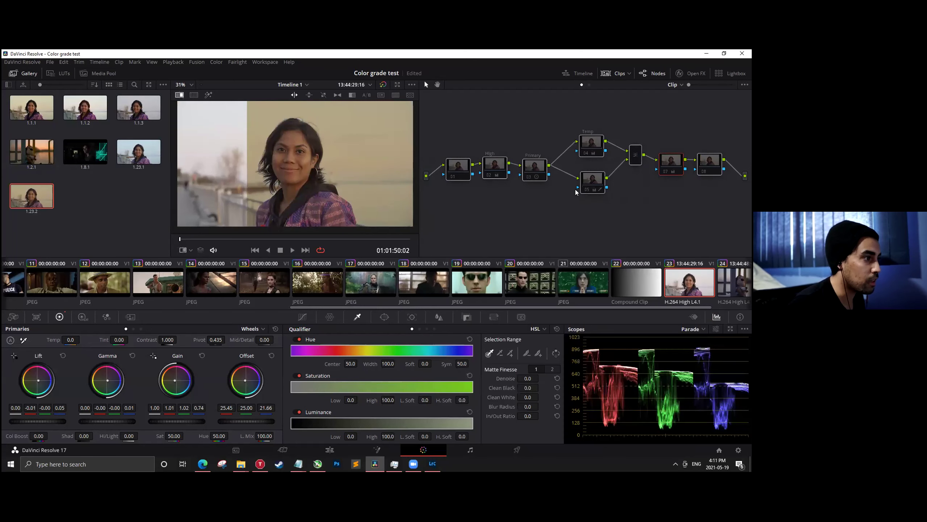
pyautogui.hotkey('ctrl', 'w')
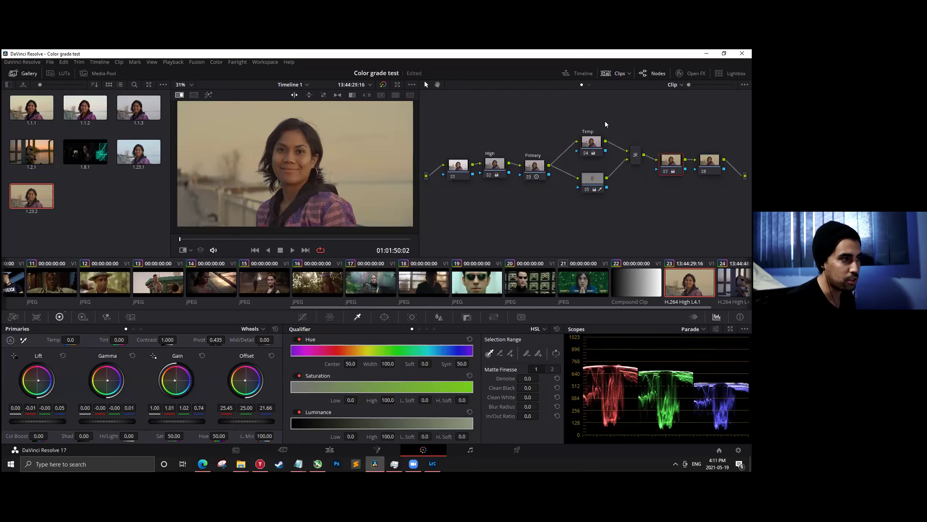
pyautogui.click(592, 179)
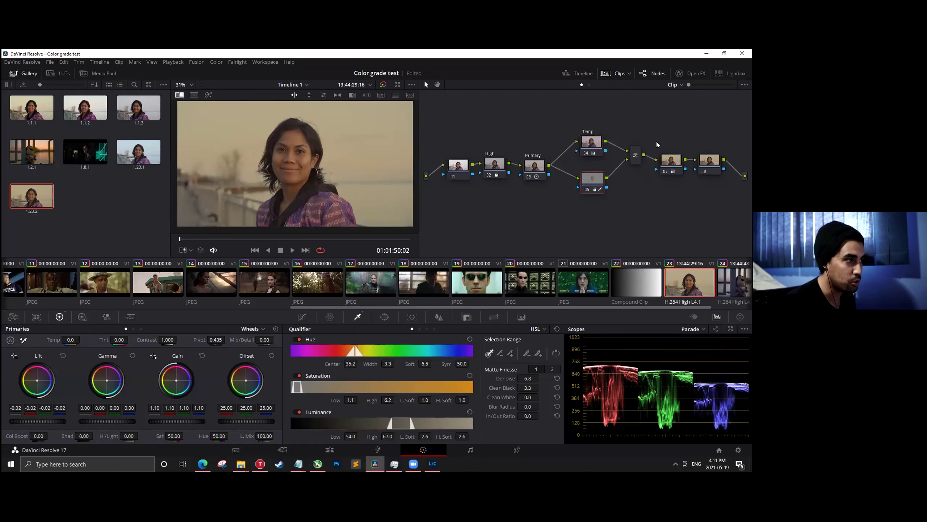
# Try the grades of the saved portrait stills on the clip in turn, ending with still 1.1.1.
pyautogui.moveTo(31, 108); pyautogui.dragTo(275, 163)
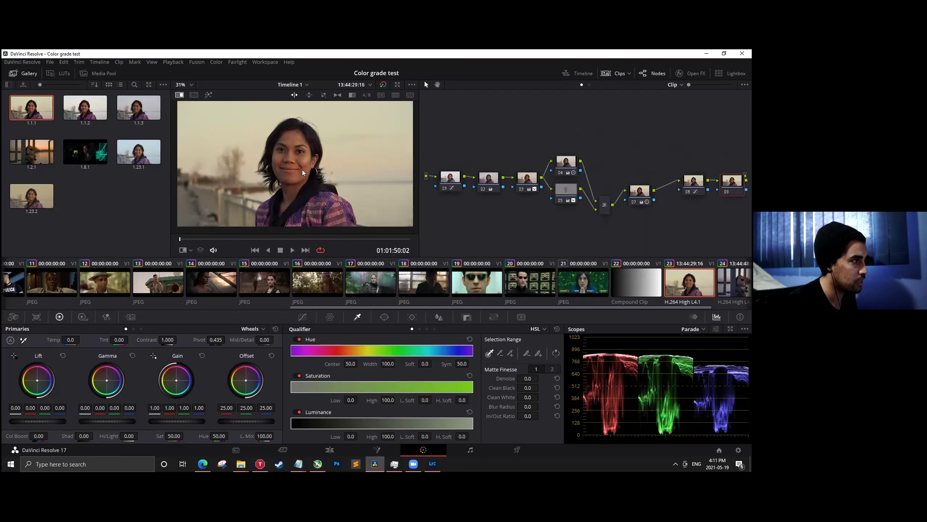
pyautogui.moveTo(103, 114); pyautogui.dragTo(283, 158)
pyautogui.click(139, 110)
pyautogui.moveTo(139, 151); pyautogui.dragTo(272, 163)
pyautogui.moveTo(32, 108); pyautogui.dragTo(268, 153)
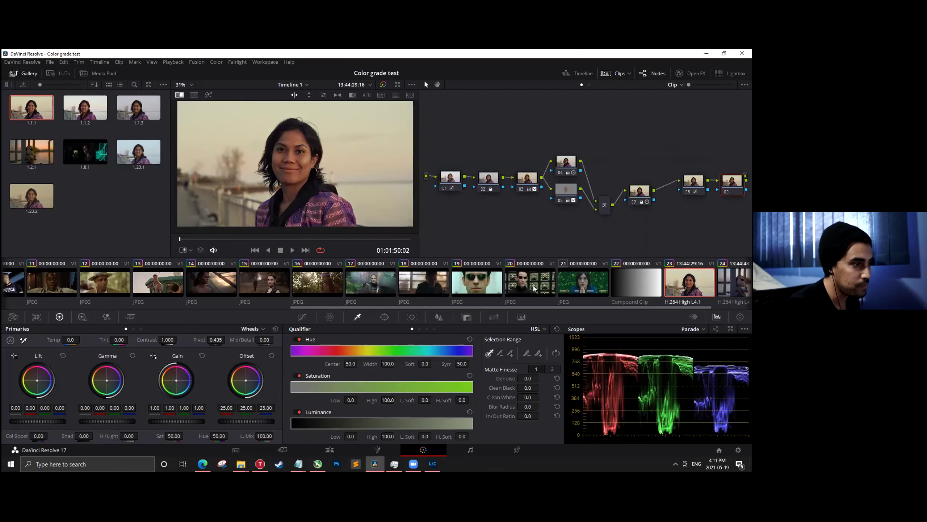
pyautogui.scroll(3, 533, 288)
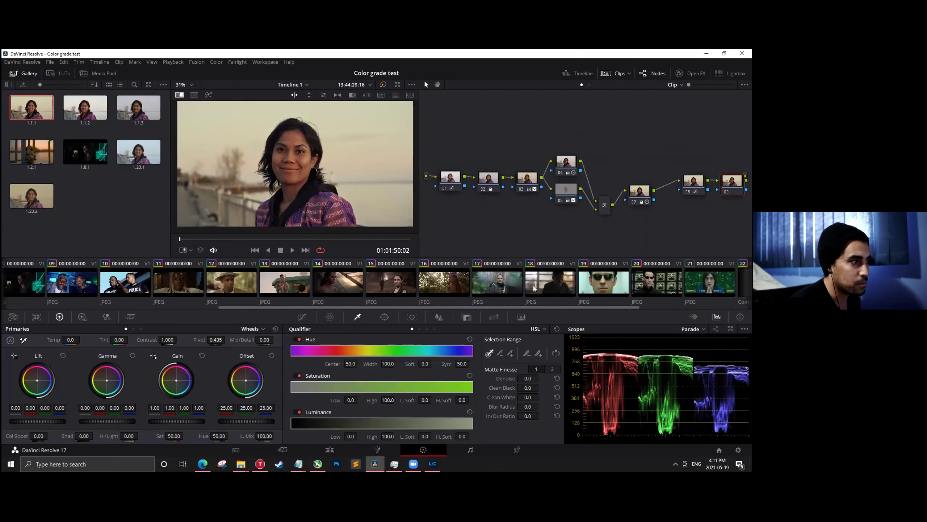
pyautogui.scroll(3, 655, 288)
pyautogui.scroll(-5, 628, 277)
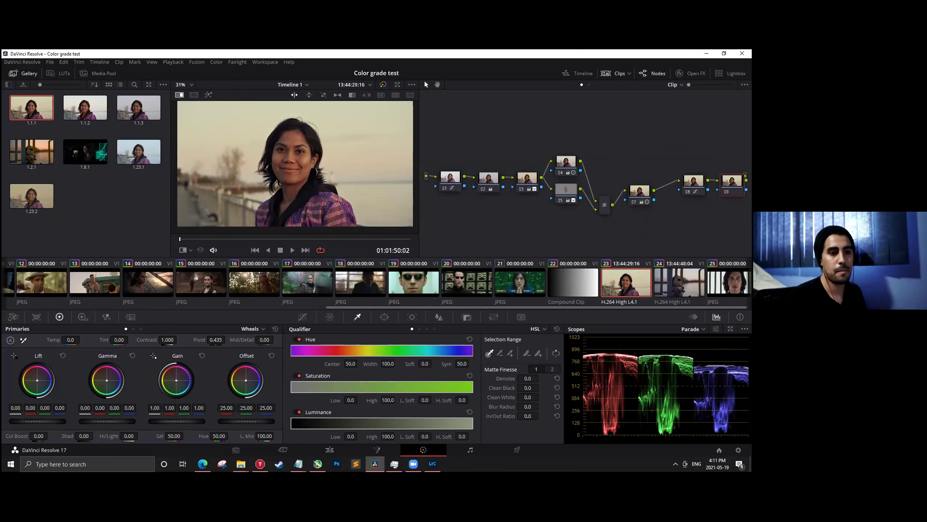
pyautogui.click(414, 464)
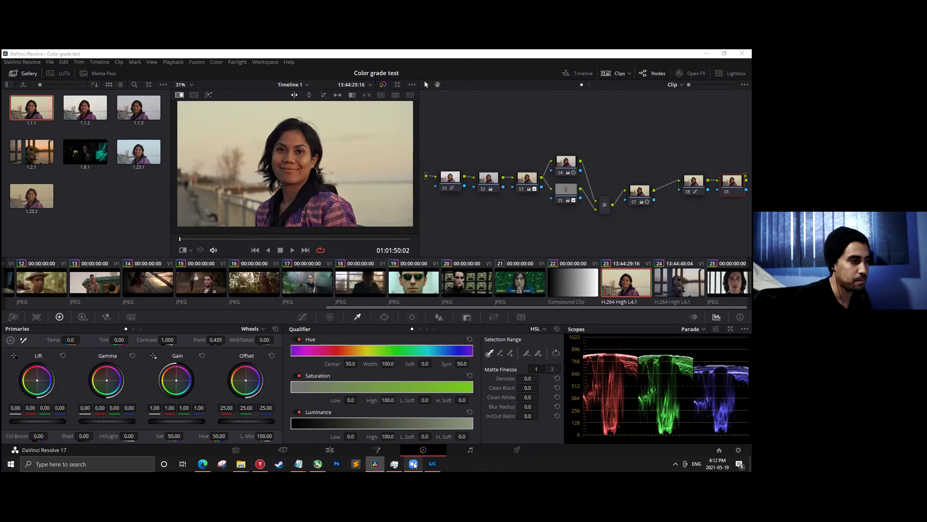
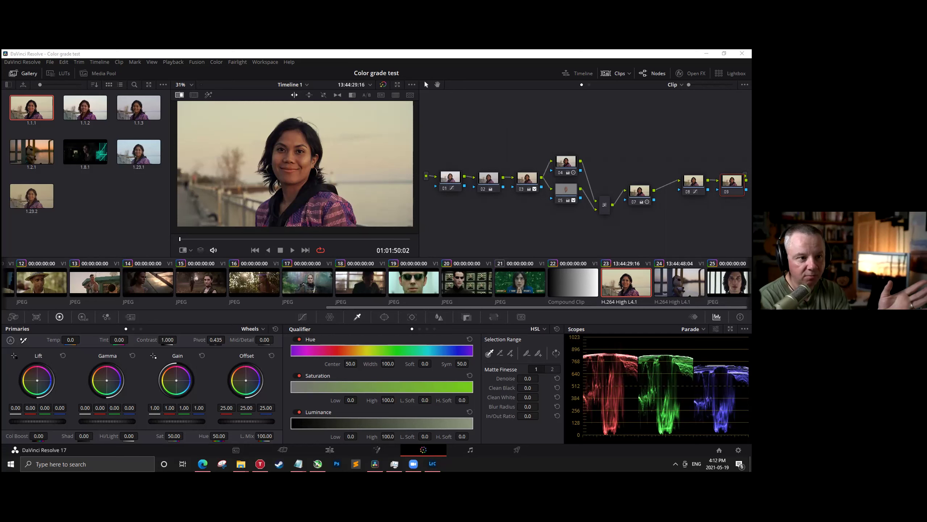
# Apply the grade saved in still 1.23.1 to the portrait clip.
pyautogui.moveTo(725, 133); pyautogui.dragTo(429, 222)
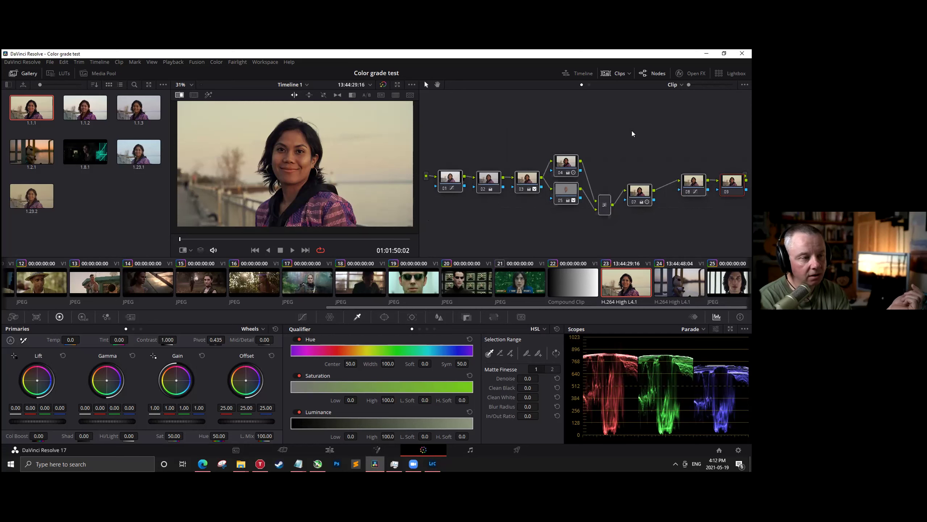
pyautogui.rightClick(328, 179)
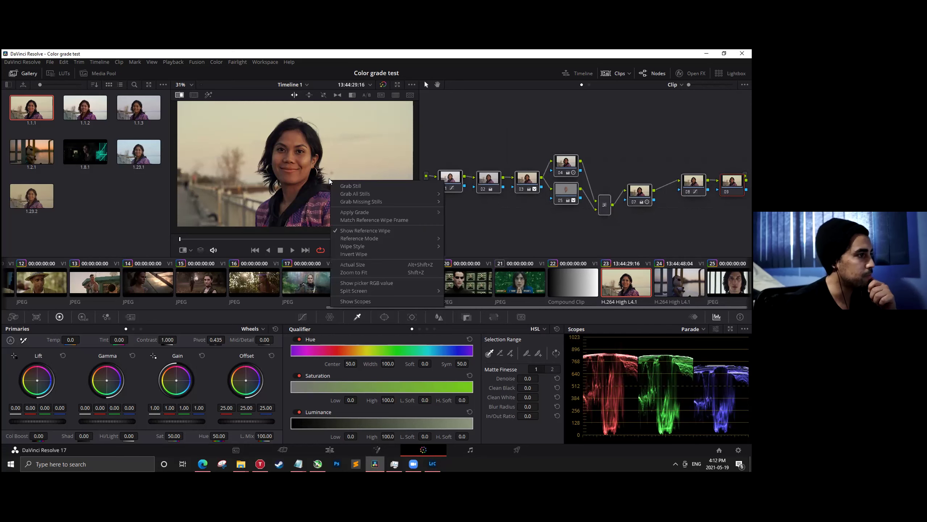
pyautogui.click(411, 180)
pyautogui.middleClick(30, 201)
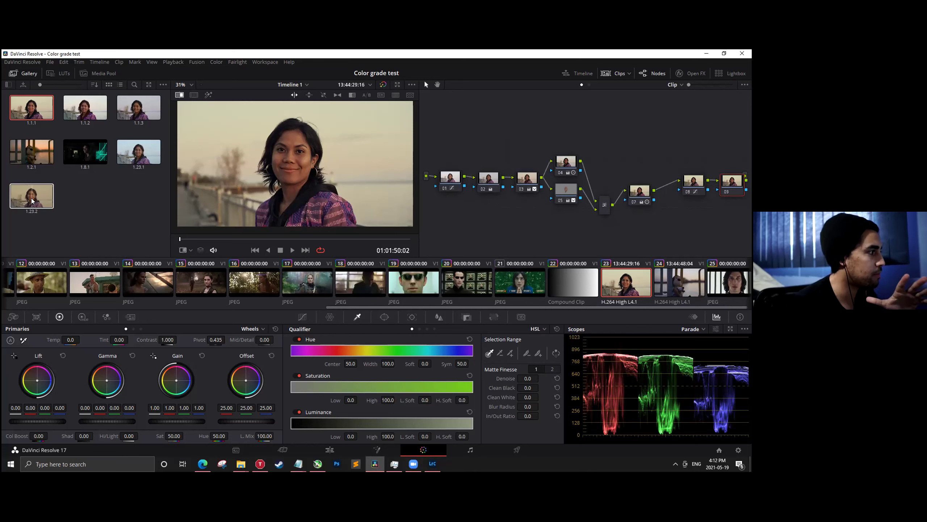
pyautogui.middleClick(144, 157)
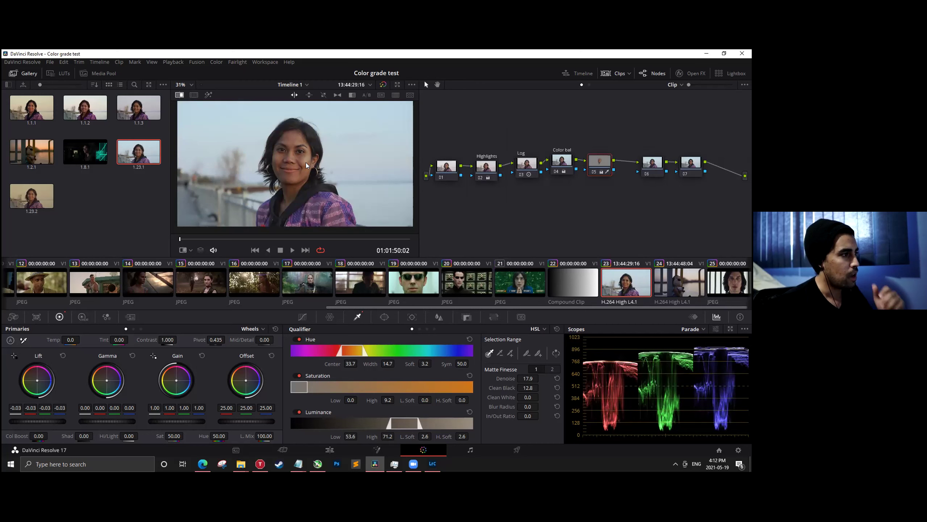
# Start generating a 65 Point Cube LUT from the portrait clip, browse the LUT folder, and cancel the save.
pyautogui.rightClick(617, 282)
pyautogui.click(609, 287)
pyautogui.rightClick(611, 285)
pyautogui.moveTo(634, 288)
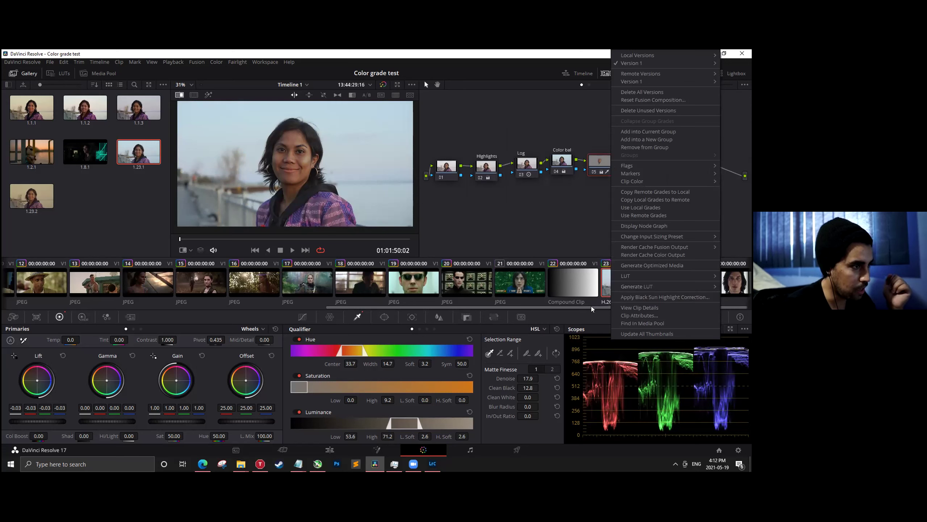
pyautogui.moveTo(637, 55)
pyautogui.scroll(-1, 566, 313)
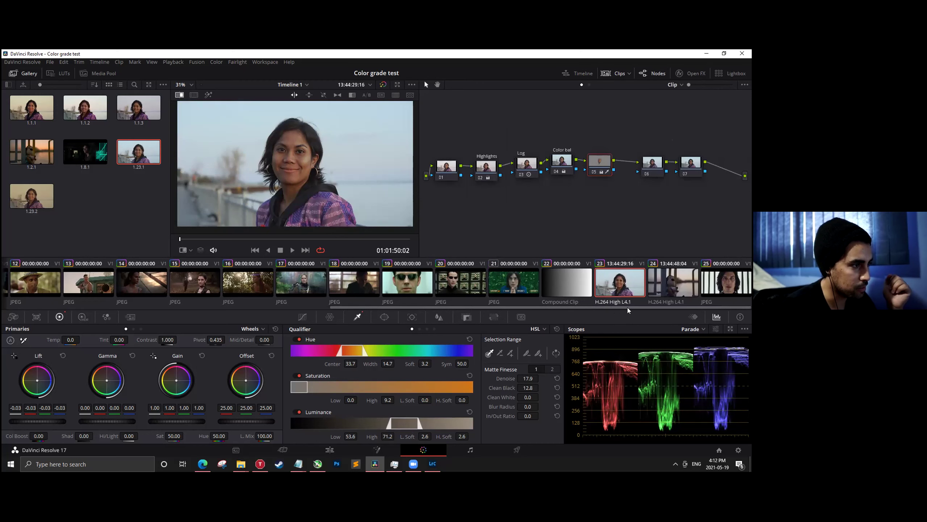
pyautogui.rightClick(612, 284)
pyautogui.moveTo(637, 287)
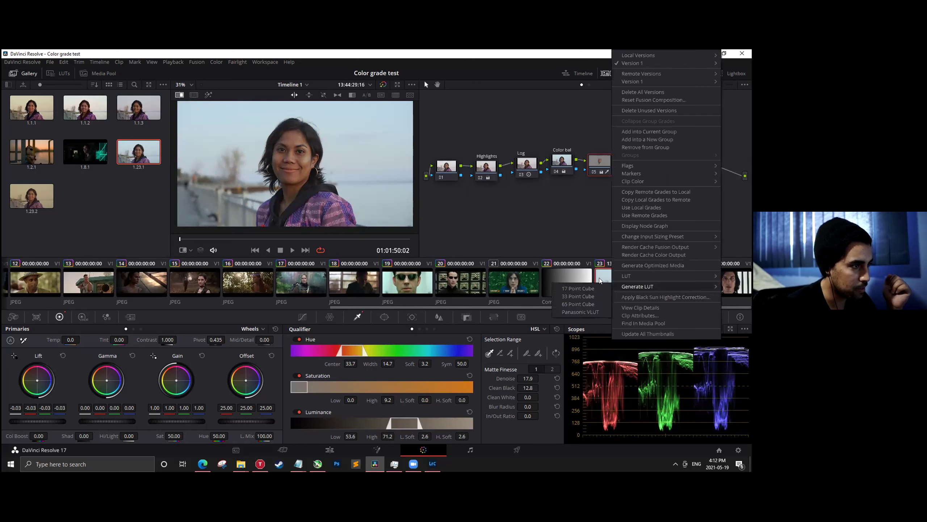
pyautogui.click(588, 304)
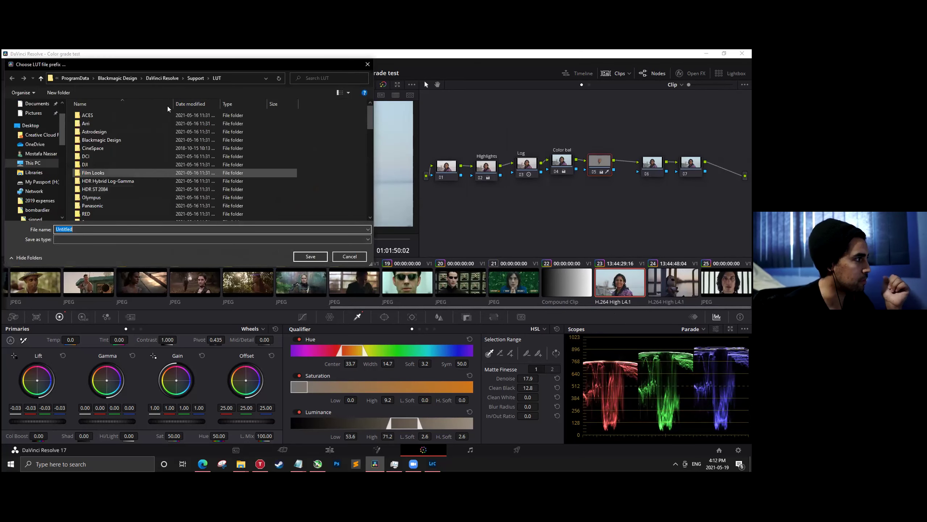
pyautogui.scroll(-3, 172, 163)
pyautogui.scroll(-10, 173, 163)
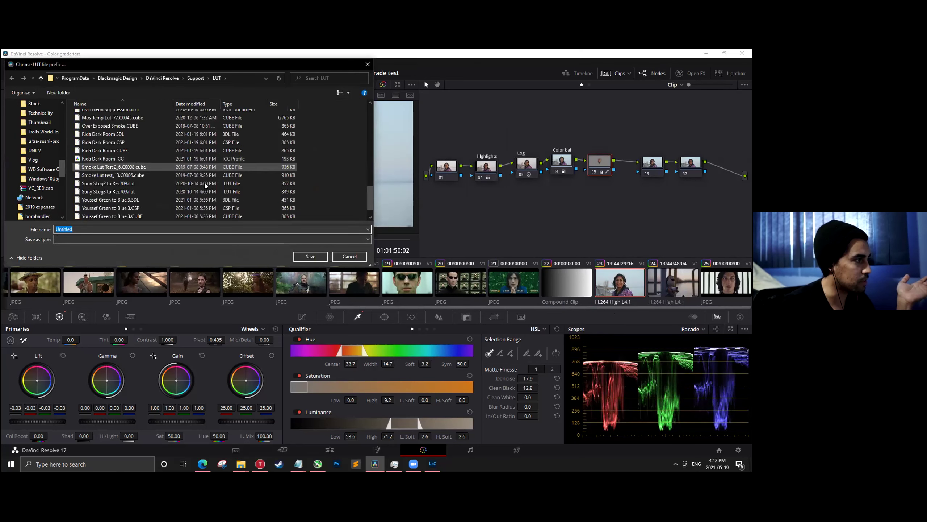
pyautogui.click(354, 256)
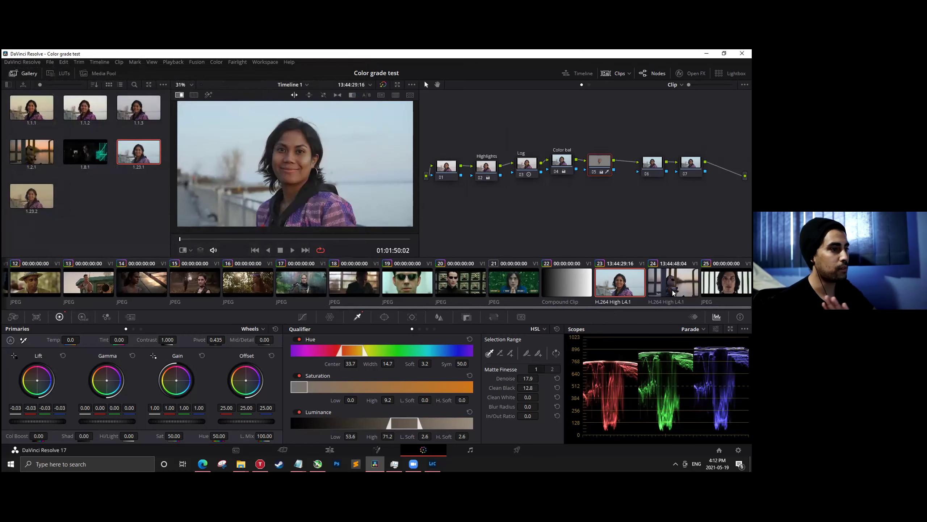
# On clip 24, the stuffed toy shot, delete the existing node and add a new serial node.
pyautogui.press('Down')
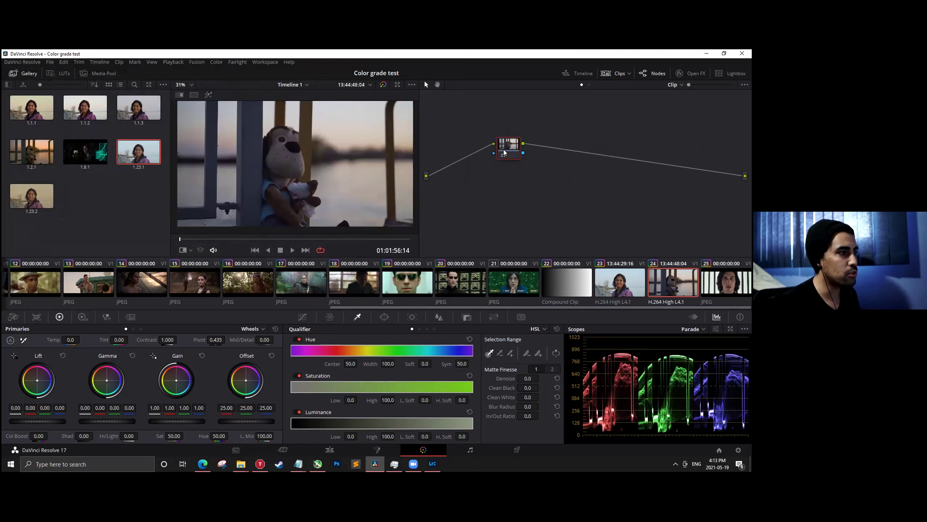
pyautogui.press('Delete')
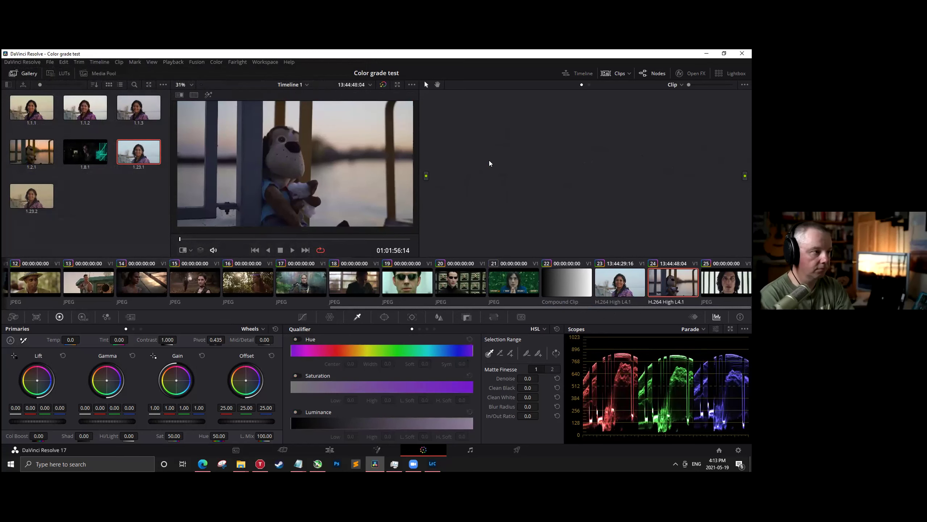
pyautogui.hotkey('alt', 's')
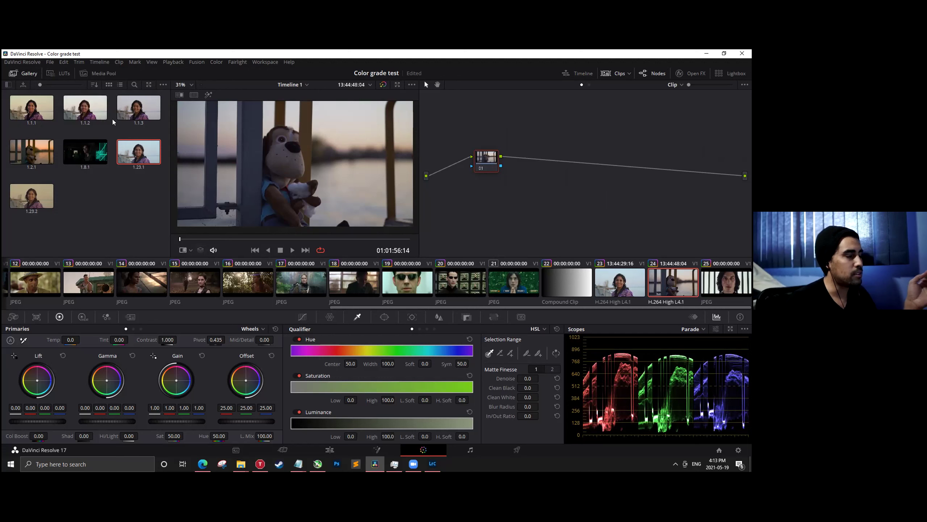
# Widen the LUT browser and open the Sony folder from the complete LUT collection.
pyautogui.click(58, 75)
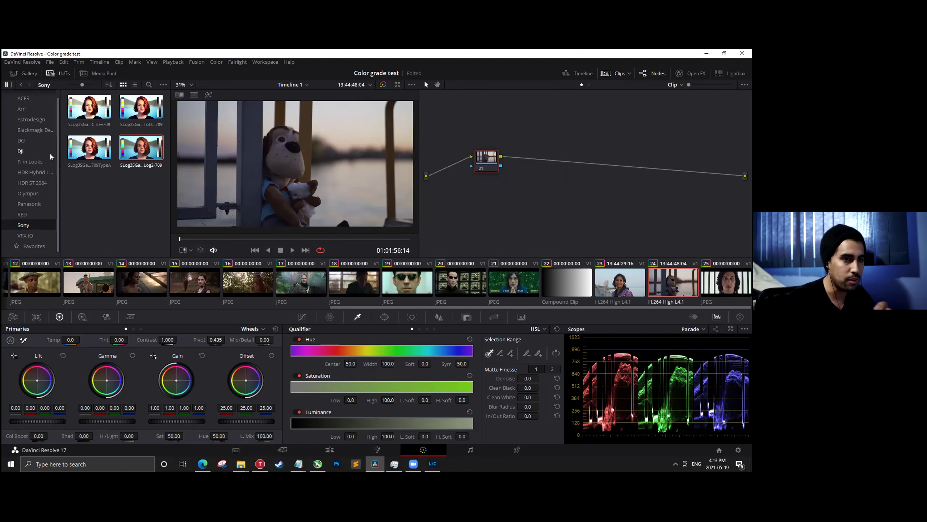
pyautogui.click(54, 74)
pyautogui.click(55, 74)
pyautogui.click(29, 94)
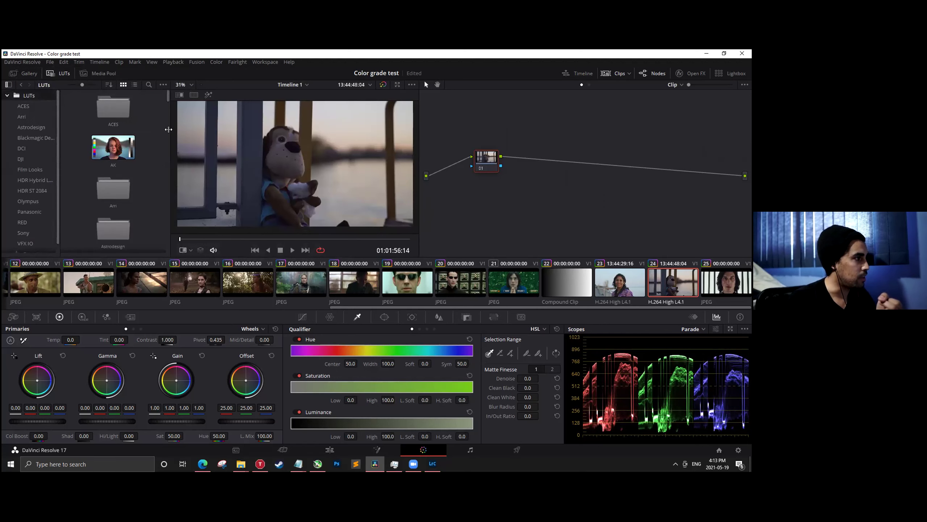
pyautogui.moveTo(168, 129); pyautogui.dragTo(184, 130)
pyautogui.scroll(-3, 184, 130)
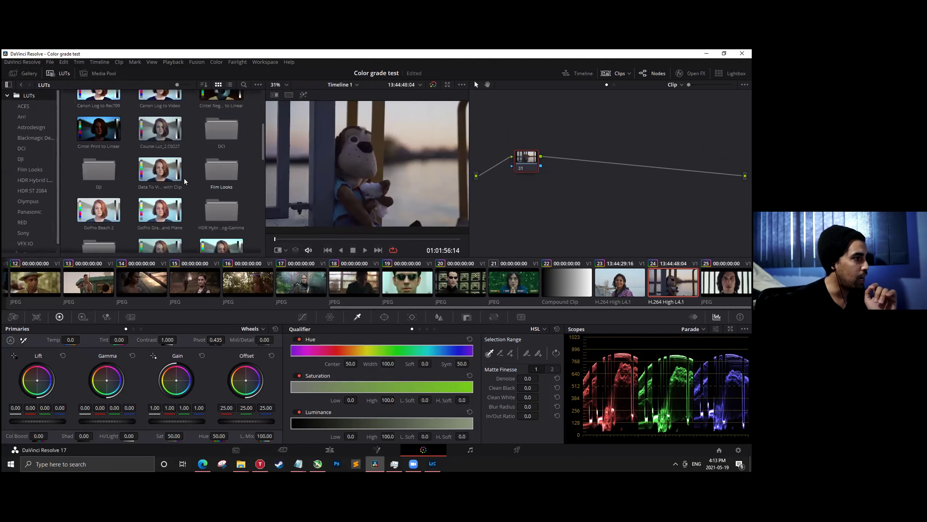
pyautogui.scroll(-3, 185, 181)
pyautogui.scroll(-5, 197, 184)
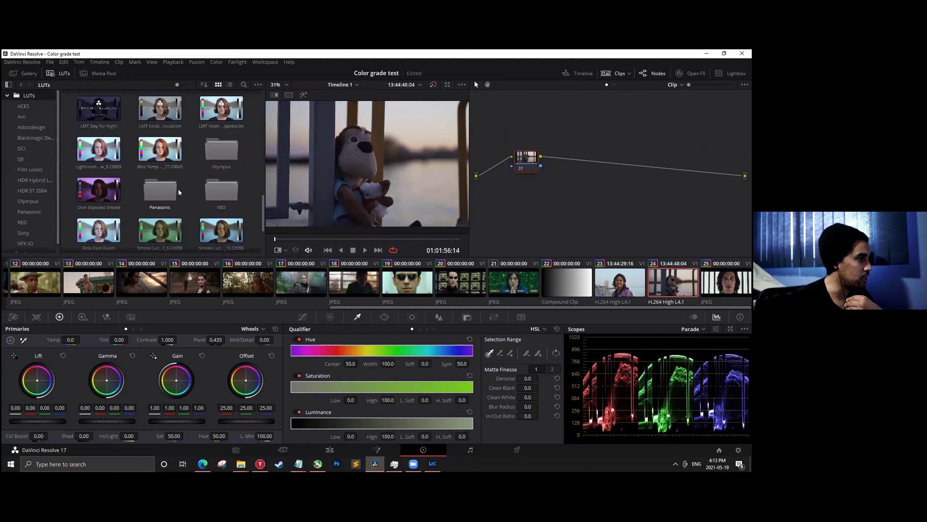
pyautogui.scroll(-2, 178, 192)
pyautogui.doubleClick(219, 184)
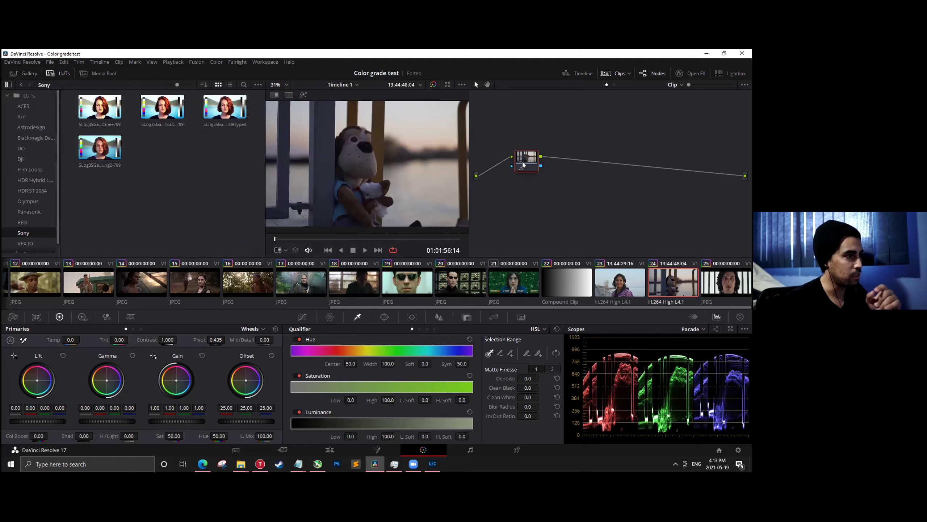
# Add a serial node after node 01 and apply the SLog3SGamut3.CineToSLog2-709 LUT to it.
pyautogui.moveTo(522, 164); pyautogui.dragTo(511, 163)
pyautogui.rightClick(511, 163)
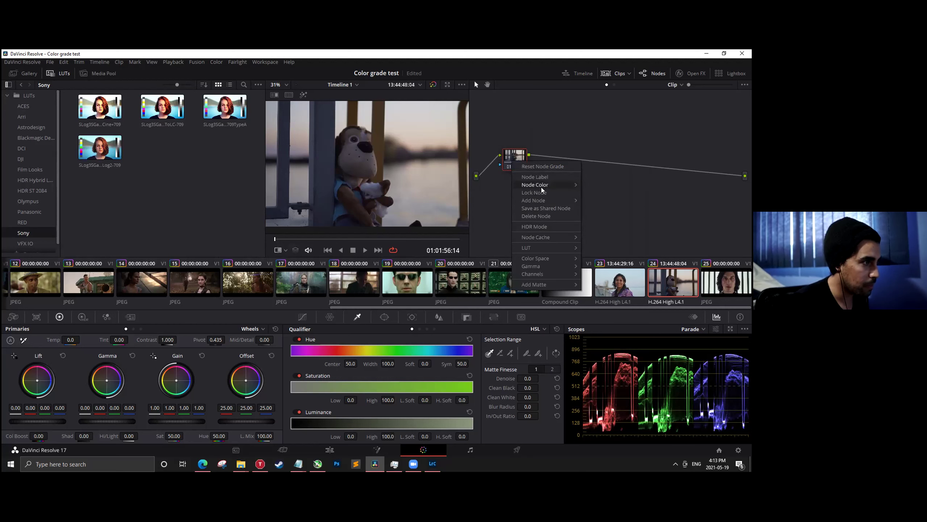
pyautogui.moveTo(541, 200)
pyautogui.click(602, 203)
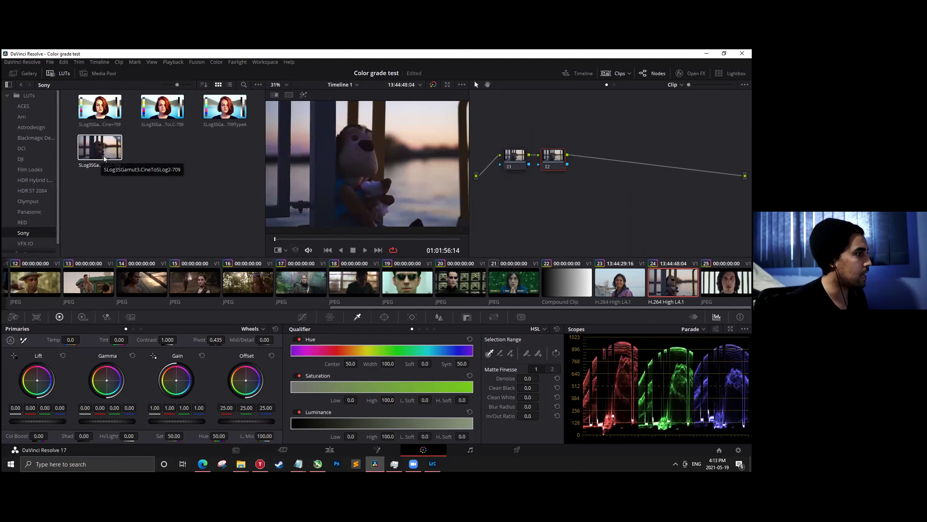
pyautogui.moveTo(99, 156); pyautogui.dragTo(561, 162)
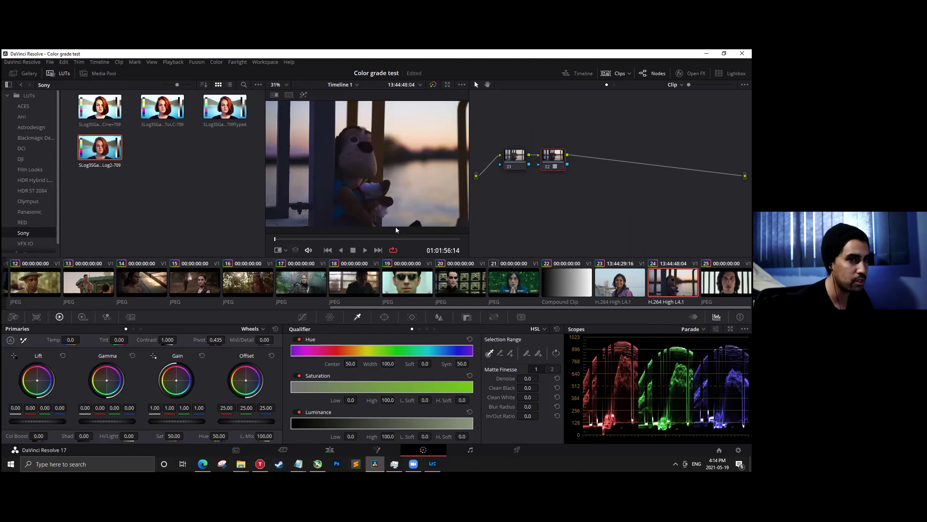
# Set the key output gain of node 02 to 0.5 and fine-tune it to 0.560 to reduce the LUT's strength.
pyautogui.click(467, 317)
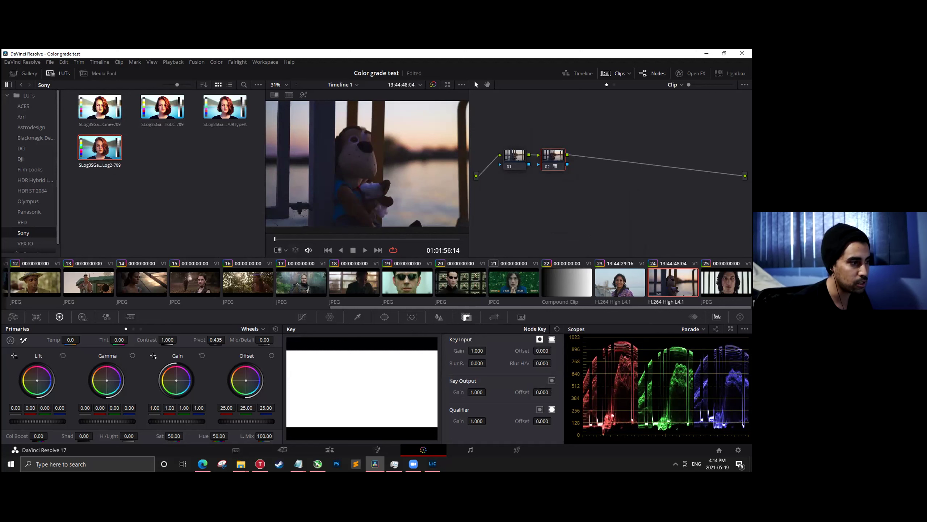
pyautogui.doubleClick(476, 391)
pyautogui.write('0.5')
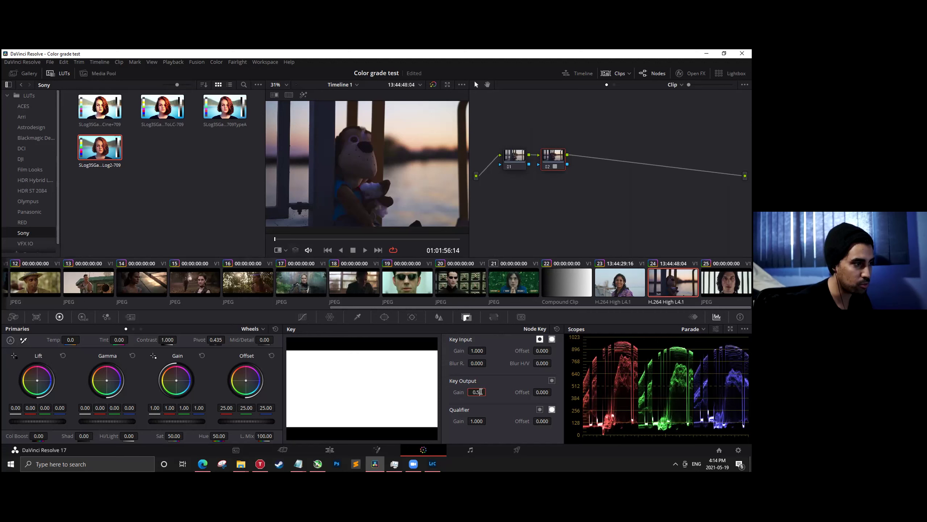
pyautogui.press('Return')
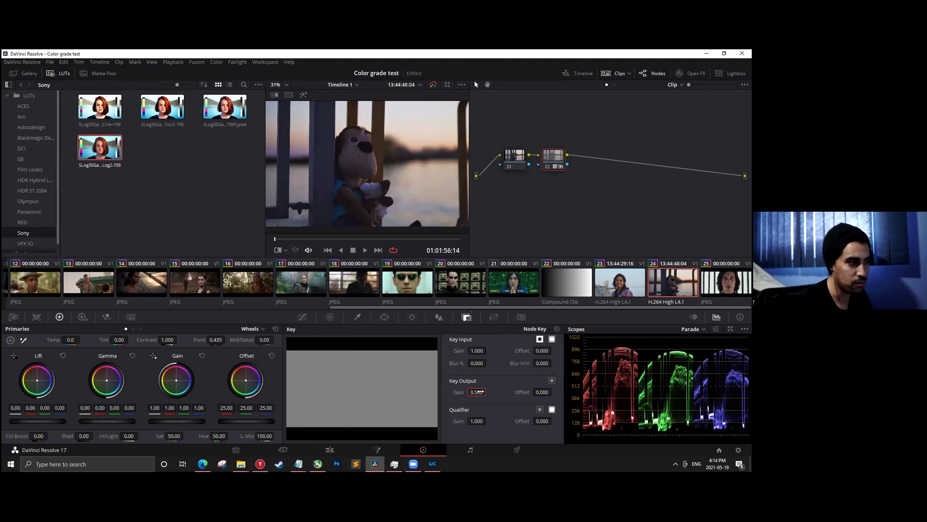
pyautogui.moveTo(476, 392)
pyautogui.mouseDown()
pyautogui.moveTo(462, 392)
pyautogui.moveTo(479, 391)
pyautogui.mouseUp()
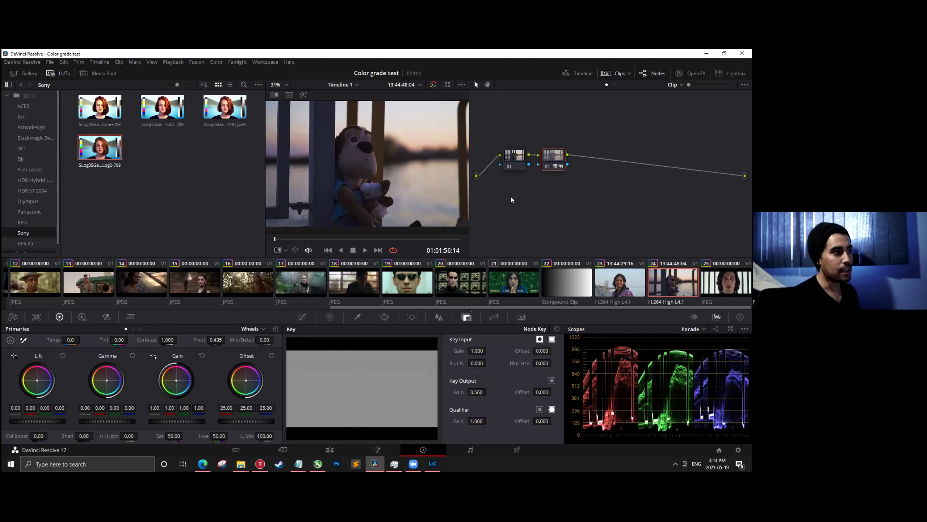
# Compare the stuffed toy shot with and without the LUT by disabling and re-enabling node 02.
pyautogui.hotkey('ctrl', 'd')
pyautogui.hotkey('ctrl', 'd')
pyautogui.hotkey('ctrl', 'd')
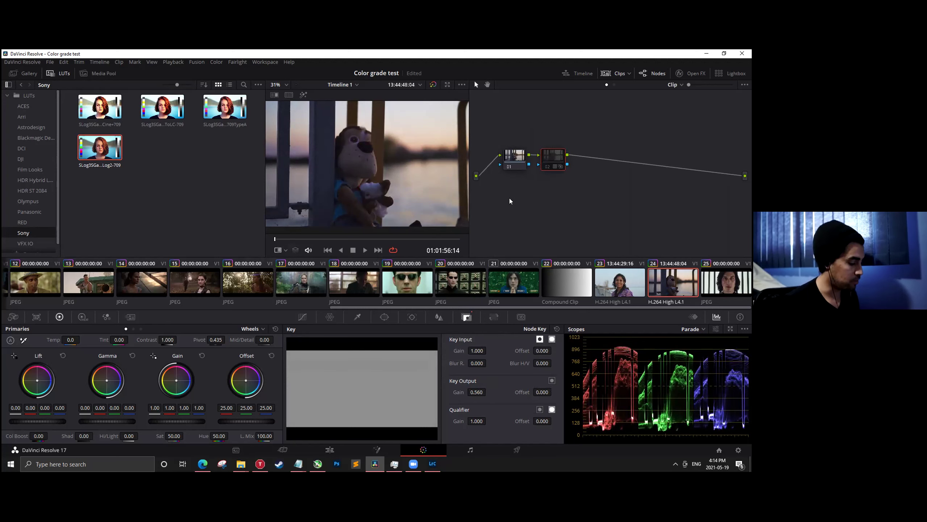
pyautogui.hotkey('ctrl', 'd')
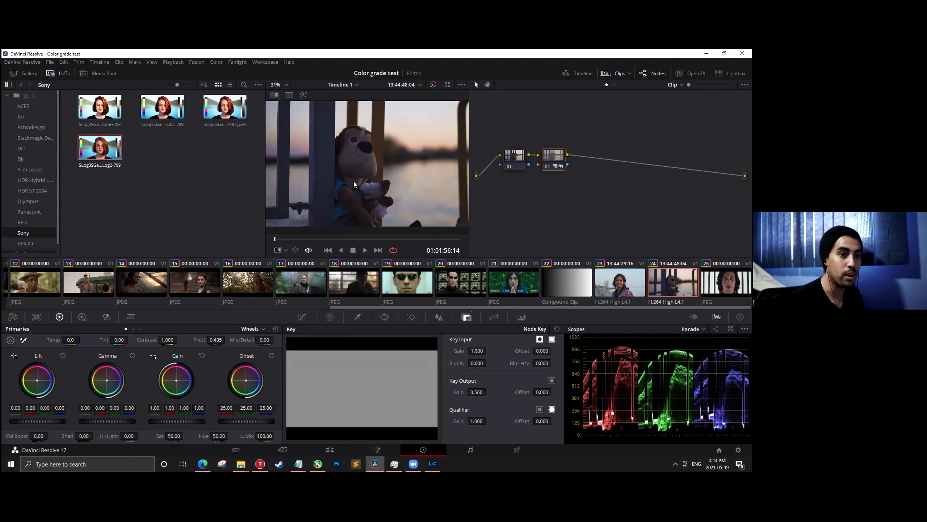
# Reset the grade and nodes on portrait clip 23, and set contrast to 1.140 and saturation to 54.80.
pyautogui.click(612, 279)
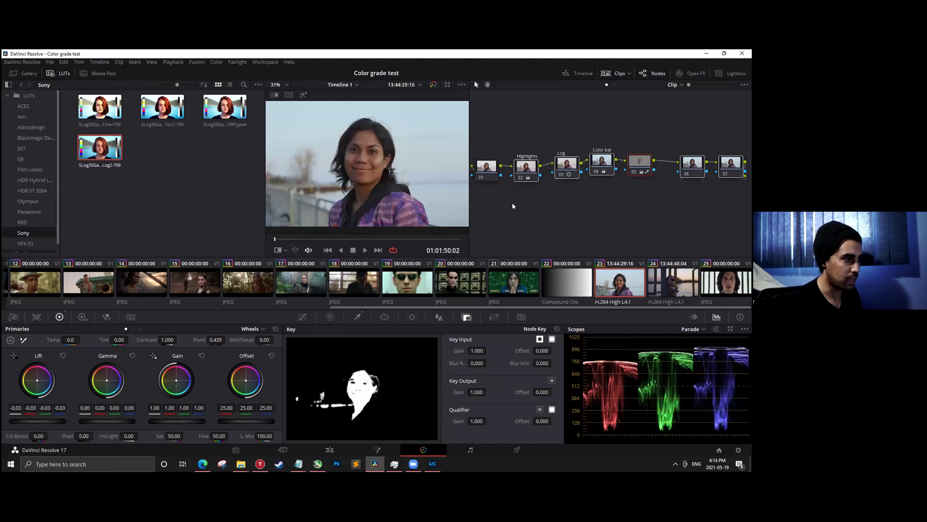
pyautogui.hotkey('ctrl', 'Home')
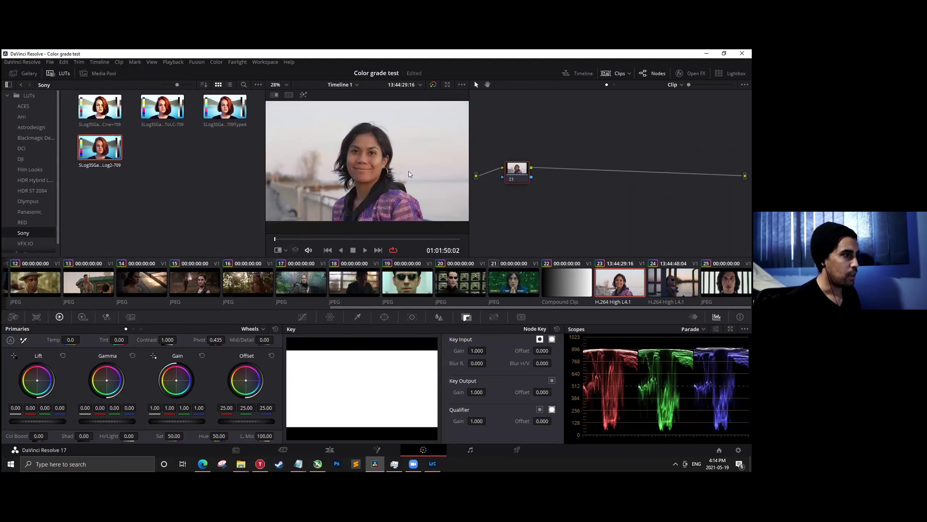
pyautogui.scroll(-1, 409, 174)
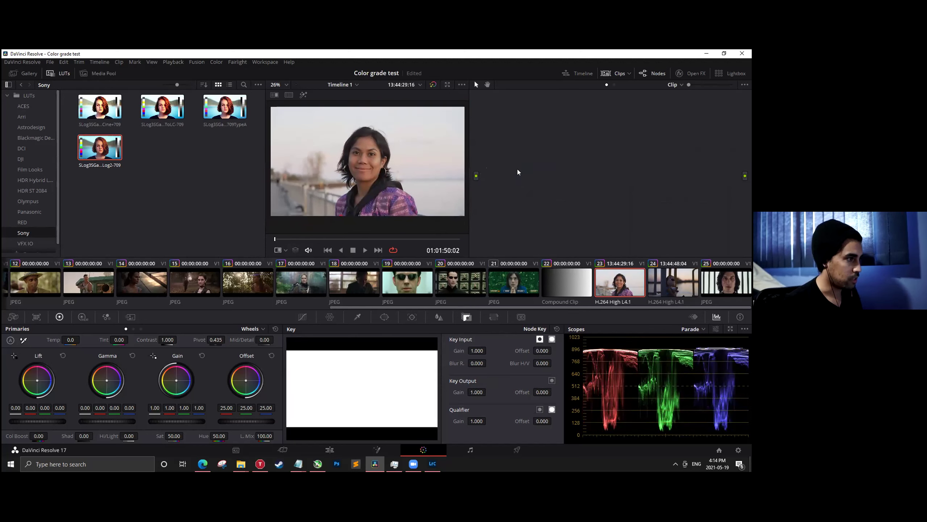
pyautogui.scroll(-1, 359, 165)
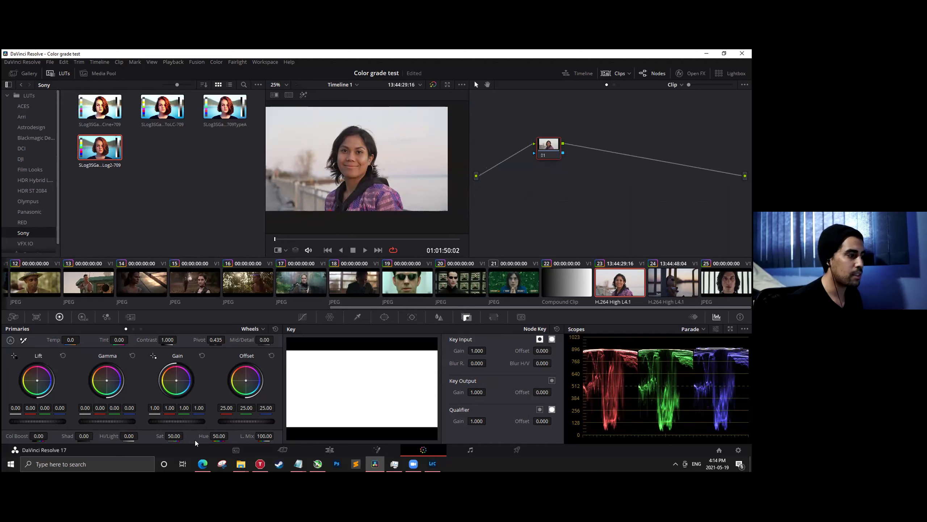
pyautogui.moveTo(174, 436); pyautogui.dragTo(185, 436)
pyautogui.moveTo(167, 339); pyautogui.dragTo(181, 340)
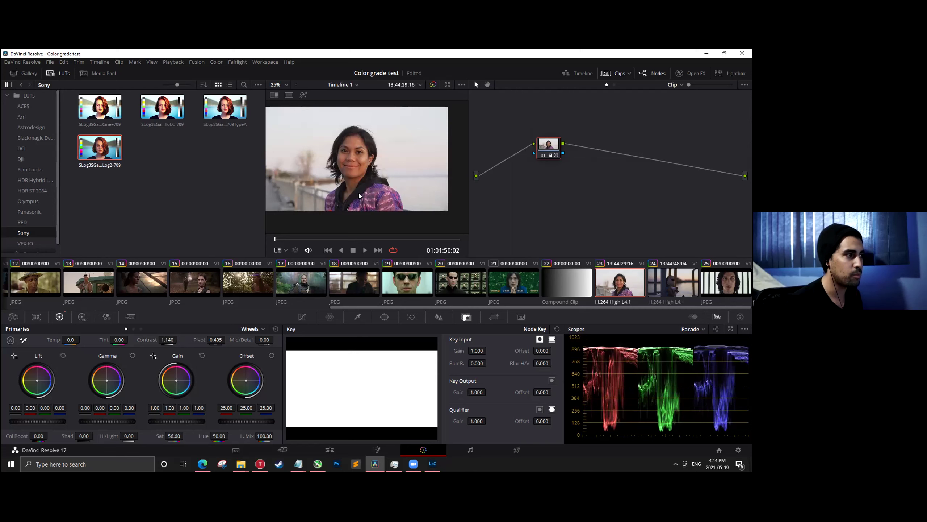
pyautogui.moveTo(175, 435); pyautogui.dragTo(171, 435)
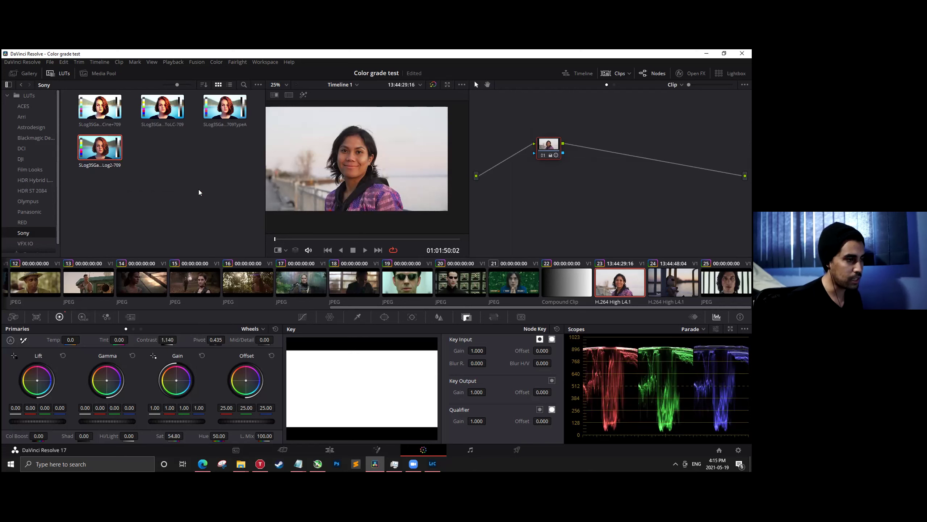
# Switch to clip 24, the stuffed toy shot, and enable the image wipe in the viewer.
pyautogui.click(655, 289)
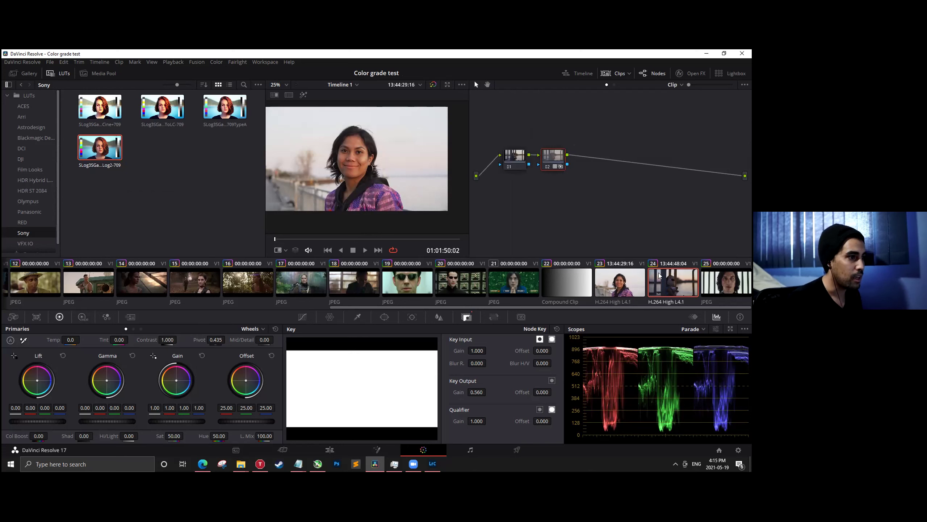
pyautogui.hotkey('ctrl', 'w')
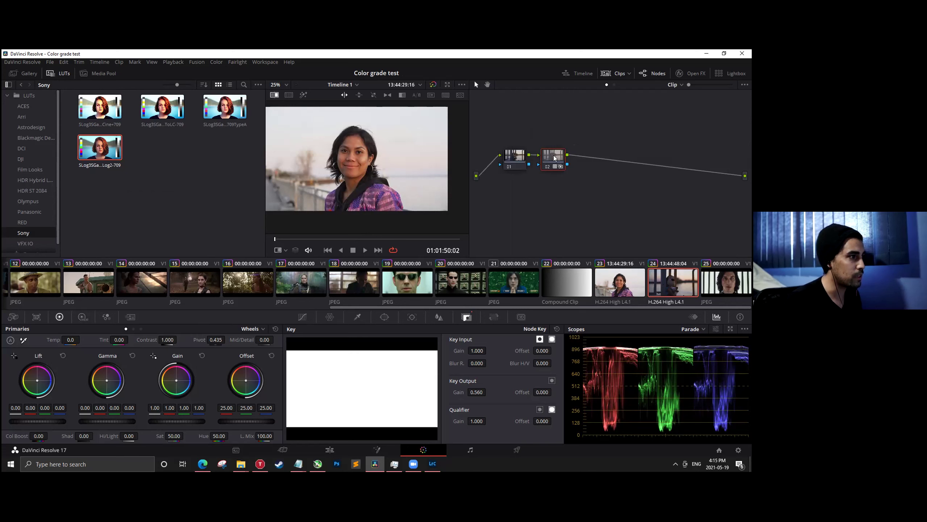
pyautogui.scroll(-1, 393, 158)
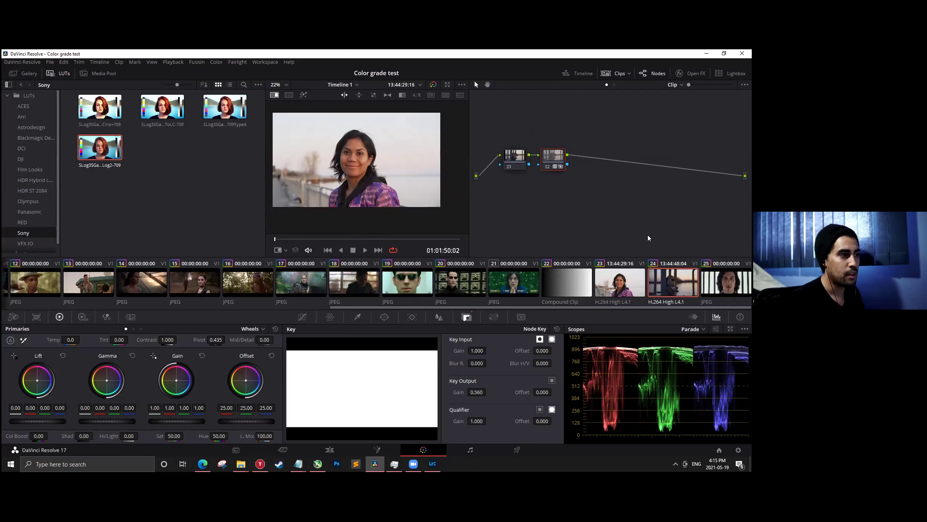
pyautogui.scroll(-1, 310, 143)
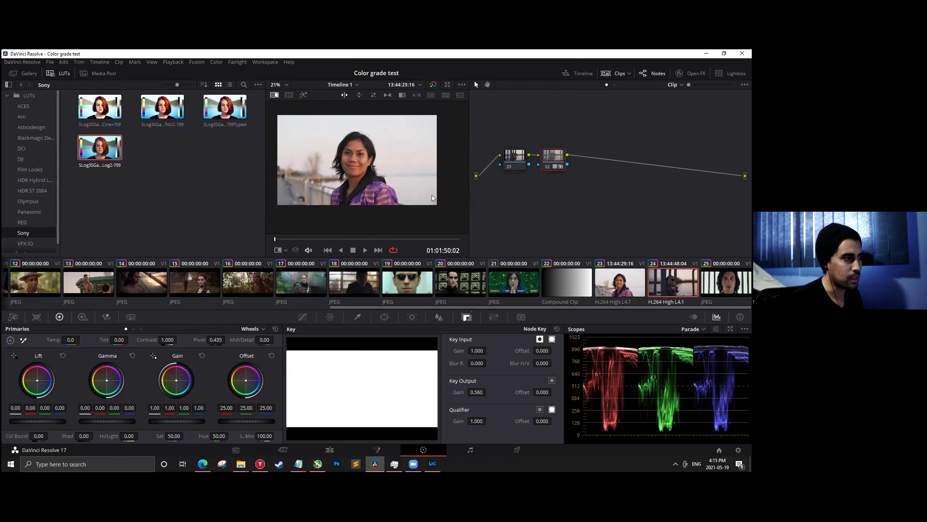
# Look through the LUT library, including the main collection and the Film Looks, ACES, Arri, DCI and DJI folders.
pyautogui.scroll(-1, 33, 220)
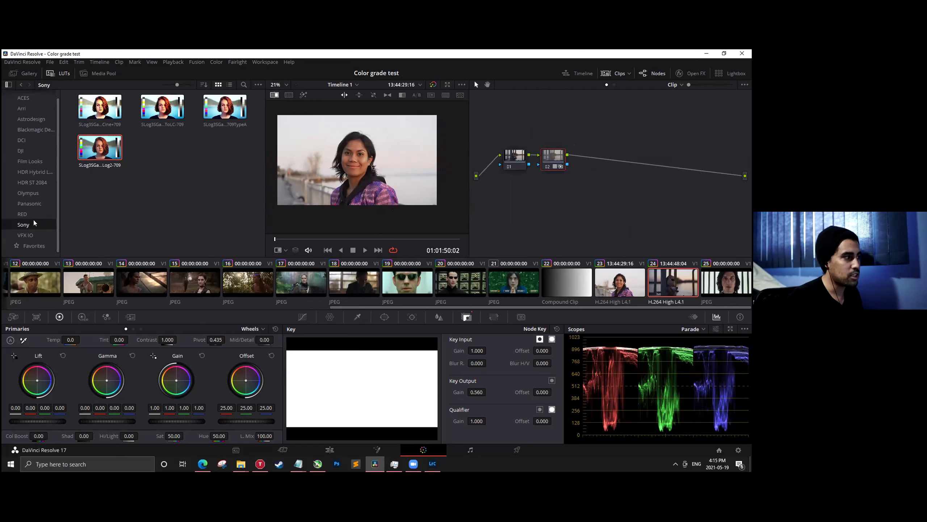
pyautogui.scroll(1, 24, 140)
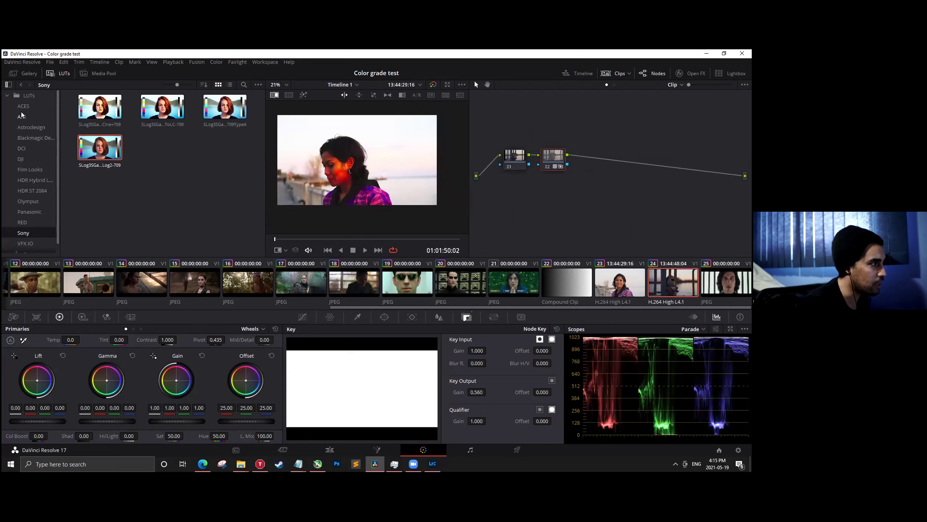
pyautogui.scroll(-1, 30, 202)
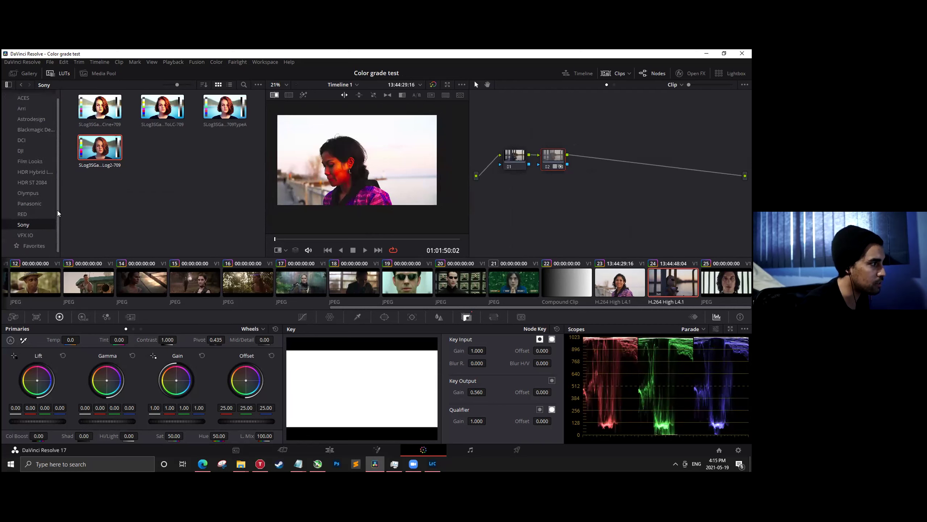
pyautogui.scroll(1, 46, 168)
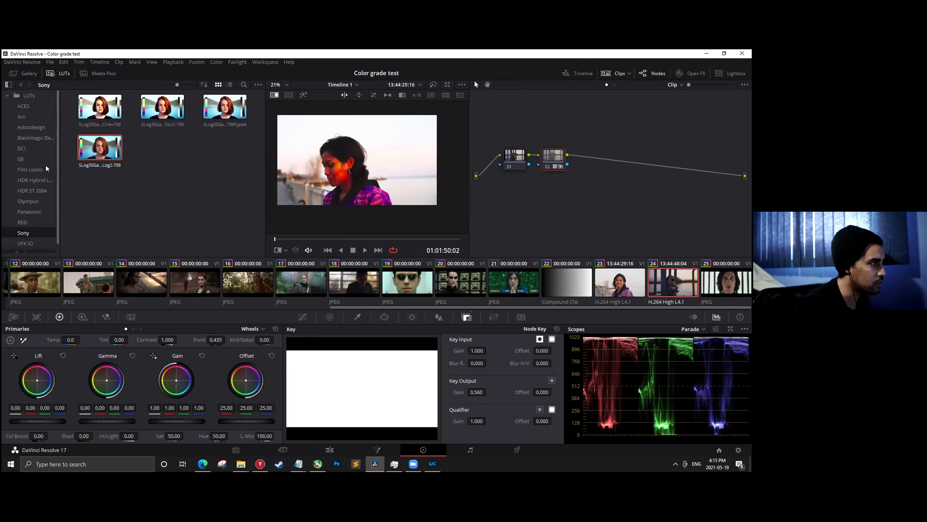
pyautogui.click(21, 96)
pyautogui.scroll(-3, 181, 142)
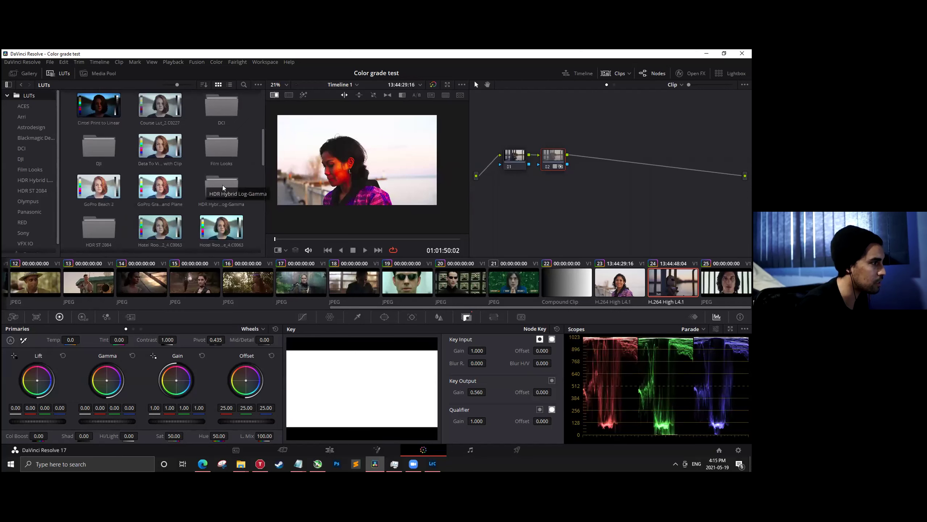
pyautogui.scroll(-2, 219, 146)
pyautogui.doubleClick(226, 131)
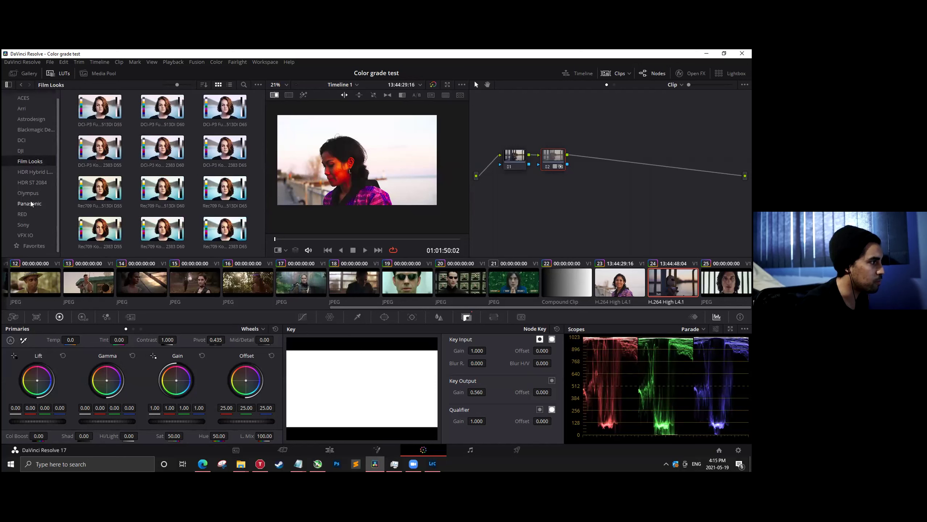
pyautogui.click(30, 203)
pyautogui.click(23, 106)
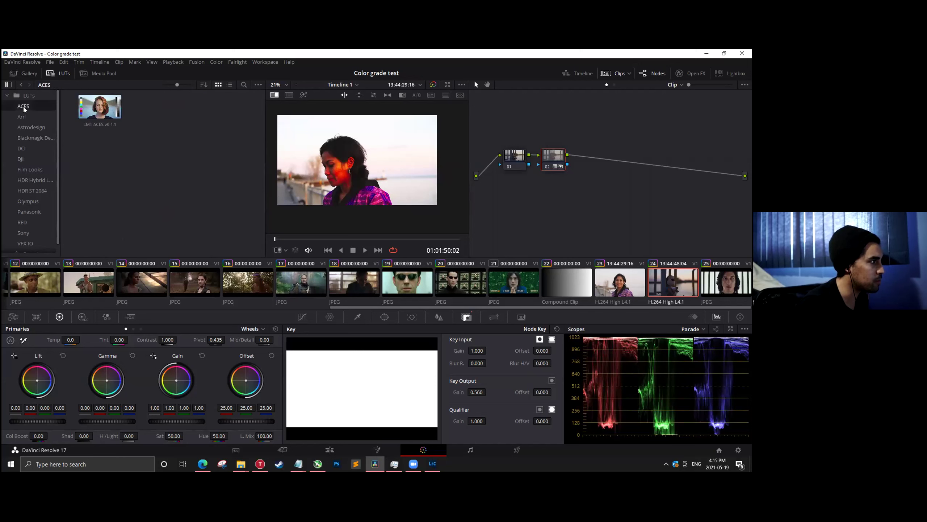
pyautogui.click(22, 116)
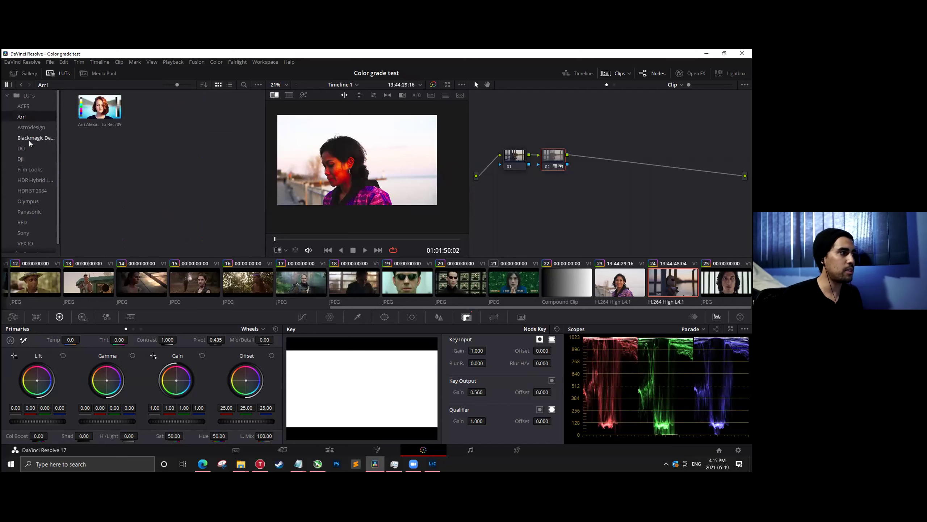
pyautogui.click(29, 141)
pyautogui.click(27, 150)
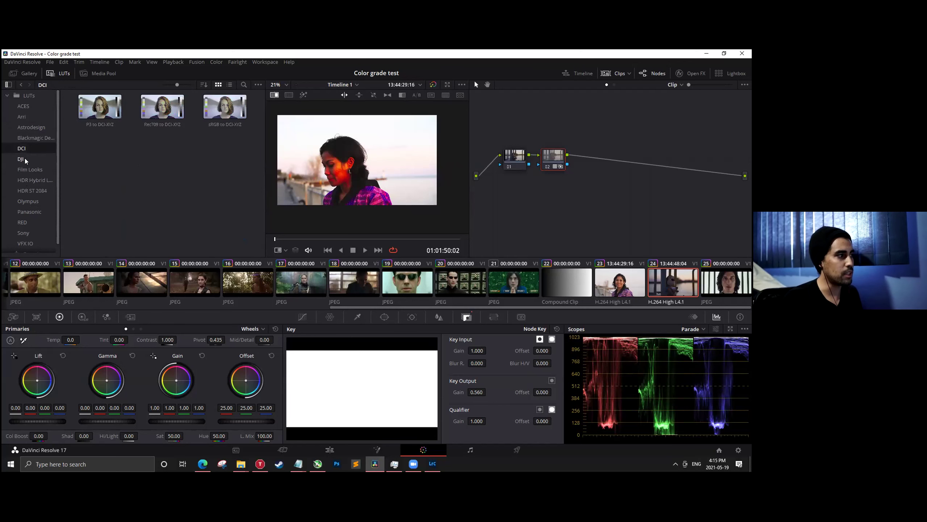
pyautogui.click(24, 159)
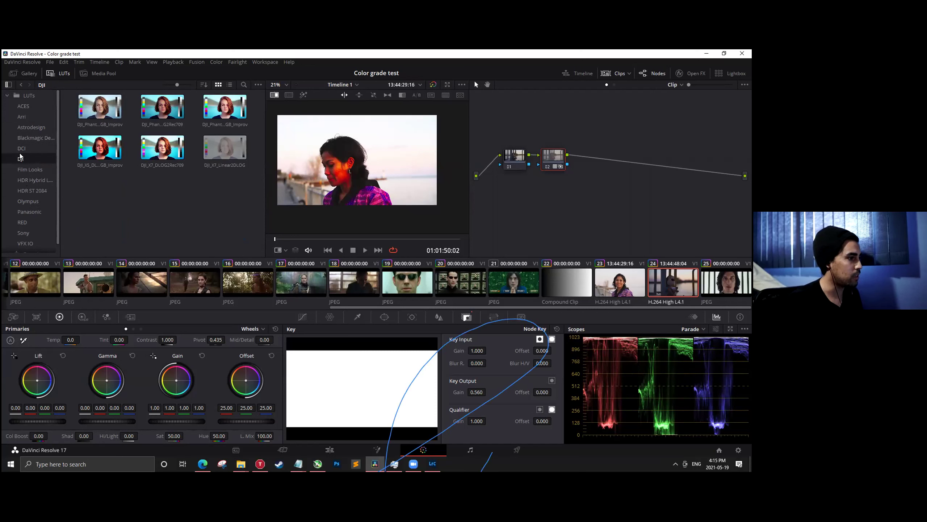
# Apply the LUT from the Olympus folder to node 02 of clip 24 and turn off the image wipe.
pyautogui.click(31, 199)
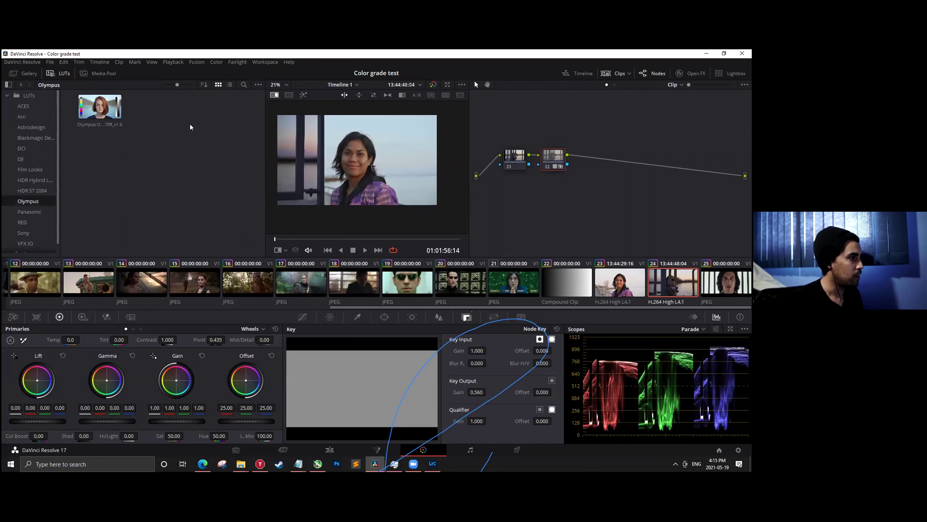
pyautogui.moveTo(100, 106); pyautogui.dragTo(556, 156)
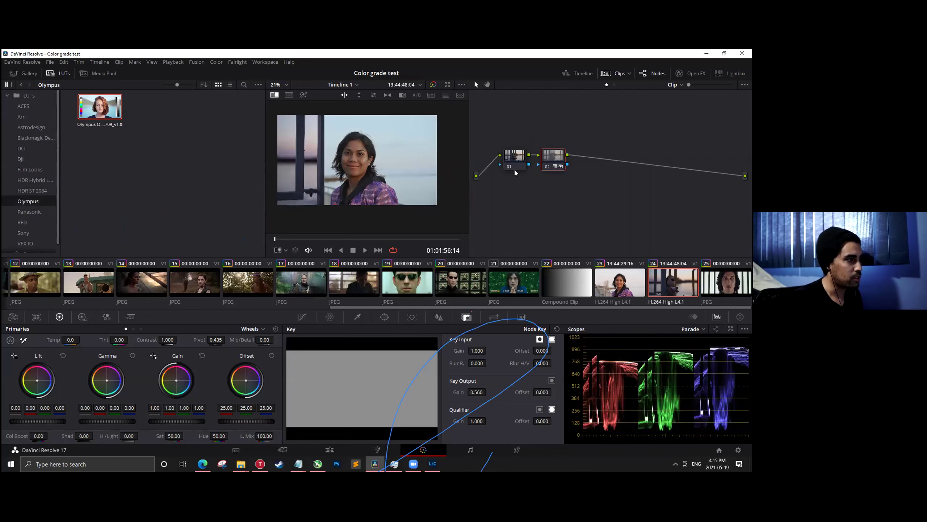
pyautogui.click(275, 95)
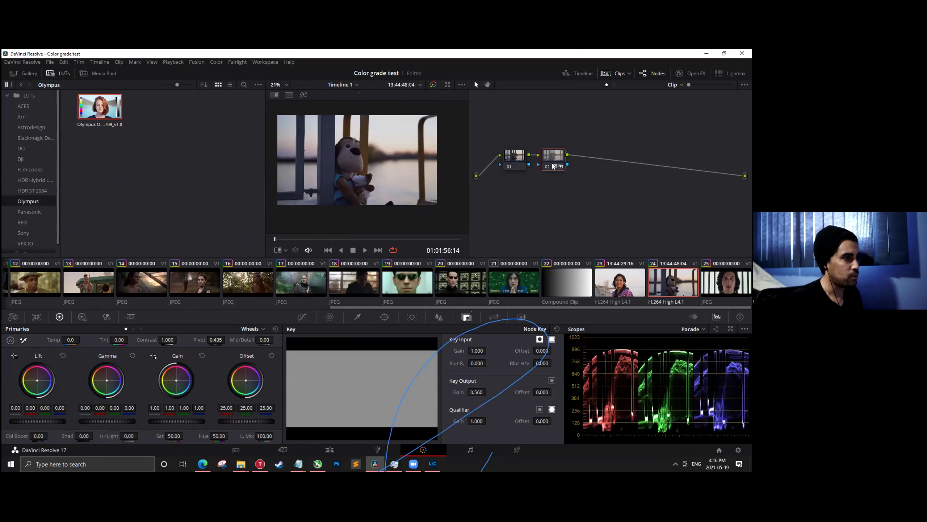
pyautogui.hotkey('ctrl', 'd')
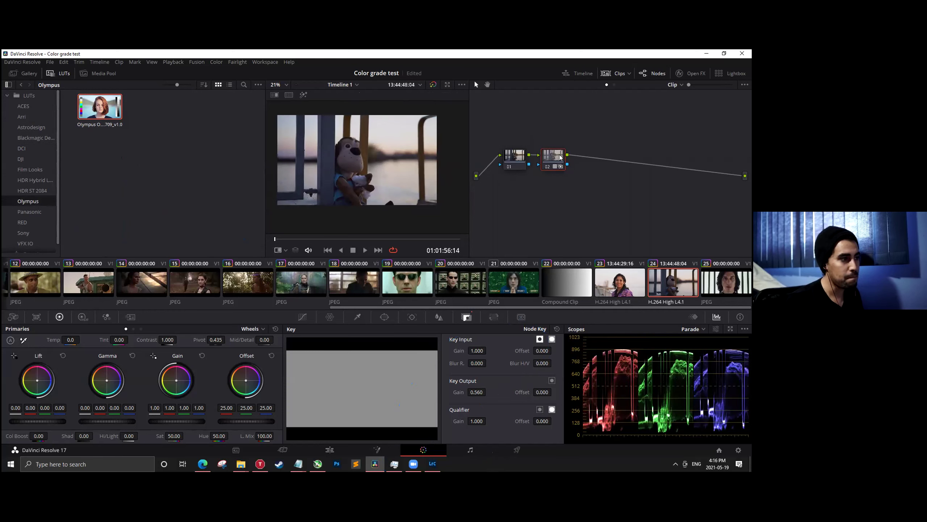
# Add a serial node after node 02, and set its lift to -0.02 and its gain to 1.13.
pyautogui.rightClick(557, 157)
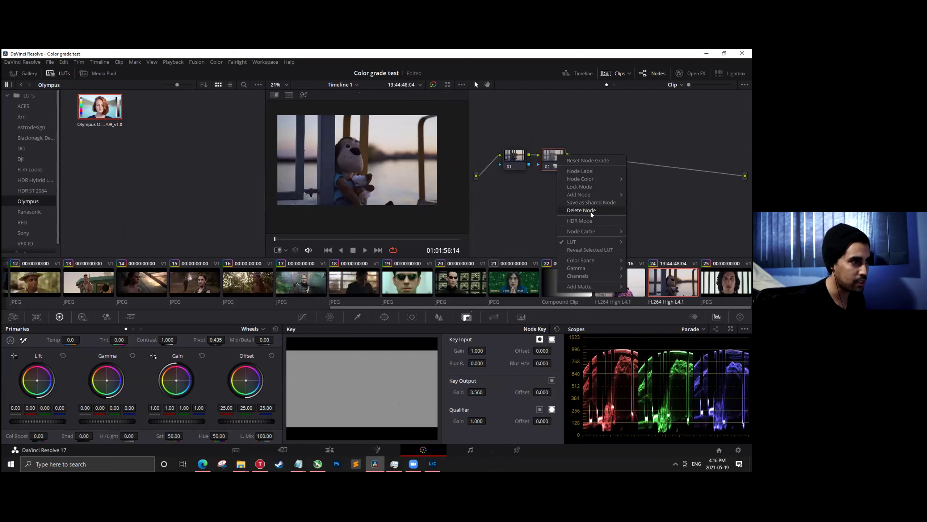
pyautogui.moveTo(584, 179)
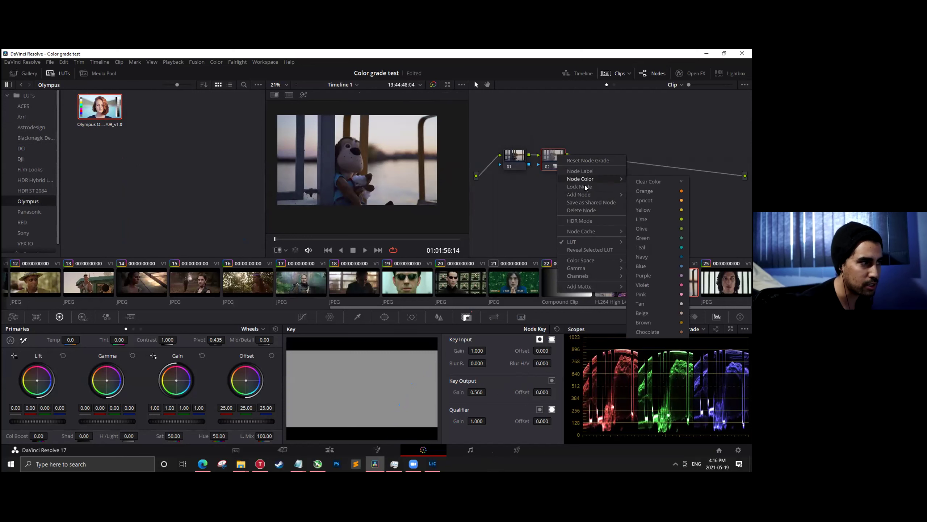
pyautogui.moveTo(597, 194)
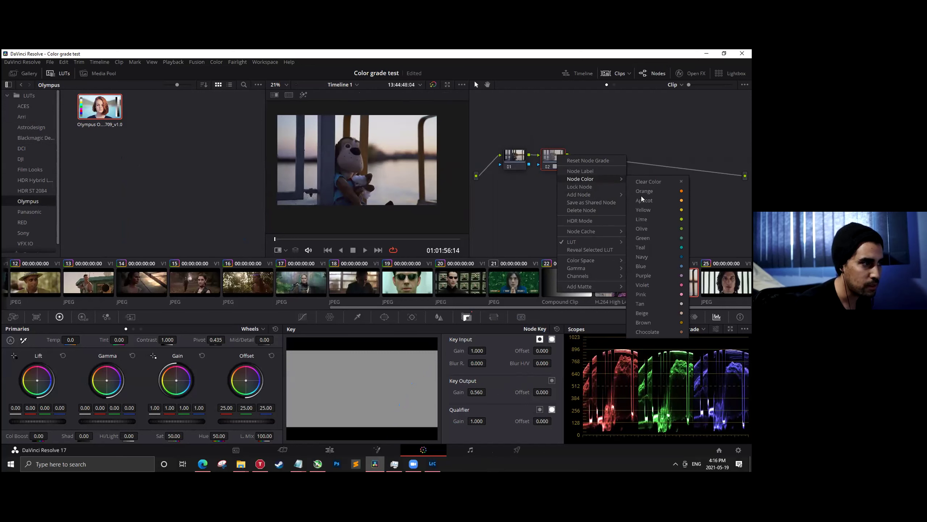
pyautogui.click(641, 196)
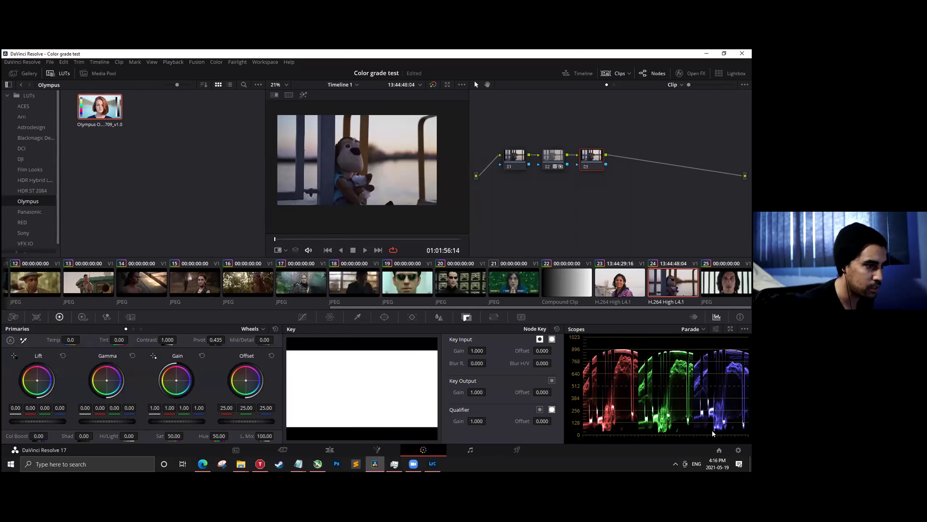
pyautogui.moveTo(60, 421); pyautogui.dragTo(53, 424)
pyautogui.moveTo(182, 422); pyautogui.dragTo(234, 419)
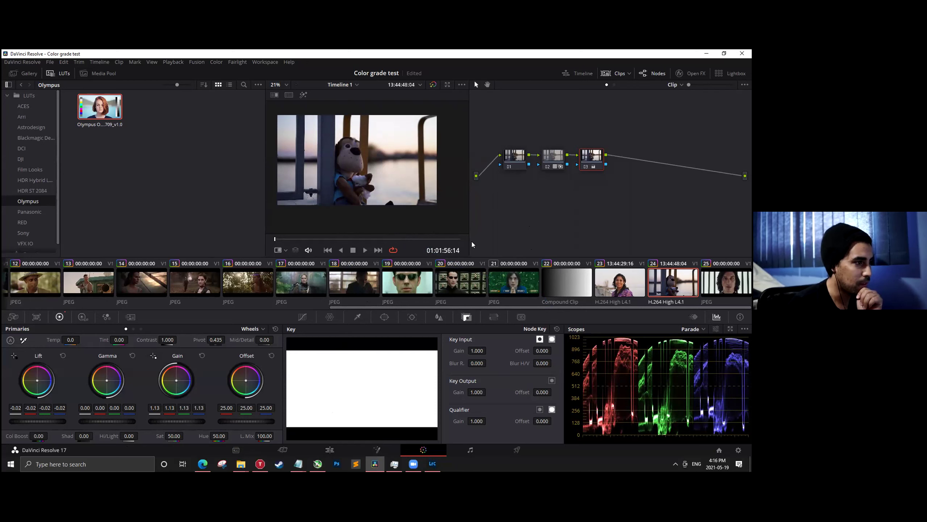
# Rearrange clip 24's node graph so node 02 sits above nodes 01 and 03, and make node 02 the current node.
pyautogui.moveTo(640, 130); pyautogui.dragTo(526, 176)
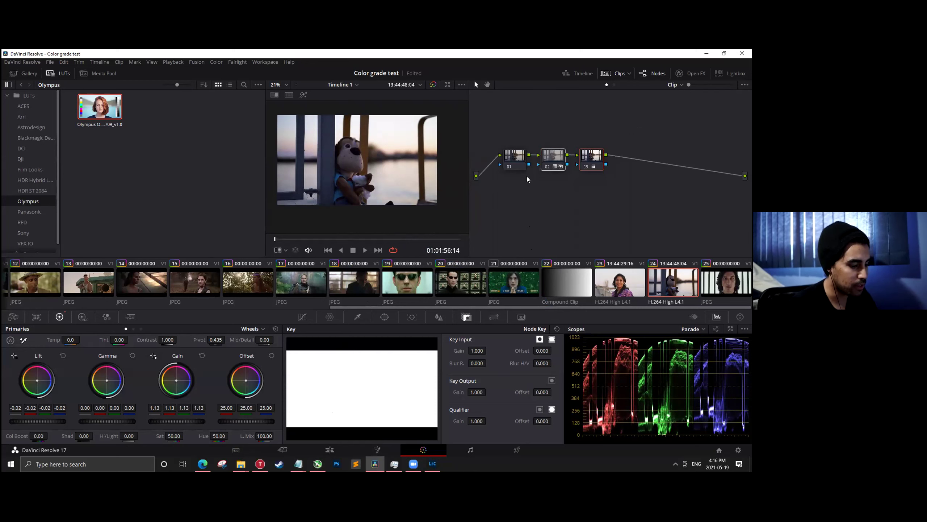
pyautogui.click(515, 157)
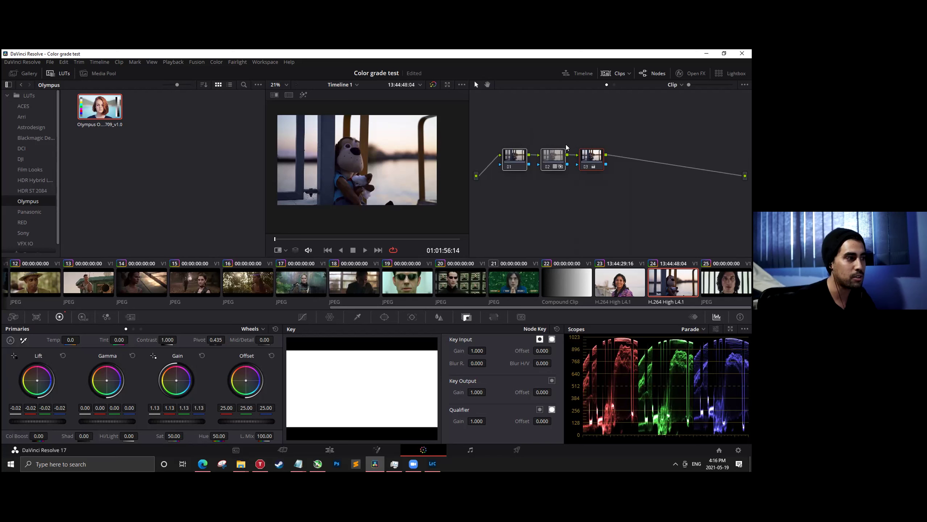
pyautogui.moveTo(555, 156); pyautogui.dragTo(553, 179)
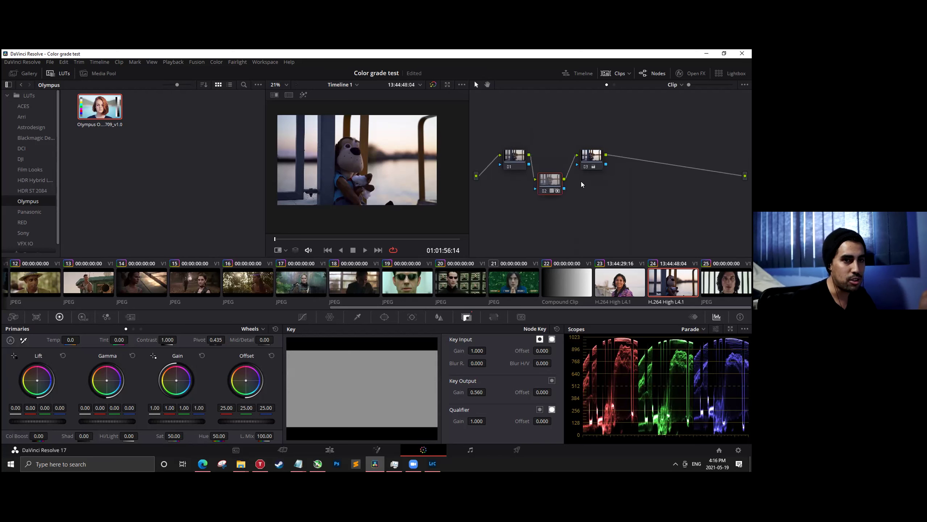
pyautogui.click(591, 160)
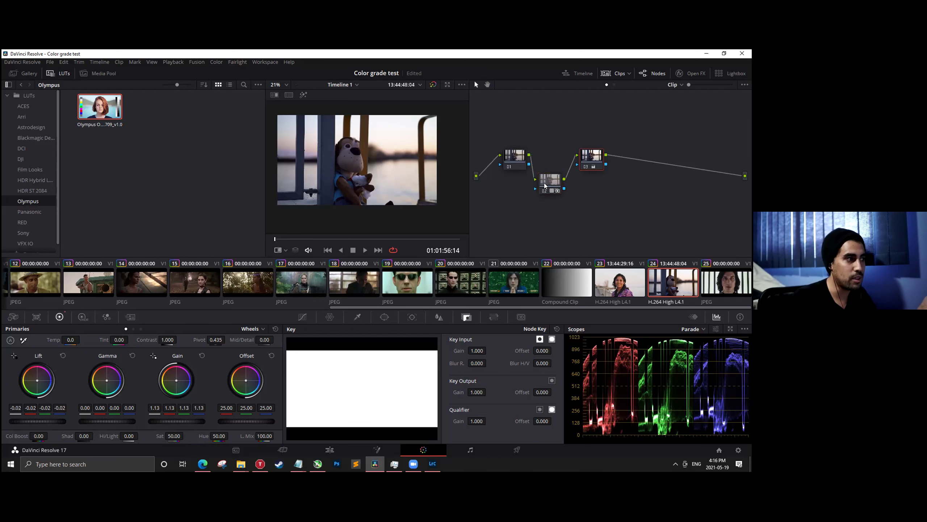
pyautogui.click(548, 183)
pyautogui.click(515, 157)
pyautogui.moveTo(591, 158)
pyautogui.mouseDown()
pyautogui.moveTo(549, 181)
pyautogui.moveTo(548, 139)
pyautogui.moveTo(585, 169)
pyautogui.mouseUp()
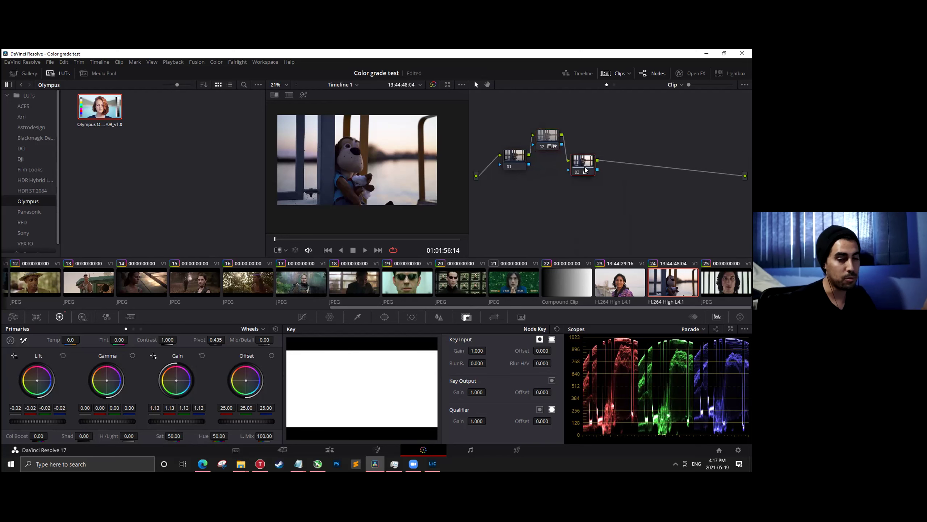
pyautogui.click(544, 134)
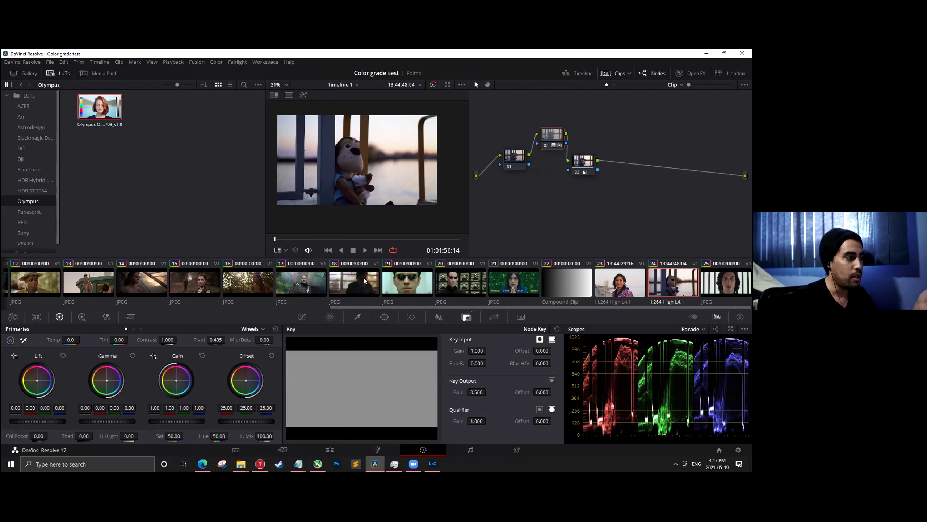
# Compare the node graphs and parade scopes of still-image clips 14, 15 and 17.
pyautogui.click(206, 470)
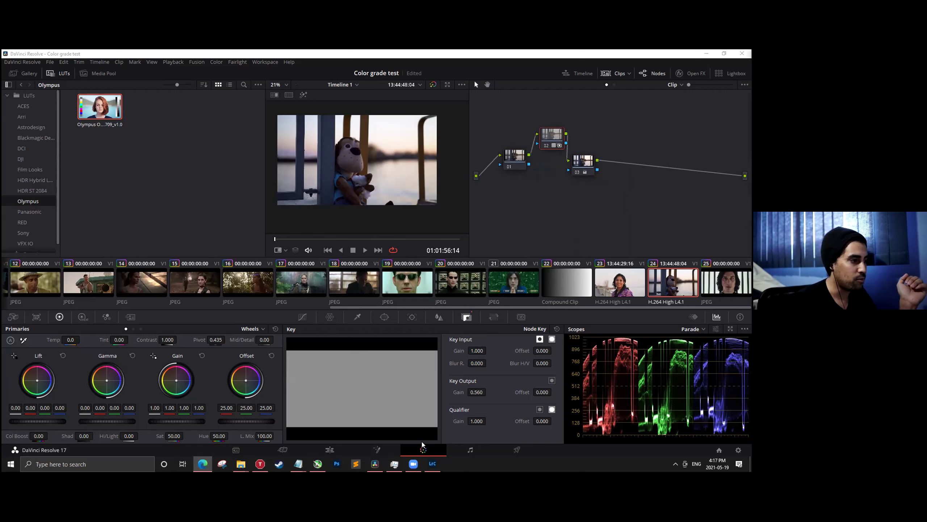
pyautogui.click(199, 309)
pyautogui.click(248, 283)
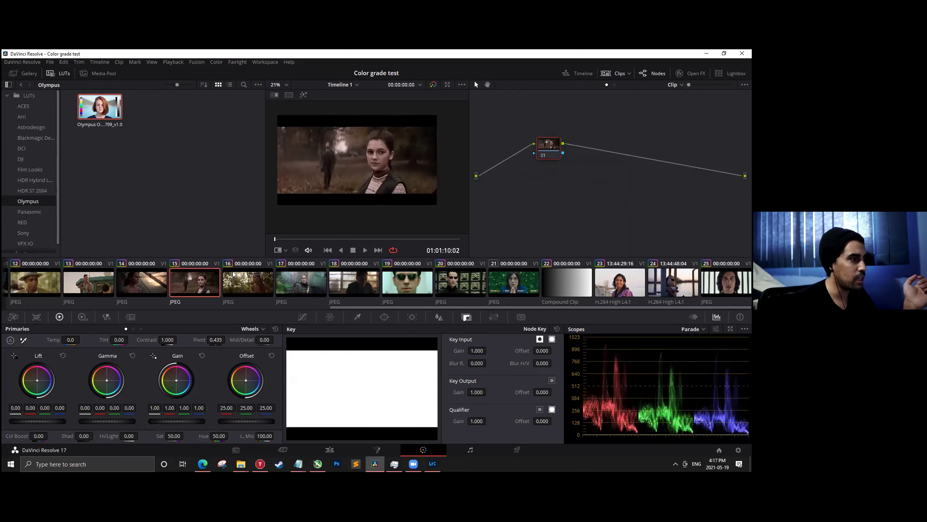
pyautogui.click(150, 286)
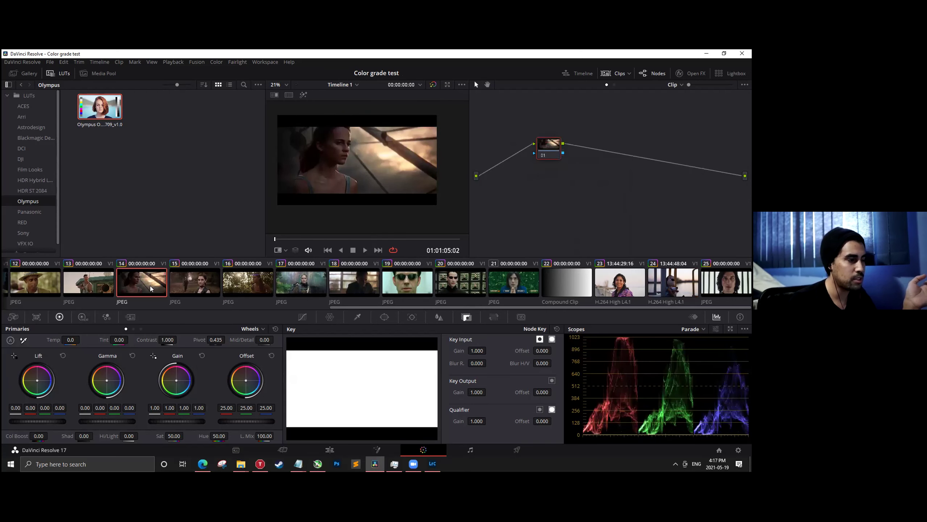
pyautogui.click(394, 280)
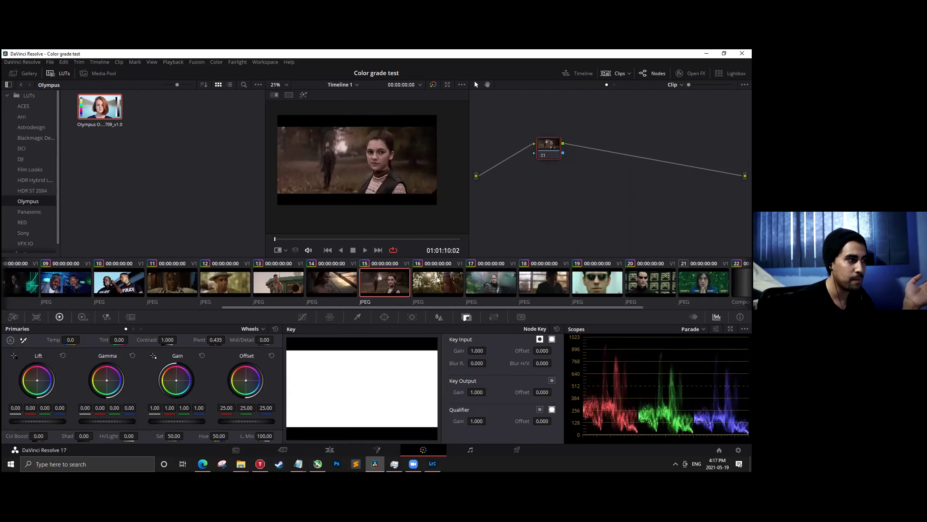
pyautogui.click(506, 281)
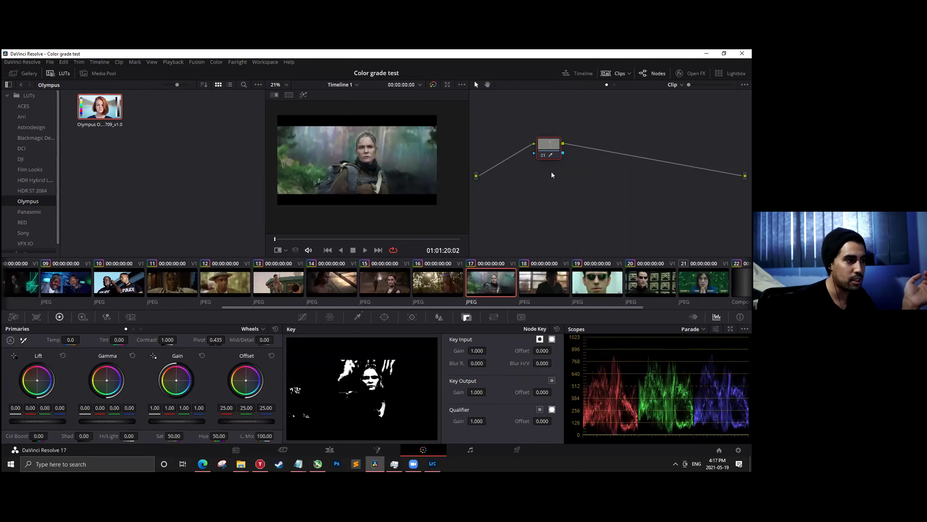
pyautogui.click(323, 290)
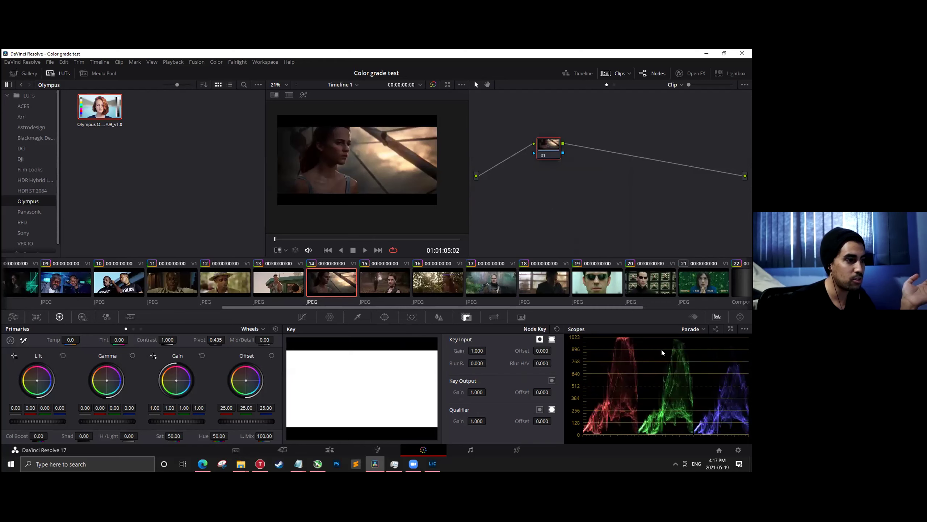
# Examine clips 14, 11, 10 and 09 in the expanded parade, waveform, vectorscope and histogram window, then close it.
pyautogui.click(730, 328)
pyautogui.moveTo(560, 213); pyautogui.dragTo(448, 214)
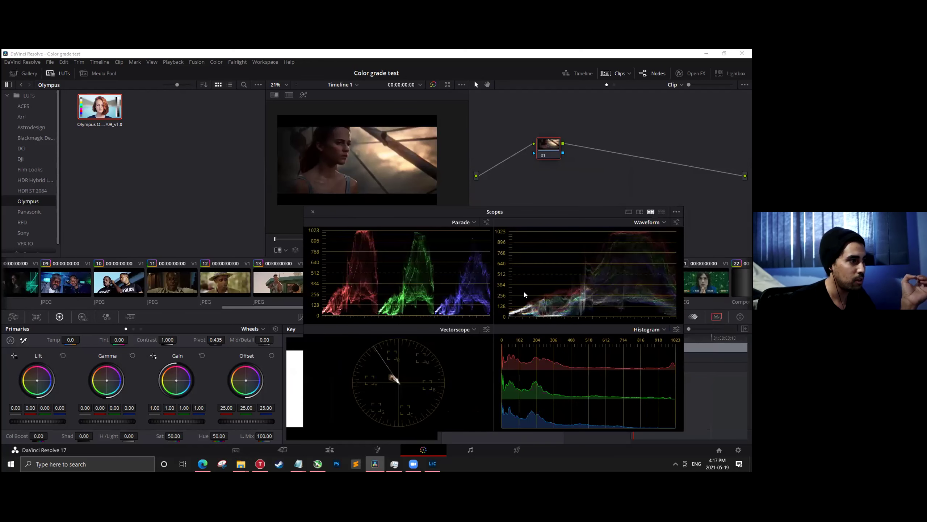
pyautogui.click(169, 284)
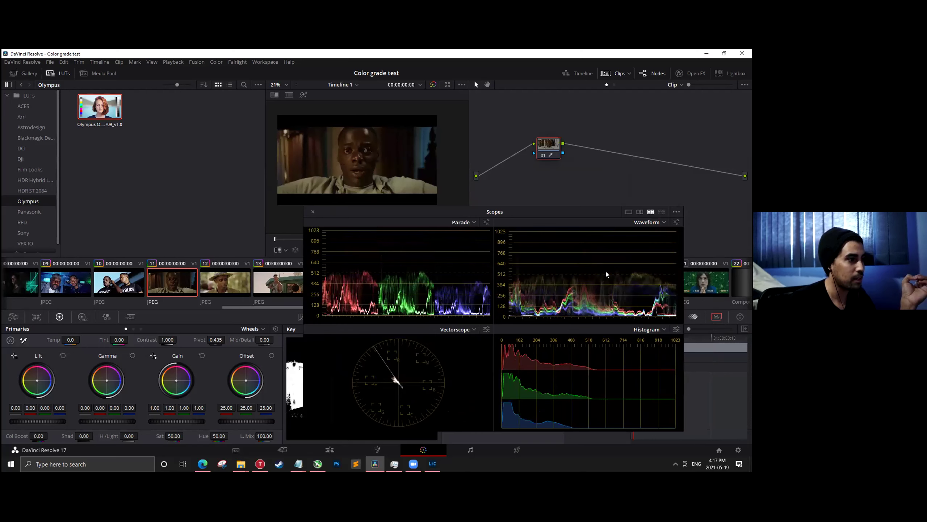
pyautogui.press('Up')
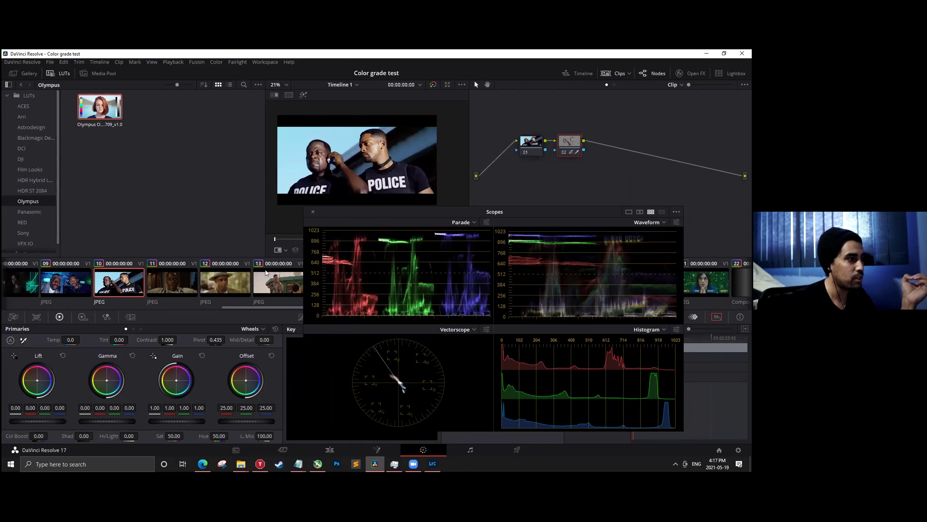
pyautogui.click(52, 292)
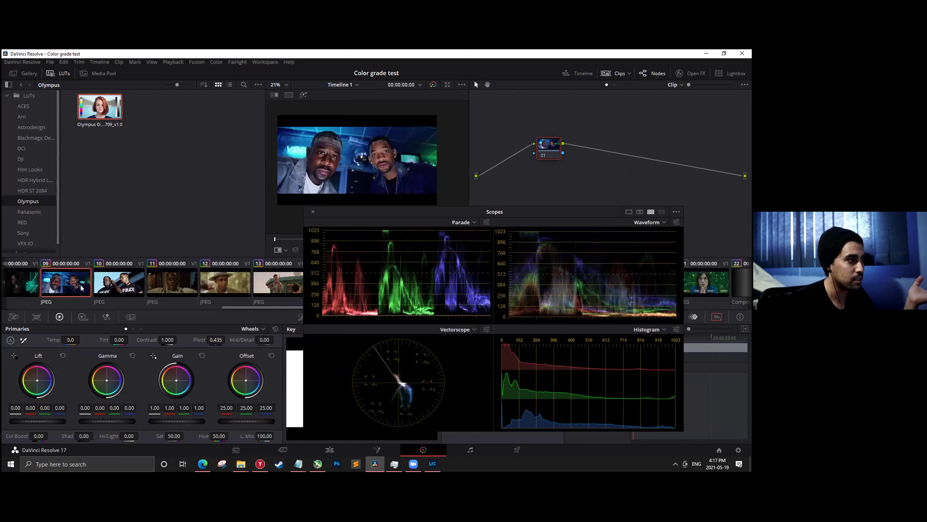
pyautogui.scroll(5, 83, 288)
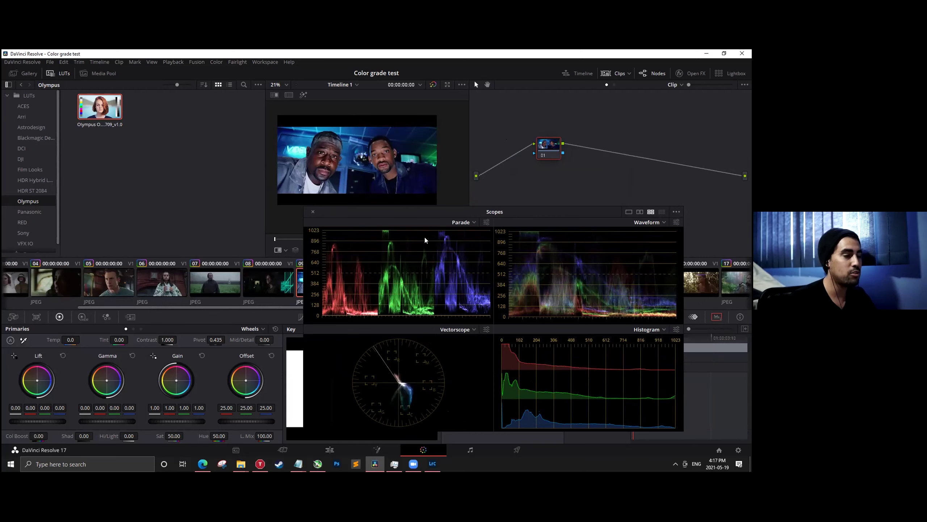
pyautogui.moveTo(458, 214); pyautogui.dragTo(458, 210)
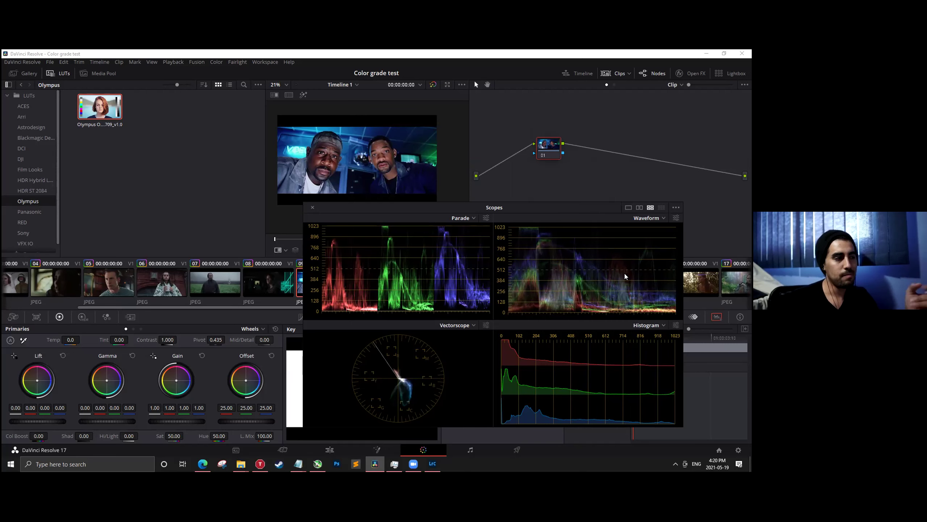
pyautogui.click(313, 208)
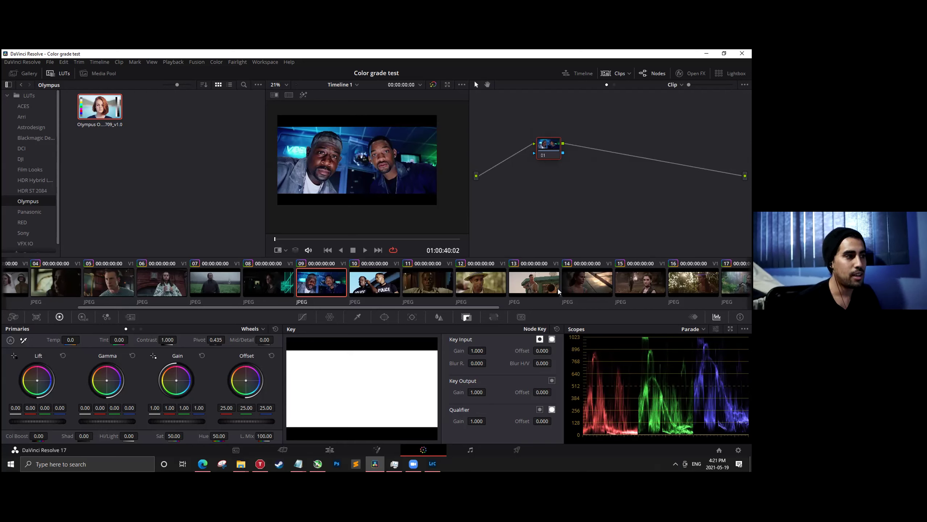
pyautogui.moveTo(550, 153); pyautogui.dragTo(532, 154)
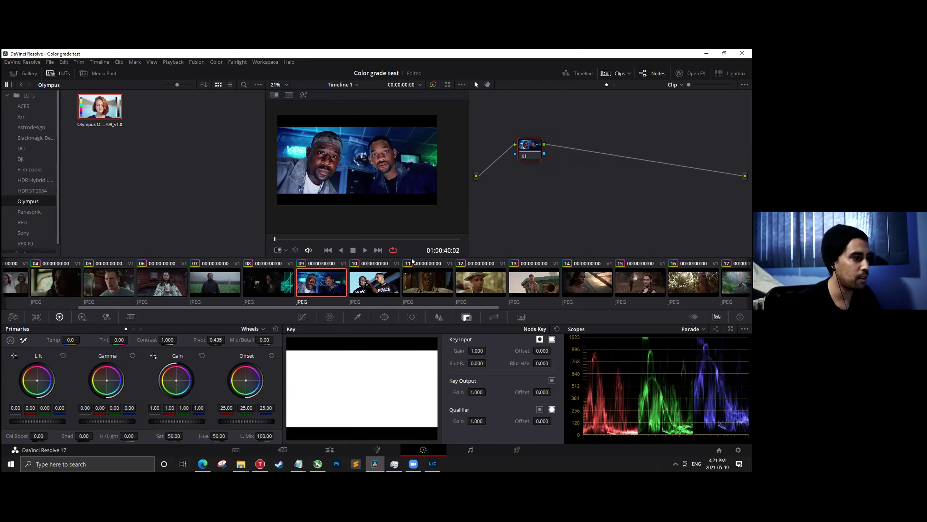
pyautogui.scroll(3, 405, 291)
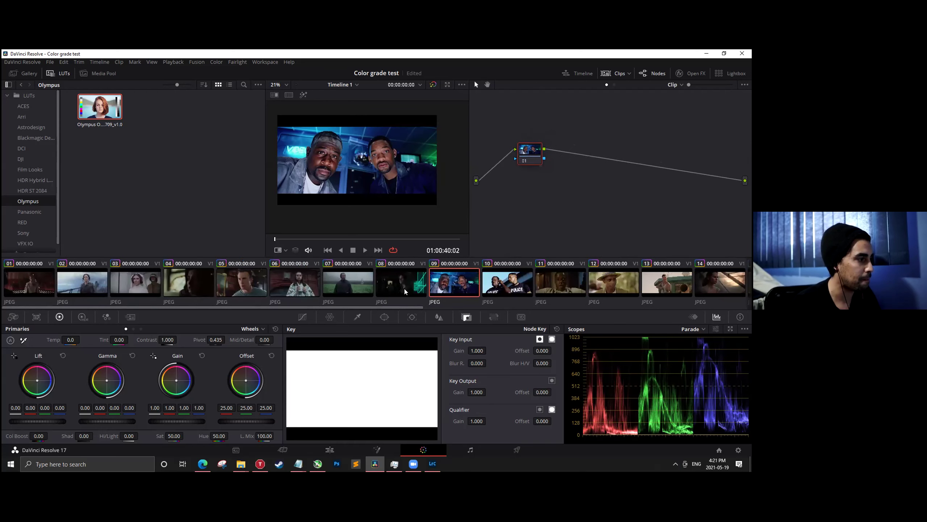
pyautogui.scroll(-5, 524, 290)
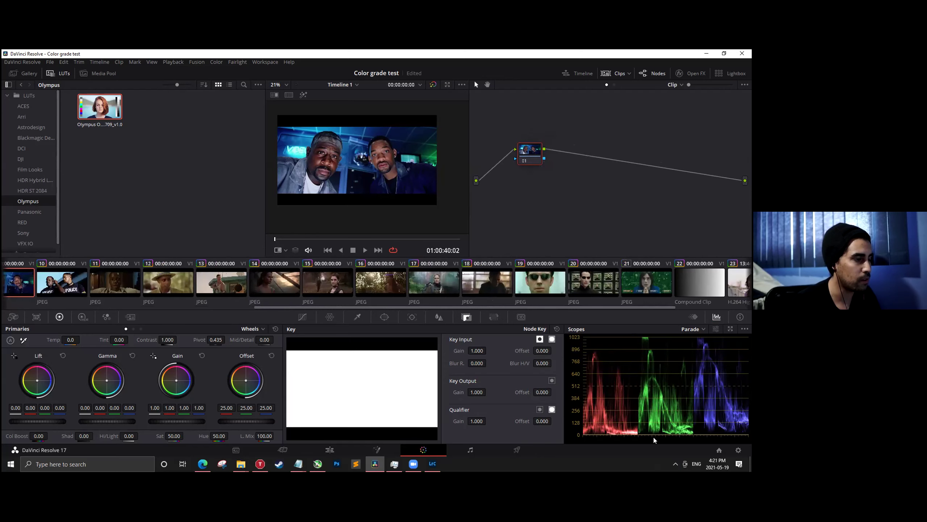
# Open the Nifty Gateway project from the local database.
pyautogui.click(719, 453)
pyautogui.scroll(-3, 418, 301)
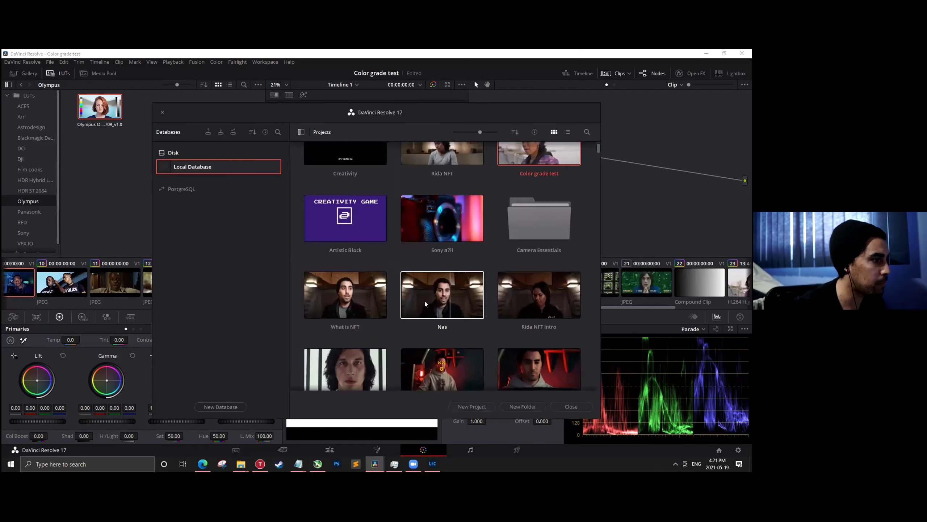
pyautogui.scroll(-5, 418, 301)
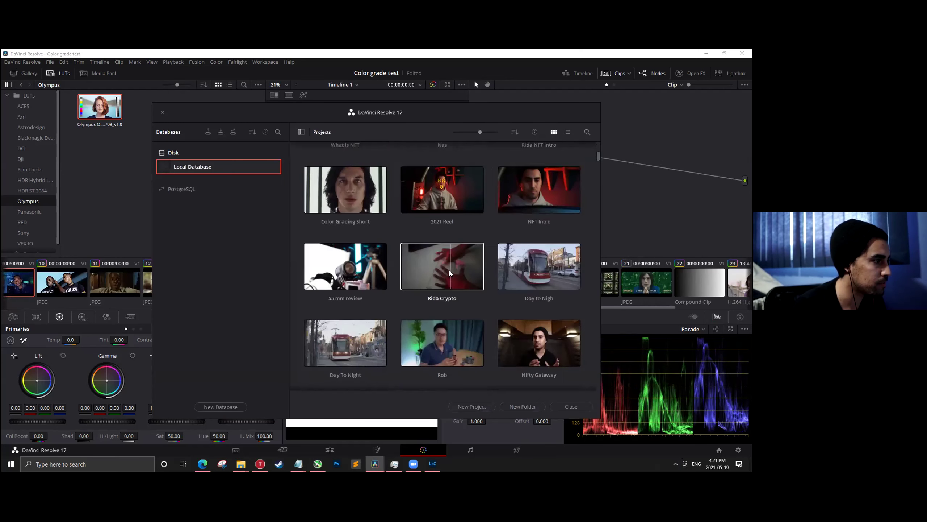
pyautogui.scroll(-4, 486, 299)
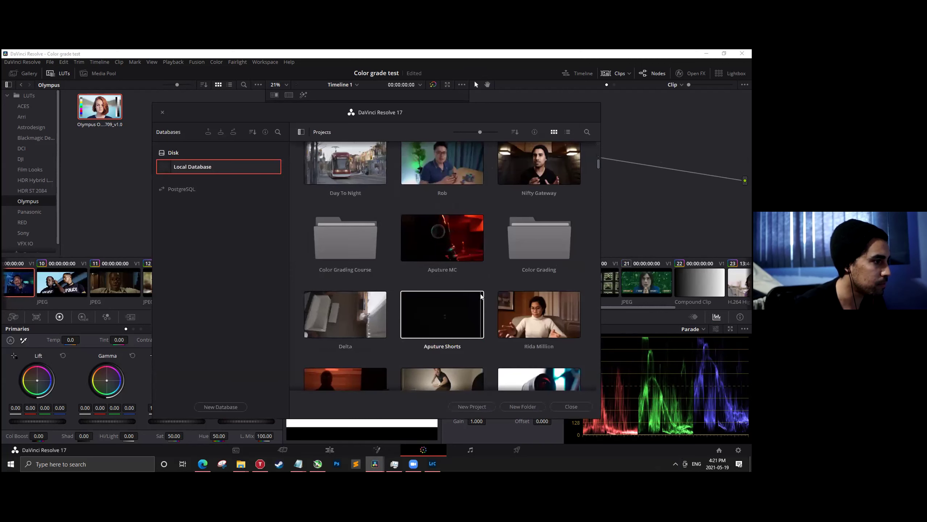
pyautogui.doubleClick(538, 169)
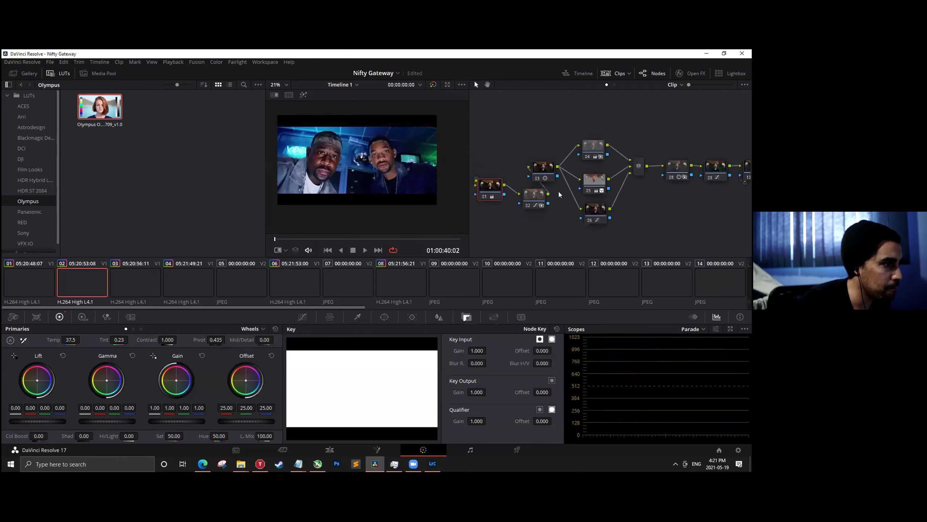
# Hide the LUT library and inspect nodes 02, 05 and 06 in clip 02's node graph.
pyautogui.click(63, 77)
pyautogui.moveTo(426, 168); pyautogui.dragTo(306, 167)
pyautogui.moveTo(400, 189); pyautogui.dragTo(474, 154)
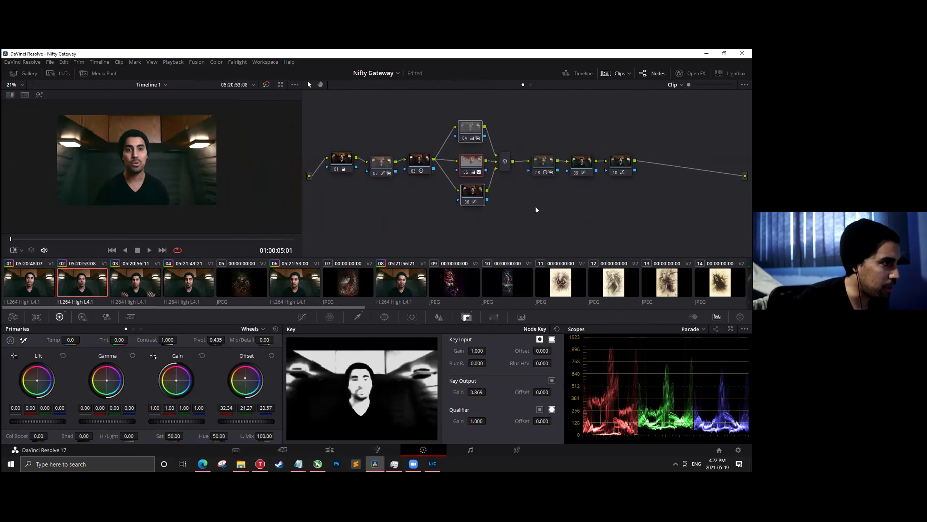
pyautogui.moveTo(391, 170); pyautogui.dragTo(391, 167)
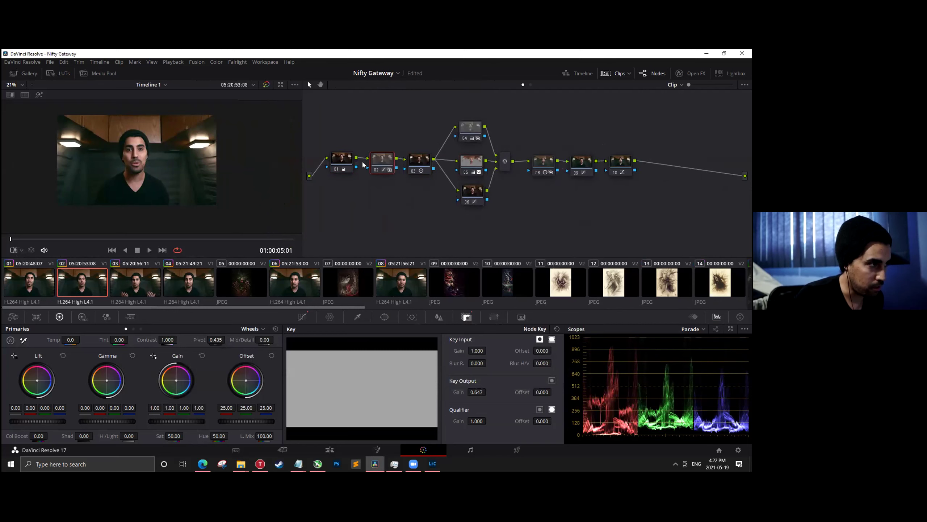
pyautogui.click(473, 164)
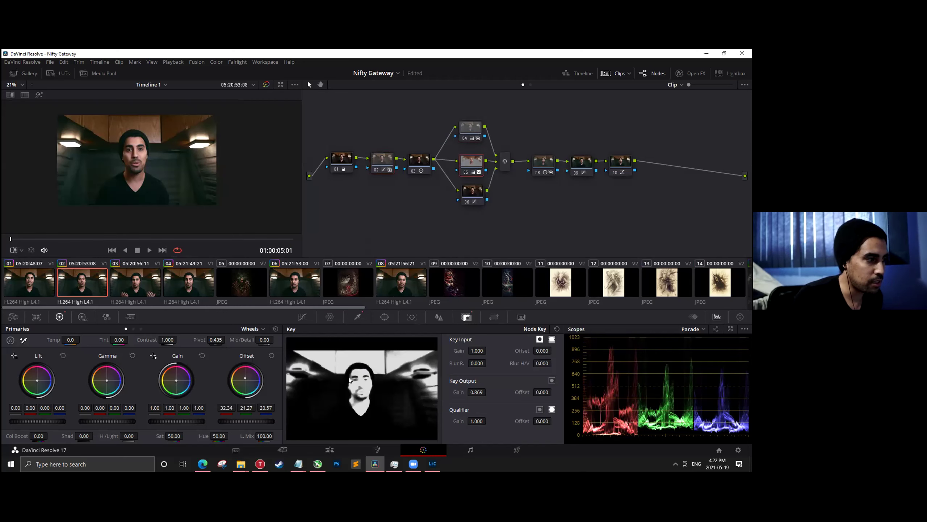
pyautogui.click(465, 200)
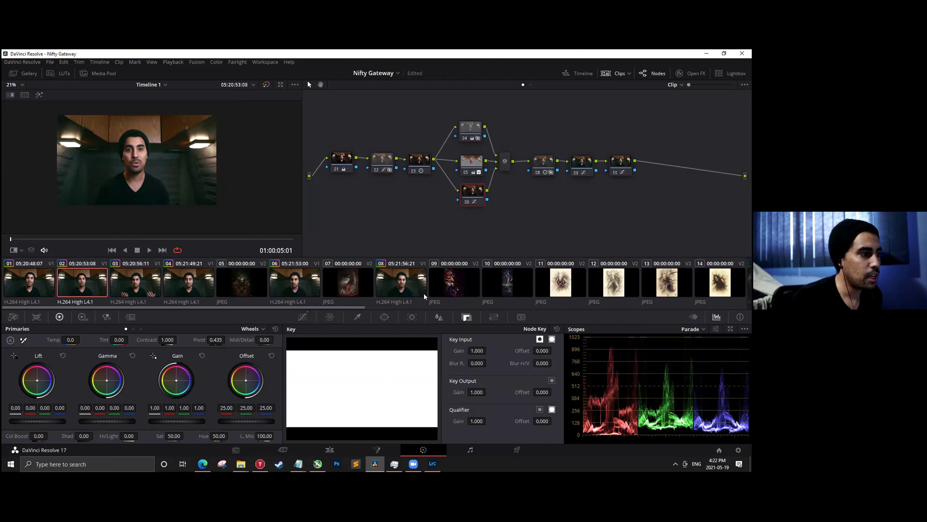
# Highlight parallel nodes 04, 05 and 06 of clip 02, and make node 05 current to view its key.
pyautogui.rightClick(80, 284)
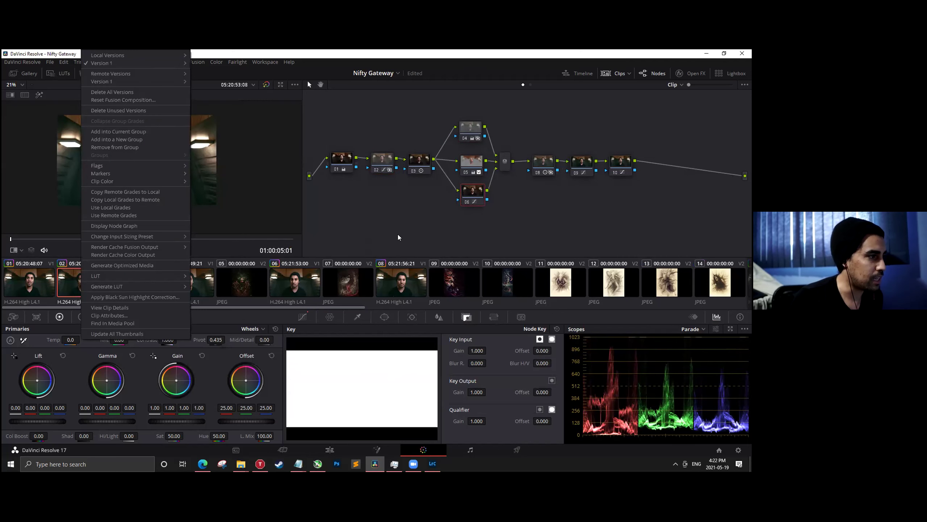
pyautogui.click(395, 216)
pyautogui.moveTo(434, 110); pyautogui.dragTo(482, 220)
pyautogui.moveTo(452, 98); pyautogui.dragTo(488, 222)
pyautogui.click(465, 165)
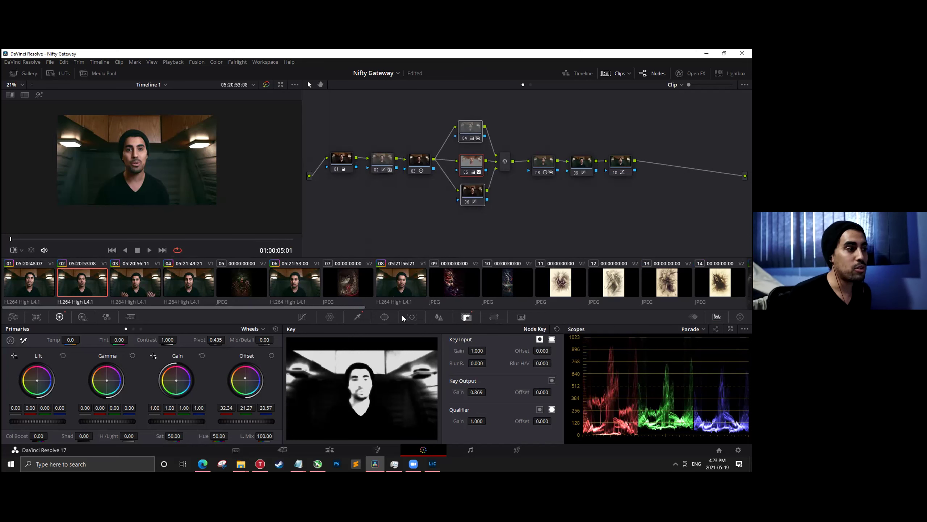
# Select clip 02's entire node tree and look through the list of LUTs available for the clip.
pyautogui.moveTo(657, 121); pyautogui.dragTo(317, 226)
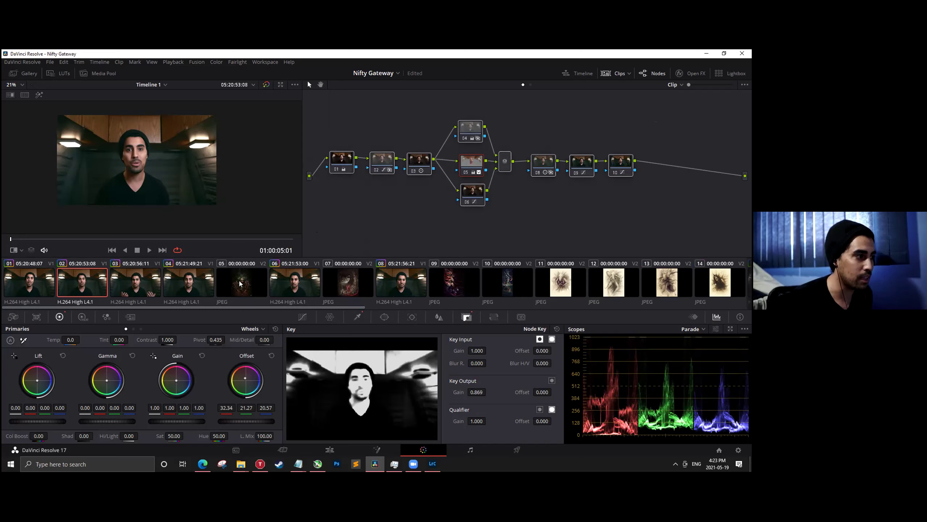
pyautogui.rightClick(92, 282)
pyautogui.moveTo(104, 276)
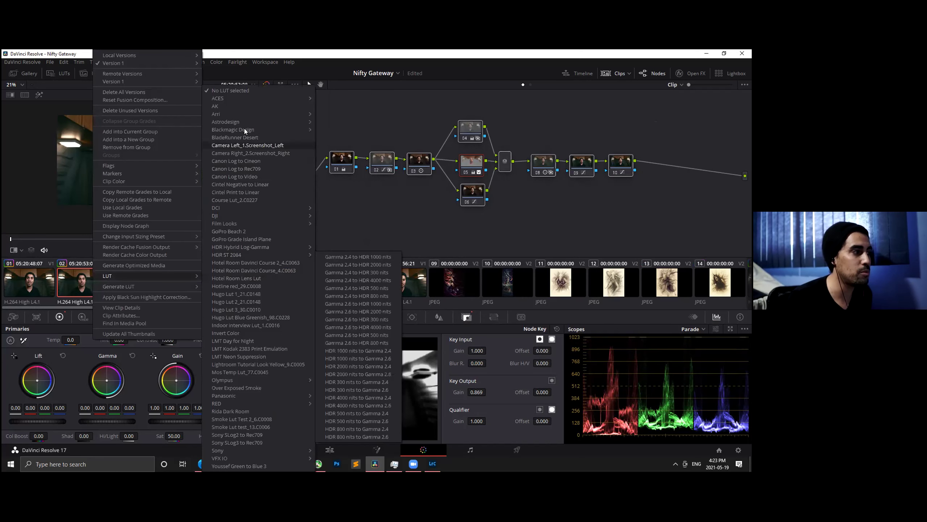
pyautogui.click(552, 234)
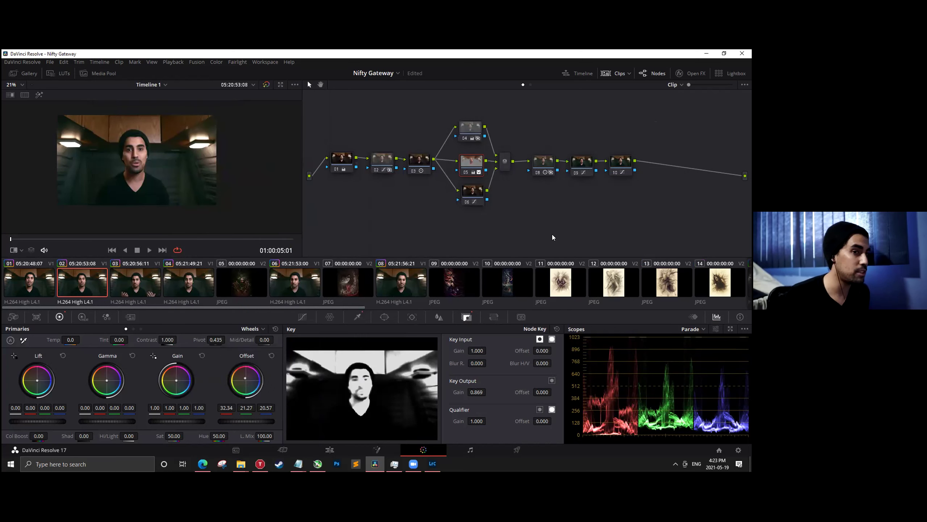
# Highlight every node in clip 02's graph to review the complete grade.
pyautogui.moveTo(642, 120); pyautogui.dragTo(327, 208)
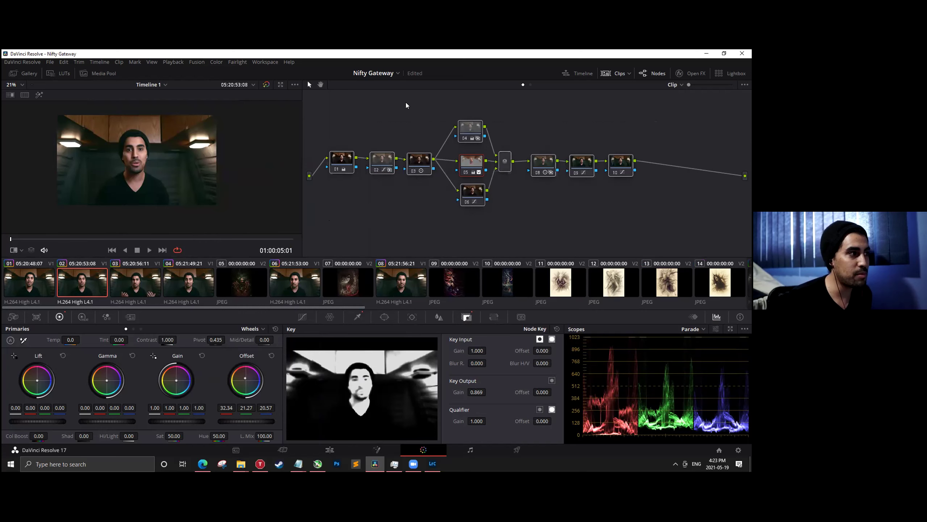
pyautogui.moveTo(678, 121); pyautogui.dragTo(336, 223)
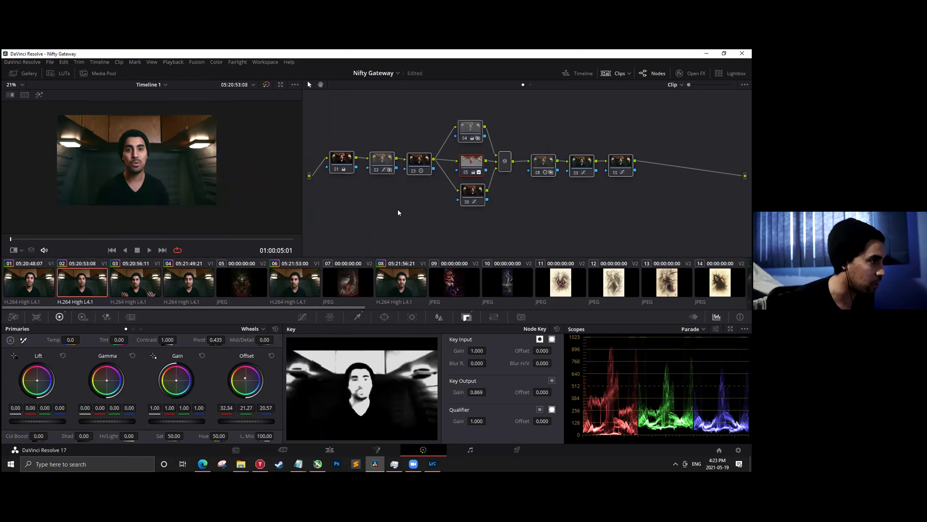
pyautogui.rightClick(383, 165)
pyautogui.moveTo(629, 122); pyautogui.dragTo(322, 206)
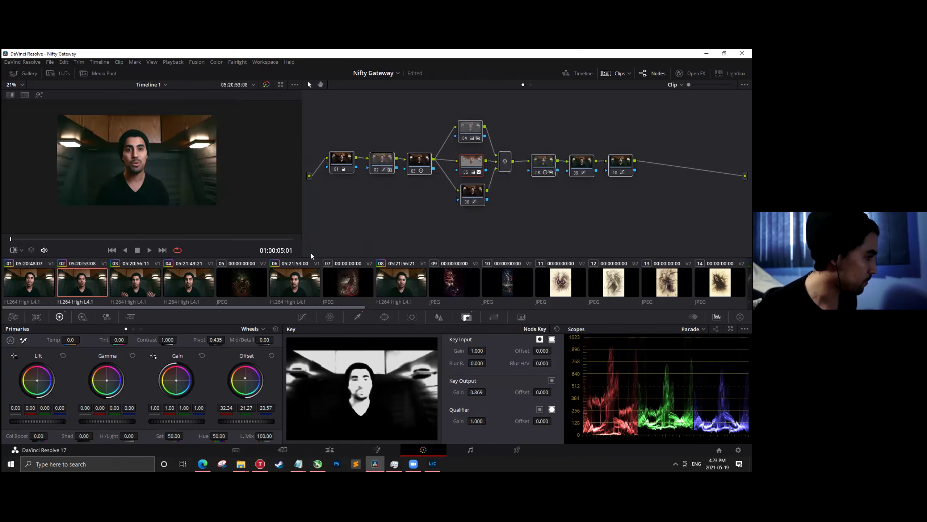
# Reset all grades and nodes in clip 08 and check its picture at other frames.
pyautogui.click(409, 286)
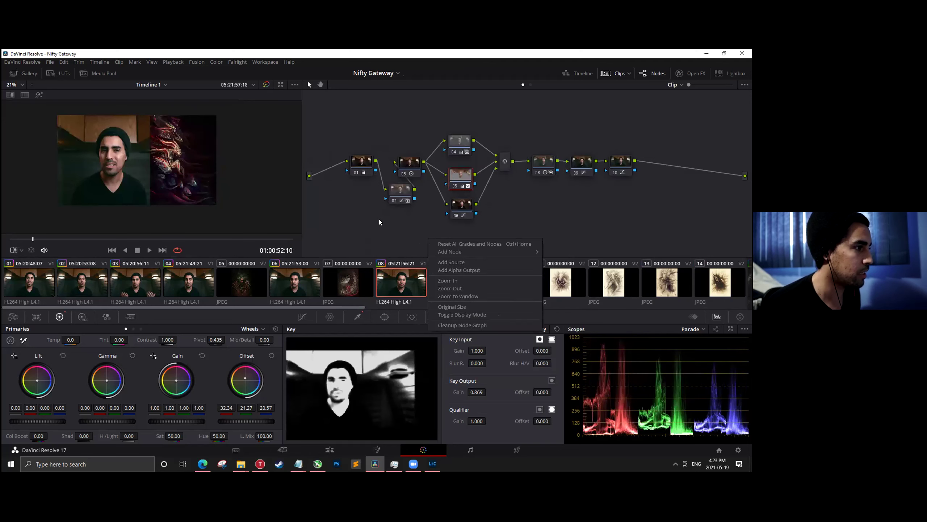
pyautogui.hotkey('ctrl', 'Home')
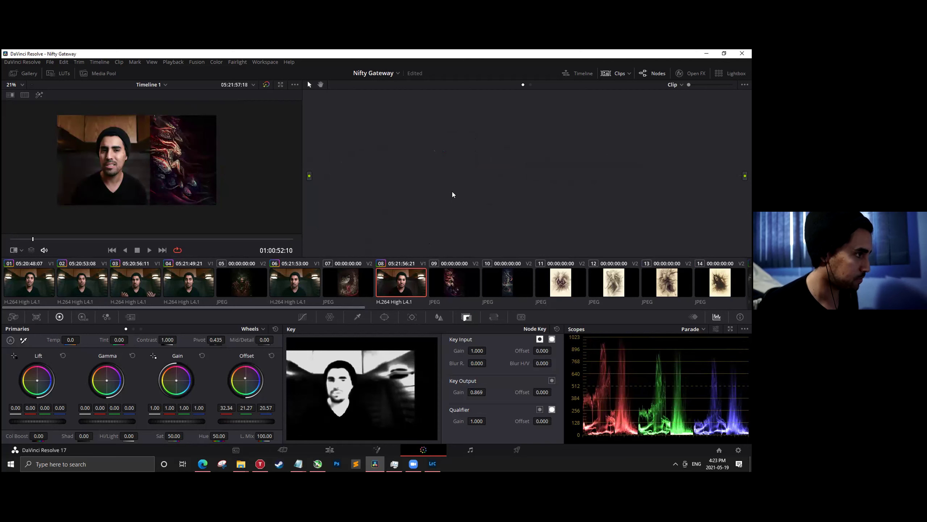
pyautogui.scroll(1, 112, 165)
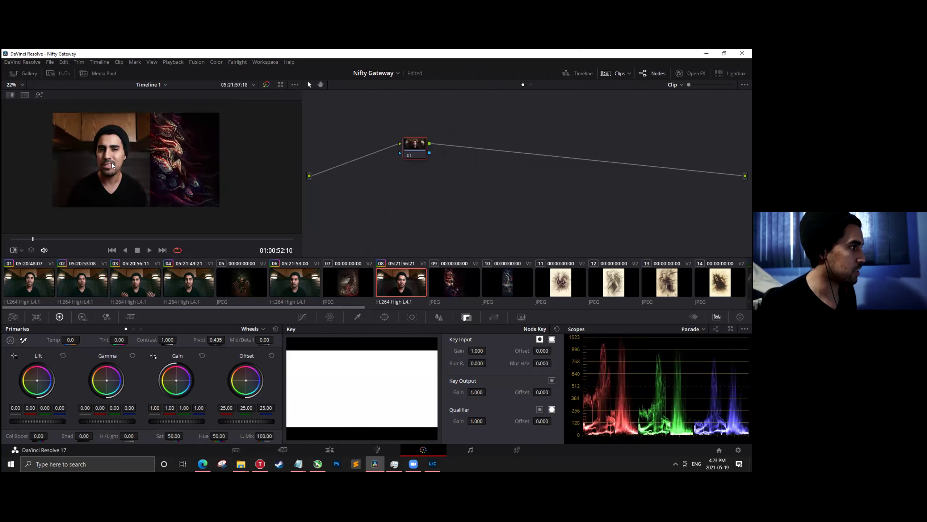
pyautogui.click(101, 237)
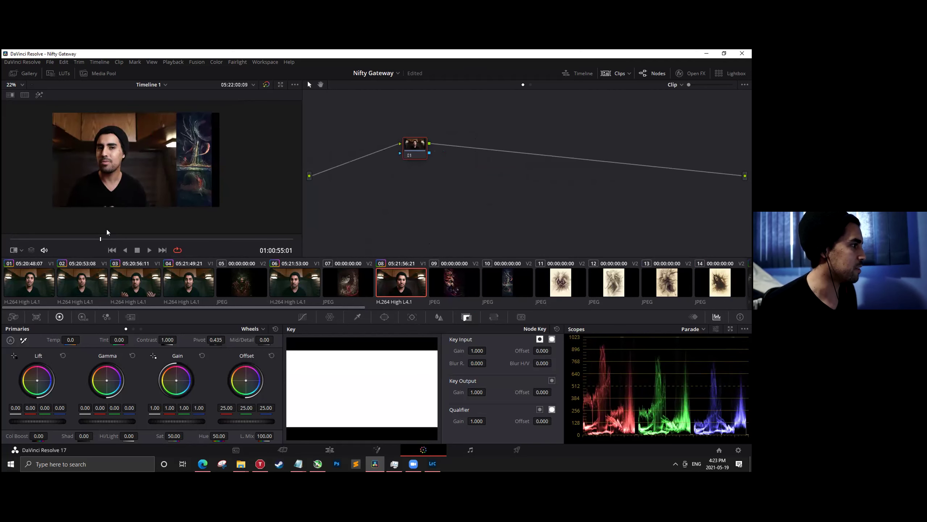
pyautogui.click(150, 237)
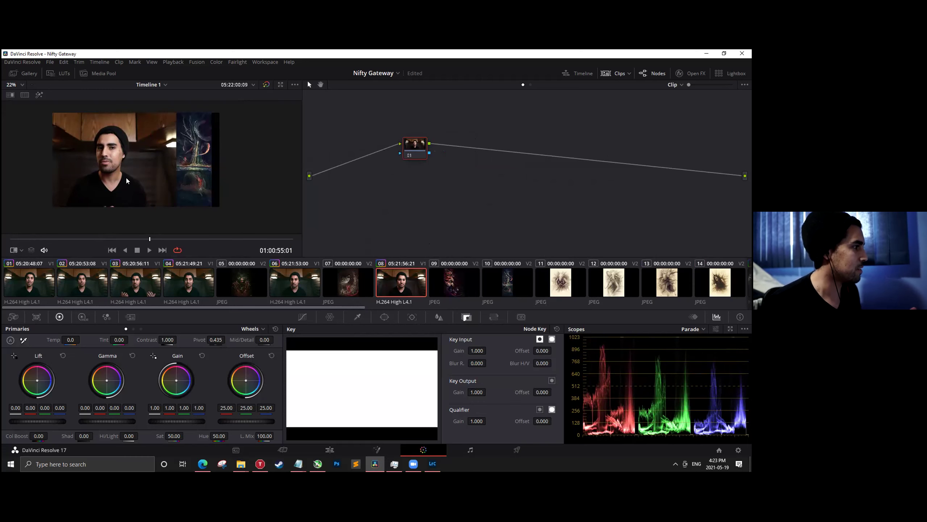
pyautogui.scroll(3, 109, 165)
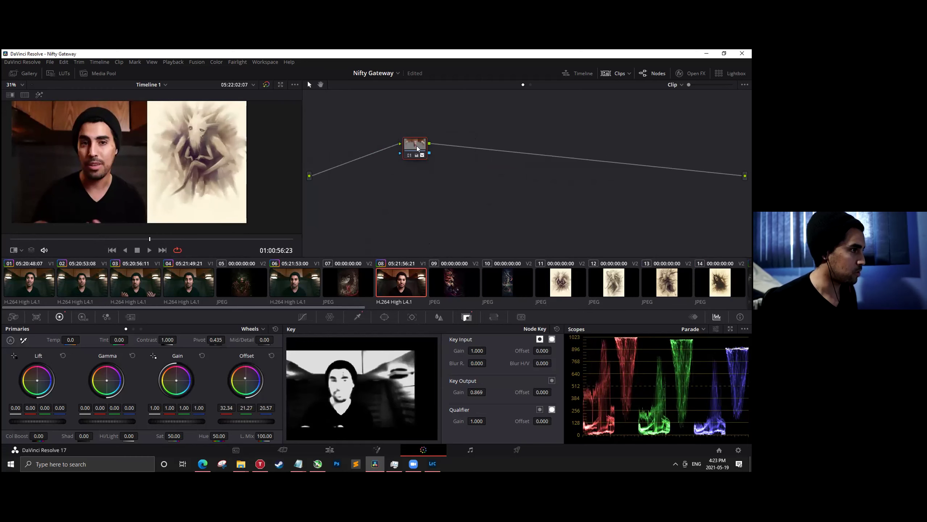
# View clip 06's grade for comparison and delete the entire node tree of clip 08.
pyautogui.rightClick(287, 283)
pyautogui.click(286, 282)
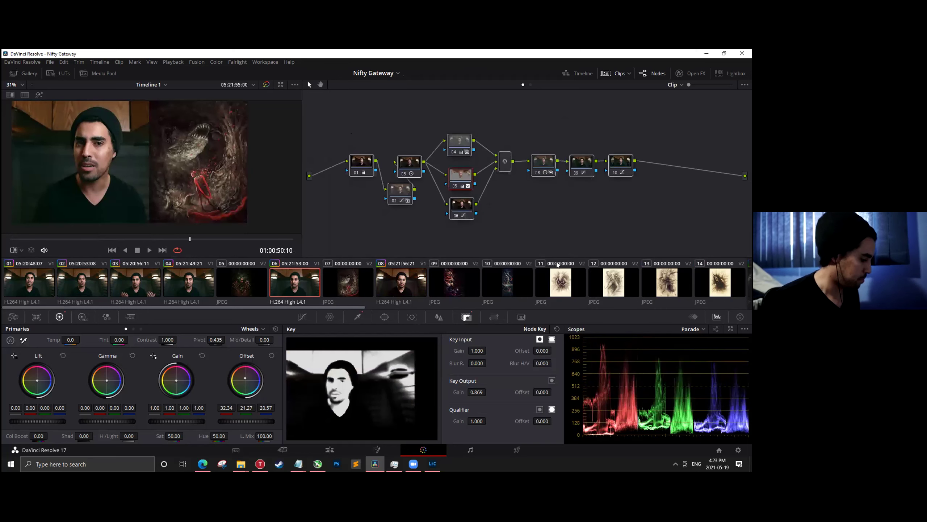
pyautogui.click(389, 291)
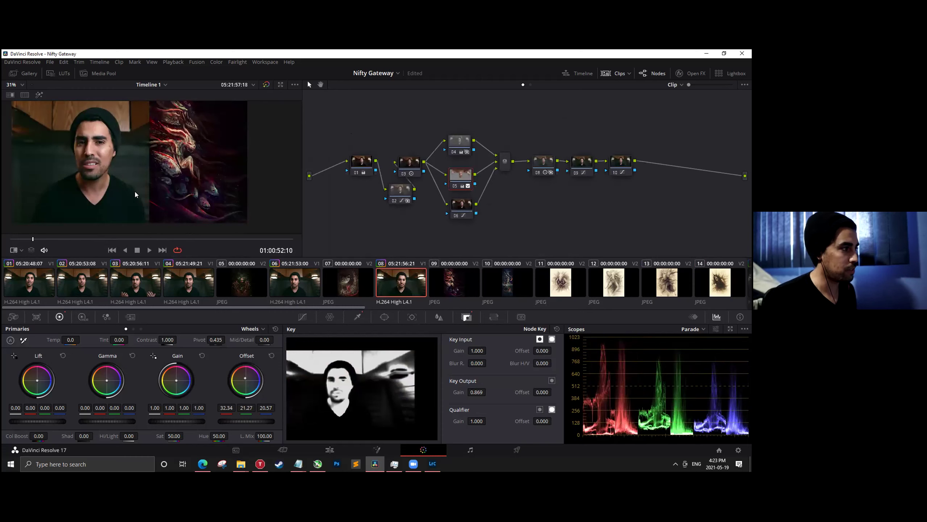
pyautogui.moveTo(338, 98); pyautogui.dragTo(632, 233)
pyautogui.press('Delete')
# Generate a 65 Point Cube LUT from clip 06 and save it as COlor grading Example in the LUT folder.
pyautogui.click(304, 276)
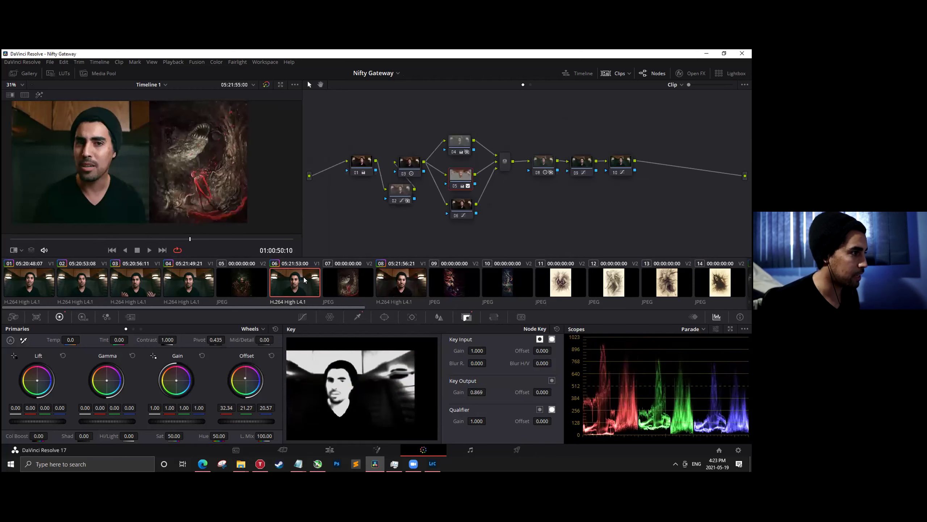
pyautogui.rightClick(303, 277)
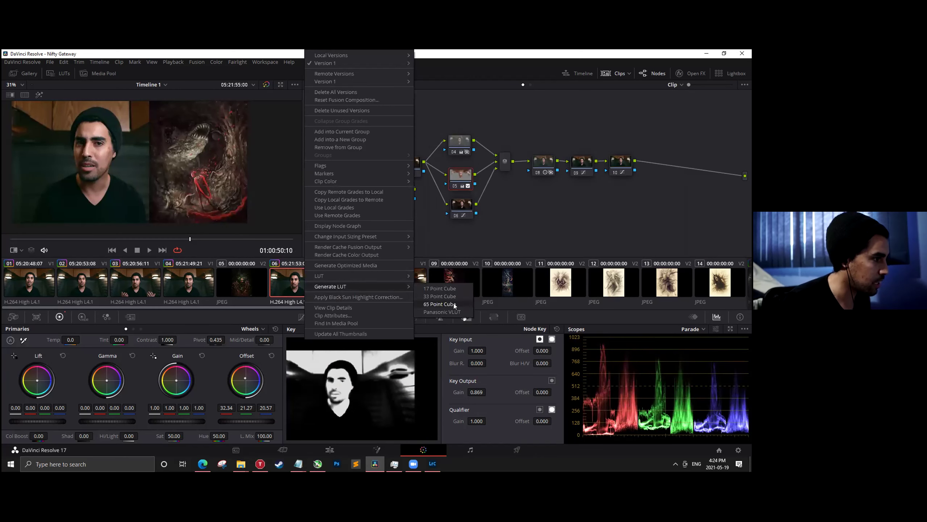
pyautogui.click(442, 304)
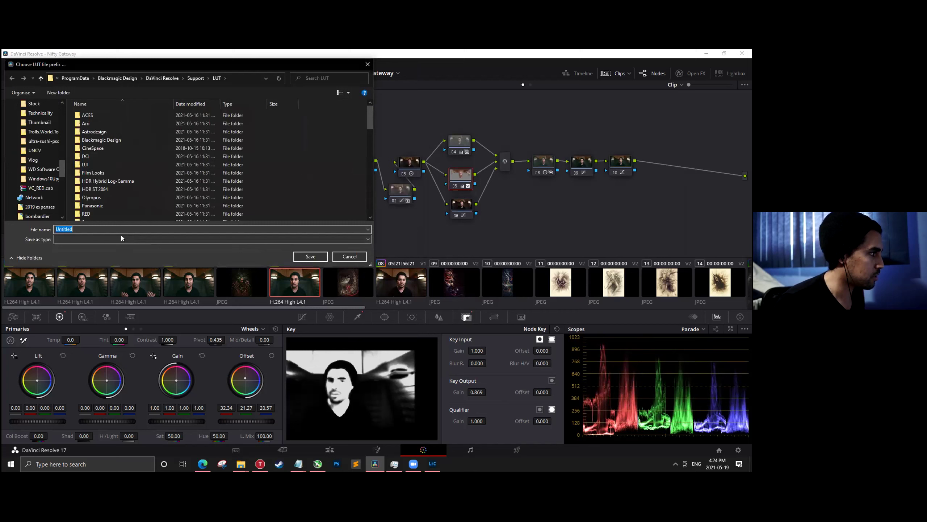
pyautogui.write('CO')
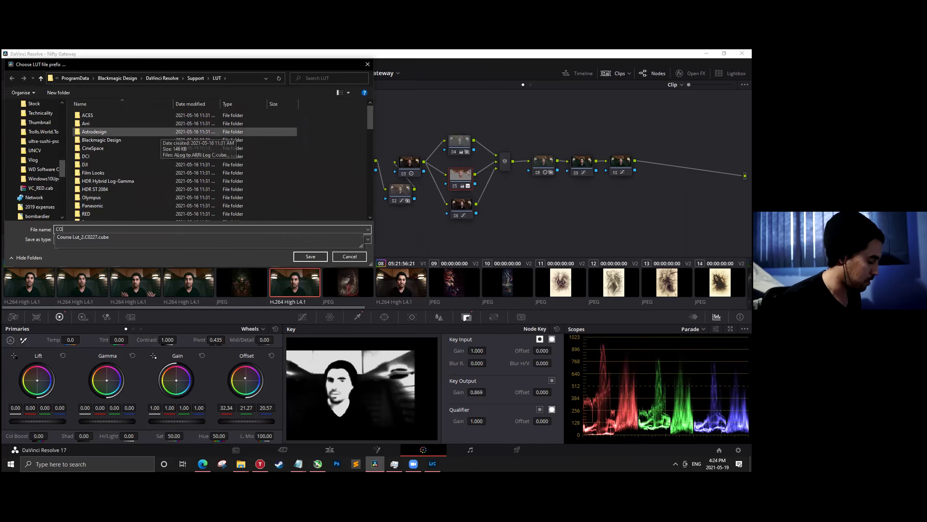
pyautogui.write('lor grading')
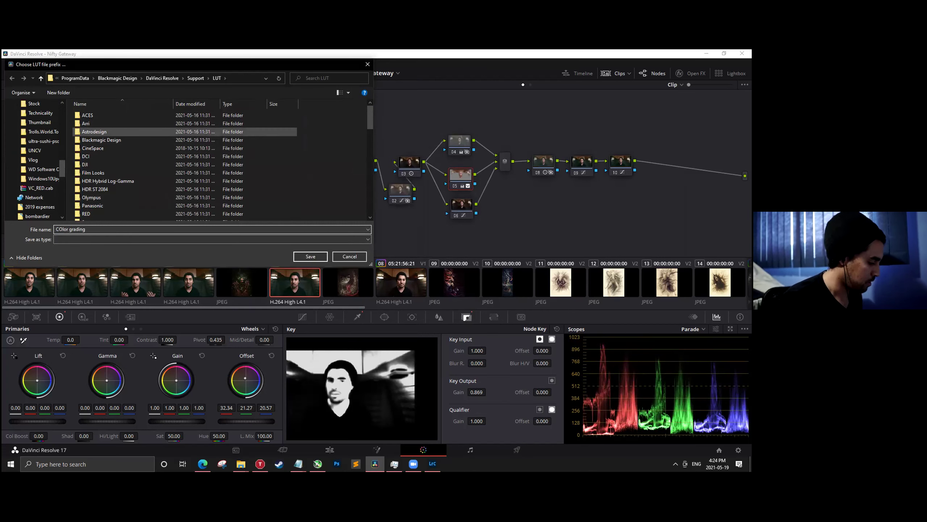
pyautogui.write(' Examp')
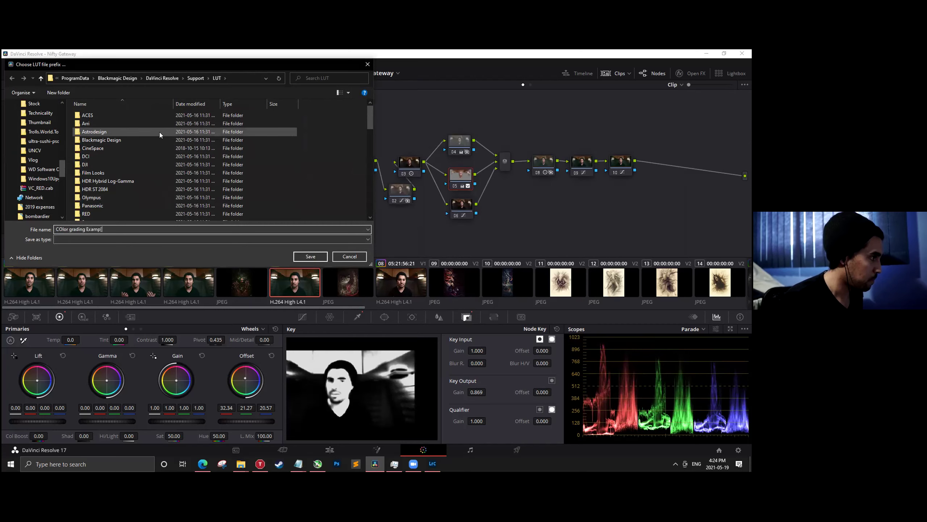
pyautogui.press('BackSpace')
pyautogui.press('BackSpace')
pyautogui.press('BackSpace')
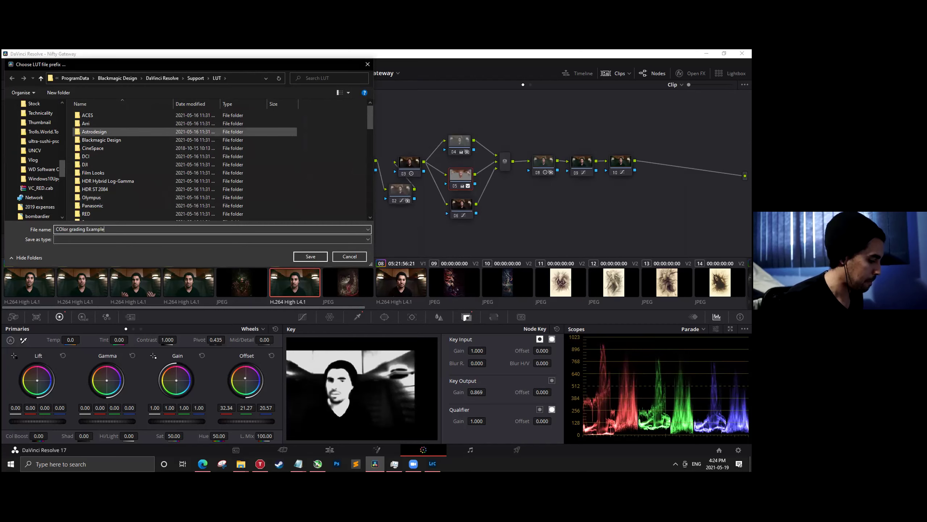
pyautogui.press('Return')
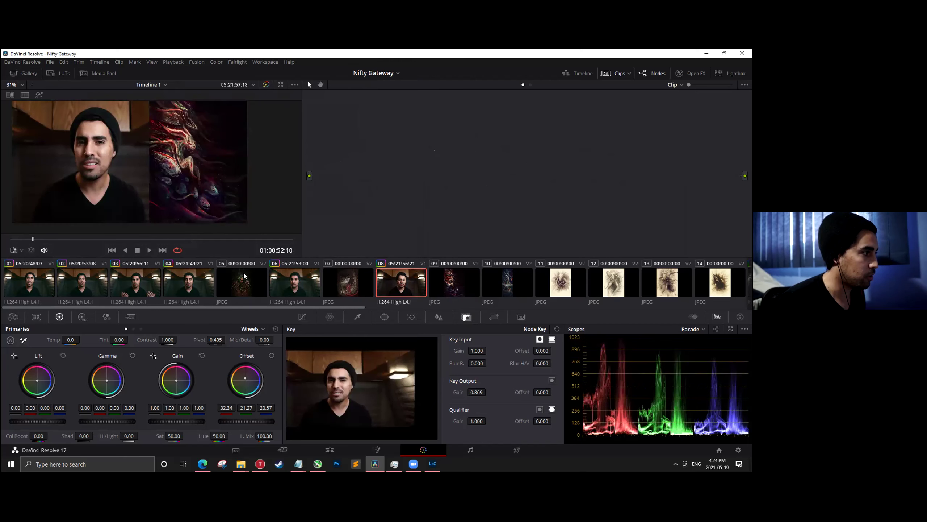
# Show the root folder of the LUT library and select the COlor grading Example_6.C0232 LUT.
pyautogui.click(62, 77)
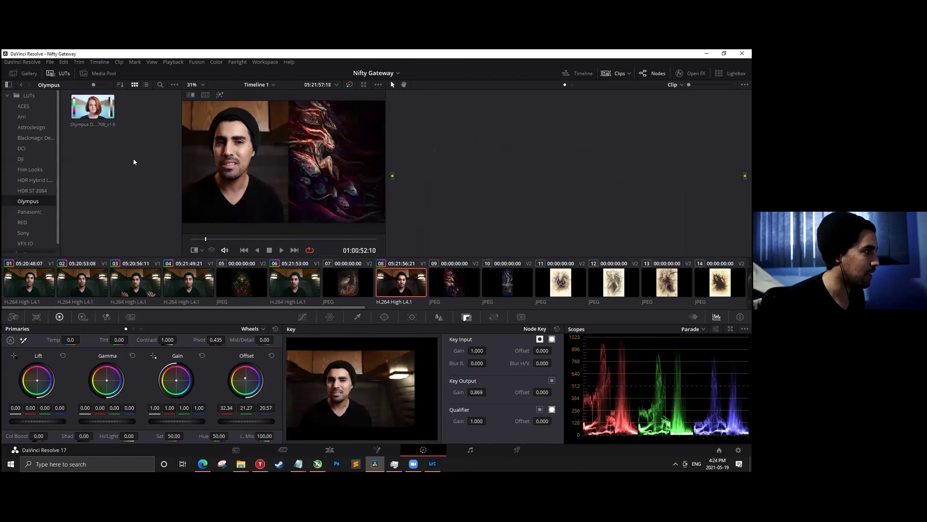
pyautogui.click(29, 95)
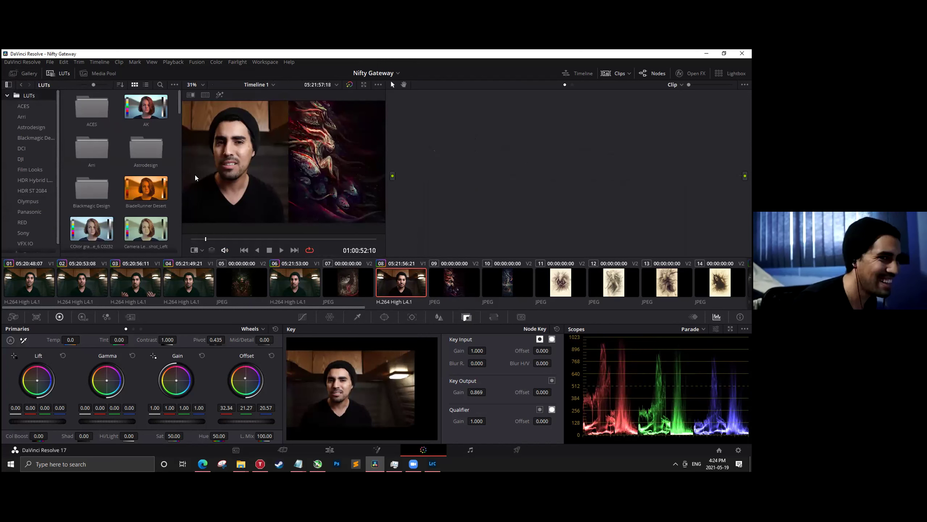
pyautogui.scroll(-3, 117, 182)
pyautogui.click(137, 154)
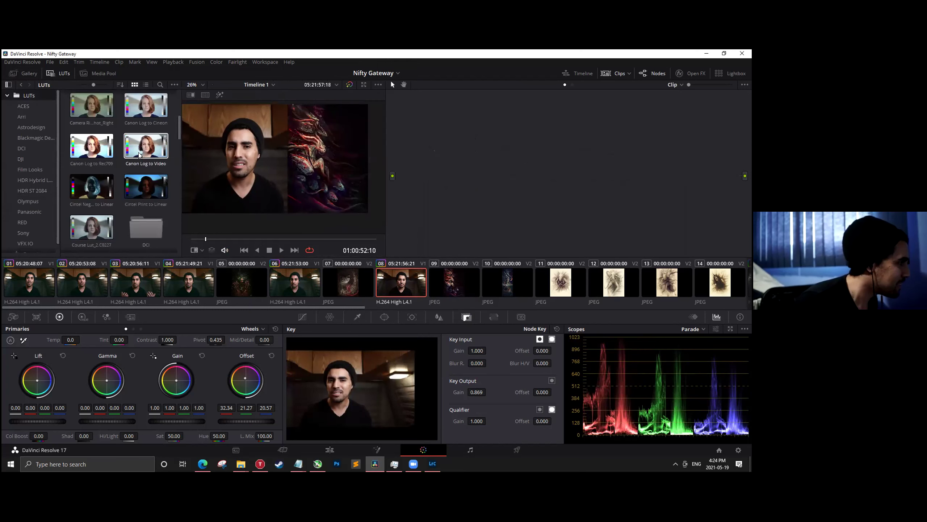
pyautogui.scroll(2, 100, 142)
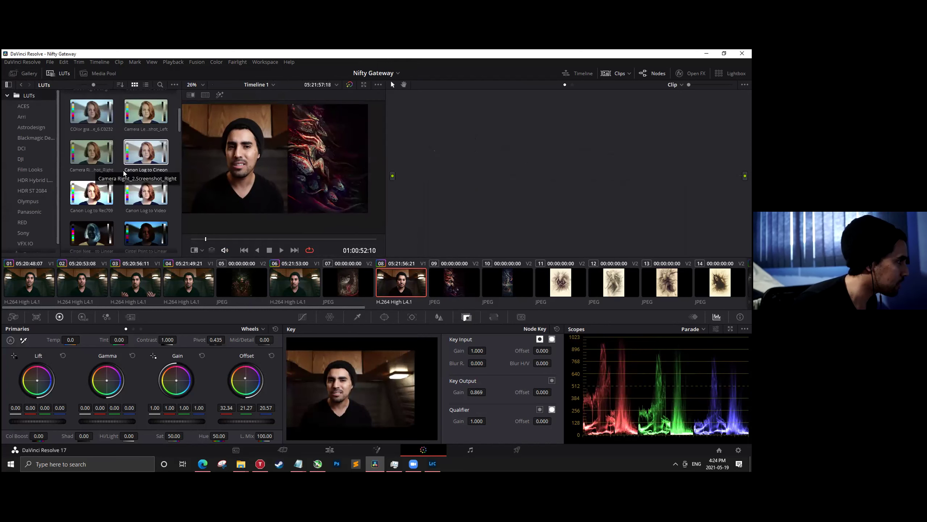
pyautogui.click(94, 121)
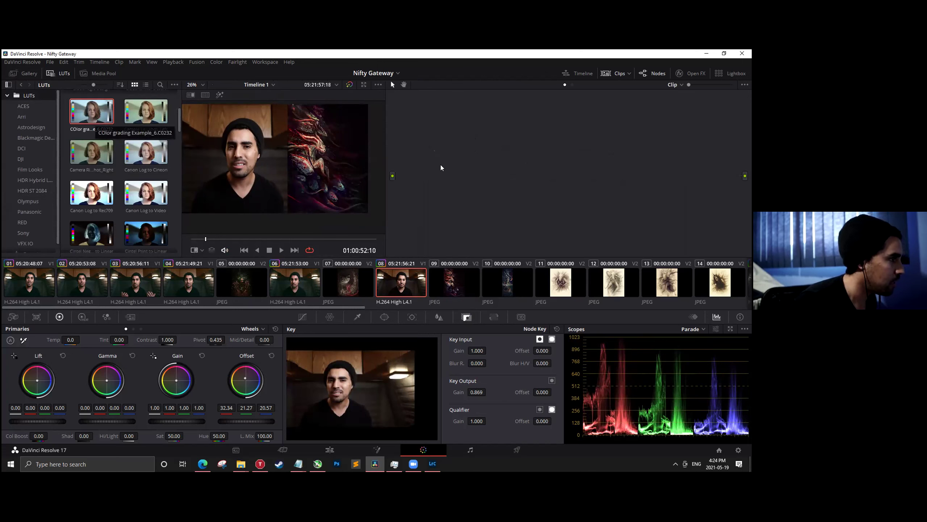
# Add a node to clip 08's empty graph and apply the COlor grading Example LUT to it.
pyautogui.hotkey('alt', 's')
pyautogui.moveTo(91, 112); pyautogui.dragTo(476, 144)
pyautogui.moveTo(91, 110); pyautogui.dragTo(485, 144)
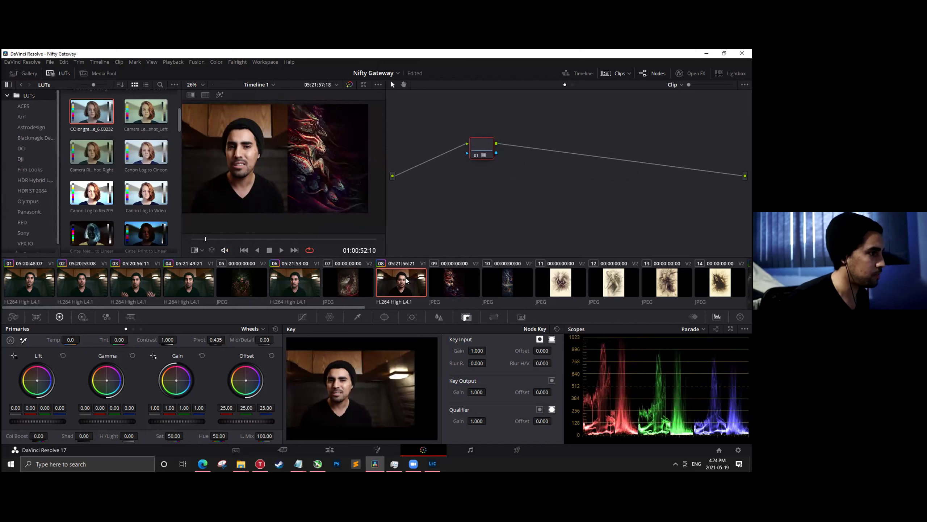
# Try a control point on node 01's custom curve, remove it, and save the project.
pyautogui.click(310, 321)
pyautogui.click(402, 328)
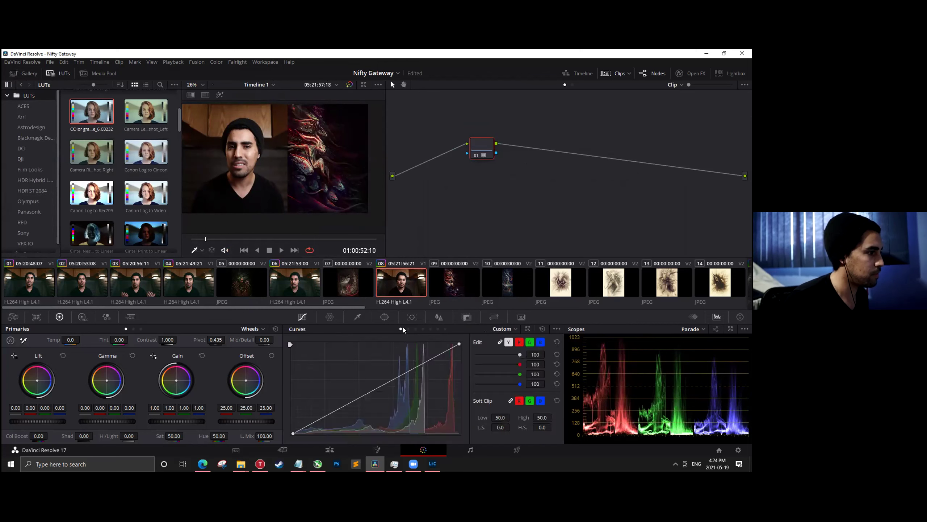
pyautogui.moveTo(403, 372); pyautogui.dragTo(403, 372)
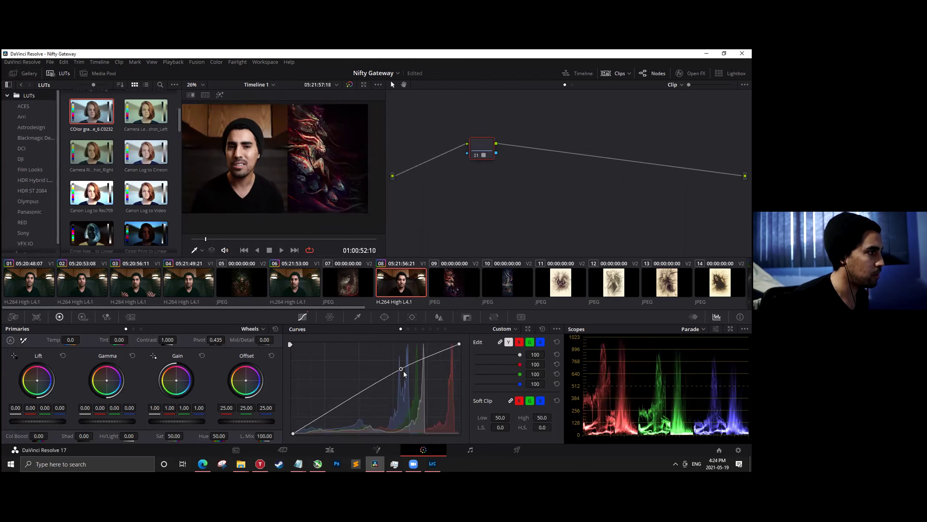
pyautogui.rightClick(402, 369)
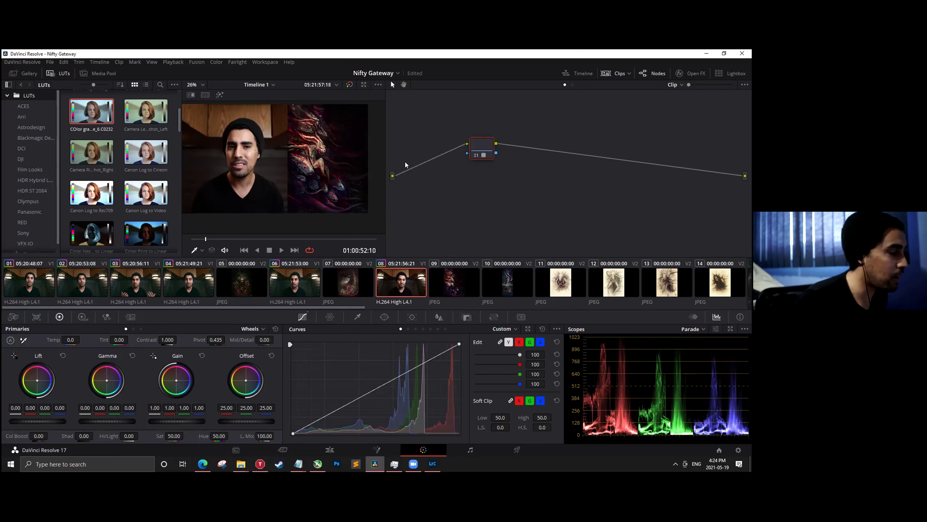
pyautogui.moveTo(111, 154); pyautogui.dragTo(482, 148)
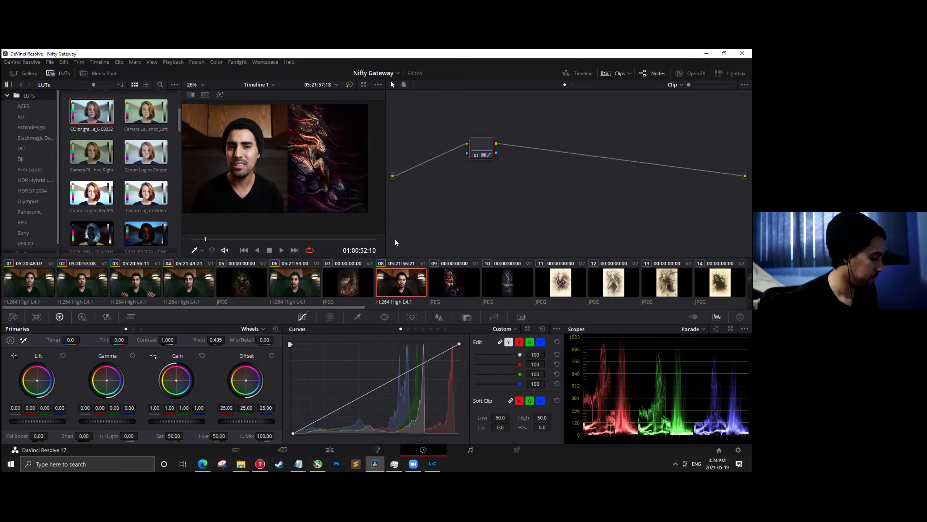
pyautogui.hotkey('ctrl', 's')
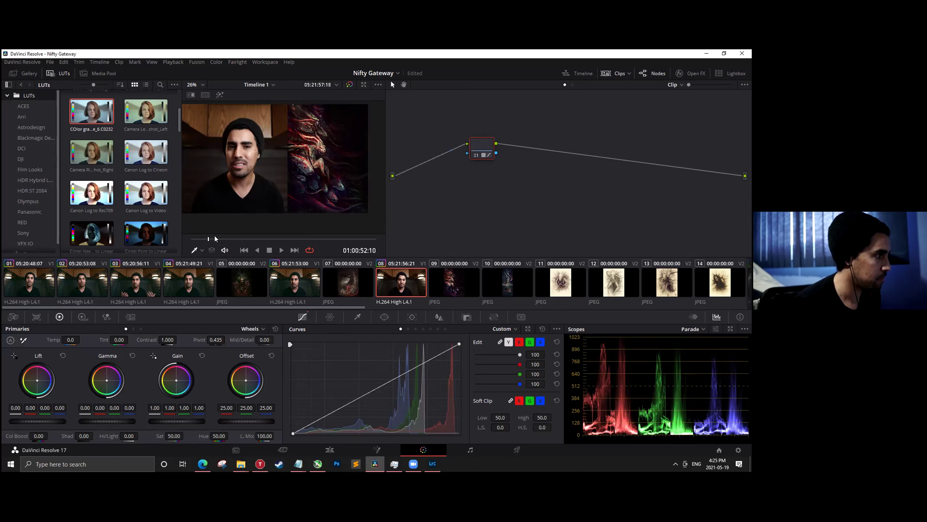
# Add two serial nodes after node 01 and test a temporary control point on node 03's custom curve.
pyautogui.hotkey('alt', 's')
pyautogui.hotkey('alt', 's')
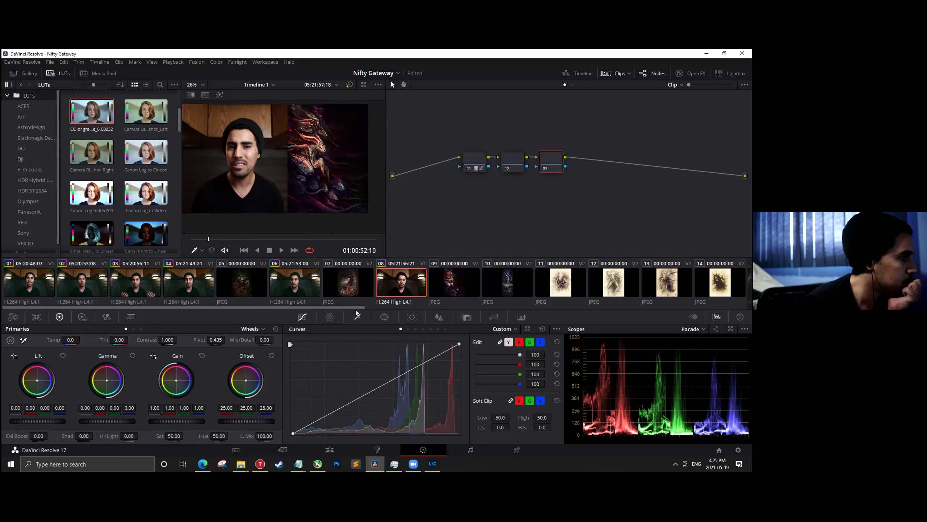
pyautogui.moveTo(394, 362); pyautogui.dragTo(397, 368)
pyautogui.rightClick(398, 371)
# Delete nodes 02 and 03 from clip 08's graph.
pyautogui.moveTo(585, 133); pyautogui.dragTo(509, 173)
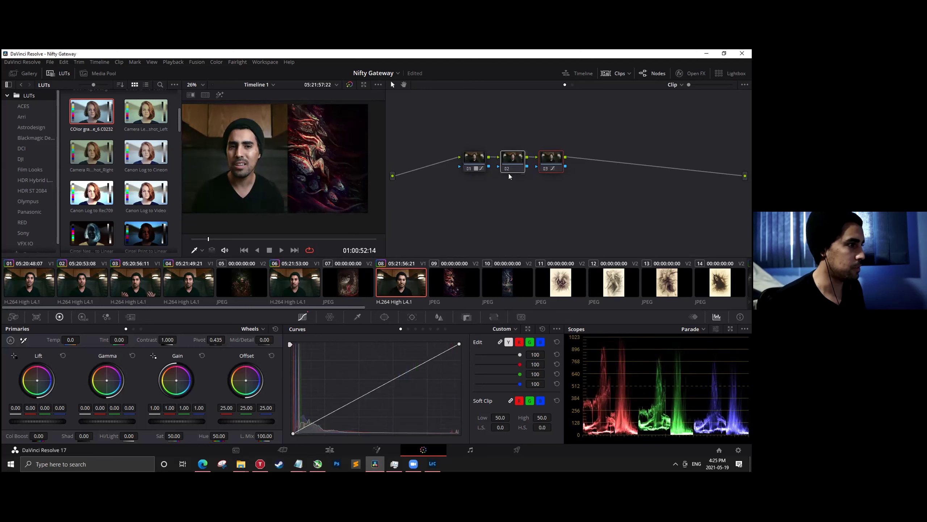
pyautogui.press('Delete')
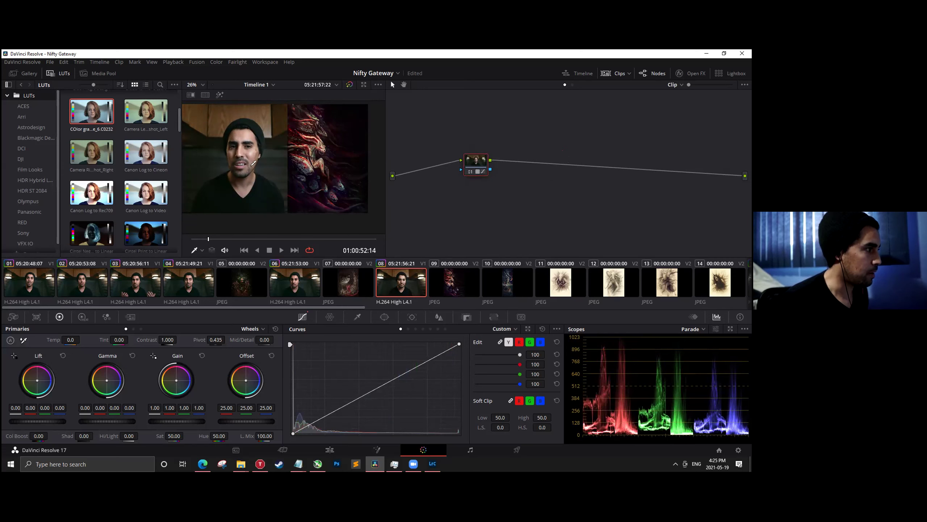
# Enlarge clip 08's picture in the viewer to inspect the LUT's effect on the face.
pyautogui.moveTo(146, 112); pyautogui.dragTo(475, 162)
pyautogui.scroll(5, 261, 142)
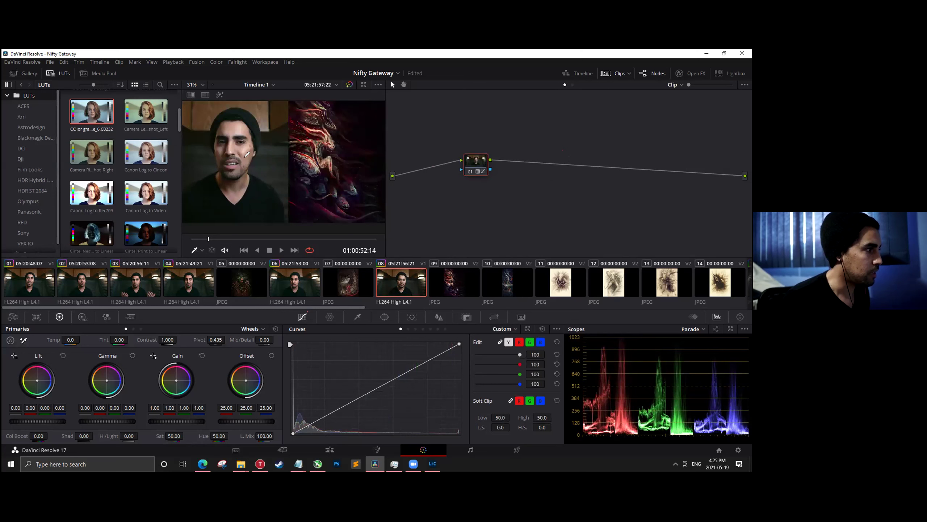
pyautogui.scroll(1, 276, 160)
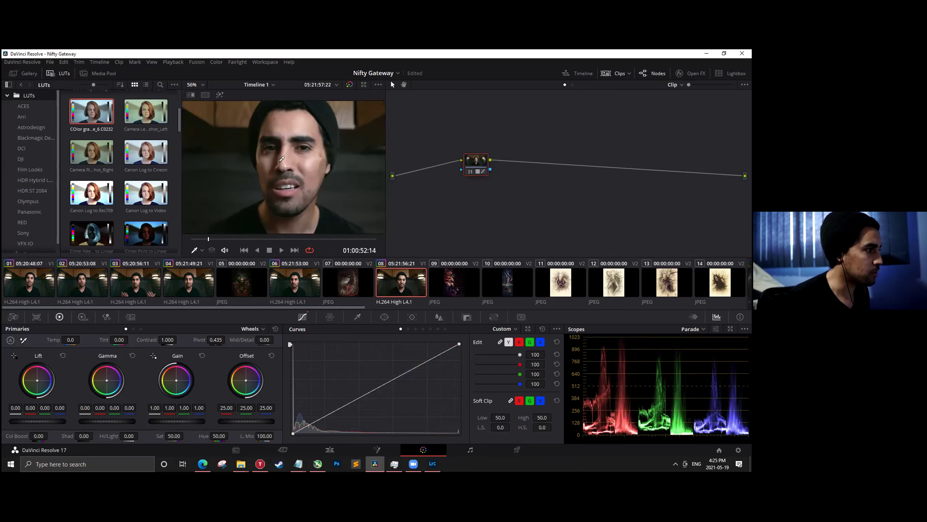
# Compare the LUT look on clip 08 with the original node grade on clips 06 and 04 in the viewer and scopes.
pyautogui.click(293, 281)
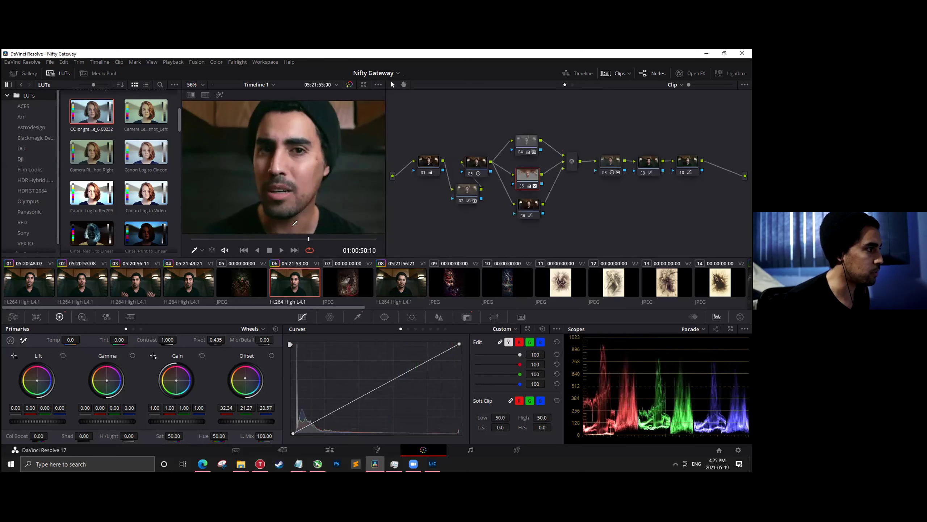
pyautogui.click(389, 282)
pyautogui.click(300, 286)
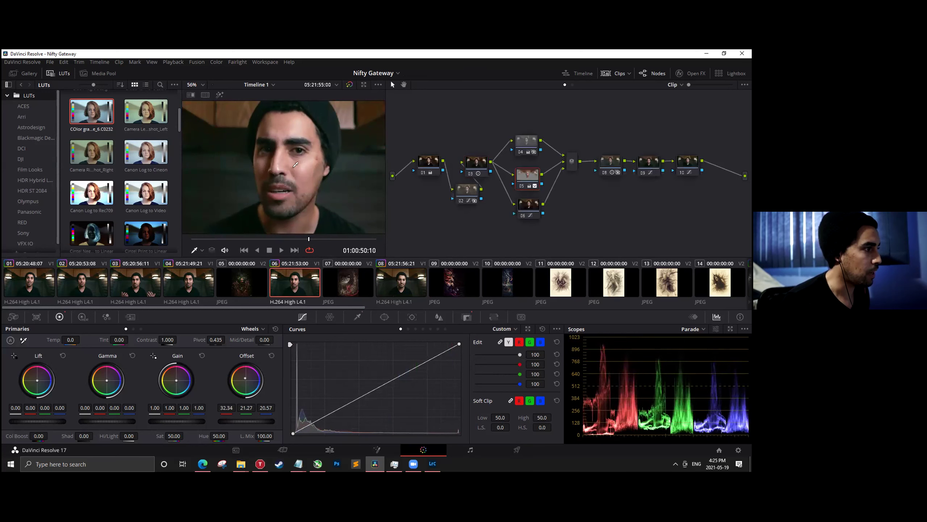
pyautogui.click(402, 284)
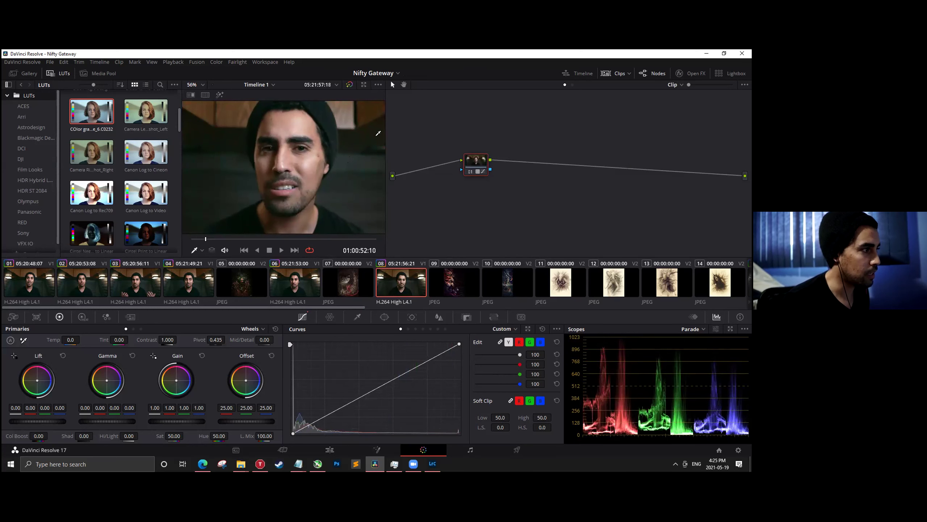
pyautogui.click(305, 286)
pyautogui.click(387, 279)
pyautogui.click(297, 284)
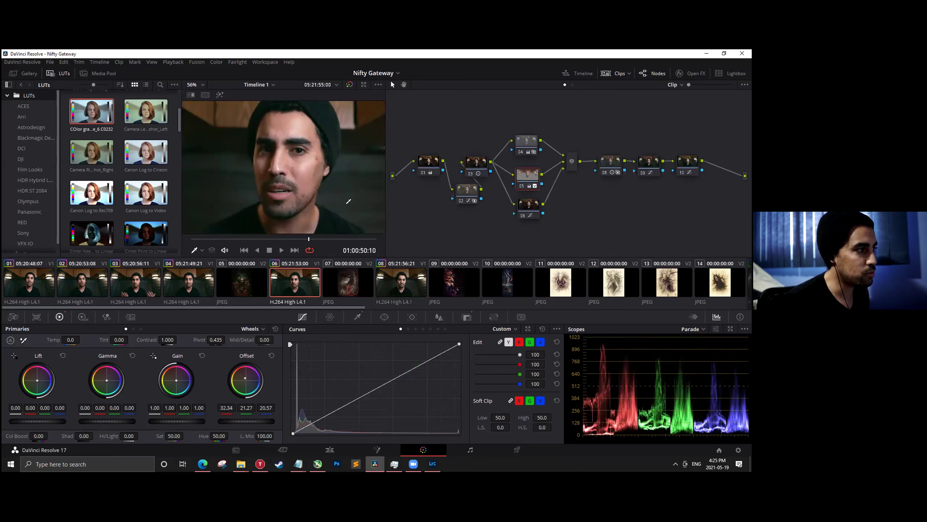
pyautogui.click(394, 279)
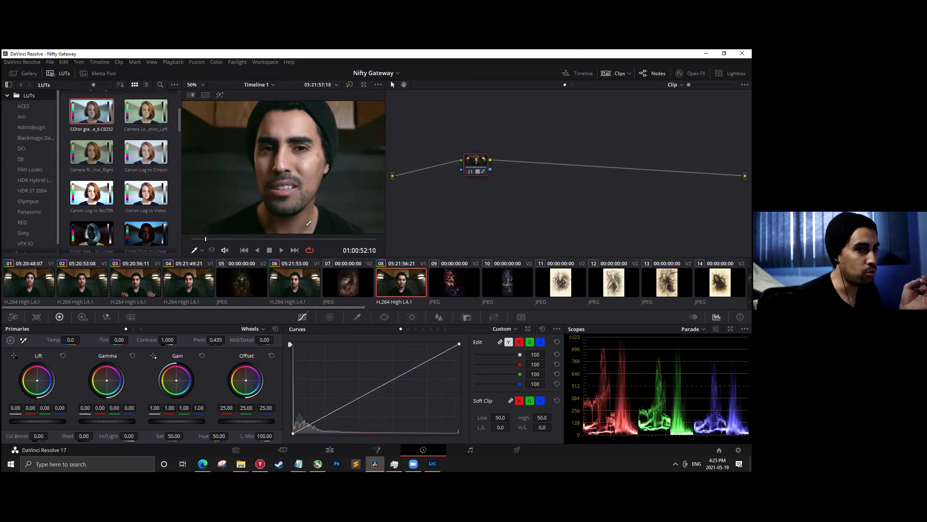
pyautogui.click(290, 288)
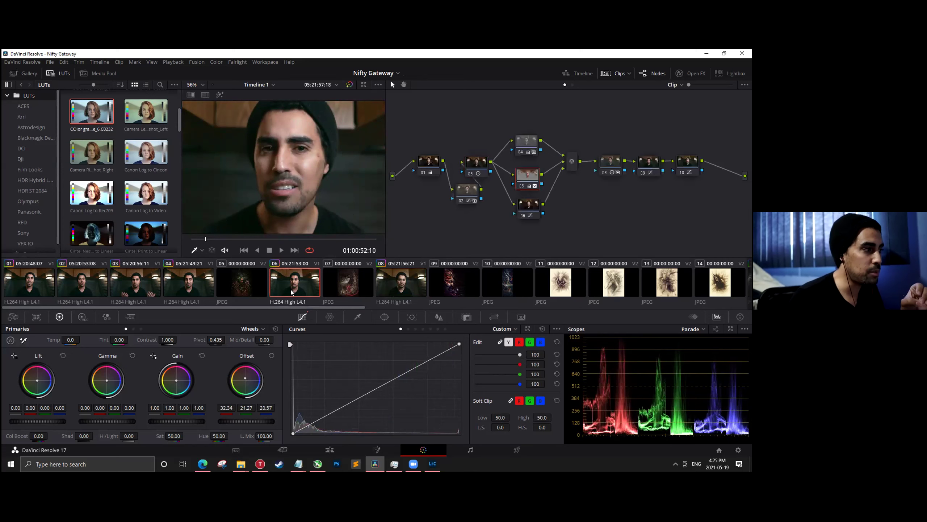
pyautogui.click(411, 292)
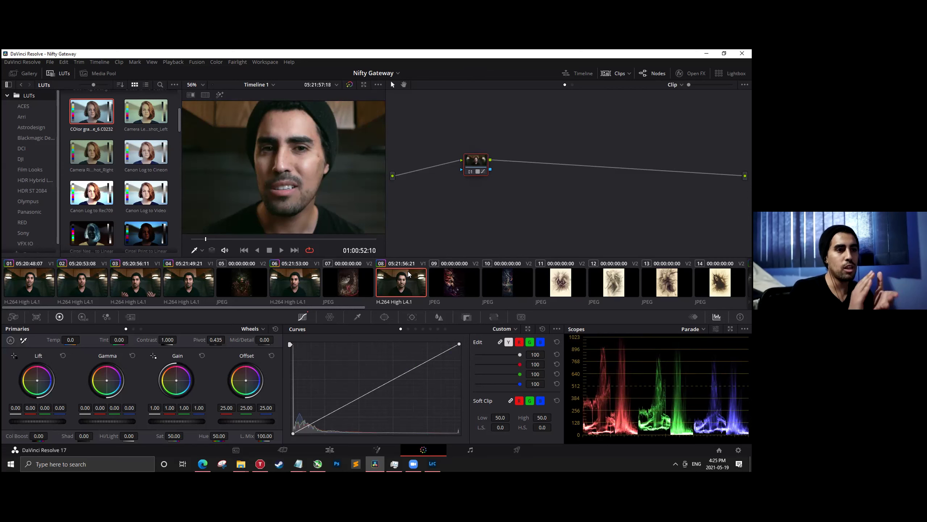
pyautogui.click(303, 283)
pyautogui.click(399, 284)
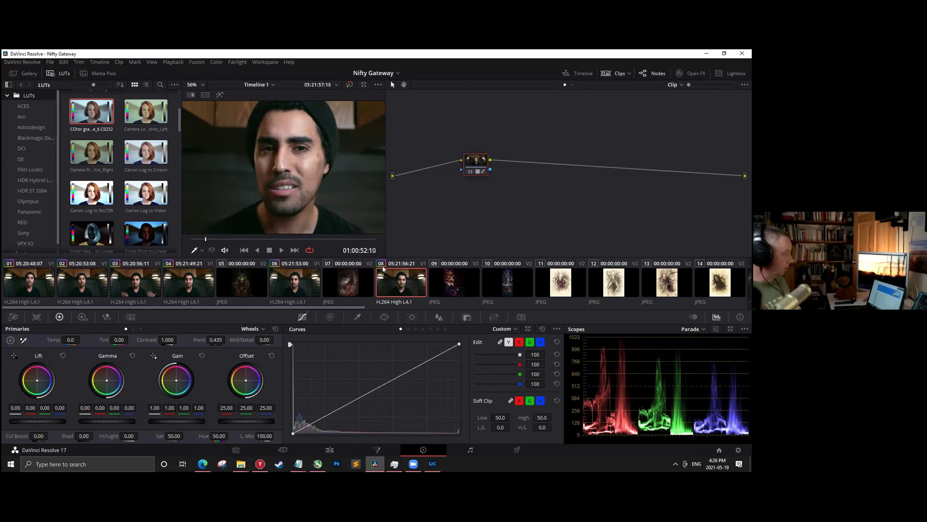
pyautogui.click(192, 288)
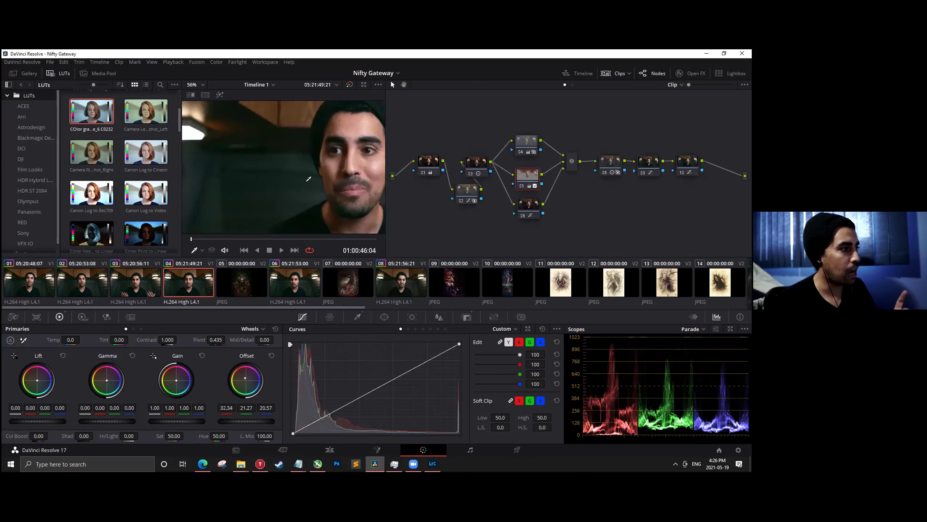
pyautogui.click(409, 283)
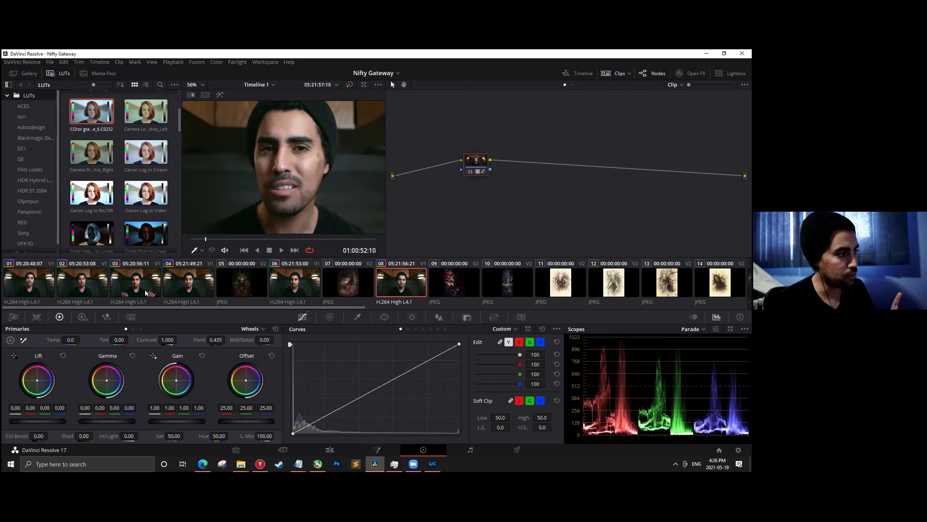
# Apply clip 03's full node grade to clip 08 and select all the nodes in its graph.
pyautogui.rightClick(131, 286)
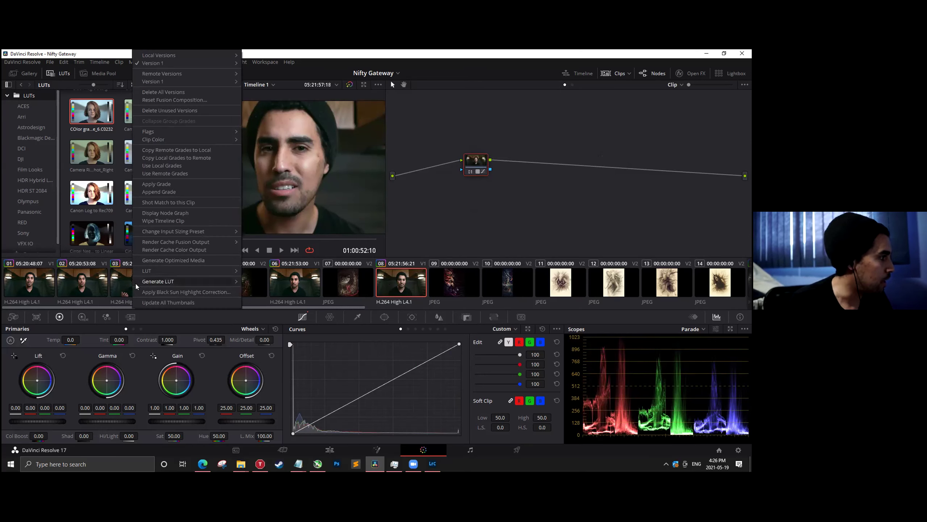
pyautogui.click(166, 184)
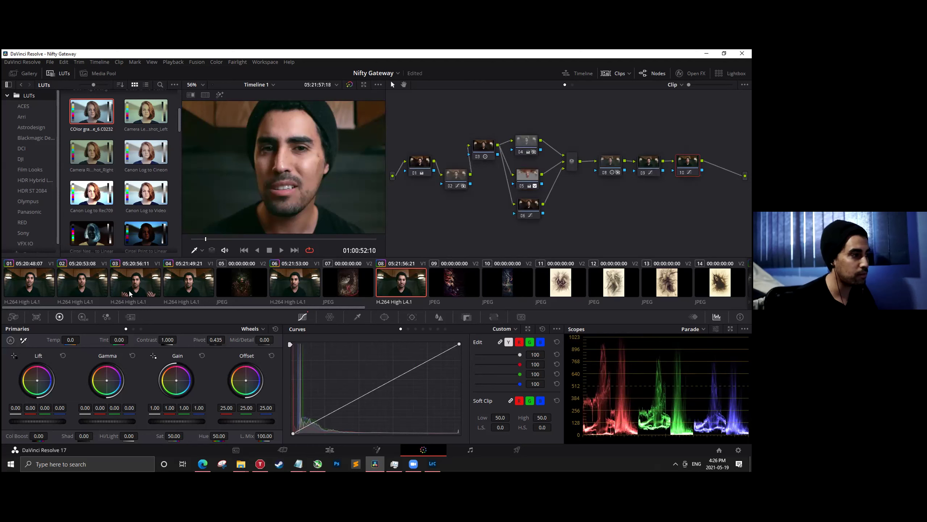
pyautogui.moveTo(397, 110); pyautogui.dragTo(702, 227)
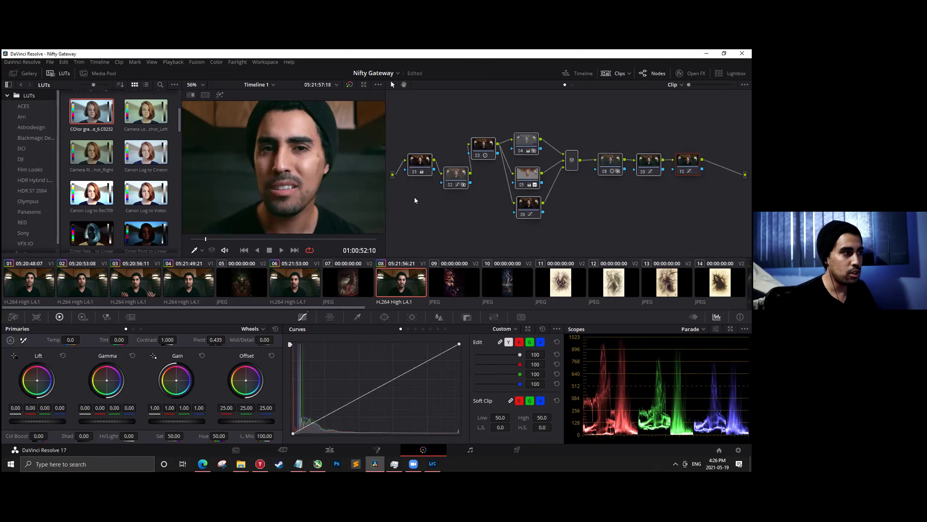
# Copy the short second C0232.MP4 clip on Video 1 in the edit timeline and switch to the Color grade test project.
pyautogui.click(337, 450)
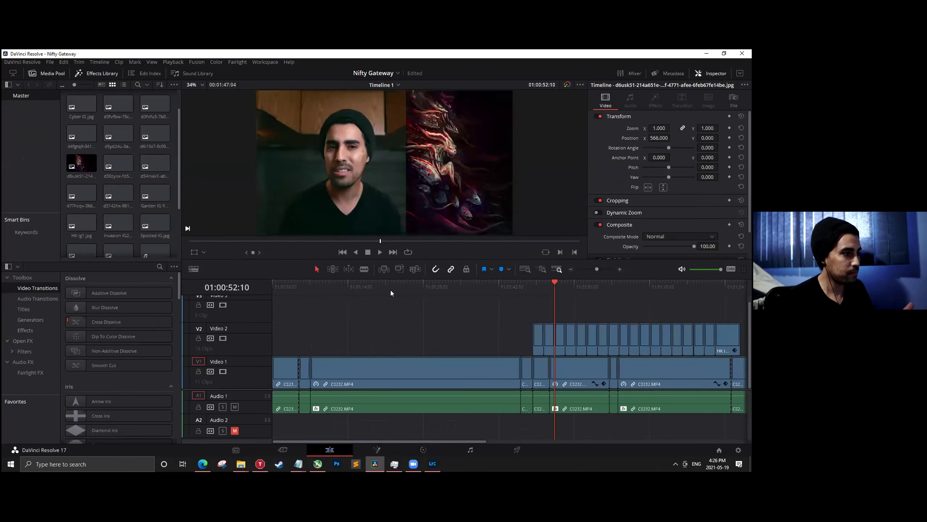
pyautogui.click(304, 375)
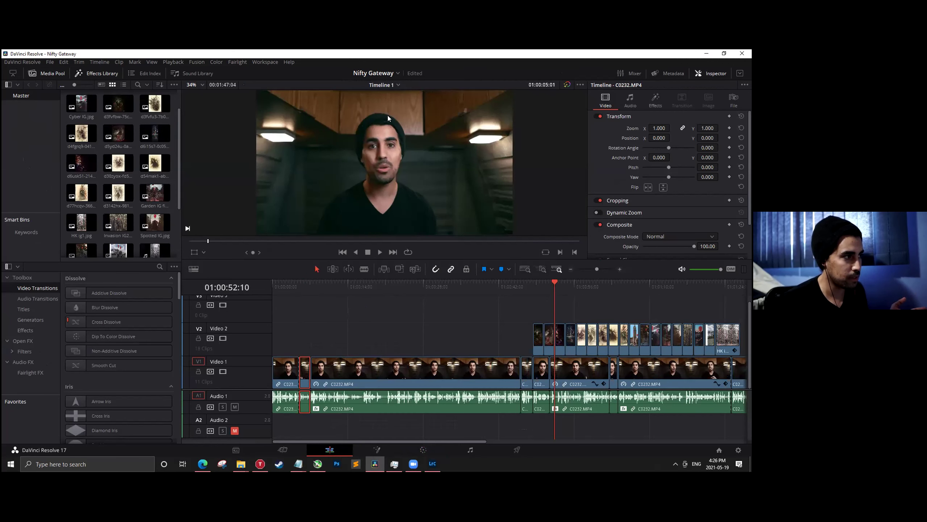
pyautogui.click(398, 73)
pyautogui.click(390, 85)
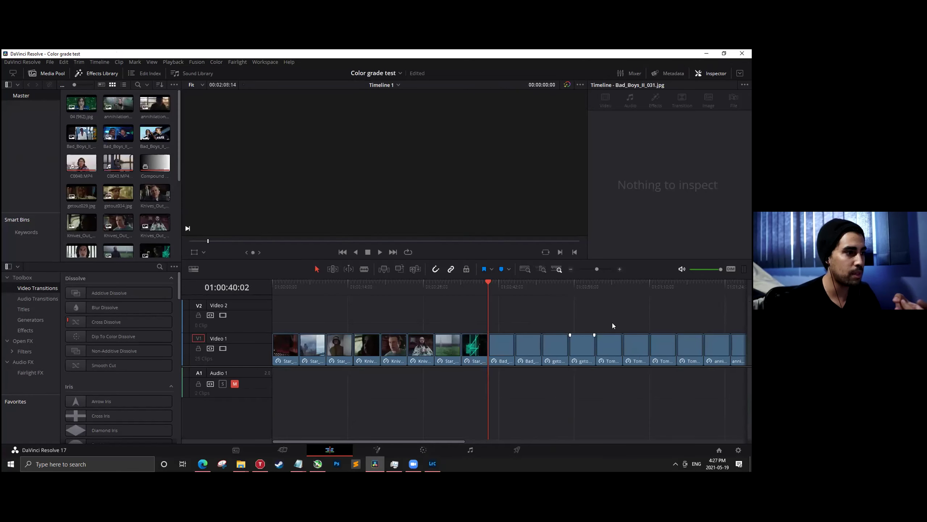
# Paste the C0232.MP4 clip past the end of the timeline at 01:02:21:00 and move it directly against the last clip.
pyautogui.moveTo(471, 288); pyautogui.dragTo(462, 282)
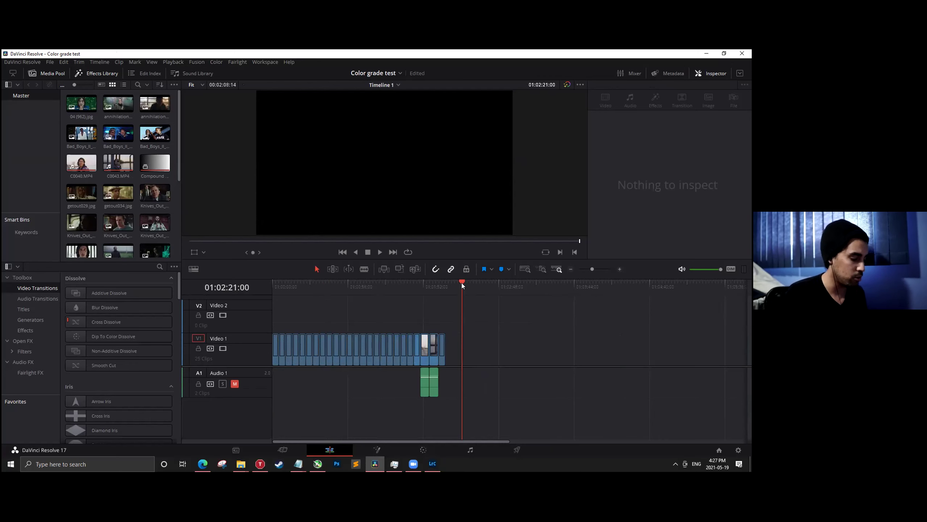
pyautogui.hotkey('ctrl', 'v')
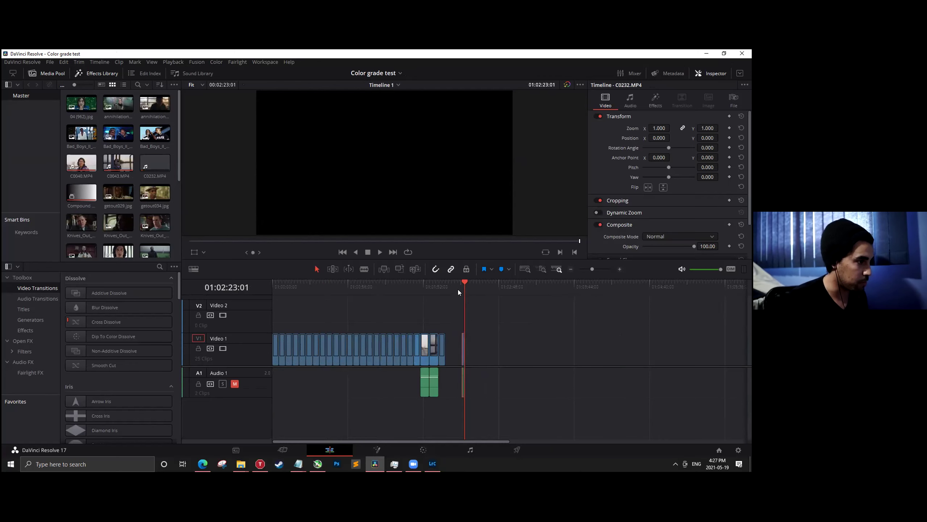
pyautogui.press('Up')
pyautogui.click(619, 269)
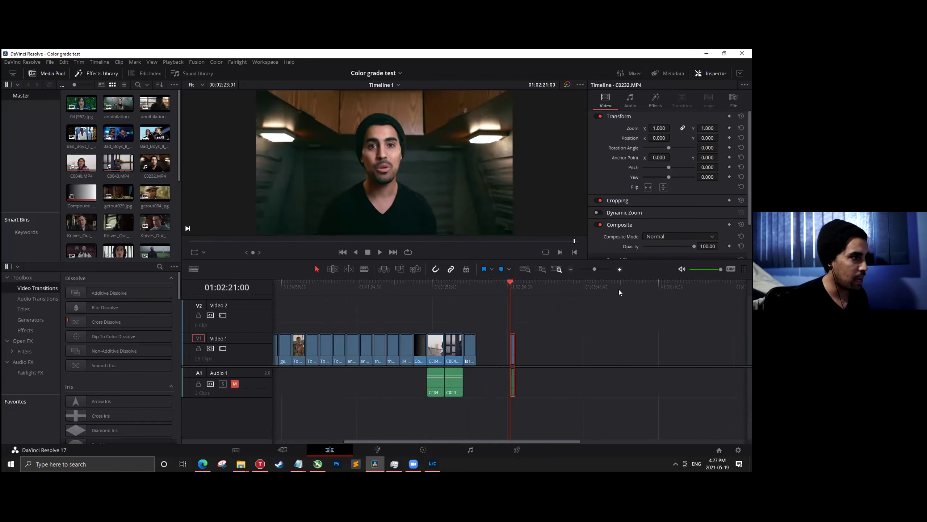
pyautogui.moveTo(514, 351); pyautogui.dragTo(450, 358)
# Apply clip 26's grade to clip 23 on the color page and fit the whole picture in the viewer.
pyautogui.click(423, 450)
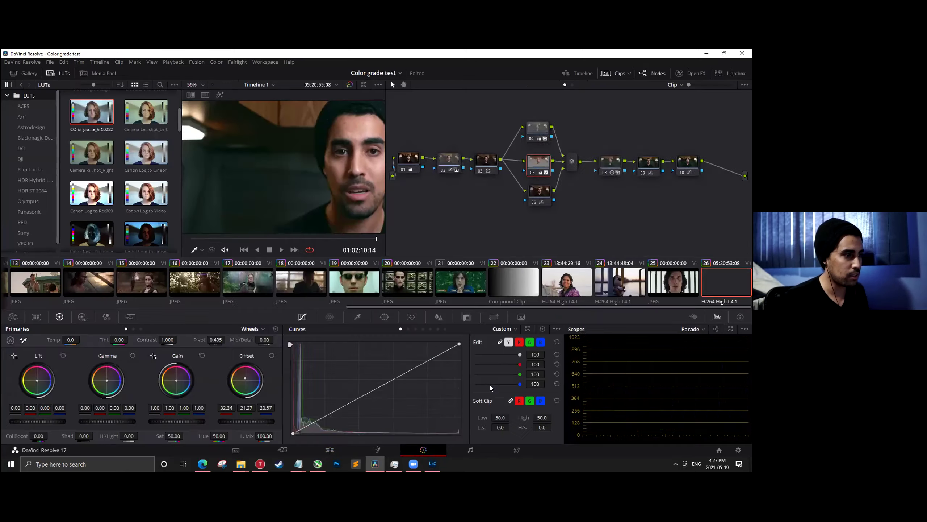
pyautogui.click(565, 286)
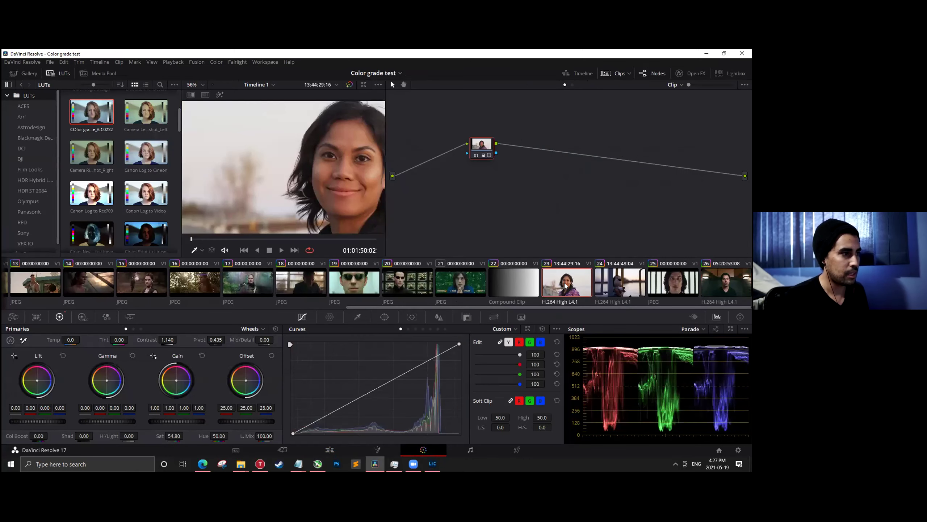
pyautogui.rightClick(727, 283)
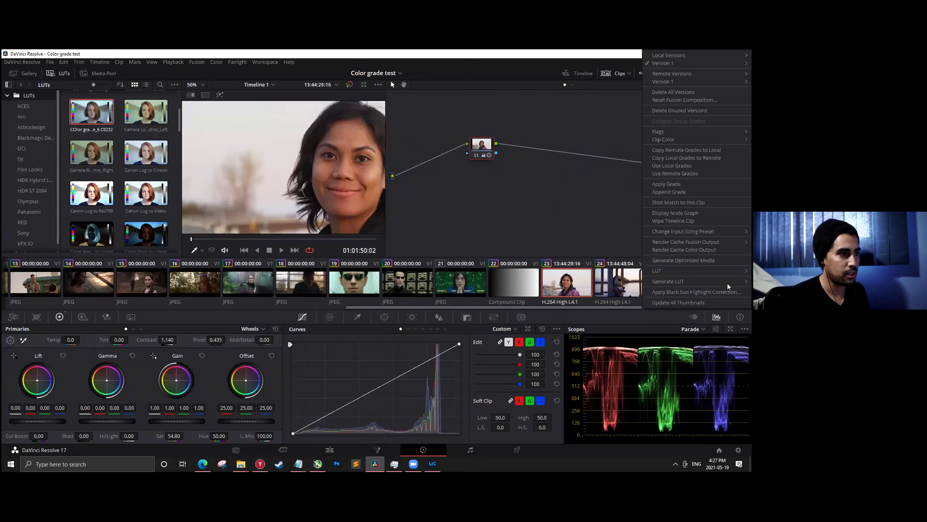
pyautogui.click(680, 184)
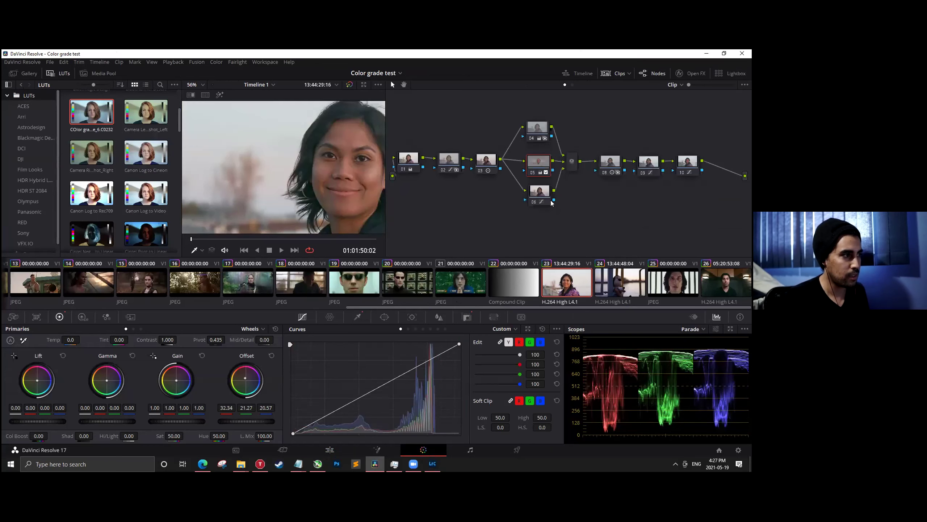
pyautogui.scroll(-4, 276, 162)
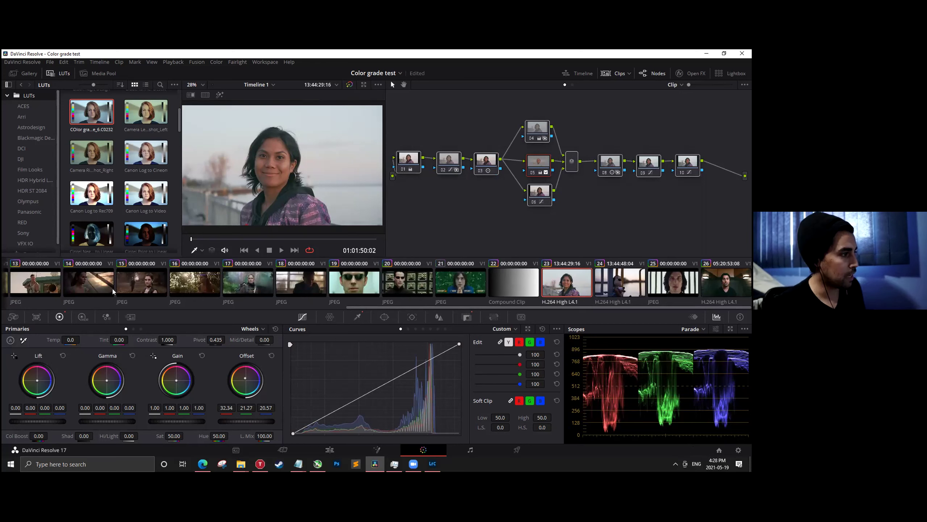
# Select clips 14 through 23 and apply clip 26's grade to all of them at once.
pyautogui.keyDown('shift'); pyautogui.click(83, 286); pyautogui.keyUp('shift')
pyautogui.rightClick(718, 283)
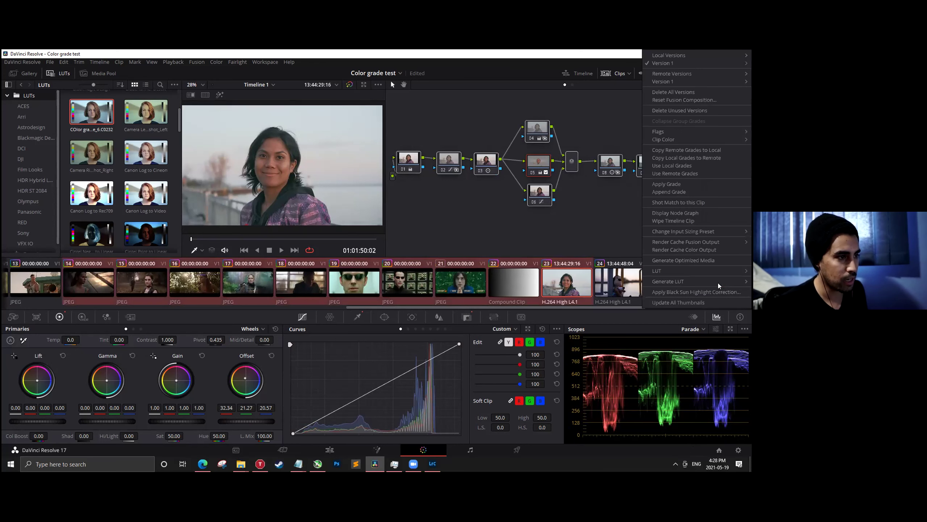
pyautogui.moveTo(708, 281)
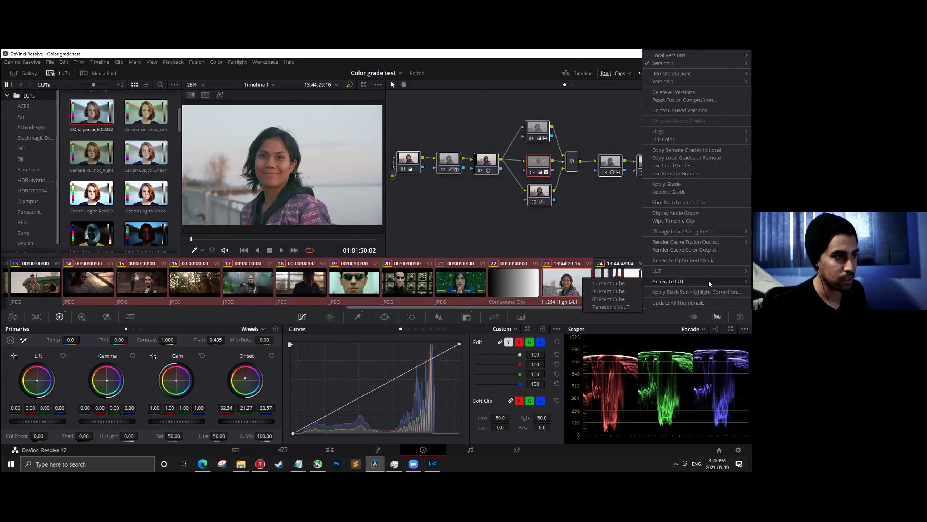
pyautogui.click(687, 185)
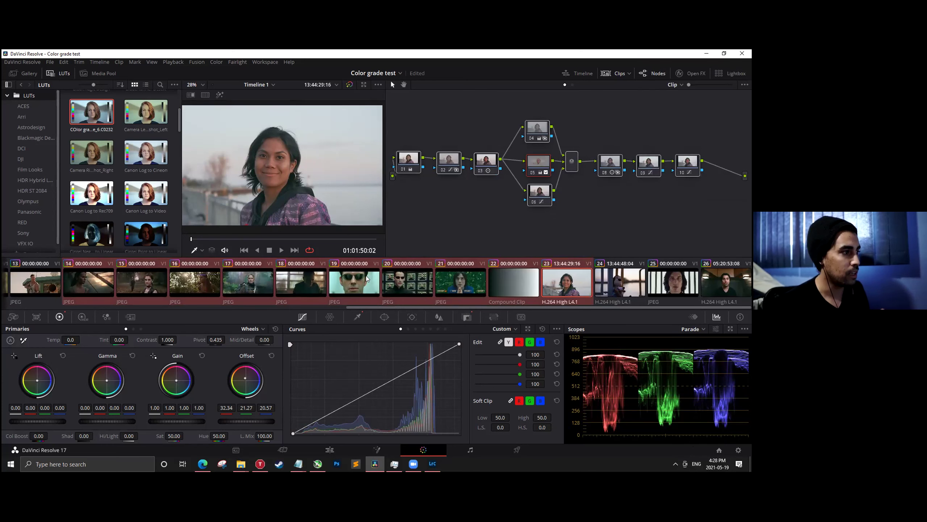
# Examine the copied grade on clips 18, 19, 20, 16, 15 and 14, and compare with ungraded clip 13.
pyautogui.click(321, 281)
pyautogui.click(345, 281)
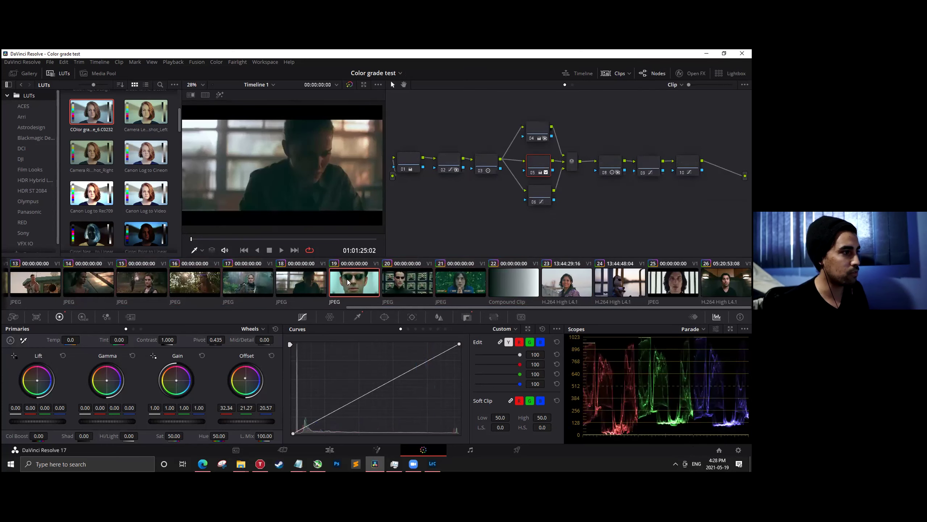
pyautogui.click(391, 290)
pyautogui.click(197, 286)
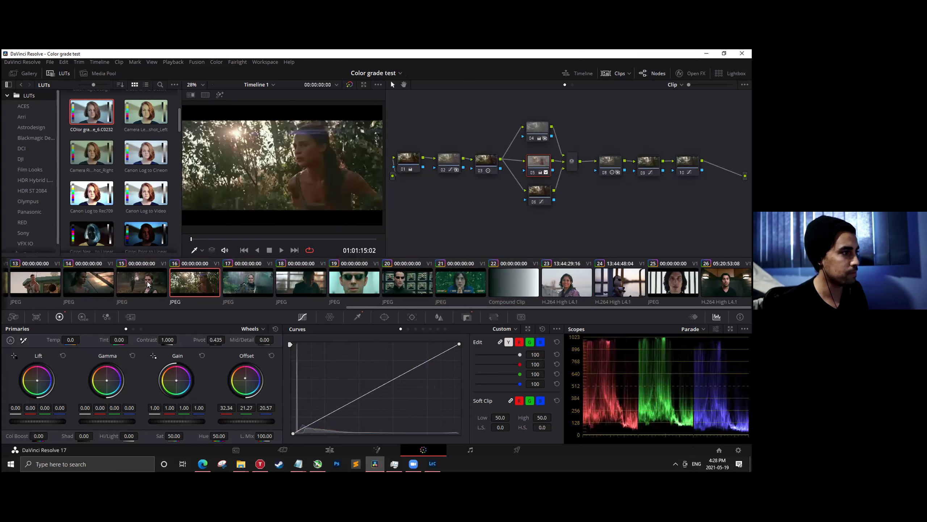
pyautogui.press('Up')
pyautogui.press('Up')
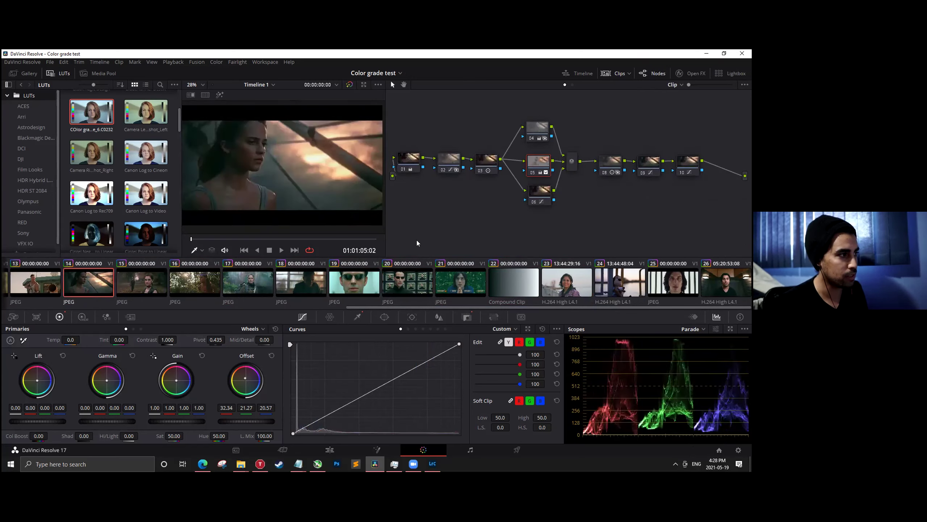
pyautogui.scroll(3, 187, 285)
pyautogui.press('Up')
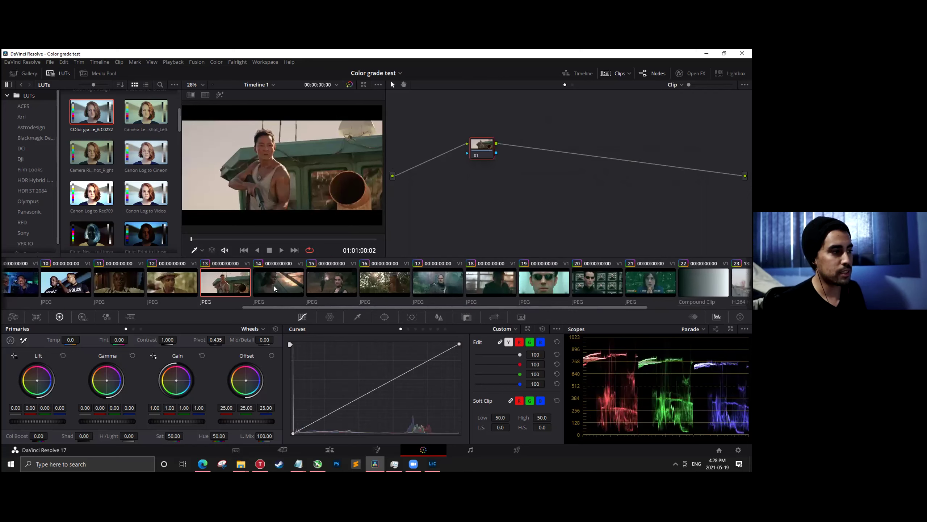
# Apply ungraded clip 13's node graph to clips 14 through 22 at once and show clip 18.
pyautogui.click(712, 283)
pyautogui.keyDown('shift'); pyautogui.click(219, 282); pyautogui.keyUp('shift')
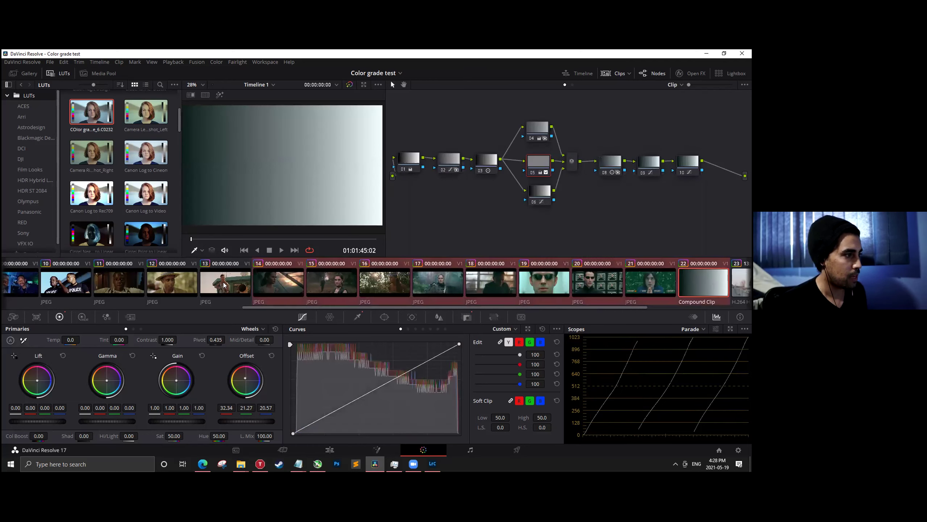
pyautogui.rightClick(219, 281)
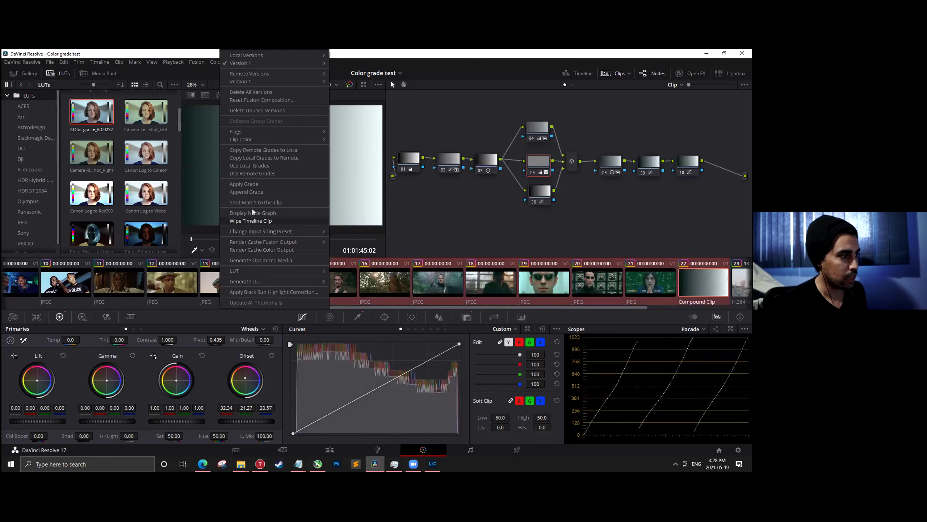
pyautogui.click(255, 183)
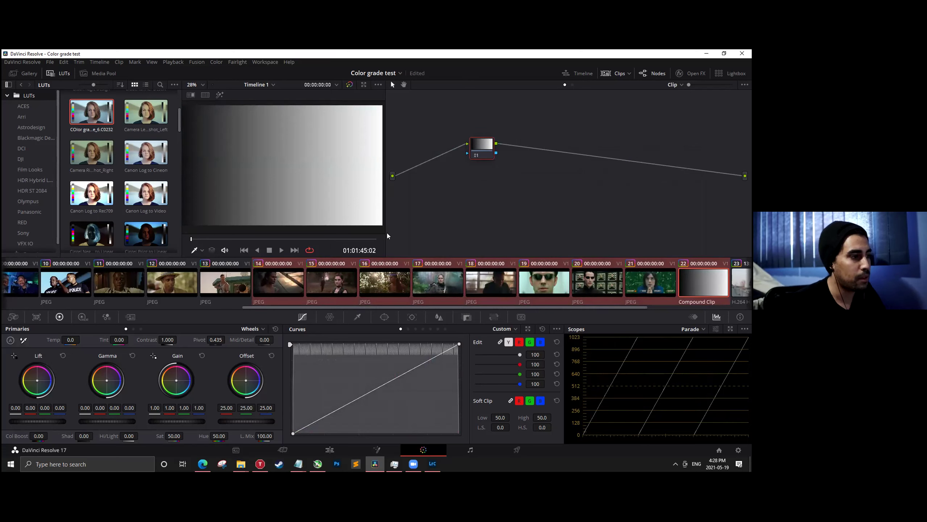
pyautogui.click(511, 279)
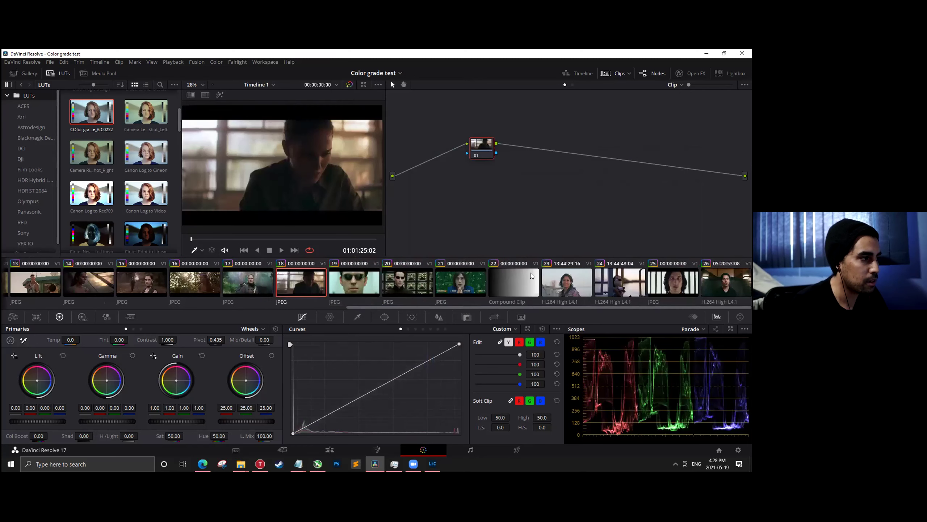
# Delete all the nodes in clip 23's node graph.
pyautogui.click(643, 285)
pyautogui.click(567, 281)
pyautogui.moveTo(697, 121); pyautogui.dragTo(409, 214)
pyautogui.press('Delete')
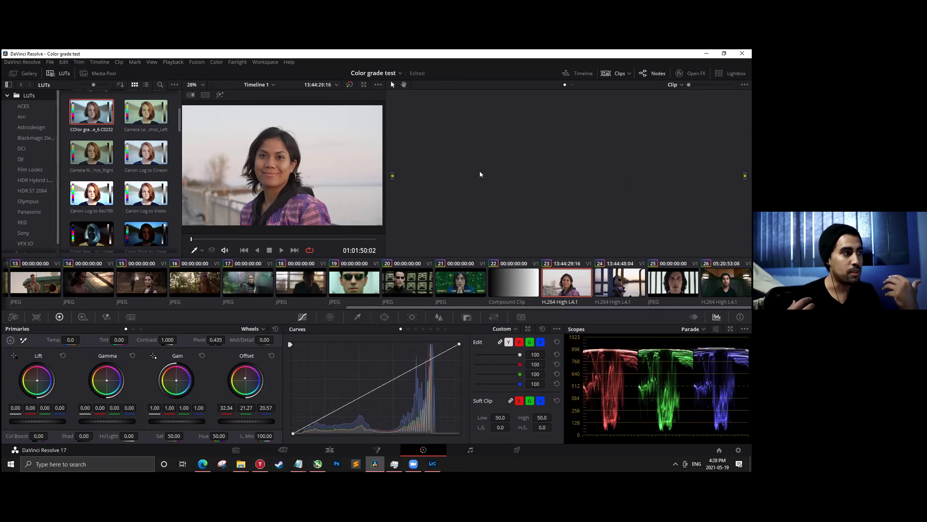
# Show clip 26 and highlight its complete node tree for review.
pyautogui.press('End')
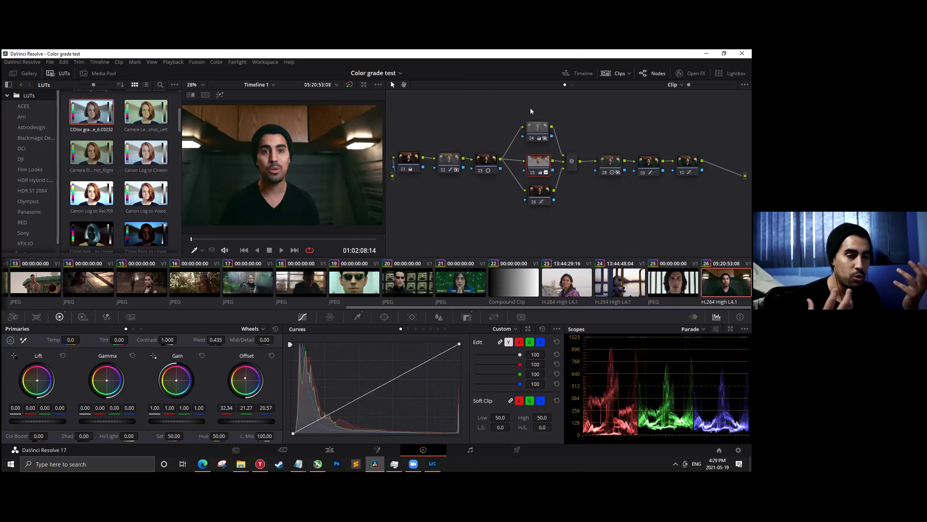
pyautogui.moveTo(639, 207); pyautogui.dragTo(698, 238)
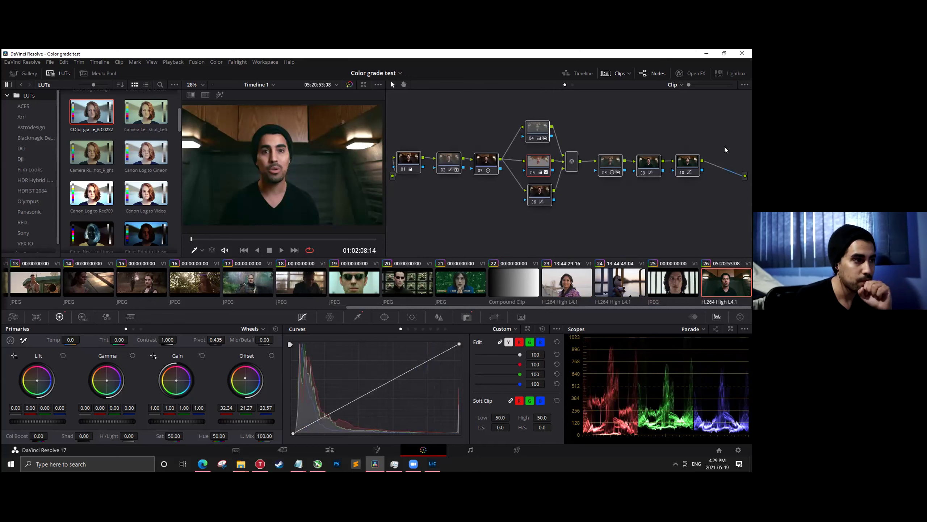
pyautogui.moveTo(699, 121); pyautogui.dragTo(428, 195)
pyautogui.click(469, 218)
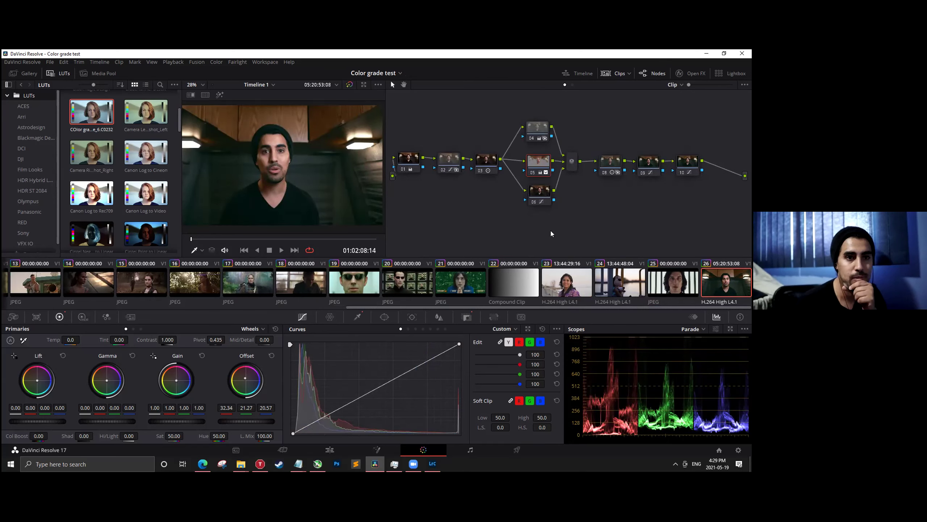
# Move clip 23's single node 01 closer to the source input in the node graph.
pyautogui.click(577, 287)
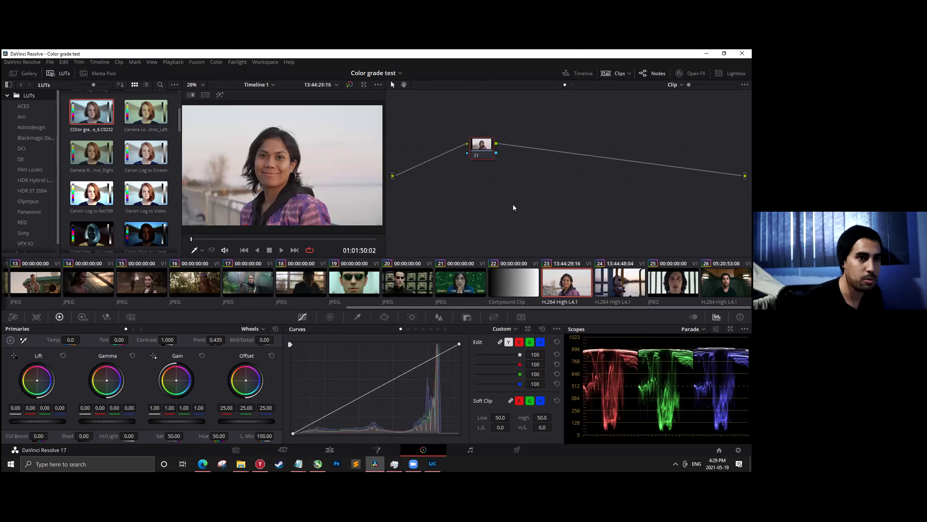
pyautogui.moveTo(477, 151); pyautogui.dragTo(437, 174)
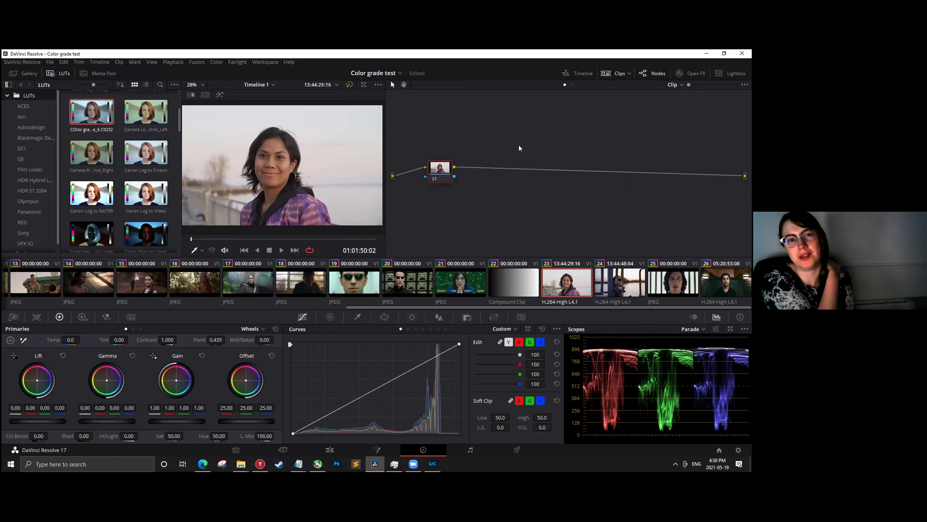
# Examine the adjustments in nodes 01, 10, 02 and 03 of clip 26's node tree.
pyautogui.click(715, 276)
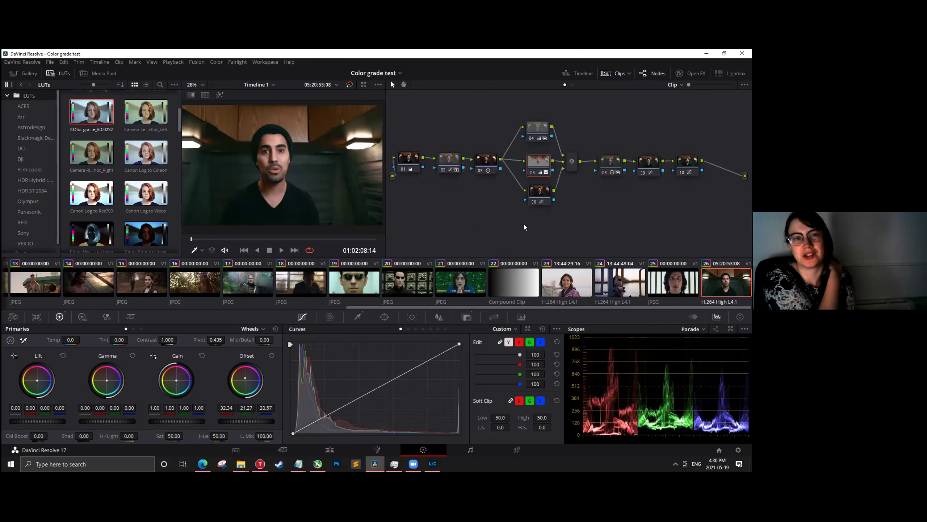
pyautogui.click(430, 174)
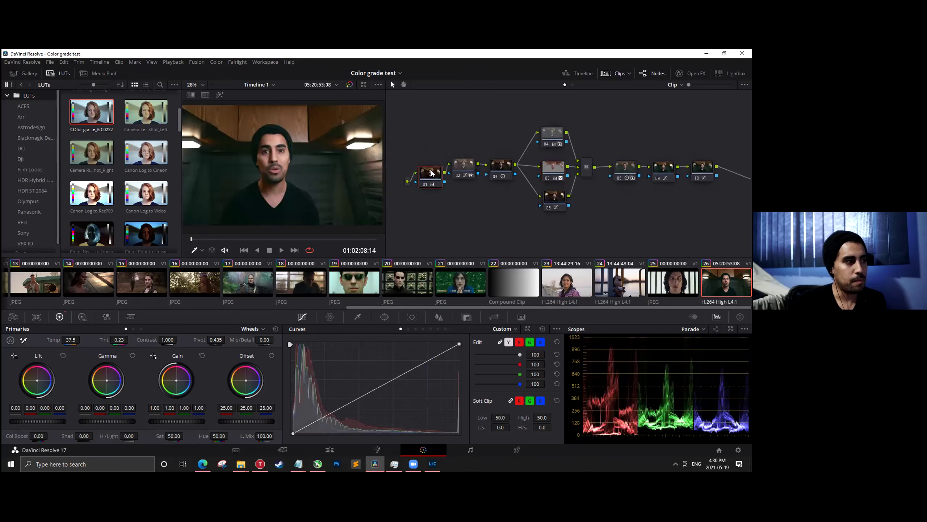
pyautogui.click(703, 181)
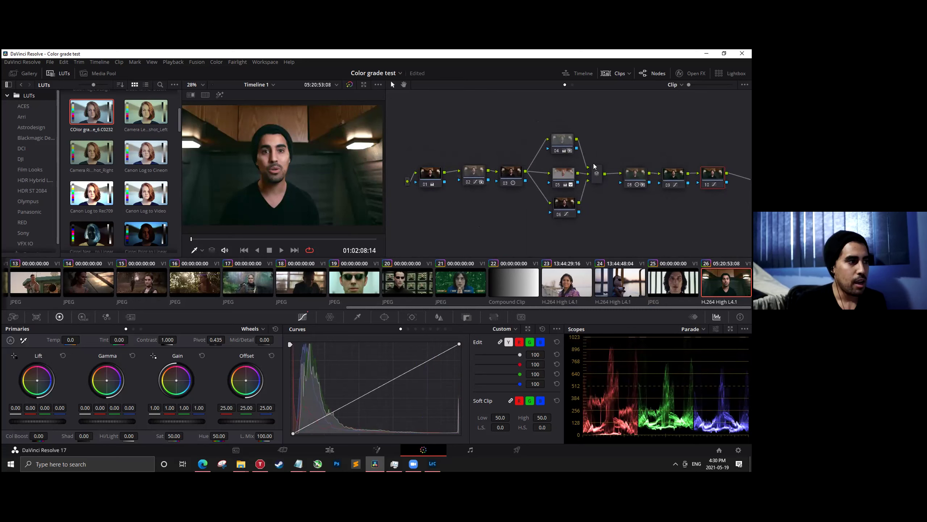
pyautogui.click(467, 172)
pyautogui.click(439, 178)
pyautogui.click(474, 176)
pyautogui.click(427, 177)
pyautogui.click(472, 176)
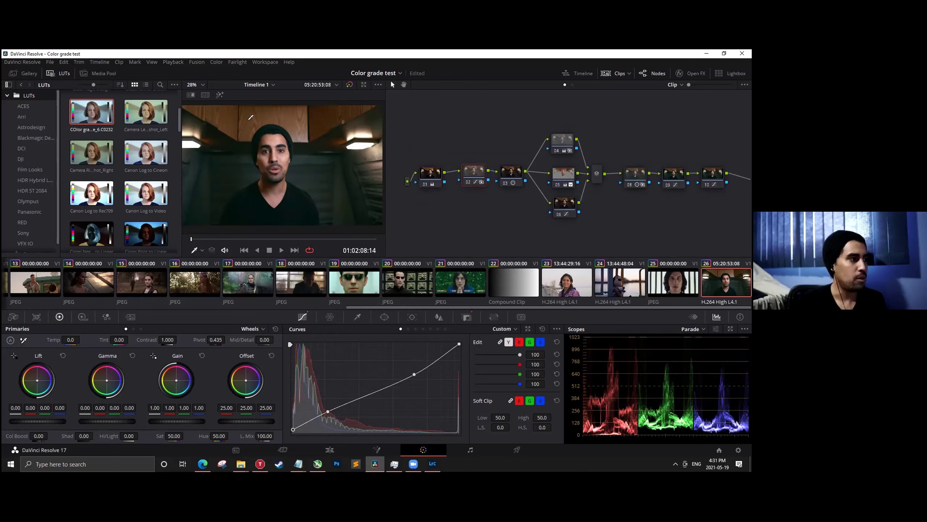
pyautogui.click(510, 173)
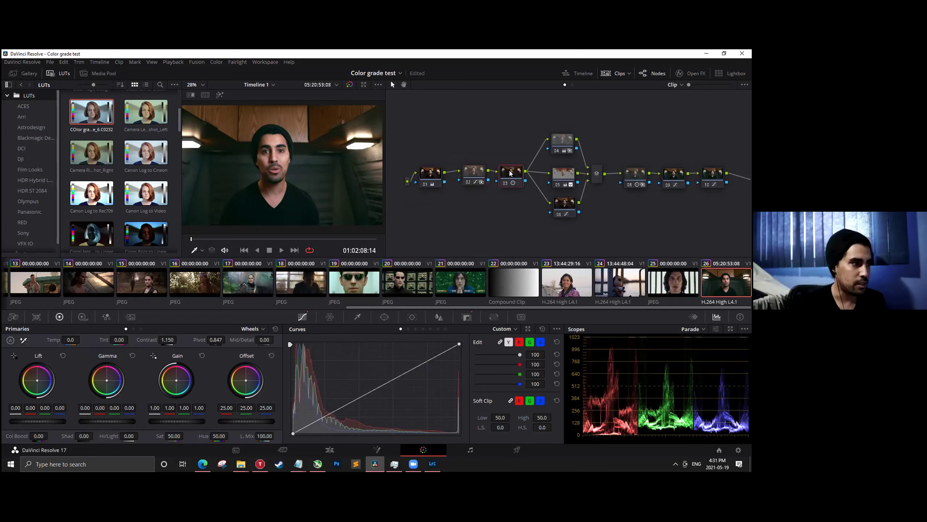
# Examine the adjustments in clip 26's parallel nodes 04, 05 and 06, followed by nodes 08 and 09.
pyautogui.moveTo(563, 107); pyautogui.dragTo(553, 228)
pyautogui.click(559, 142)
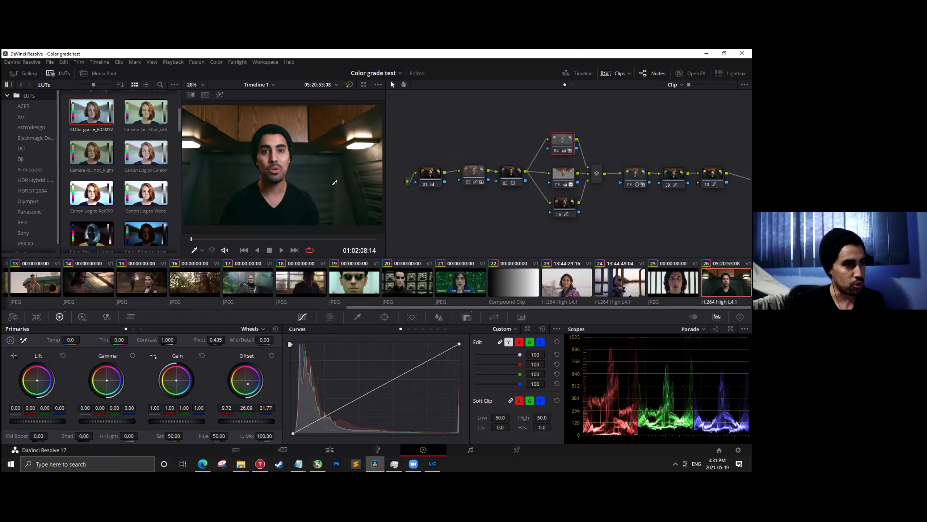
pyautogui.click(560, 179)
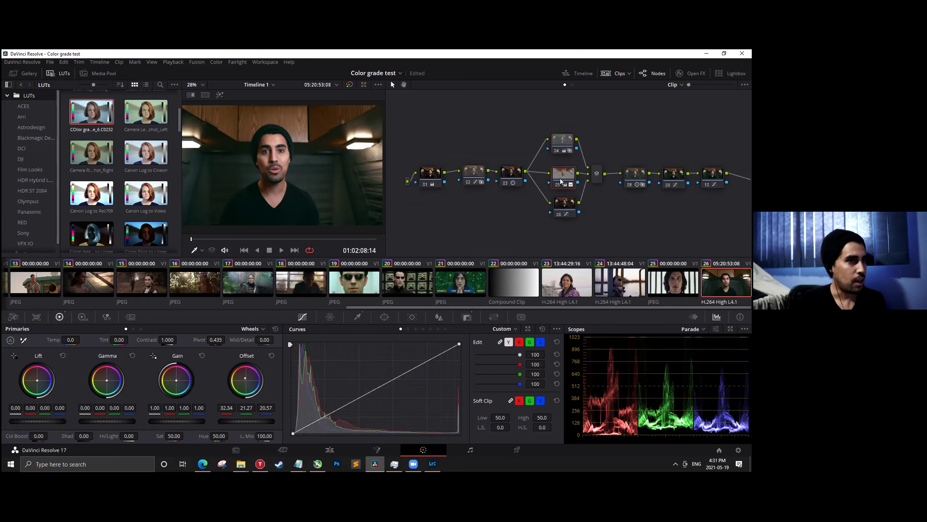
pyautogui.click(562, 207)
pyautogui.moveTo(561, 212)
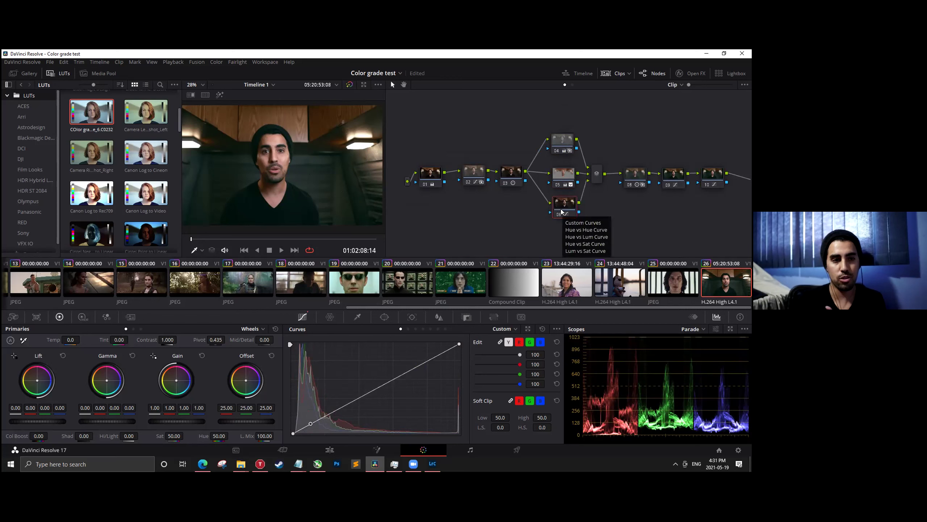
pyautogui.click(635, 175)
pyautogui.moveTo(624, 179)
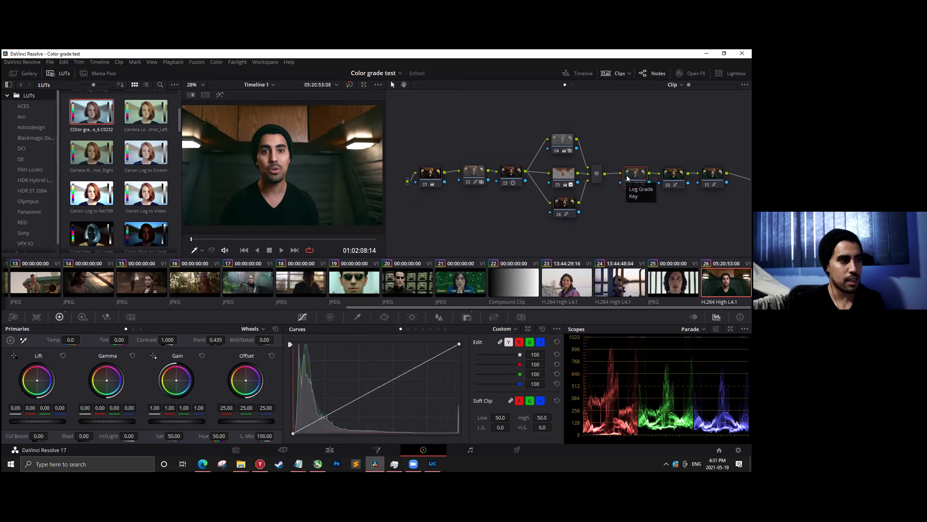
pyautogui.click(675, 176)
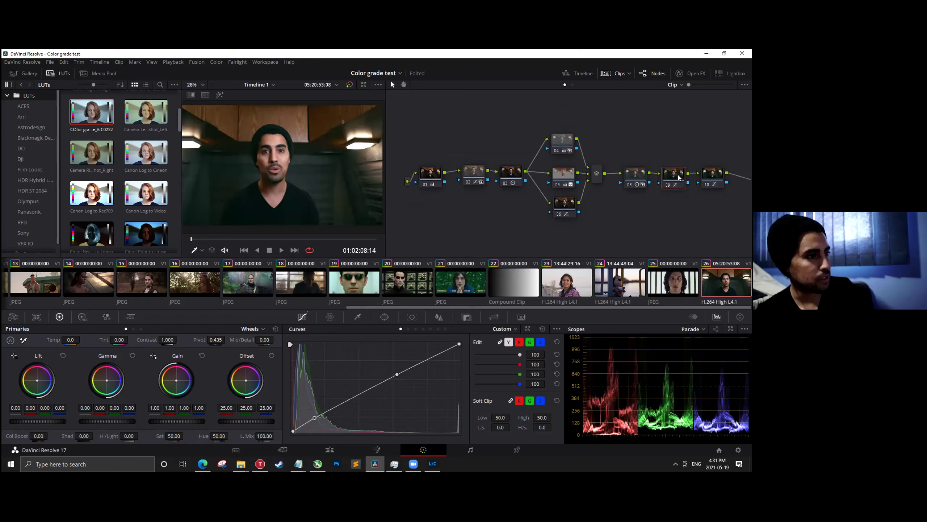
# Compare clip 26 in the viewer and the expanded four-scope window with nodes 09 and 10 disabled and re-enabled.
pyautogui.hotkey('ctrl', 'd')
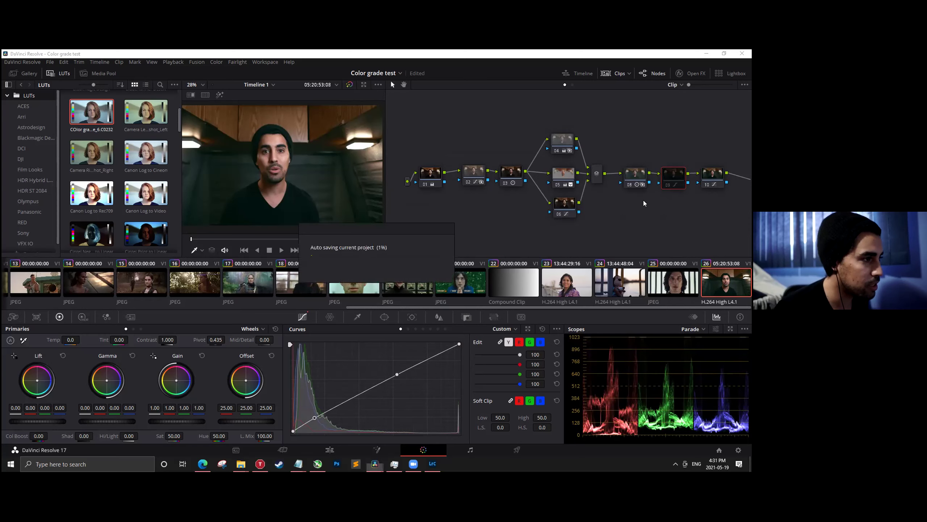
pyautogui.click(731, 329)
pyautogui.hotkey('ctrl', 'd')
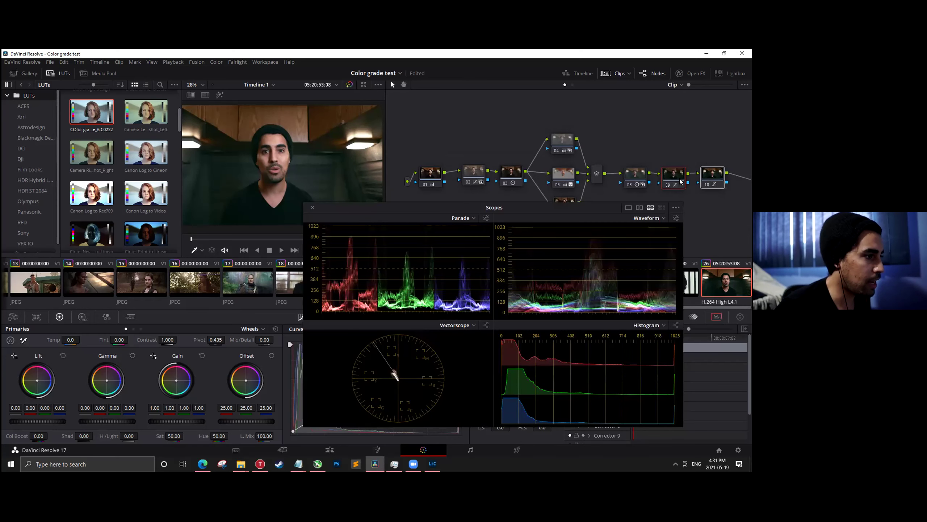
pyautogui.hotkey('ctrl', 'd')
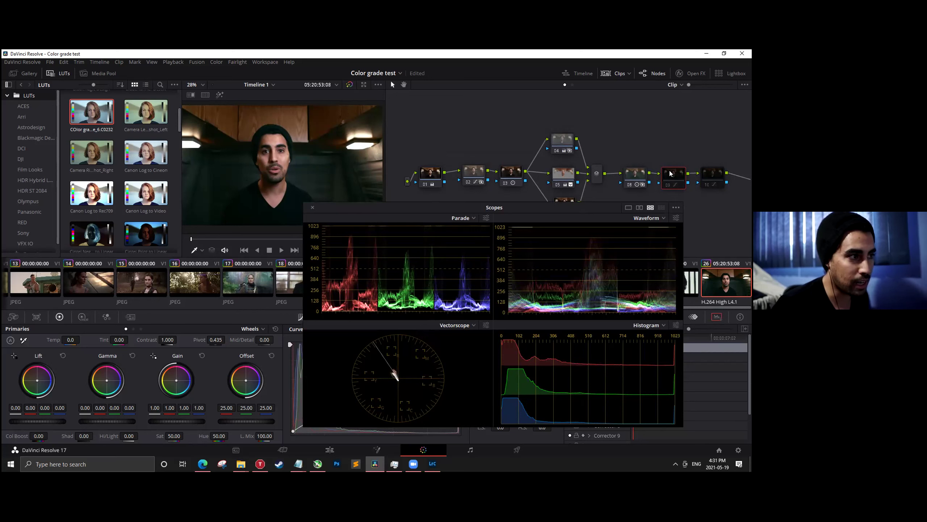
pyautogui.hotkey('ctrl', 'd')
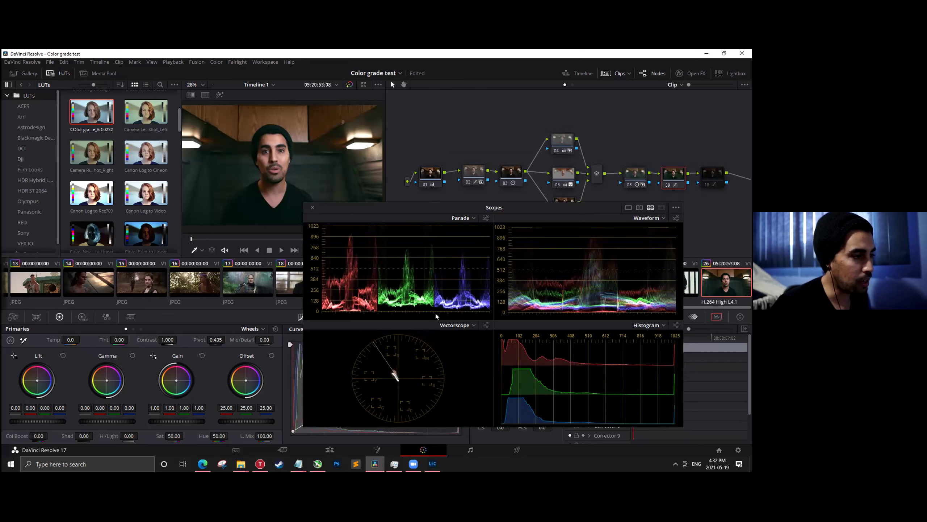
pyautogui.click(709, 175)
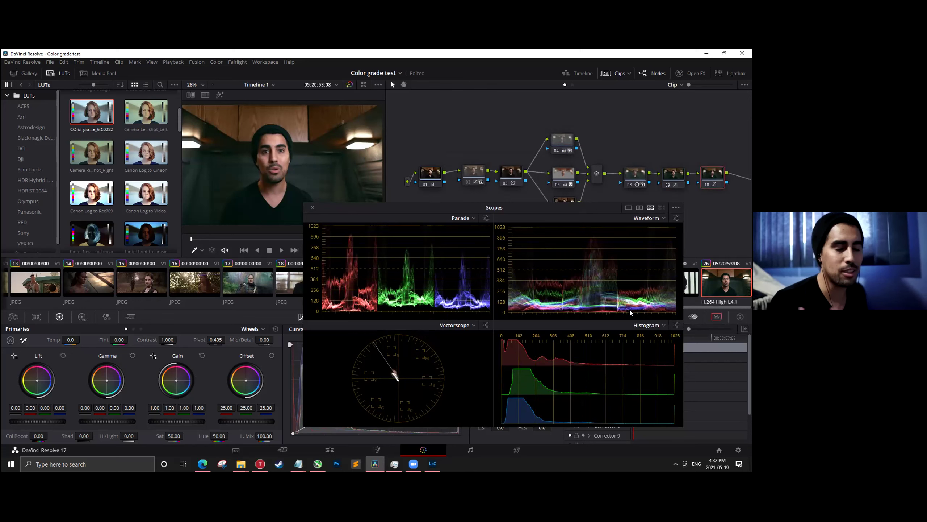
pyautogui.click(673, 175)
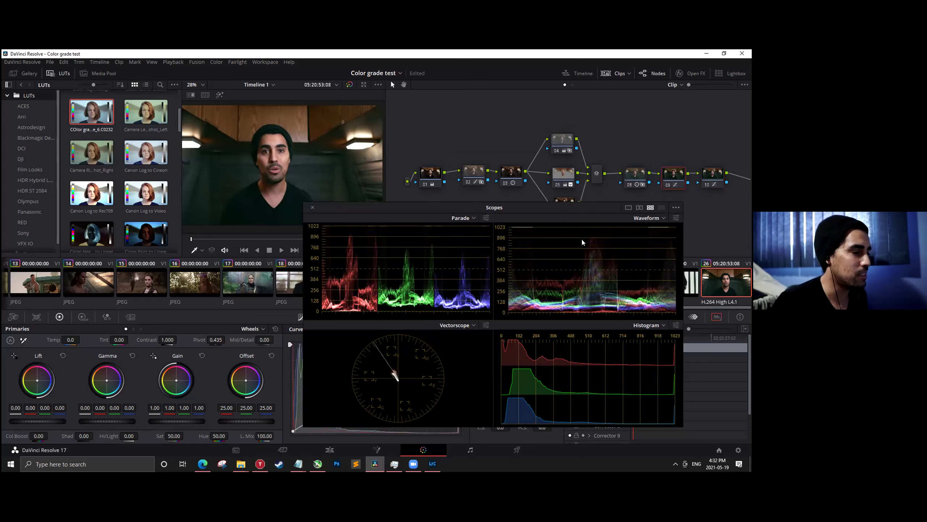
# Reposition the Scopes window below the node tree and review clip 26's nodes from 03 through 10.
pyautogui.moveTo(570, 206); pyautogui.dragTo(512, 200)
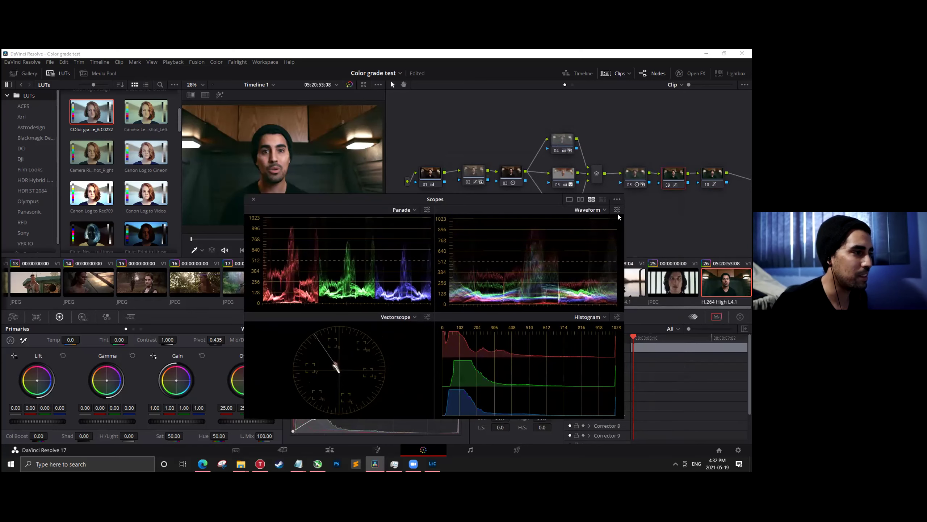
pyautogui.moveTo(360, 209); pyautogui.dragTo(505, 211)
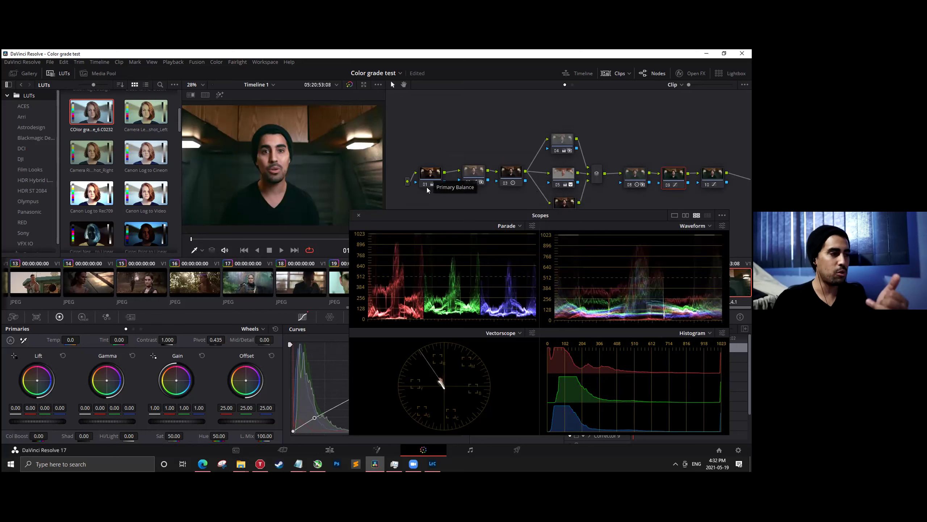
pyautogui.click(510, 173)
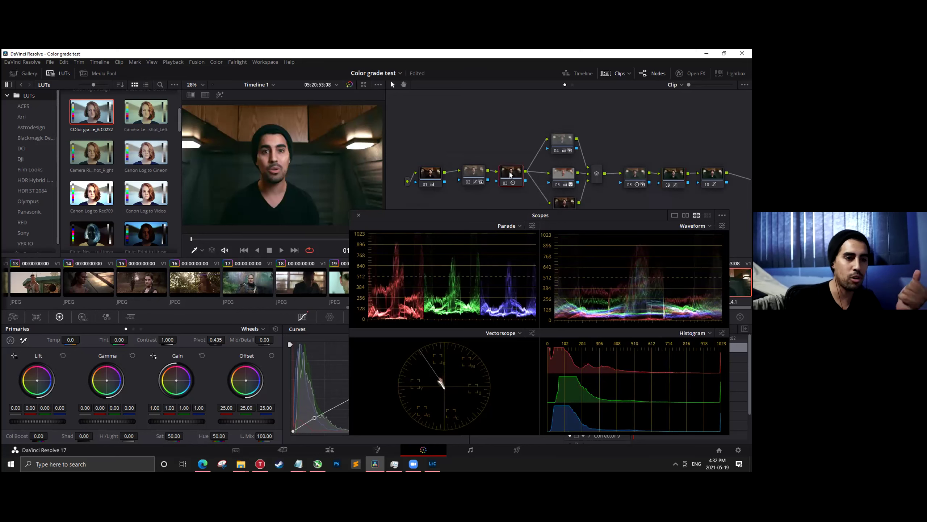
pyautogui.click(558, 139)
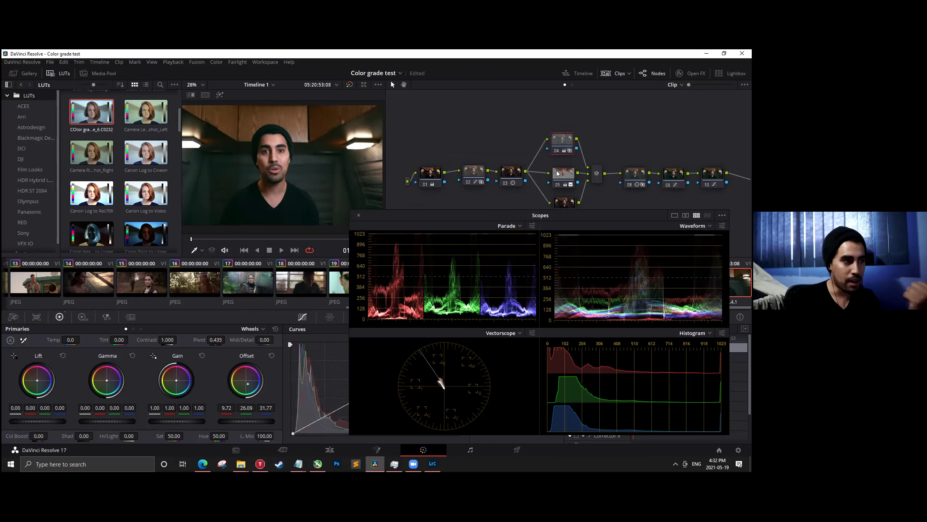
pyautogui.click(561, 177)
pyautogui.click(556, 206)
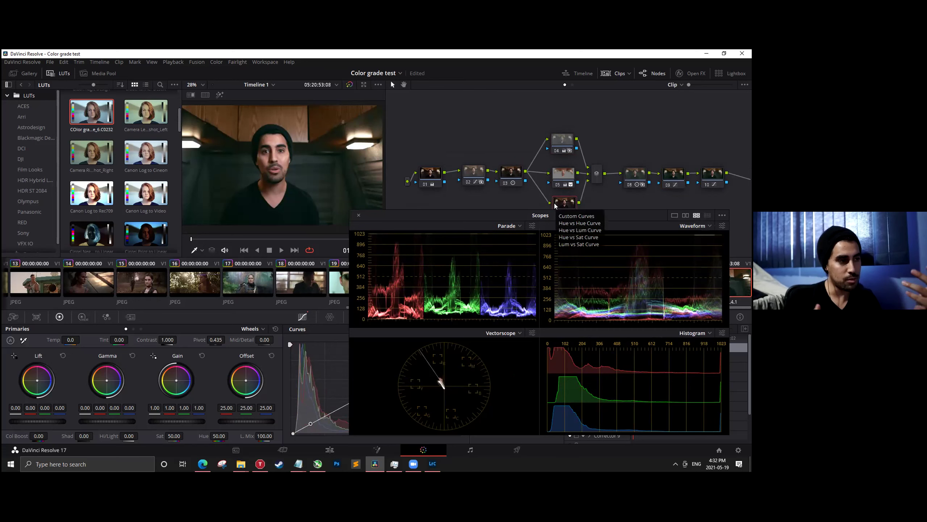
pyautogui.hotkey('ctrl', "'")
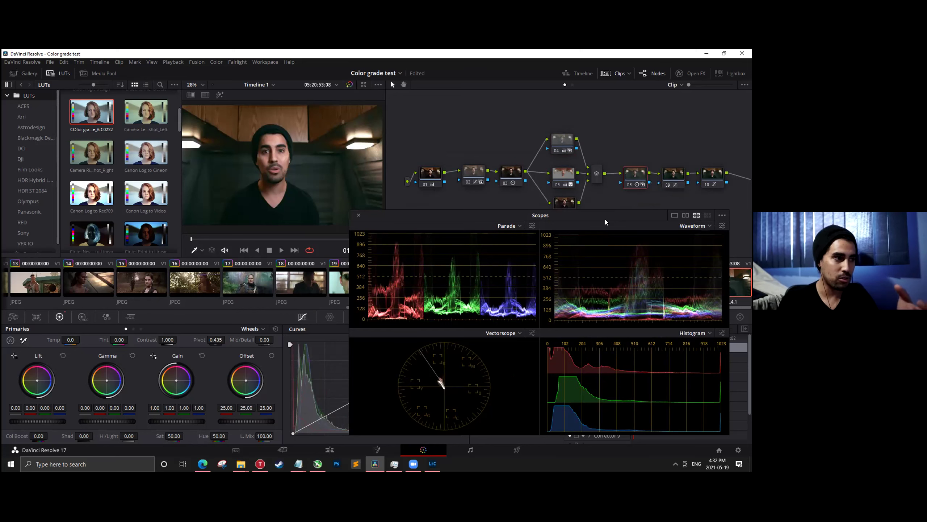
pyautogui.hotkey('shift', "'")
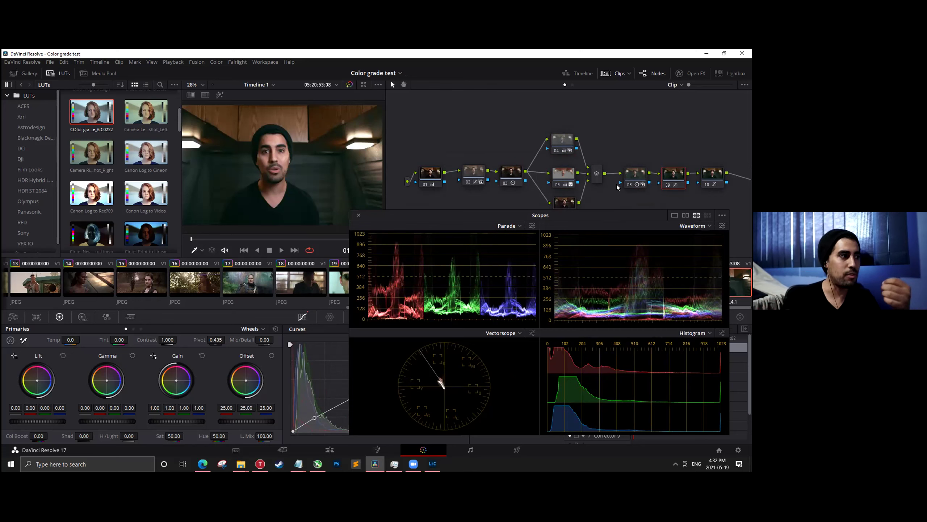
pyautogui.click(711, 184)
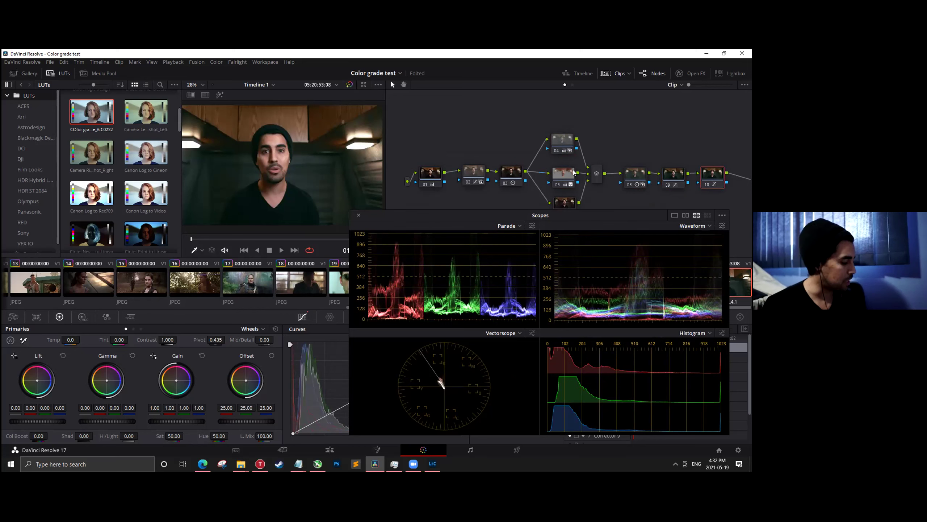
# Add an outside node from node 10, shift its Lift to 0.01 red and 0.01 blue, and close the Scopes window.
pyautogui.hotkey('alt', 'o')
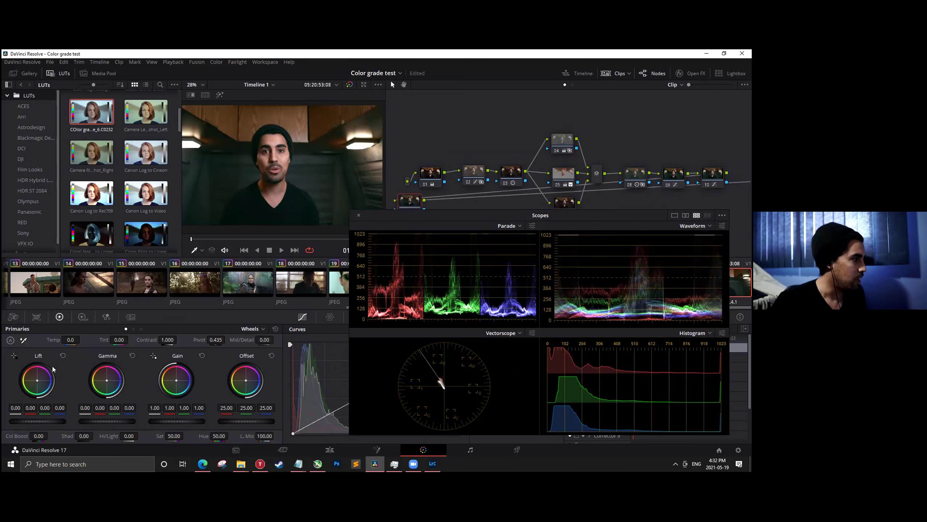
pyautogui.moveTo(31, 383); pyautogui.dragTo(32, 384)
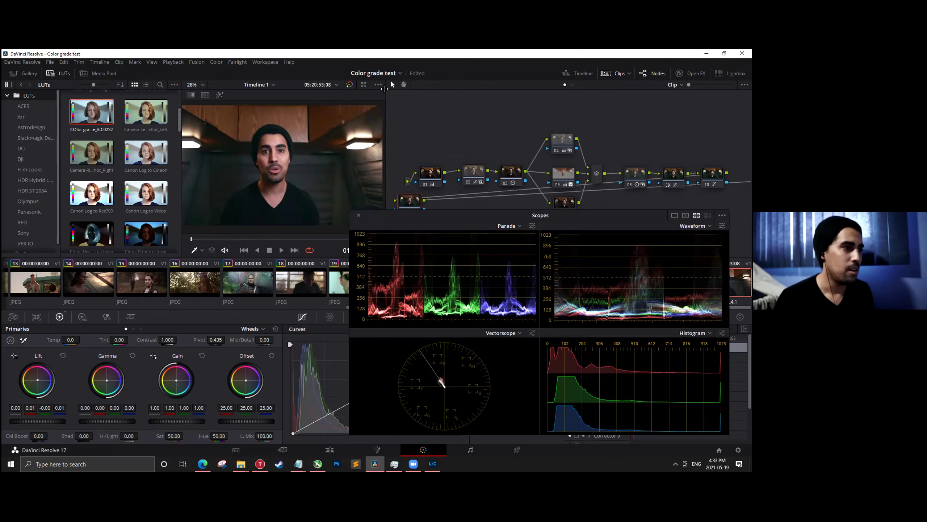
pyautogui.click(359, 215)
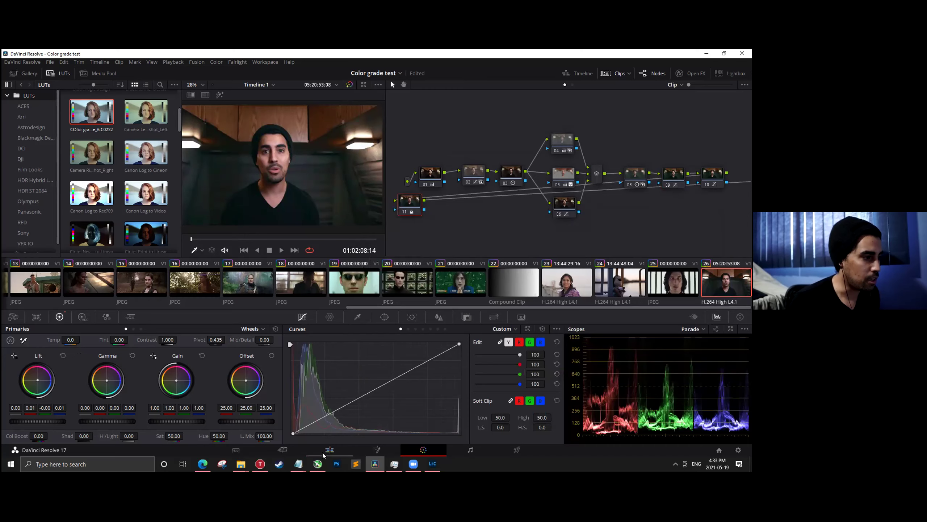
# Switch to the edit page, show the whole timeline and place the playhead at 01:00:10:00.
pyautogui.click(330, 449)
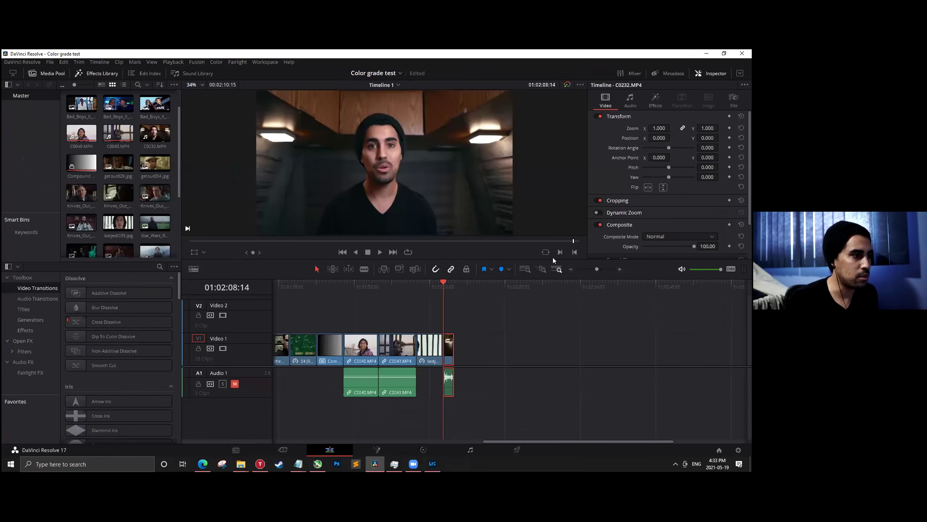
pyautogui.click(570, 268)
pyautogui.click(284, 287)
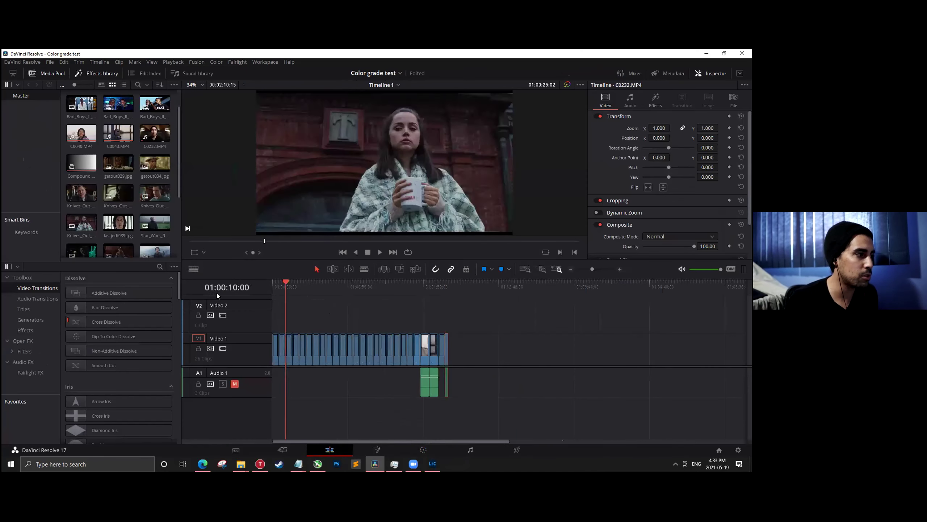
# Move the playhead to the start of the timeline.
pyautogui.press('Home')
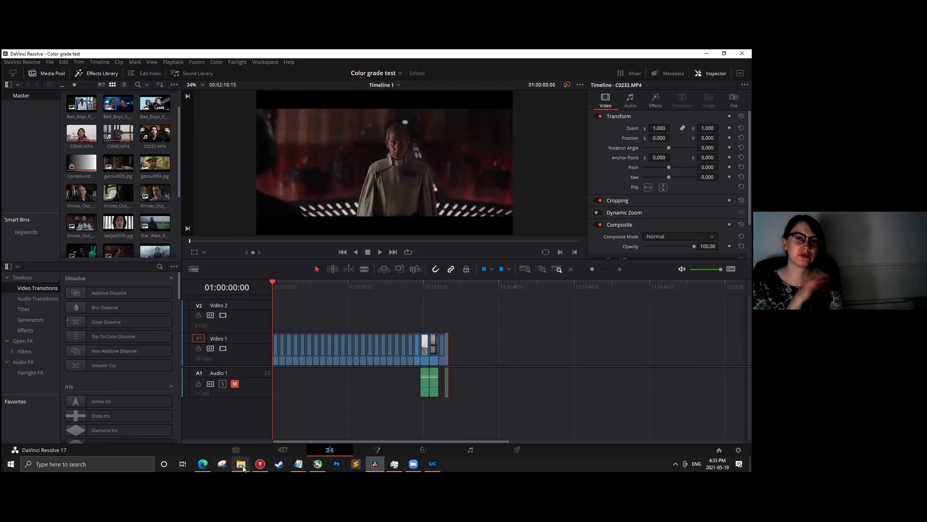
# Switch to File Explorer, go up two levels from the Film Grab folder and open the Sony a7iii project folder.
pyautogui.moveTo(243, 464)
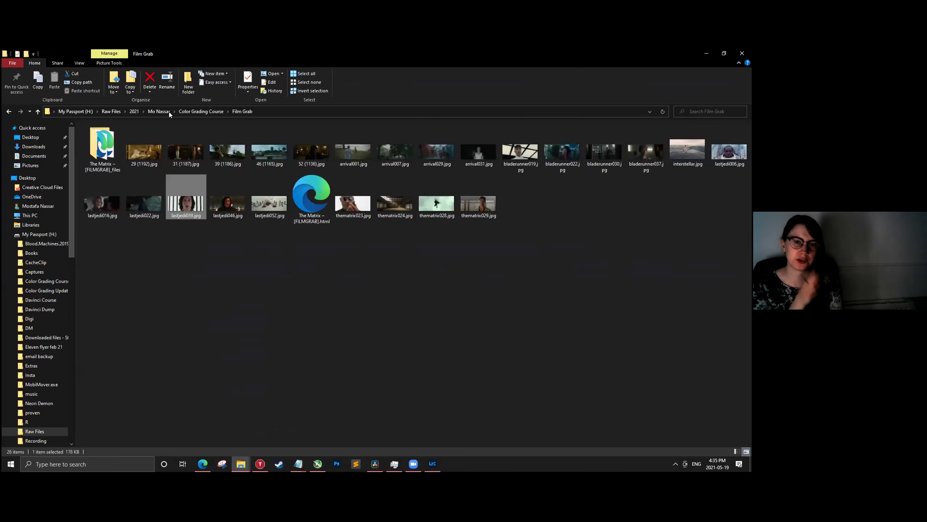
pyautogui.hotkey('alt', 'Up')
pyautogui.hotkey('alt', 'Up')
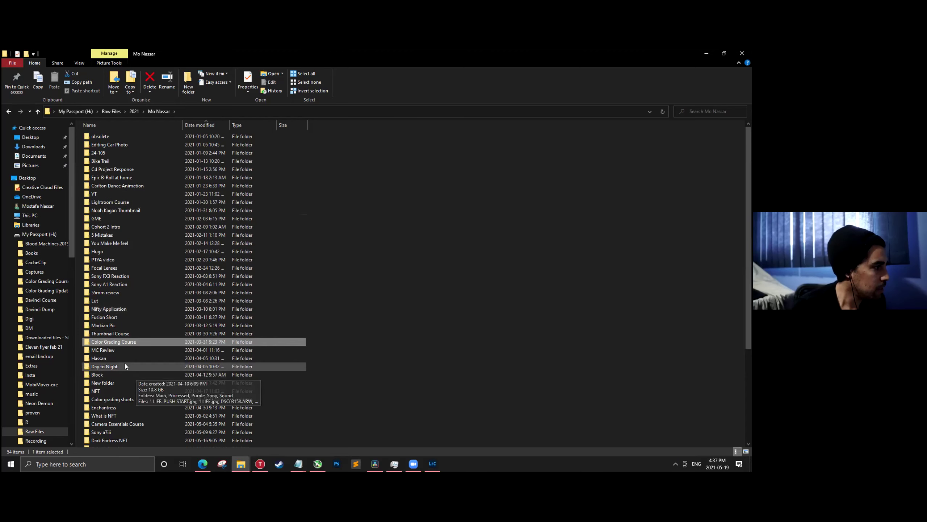
pyautogui.scroll(-1, 121, 359)
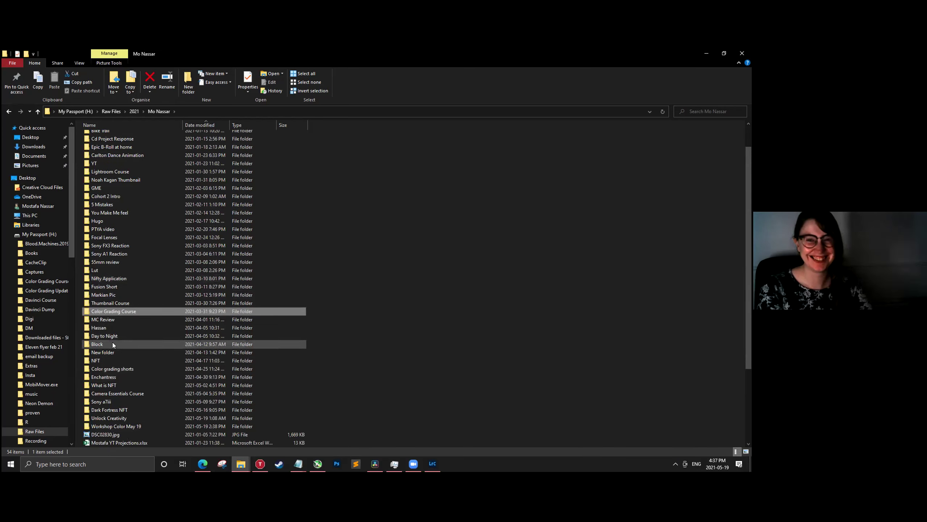
pyautogui.scroll(-1, 132, 365)
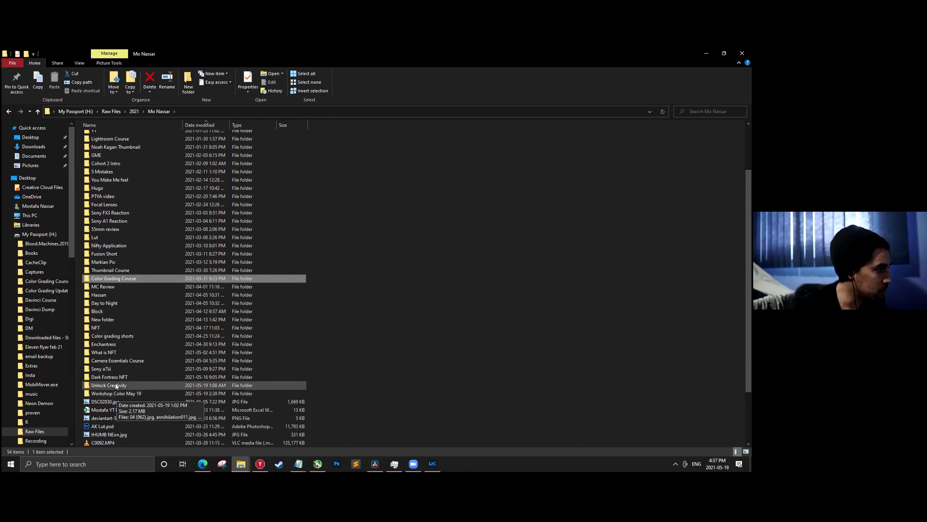
pyautogui.click(108, 369)
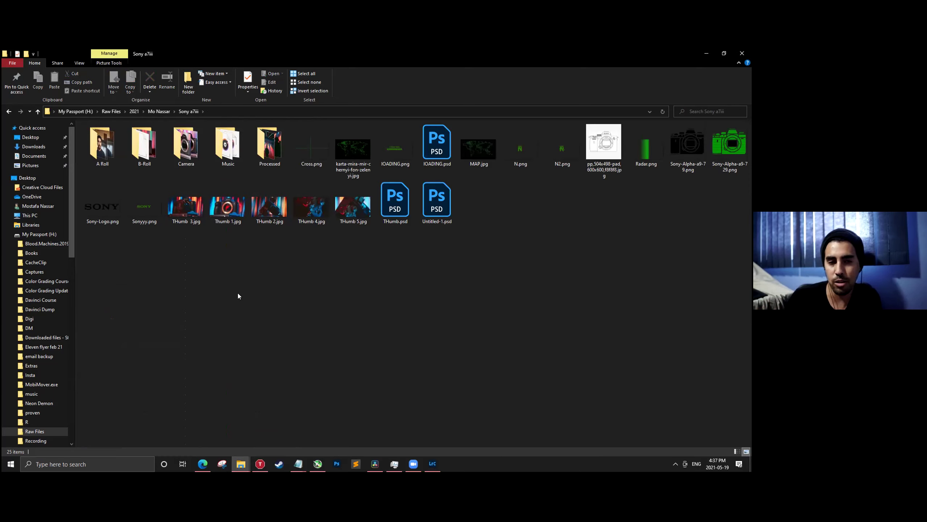
# Review the A Roll, B-Roll, Camera, Music and Processed subfolders of the Sony a7iii project folder.
pyautogui.click(104, 166)
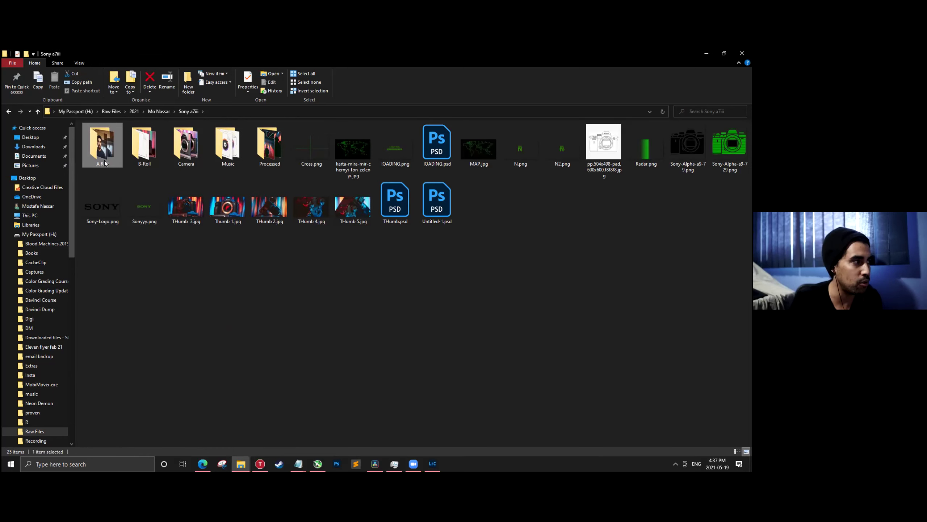
pyautogui.click(141, 156)
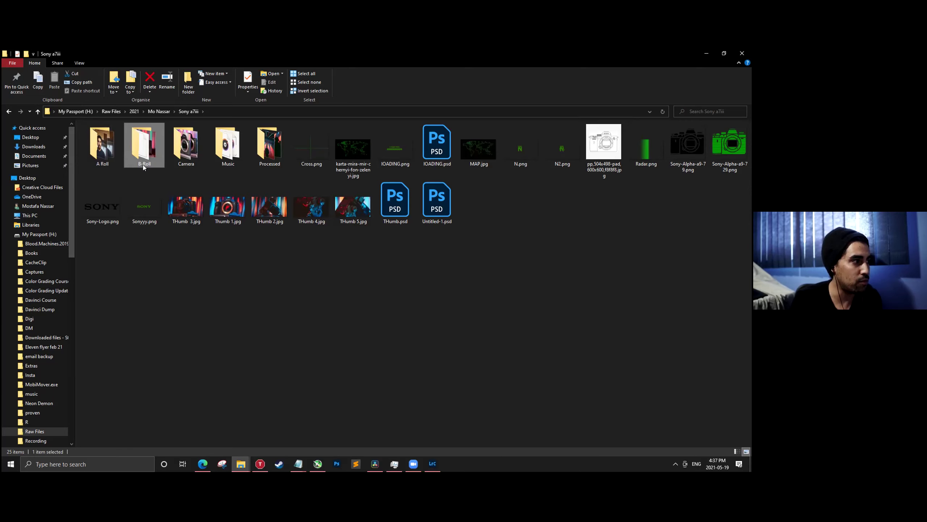
pyautogui.click(225, 160)
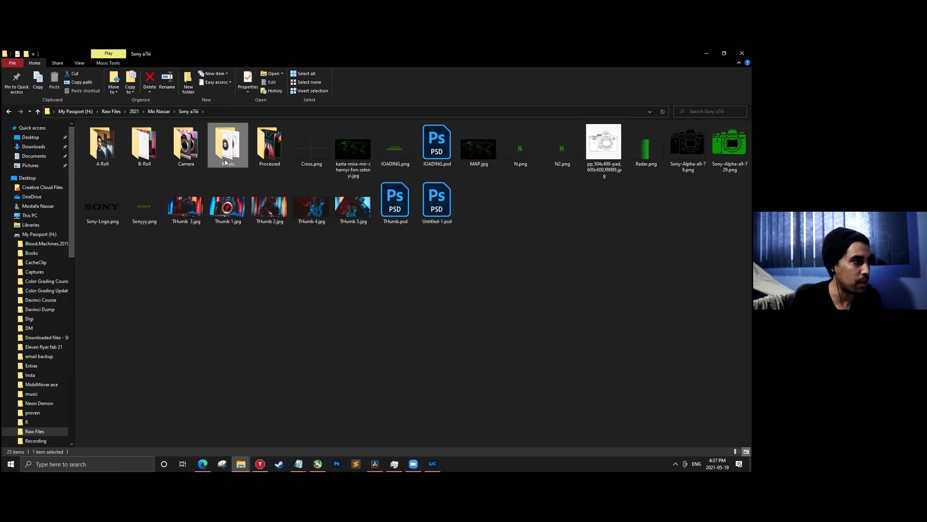
pyautogui.click(267, 158)
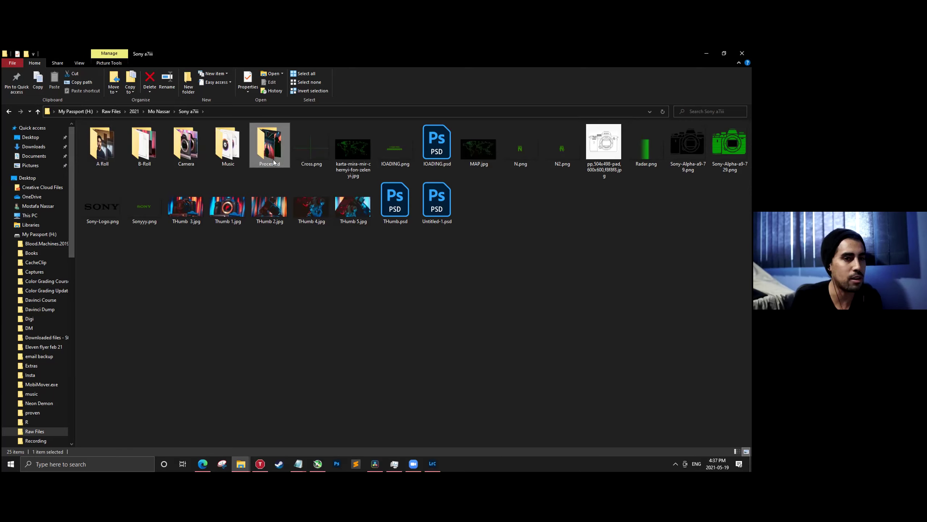
pyautogui.moveTo(274, 161)
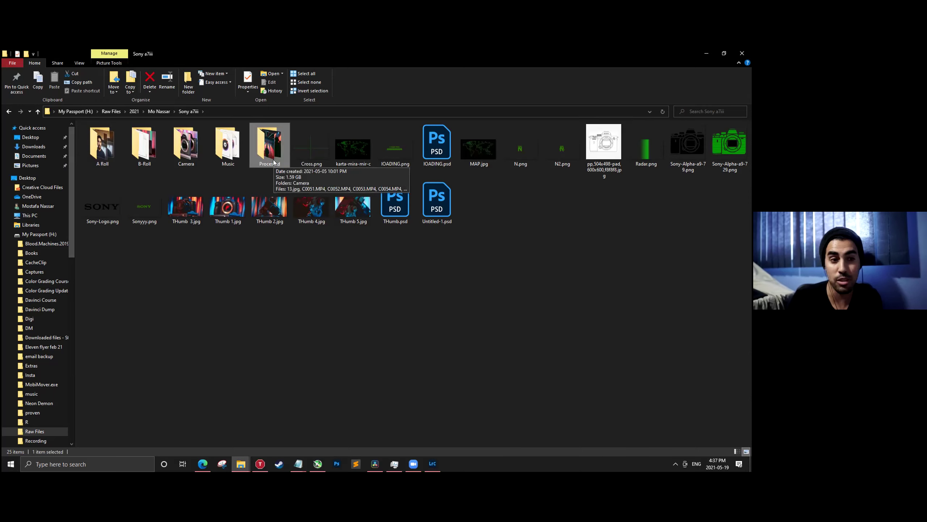
pyautogui.moveTo(186, 158)
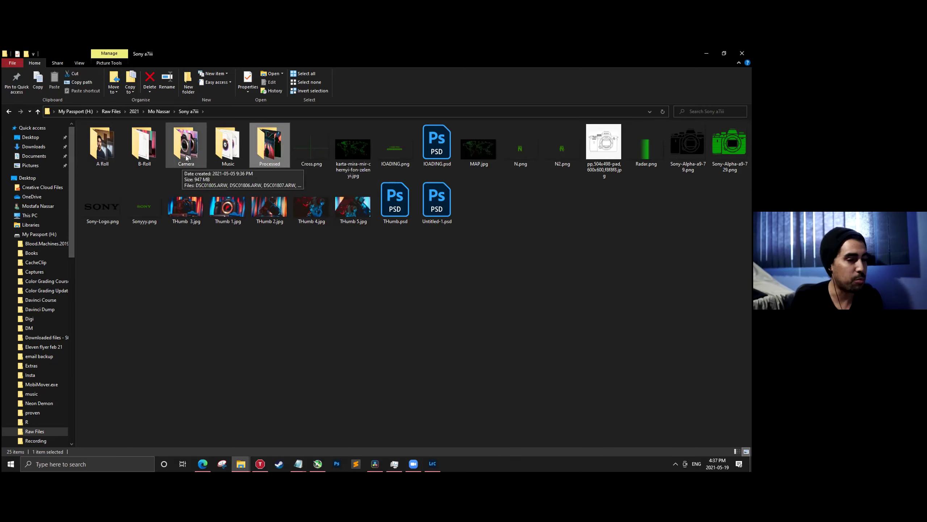
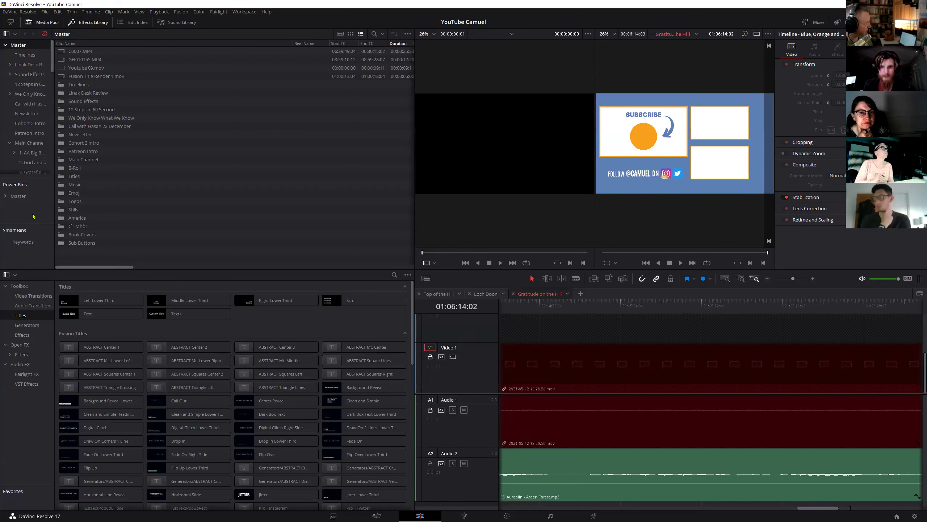
# In the YouTube Camuel project, expand the Master power bin and make the media pool taller.
pyautogui.click(5, 197)
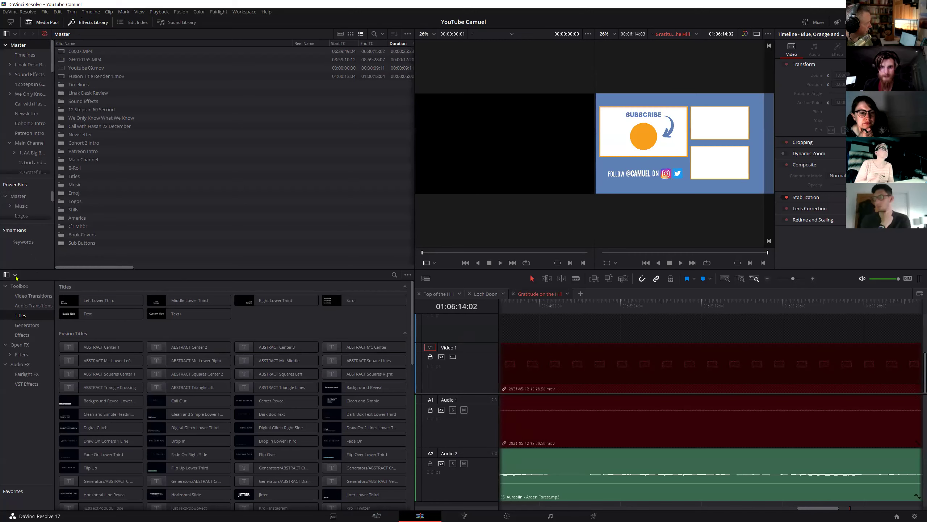
pyautogui.moveTo(27, 269); pyautogui.dragTo(43, 450)
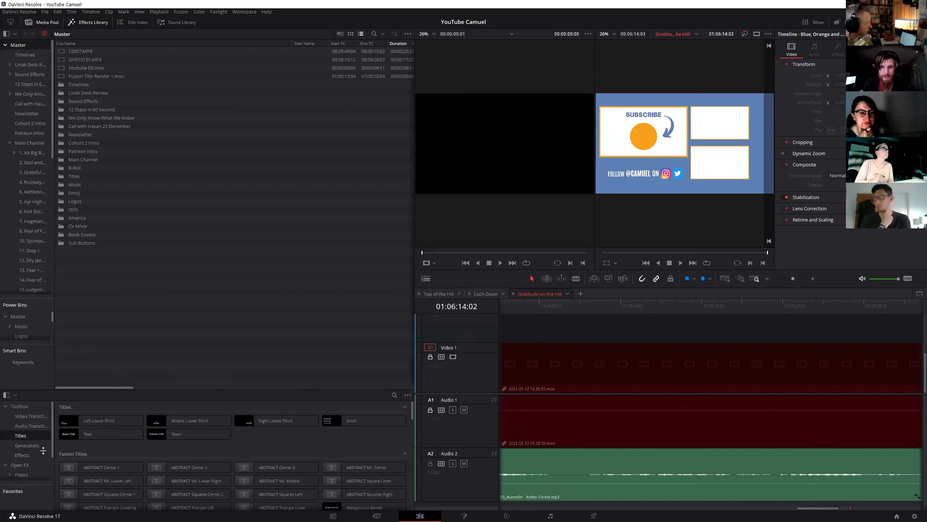
# Open the Beach bin inside the B-Roll power bin and select the Heron (Portrait) clip.
pyautogui.scroll(-2, 31, 335)
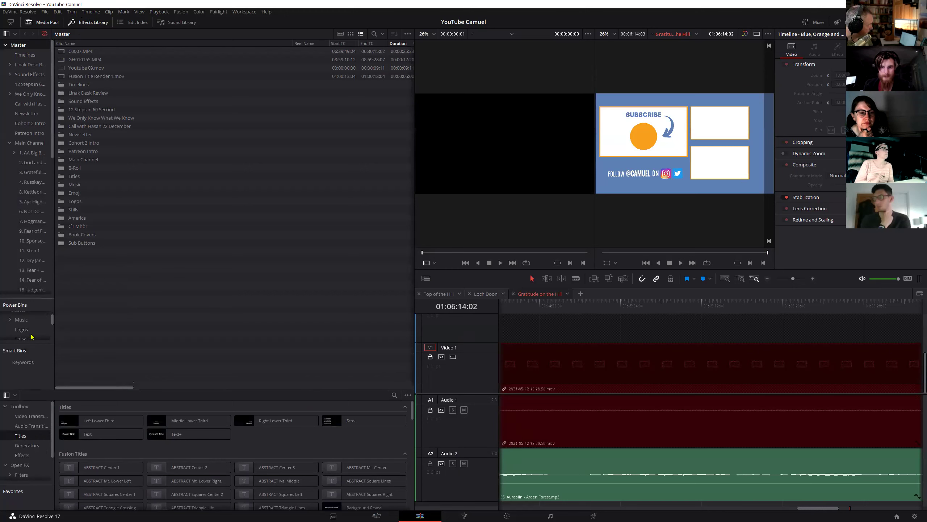
pyautogui.scroll(-2, 32, 336)
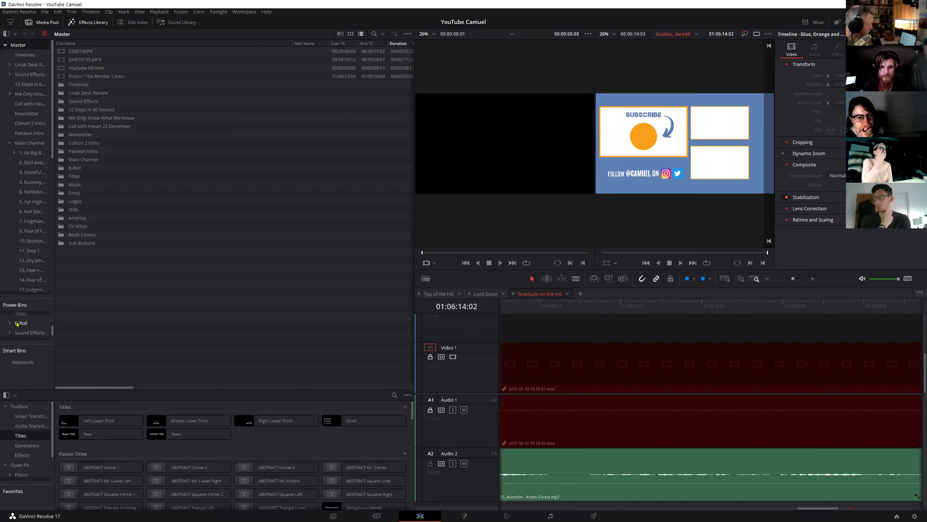
pyautogui.click(20, 323)
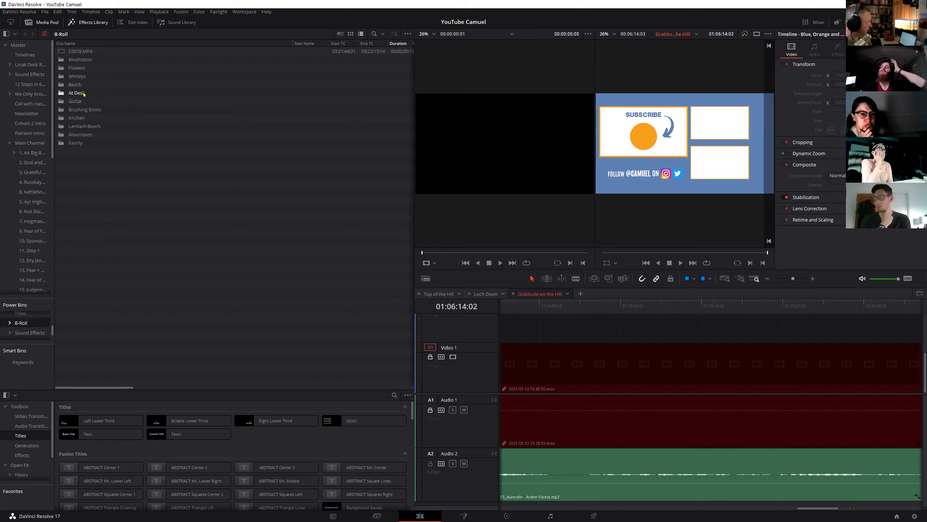
pyautogui.doubleClick(76, 85)
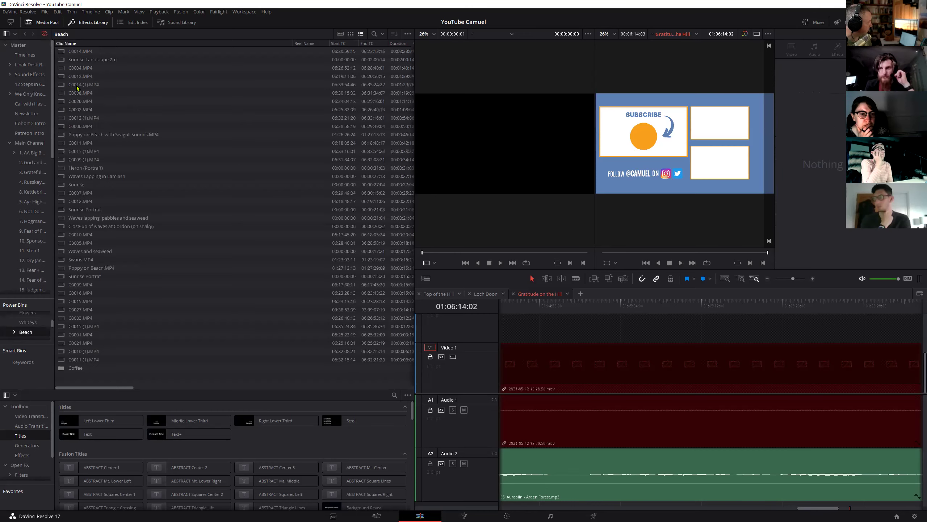
pyautogui.click(101, 168)
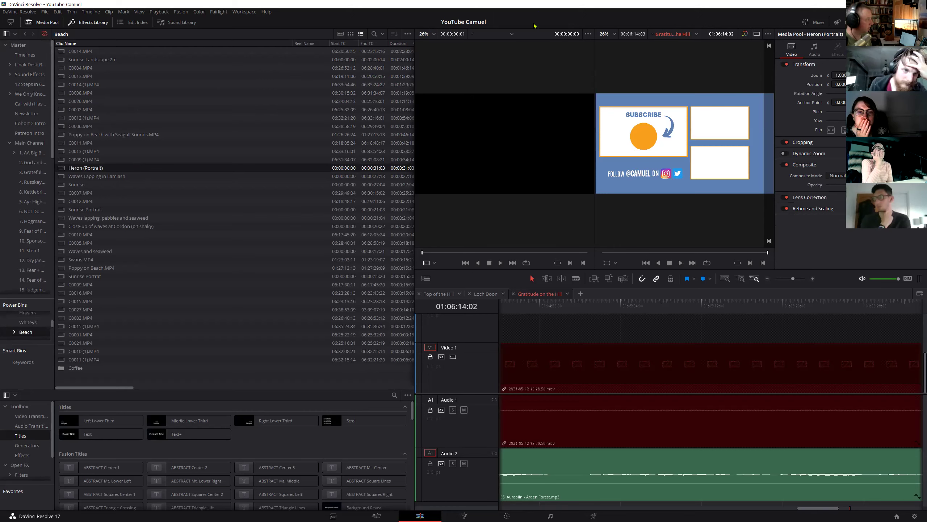
# Search the Beach bin by file name for "clo" and for "bass".
pyautogui.click(374, 34)
pyautogui.write('clo')
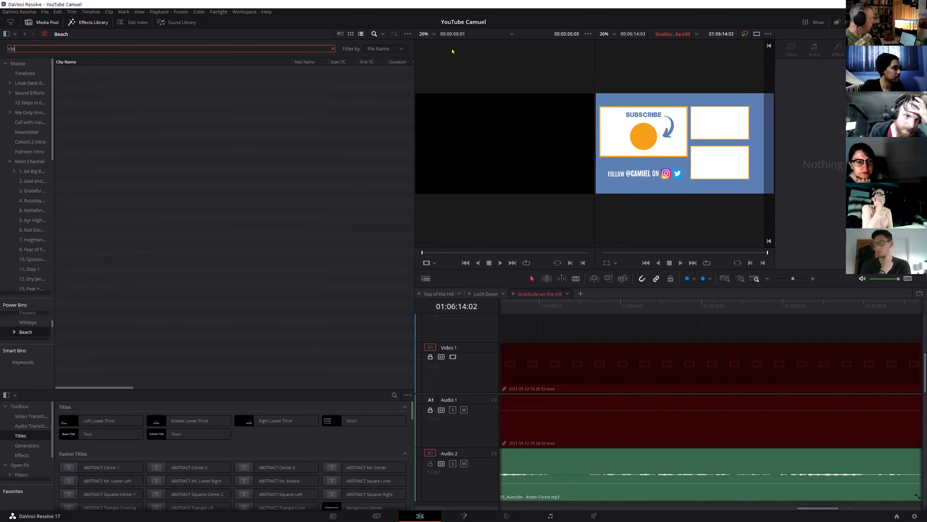
pyautogui.press('BackSpace')
pyautogui.write('bass')
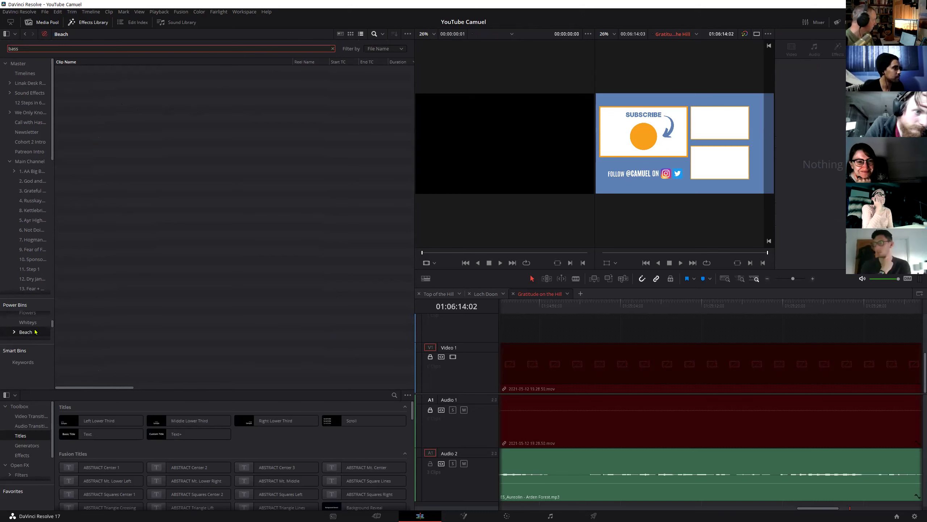
# Go up to the B-Roll power bin and replace the search term with "dog".
pyautogui.scroll(3, 29, 329)
pyautogui.click(26, 331)
pyautogui.click(48, 46)
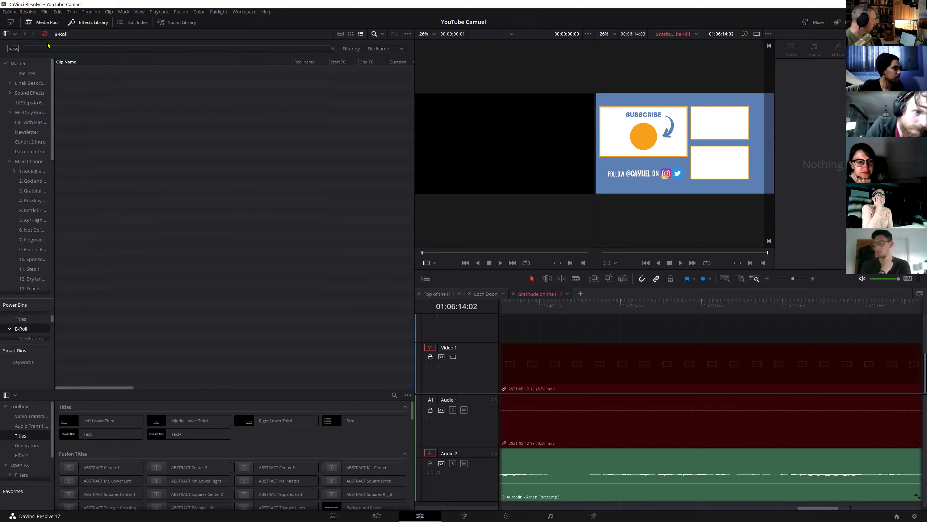
pyautogui.press('BackSpace')
pyautogui.press('BackSpace')
pyautogui.press('BackSpace')
pyautogui.press('BackSpace')
pyautogui.write('d')
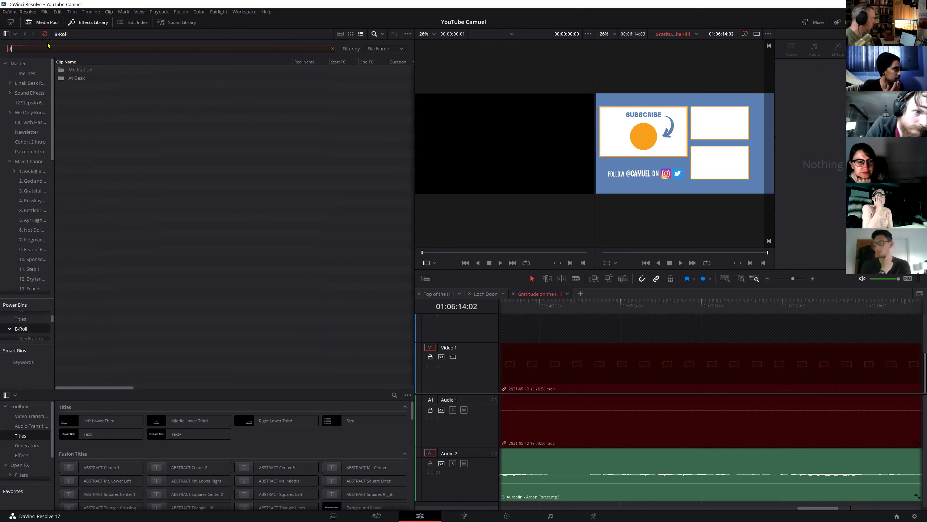
pyautogui.write('ig')
pyautogui.press('BackSpace')
pyautogui.press('BackSpace')
pyautogui.write('og')
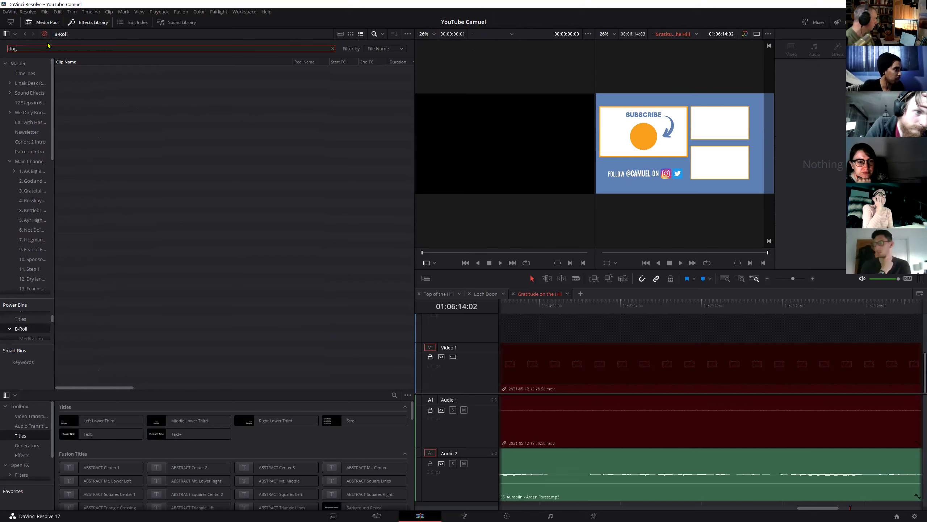
# Select the project's Master bin and search it for "dogs".
pyautogui.click(40, 62)
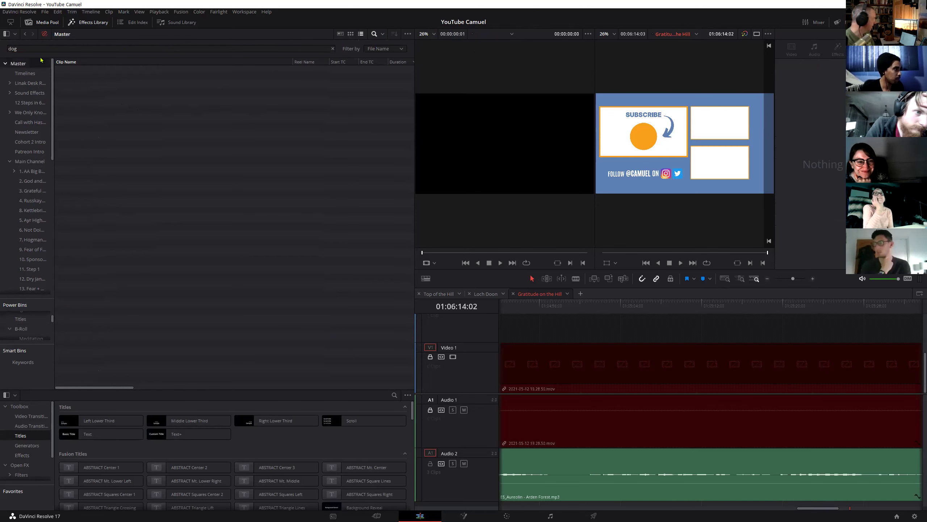
pyautogui.click(39, 47)
pyautogui.write('s')
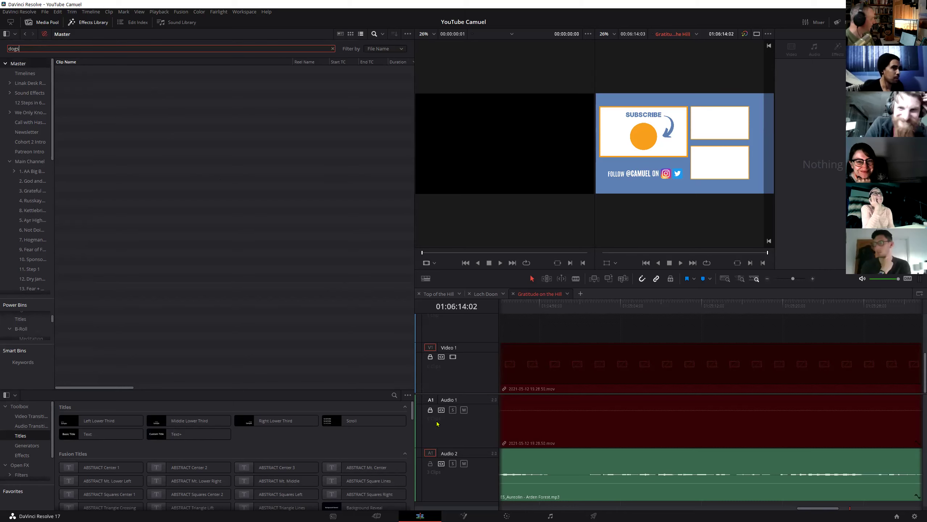
# Switch to the media page, open the Lamlash Beach bin inside the B-Roll power bin and select GH010145.MP4.
pyautogui.click(333, 516)
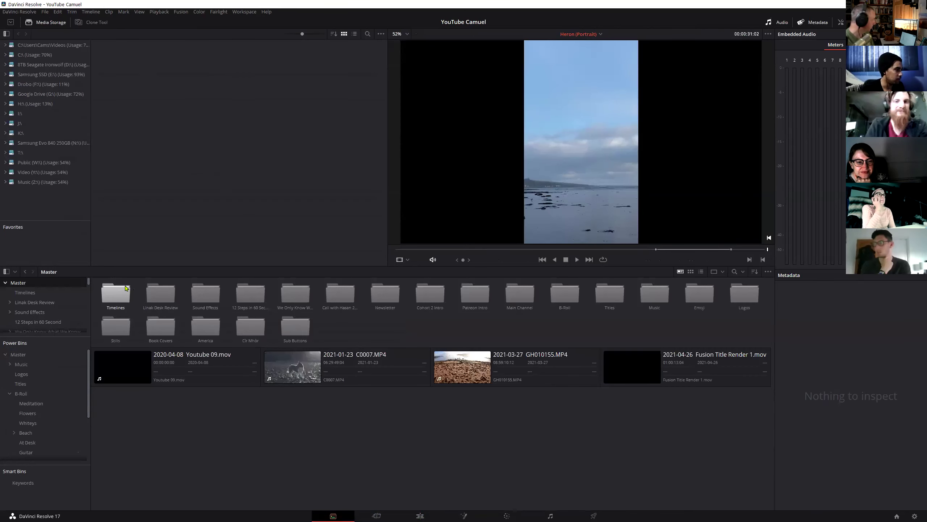
pyautogui.scroll(-1, 69, 311)
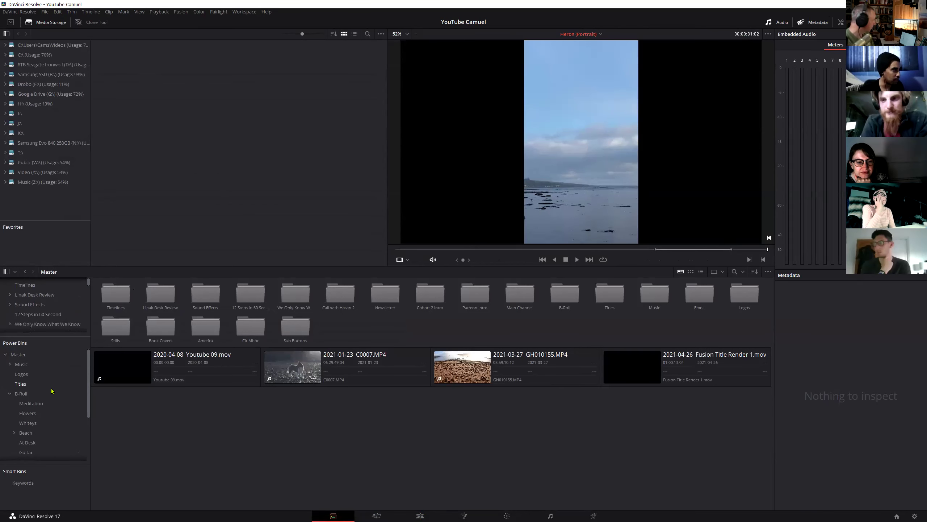
pyautogui.click(21, 393)
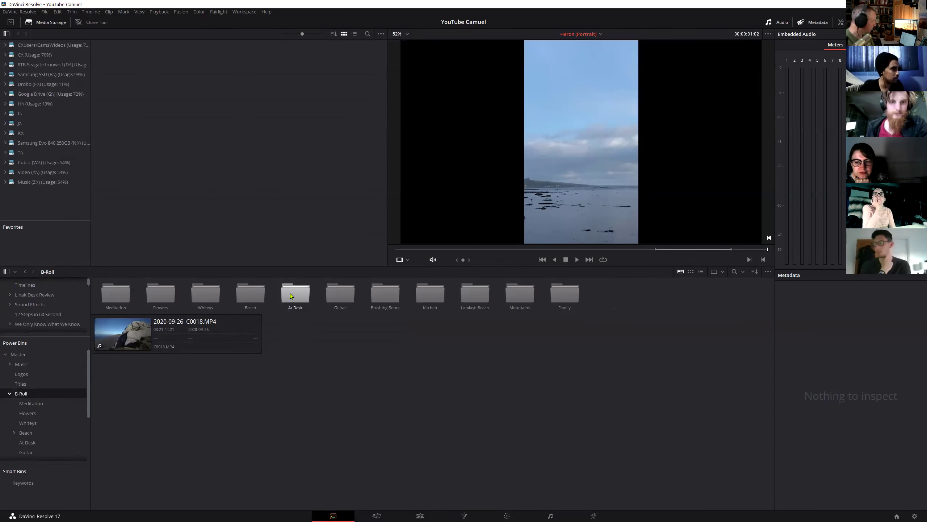
pyautogui.doubleClick(475, 296)
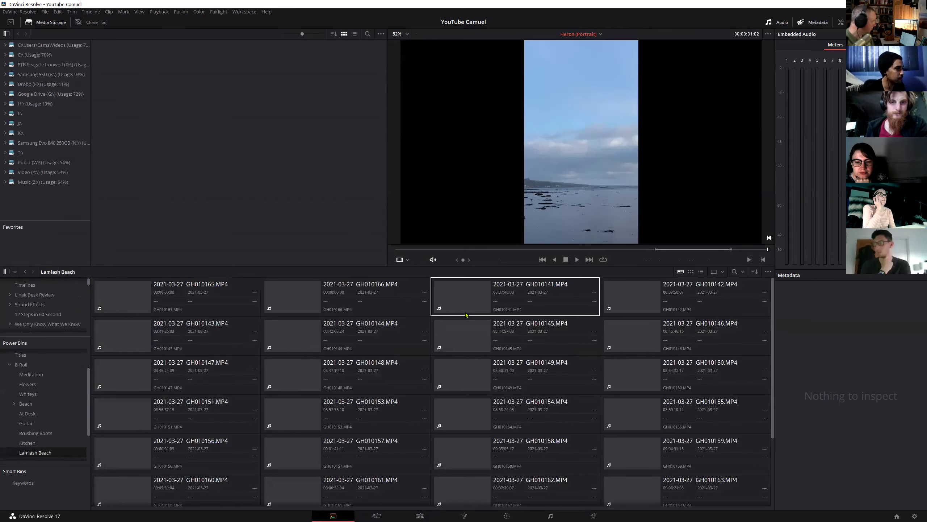
pyautogui.click(460, 333)
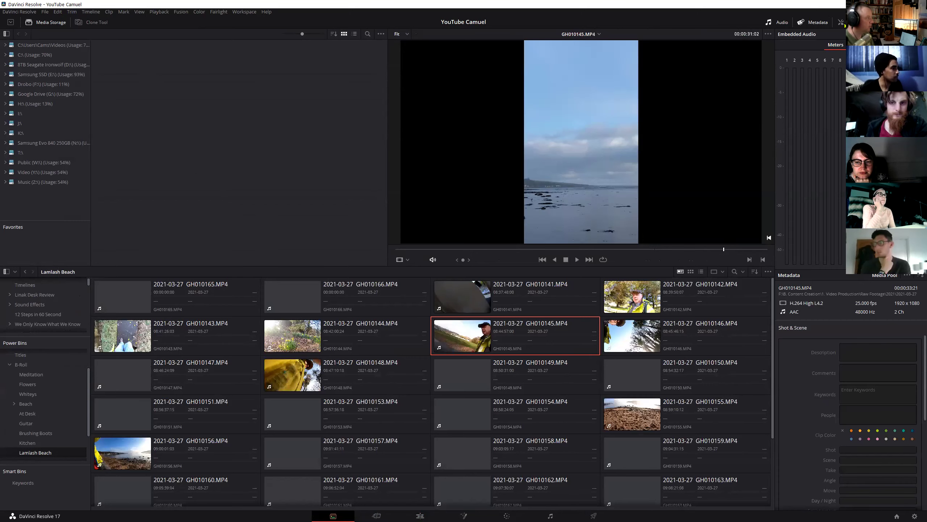
# Switch to the edit page, open the Beach power bin and clear the "dogs" search.
pyautogui.click(417, 512)
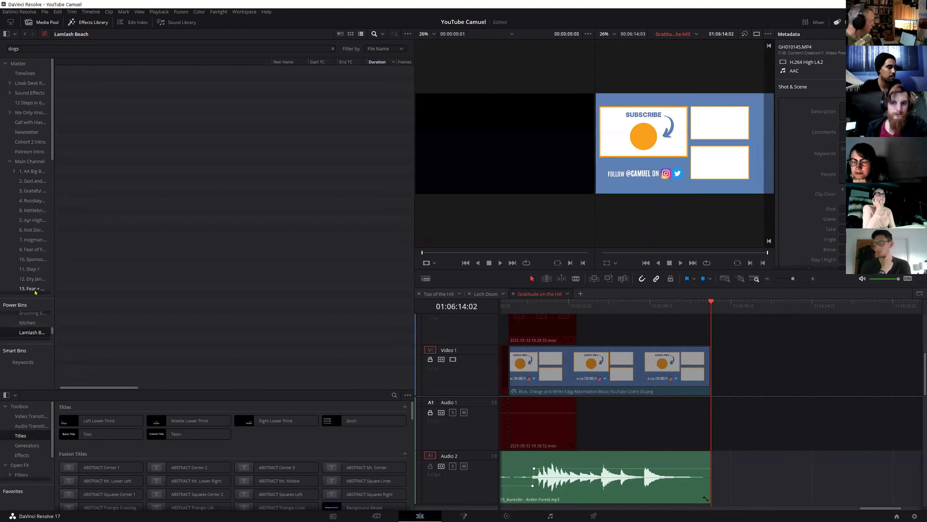
pyautogui.doubleClick(33, 331)
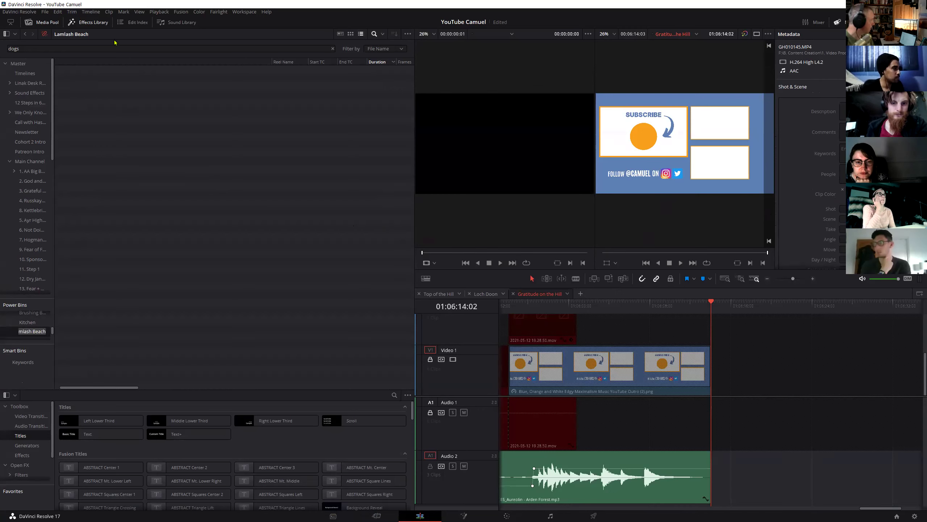
pyautogui.press('Return')
pyautogui.scroll(2, 37, 325)
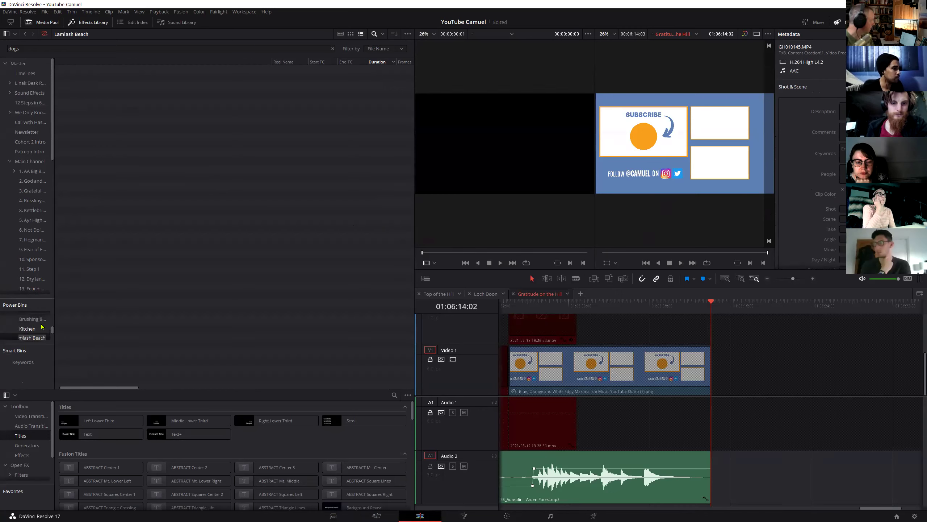
pyautogui.scroll(2, 36, 325)
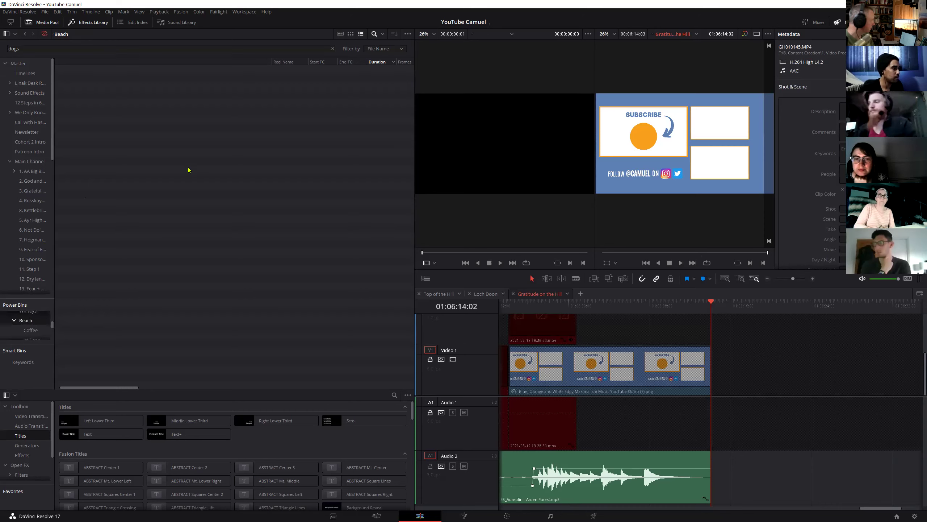
pyautogui.click(332, 49)
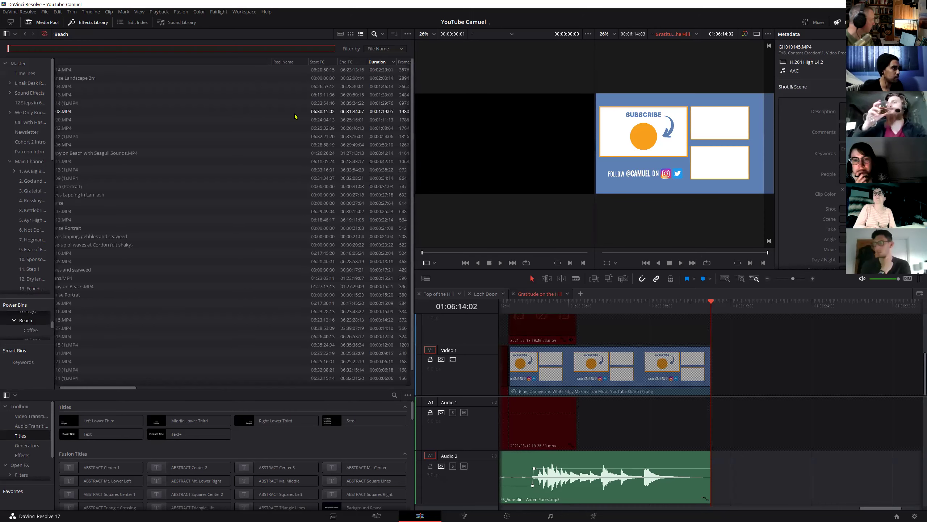
# Select the "Waves lapping, pebbles and seaweed" and "Close-up of waves at Cordon (bit shaky)" clips, and look through the project and power bins.
pyautogui.click(105, 236)
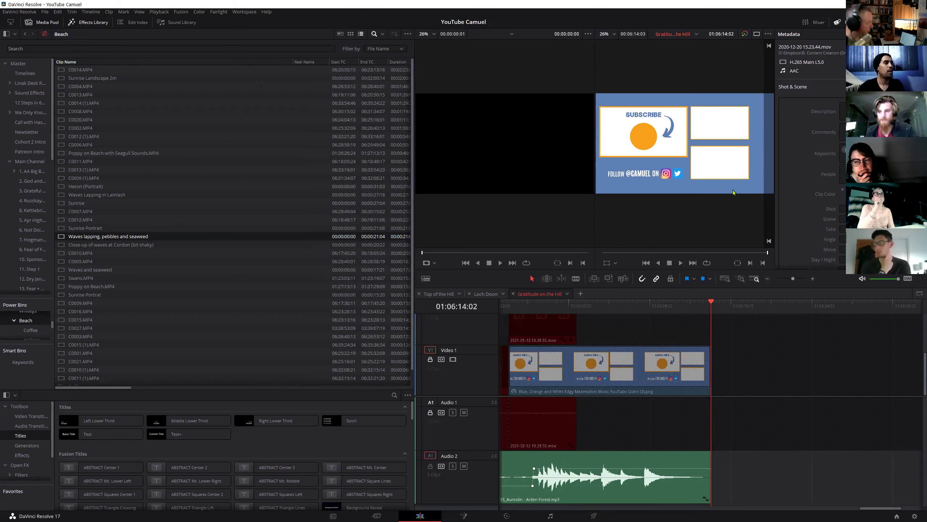
pyautogui.click(153, 246)
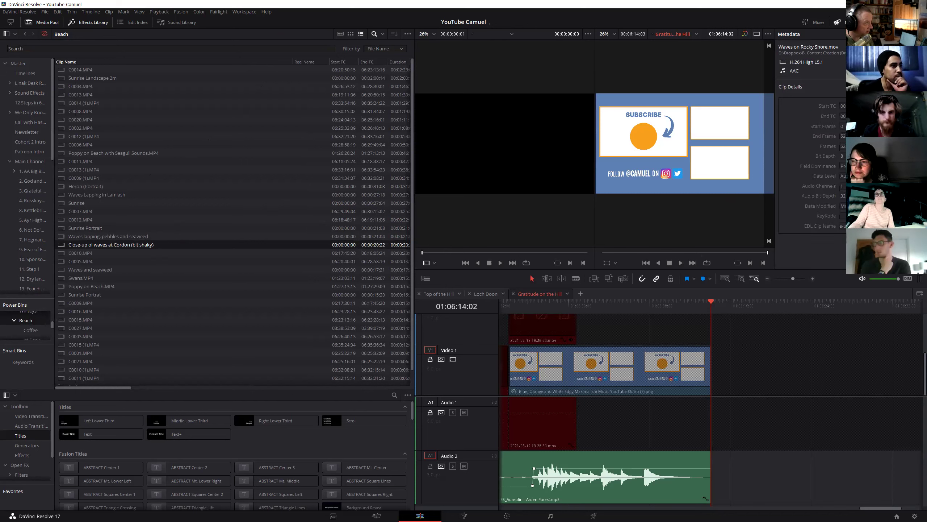
pyautogui.scroll(-5, 810, 164)
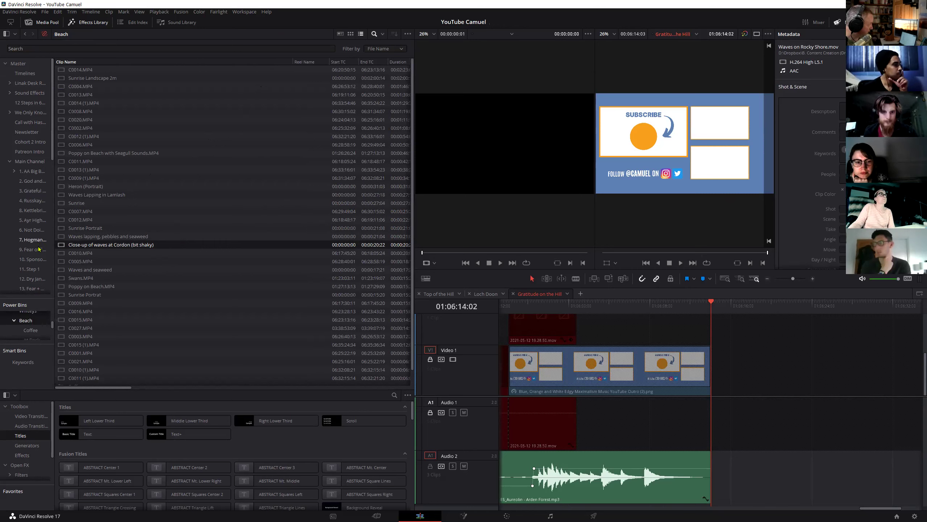
pyautogui.scroll(-4, 34, 273)
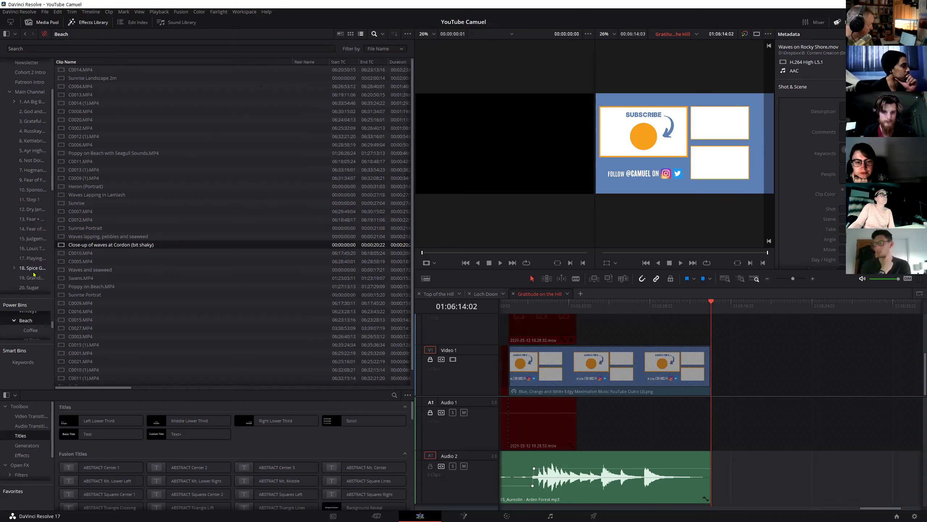
pyautogui.scroll(-3, 27, 335)
pyautogui.scroll(-2, 30, 334)
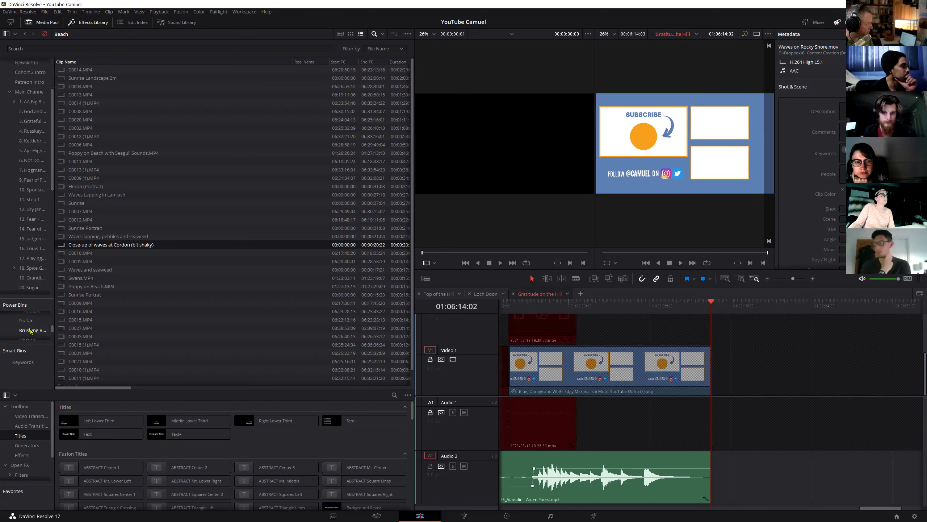
pyautogui.scroll(1, 31, 331)
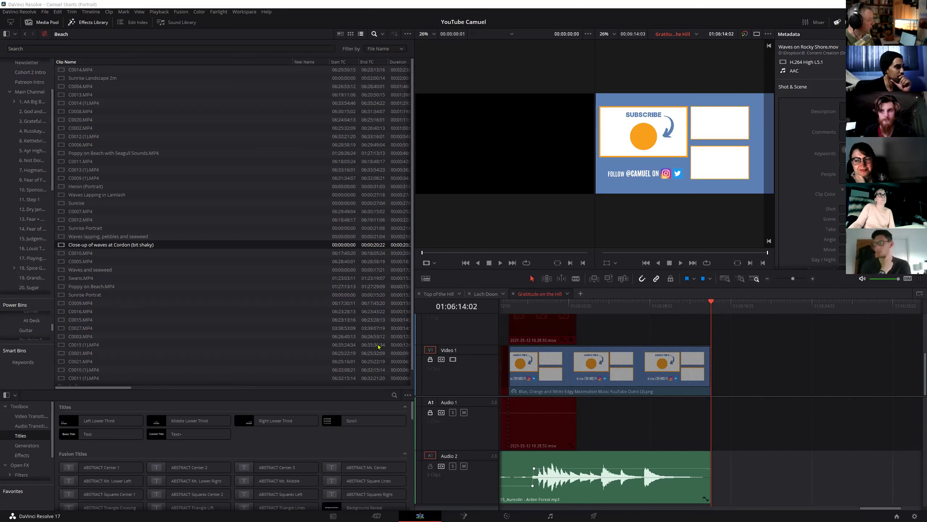
# In the Camuel Shorts (Portrait) project, enlarge the Power Bins list and look at clips C0024, C0030 and C0035 in the Whiteys bin.
pyautogui.moveTo(30, 299); pyautogui.dragTo(28, 197)
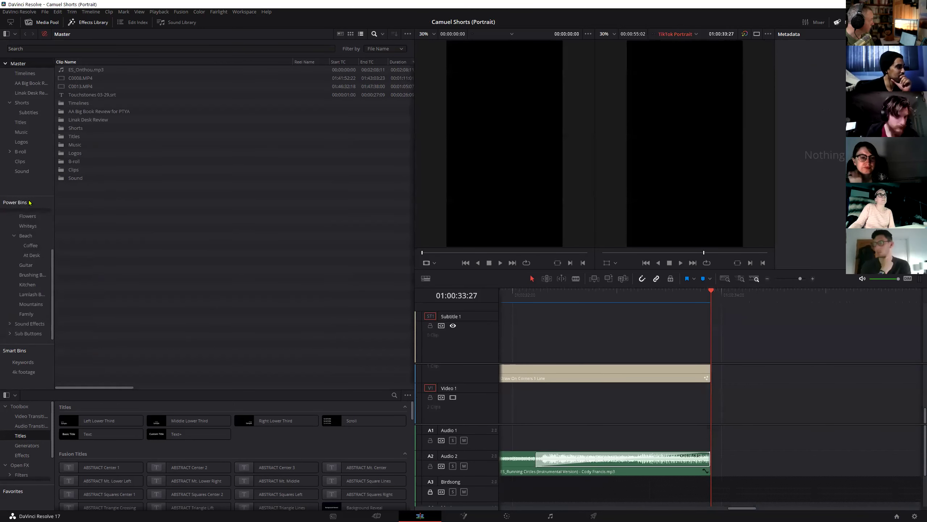
pyautogui.click(29, 227)
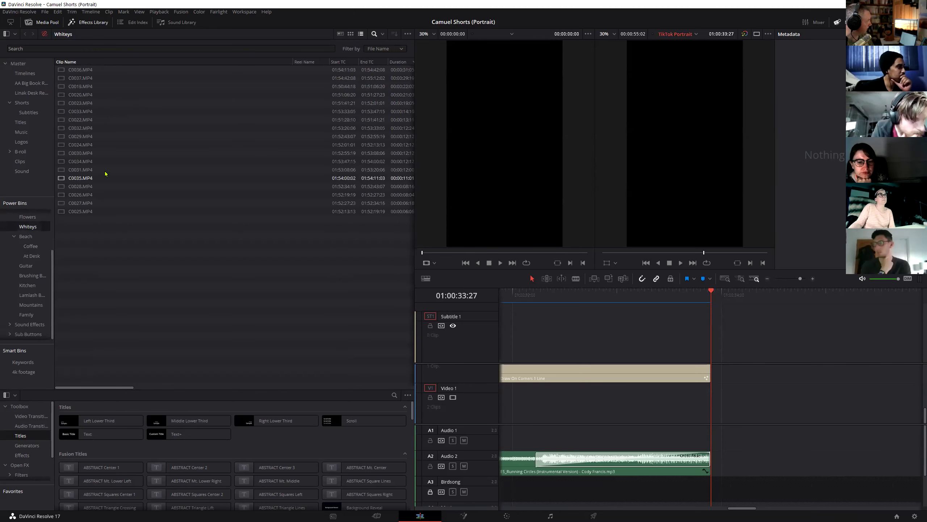
pyautogui.click(103, 144)
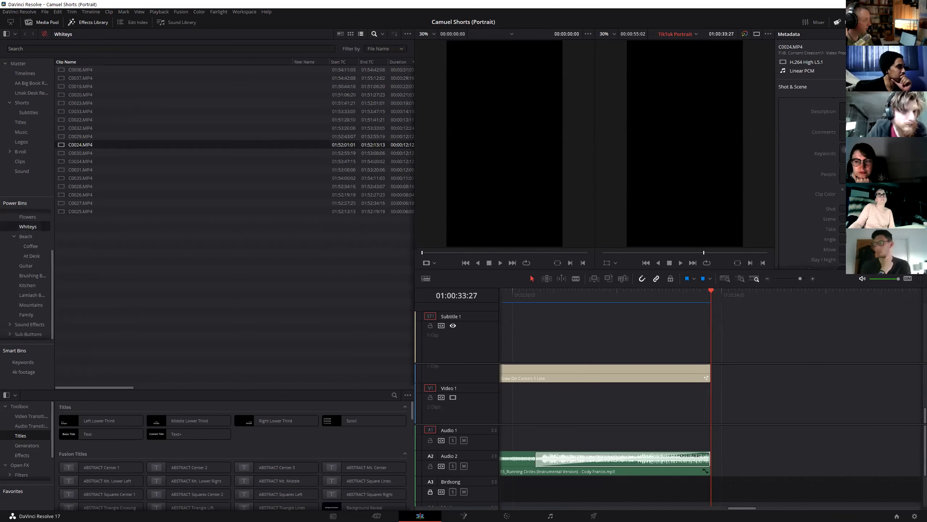
pyautogui.click(77, 152)
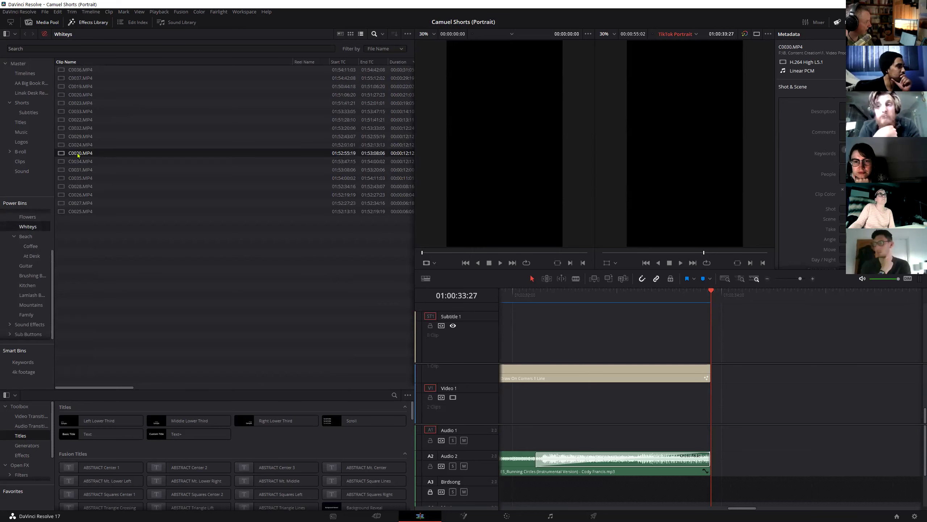
pyautogui.click(78, 177)
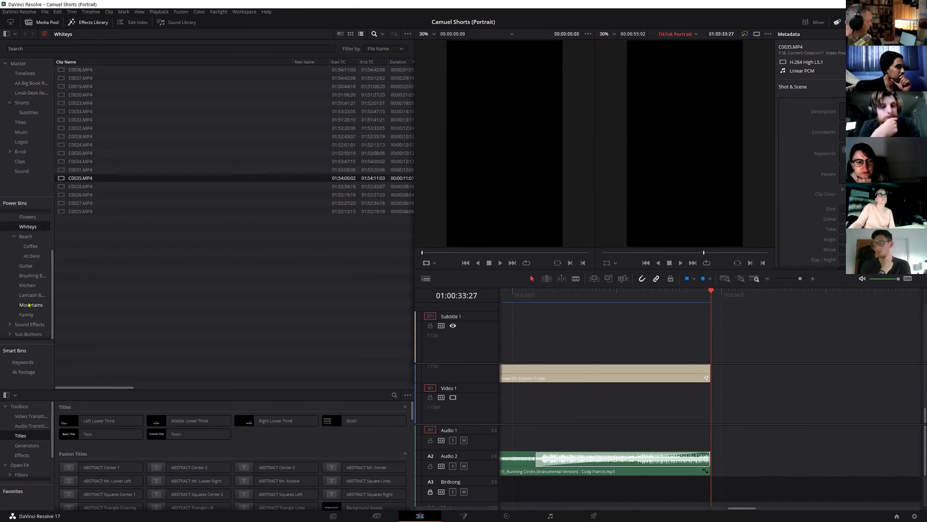
# Search the Whiteys, B-Roll and Beach power bins for "dog", and change the Beach search to "dogs".
pyautogui.scroll(2, 29, 304)
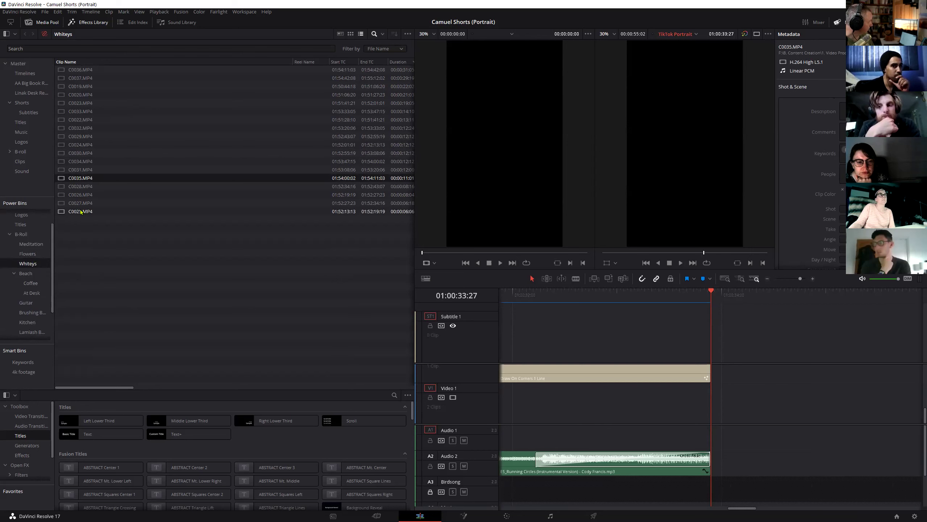
pyautogui.click(373, 35)
pyautogui.click(382, 34)
pyautogui.click(373, 35)
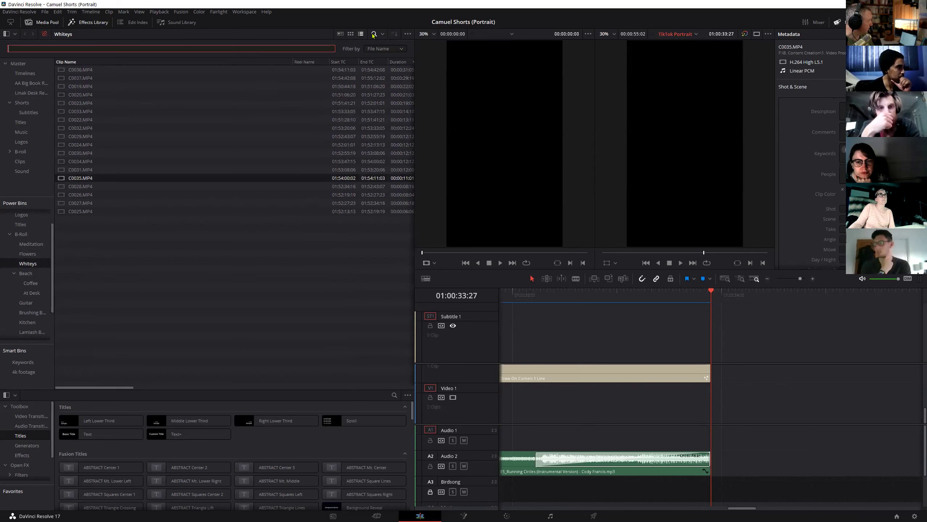
pyautogui.write('dog')
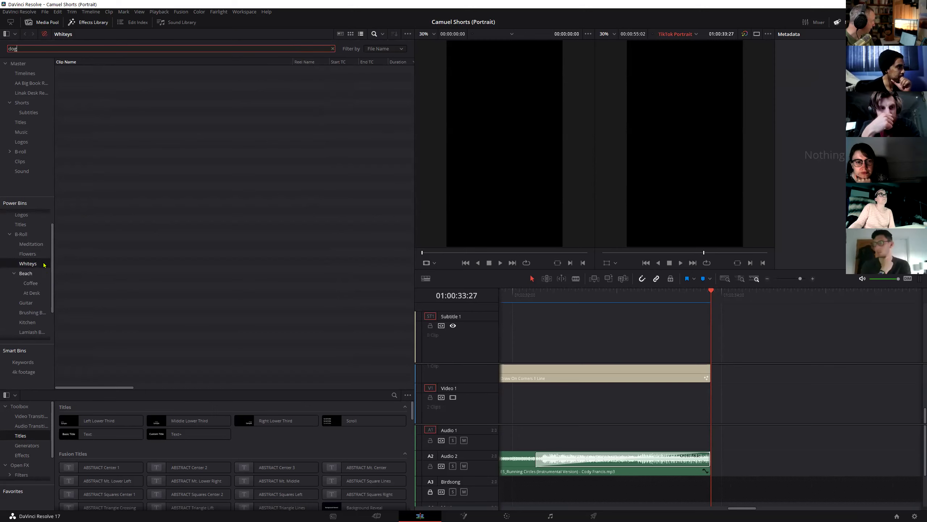
pyautogui.scroll(1, 44, 264)
pyautogui.click(22, 256)
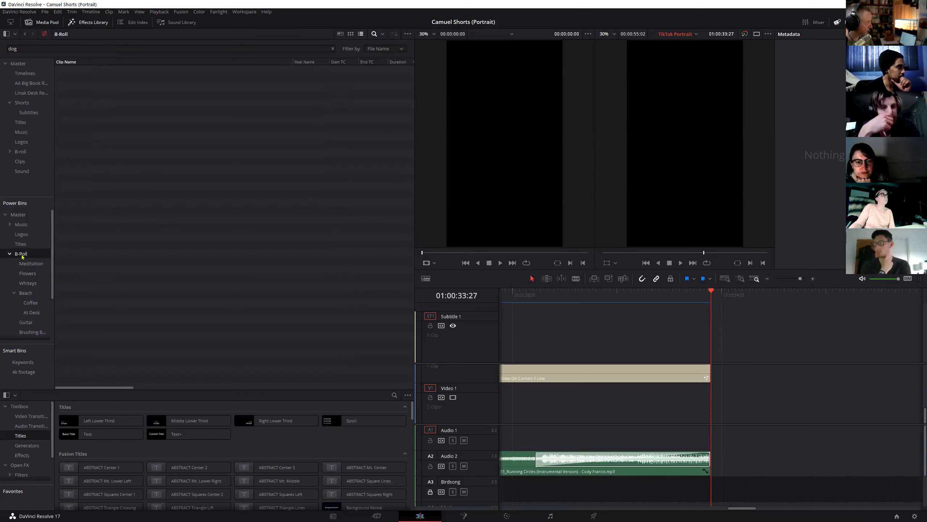
pyautogui.click(27, 293)
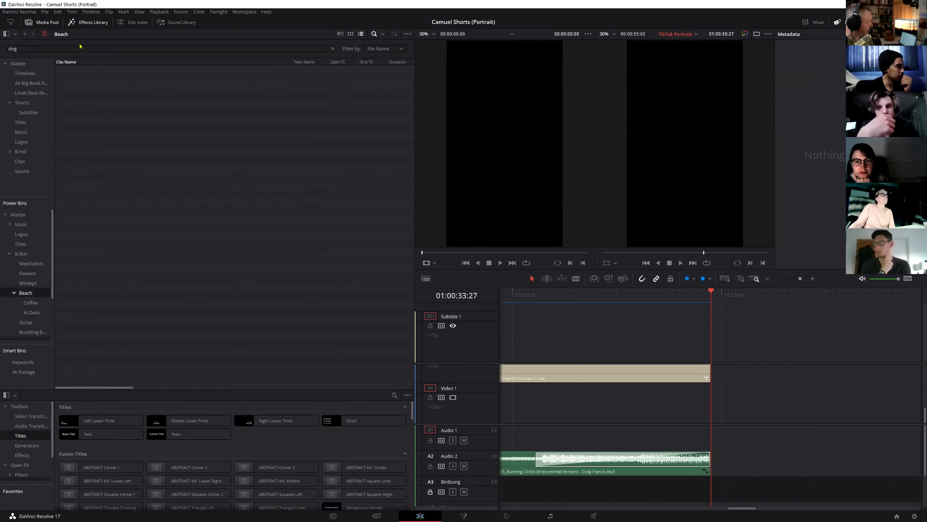
pyautogui.click(48, 49)
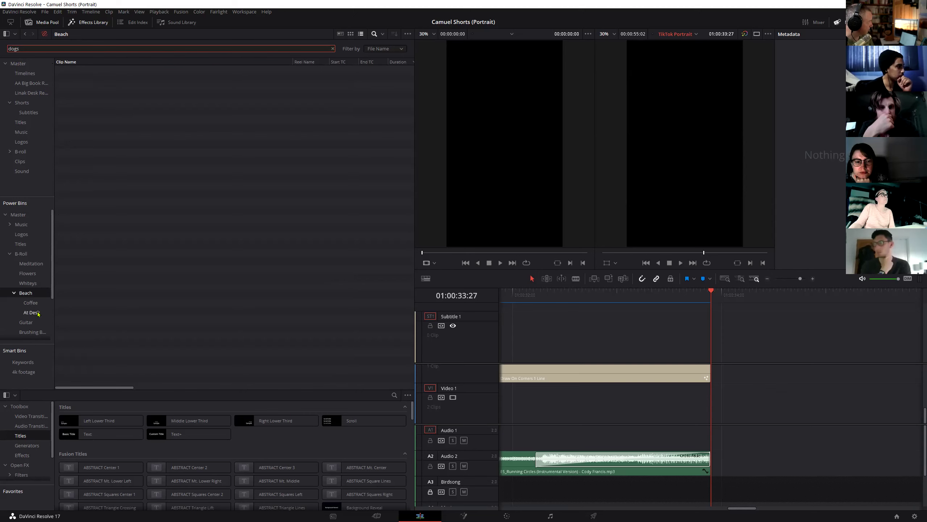
# Replace the search in the Beach bin with "poppy" and select each of the two Poppy on Beach clips in turn.
pyautogui.click(332, 48)
pyautogui.click(151, 155)
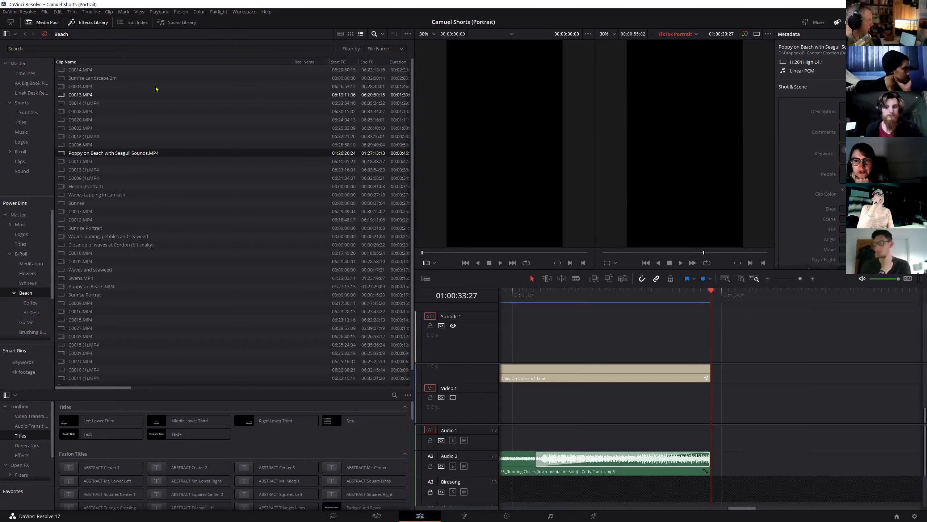
pyautogui.click(102, 48)
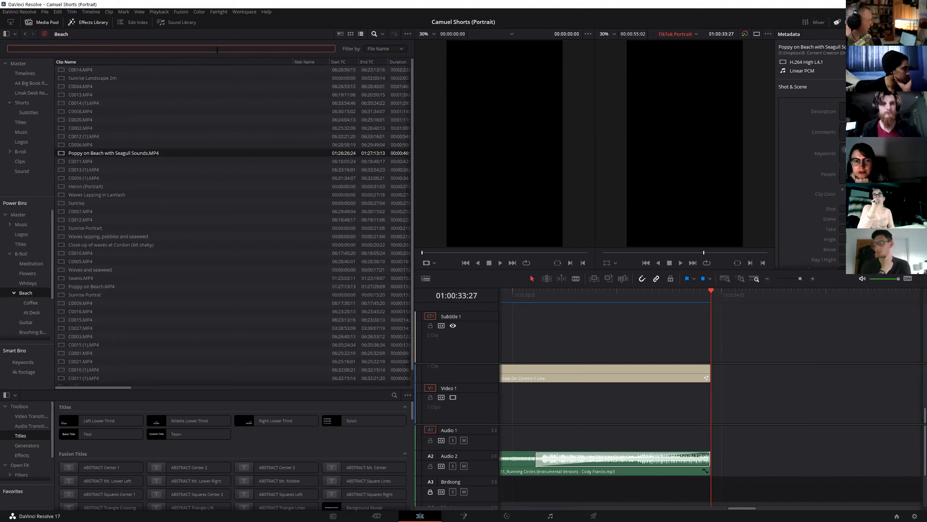
pyautogui.write('pop')
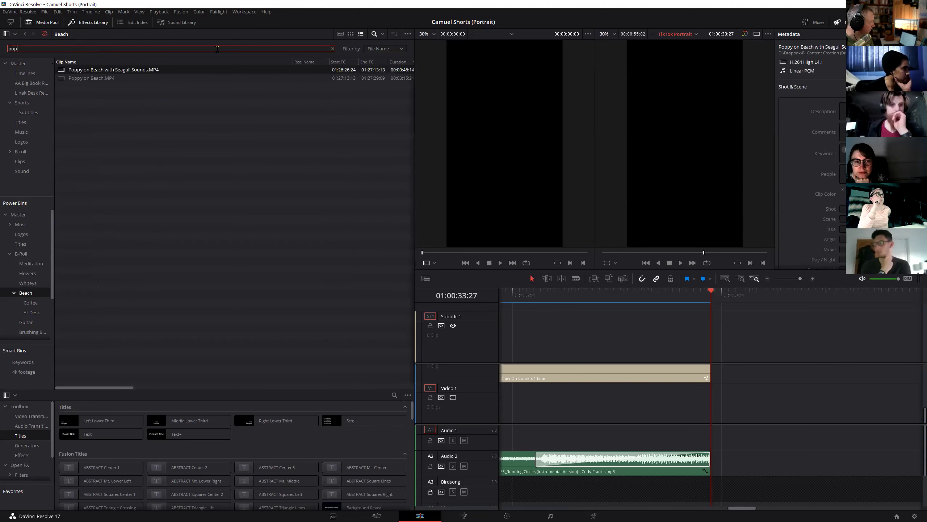
pyautogui.write('py')
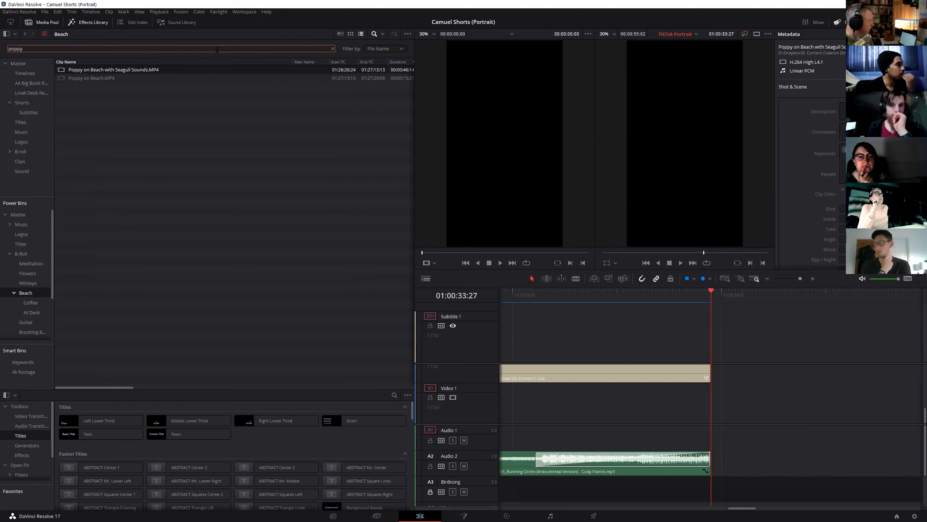
pyautogui.press('Return')
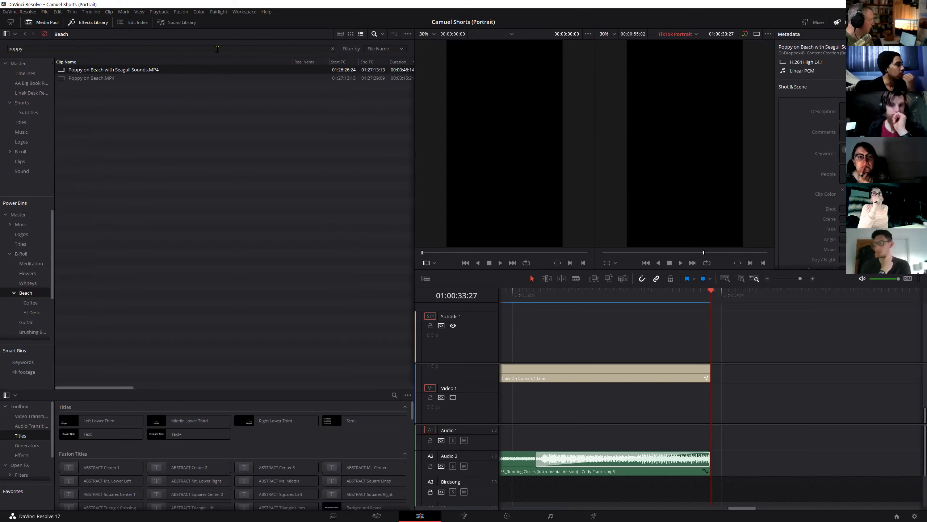
pyautogui.click(124, 70)
pyautogui.click(114, 78)
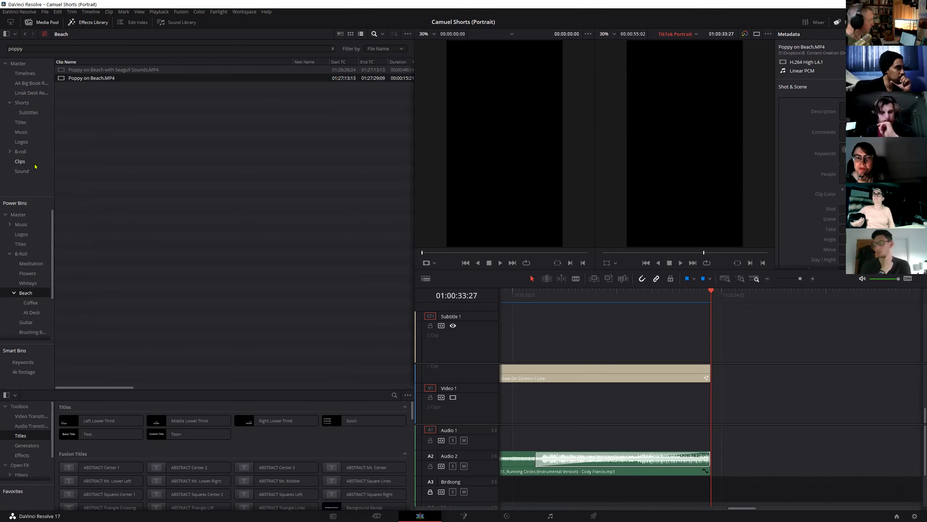
# Apply the "poppy" search to the project's Master bin and widen the bin list.
pyautogui.click(17, 64)
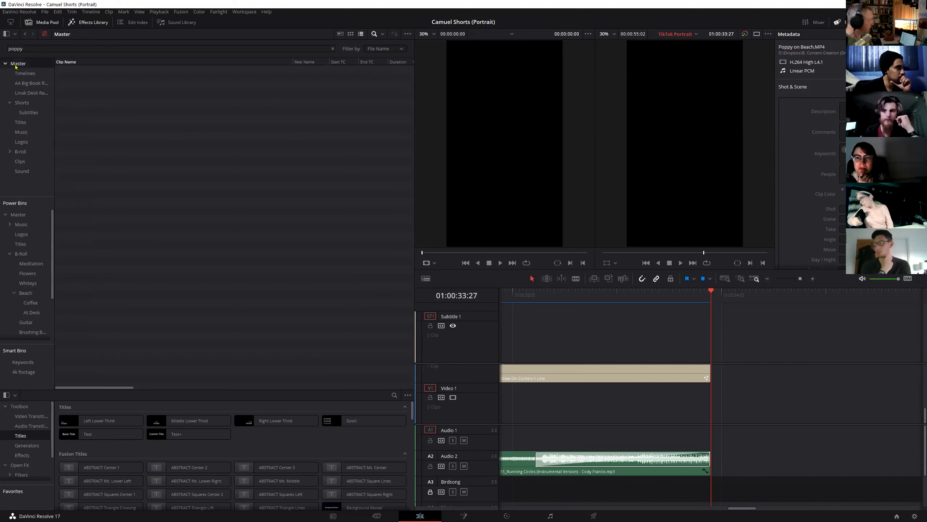
pyautogui.moveTo(53, 136); pyautogui.dragTo(225, 151)
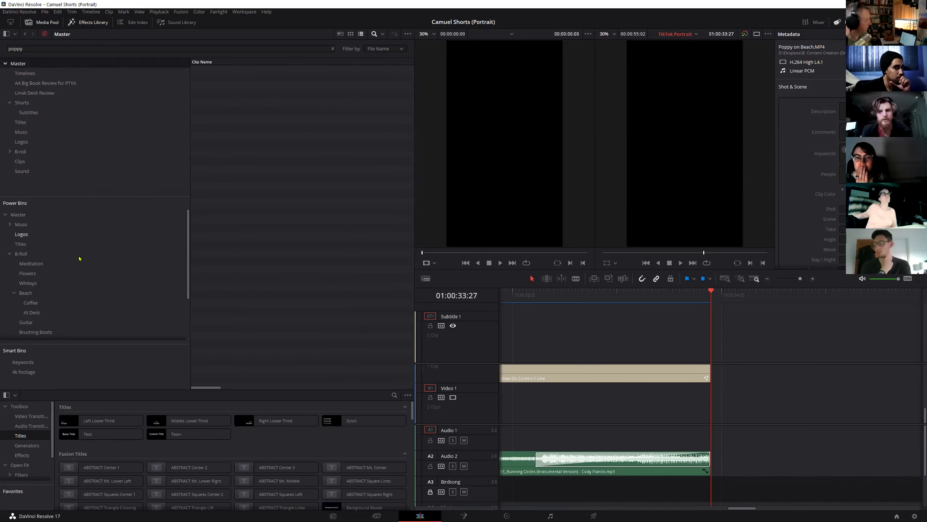
# Run the "poppy" search across several power bins, selecting Beach through At Desk and extending the selection through Brushing Boots.
pyautogui.click(26, 293)
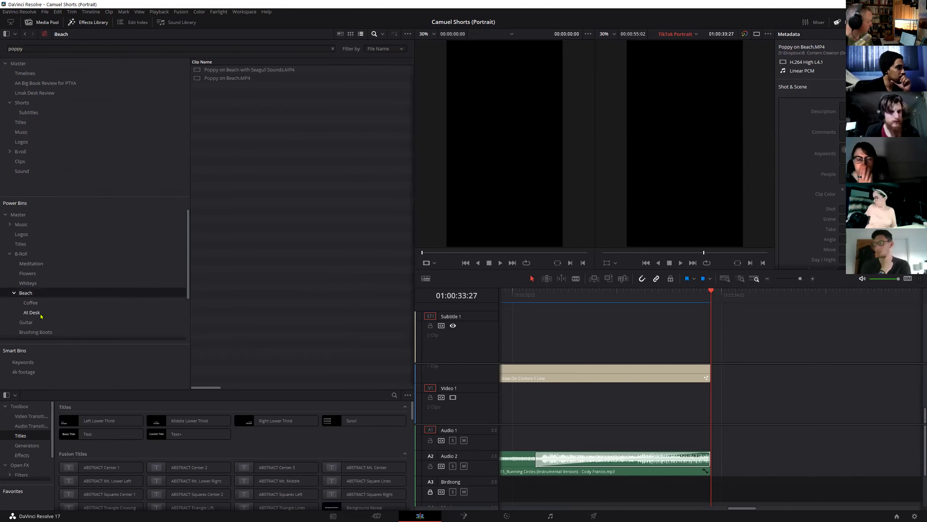
pyautogui.keyDown('shift'); pyautogui.click(41, 314); pyautogui.keyUp('shift')
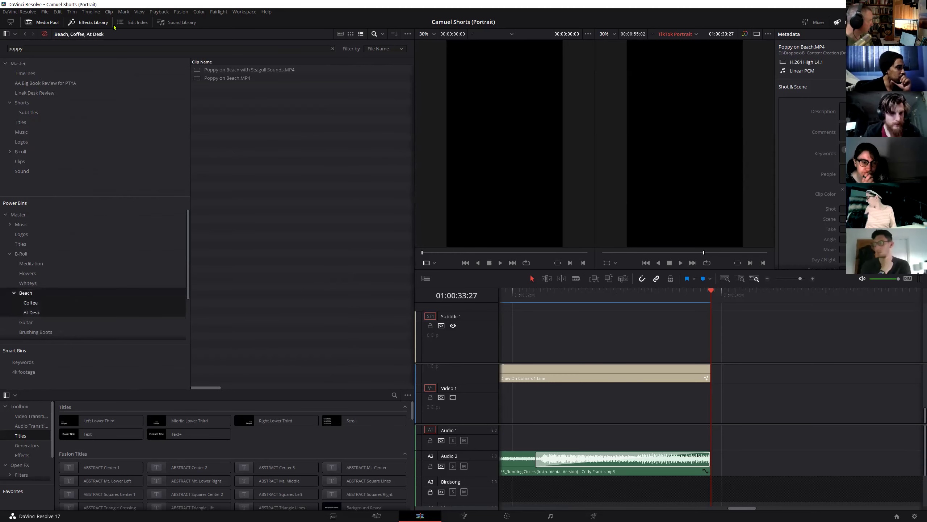
pyautogui.click(86, 49)
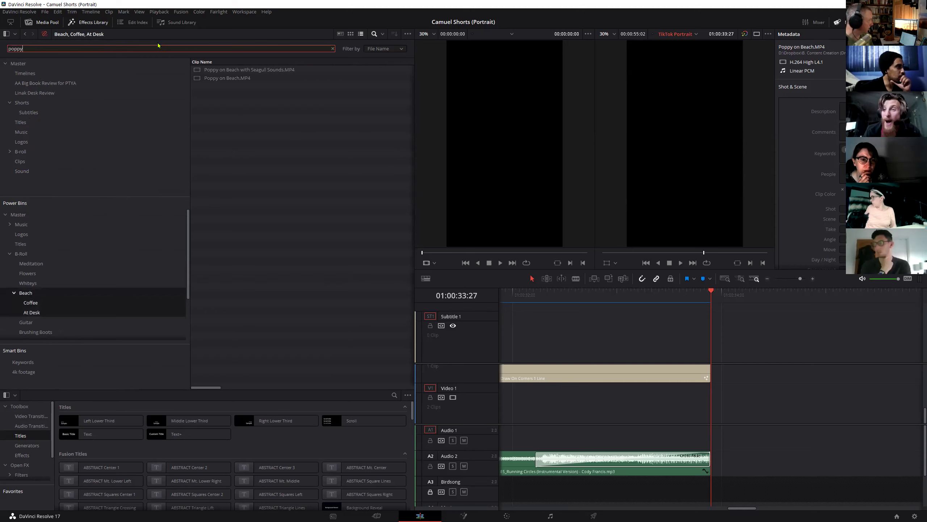
pyautogui.click(234, 69)
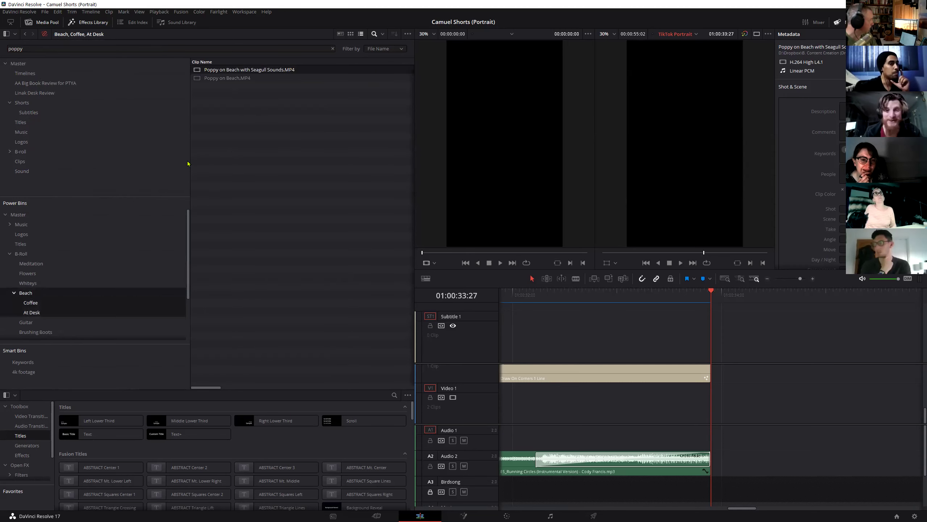
pyautogui.keyDown('shift'); pyautogui.click(52, 334); pyautogui.keyUp('shift')
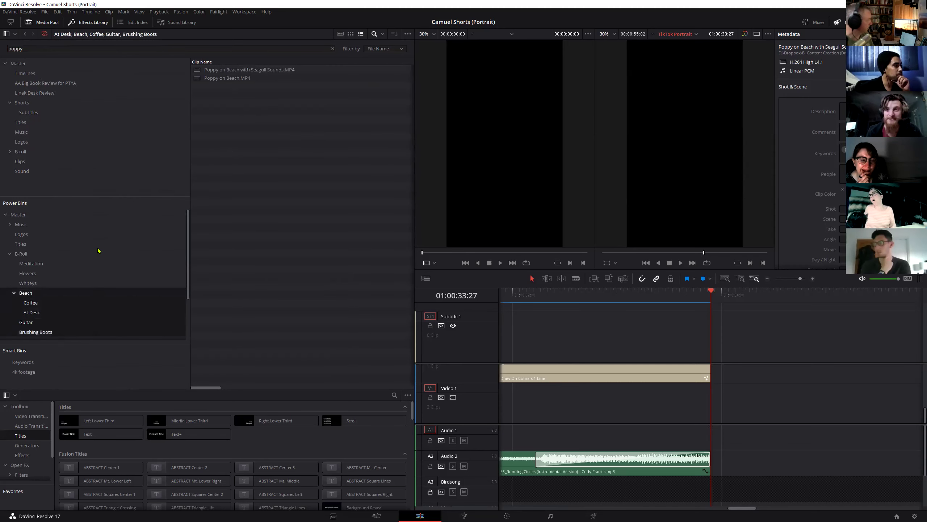
# Replace the "poppy" search across the selected power bins with "clover".
pyautogui.click(38, 46)
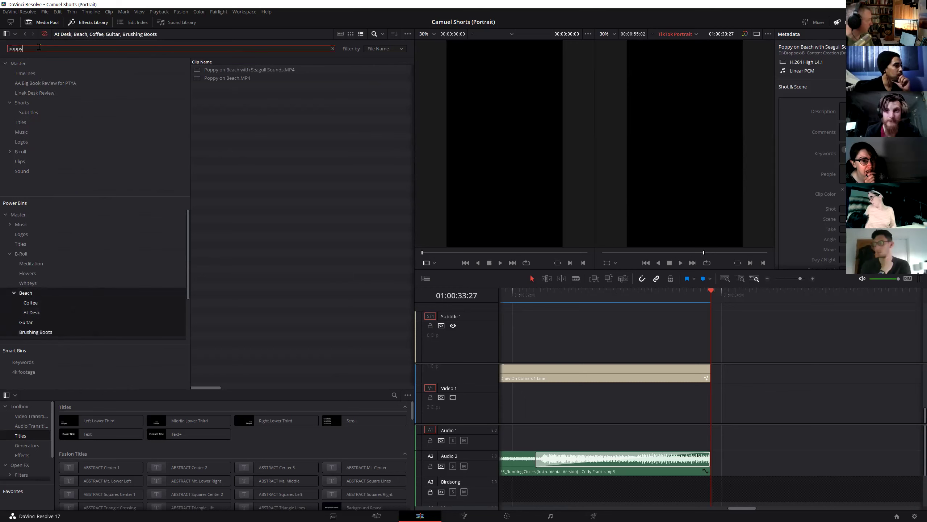
pyautogui.press('BackSpace')
pyautogui.press('BackSpace')
pyautogui.press('BackSpace')
pyautogui.press('BackSpace')
pyautogui.press('BackSpace')
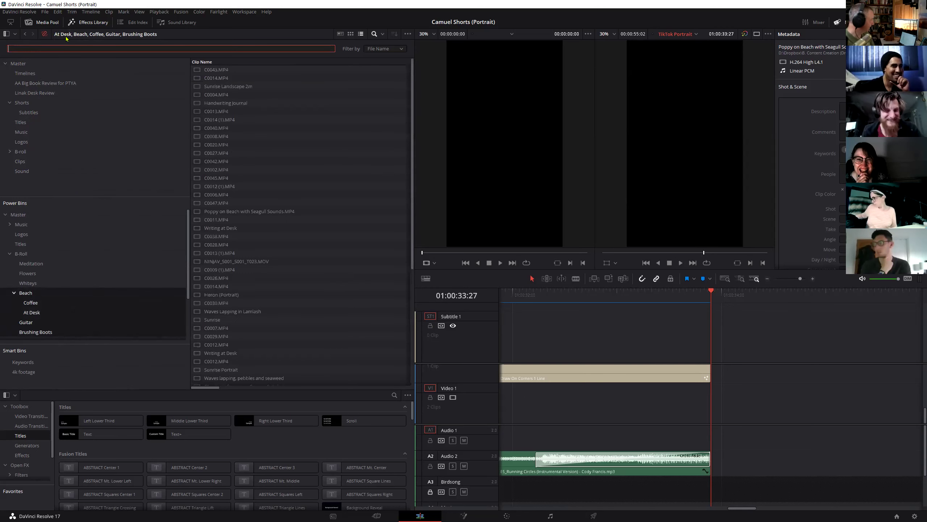
pyautogui.write('clover')
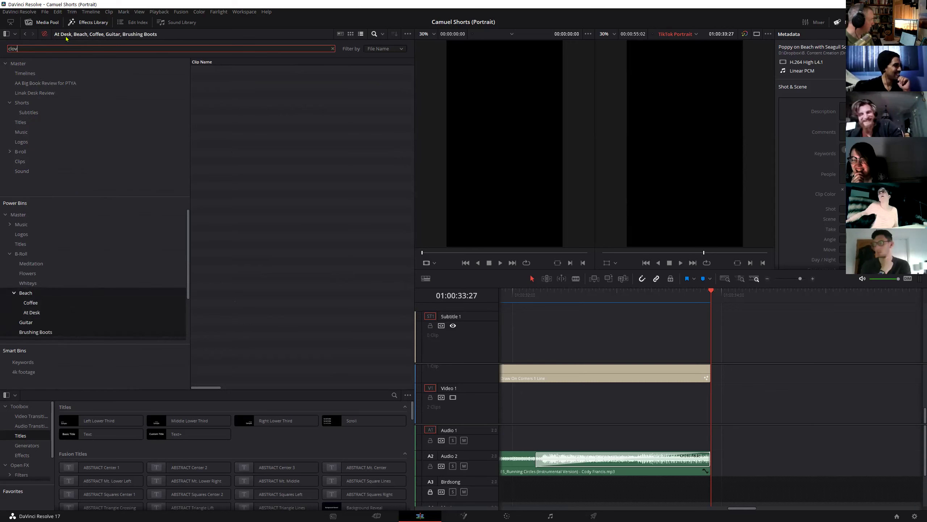
# Search the selected power bins for "dogs" instead, and clear the search.
pyautogui.press('BackSpace')
pyautogui.press('BackSpace')
pyautogui.press('BackSpace')
pyautogui.press('BackSpace')
pyautogui.press('BackSpace')
pyautogui.press('BackSpace')
pyautogui.write('dogs')
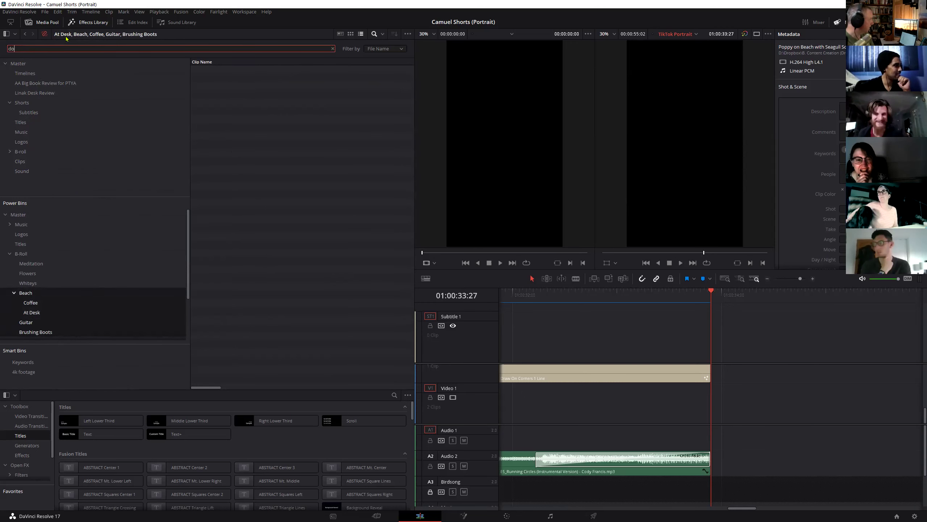
pyautogui.press('BackSpace')
pyautogui.press('BackSpace')
pyautogui.press('BackSpace')
pyautogui.press('BackSpace')
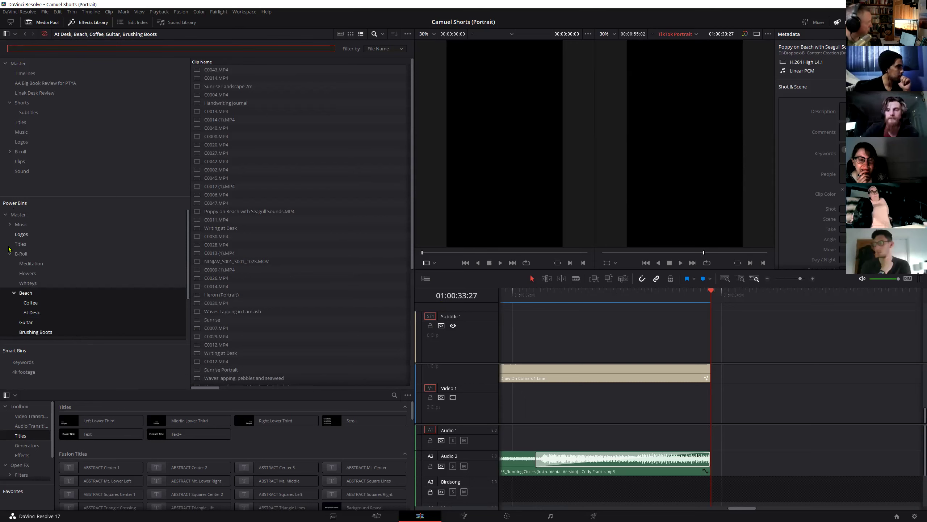
# Select the Power Bins Master bin, collapse its B-Roll folder and expand Sub Buttons.
pyautogui.click(3, 216)
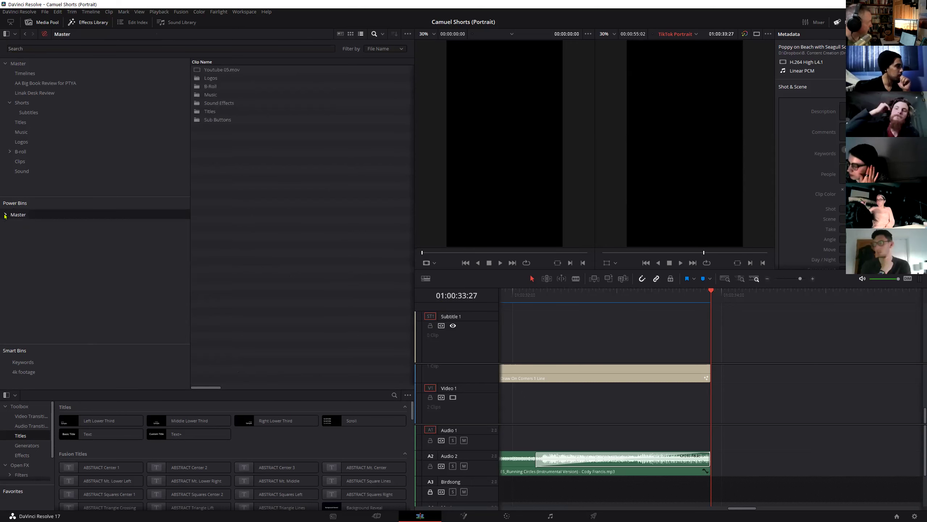
pyautogui.click(5, 215)
pyautogui.click(9, 254)
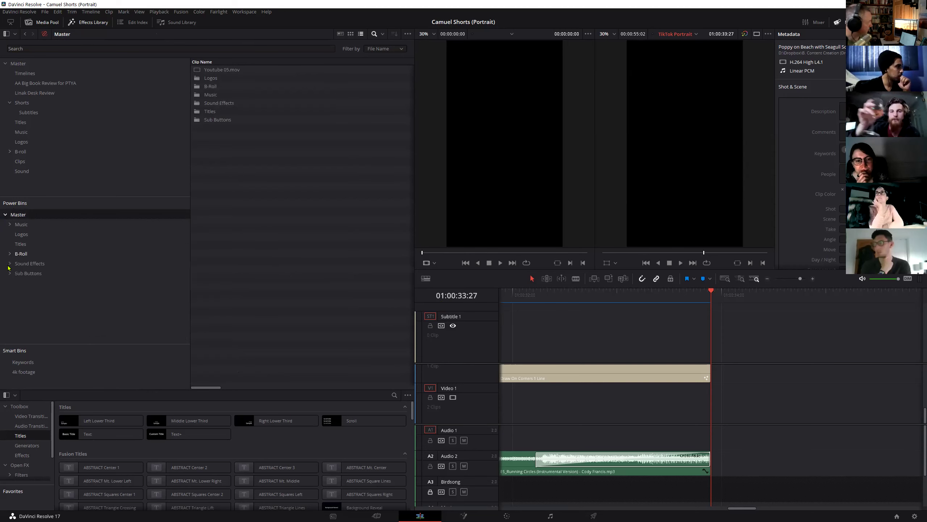
pyautogui.click(10, 273)
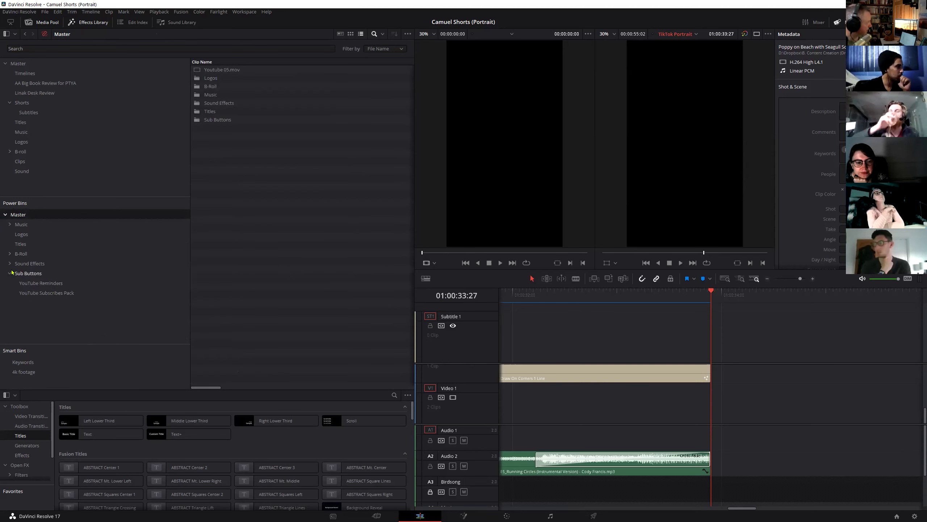
# Load the YouTube Outro PNG from the Titles power bin into the source viewer, and hide the Effects Library and Media Pool.
pyautogui.click(19, 244)
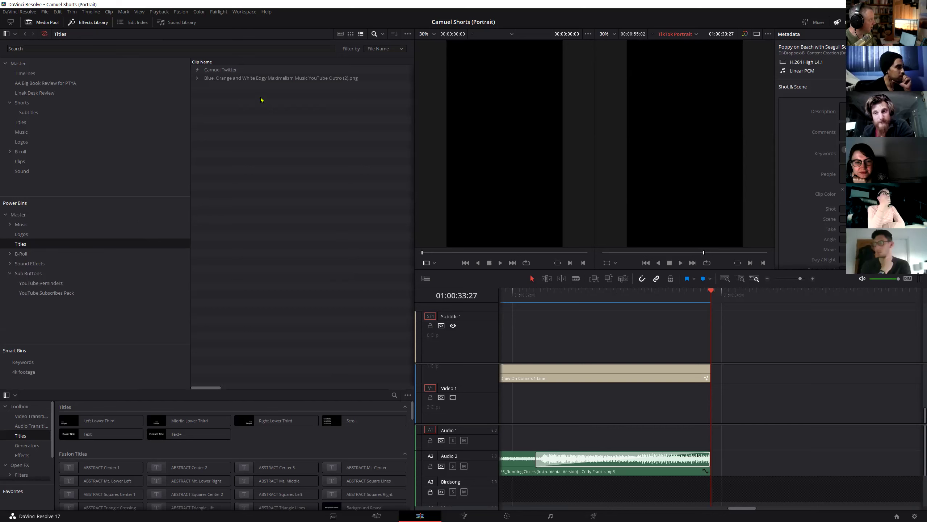
pyautogui.doubleClick(257, 79)
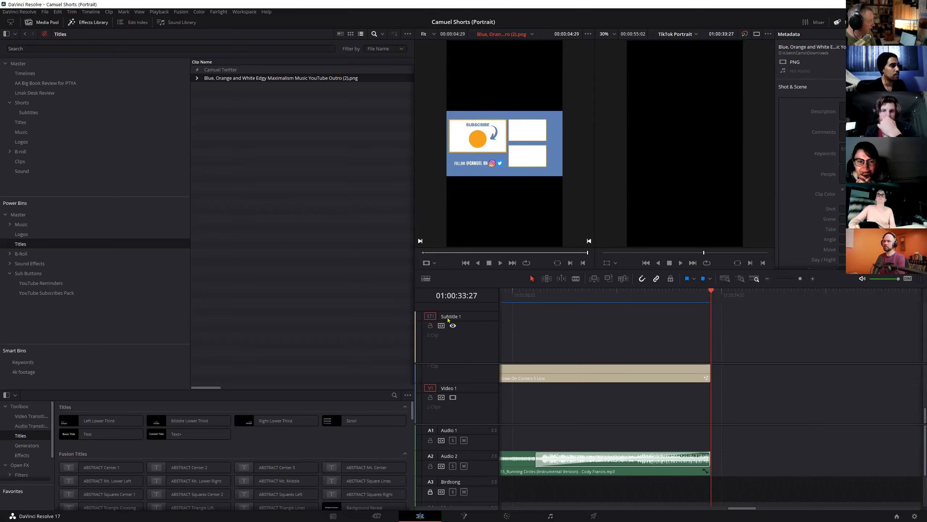
pyautogui.click(87, 23)
pyautogui.click(43, 23)
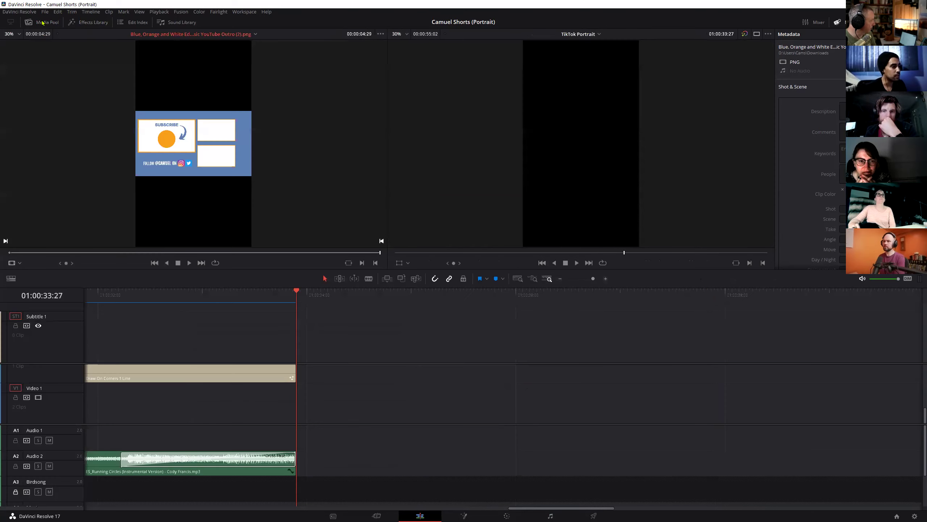